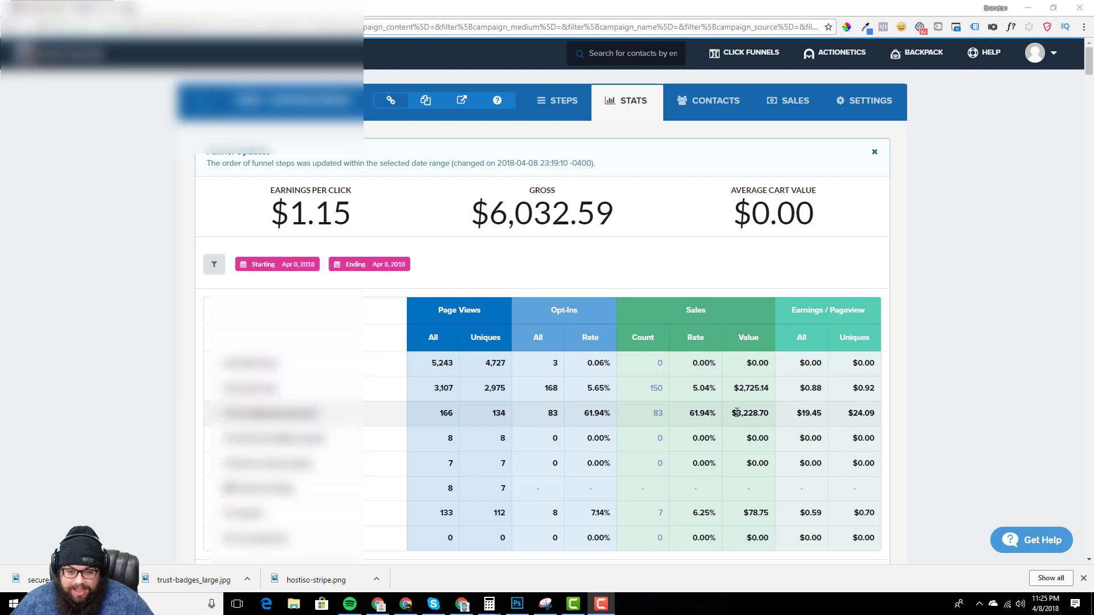
Highlight the sales value in the third row of the funnel stats table.
drag(732, 413, 796, 417)
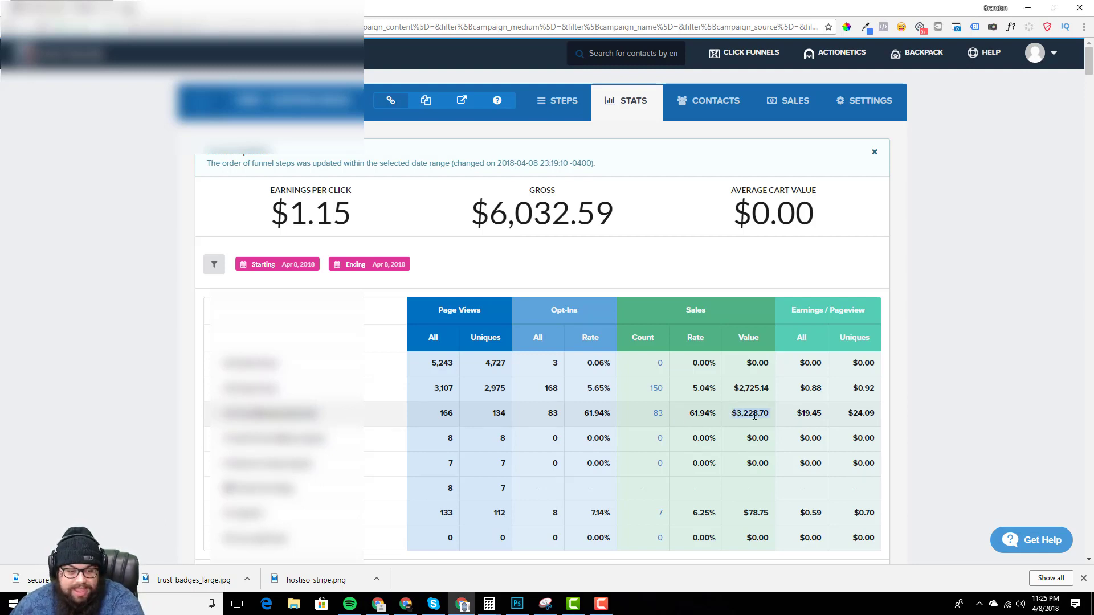
click(734, 417)
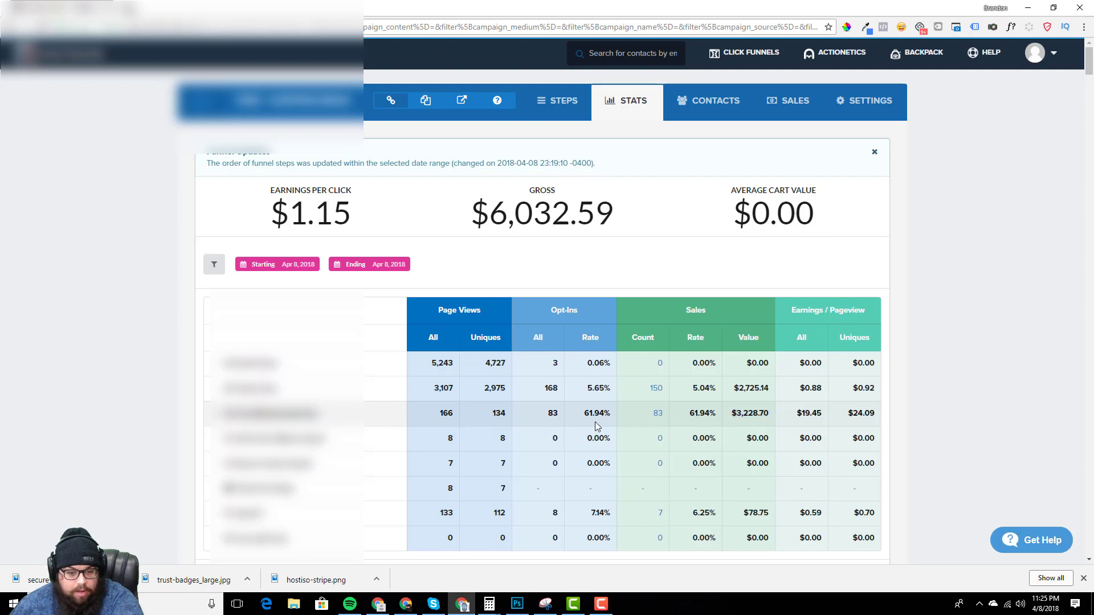
drag(734, 412, 773, 418)
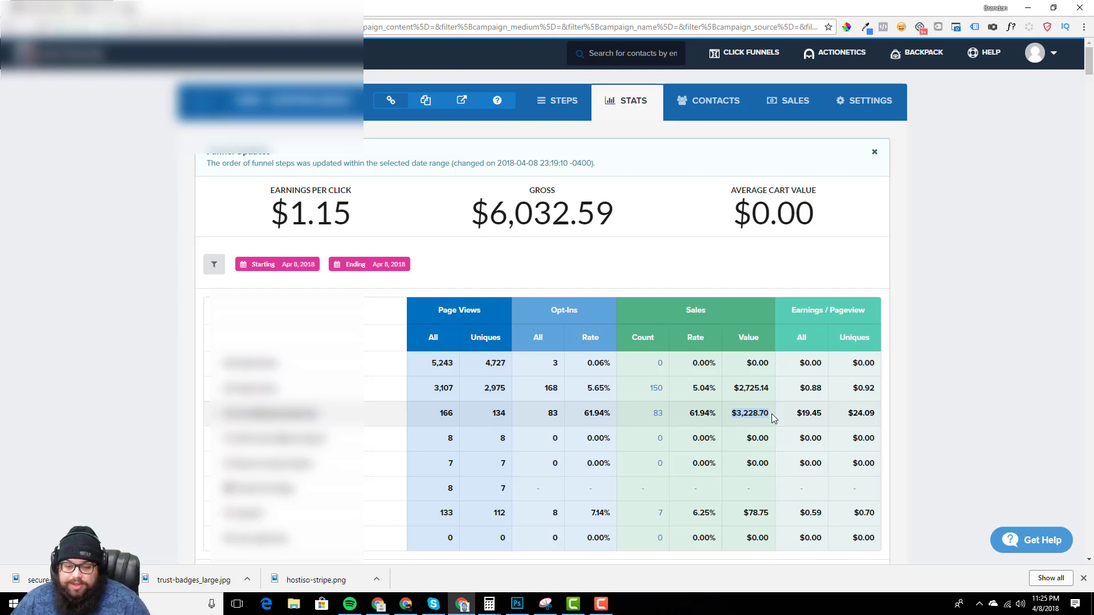
Switch to Calculator, multiply 3228 by 30 to project the daily sales over a month, and minimize it.
key(alt+Tab)
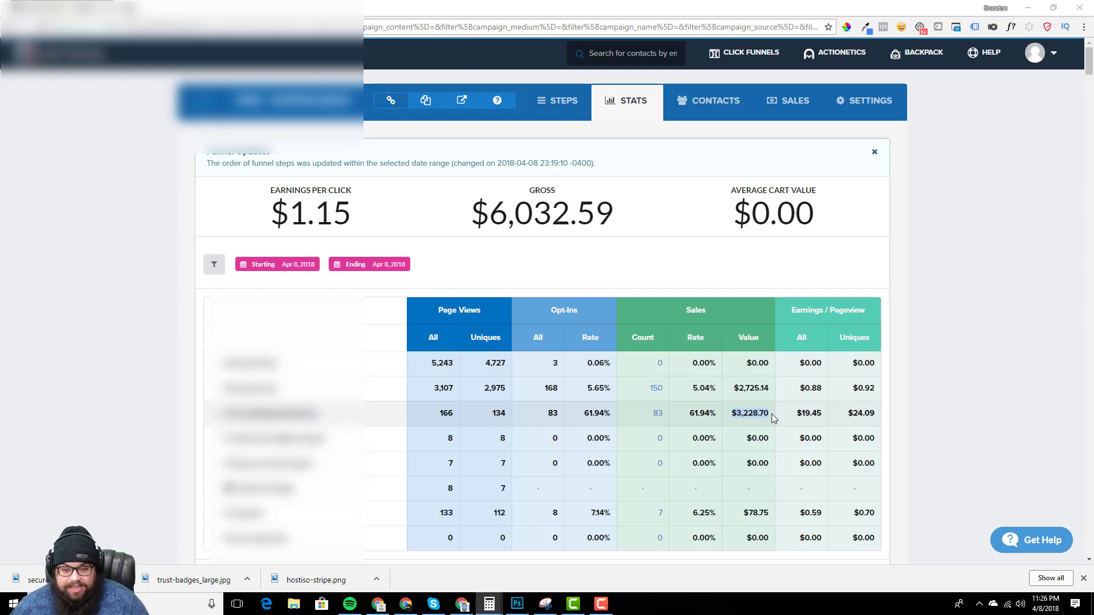
drag(484, 41, 392, 31)
text(322)
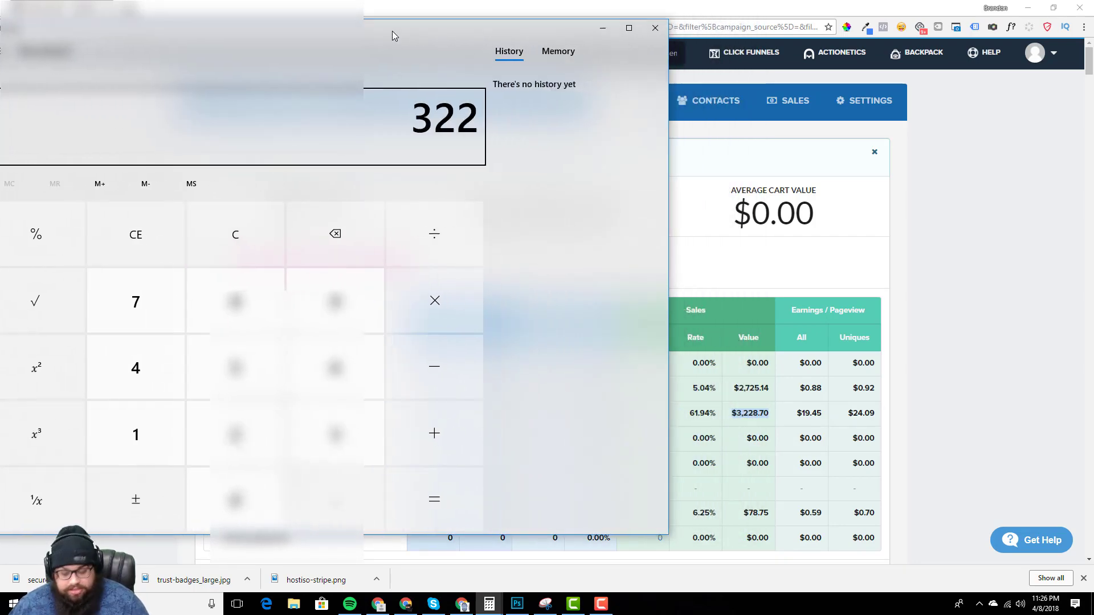
text(8*30)
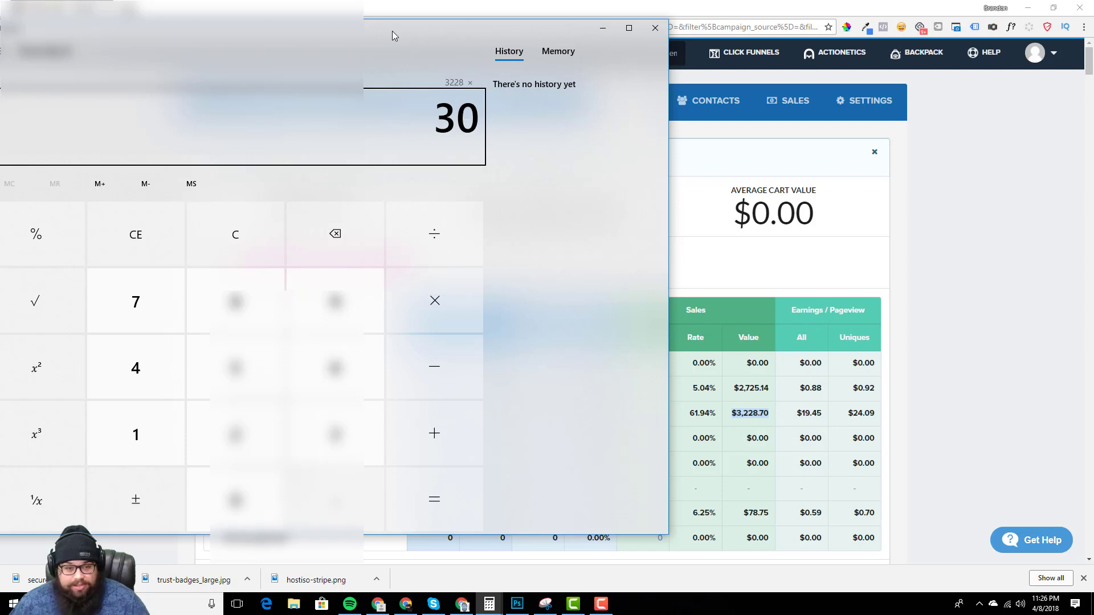
key(Return)
drag(397, 31, 554, 39)
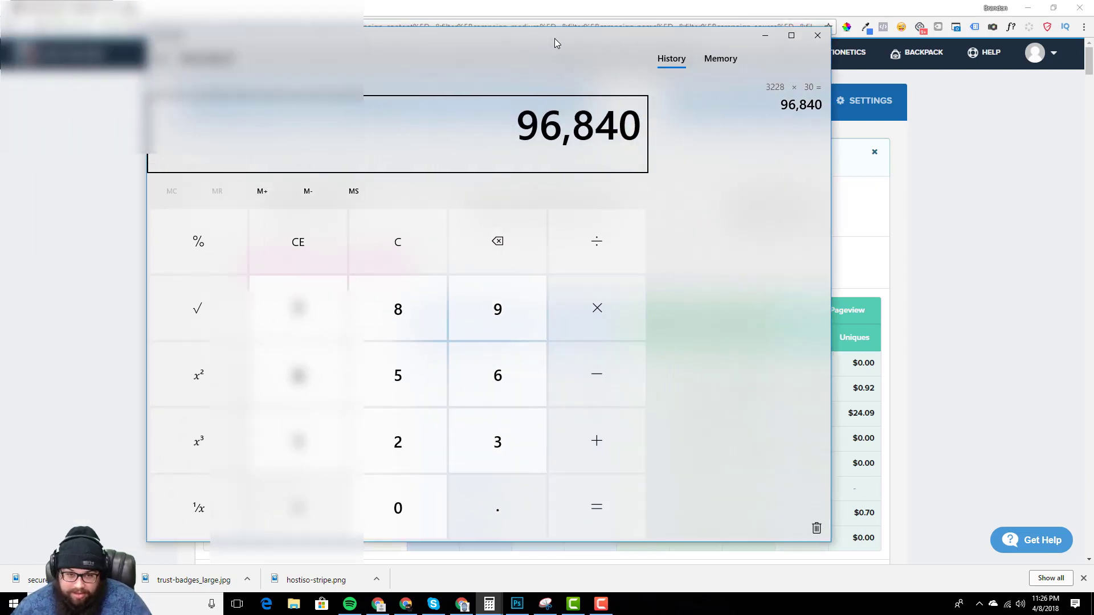
click(766, 37)
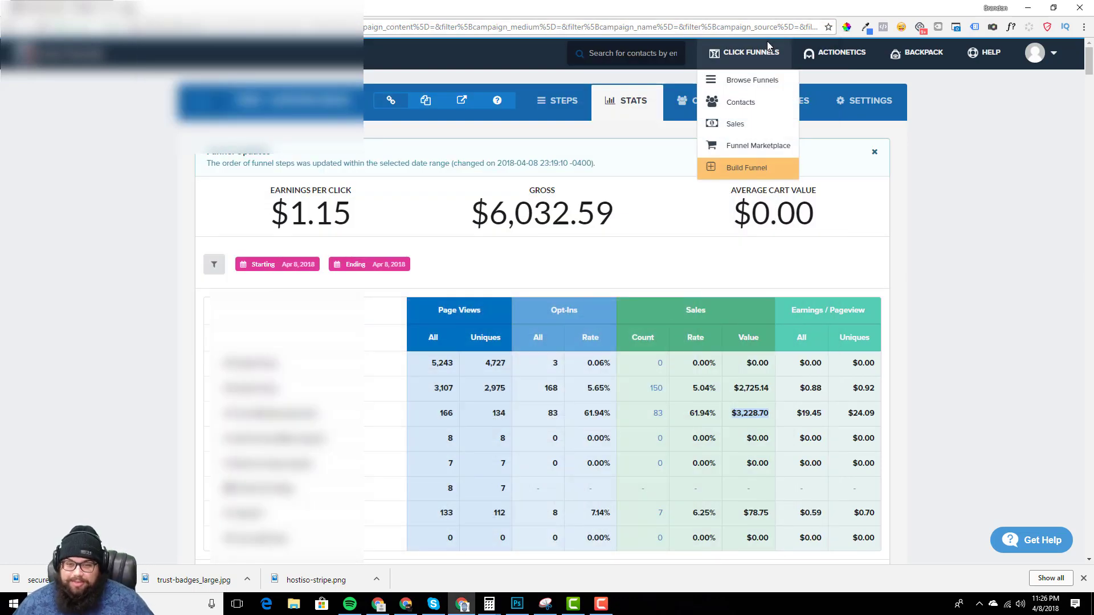
Switch to the other personal browser profile and show the stats of the Obsidian Rainbow necklace funnel.
click(961, 187)
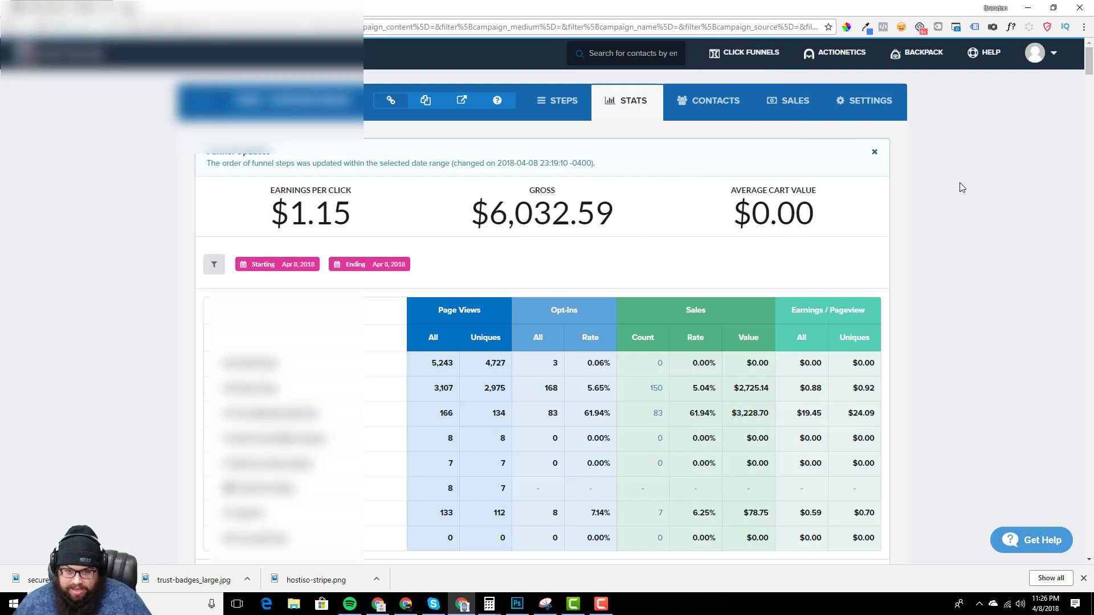
click(996, 7)
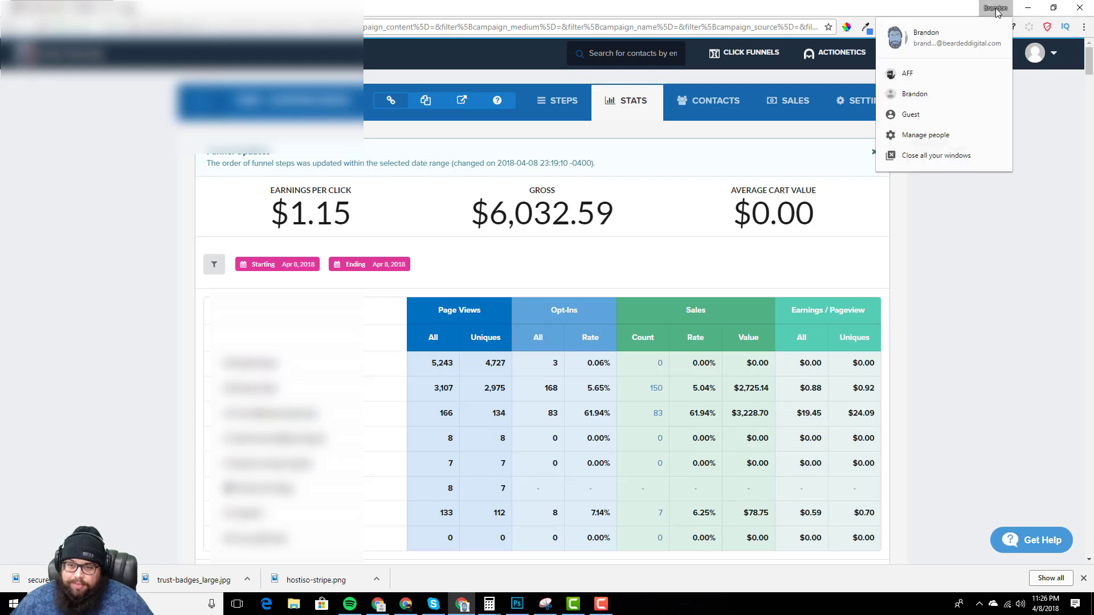
click(955, 96)
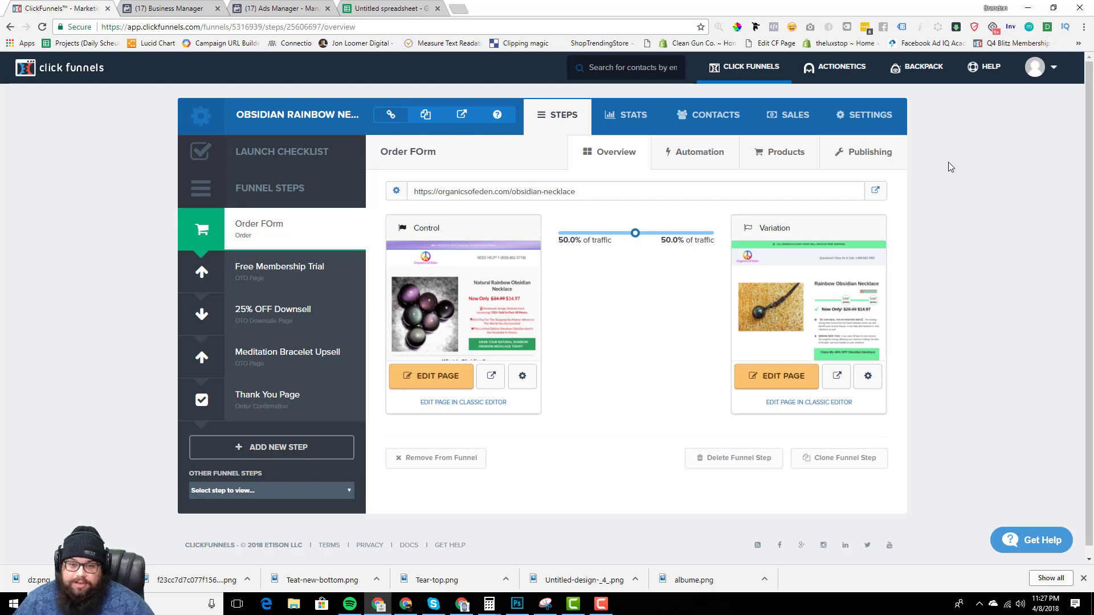
click(643, 125)
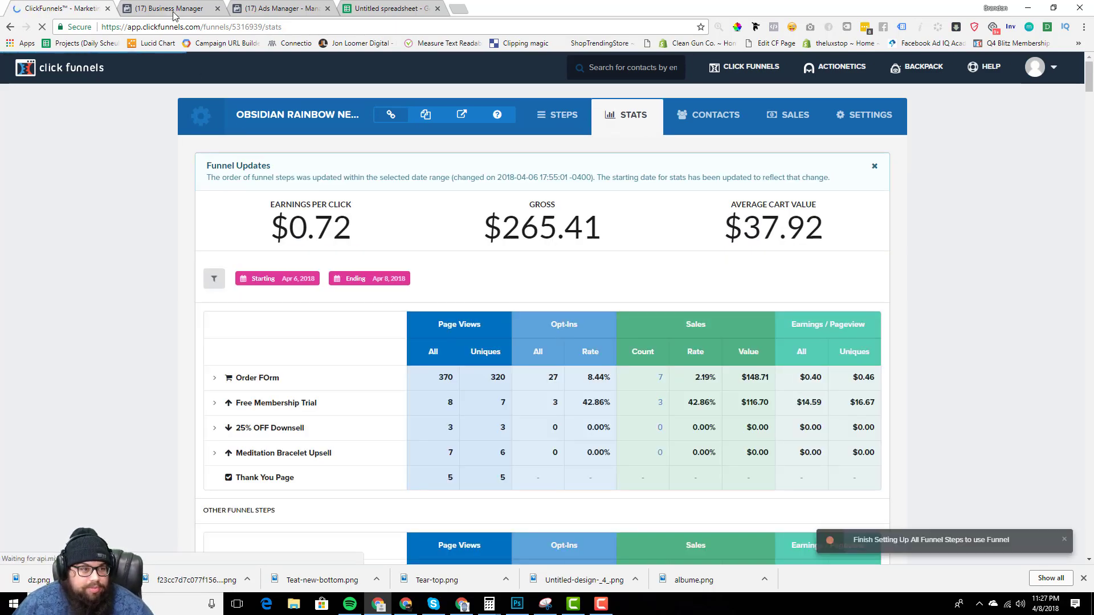
Open the Eden ad account from Business Manager and close the old Ads Manager page.
click(174, 14)
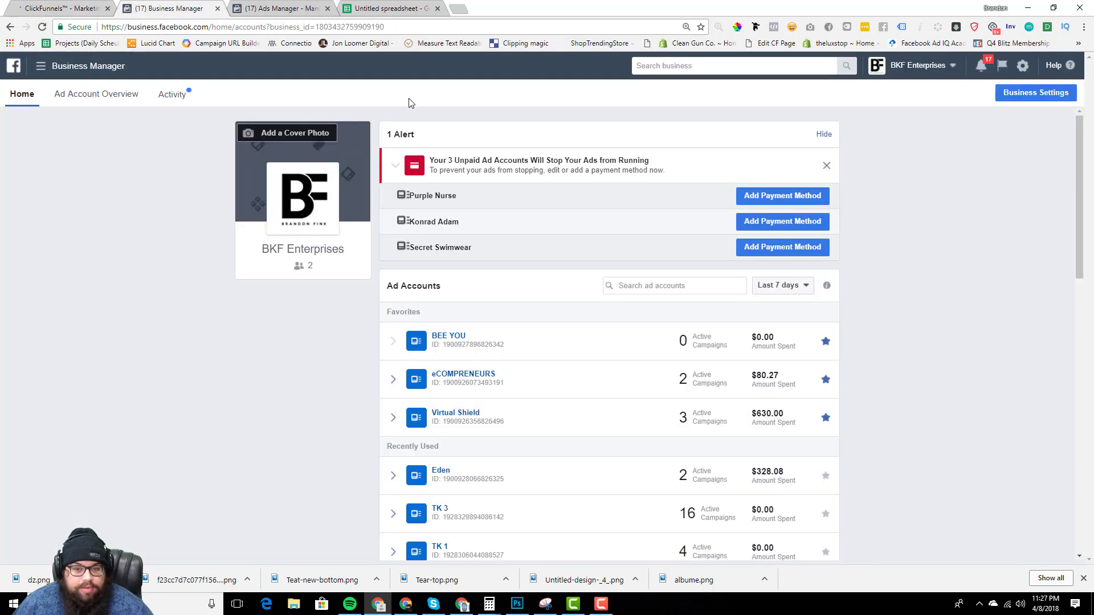
click(447, 477)
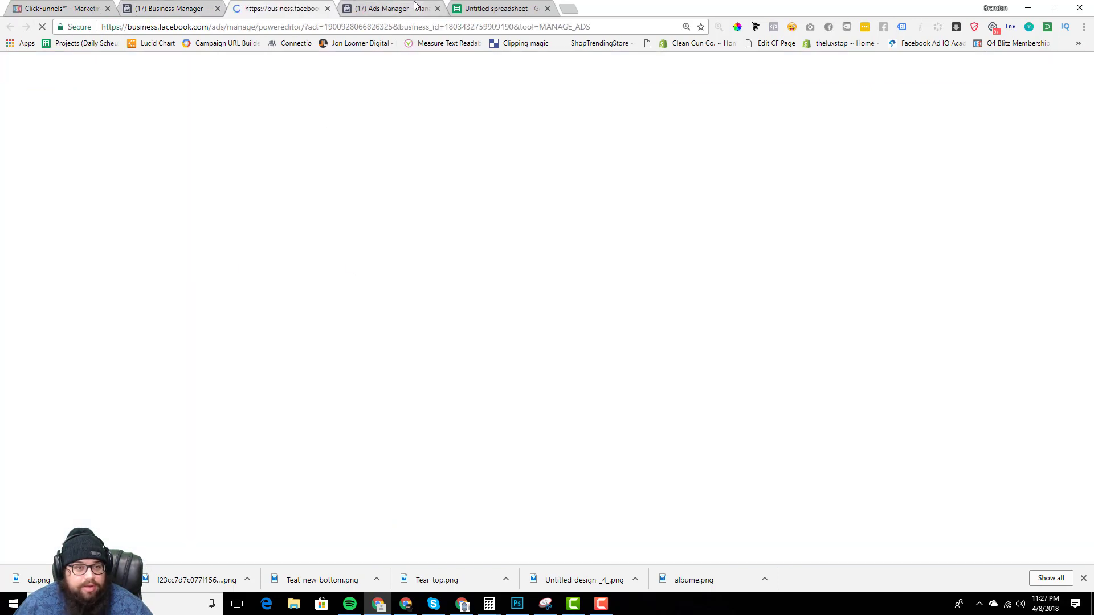
click(437, 9)
Switch to the untitled Google Sheets spreadsheet and rename it "Profit and loss statement".
click(403, 13)
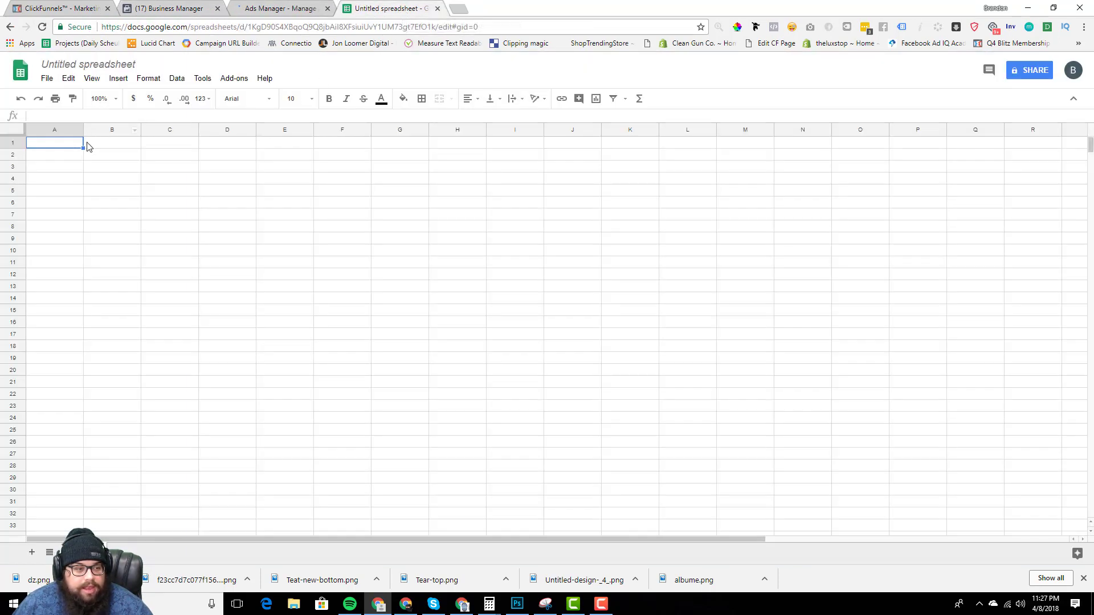
click(104, 67)
text(Pr)
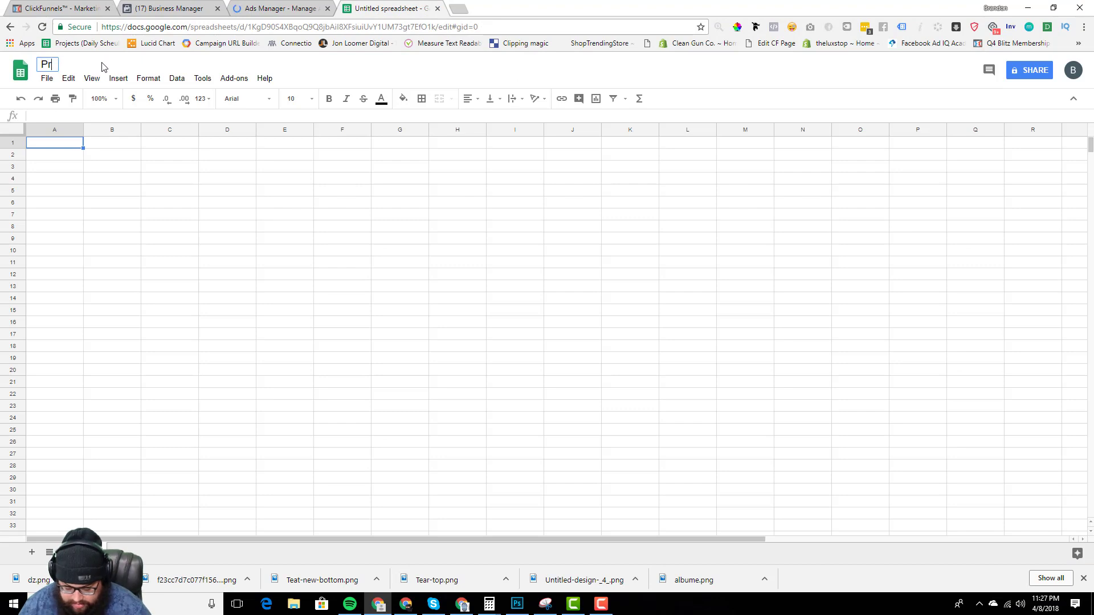
text(ofit and loss state)
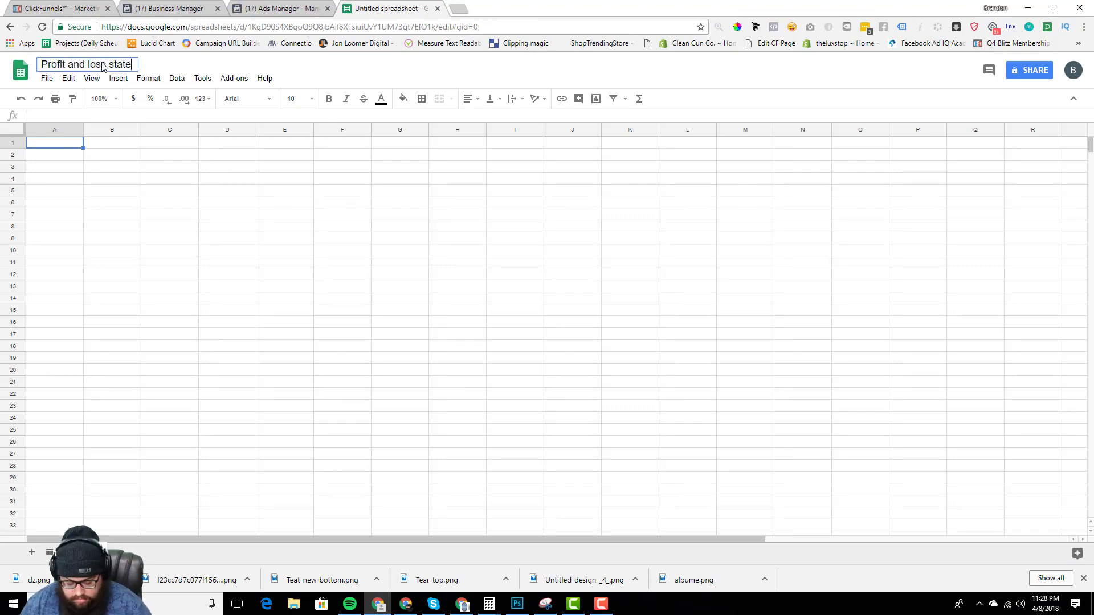
text(ment)
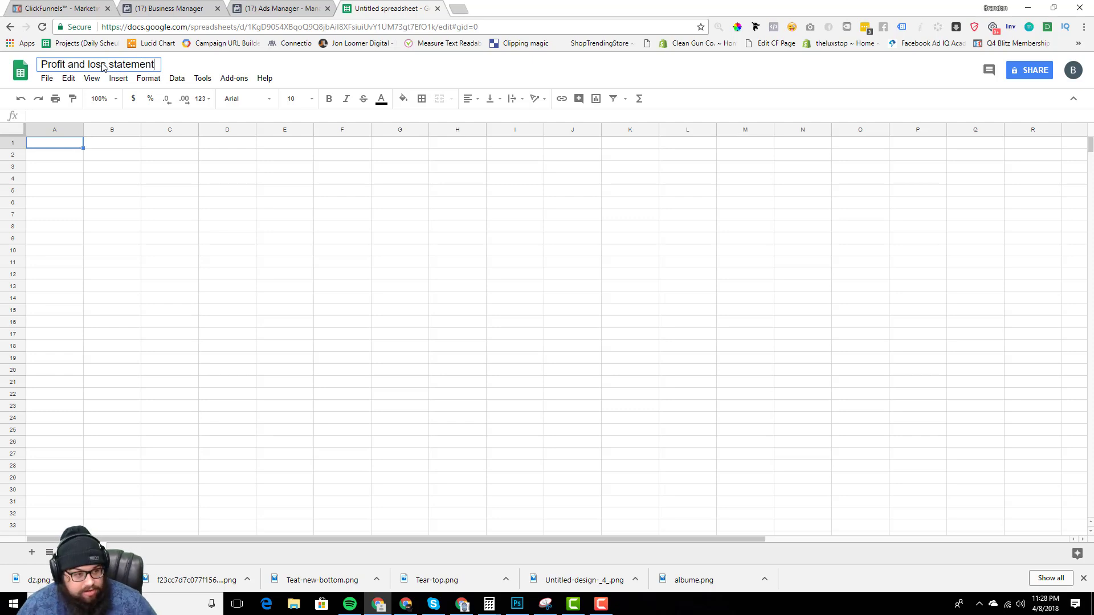
click(65, 147)
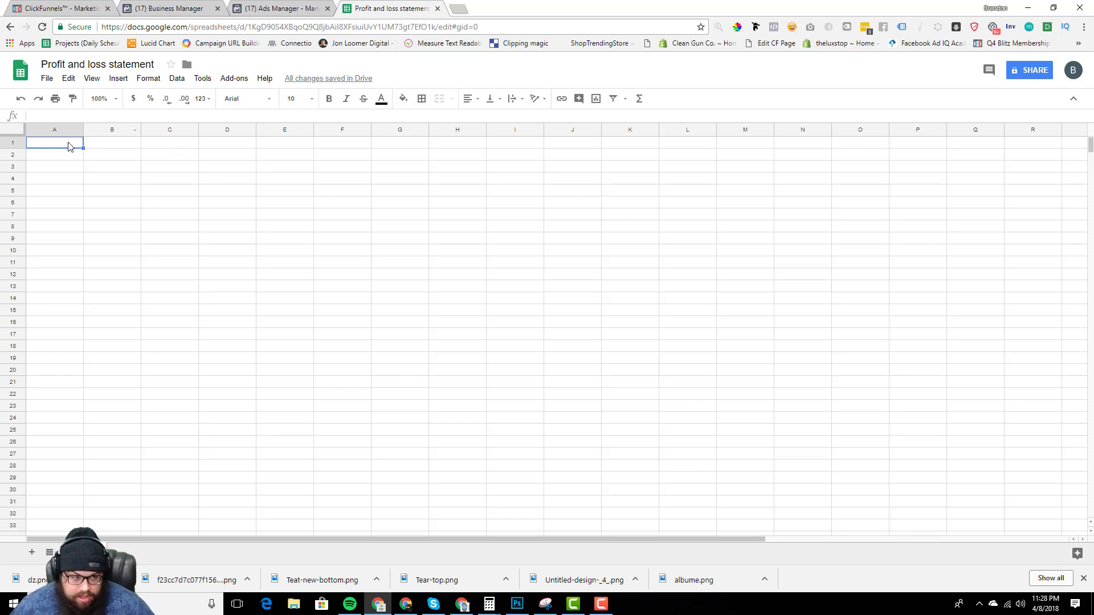
Mark out the areas A1:E11 and I1:M10, and enter the heading "how mucgh can i spend" in cell I1.
drag(68, 147, 286, 261)
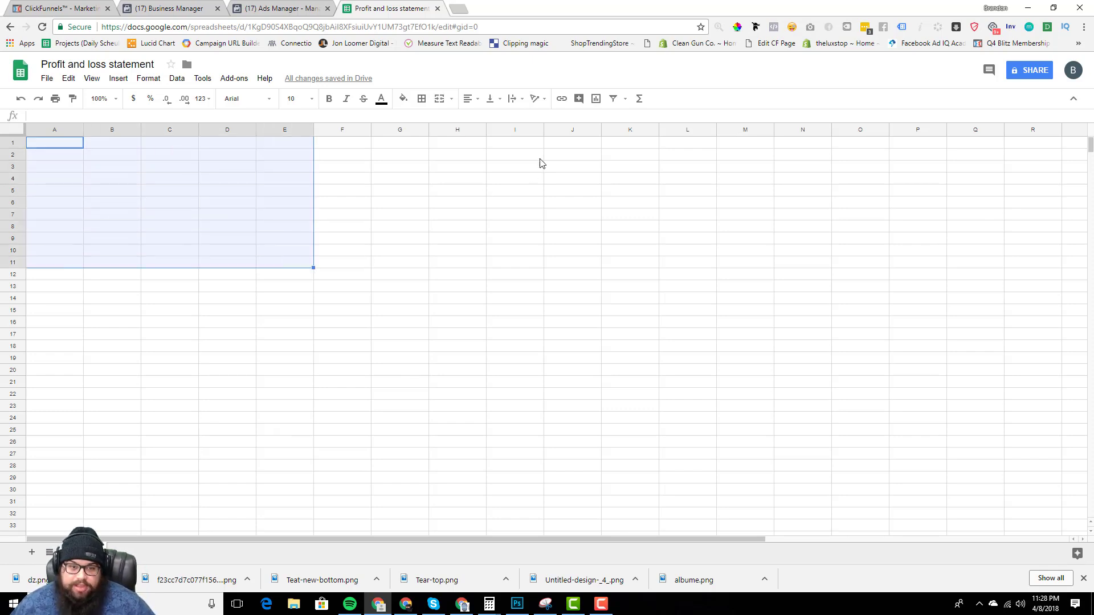
drag(529, 144, 770, 256)
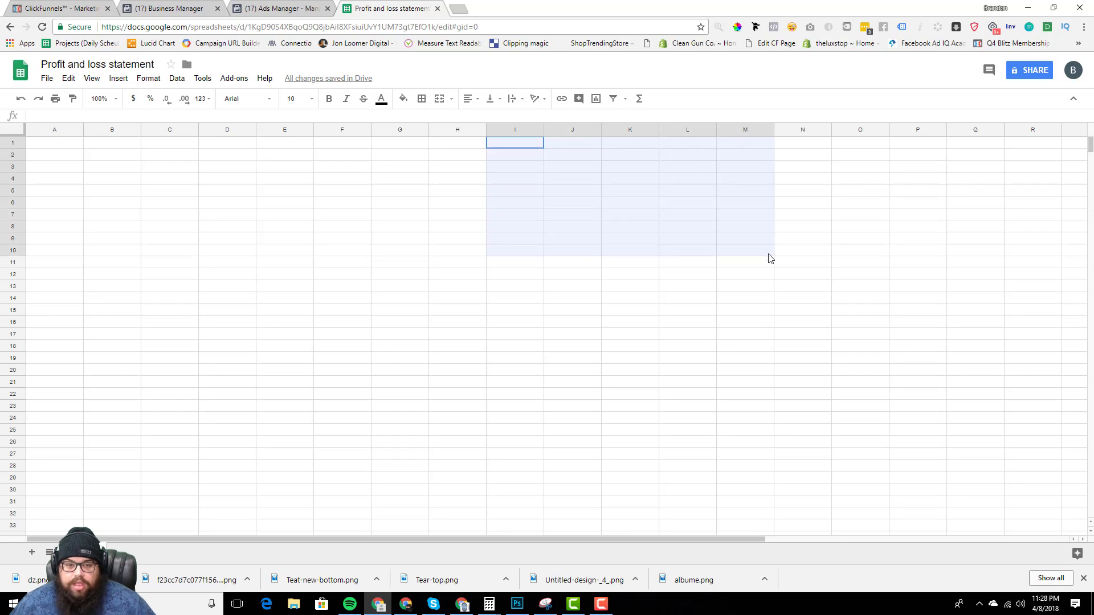
click(519, 146)
text(how mucg)
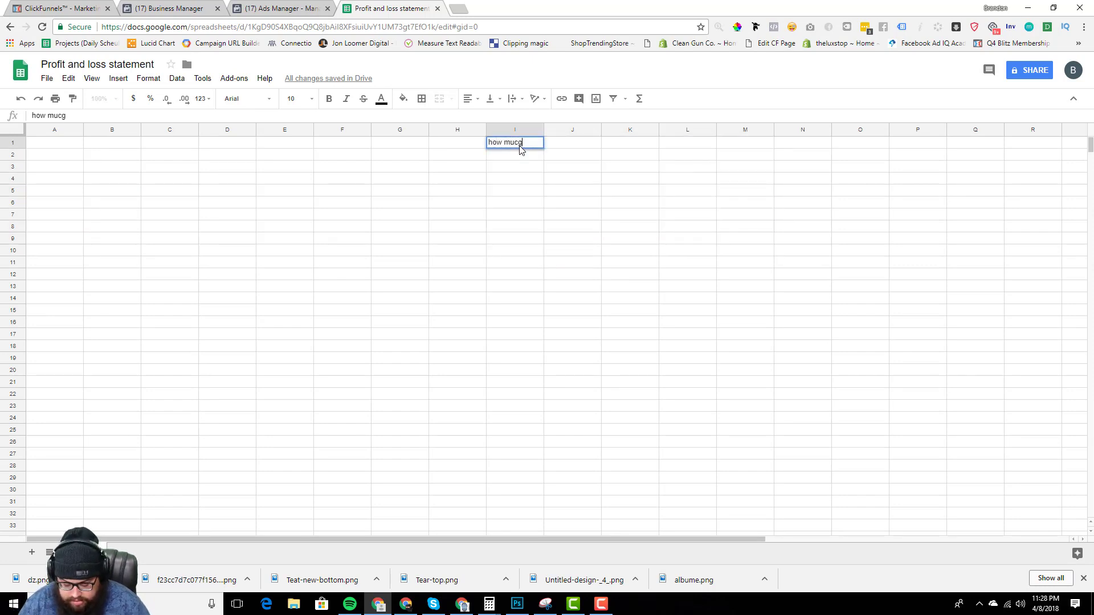
text(h can i )
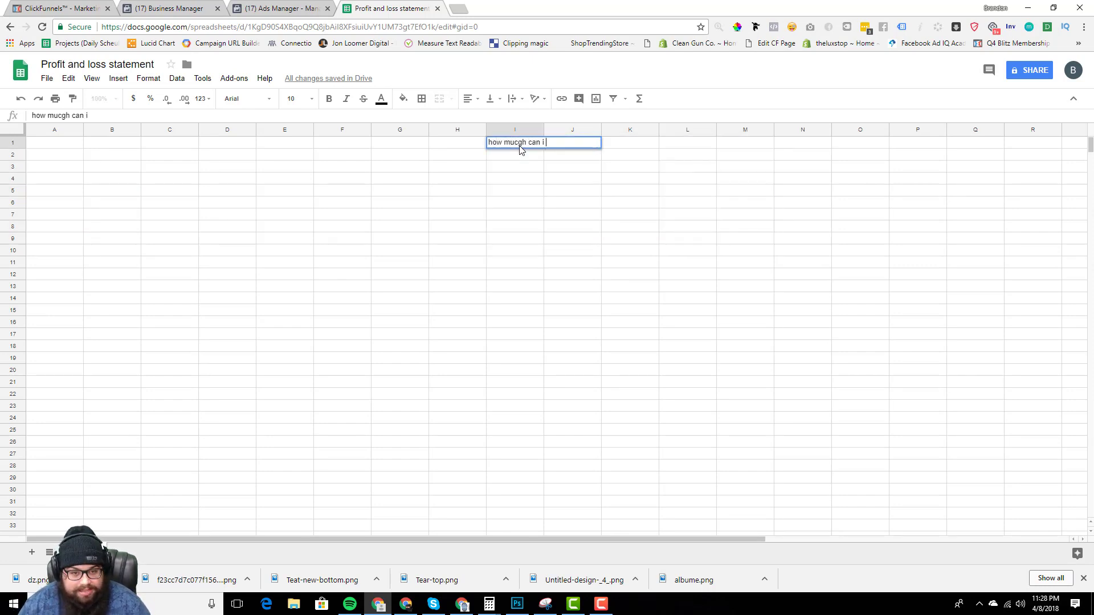
text(spend)
Enter the heading "P & L" in cell A1.
key(Left)
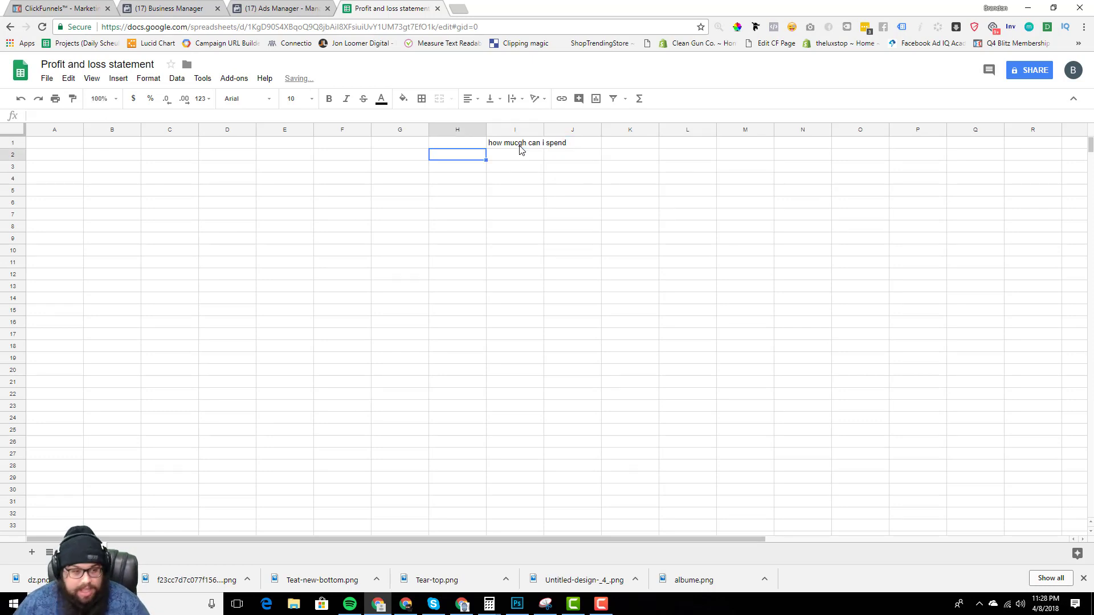
key(Left)
key(Left)
key(Home)
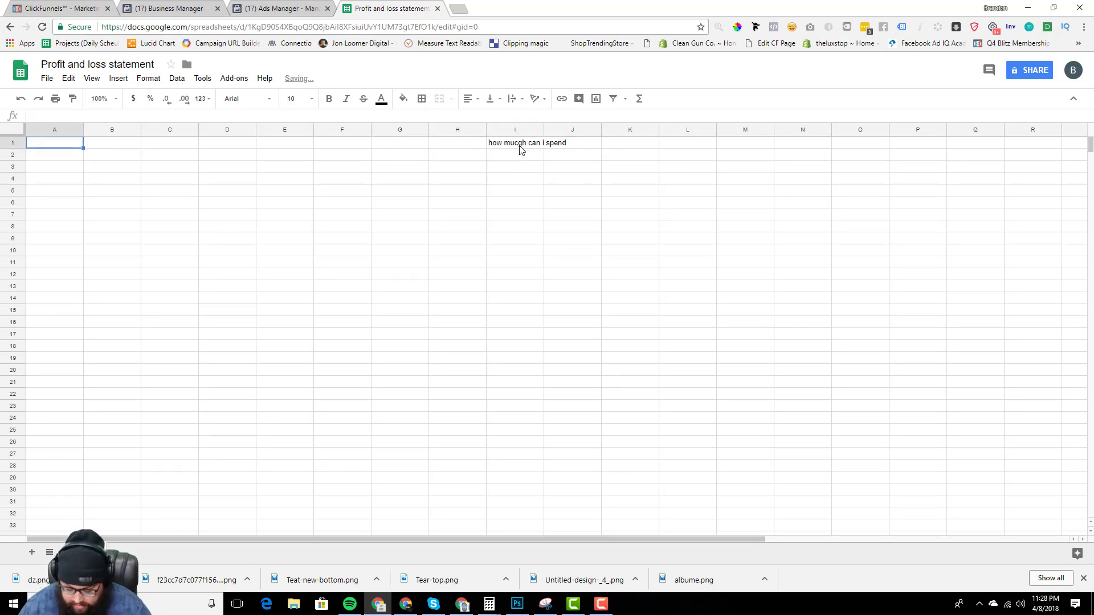
text(P & L)
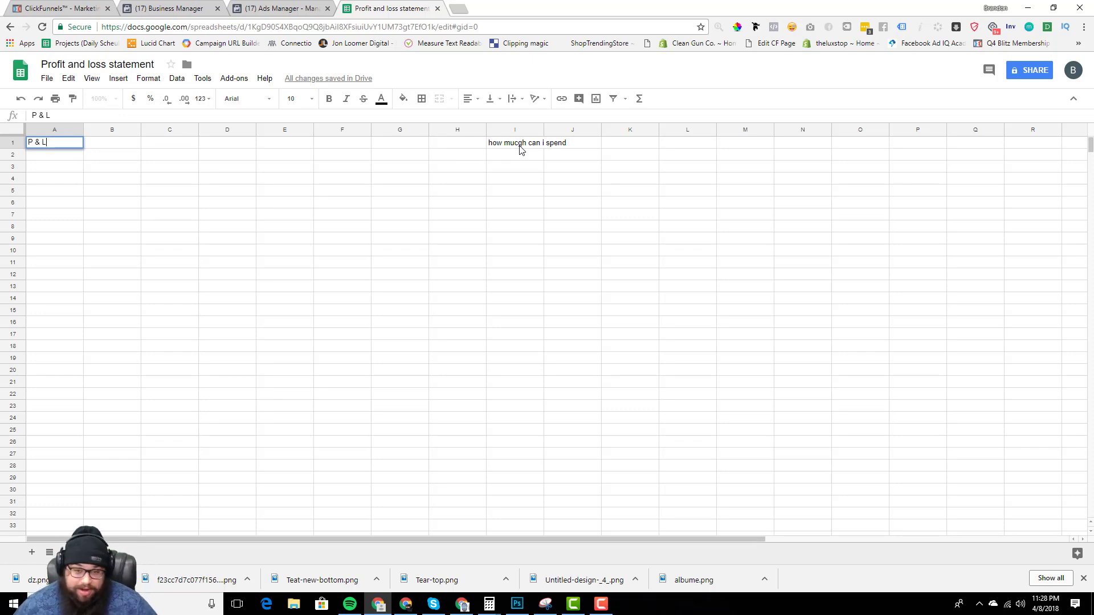
Correct the misspelled heading in cell I1 to "how much can i spend".
click(519, 150)
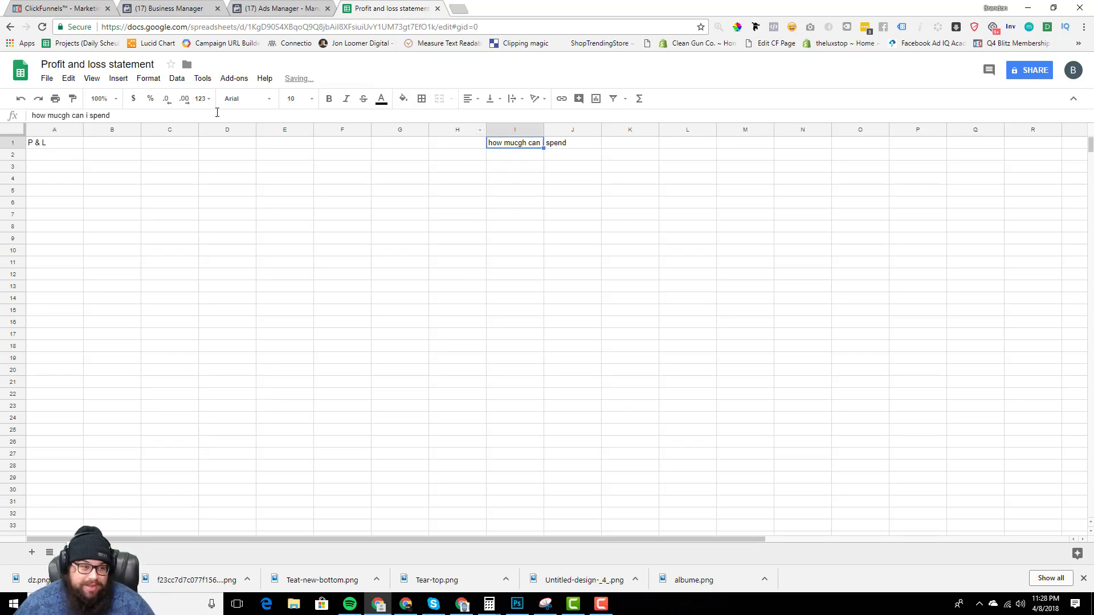
click(65, 116)
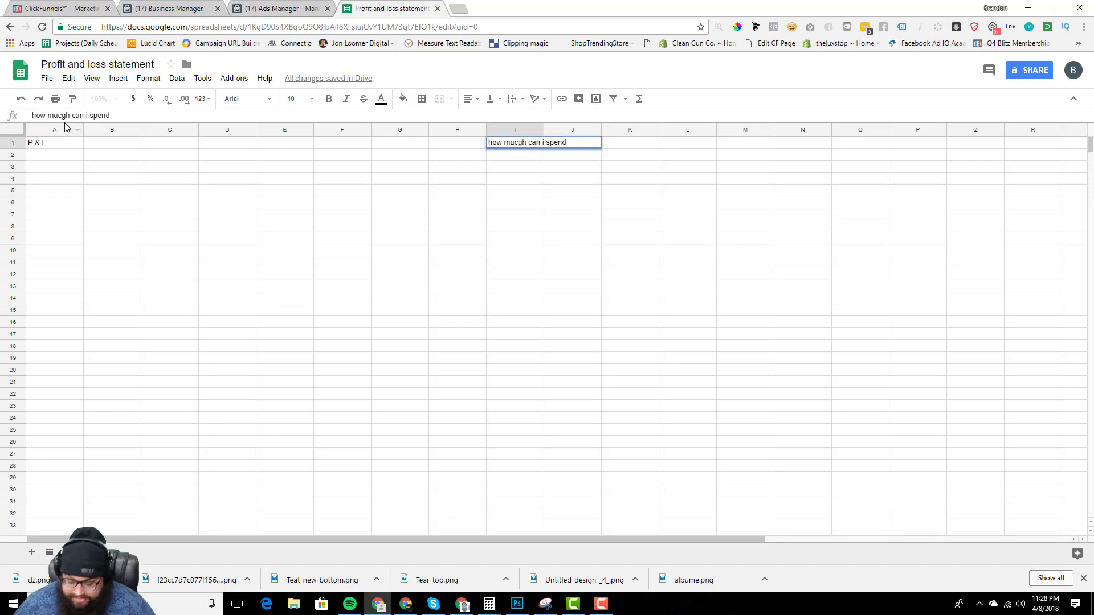
key(BackSpace)
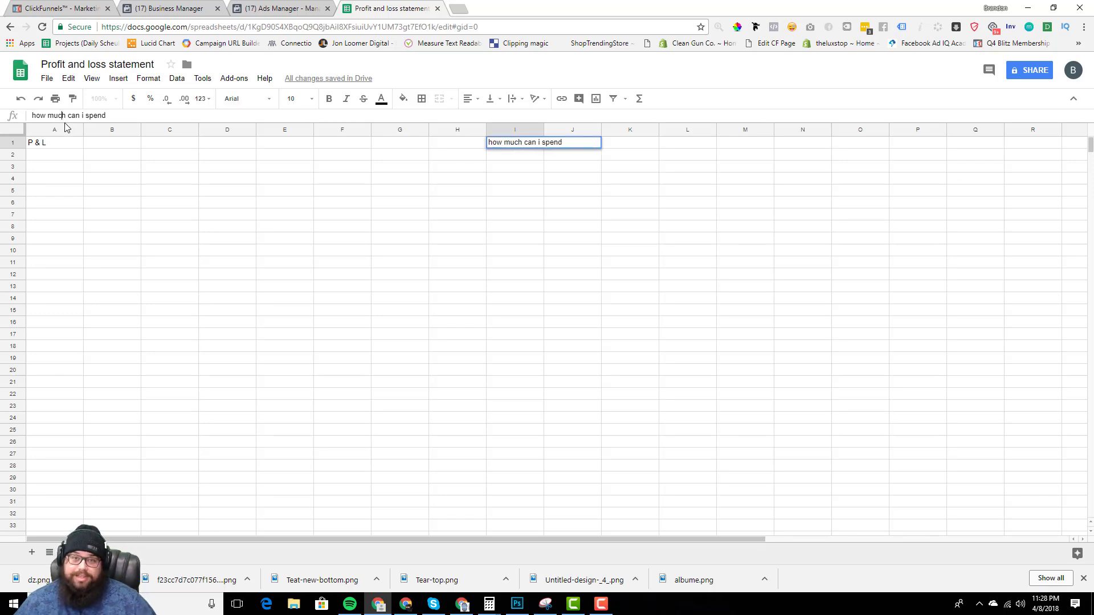
Return to the ClickFunnels stats and apply a date filter starting April 4, 2018 and ending April 8, 2018.
click(51, 9)
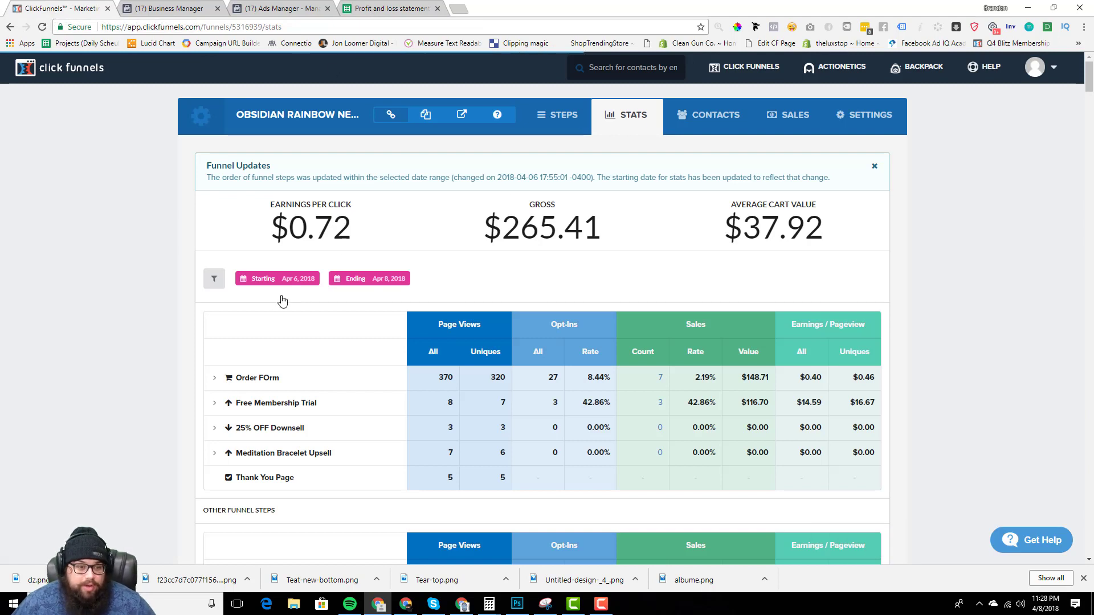
click(268, 279)
click(293, 419)
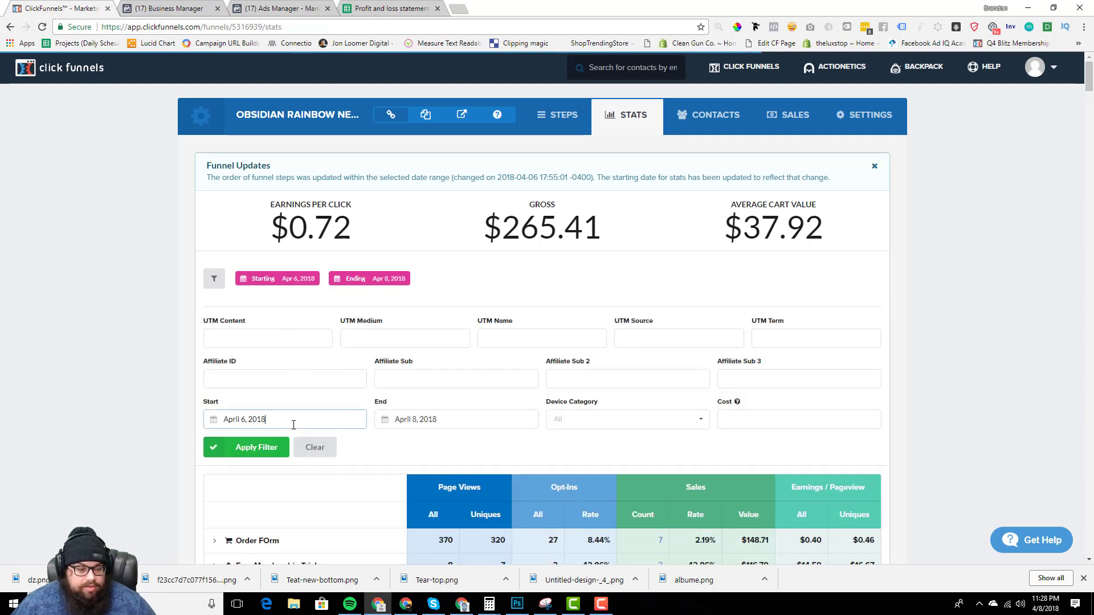
click(276, 293)
click(265, 449)
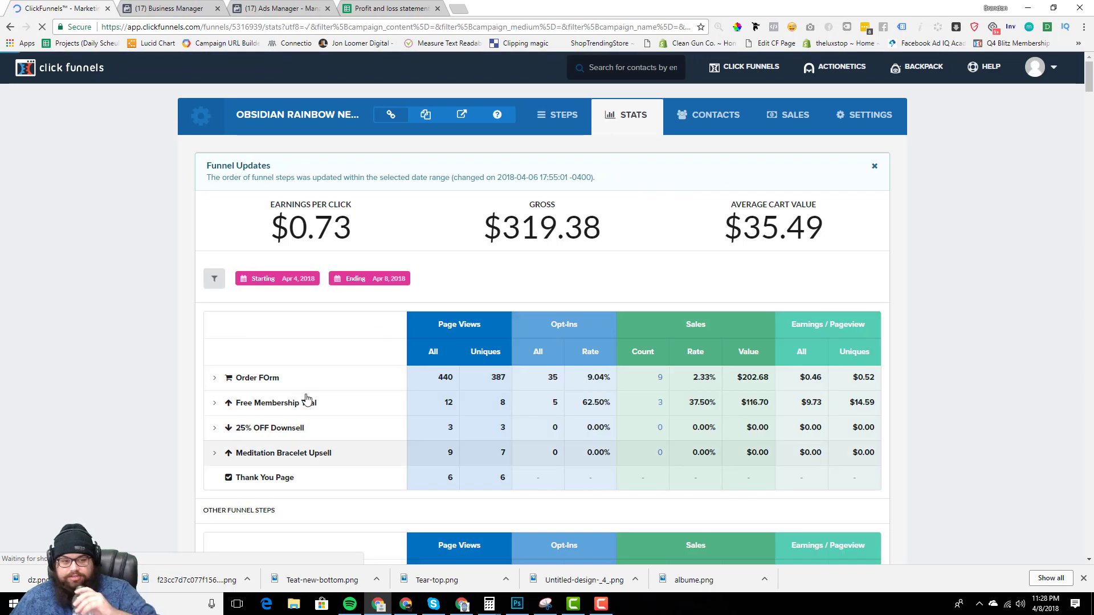
Check the funnel's gross earnings and bring up the Eden campaigns in Ads Manager to examine the ad spend.
drag(503, 244, 640, 242)
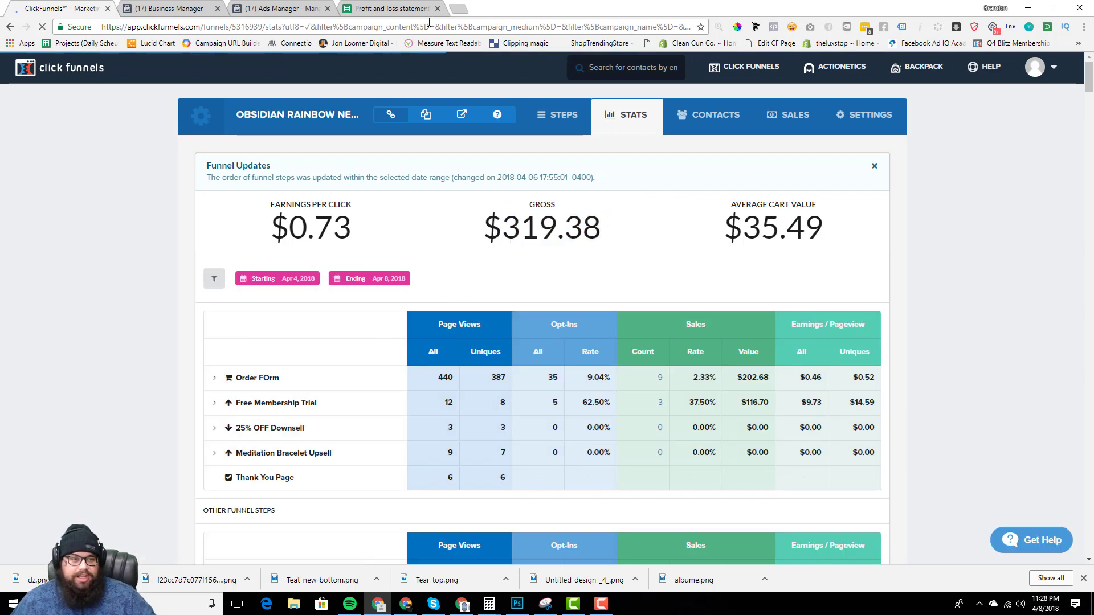
click(279, 9)
click(205, 11)
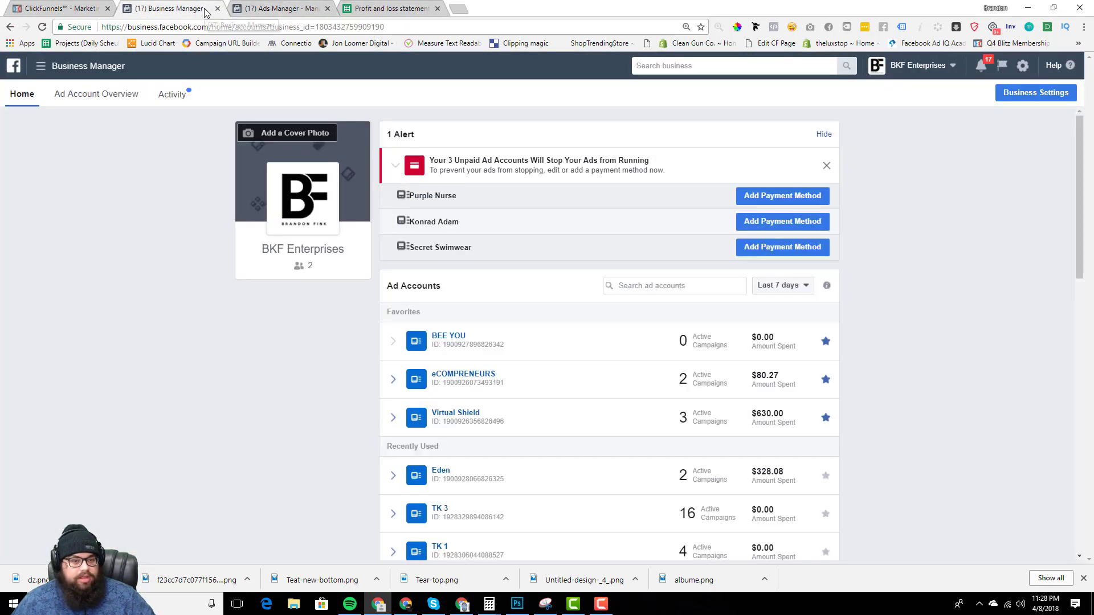
click(273, 8)
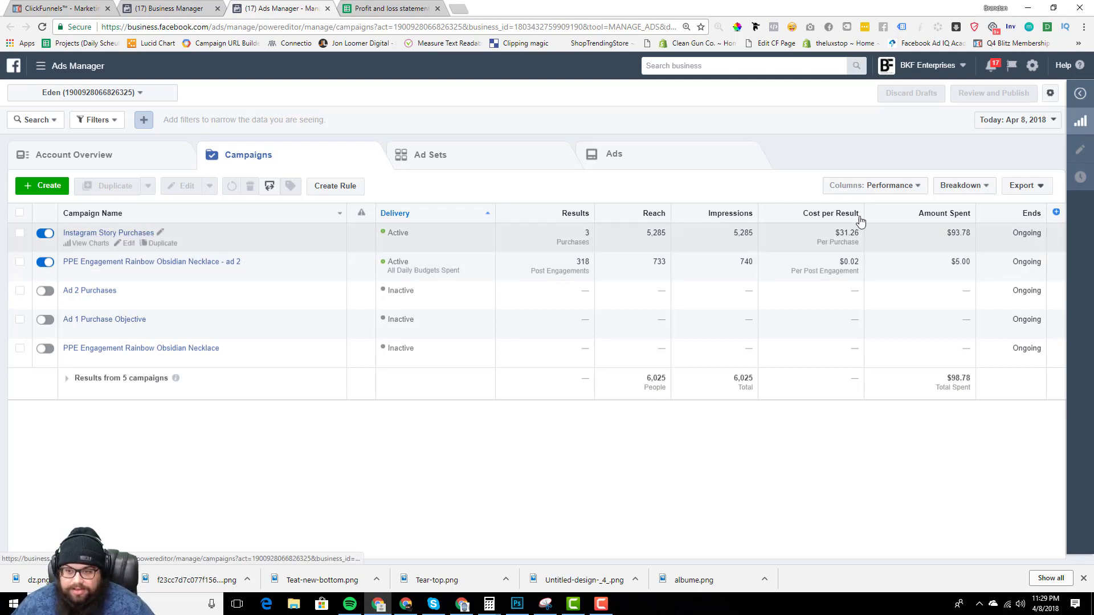
Show the Delivery columns for the Eden campaigns and check the frequency of the Instagram Story Purchases campaign.
click(901, 186)
click(893, 220)
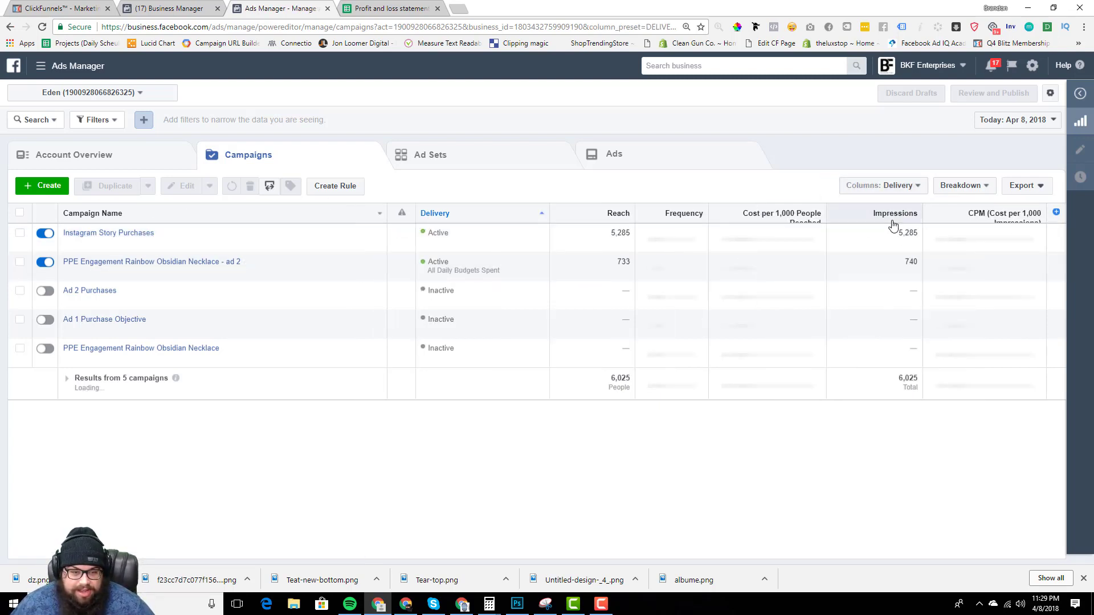
drag(687, 245, 708, 244)
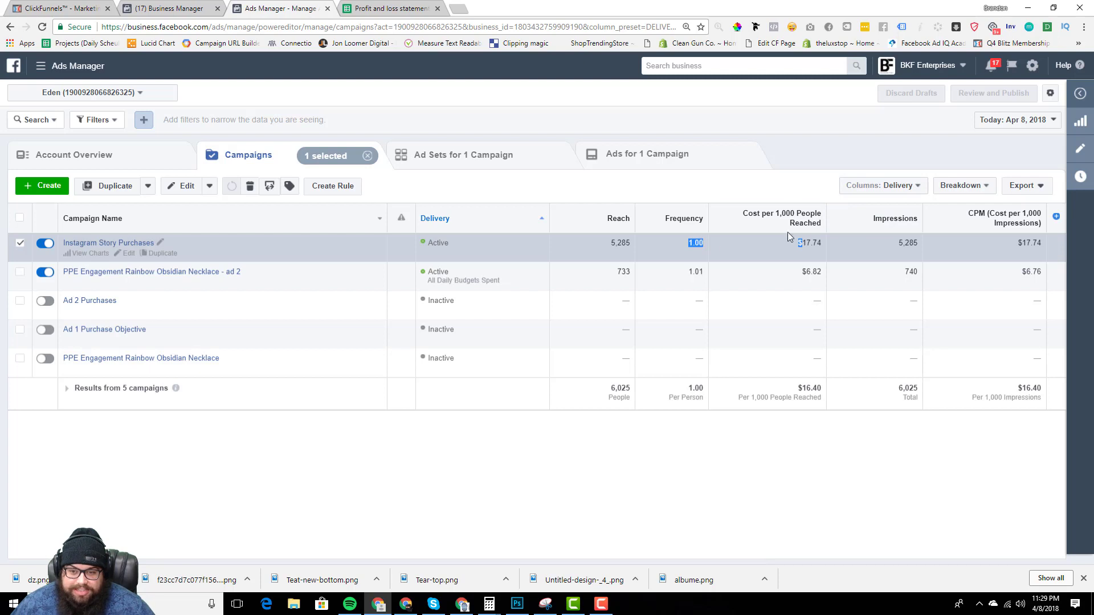
Try to show the Performance and Clicks columns, and set the campaigns' date range to Lifetime.
click(898, 186)
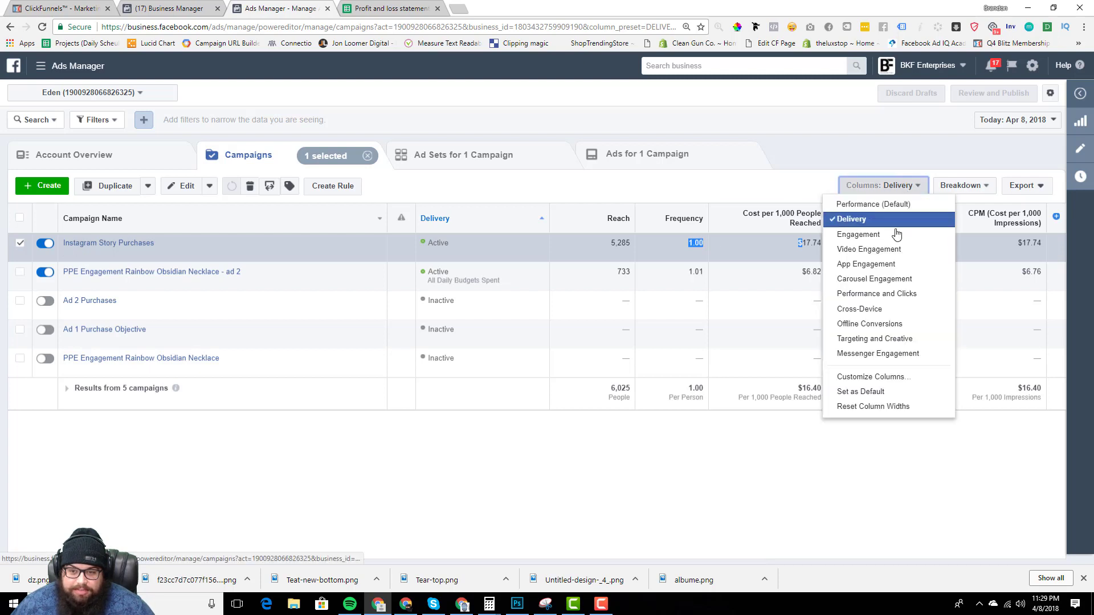
click(895, 294)
click(1016, 120)
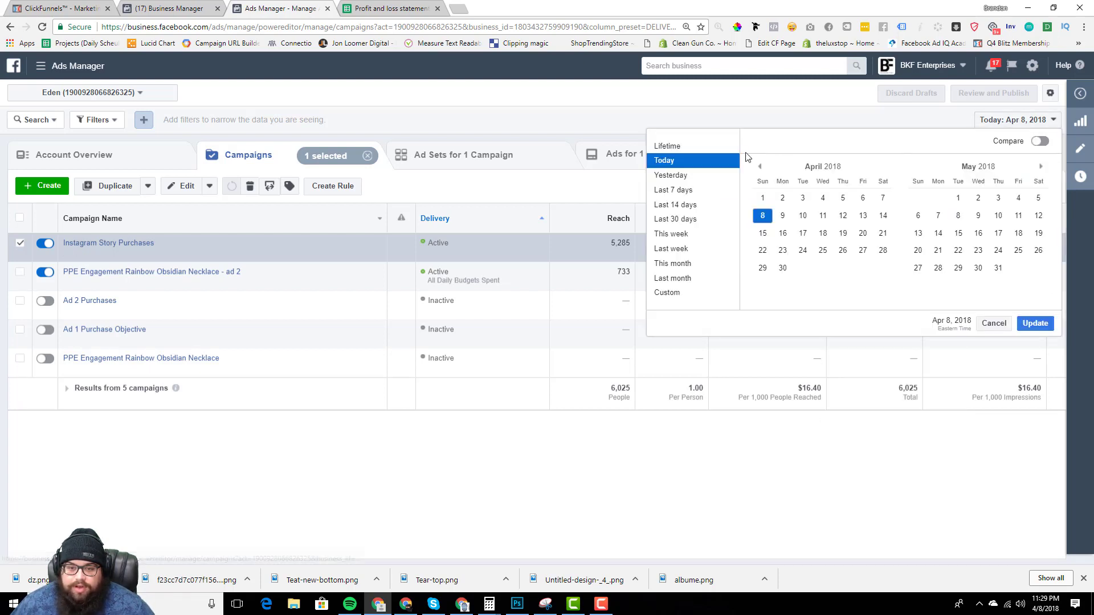
click(667, 146)
click(1035, 323)
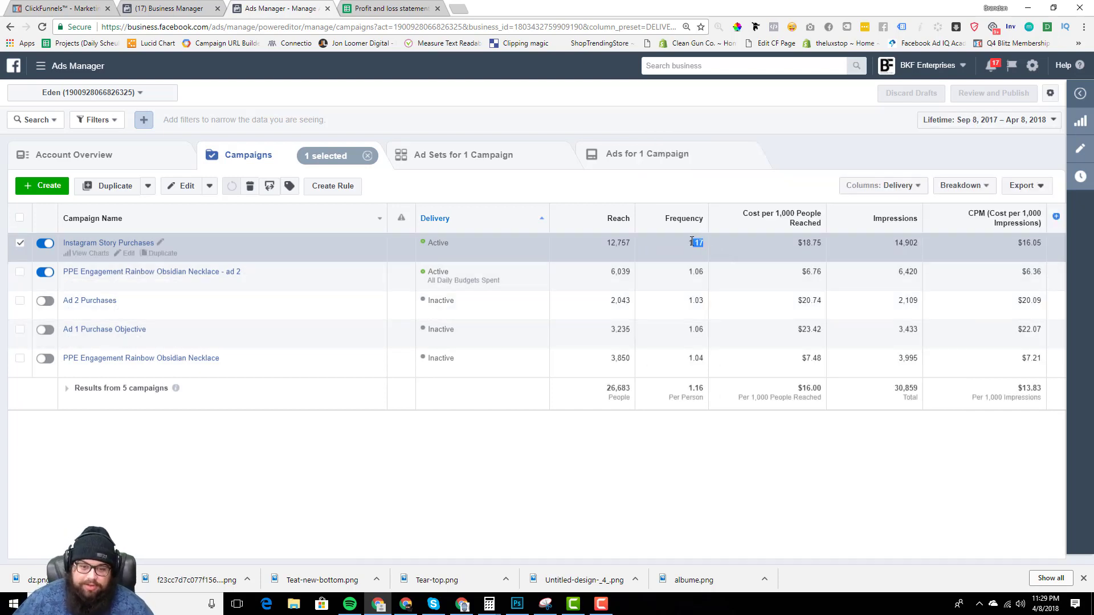
click(692, 241)
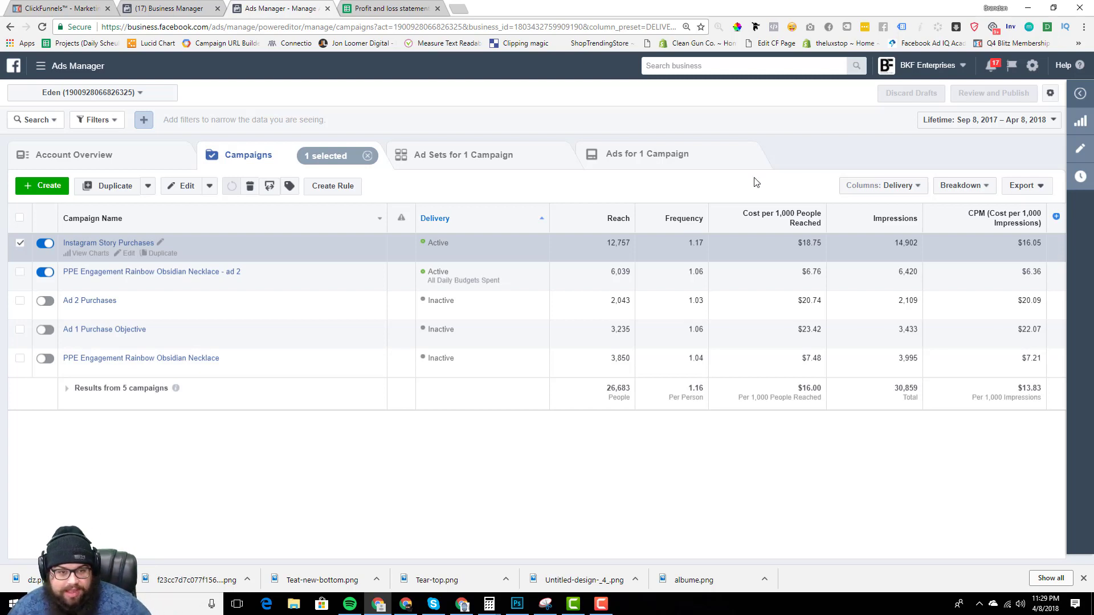
Open the ads of the Instagram Story Purchases campaign and show their Performance and Clicks columns.
click(650, 154)
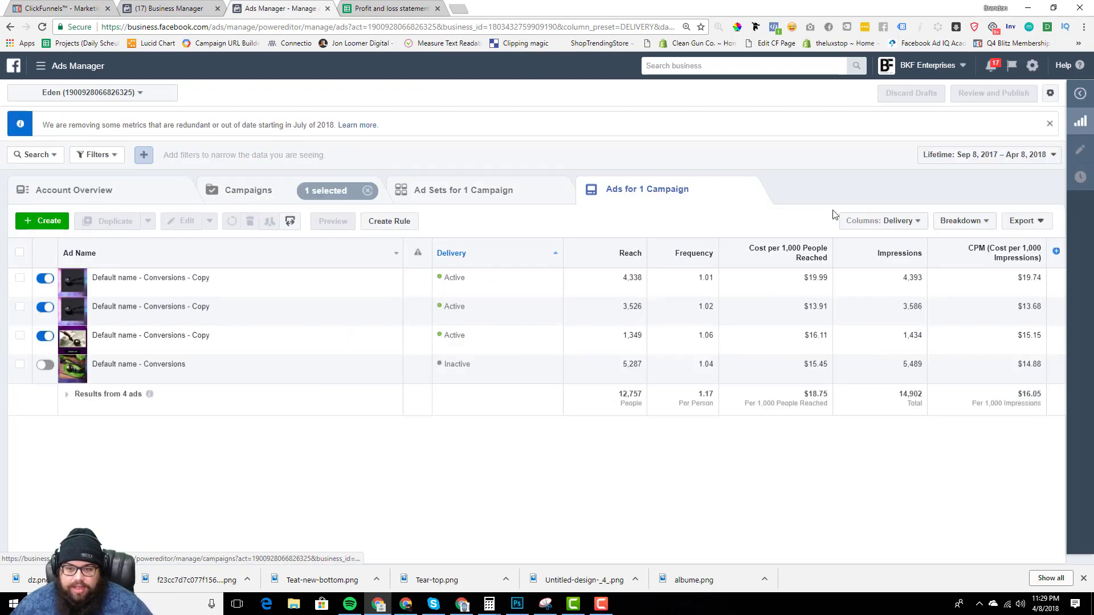
click(883, 221)
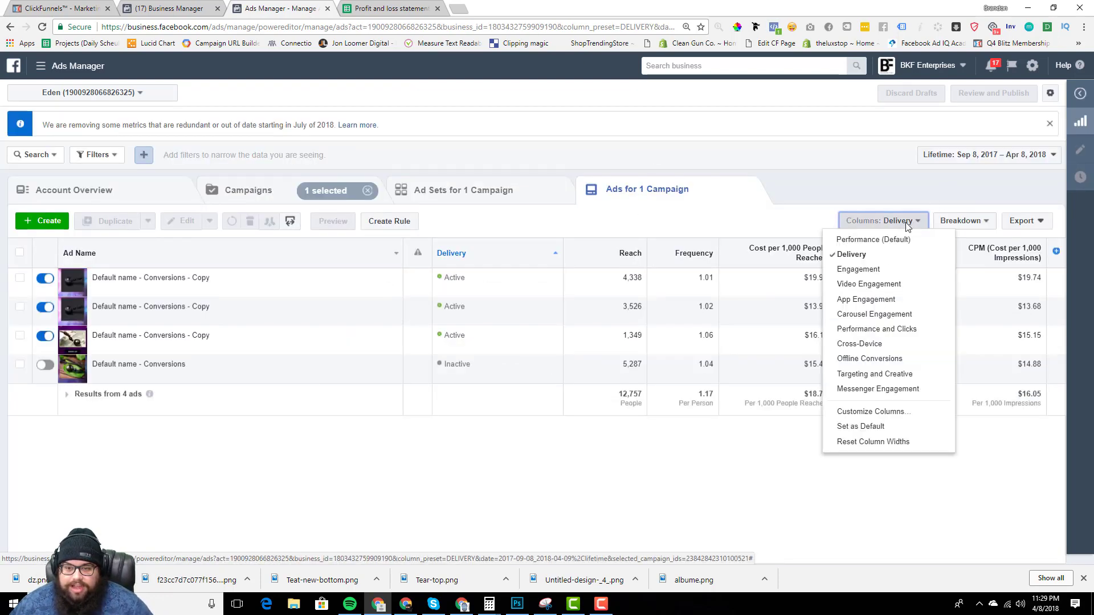
click(883, 329)
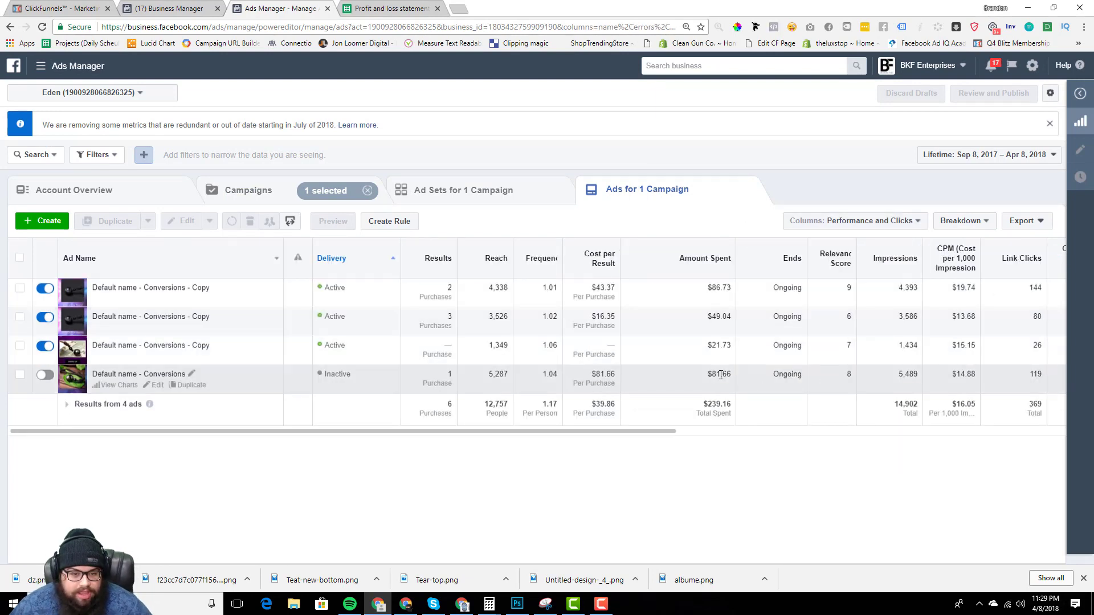
Compare the individual ads' purchases, cost per purchase, amount spent and impressions.
drag(448, 320, 623, 320)
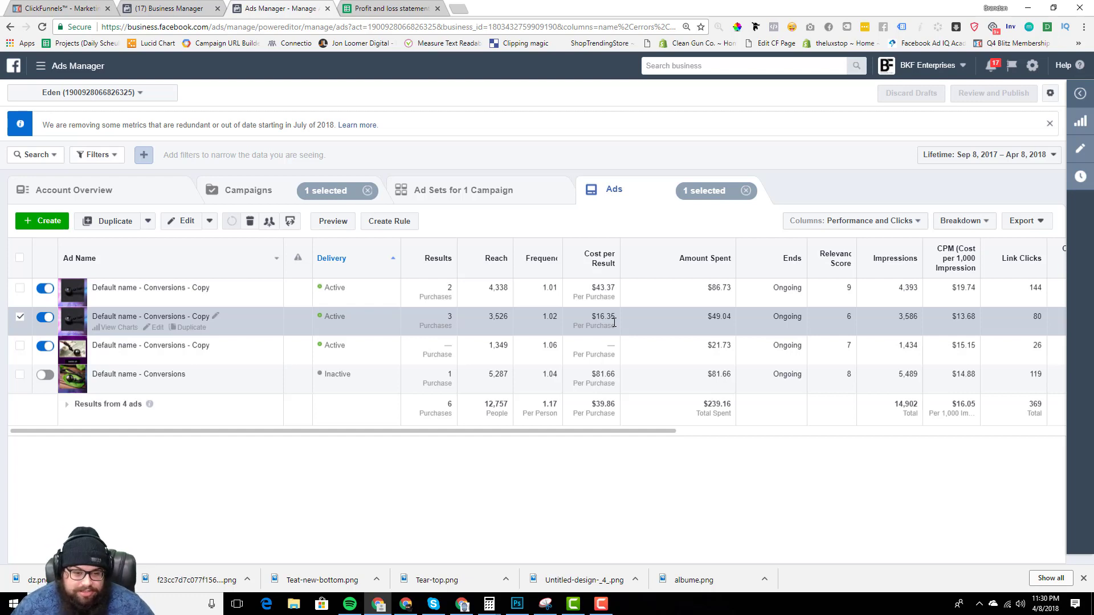
drag(710, 352, 735, 350)
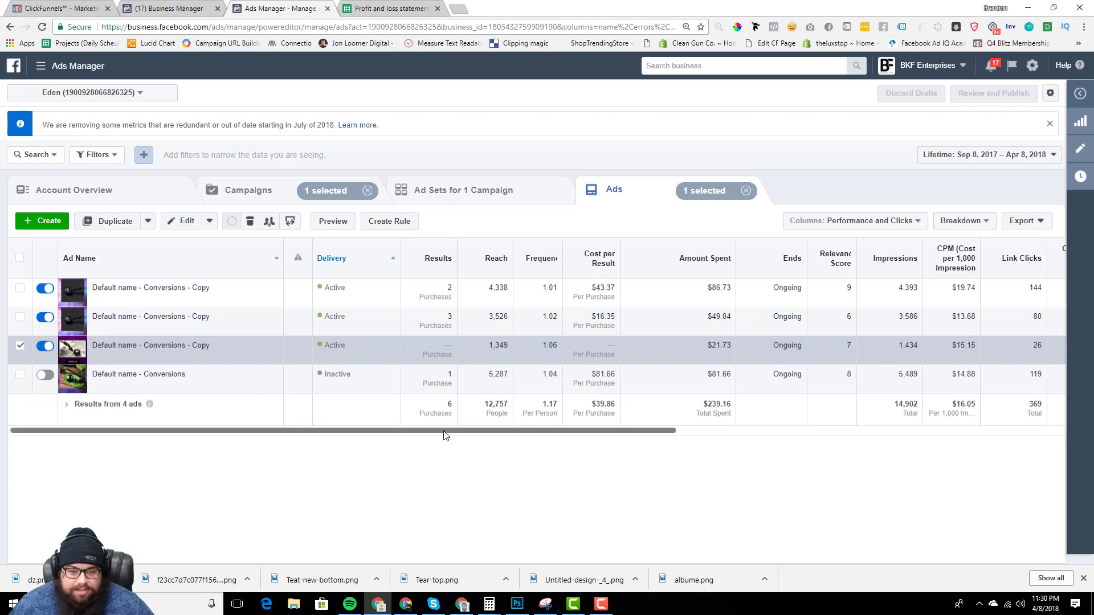
double_click(910, 345)
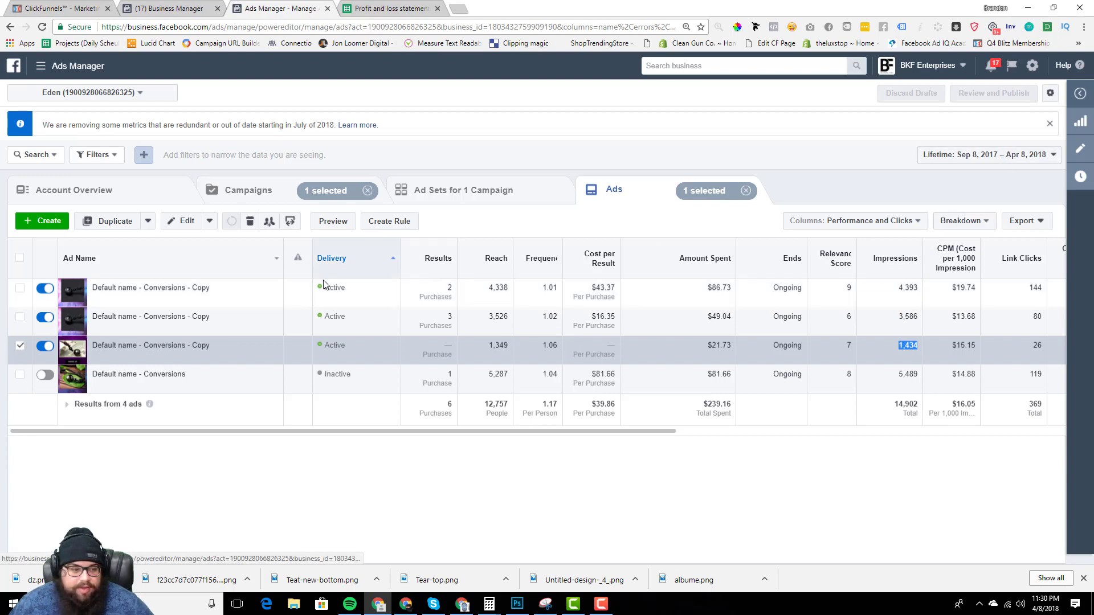
View the first ad's performance chart with CPM (Cost per 1,000 Impressions) as the custom metric, and close the charts.
click(125, 301)
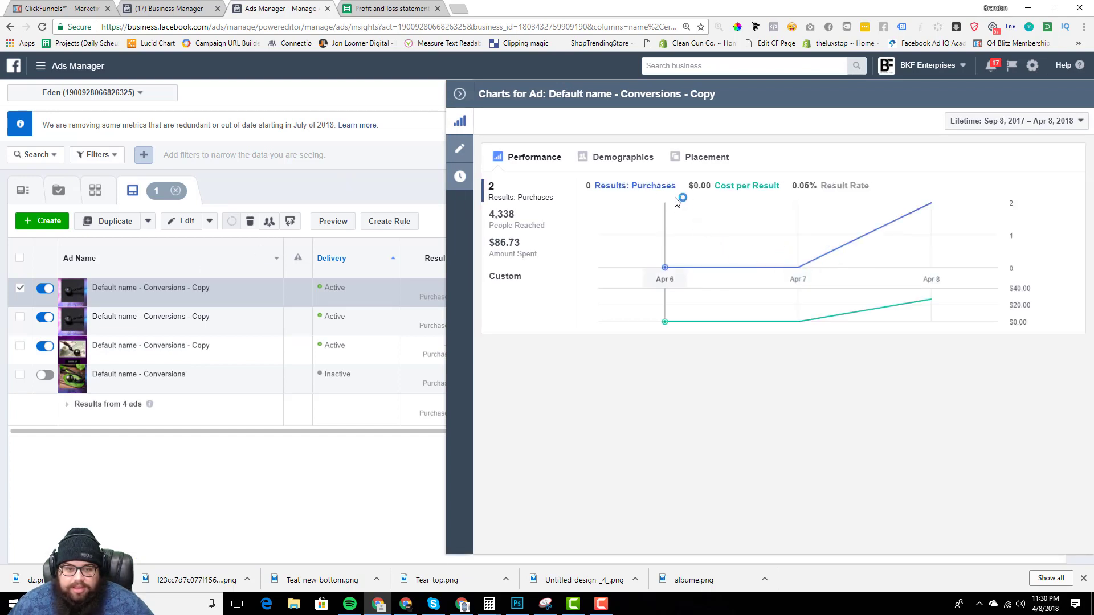
click(509, 279)
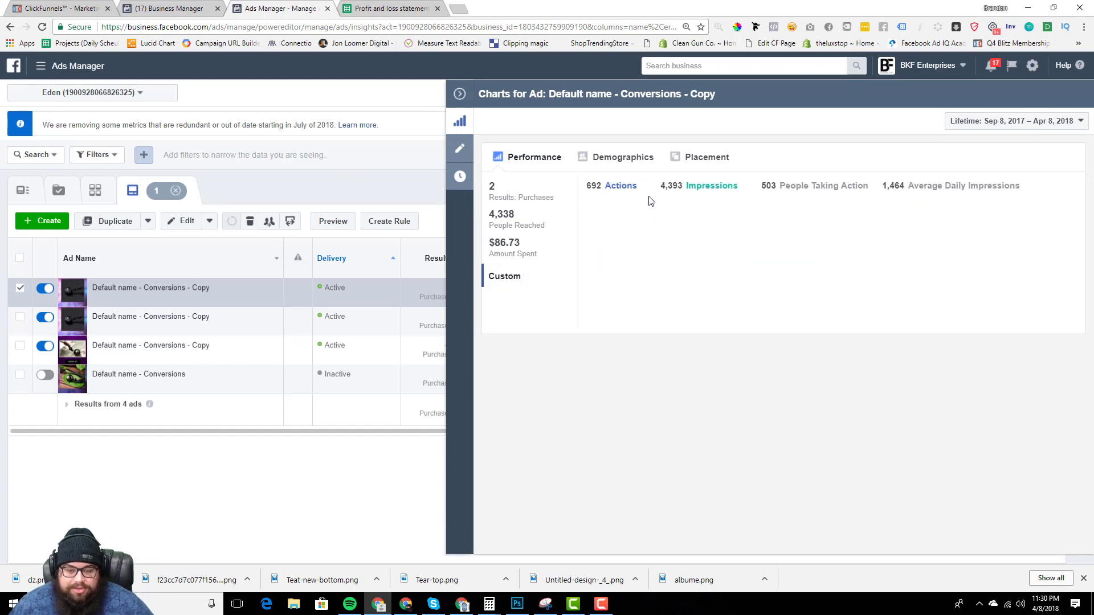
click(631, 187)
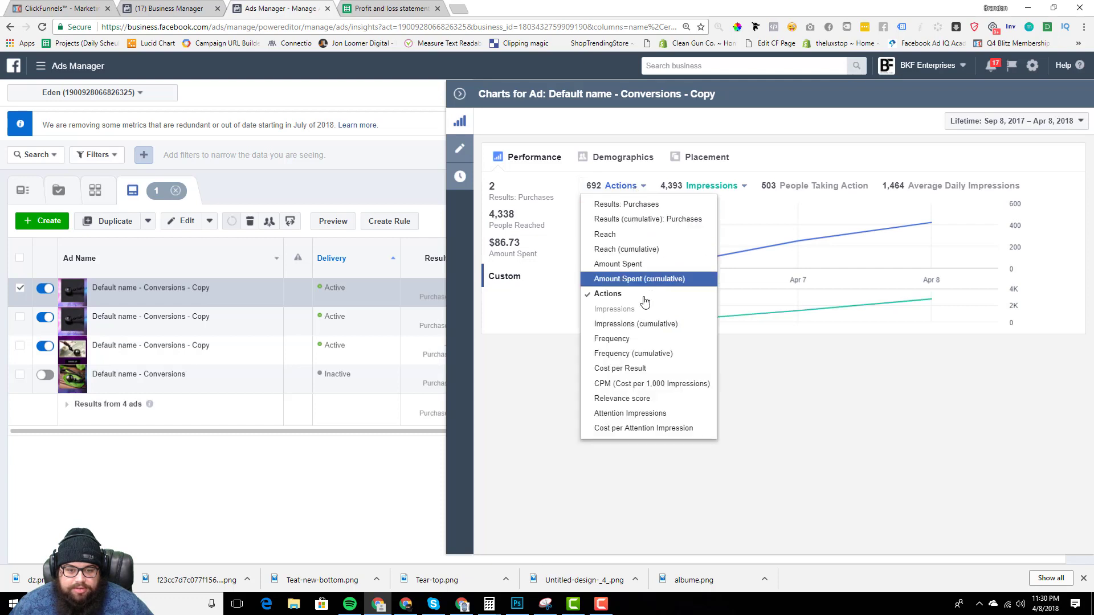
click(649, 384)
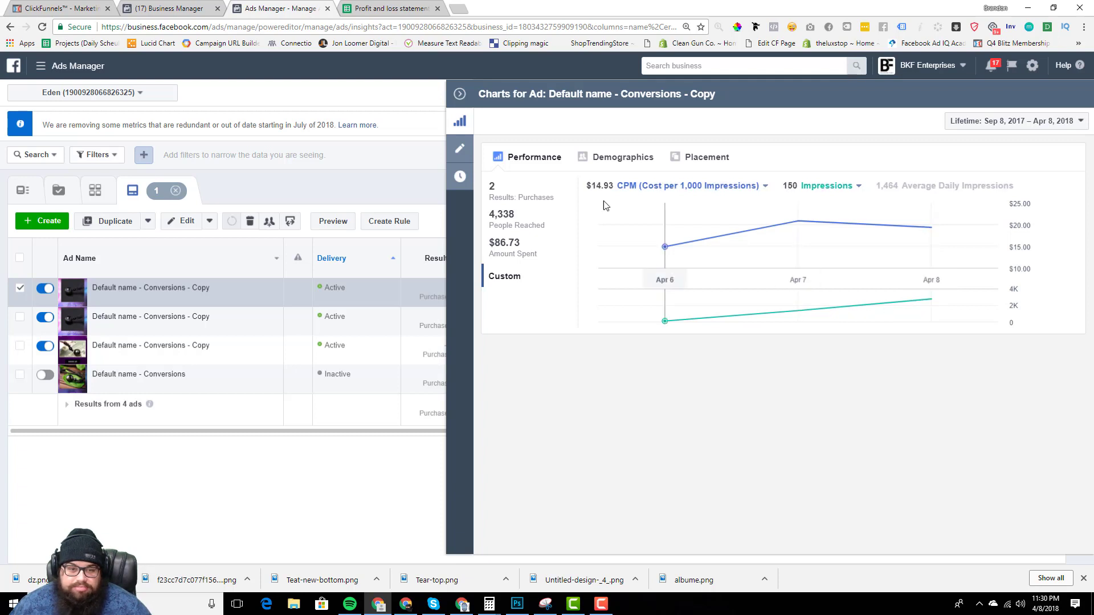
click(459, 94)
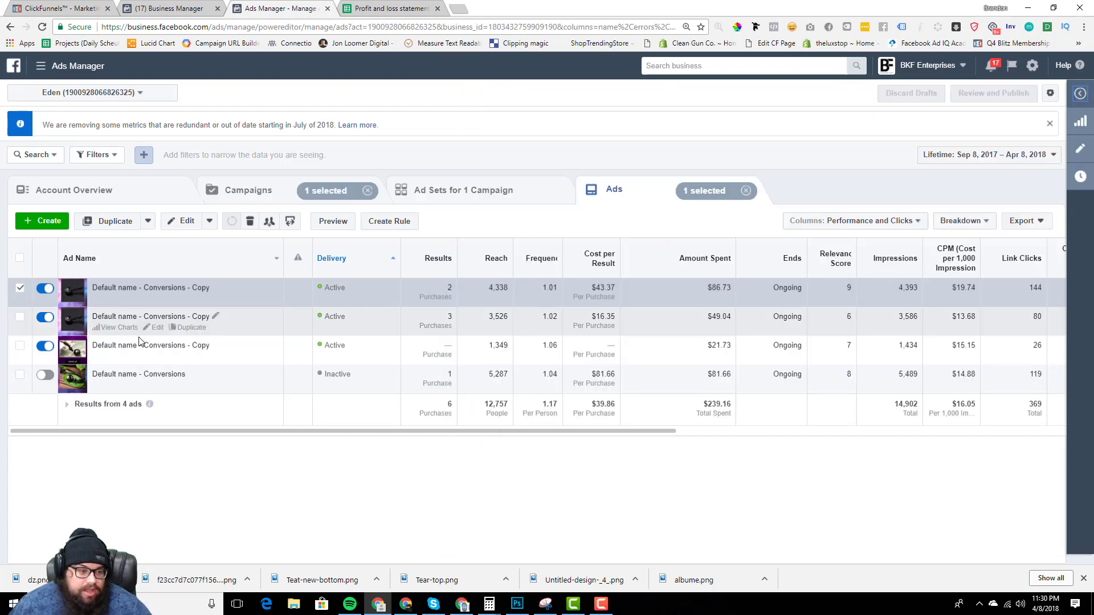
Check the CPM charts of the second and third ads in the campaign.
click(126, 330)
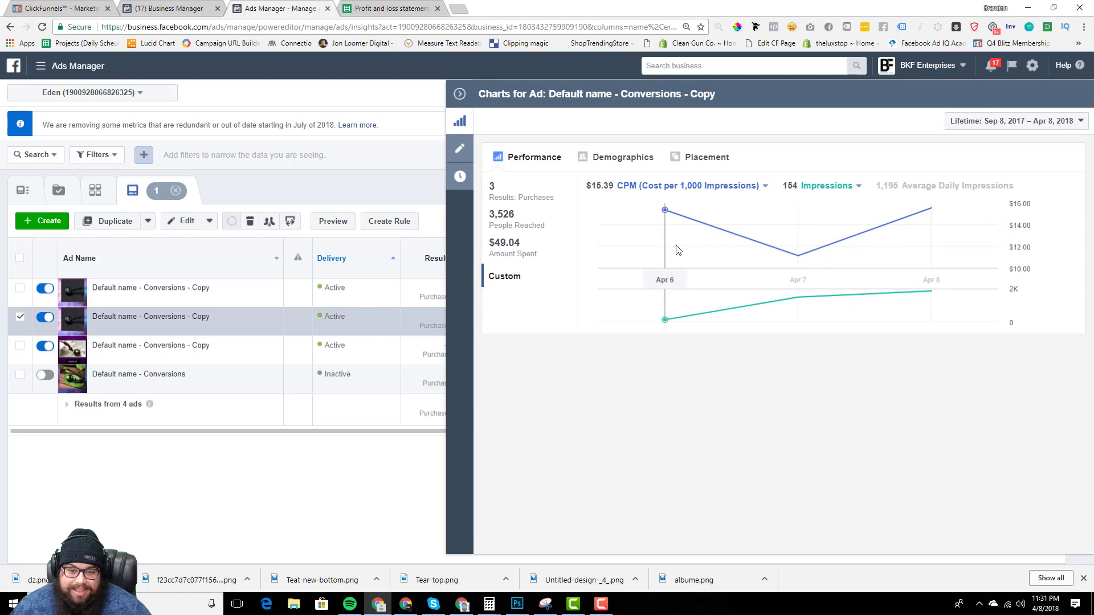
click(460, 94)
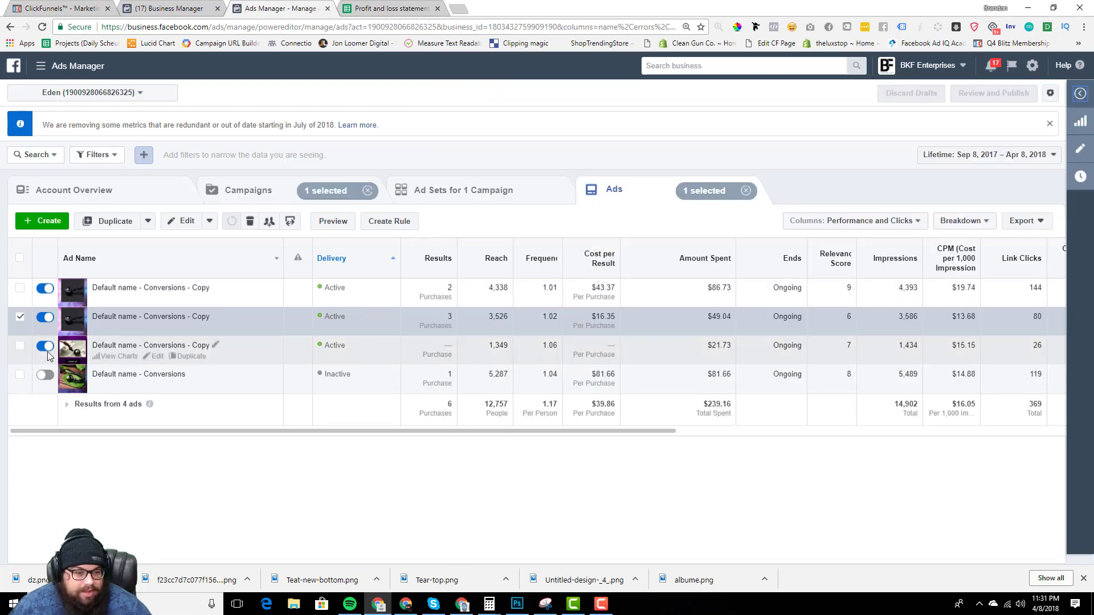
click(116, 356)
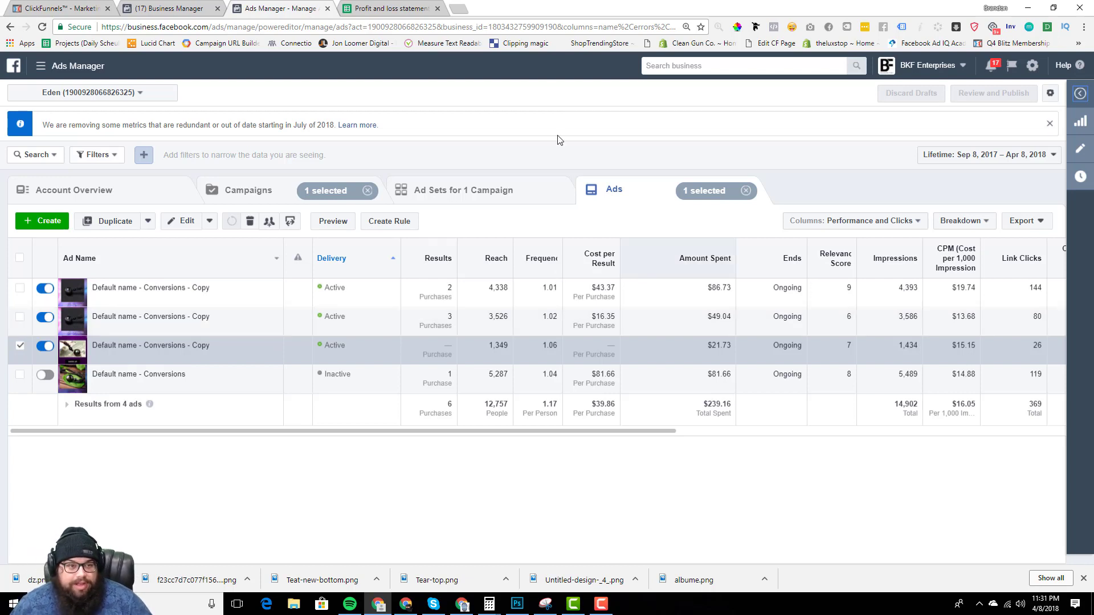
Switch to the Profit and loss statement spreadsheet and enter the heading "PROJECTION" in cell O1.
click(392, 8)
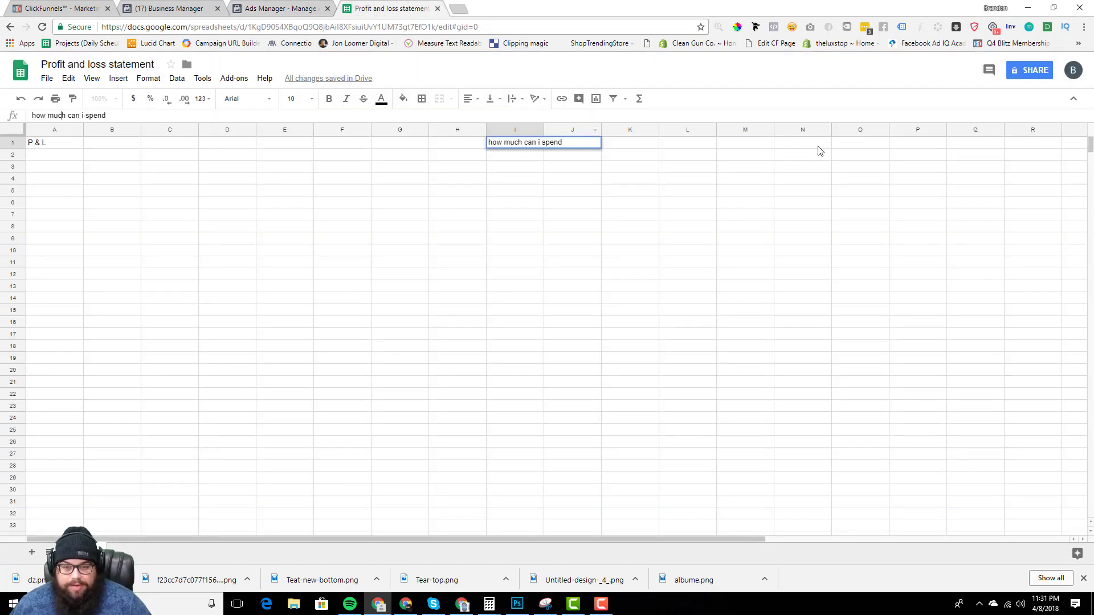
click(849, 147)
text(PROJECTS)
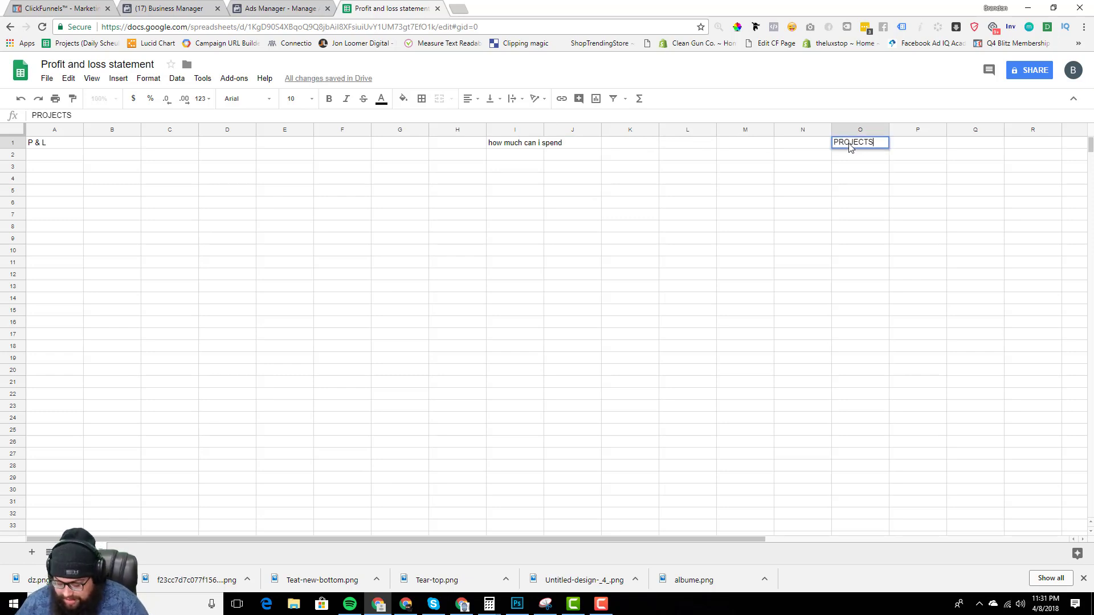
key(BackSpace)
text(ION)
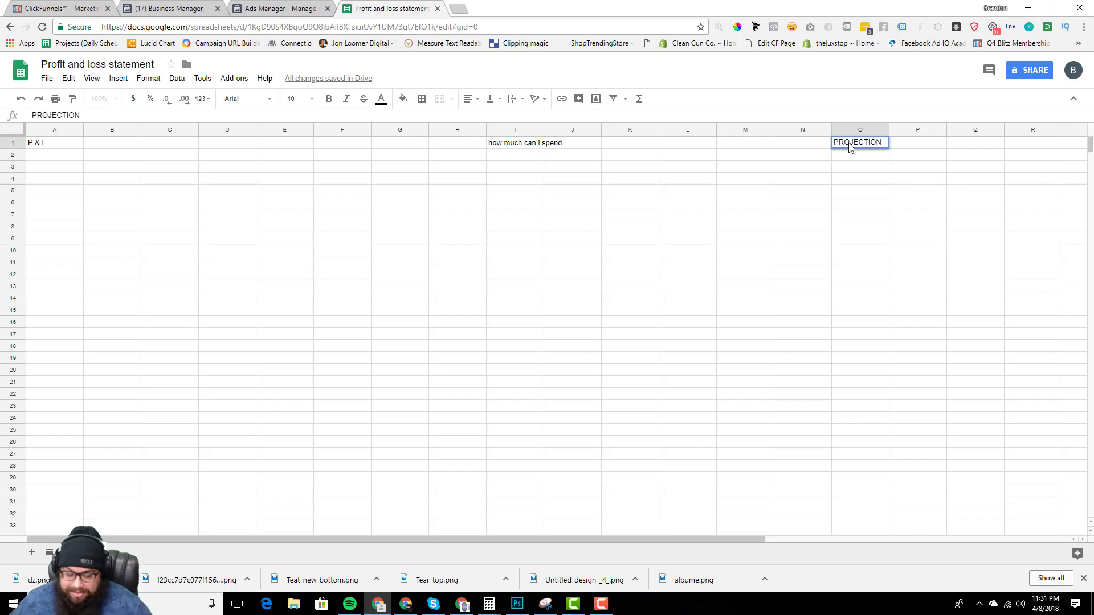
Switch to the ClickFunnels stats and check the sales counts of the order form and free membership trial.
click(280, 9)
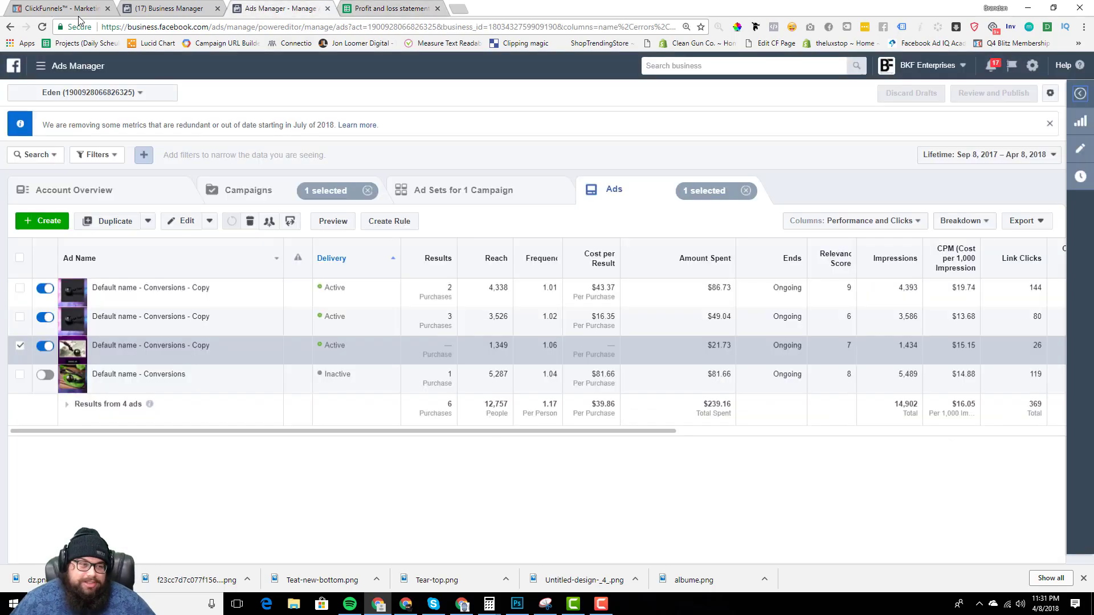
click(143, 9)
click(61, 10)
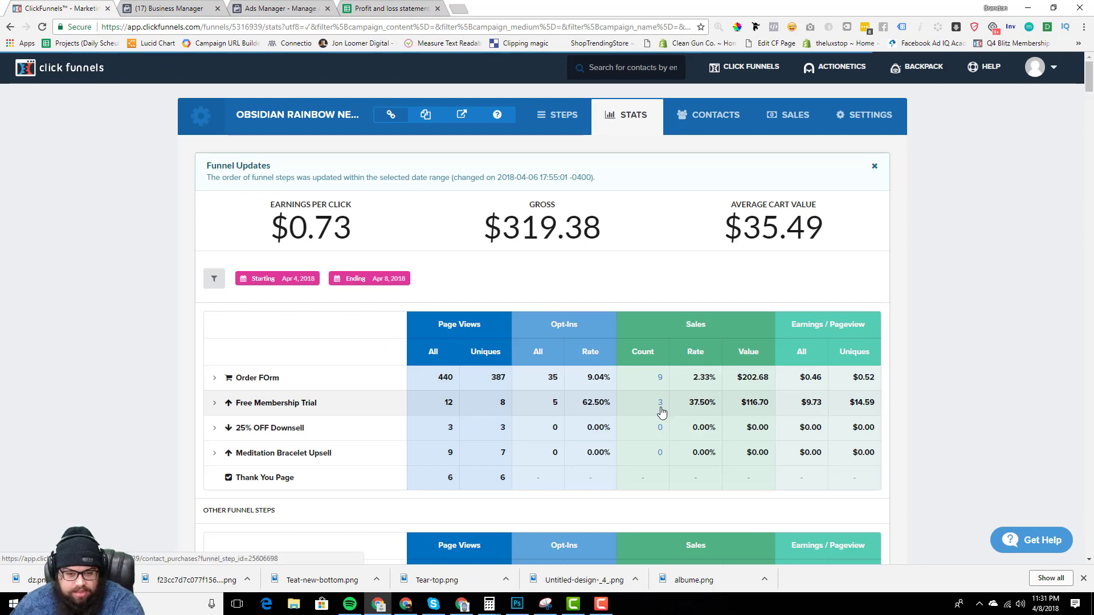
Return to Ads Manager, set the ads' date range to Today and check the second ad's conversions.
click(290, 12)
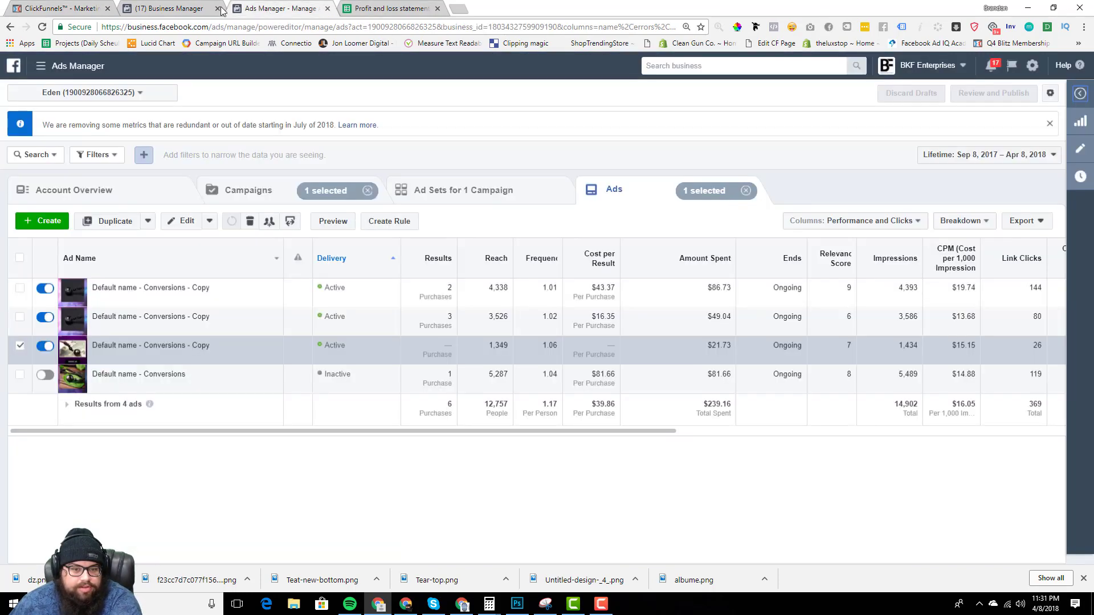
click(963, 156)
click(700, 200)
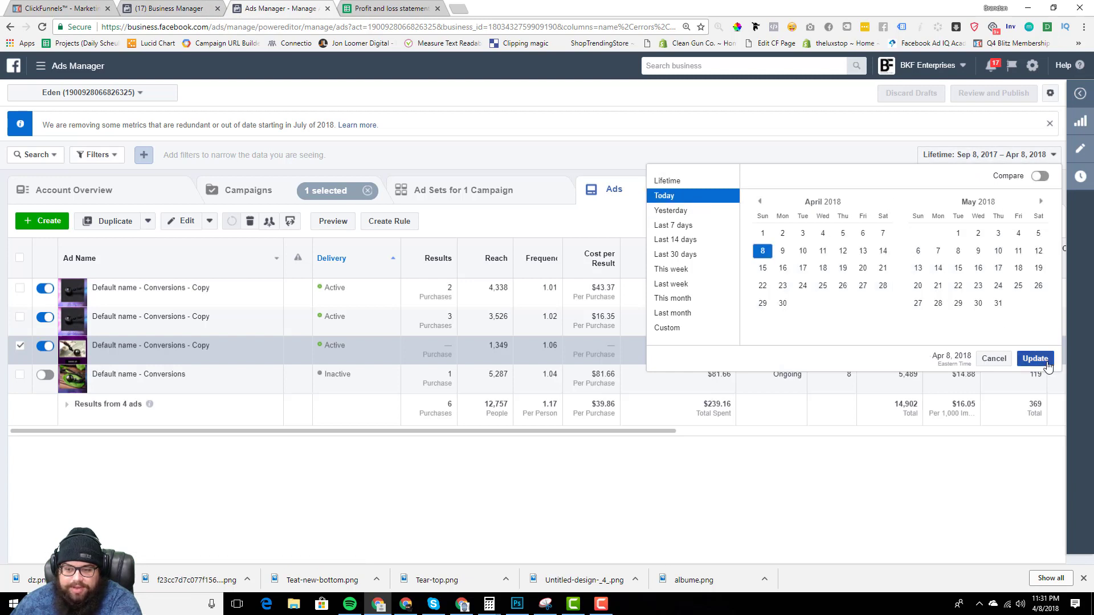
click(1035, 359)
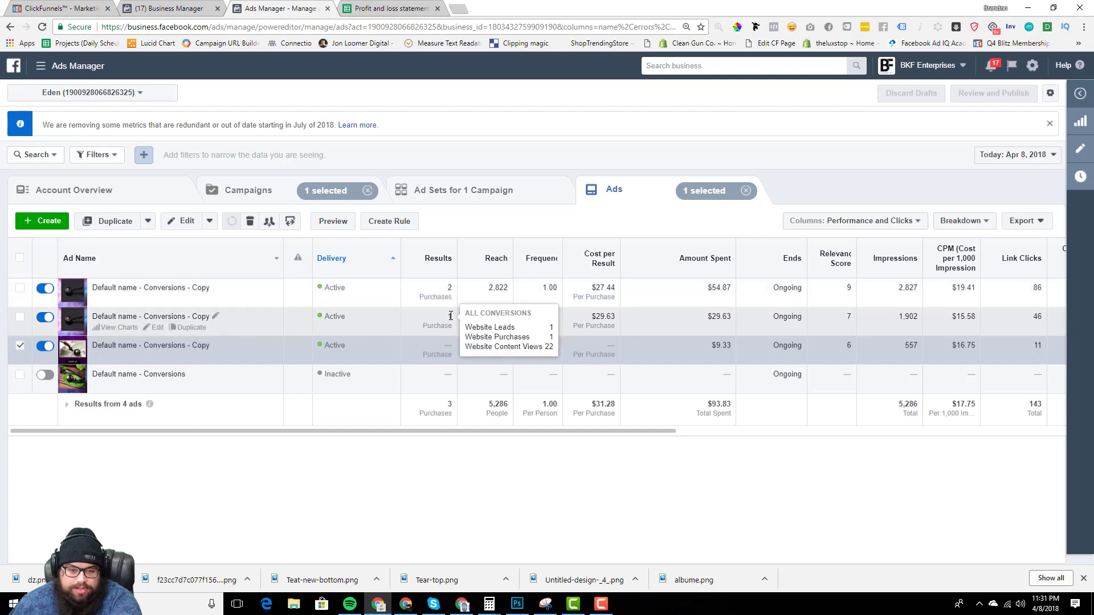
mouse_move(450, 317)
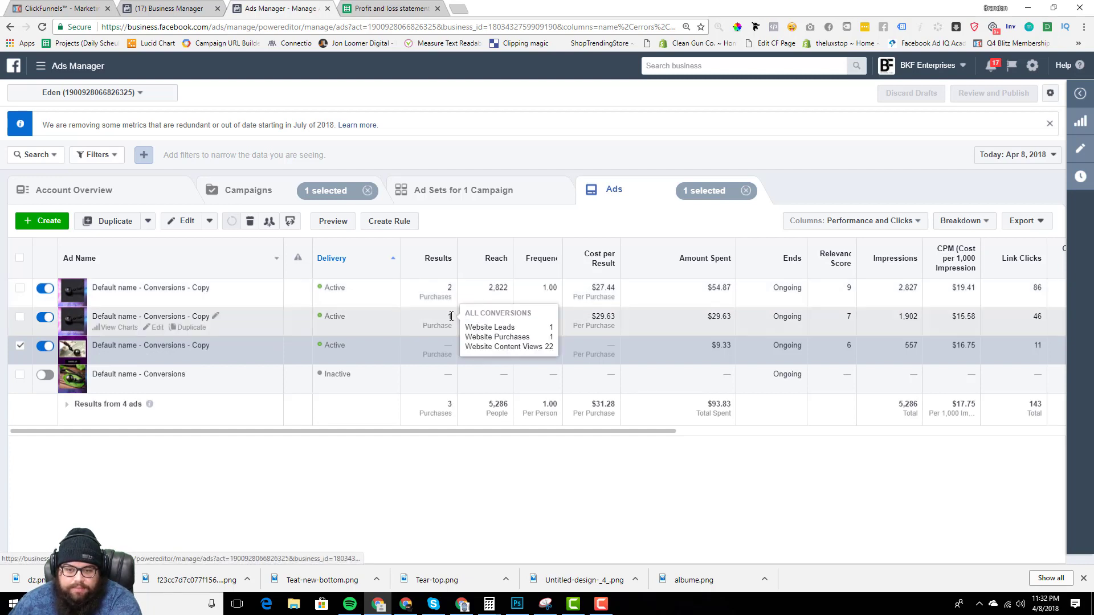
Examine the first ad's relevance score, link click-through rate and CPM for today.
double_click(848, 288)
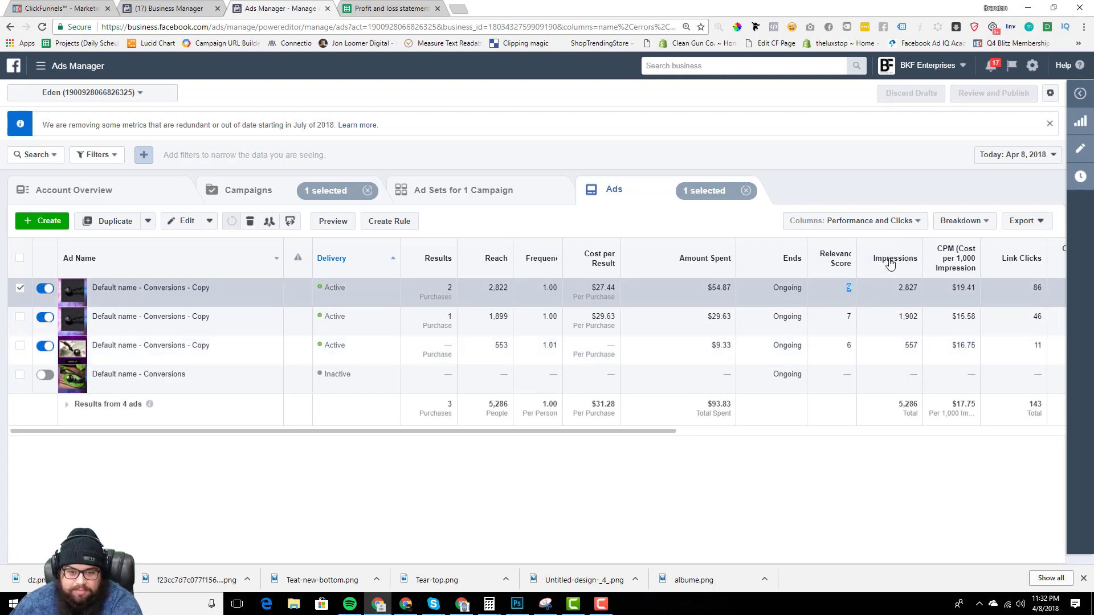
drag(674, 431, 852, 444)
double_click(840, 288)
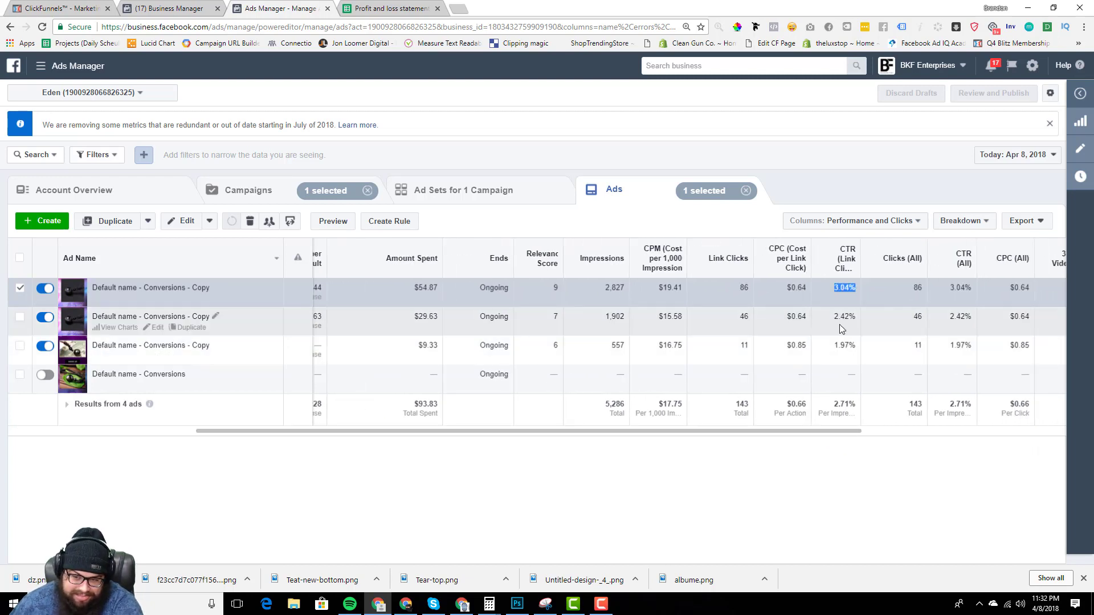
drag(654, 286, 689, 288)
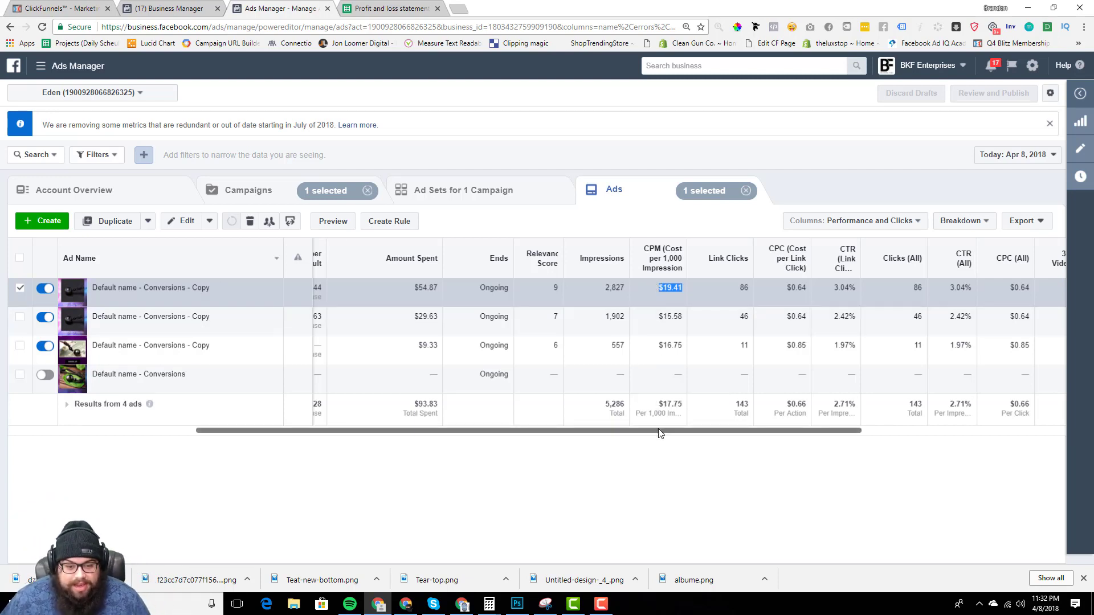
drag(654, 431, 460, 420)
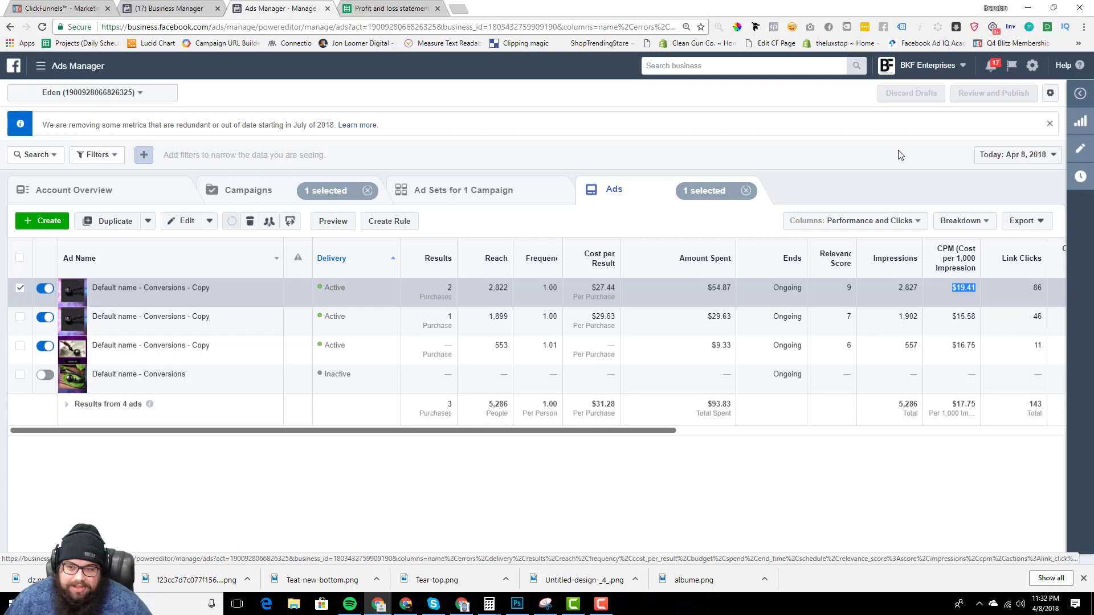
Set the date range back to Lifetime and show the campaign's ad sets to view the total spend.
click(989, 157)
click(668, 180)
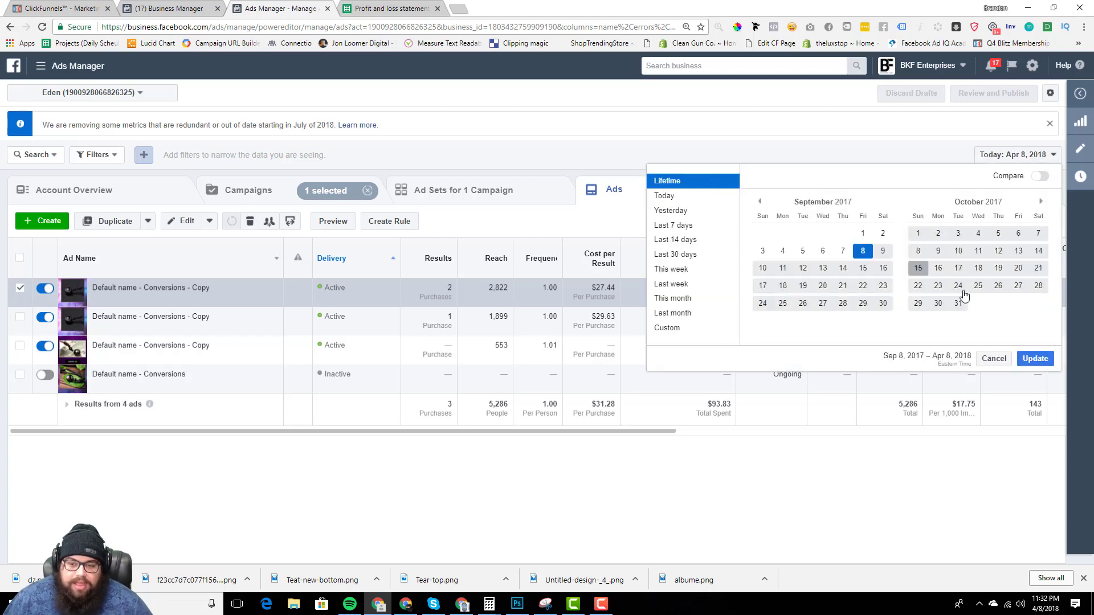
click(1035, 359)
click(472, 197)
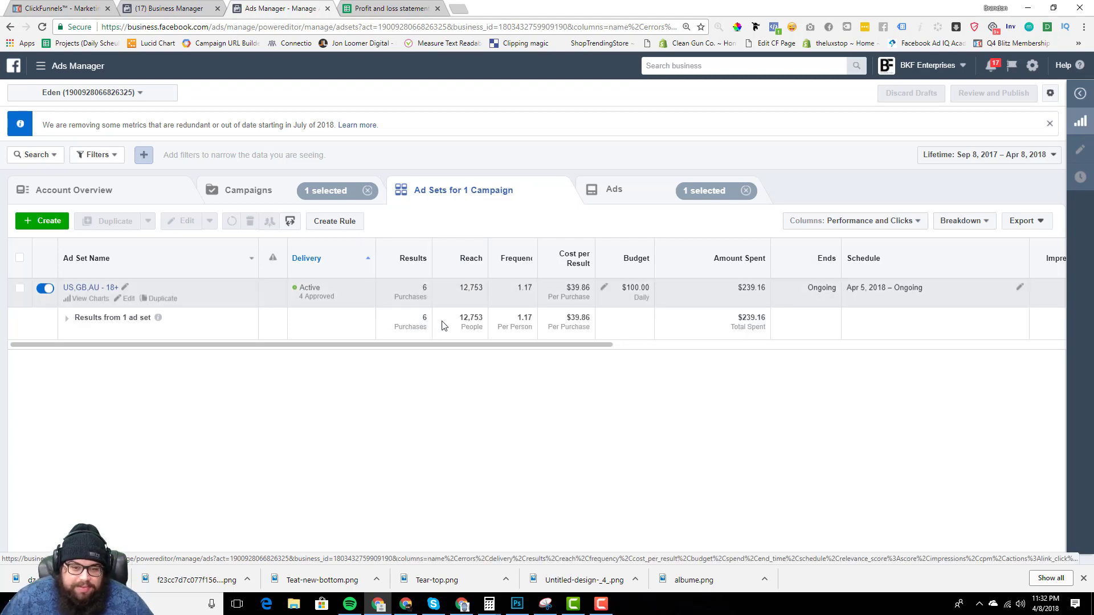
Examine the ad set's conversion breakdown and cost per purchase, and the CPM of the ad 2 PPE engagement campaign.
drag(456, 345, 459, 379)
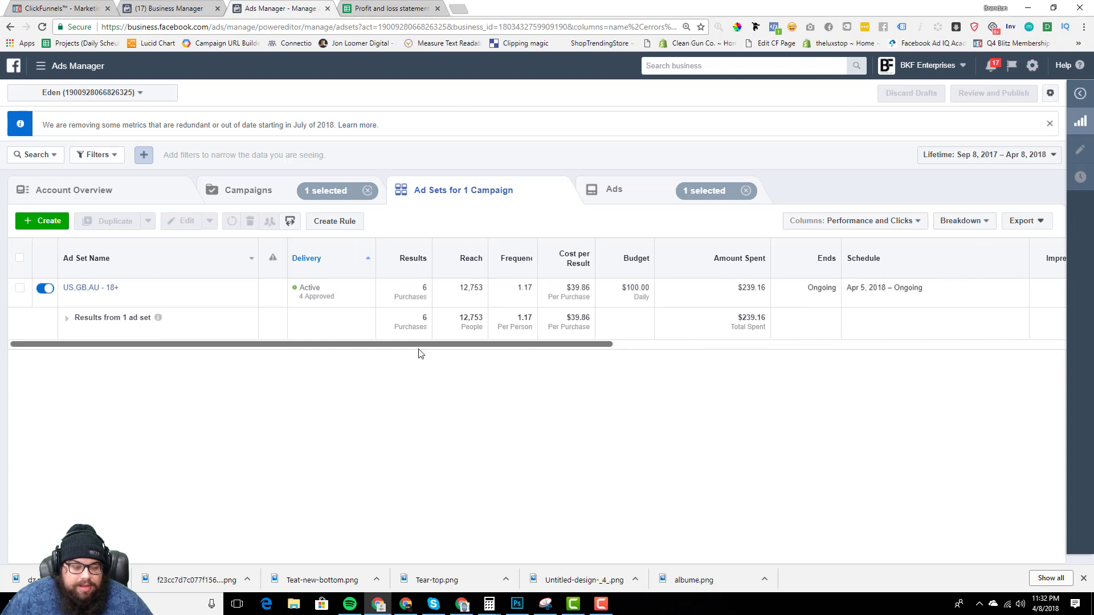
click(419, 294)
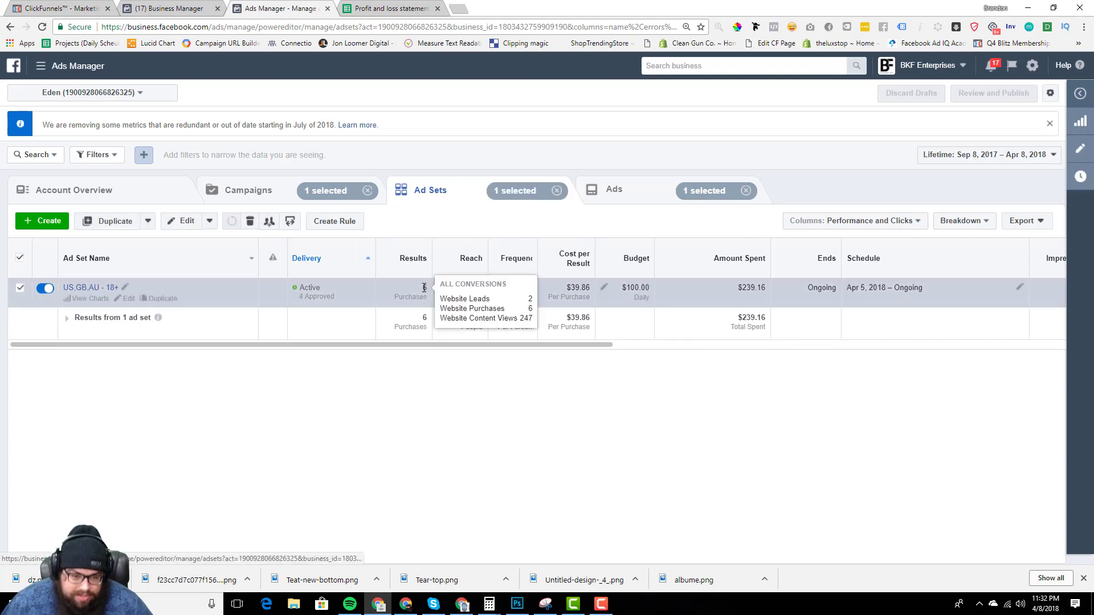
drag(610, 344, 545, 336)
mouse_move(423, 287)
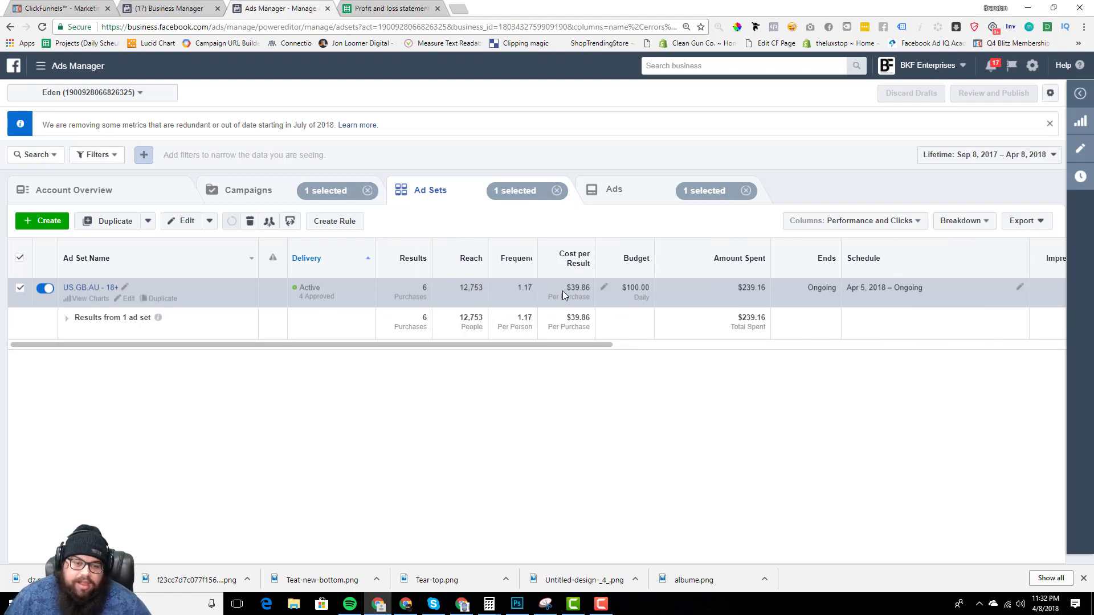
drag(567, 288, 593, 291)
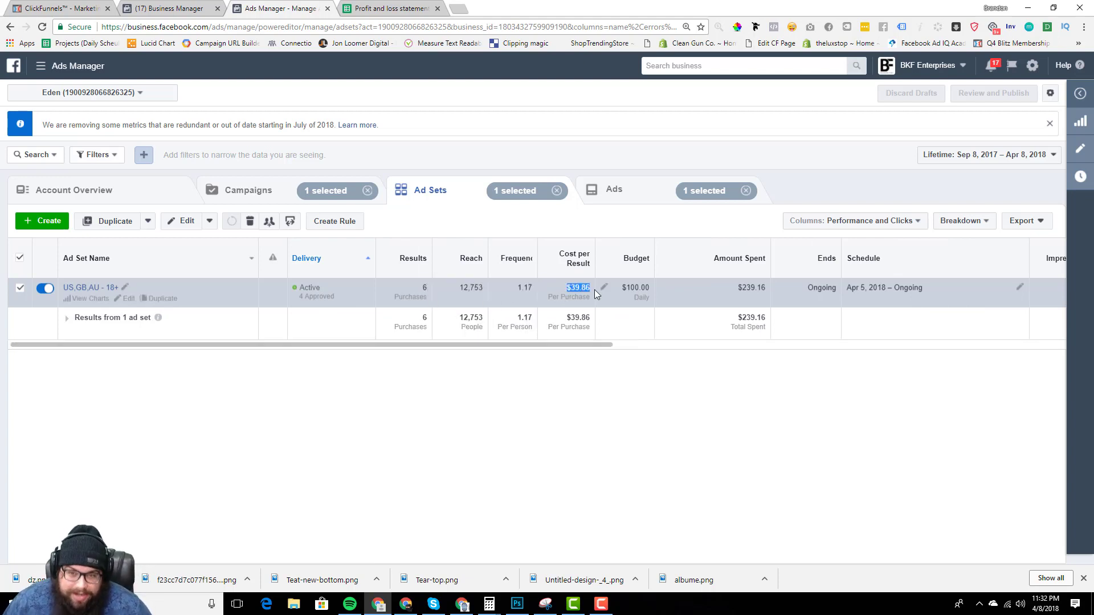
click(254, 193)
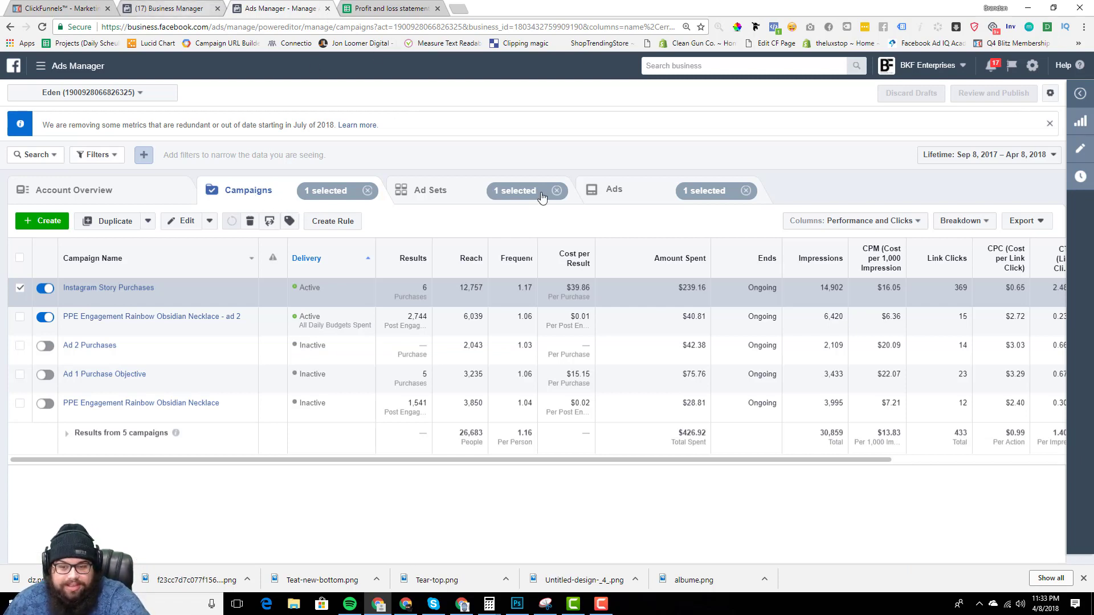
drag(882, 318, 901, 320)
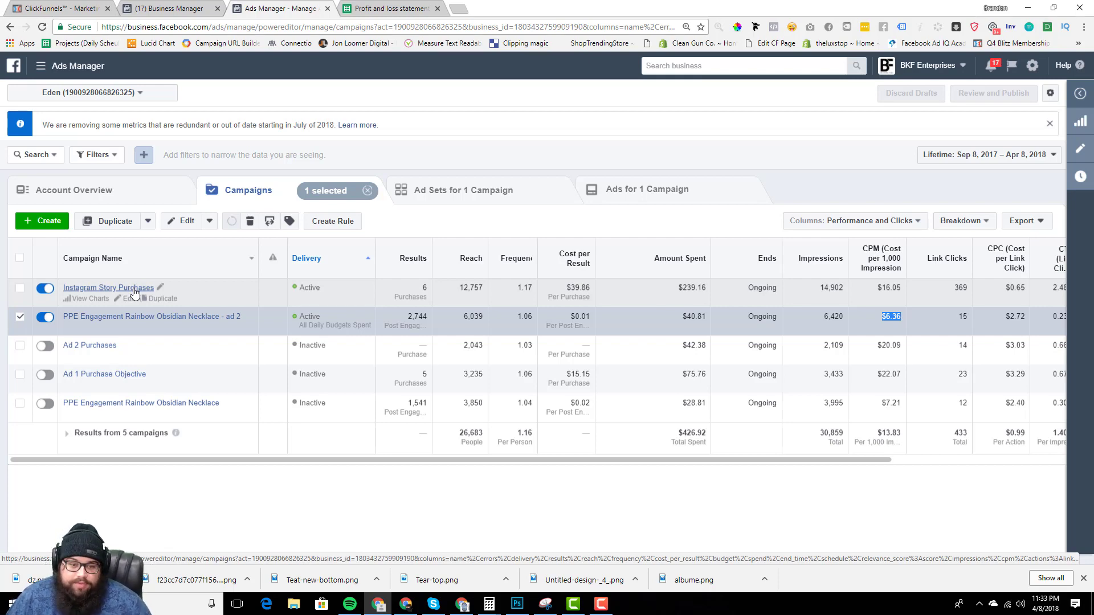
Switch to the ClickFunnels stats and check the order form's unique page views and the funnel's gross earnings.
click(63, 9)
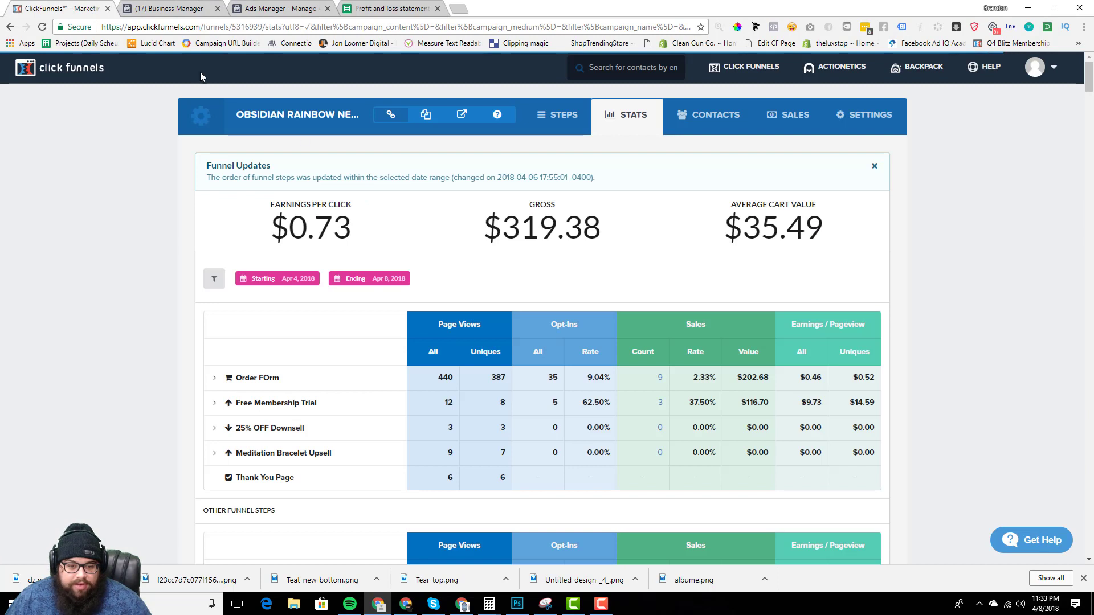
double_click(495, 388)
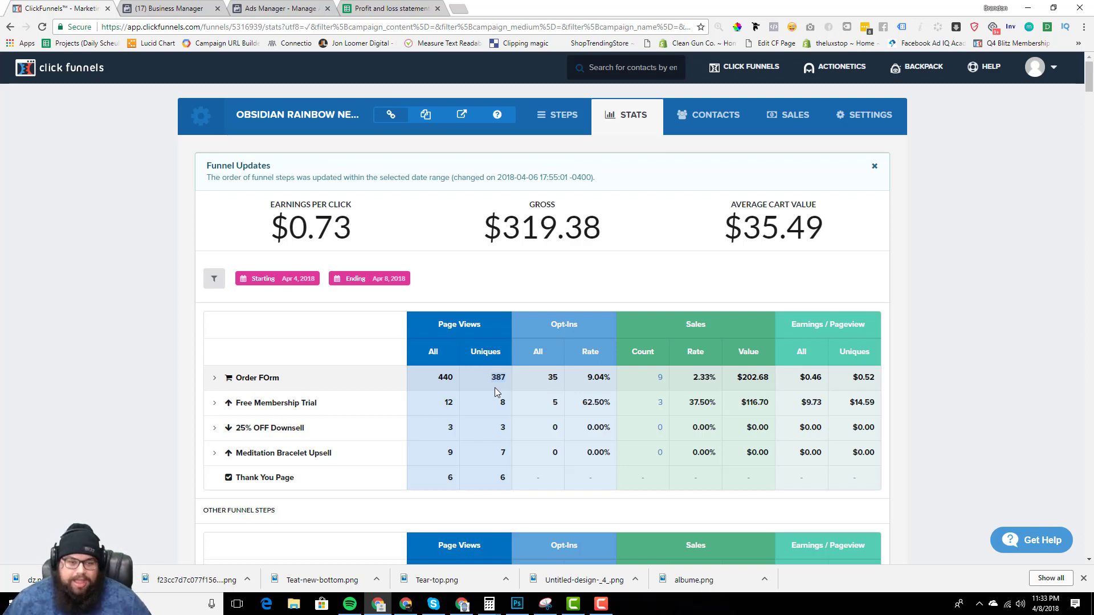
click(564, 116)
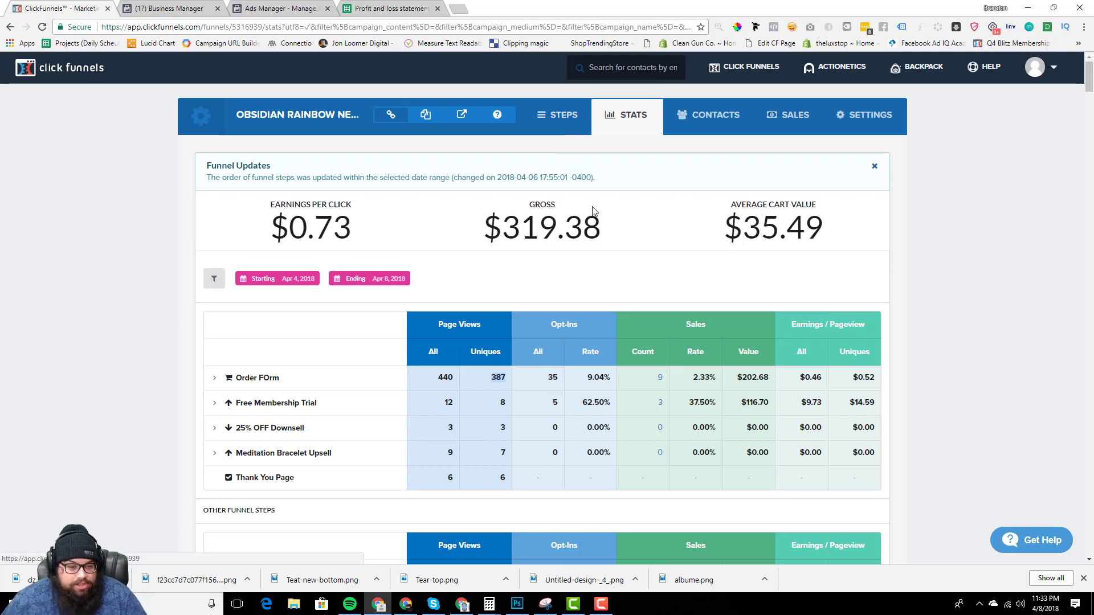
drag(486, 238, 631, 232)
click(633, 236)
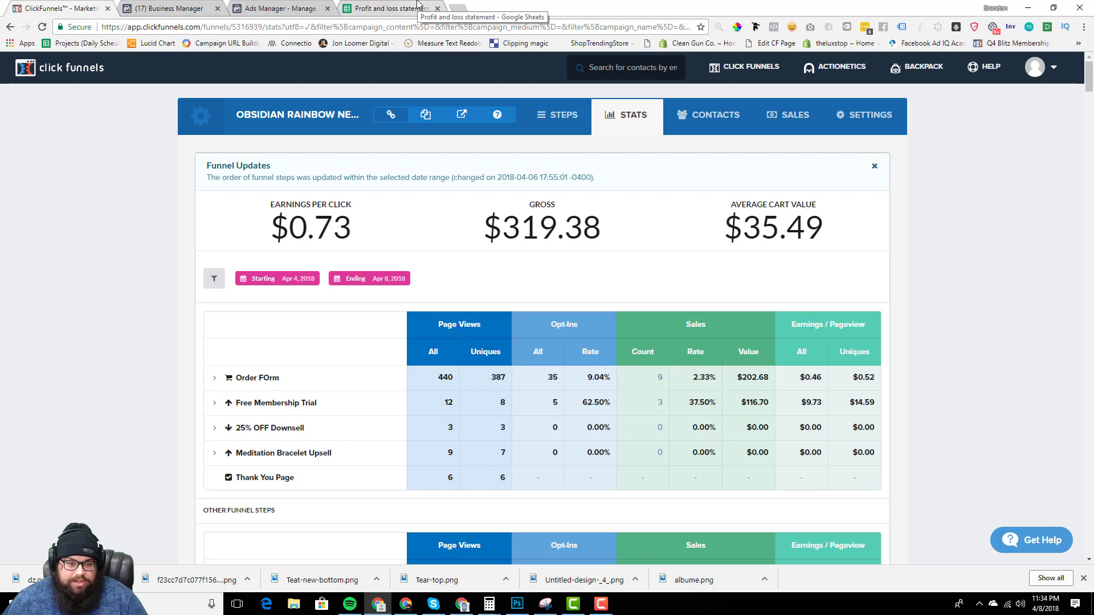
Enter the funnel's gross of 319 in cell A2 of the profit and loss spreadsheet, under P & L.
drag(484, 231, 642, 225)
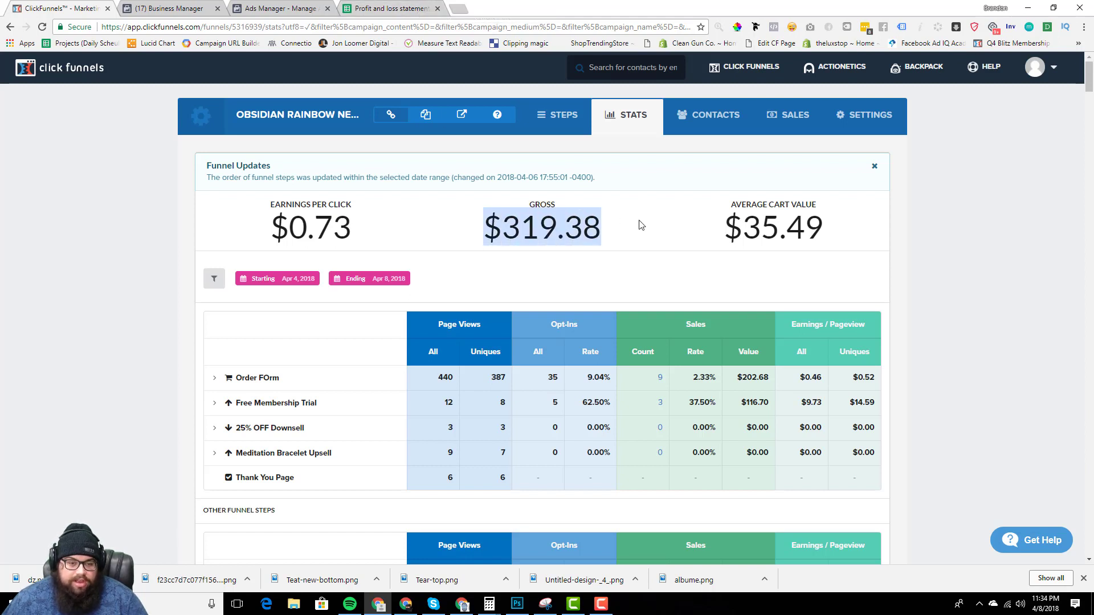
click(390, 8)
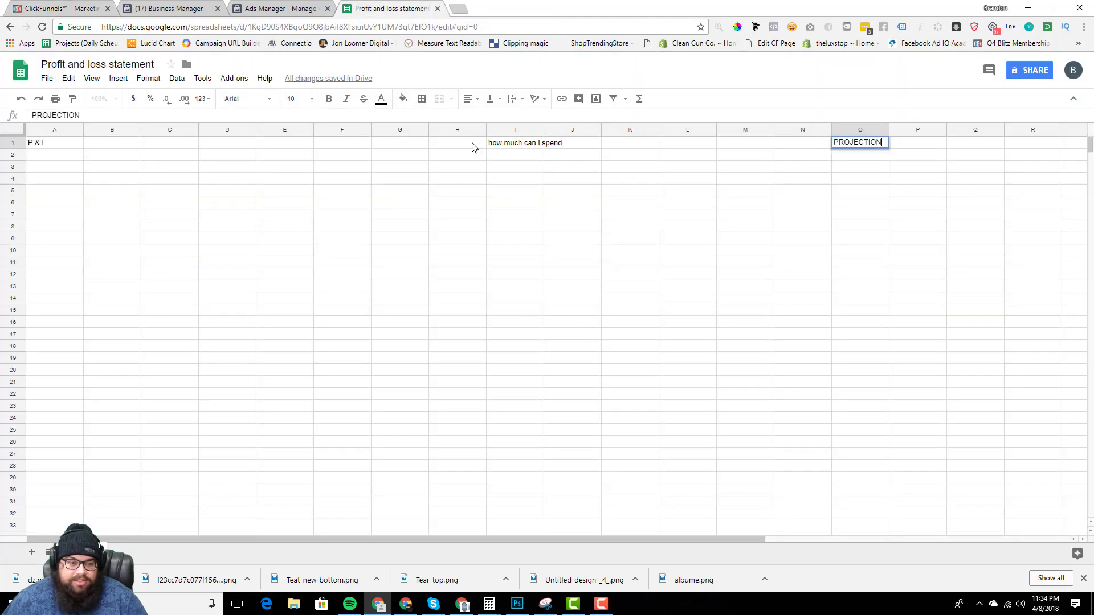
click(65, 155)
text(319)
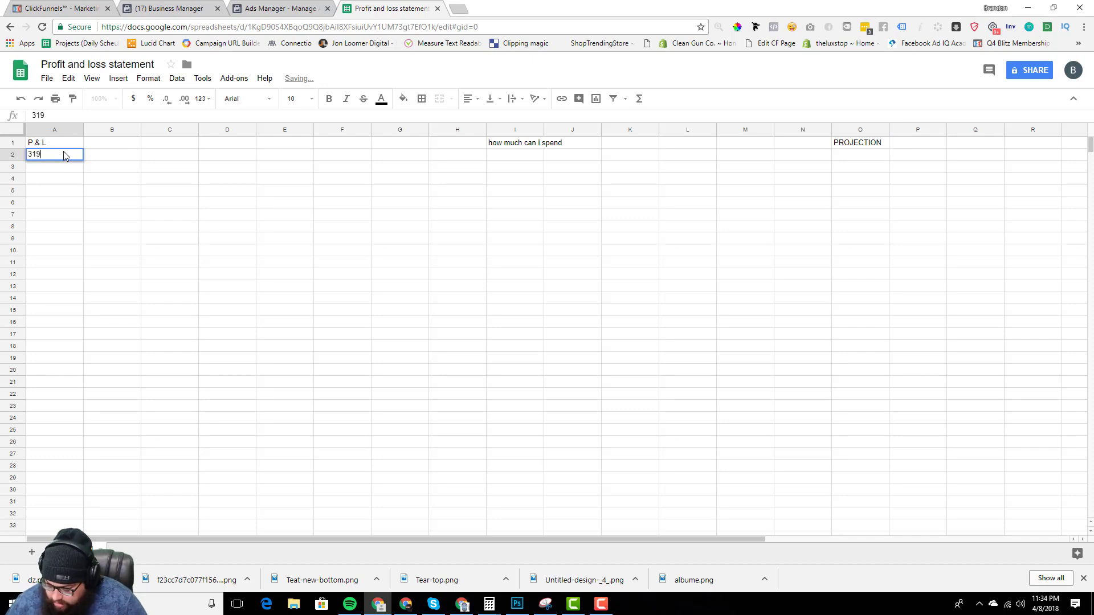
key(Up)
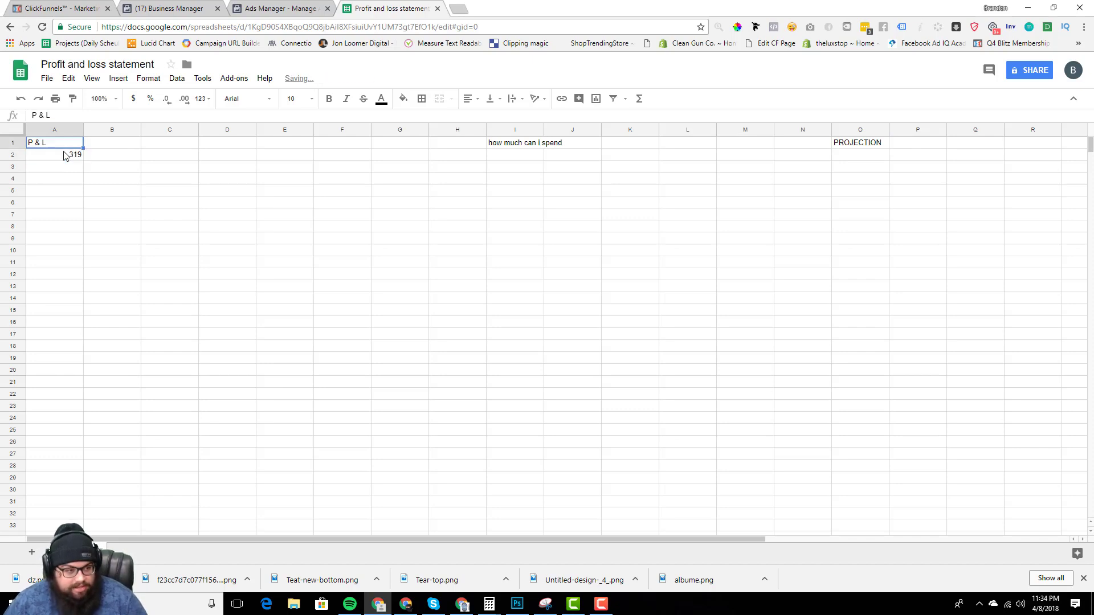
Label cell B3 as AD SPEND and cell B4 as product.
key(Down)
key(Down)
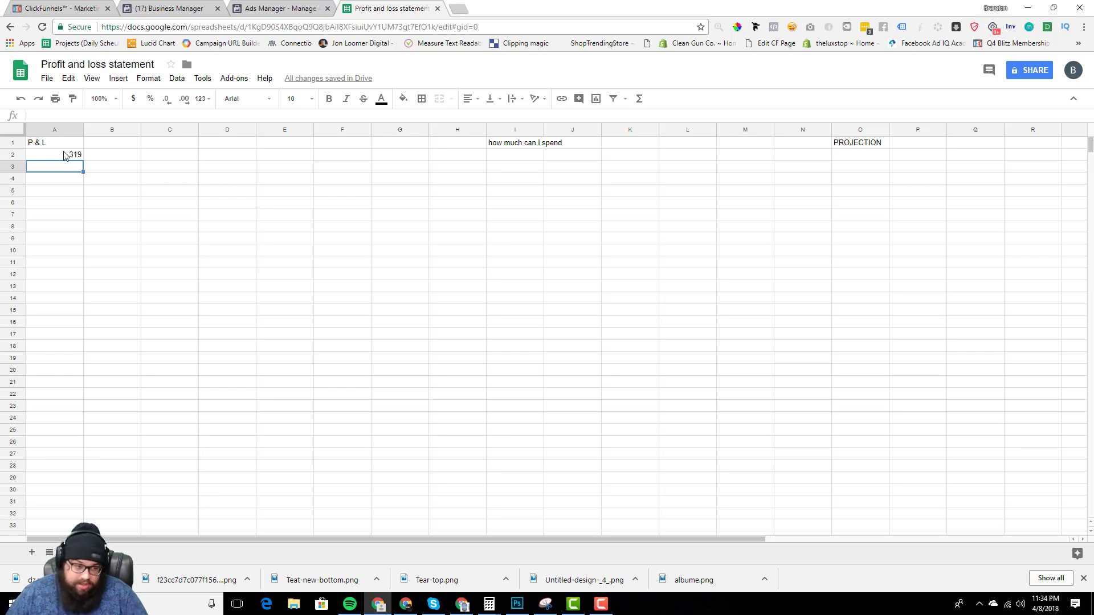
key(Right)
text(AD SPEND)
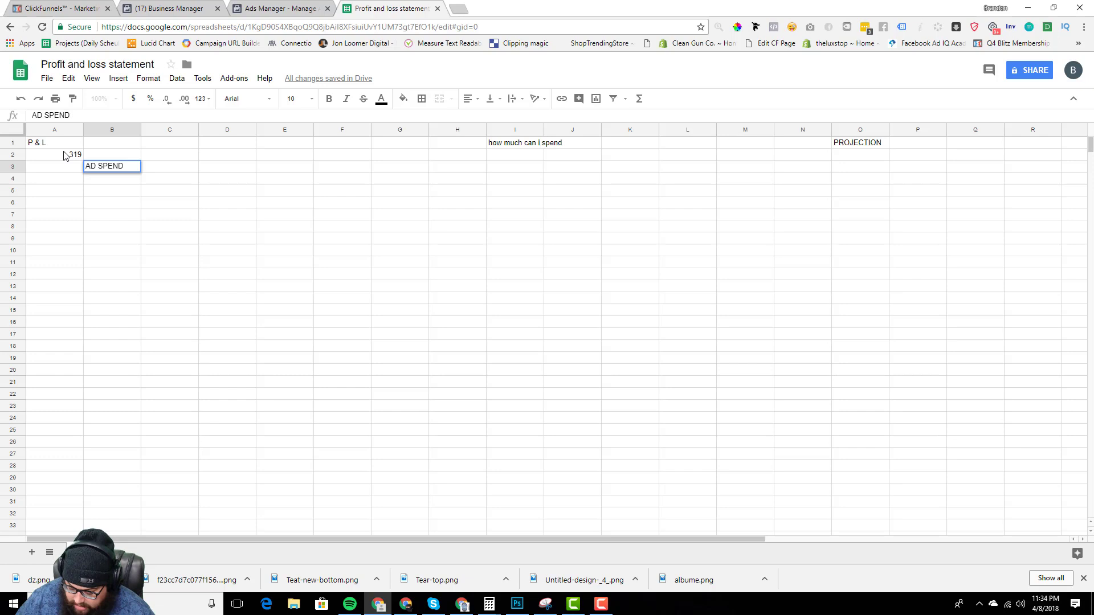
key(Return)
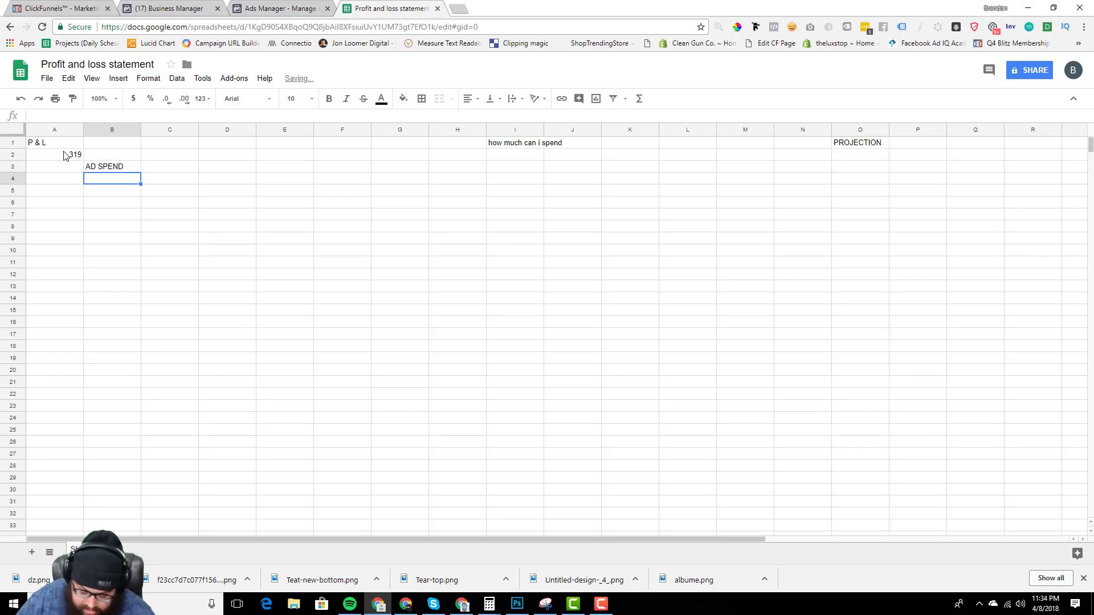
text(product)
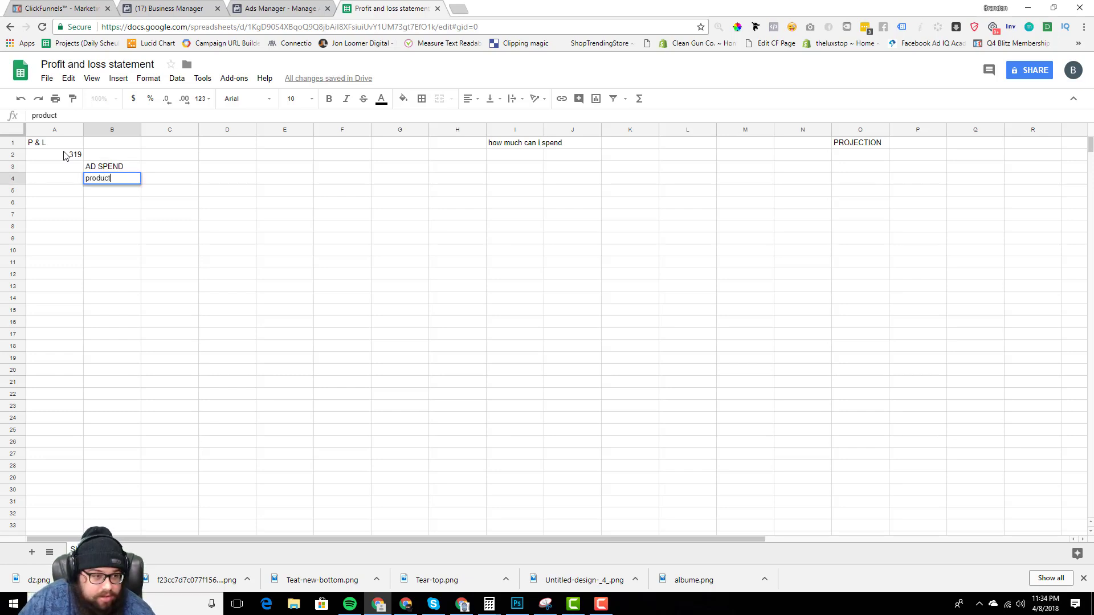
key(Return)
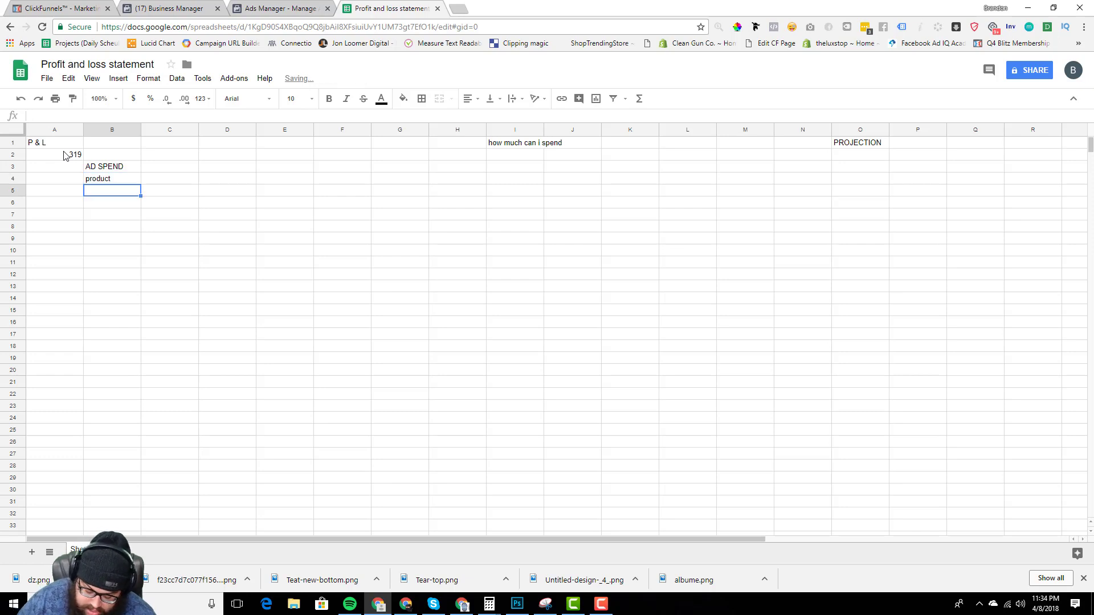
Label cell B5 as membership fees.
text(em)
key(BackSpace)
key(BackSpace)
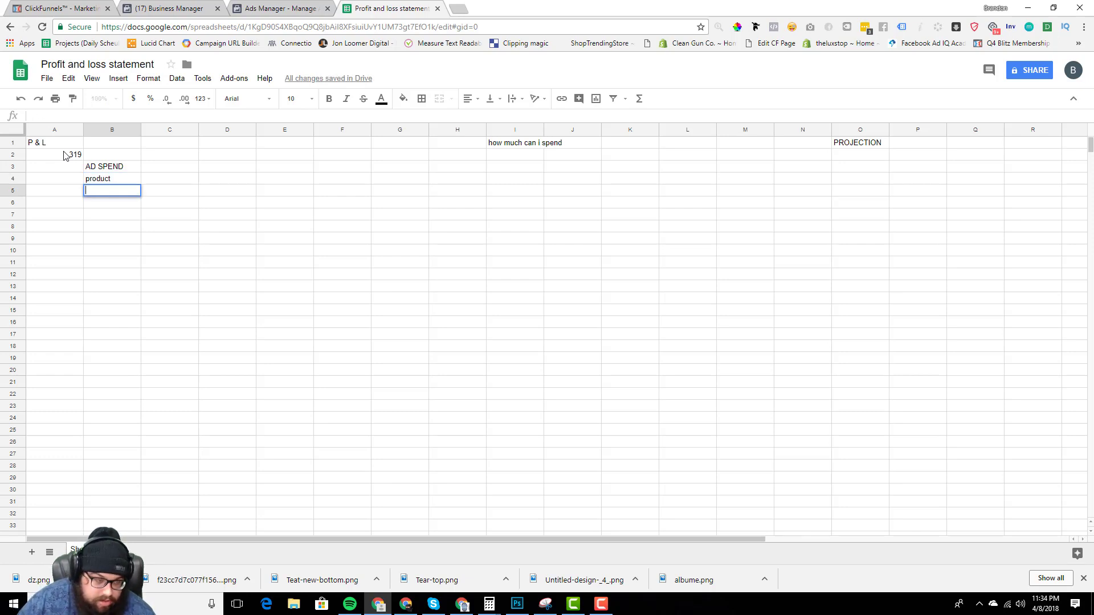
text(membersh)
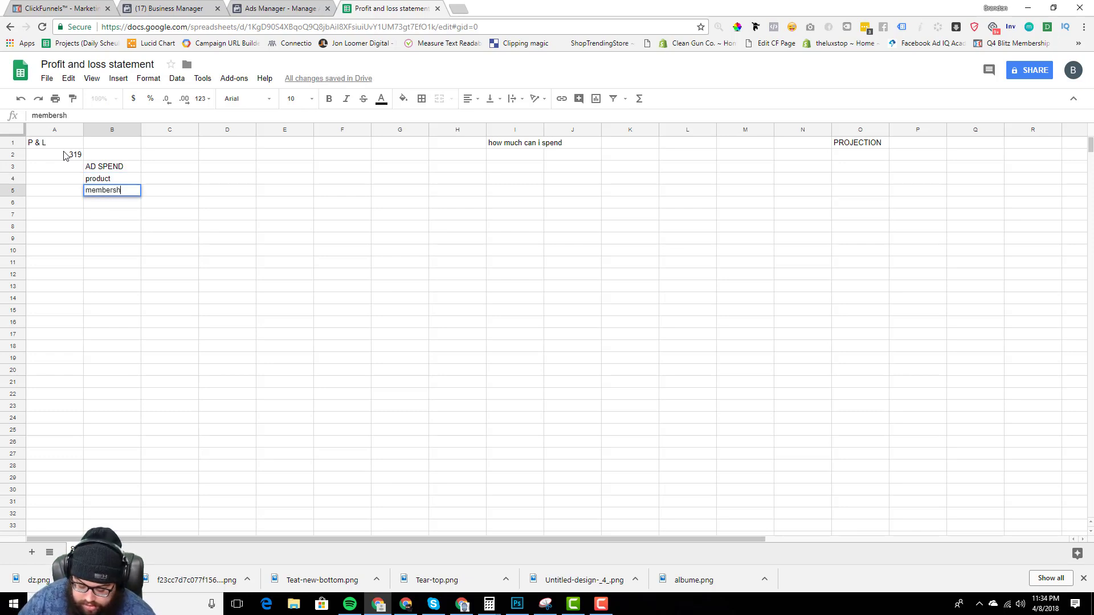
text(ip fees)
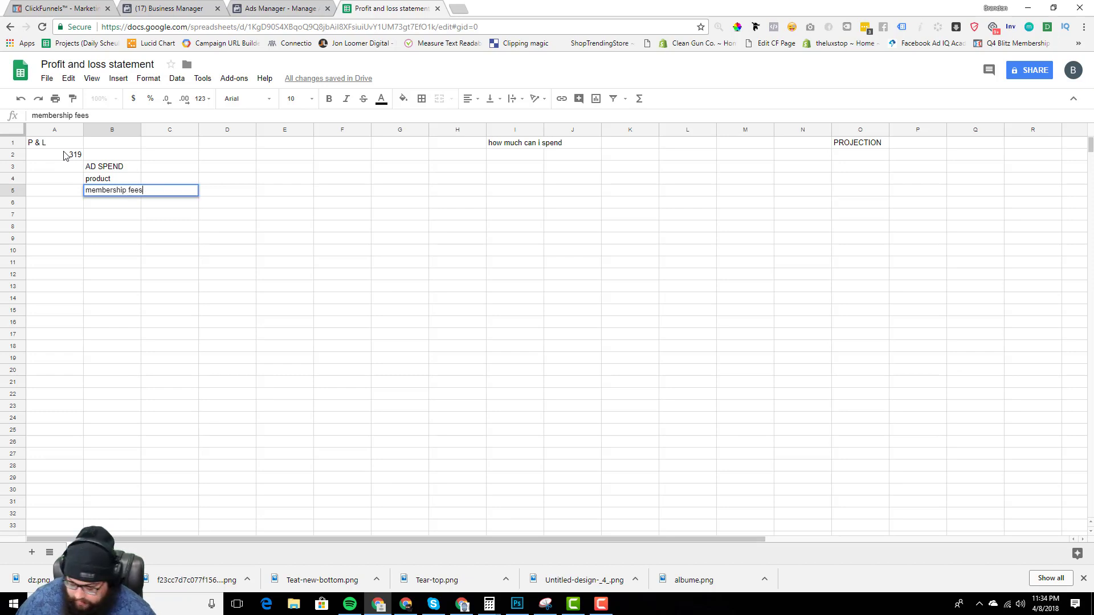
key(Return)
key(Left)
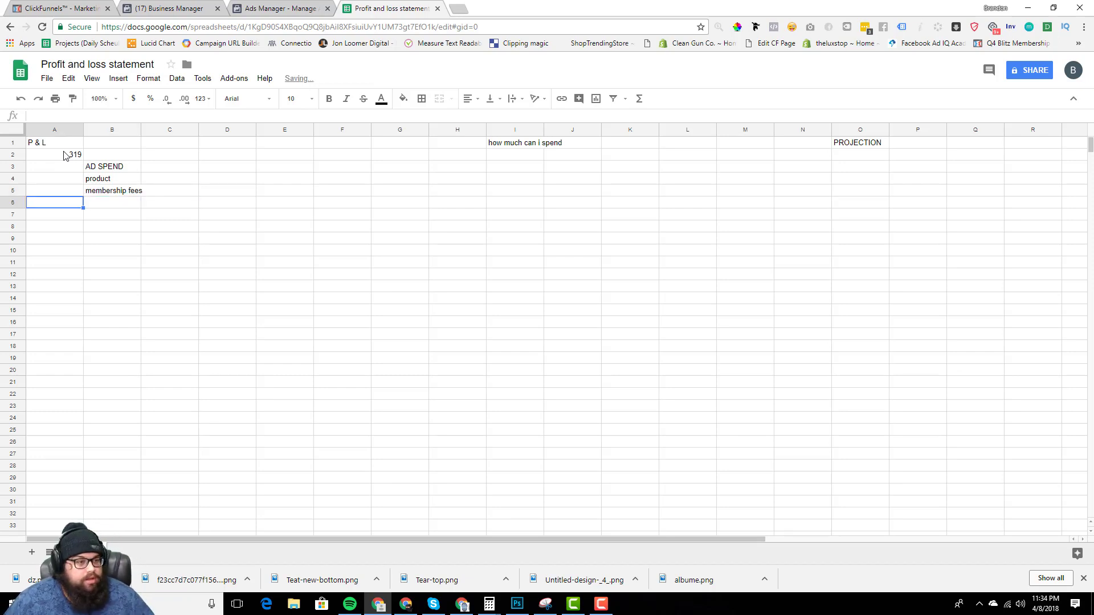
Look up the total spent across all campaigns in Ads Manager and enter it as -427 in cell A3, beside AD SPEND.
key(Up)
key(Up)
key(Up)
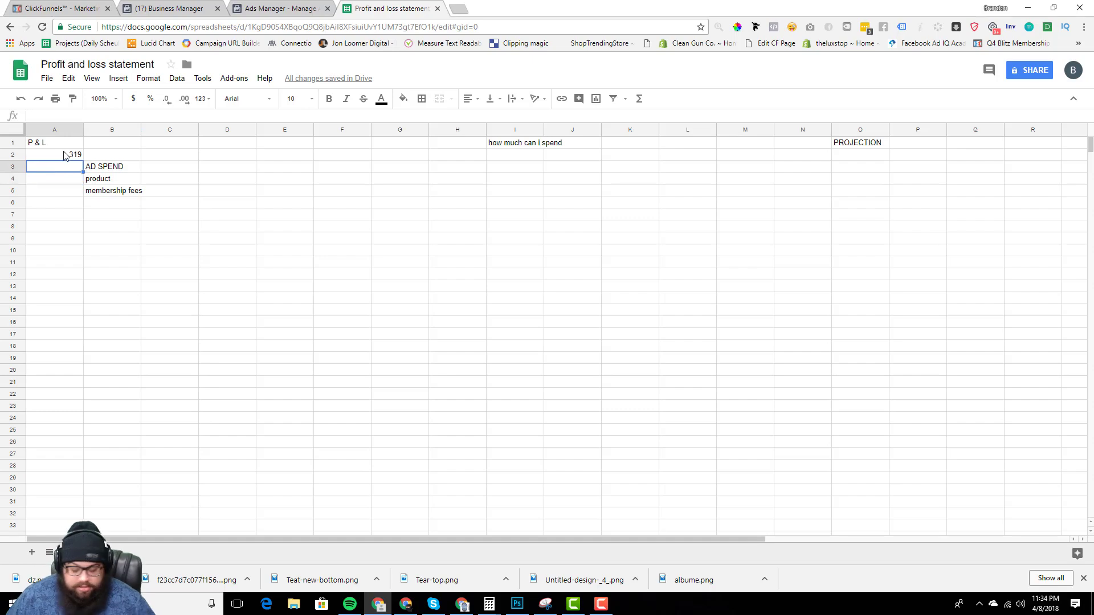
click(283, 9)
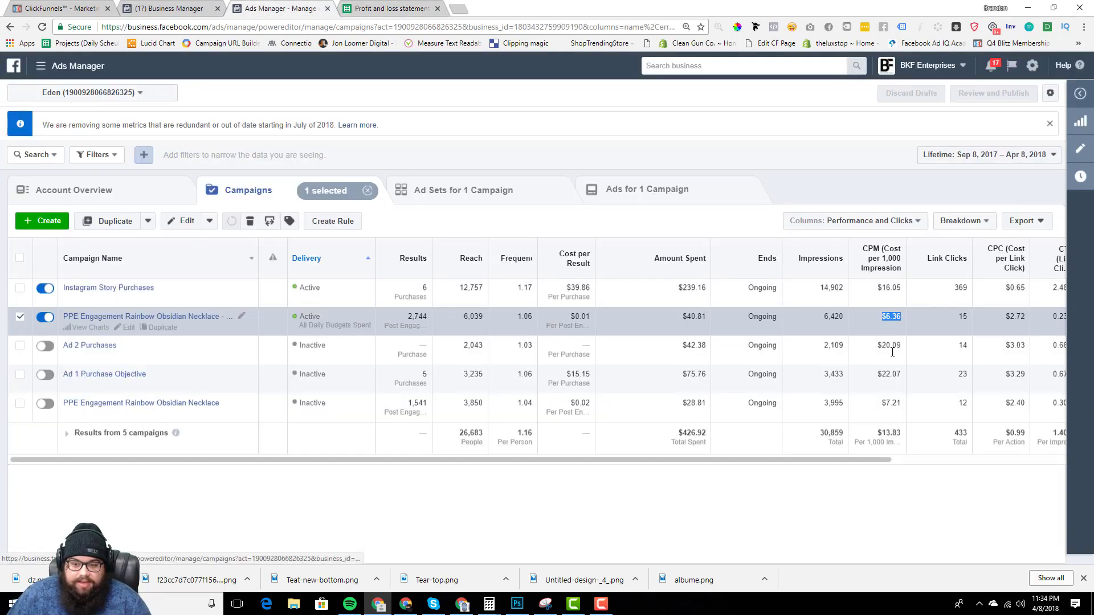
drag(678, 434, 708, 434)
click(708, 435)
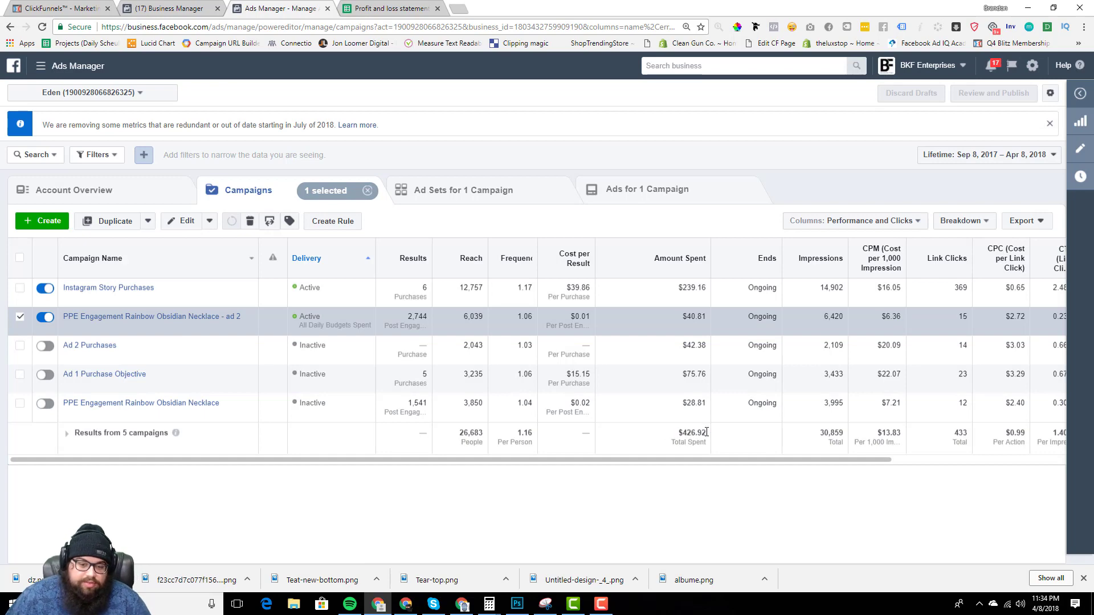
click(169, 8)
click(418, 9)
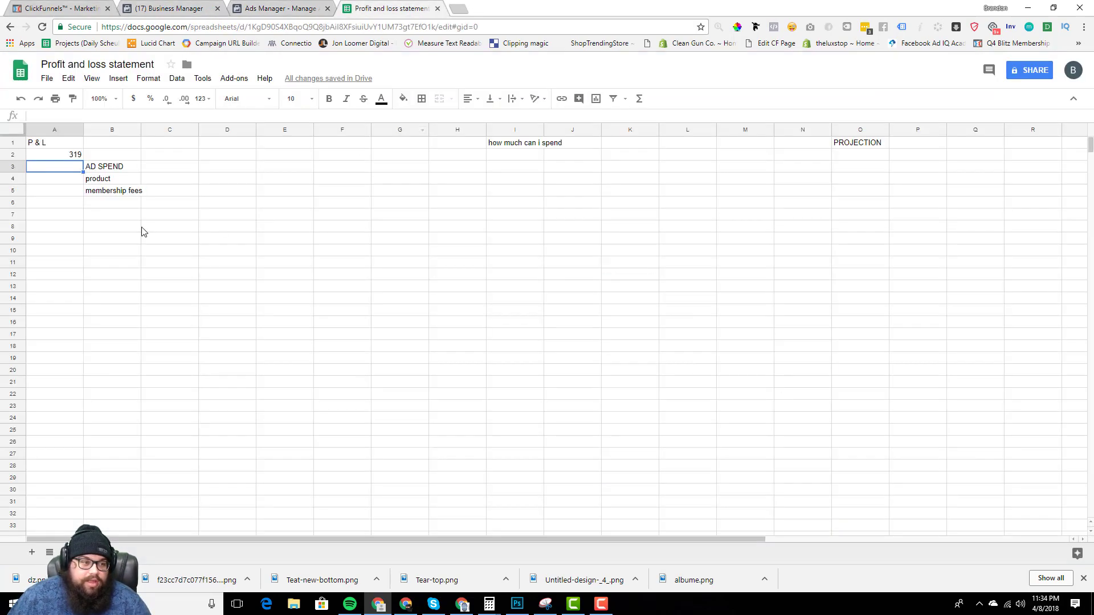
text(-427)
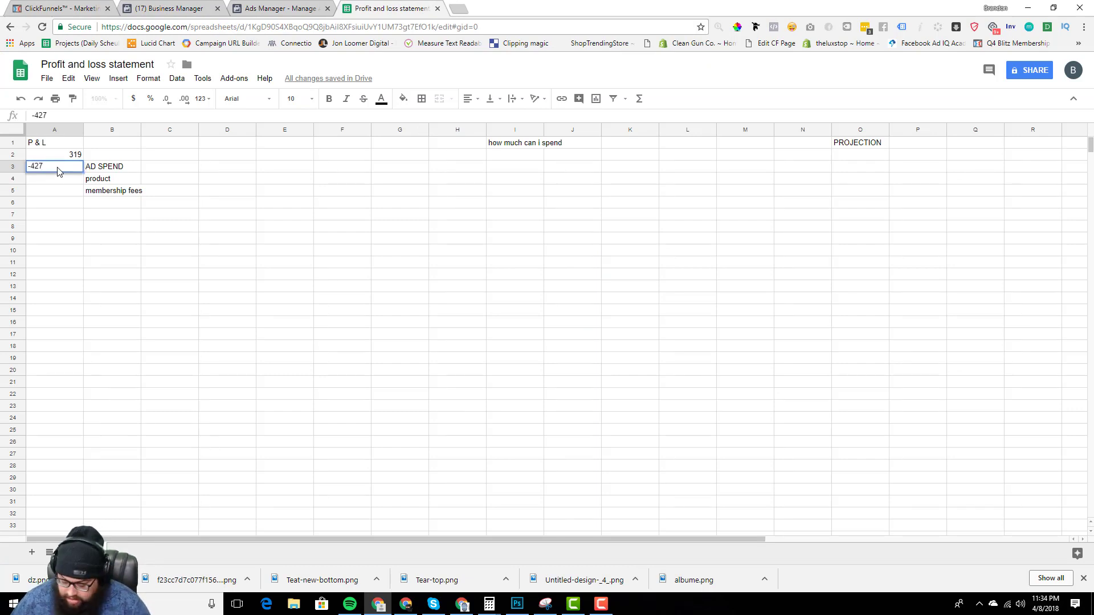
key(Return)
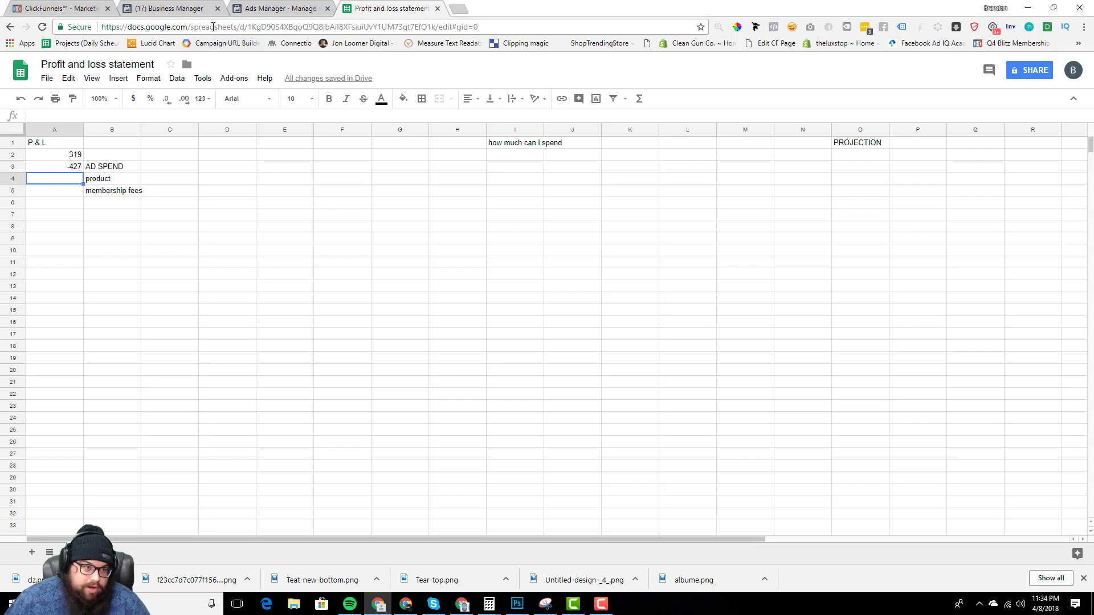
Return to the ClickFunnels stats and compare the order form's Control and Variation sales rates and unique page views.
click(61, 8)
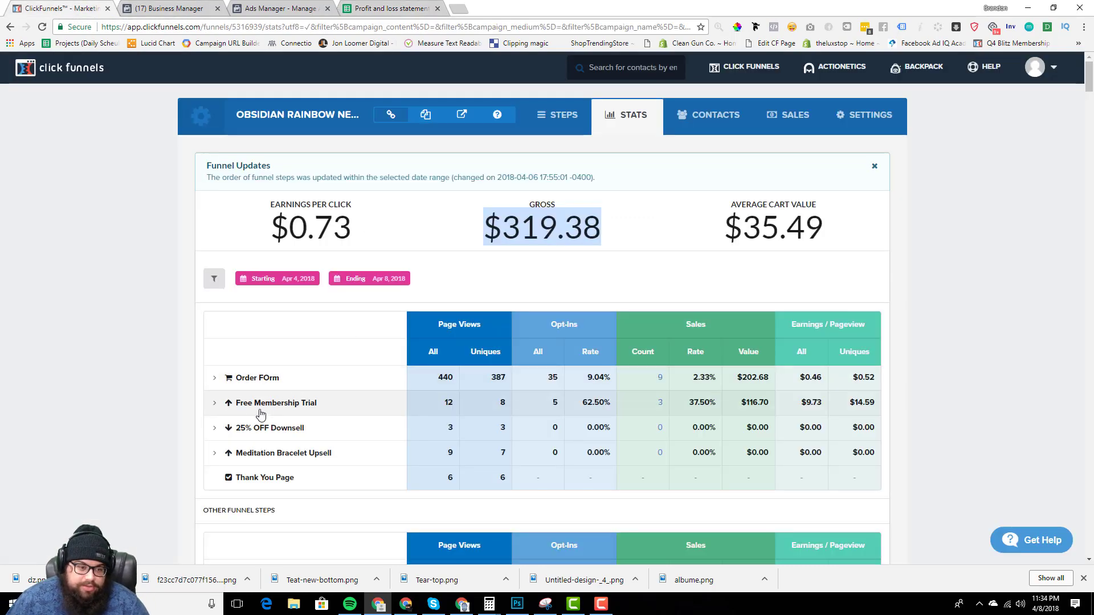
click(215, 379)
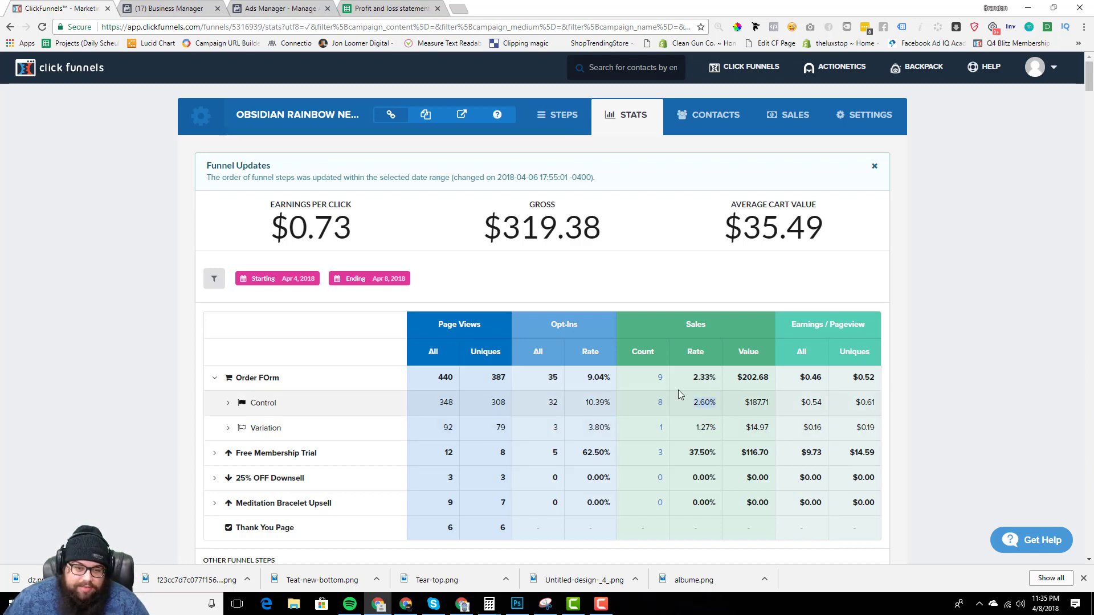
double_click(498, 428)
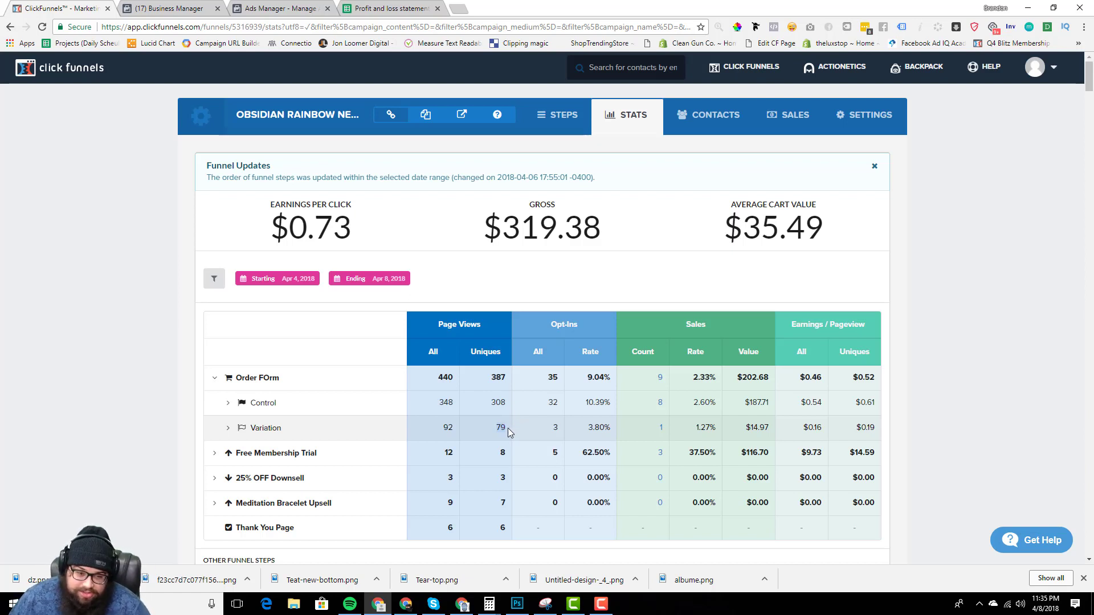
Declare the Control page the winner of the Order FOrm split test and accept removing the variation.
click(557, 120)
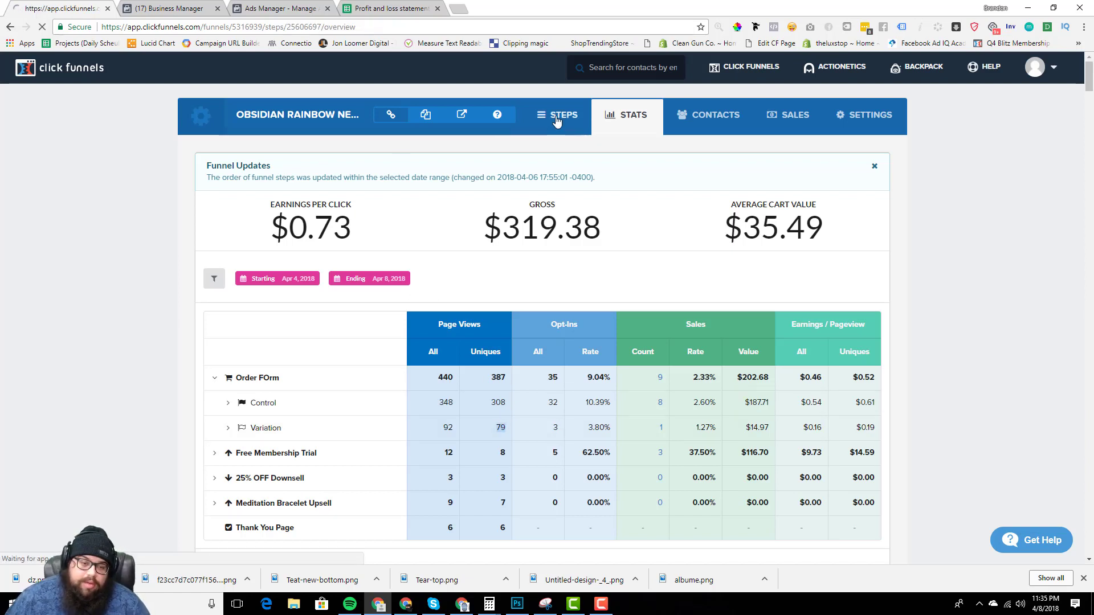
mouse_move(805, 289)
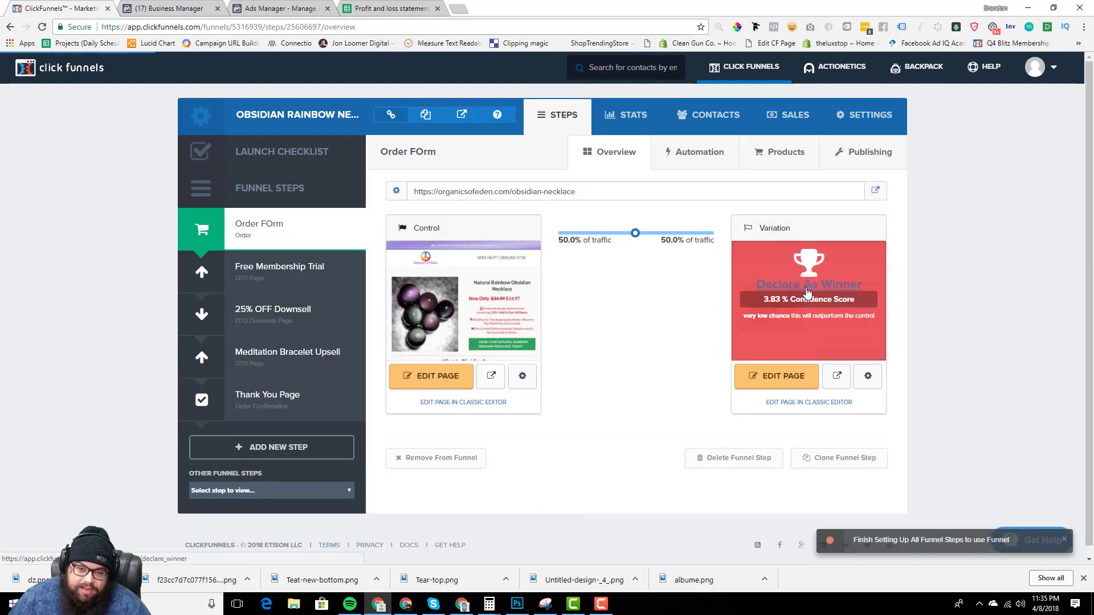
click(454, 292)
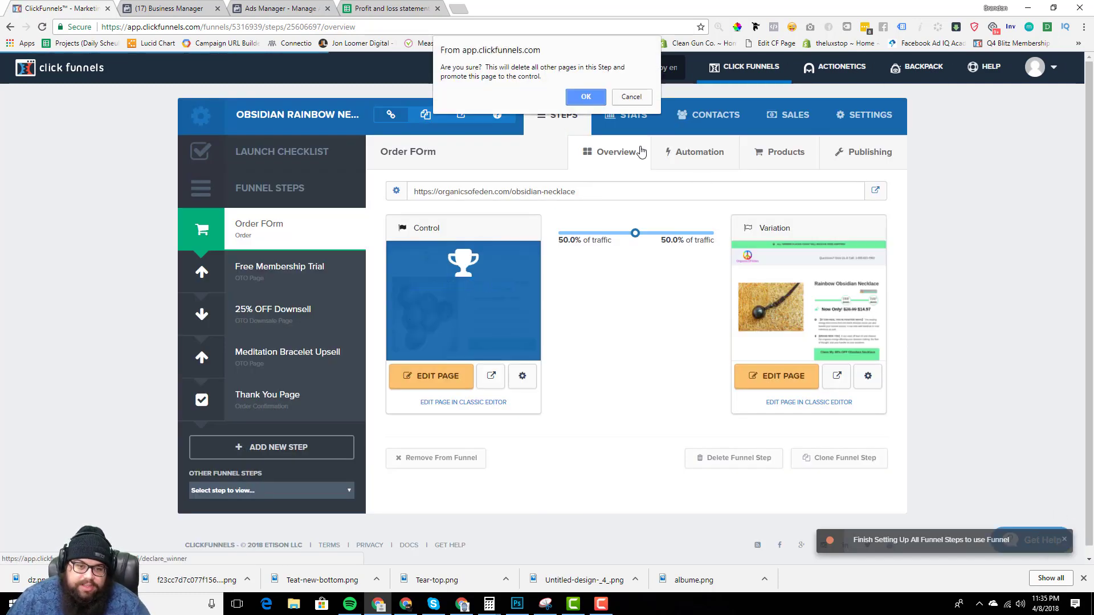
click(586, 96)
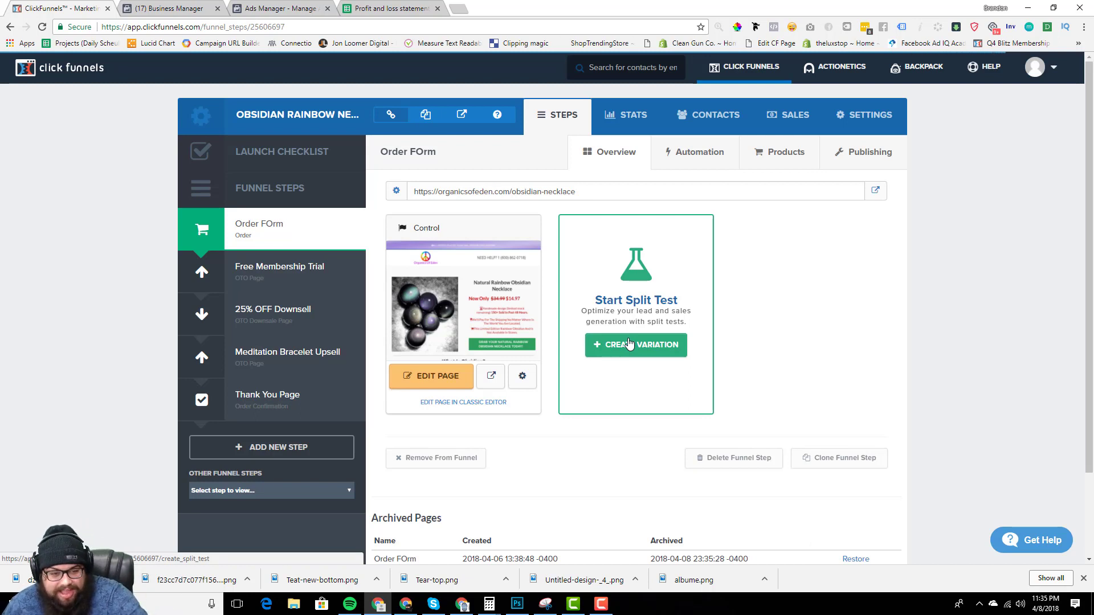
Return to the necklace funnel's ClickFunnels stats and filter them with a start date of April 4, 2018.
click(179, 9)
click(242, 9)
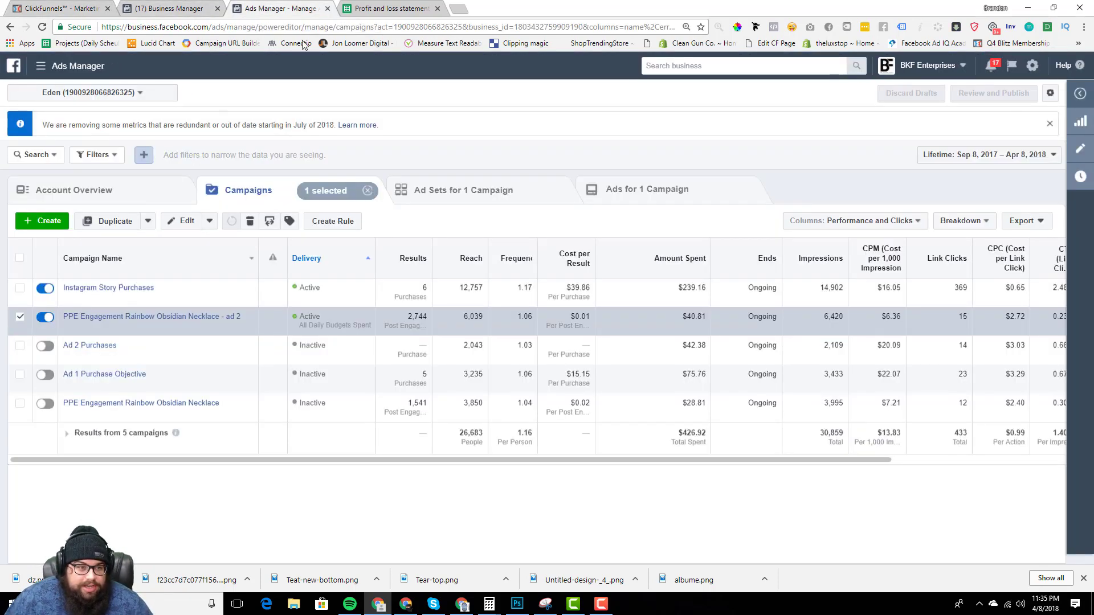
click(364, 14)
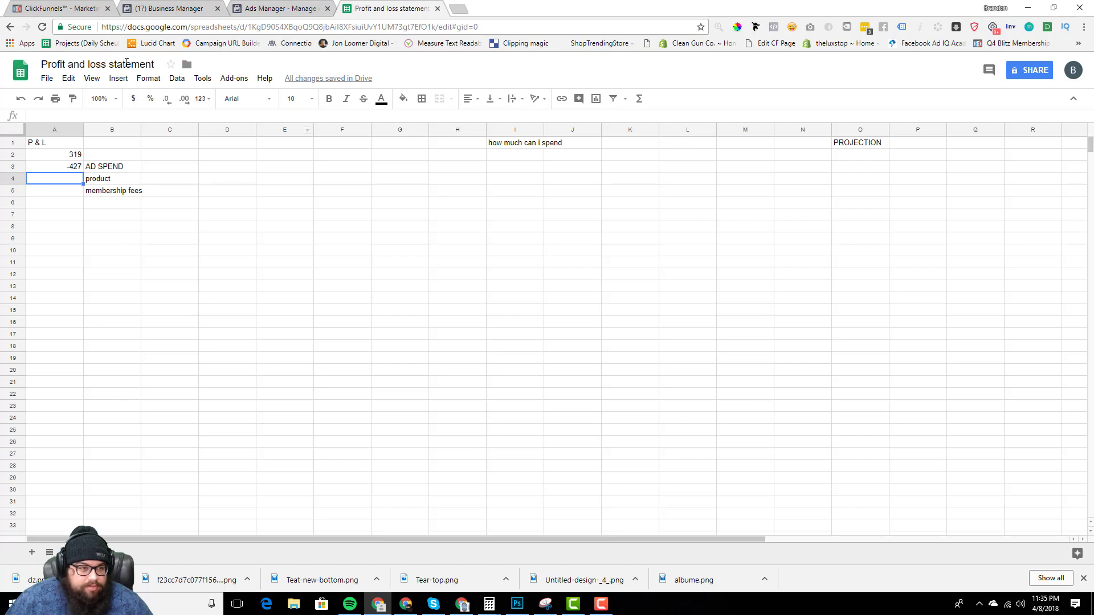
click(40, 10)
click(602, 121)
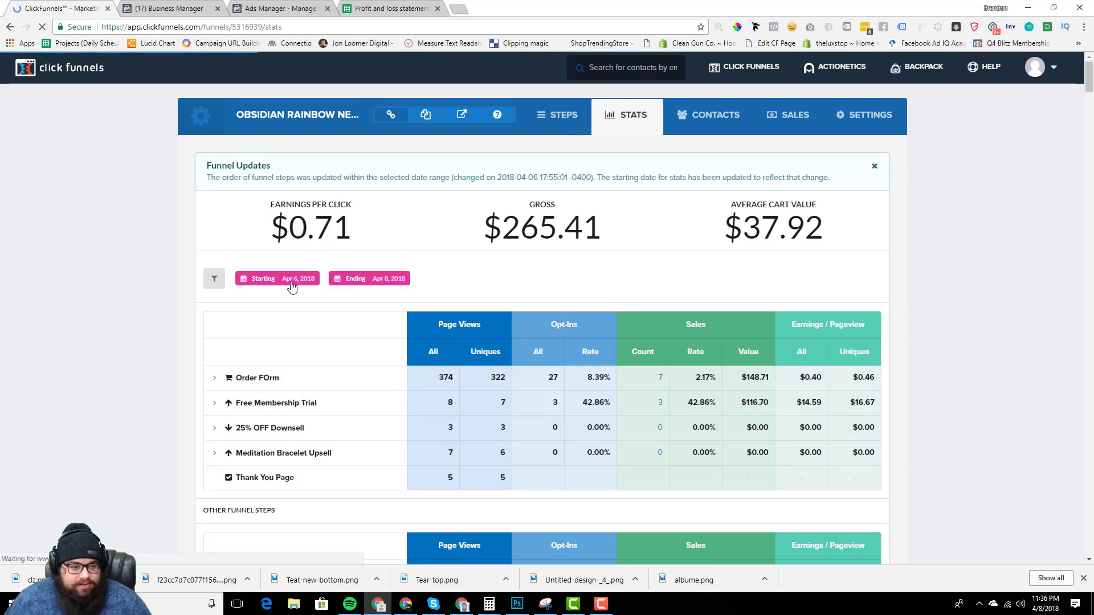
click(290, 282)
click(266, 422)
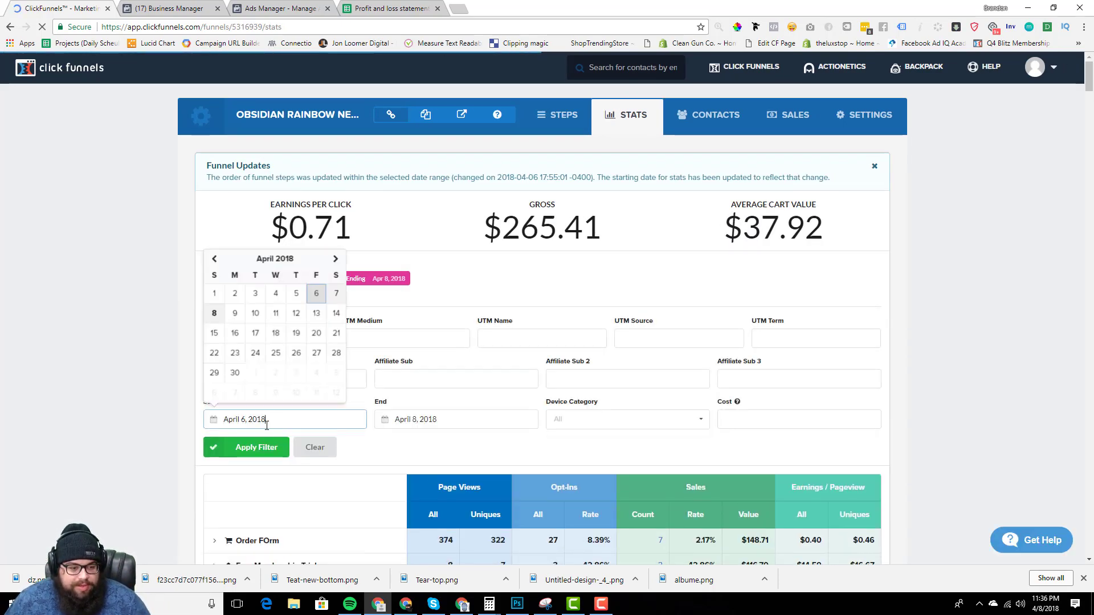
click(275, 293)
click(246, 447)
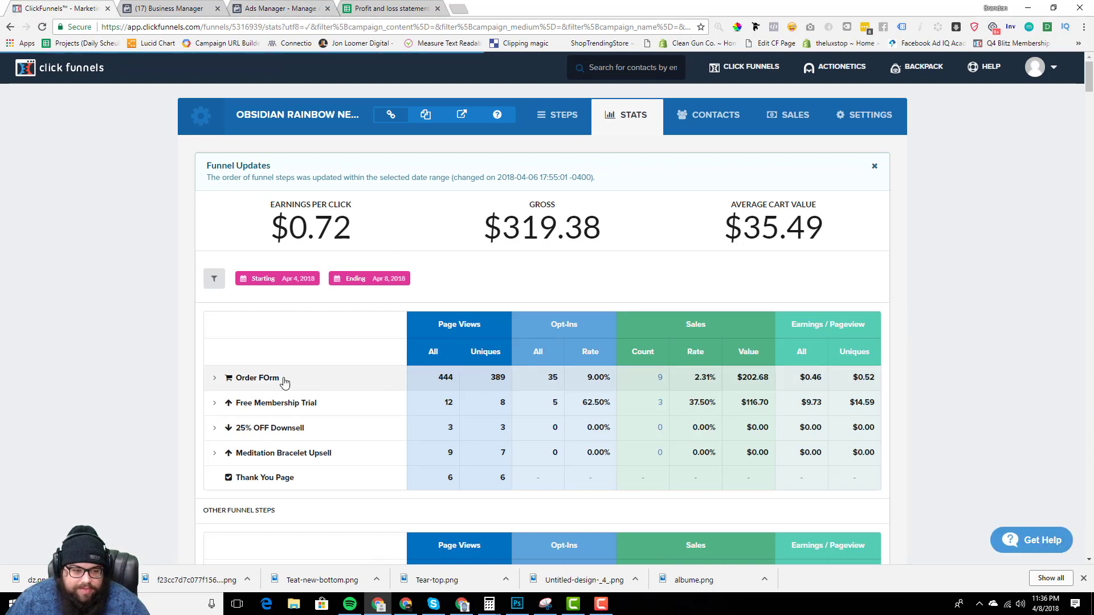
Expand the Order FOrm row and review the sales counts for each necklace offer and the Free Membership Trial.
click(215, 378)
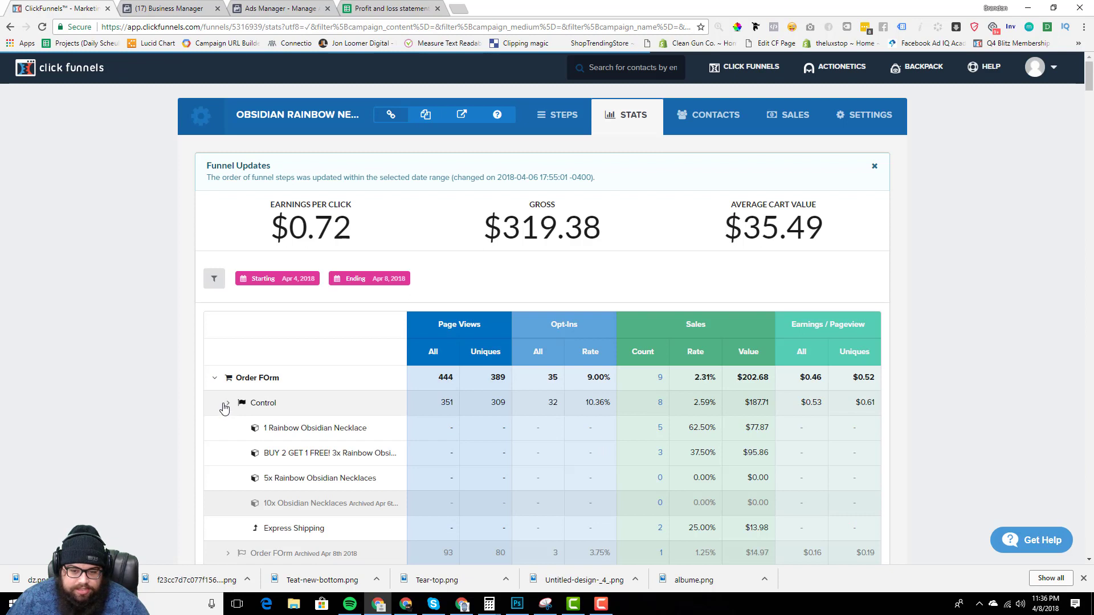
scroll(224, 408, down, 2)
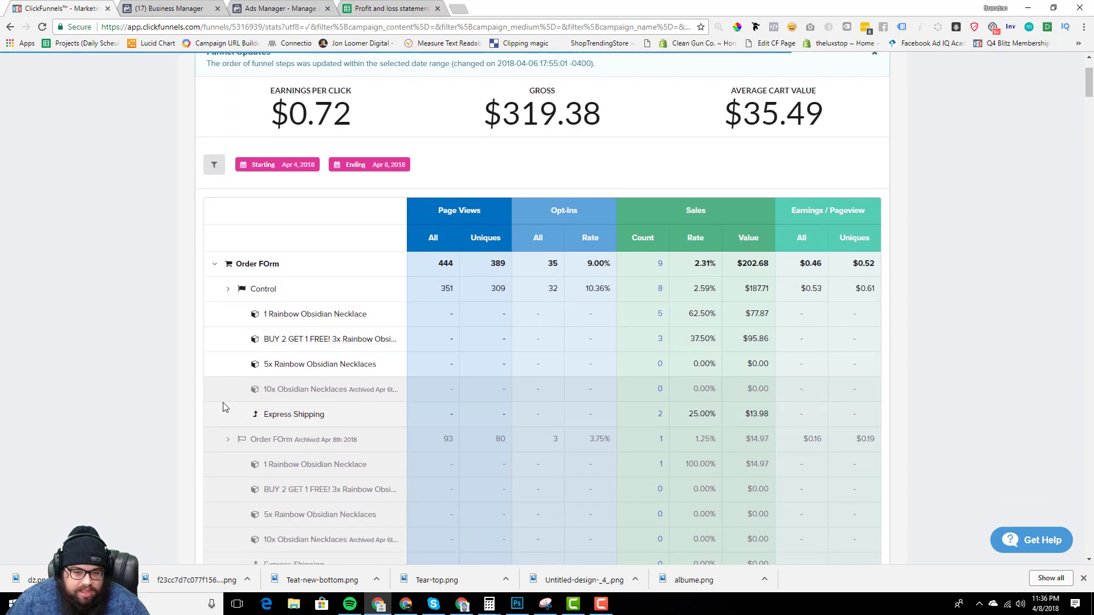
scroll(223, 408, down, 2)
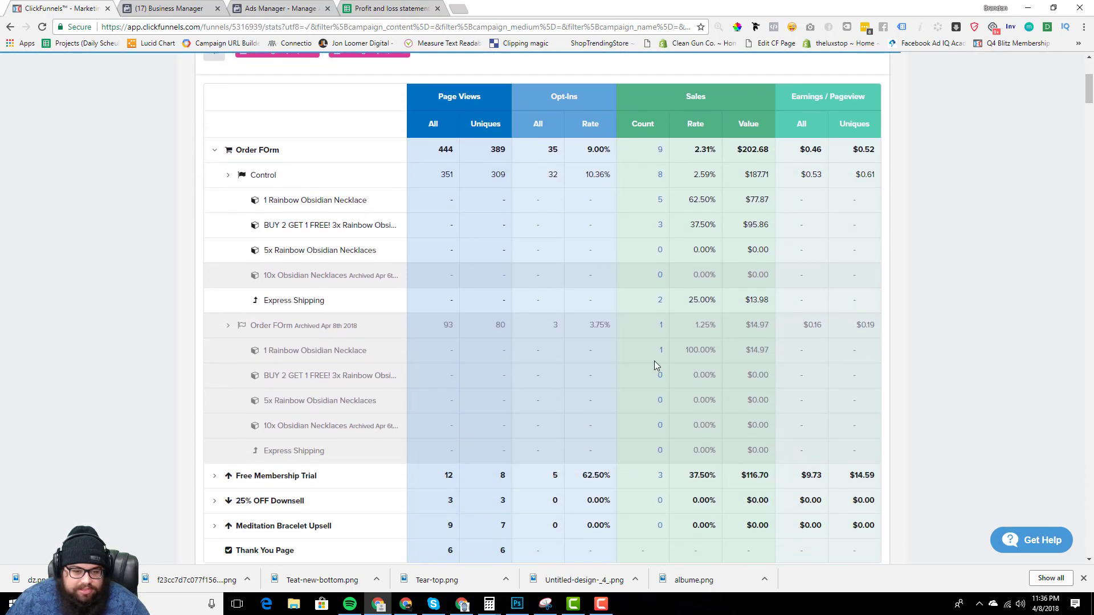
scroll(664, 355, up, 1)
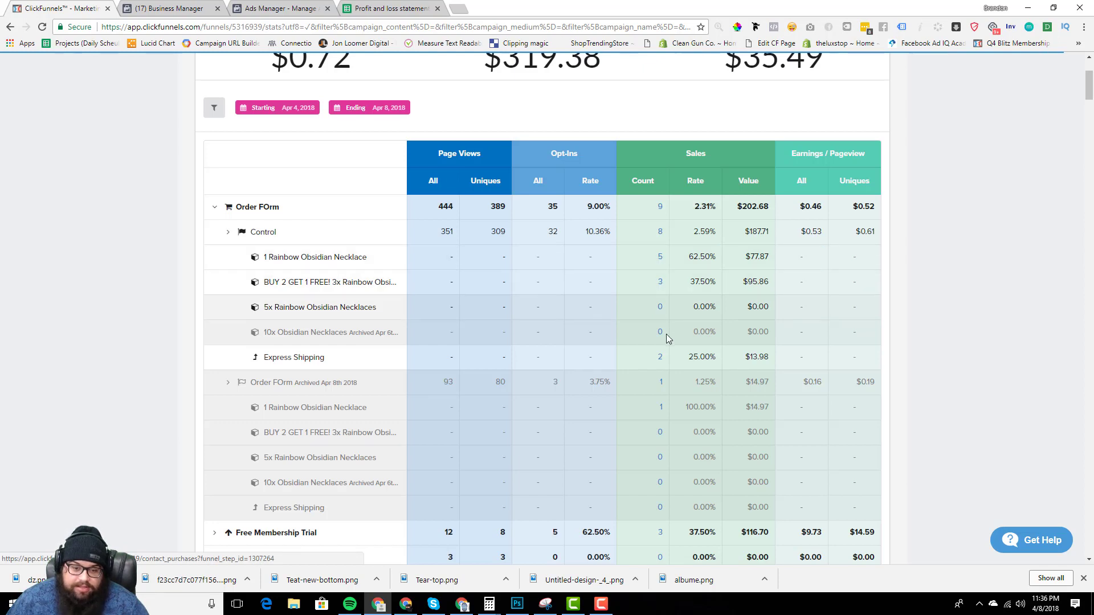
scroll(660, 411, down, 1)
scroll(661, 411, down, 3)
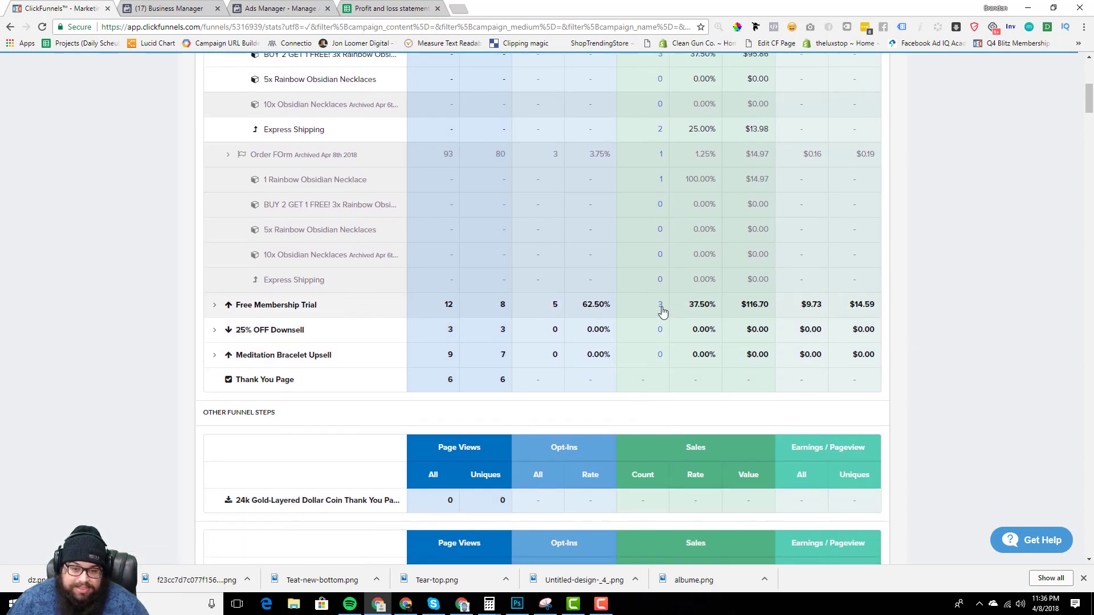
Calculate 18 × 3.50 in Calculator and enter the product cost as -63 in cell A4 of the profit and loss sheet.
click(365, 10)
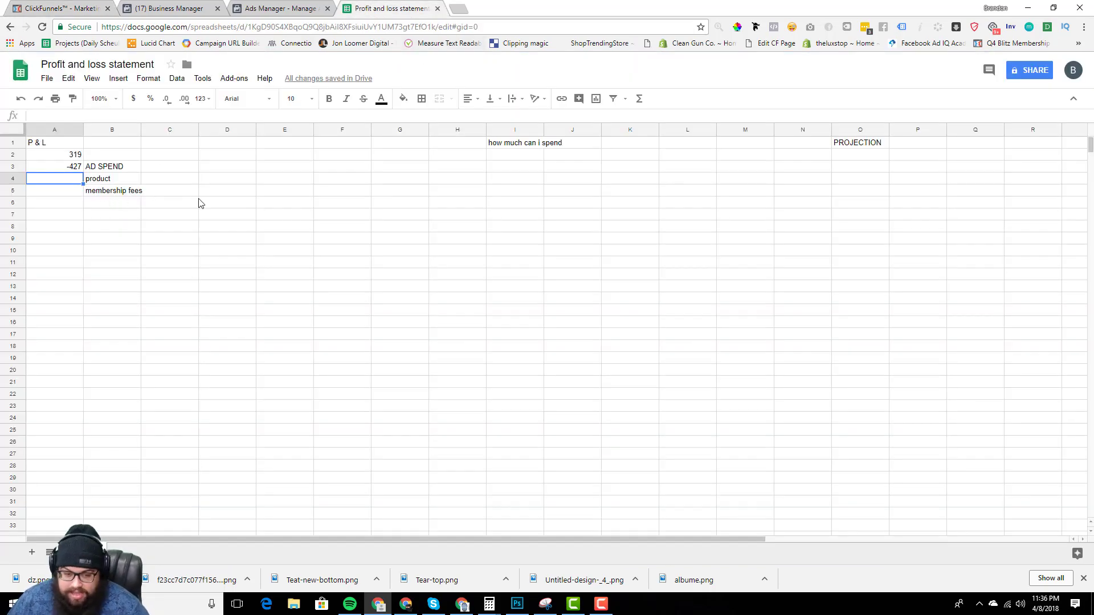
key(alt+Tab)
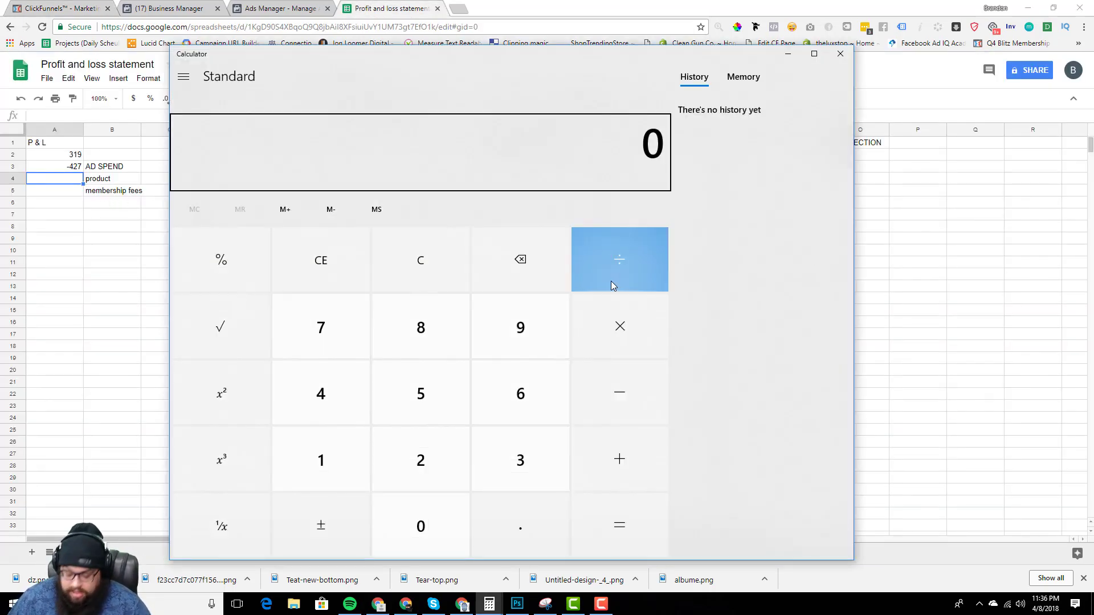
text(18*3.50)
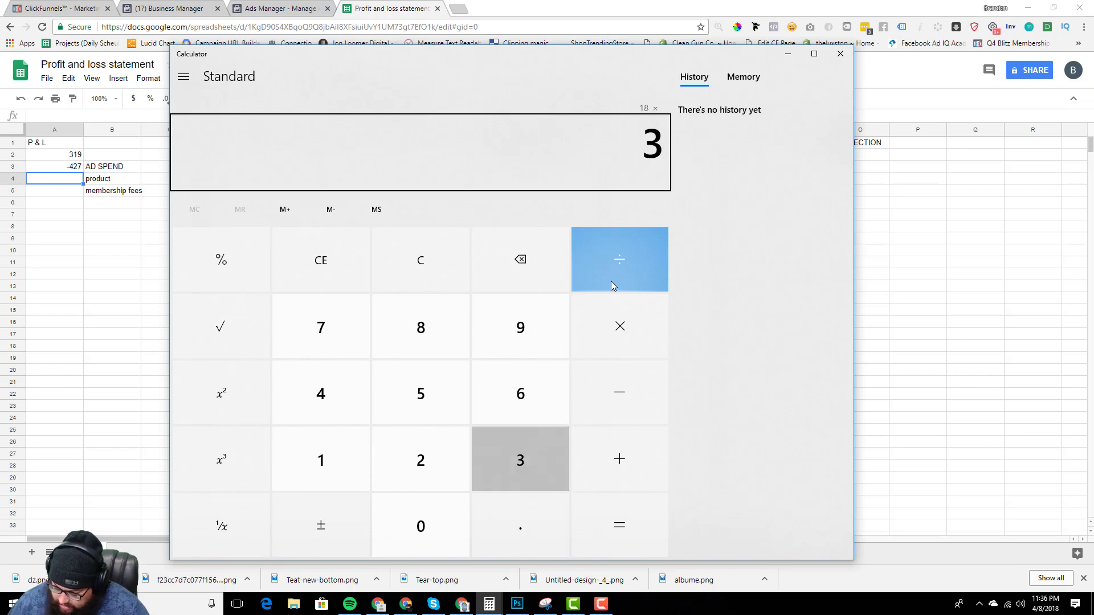
key(Return)
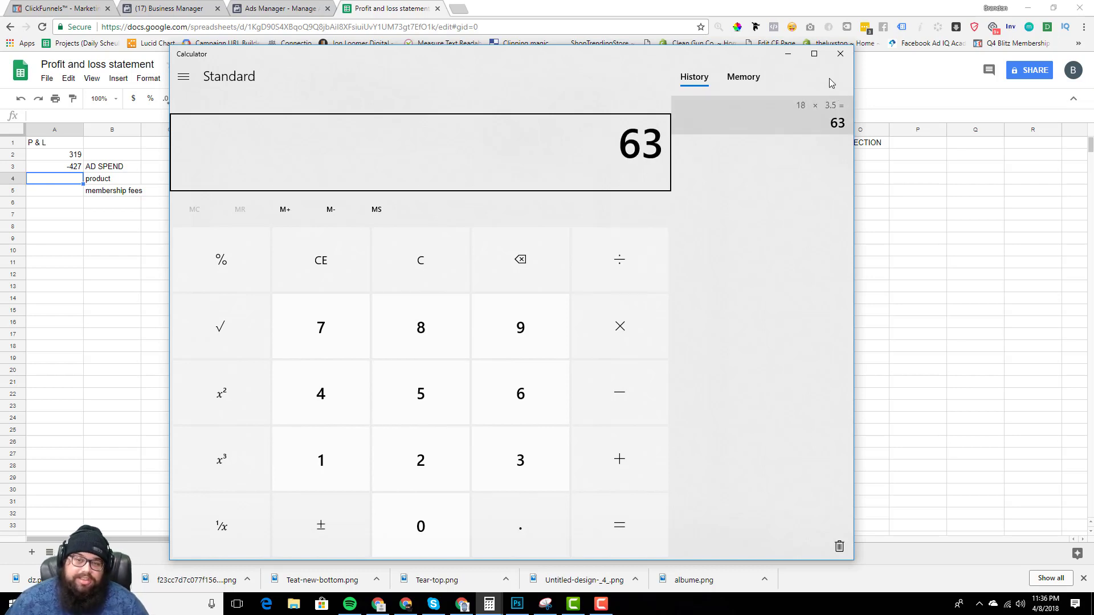
click(792, 55)
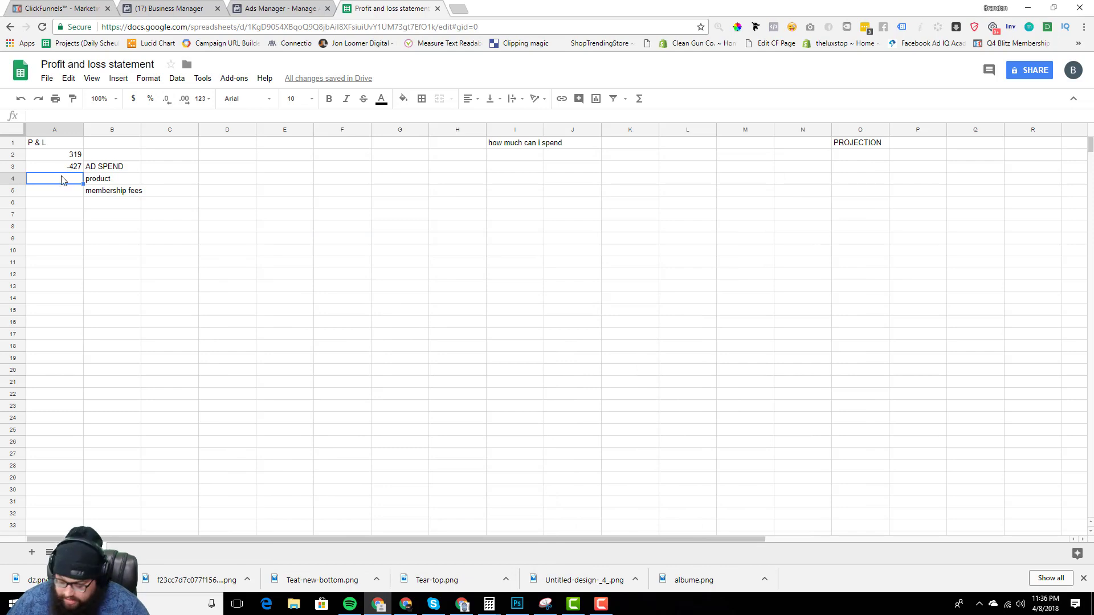
text(-63)
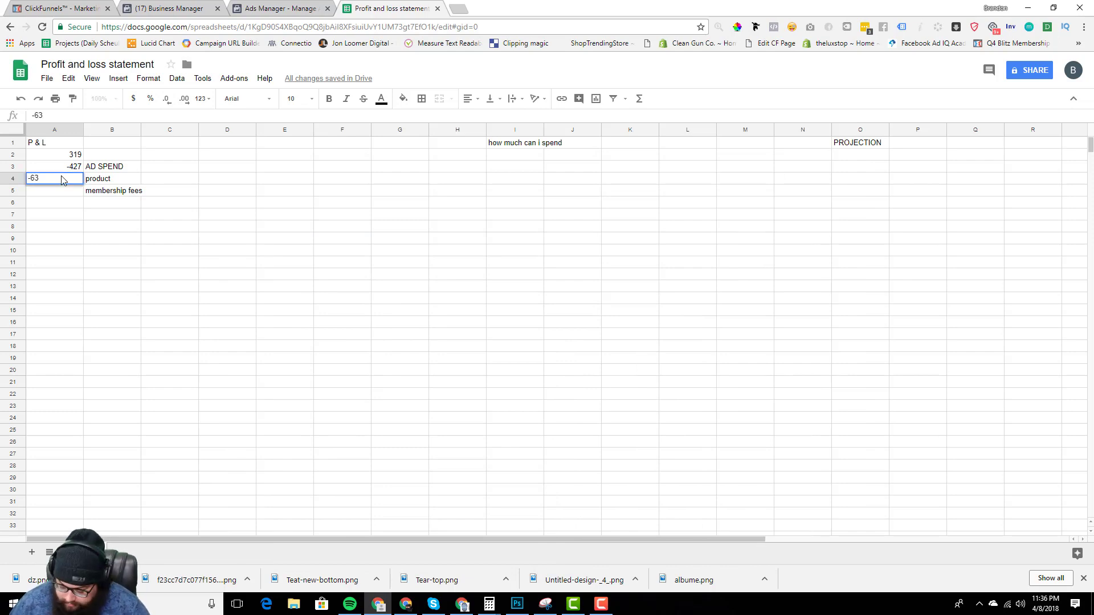
key(Return)
Enter -30 in cell A5, beside membership fees.
text(30)
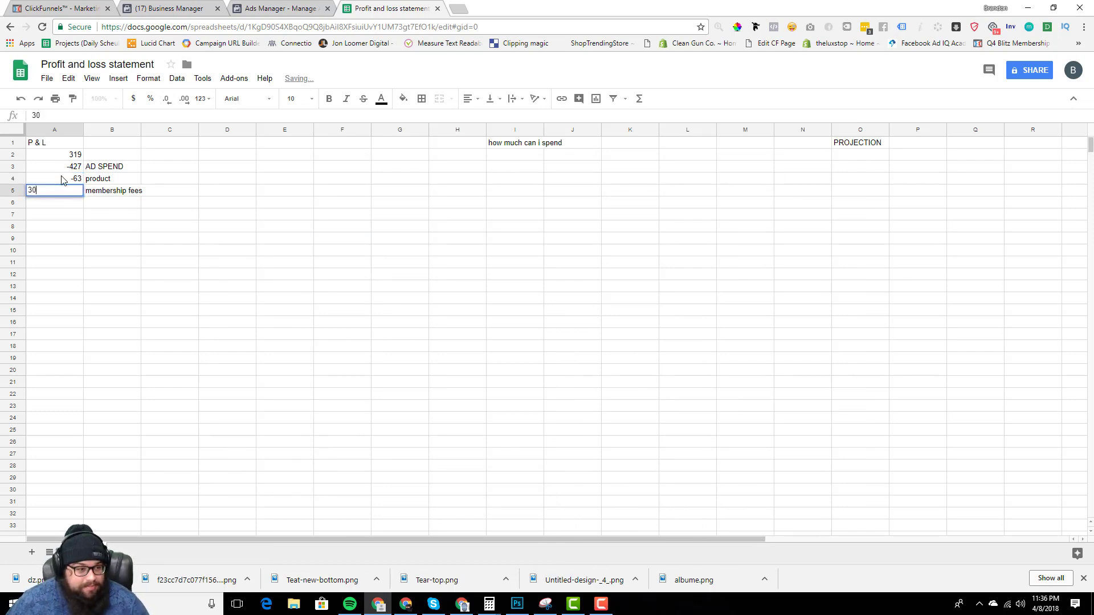
key(BackSpace)
key(BackSpace)
text(-30)
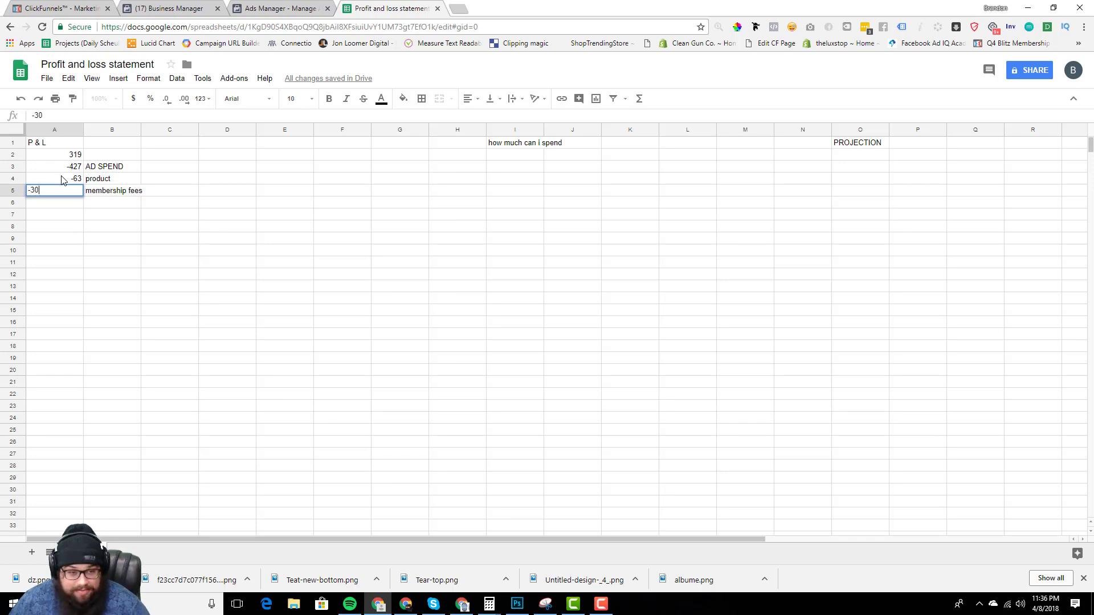
Review the membership trial sales and gross in the ClickFunnels stats, and add 319 + 38.9 + 38.9 in Calculator.
click(57, 8)
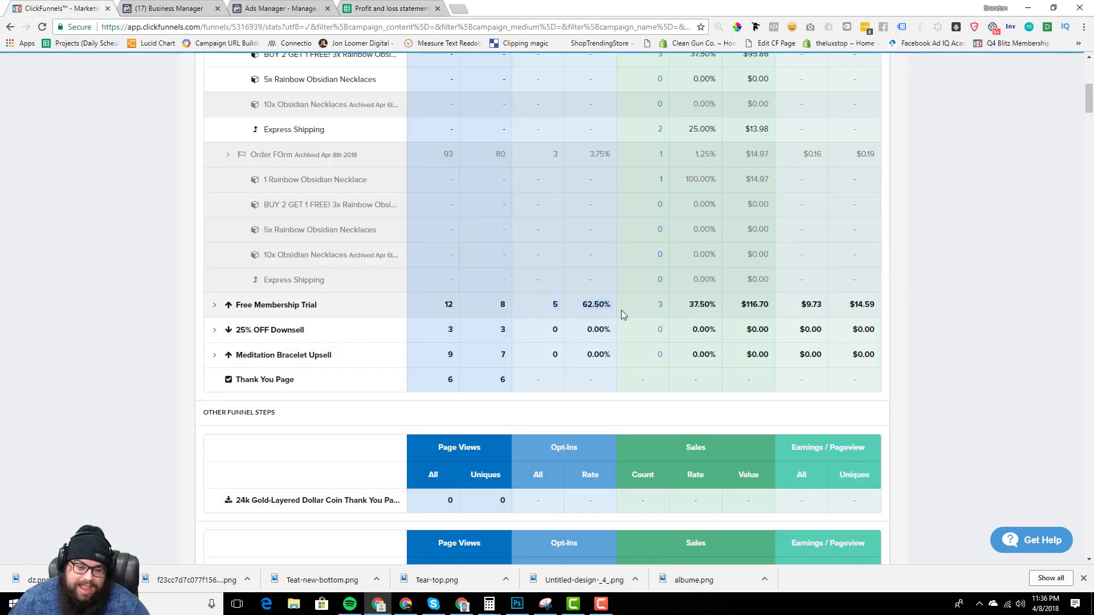
scroll(644, 319, up, 1)
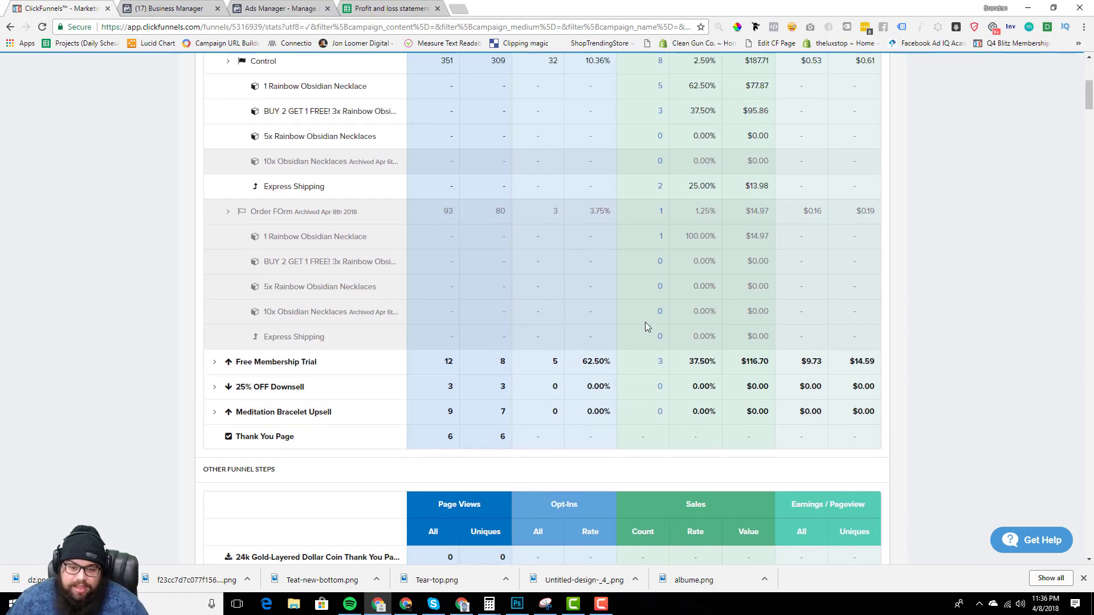
scroll(645, 325, up, 1)
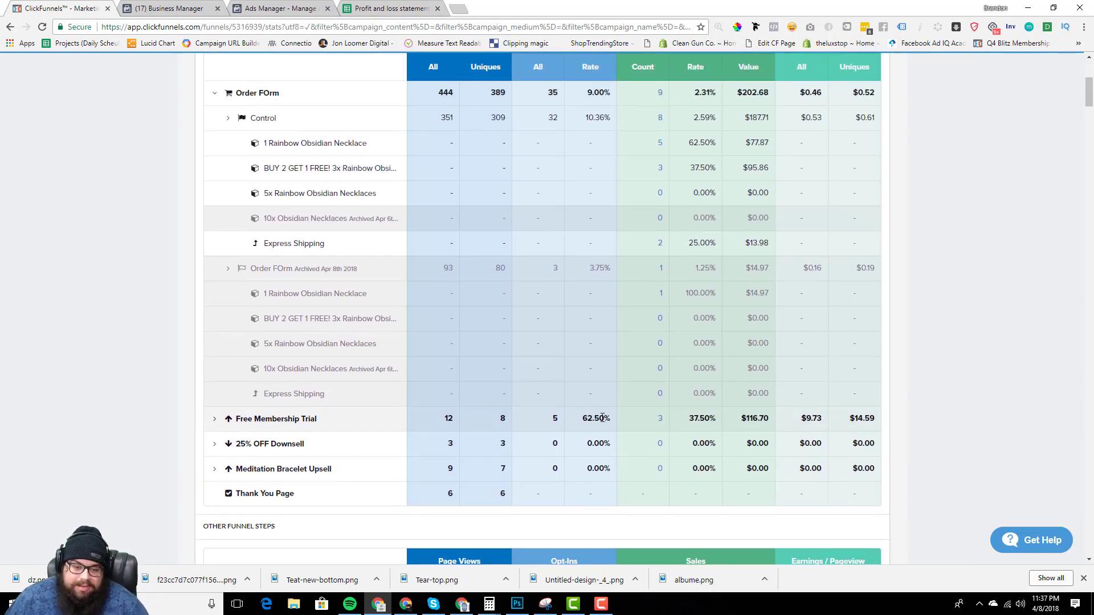
scroll(562, 419, up, 5)
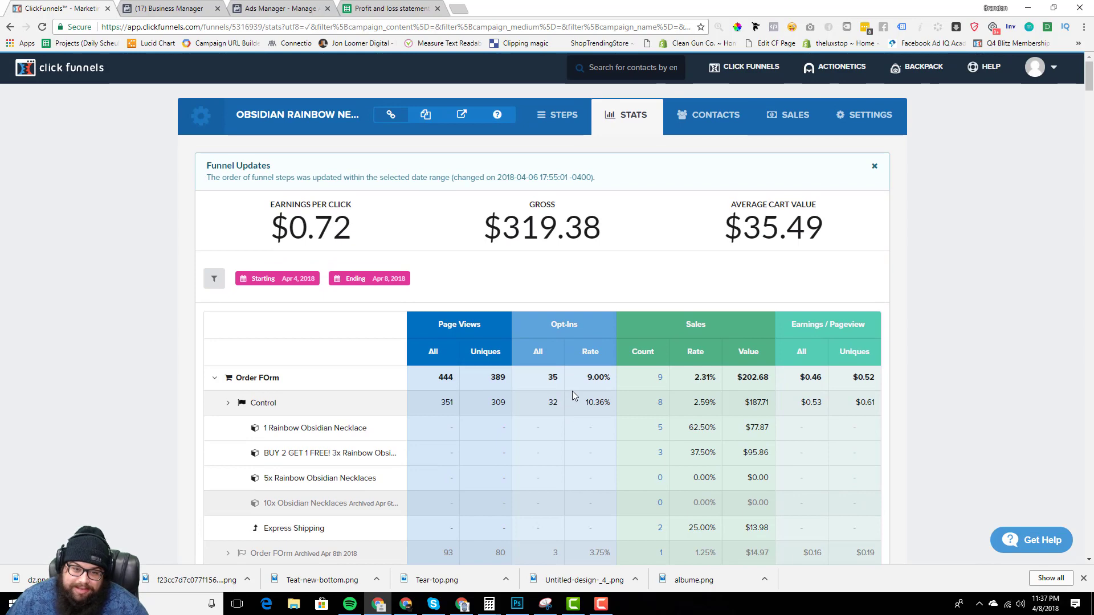
key(XF86Calculator)
click(556, 479)
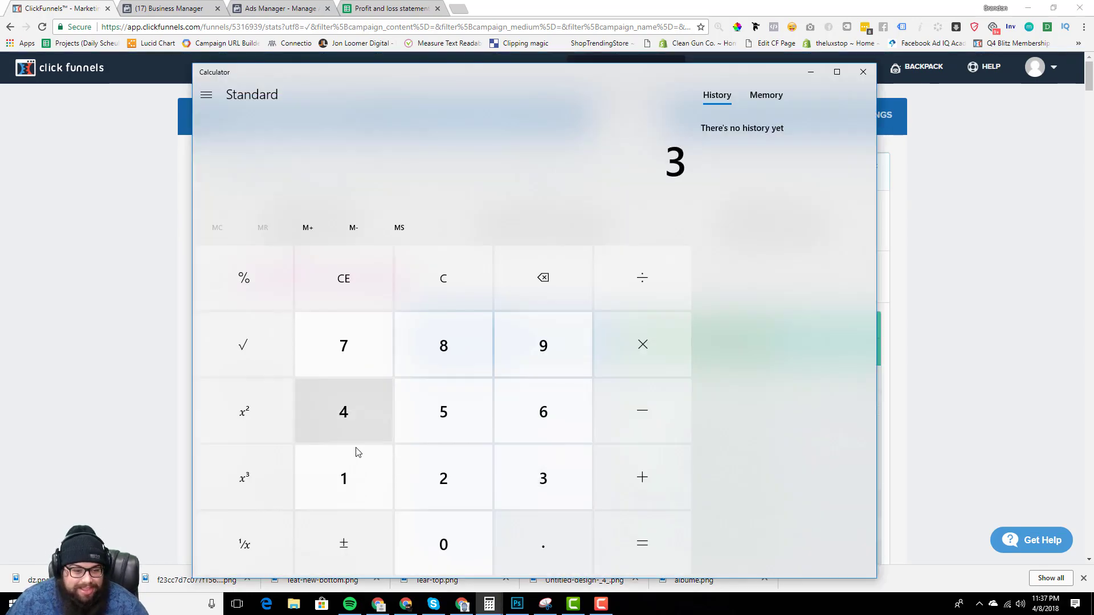
click(346, 479)
click(535, 331)
click(617, 466)
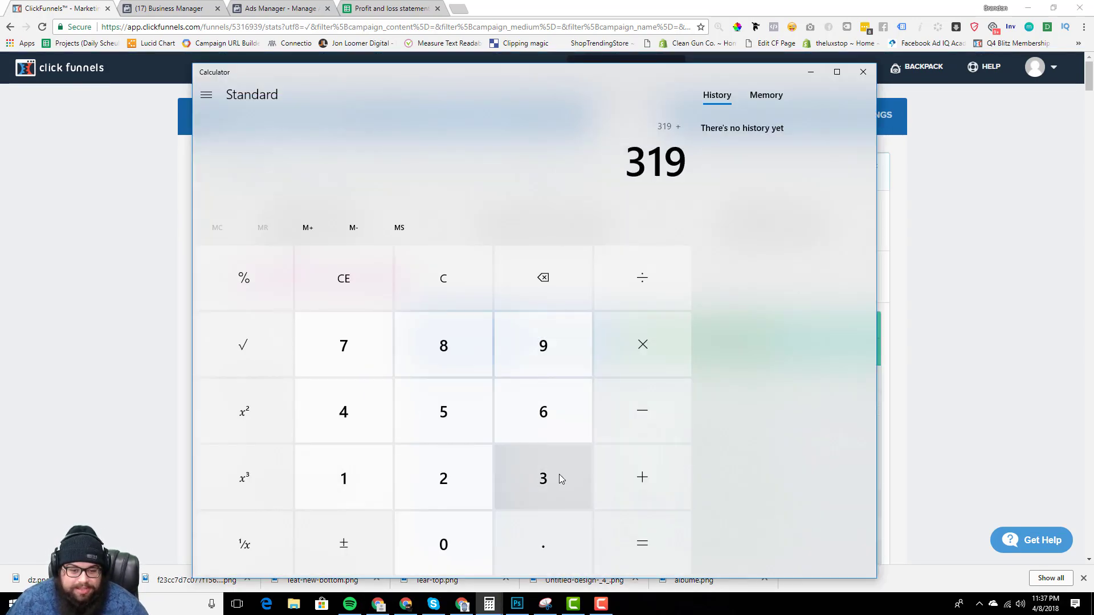
click(543, 482)
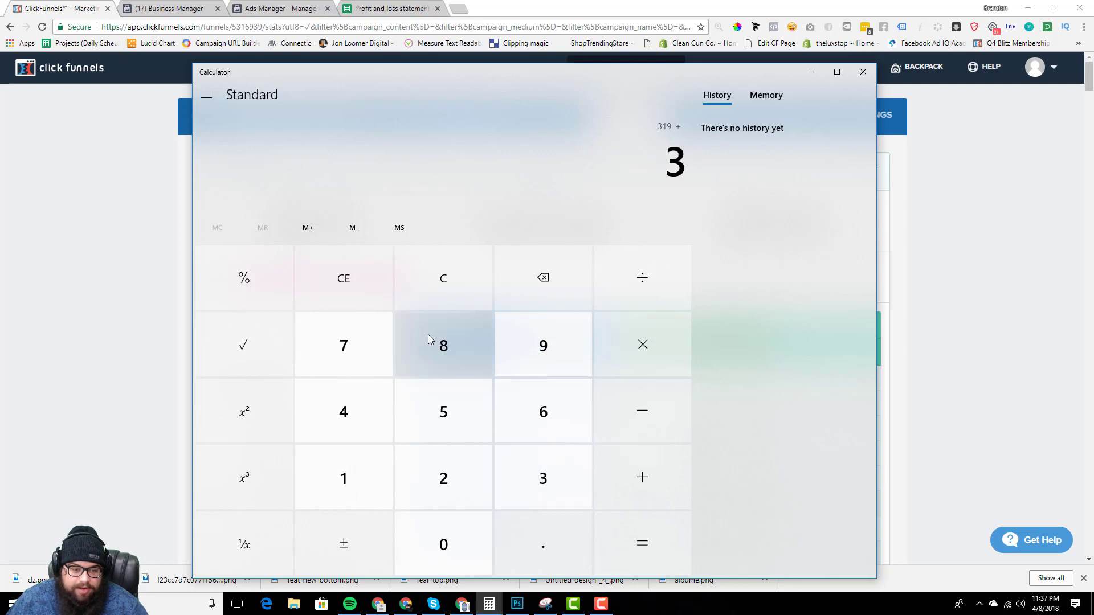
click(428, 334)
click(535, 542)
click(531, 345)
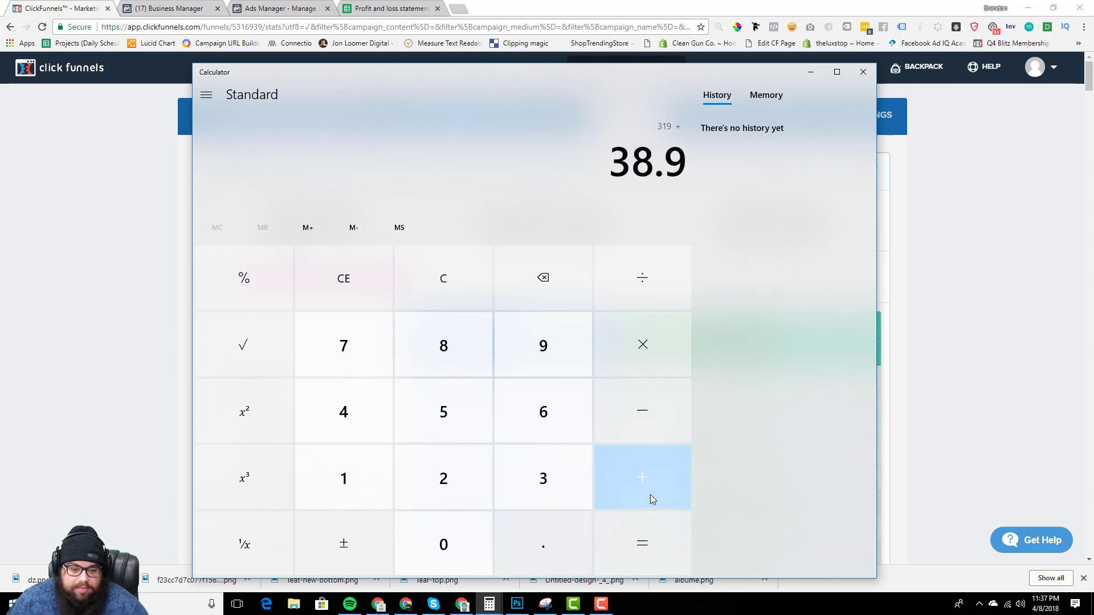
click(642, 478)
click(547, 478)
click(443, 346)
click(543, 544)
click(543, 345)
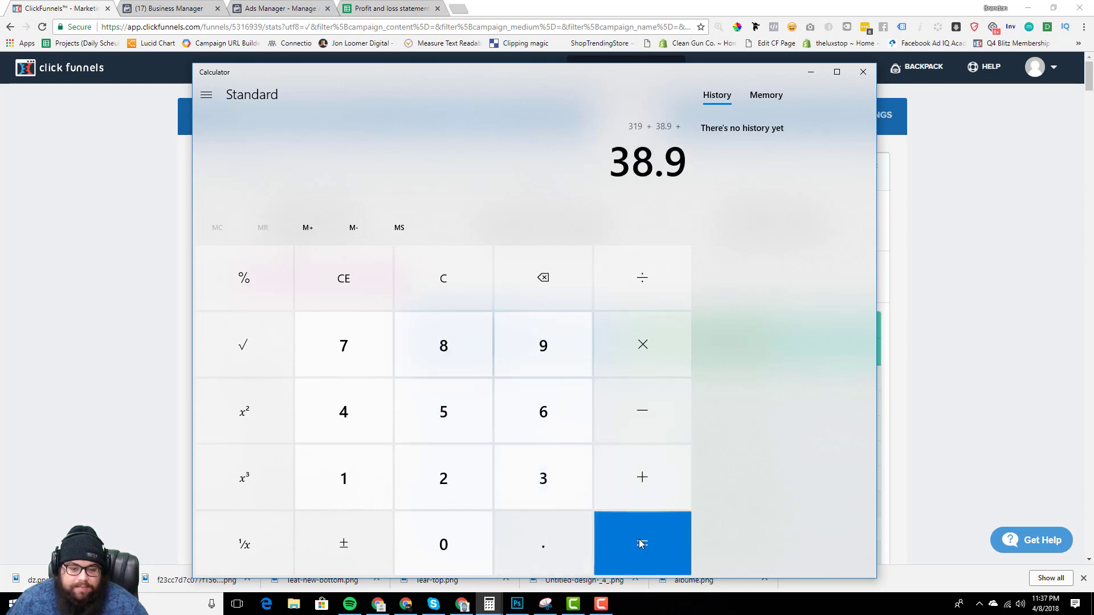
click(647, 537)
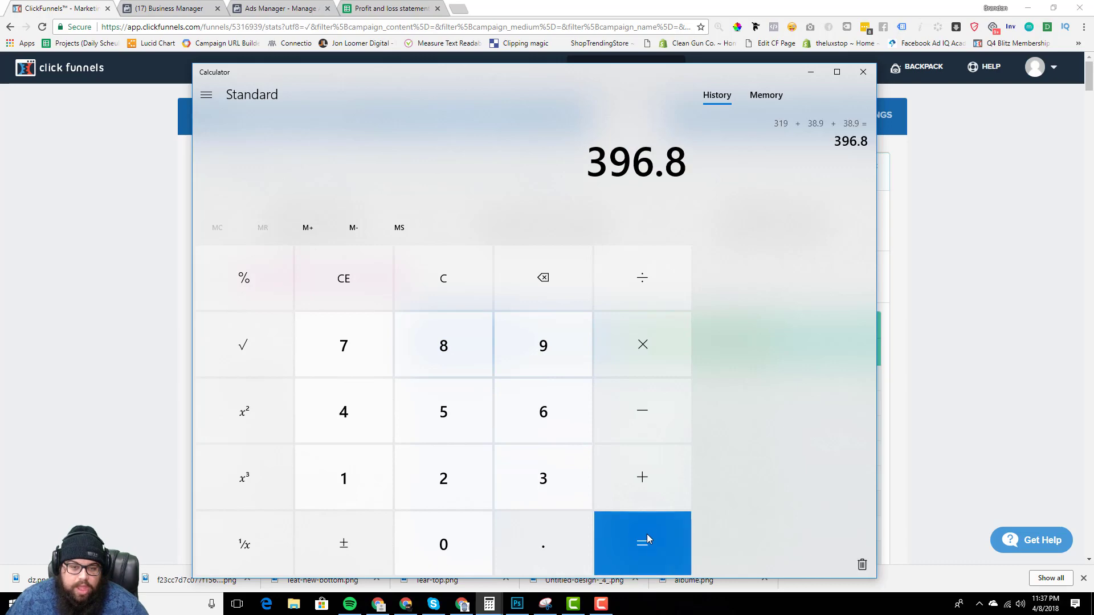
click(811, 72)
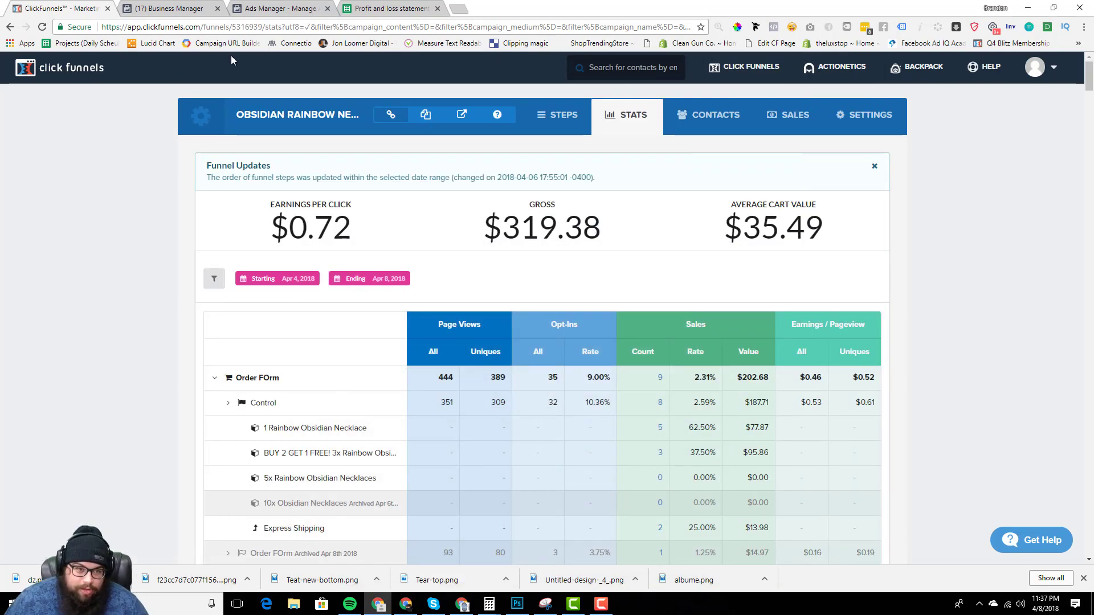
Return to the profit and loss sheet, commit the membership fees amount and select cell A6 below it.
click(390, 8)
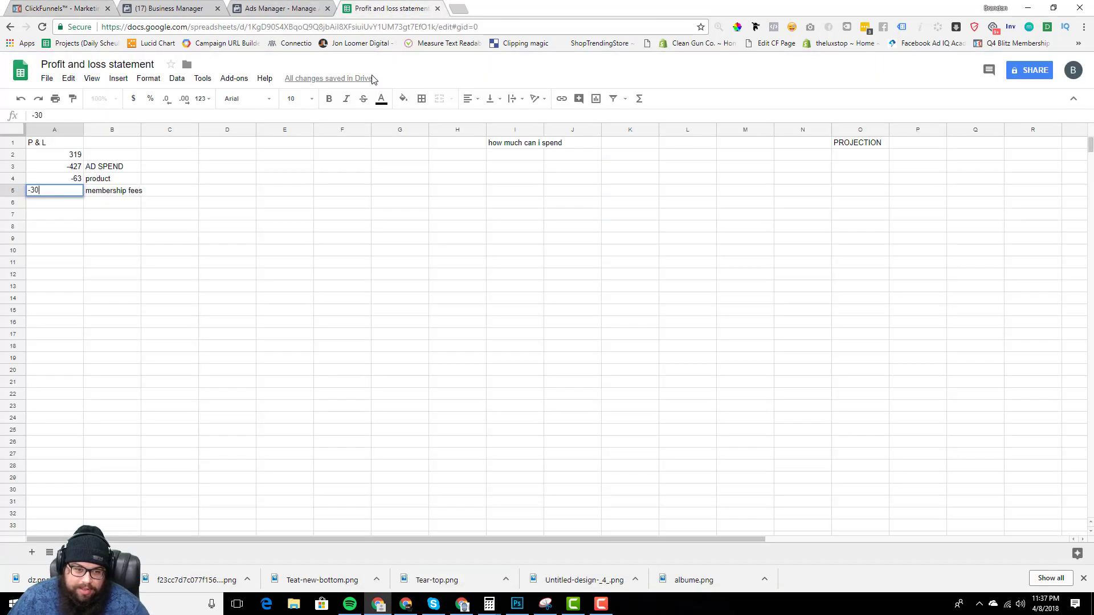
click(88, 205)
key(Left)
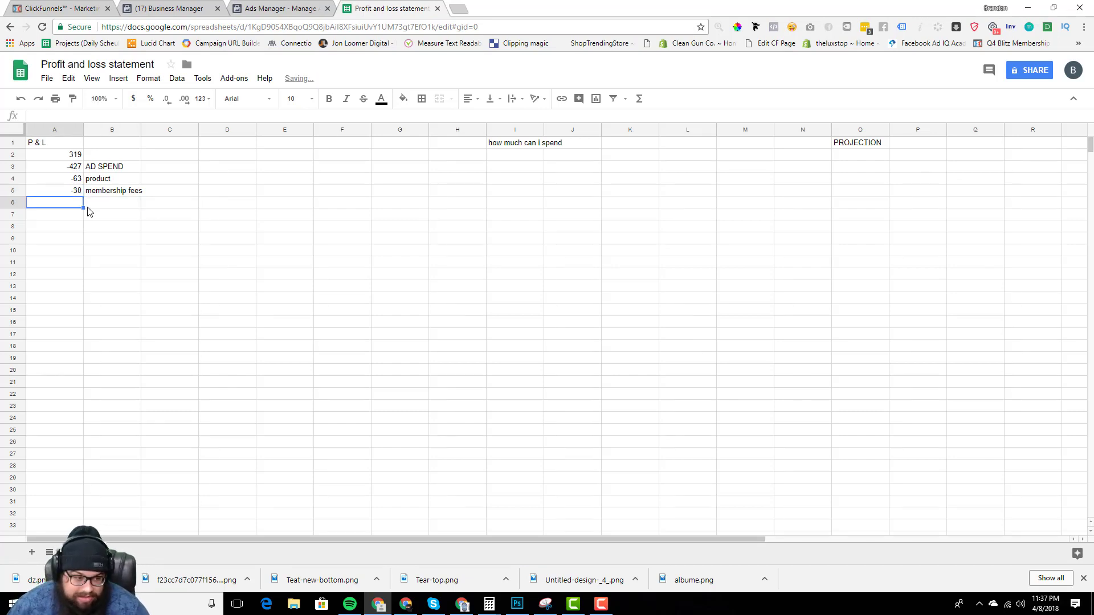
Review the Obsidian Rainbow necklace funnel's sales stats in ClickFunnels, glance at the Facebook Business and Ads Manager pages, and return to the profit and loss sheet.
key(Up)
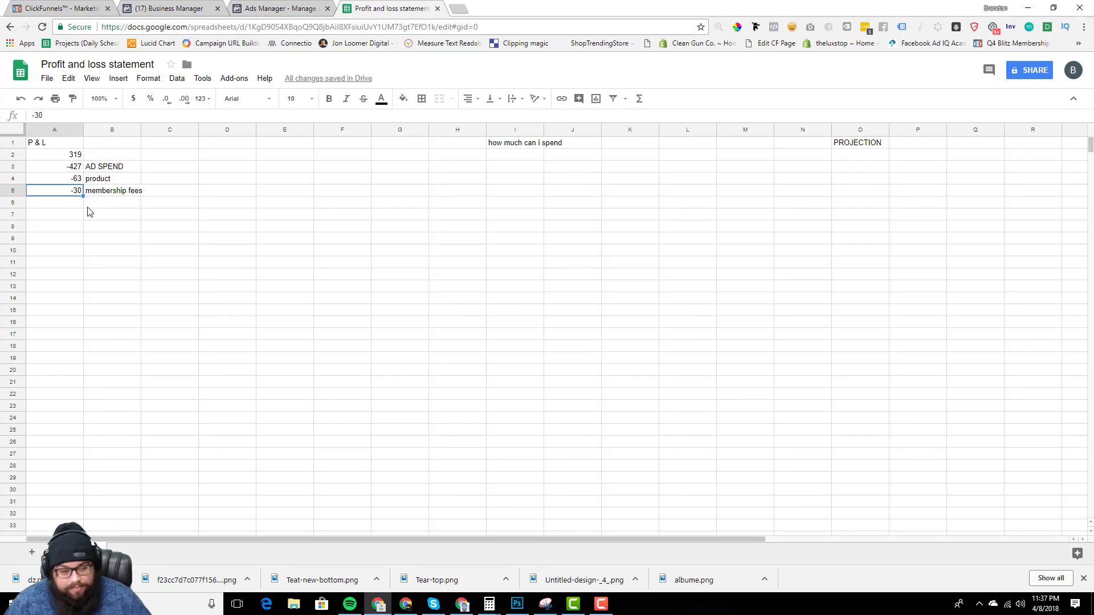
click(62, 8)
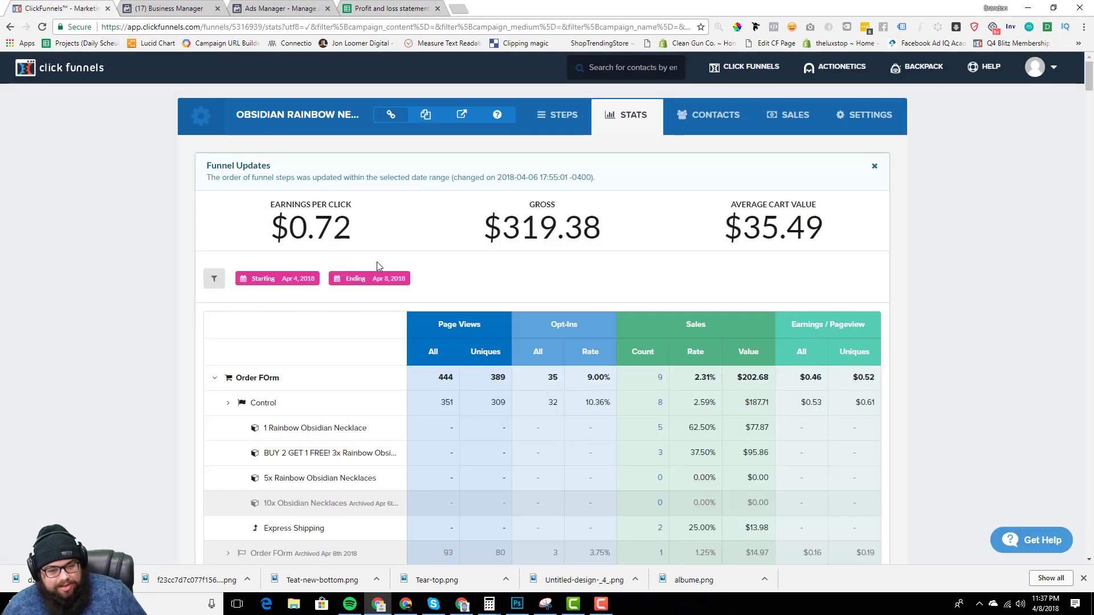
scroll(578, 447, down, 6)
scroll(577, 450, down, 1)
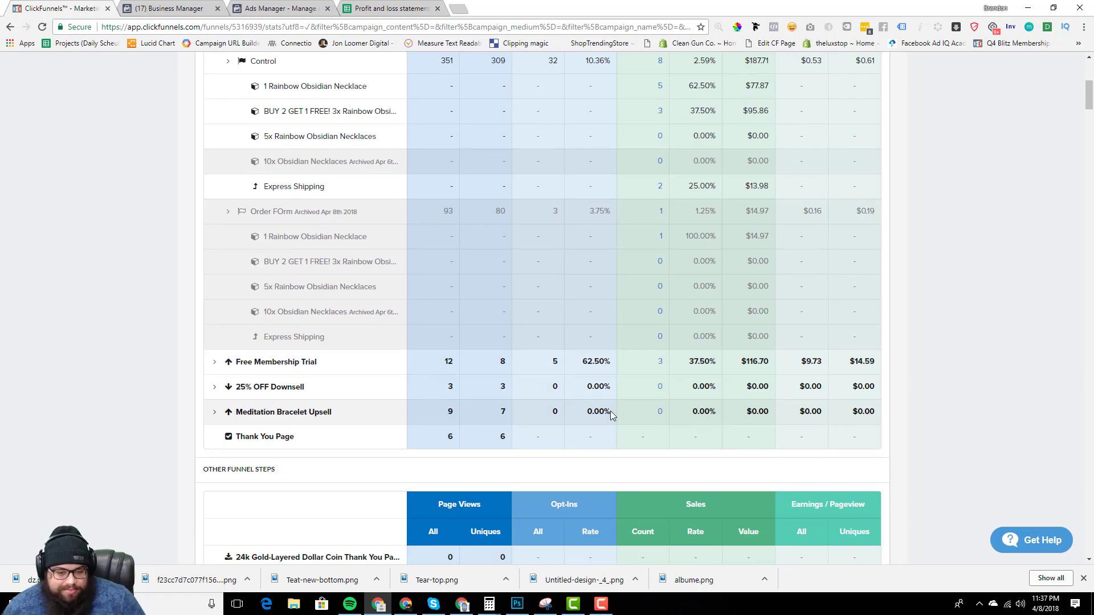
scroll(610, 411, down, 3)
scroll(611, 411, up, 2)
scroll(613, 415, up, 6)
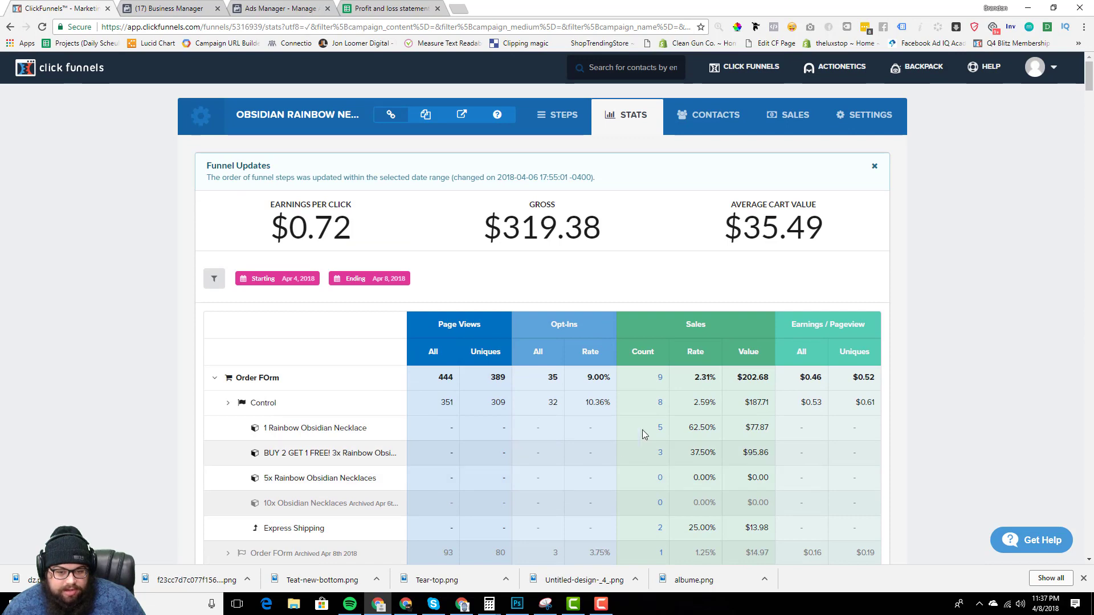
click(177, 8)
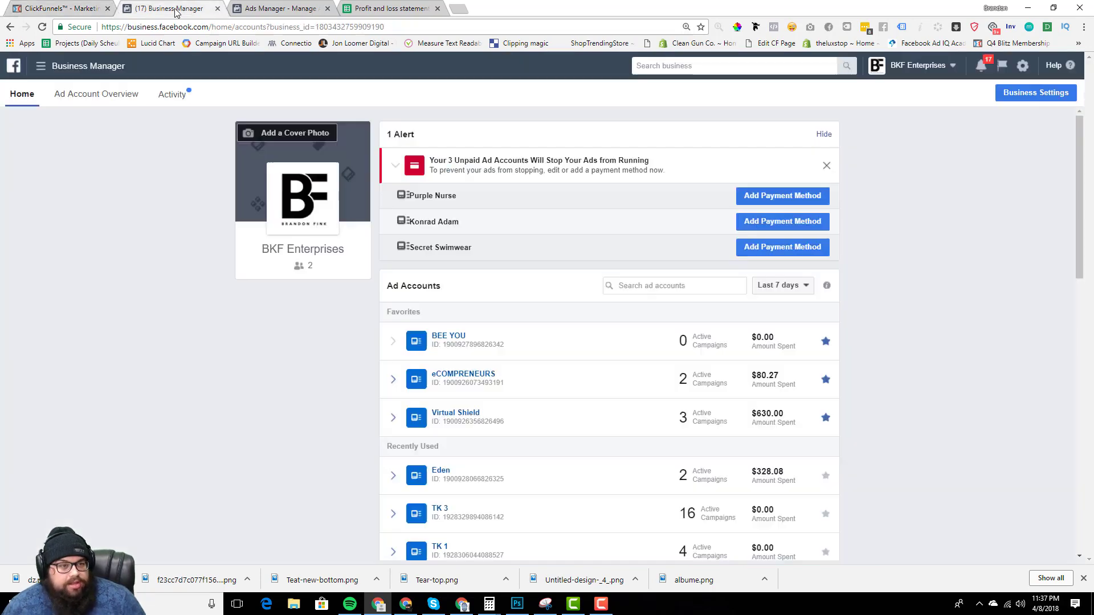
click(269, 9)
click(393, 10)
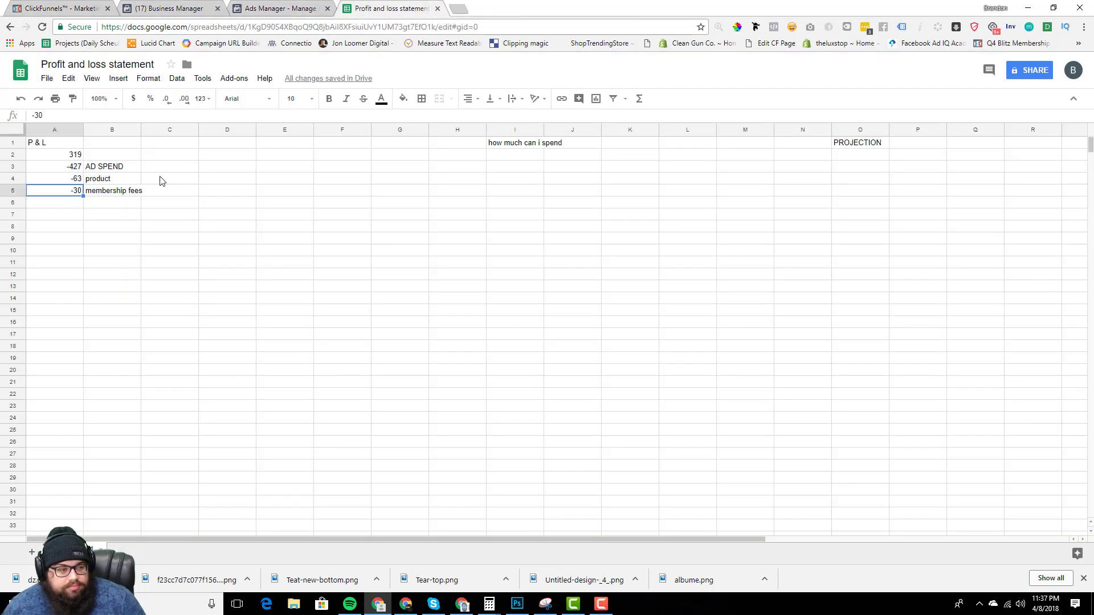
Check the amounts in A2:A5 and enter the net result as -$201 in cell A7.
click(161, 251)
drag(74, 157, 74, 196)
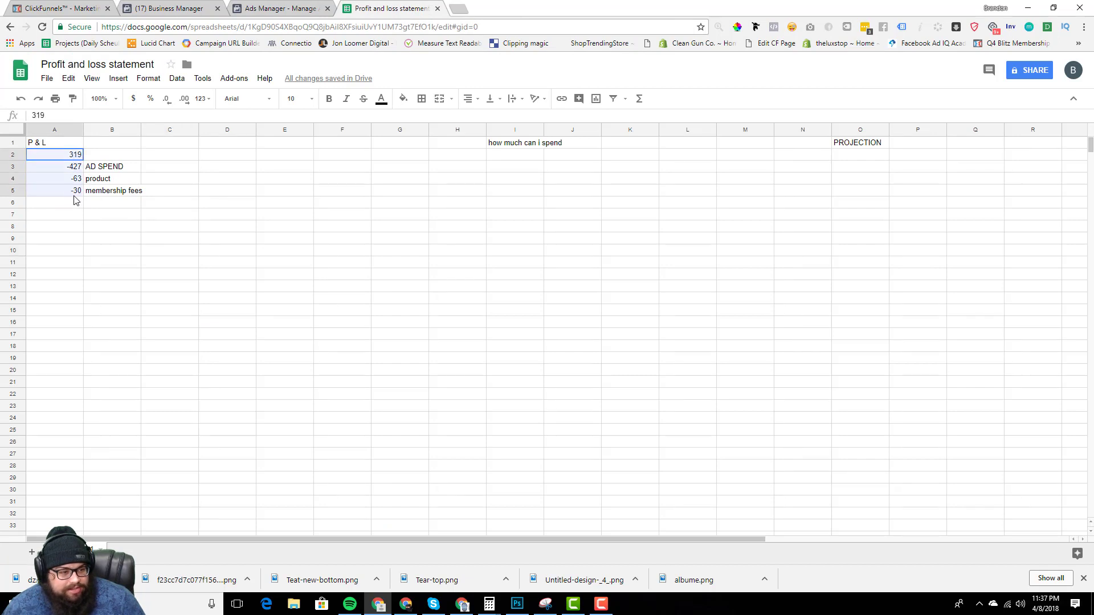
click(66, 218)
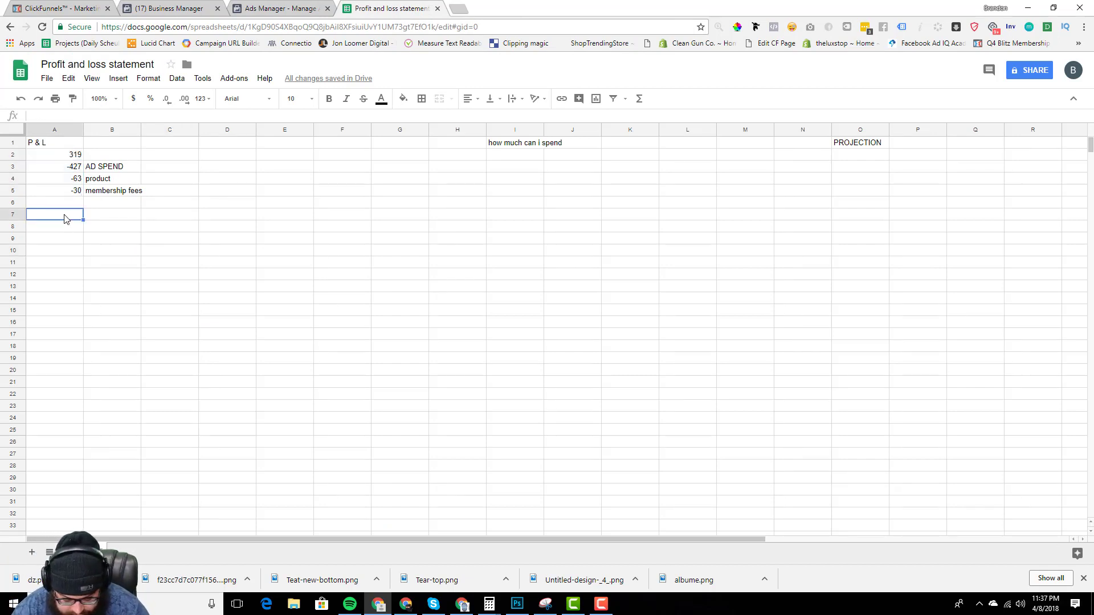
text($201)
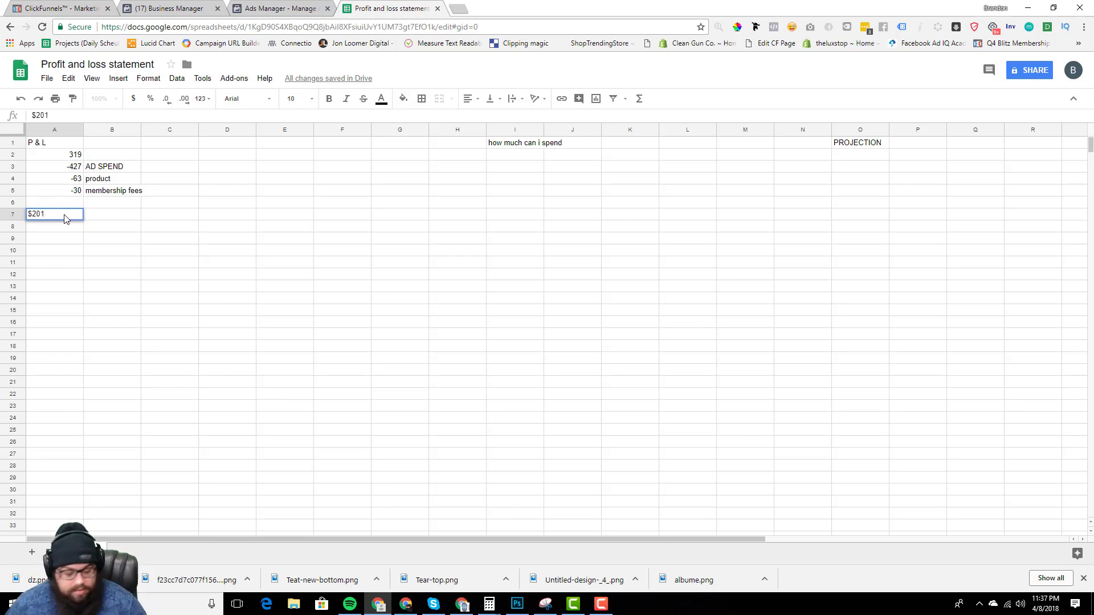
click(70, 274)
click(54, 217)
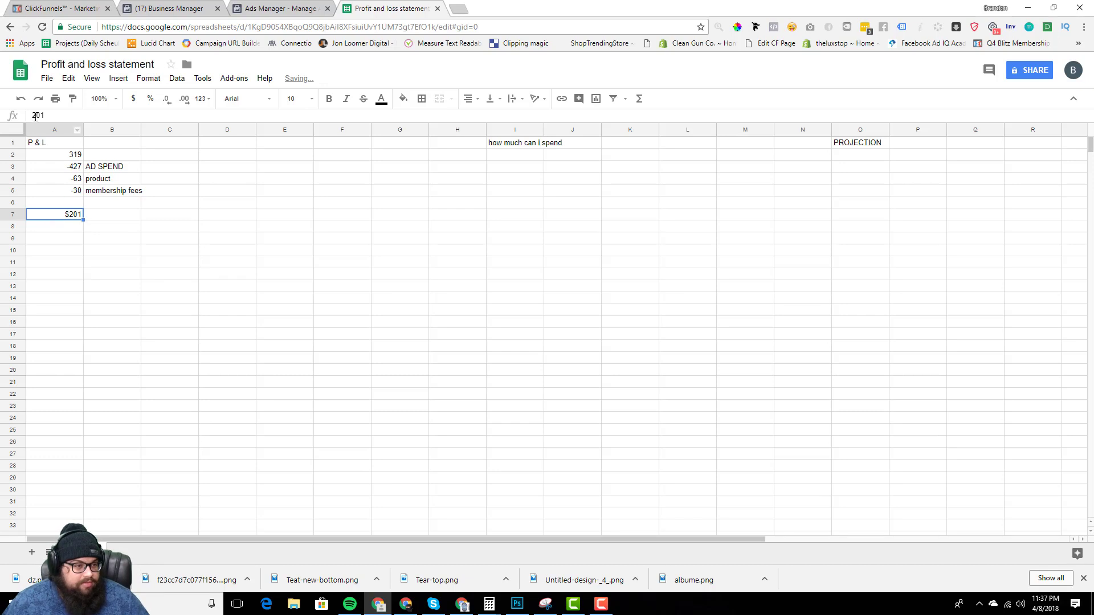
click(36, 115)
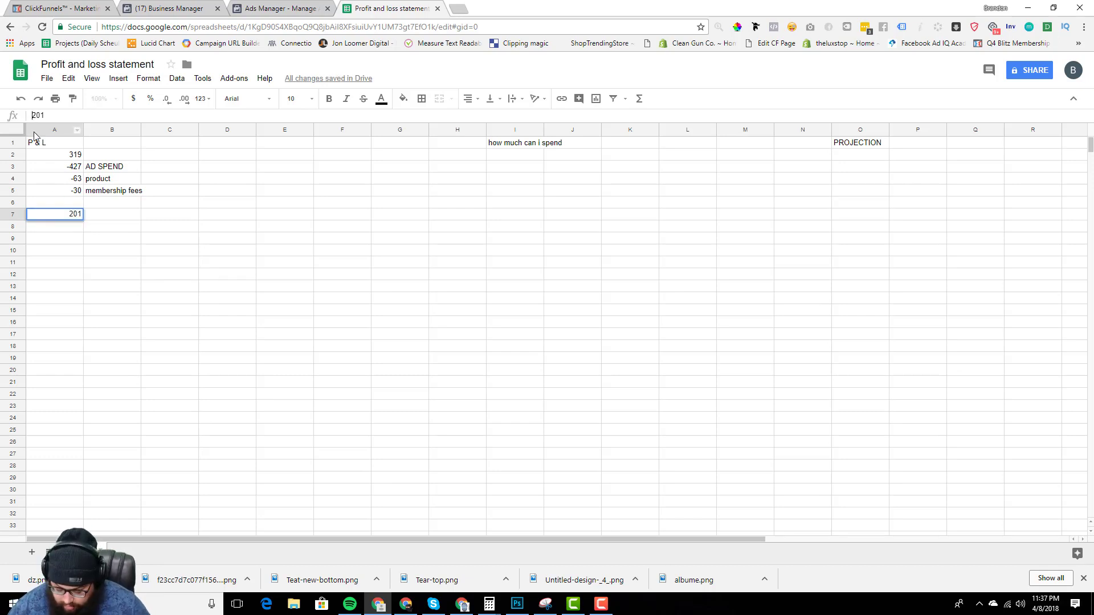
click(99, 232)
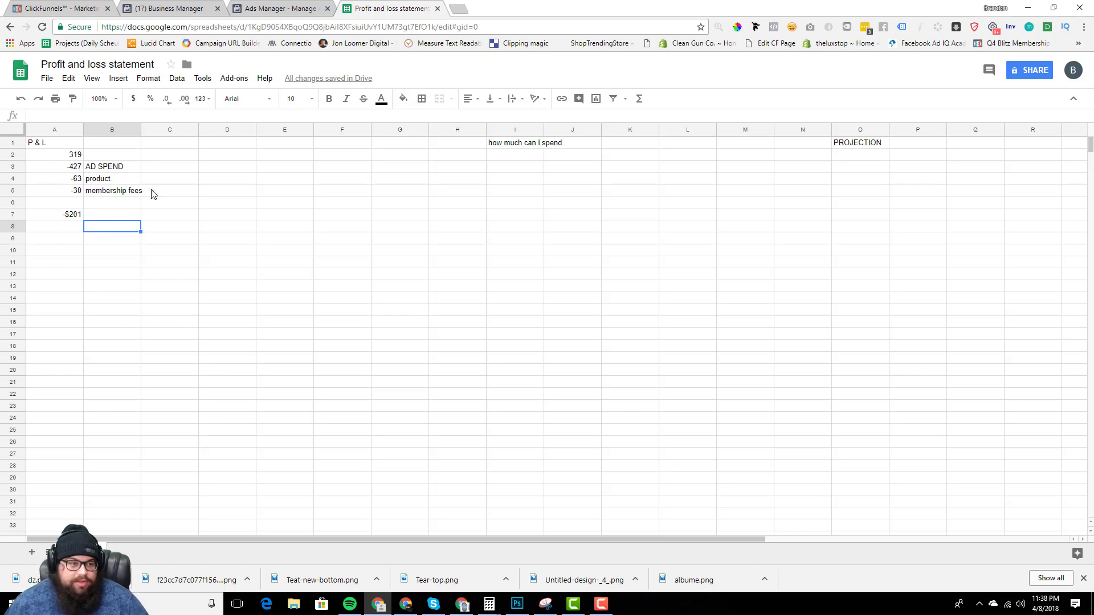
Examine the Free Membership Trial sales value in the ClickFunnels stats, and go back to the profit and loss sheet.
click(85, 9)
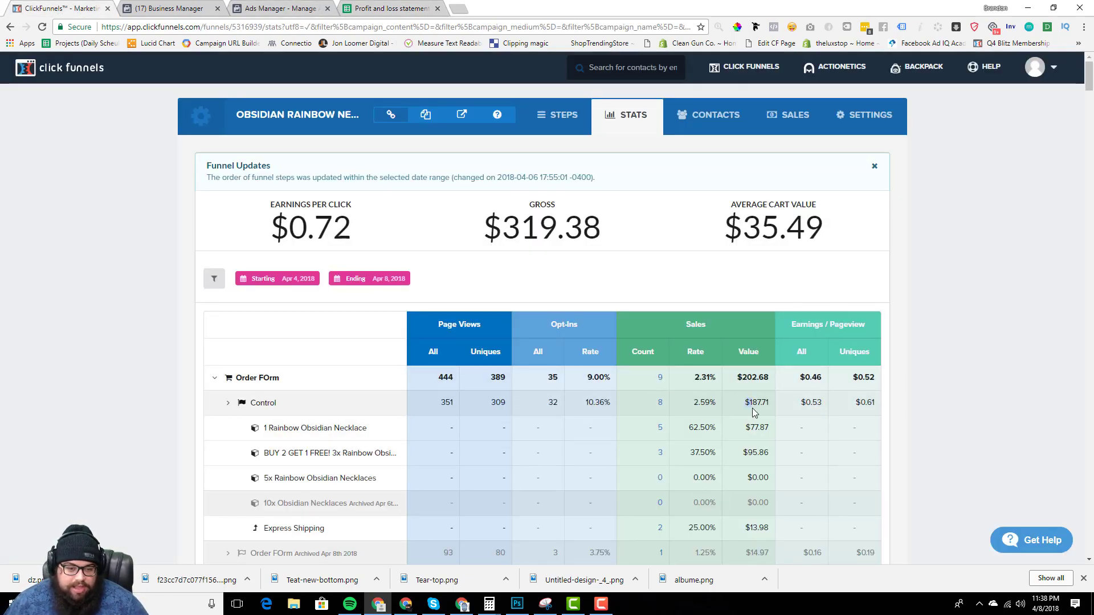
scroll(755, 404, down, 3)
scroll(746, 417, down, 3)
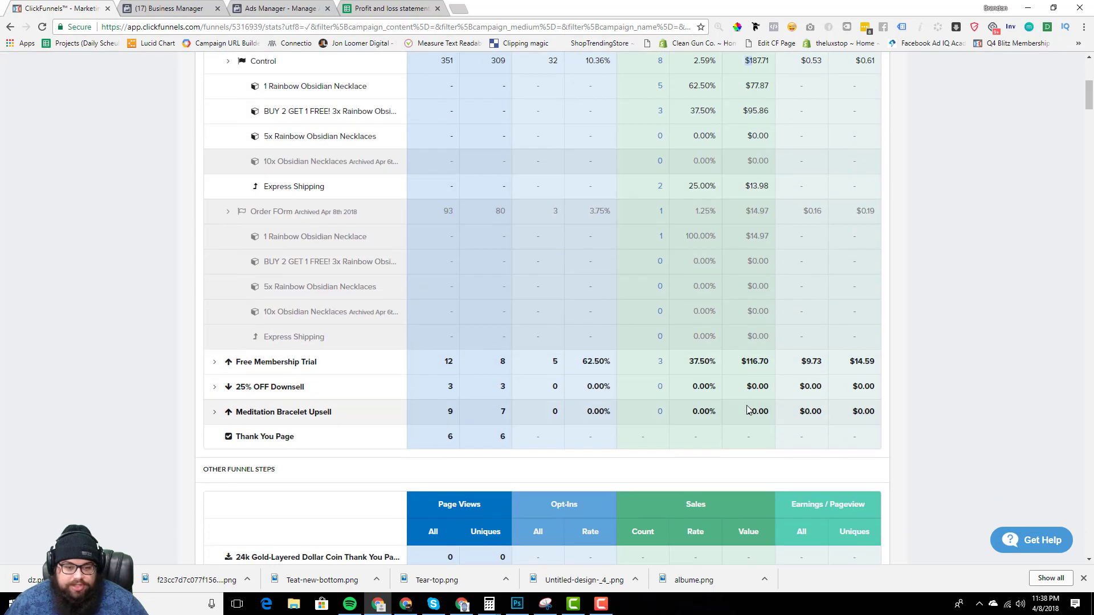
drag(740, 362, 769, 362)
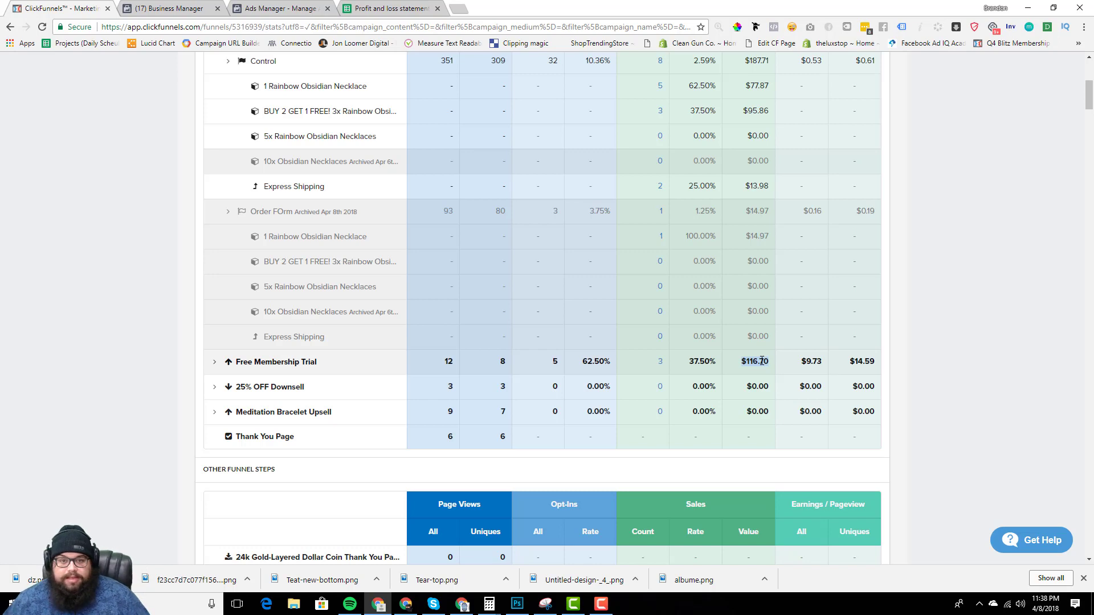
click(387, 8)
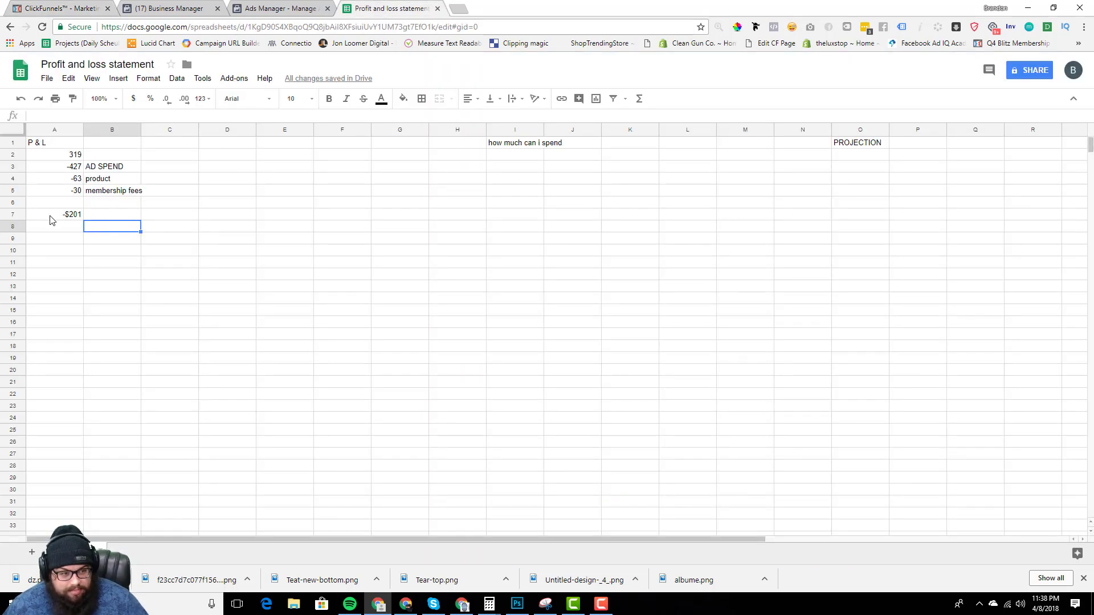
Go over the profit and loss amounts in A2:A7, from revenue through the costs to the net result.
click(63, 217)
drag(61, 215, 114, 236)
click(113, 236)
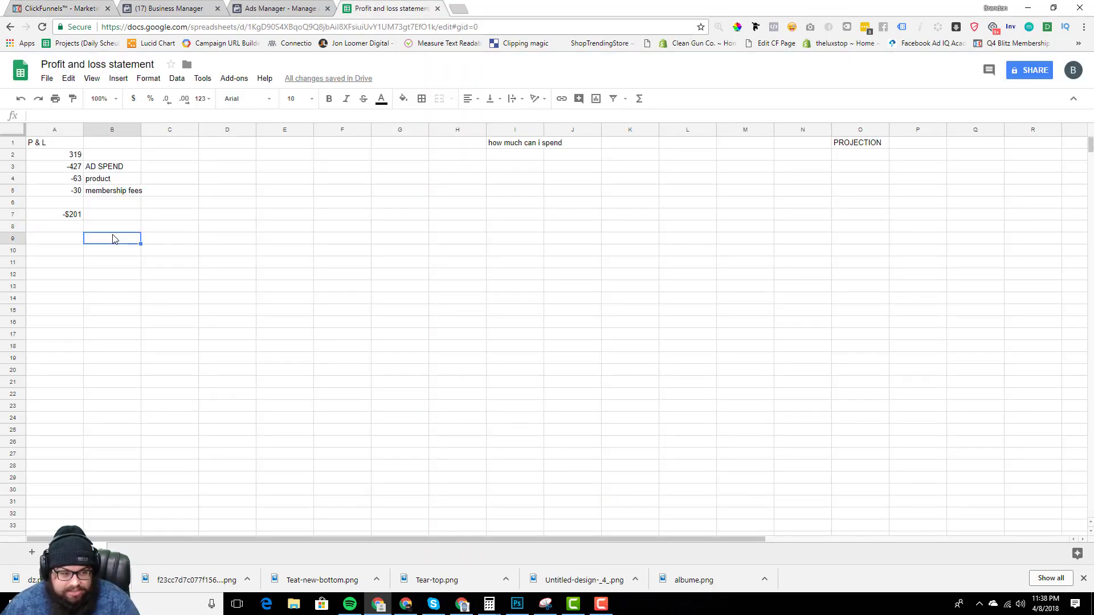
click(55, 213)
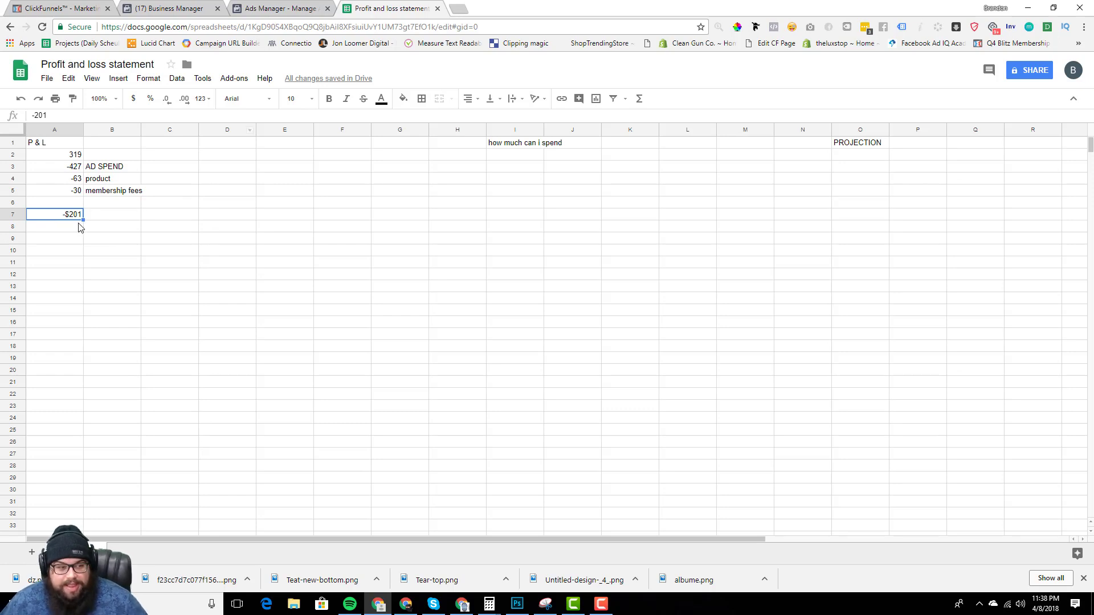
drag(106, 154, 343, 160)
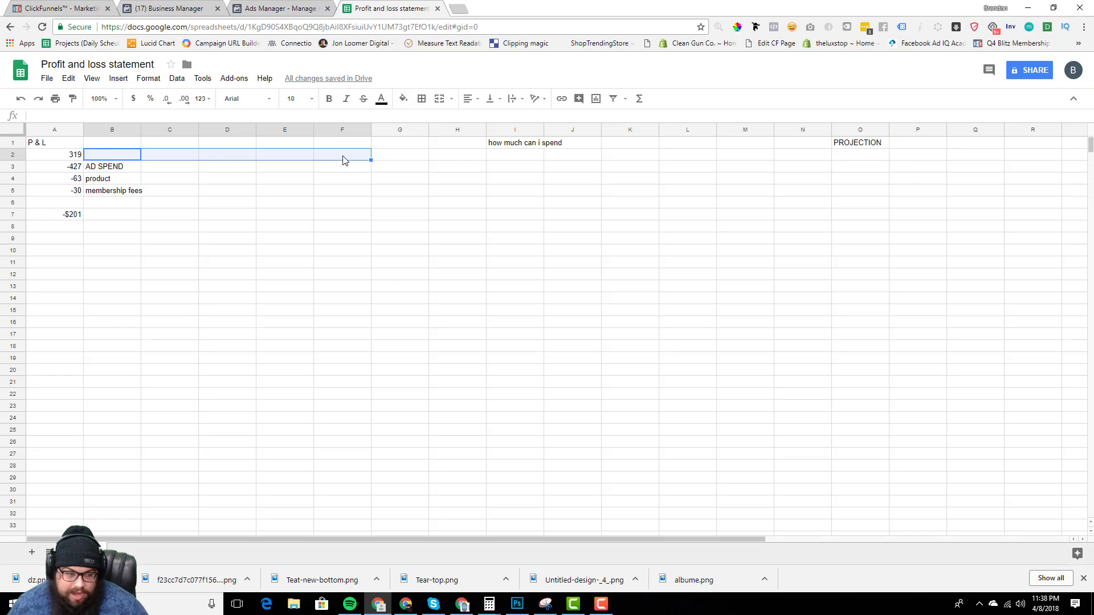
click(73, 219)
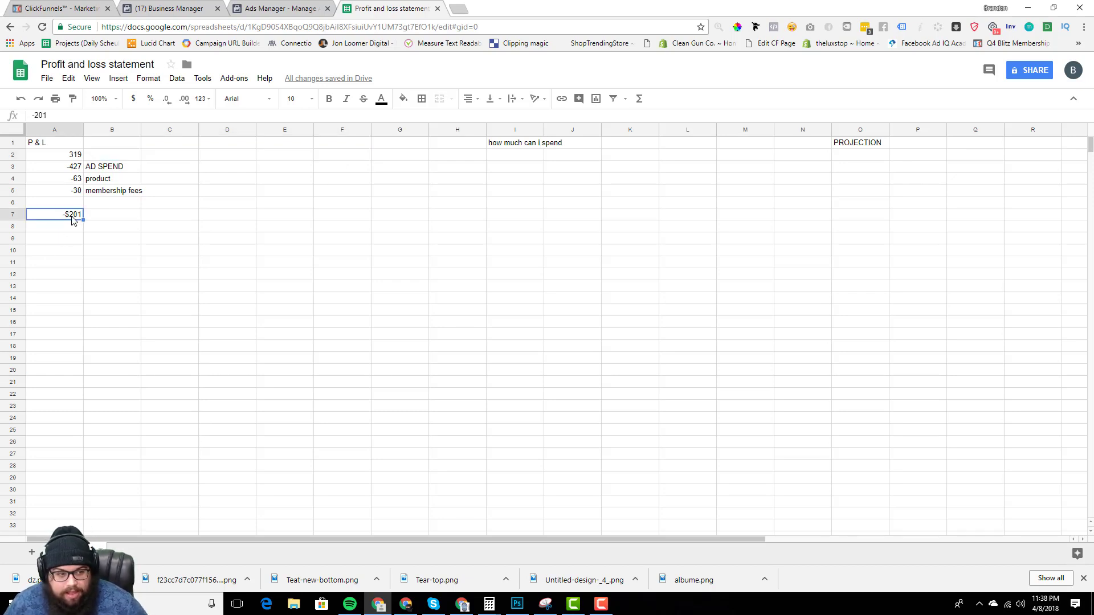
drag(73, 219, 83, 235)
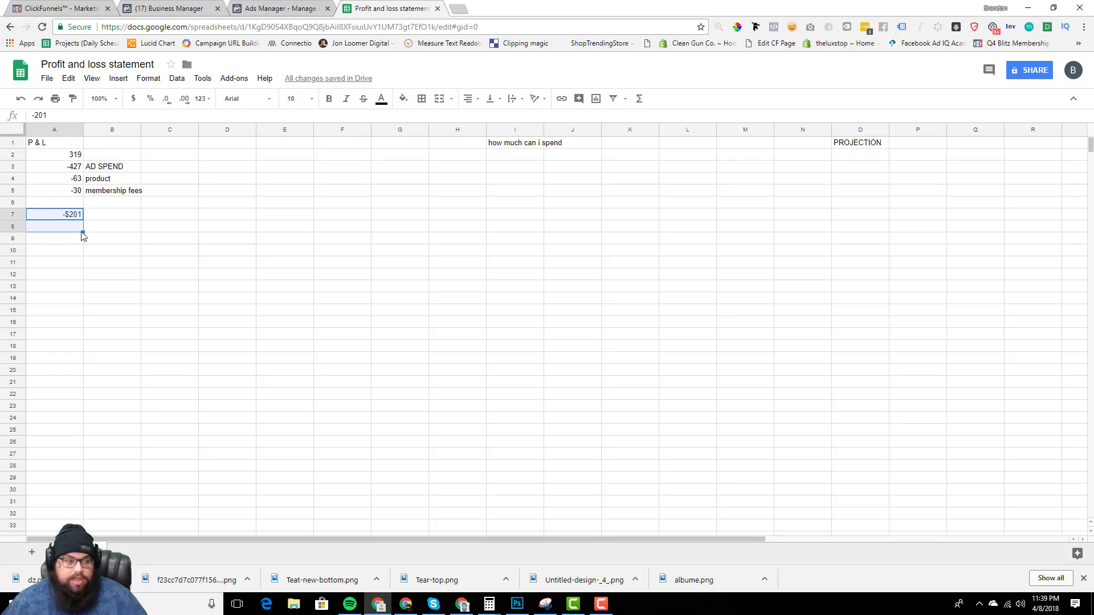
click(71, 261)
drag(66, 217, 67, 232)
click(66, 229)
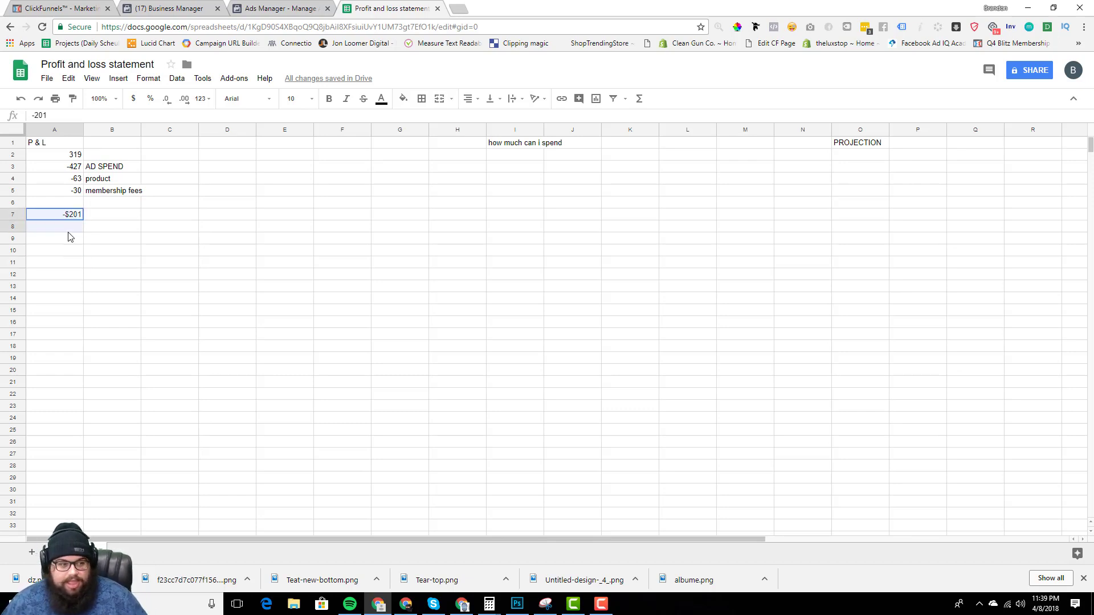
click(69, 253)
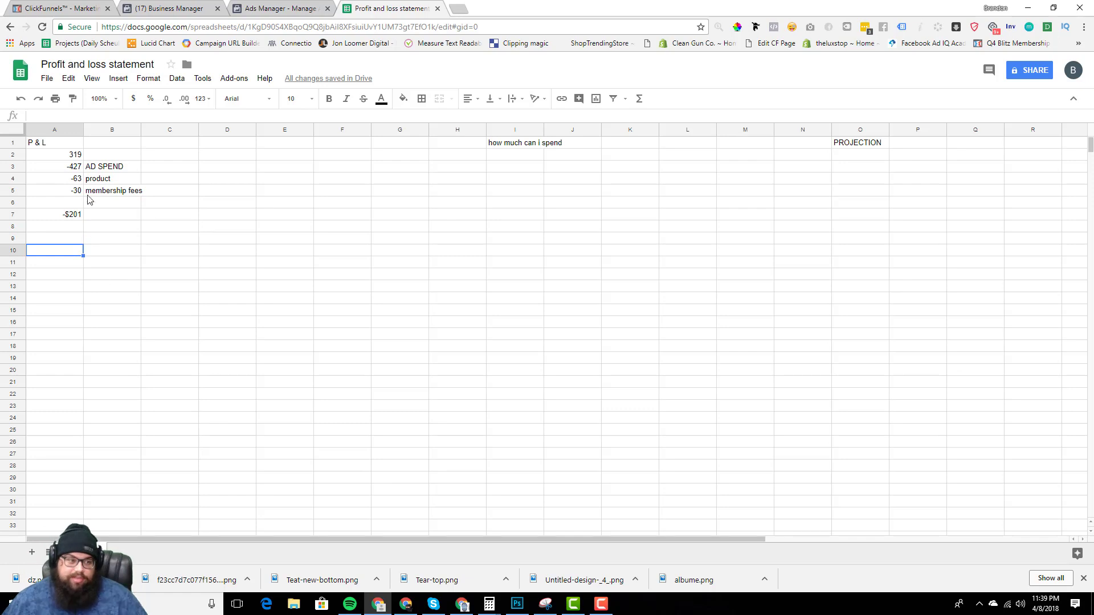
drag(79, 155, 78, 216)
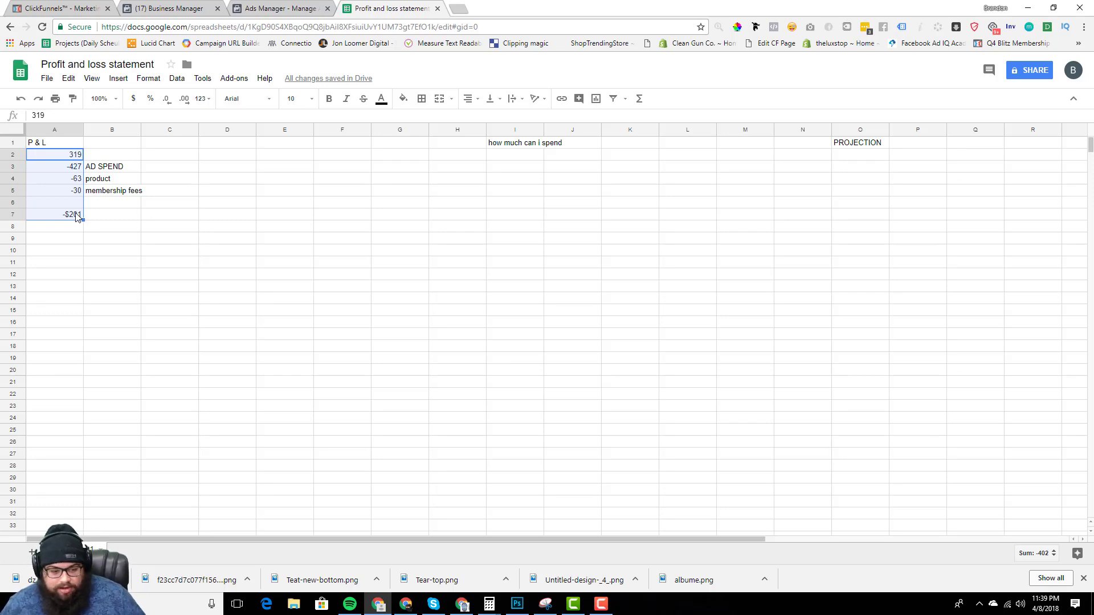
click(93, 228)
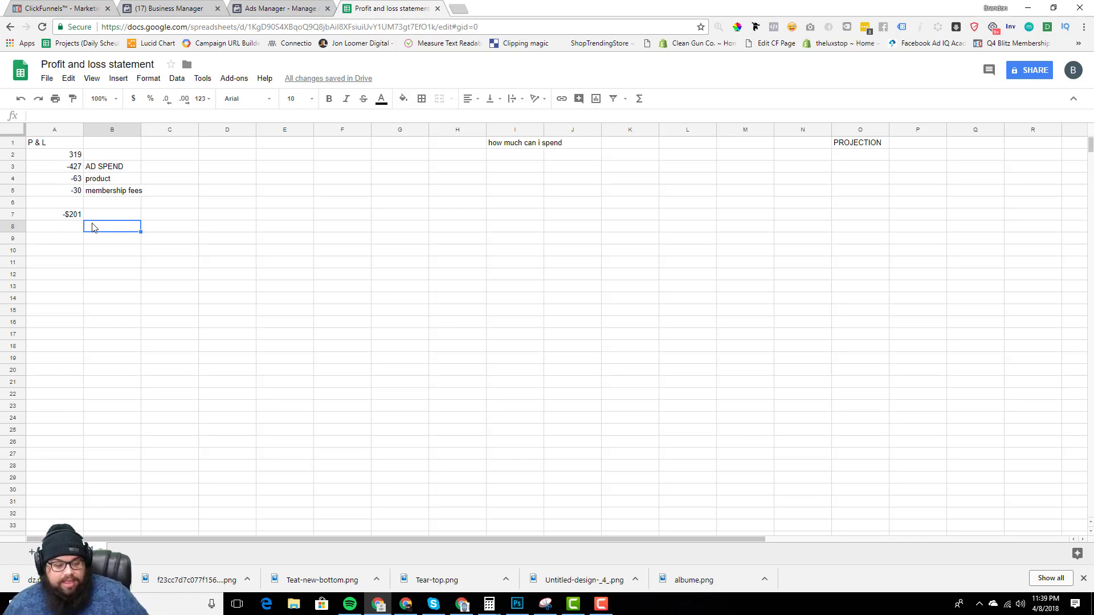
click(111, 156)
drag(77, 155, 80, 221)
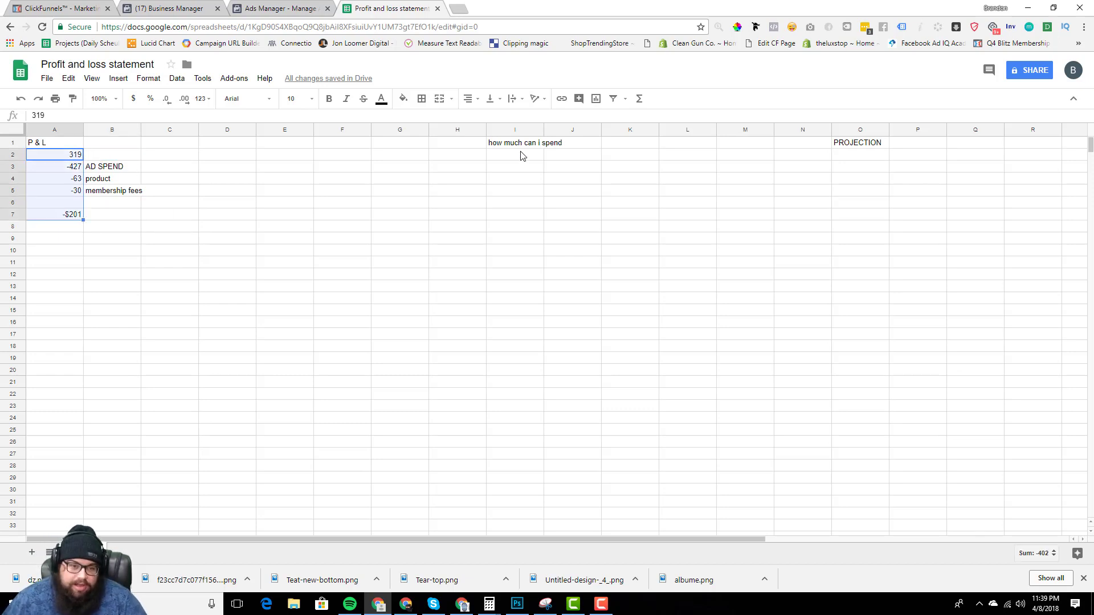
Look at the empty area under "how much can i spend" and examine the funnel's average cart value in ClickFunnels.
drag(518, 153, 525, 230)
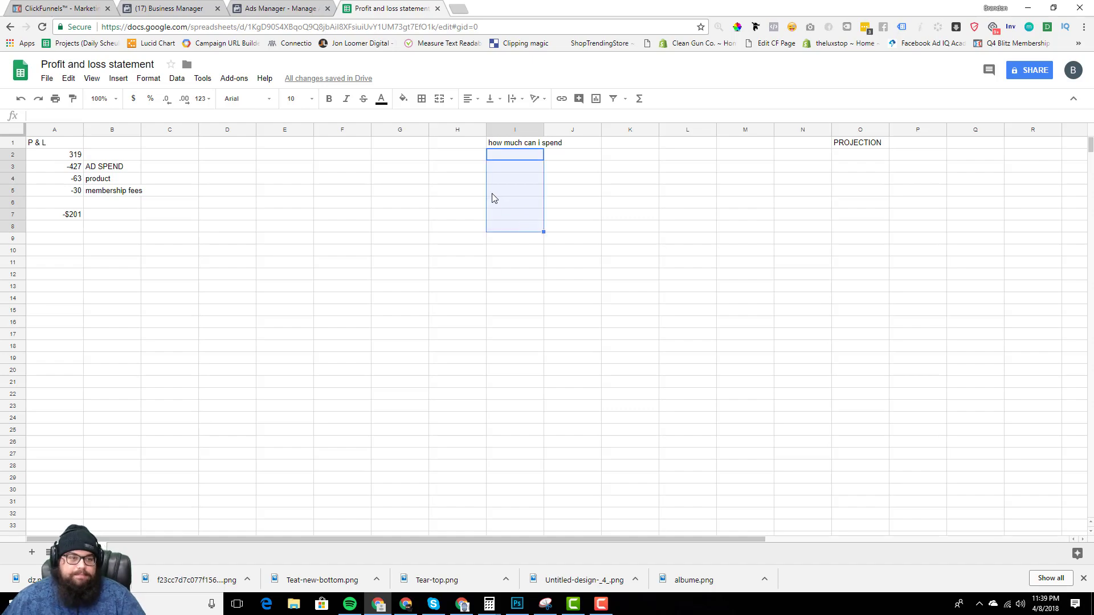
click(77, 9)
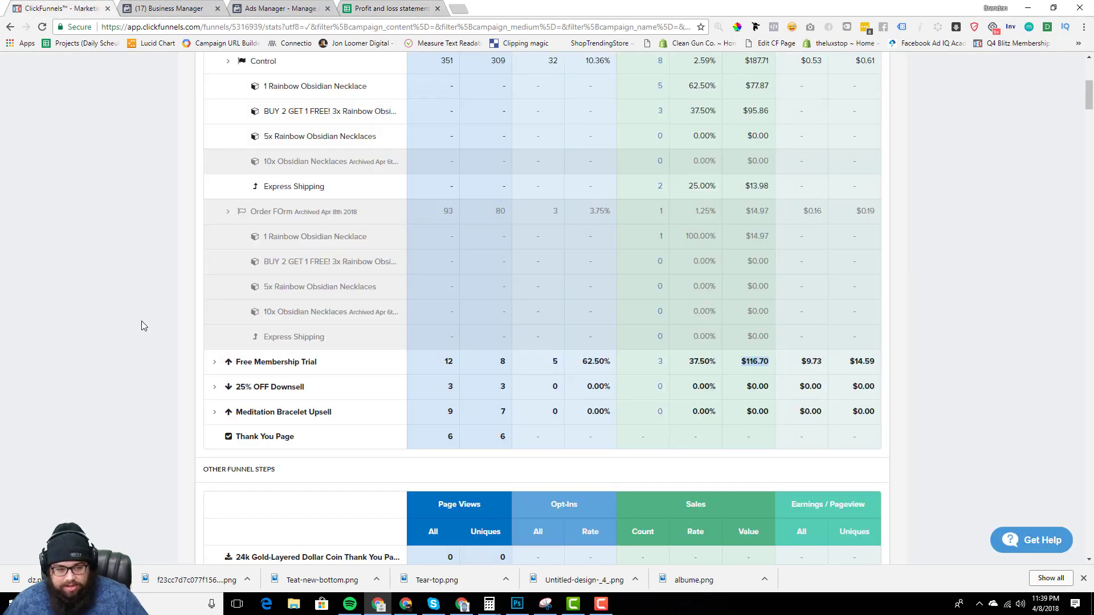
scroll(141, 320, up, 2)
scroll(139, 316, up, 2)
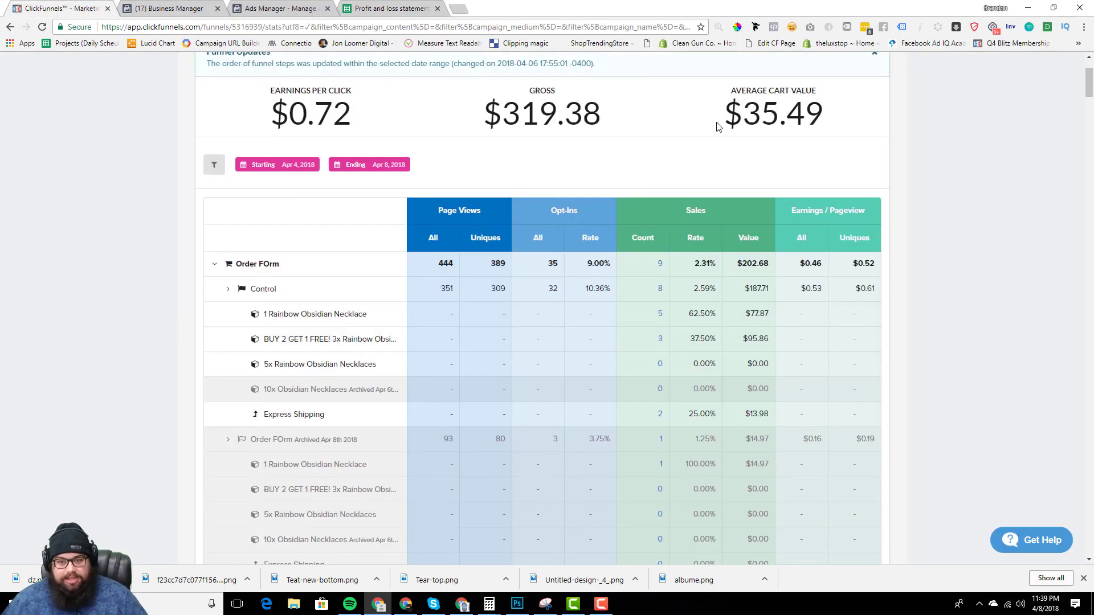
drag(717, 123, 845, 125)
click(844, 125)
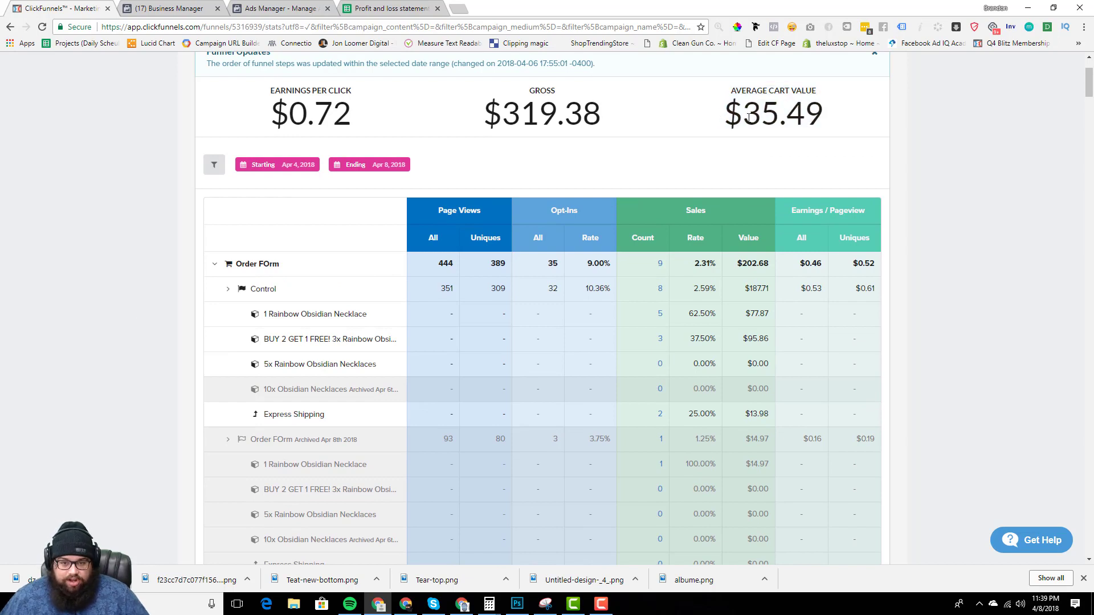
drag(722, 96, 896, 127)
click(897, 126)
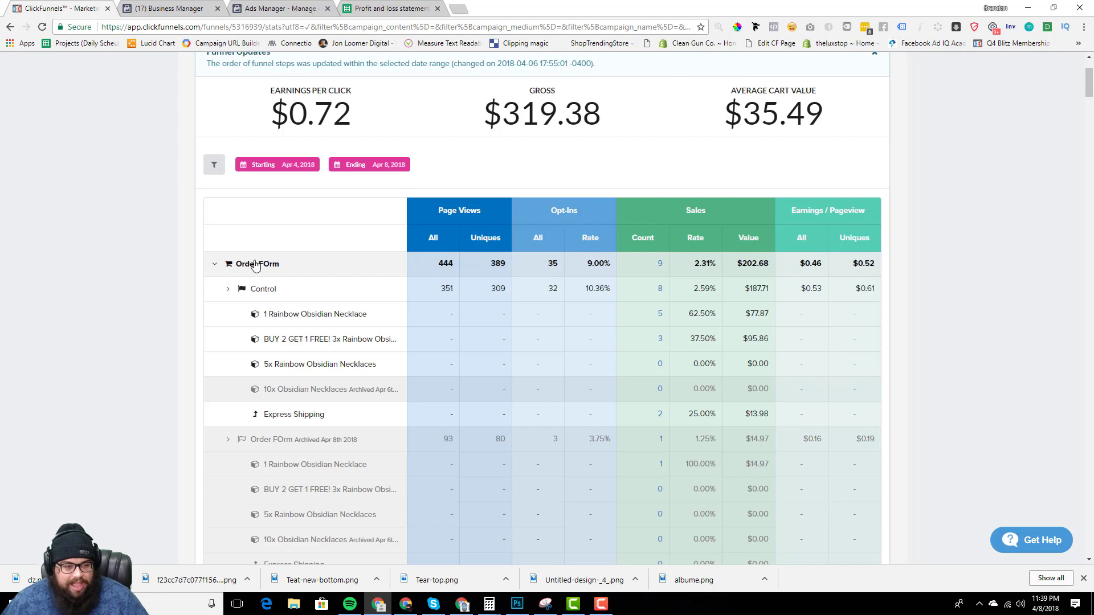
Return to the profit and loss sheet and label cell I2 "front end" under "how much can i spend".
click(355, 10)
click(517, 158)
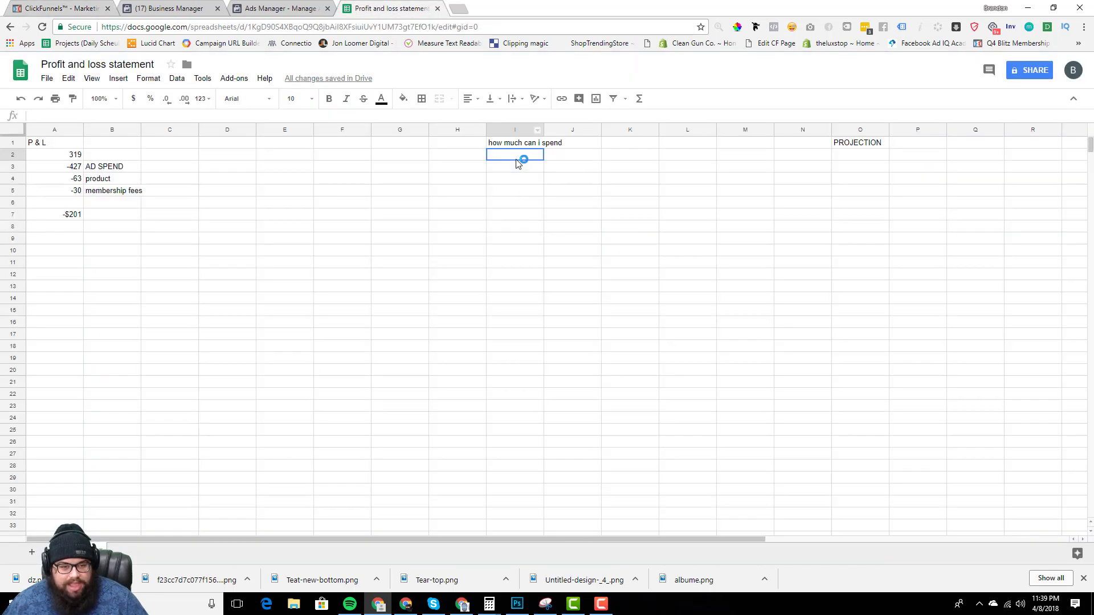
text(fron)
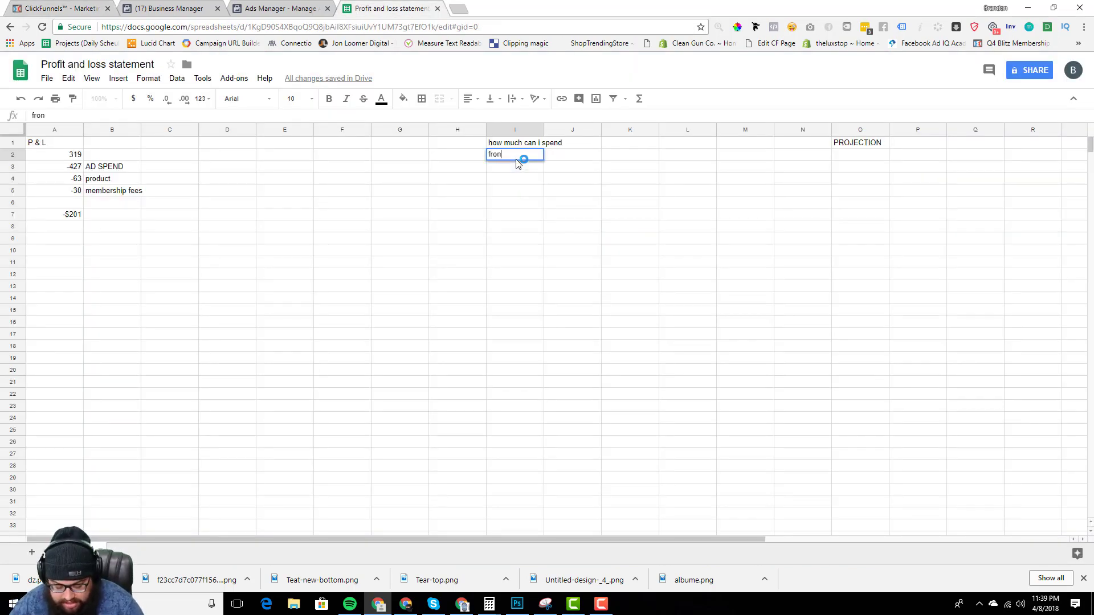
text(t end)
key(Return)
Label cell I5 "with membership" below the "front end" label.
key(Right)
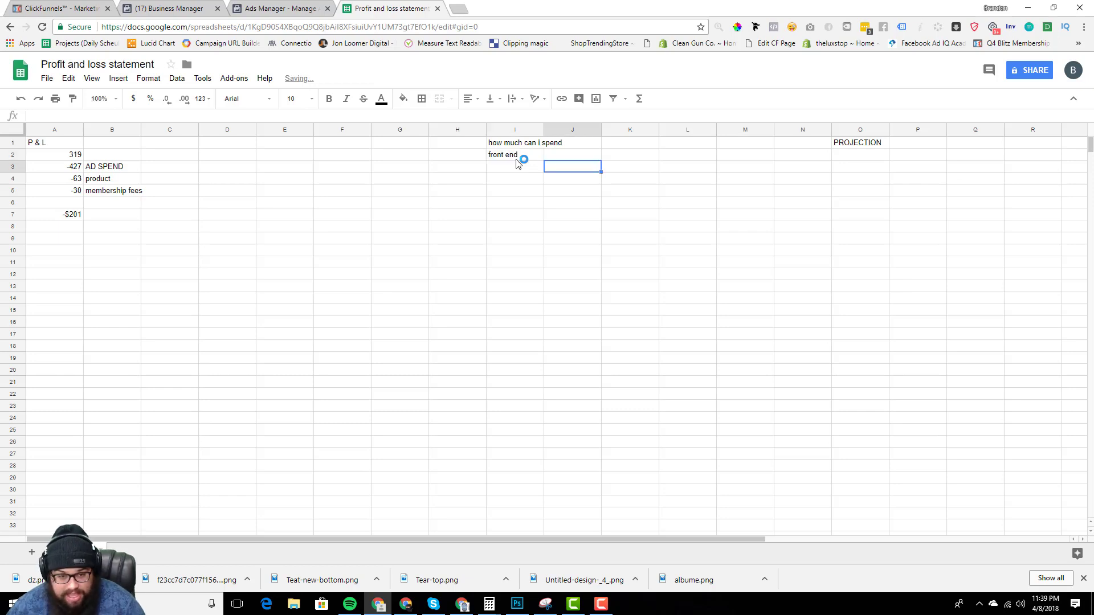
key(Down)
key(Left)
key(Down)
text(wi)
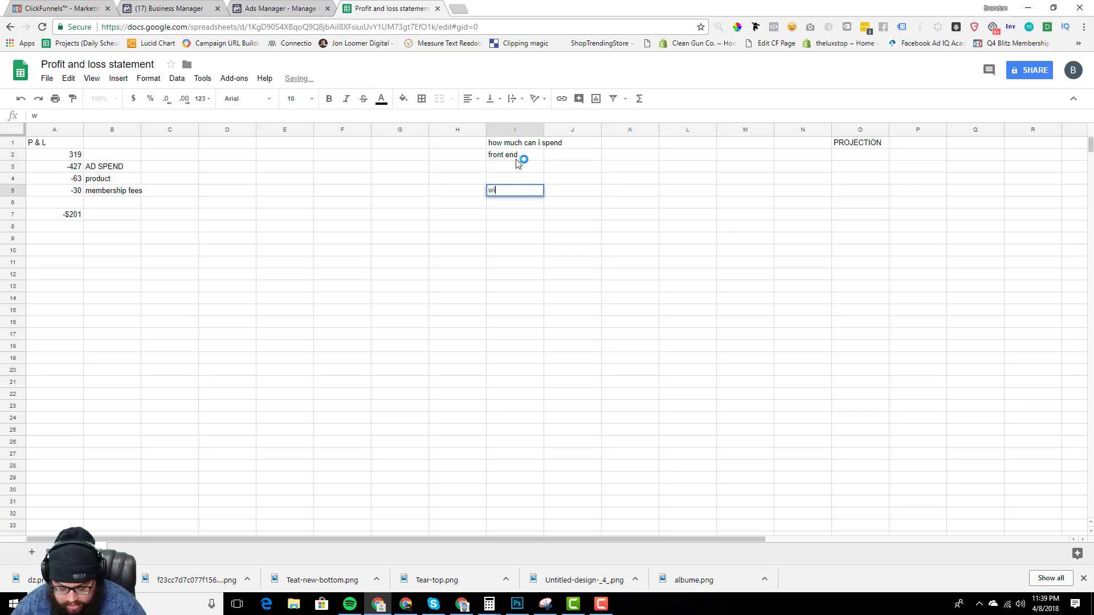
text(th membership)
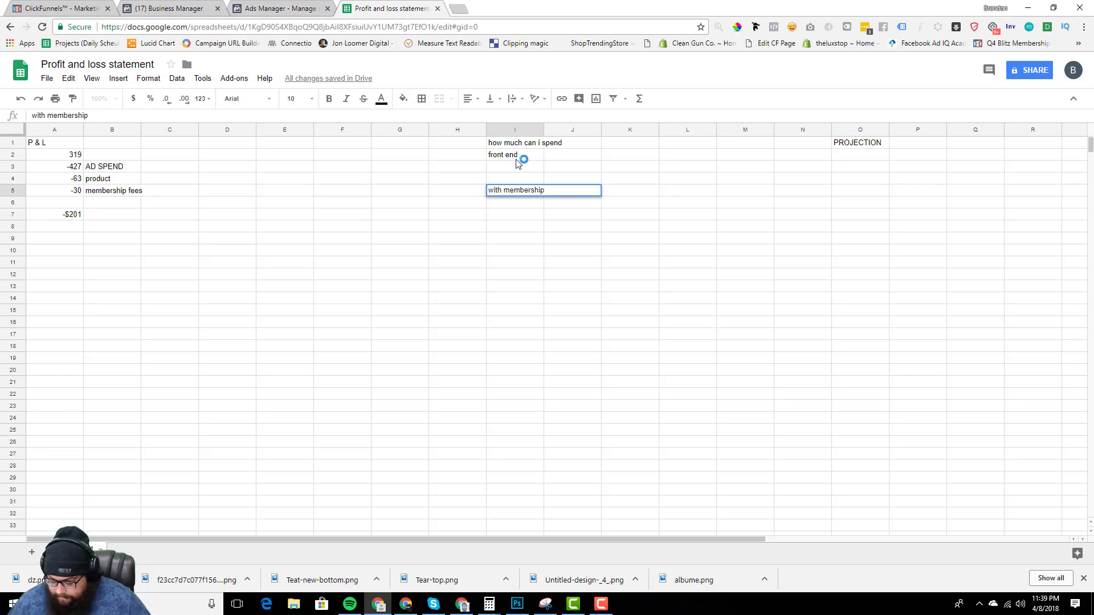
key(Return)
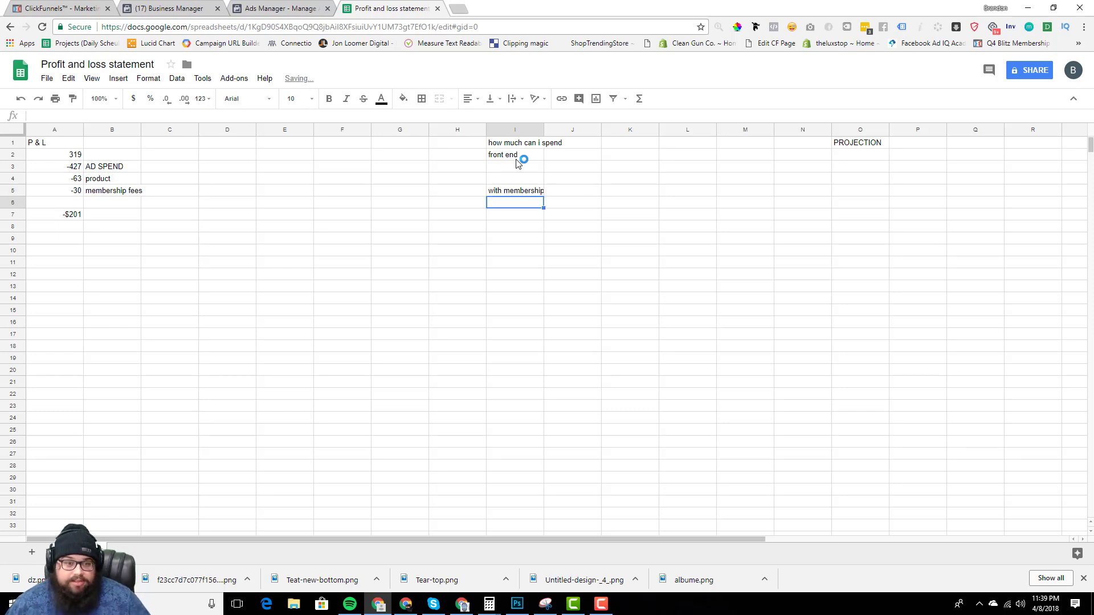
Move the "with membership" label from cell I5 down to cell I9.
click(519, 164)
key(Down)
key(Down)
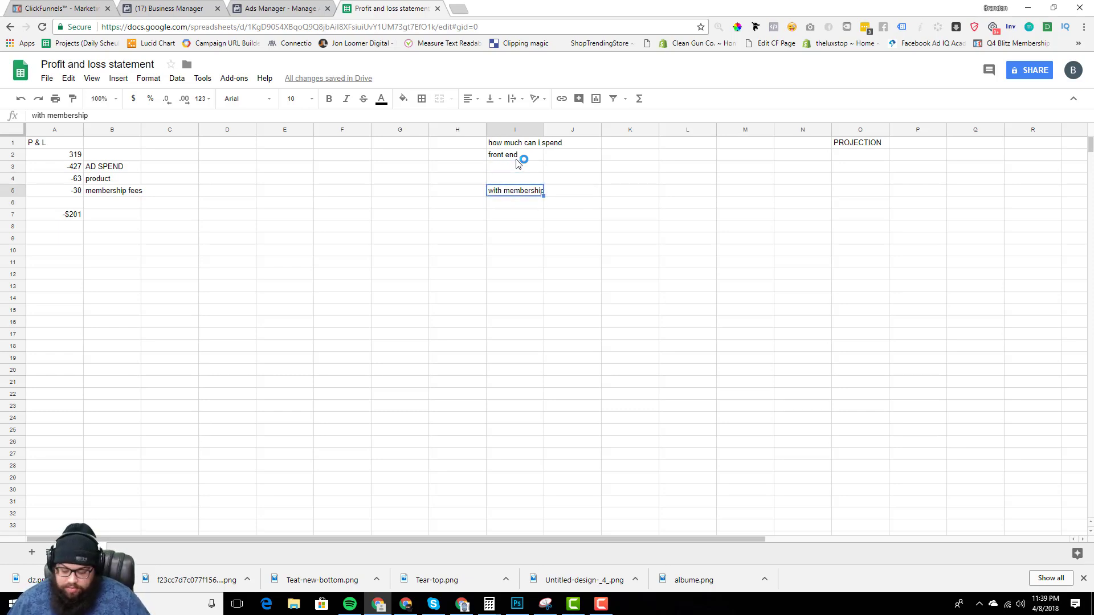
key(ctrl+c)
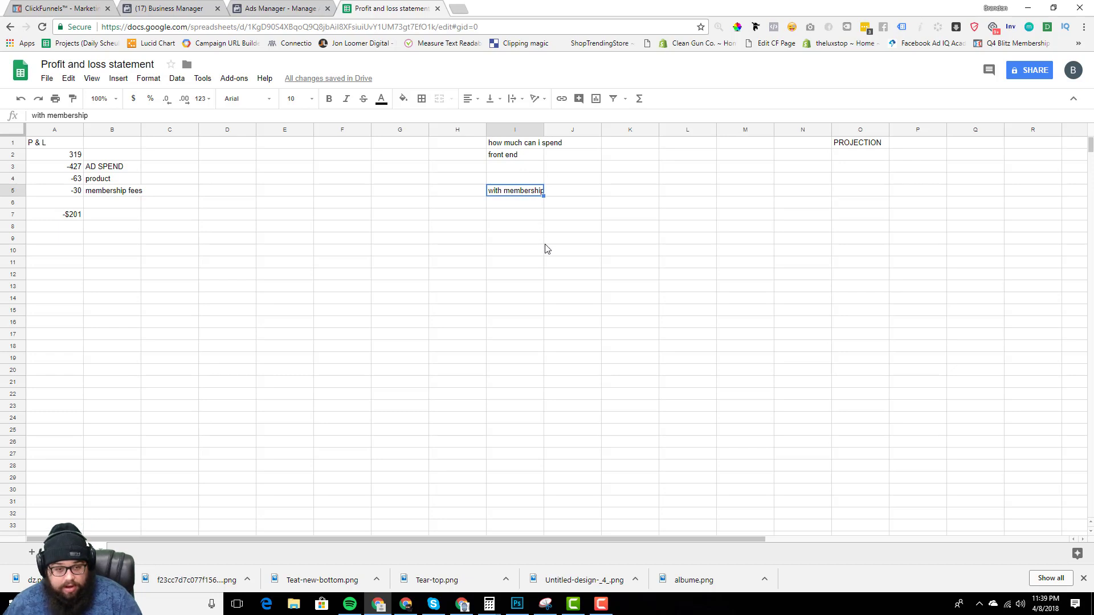
click(525, 238)
key(ctrl+v)
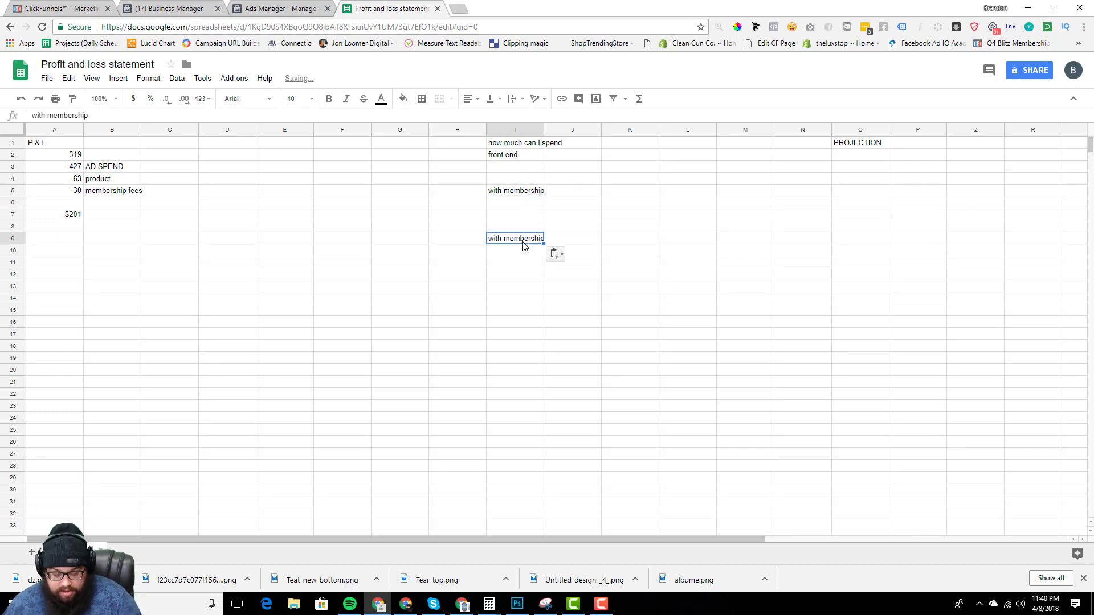
click(528, 192)
key(Delete)
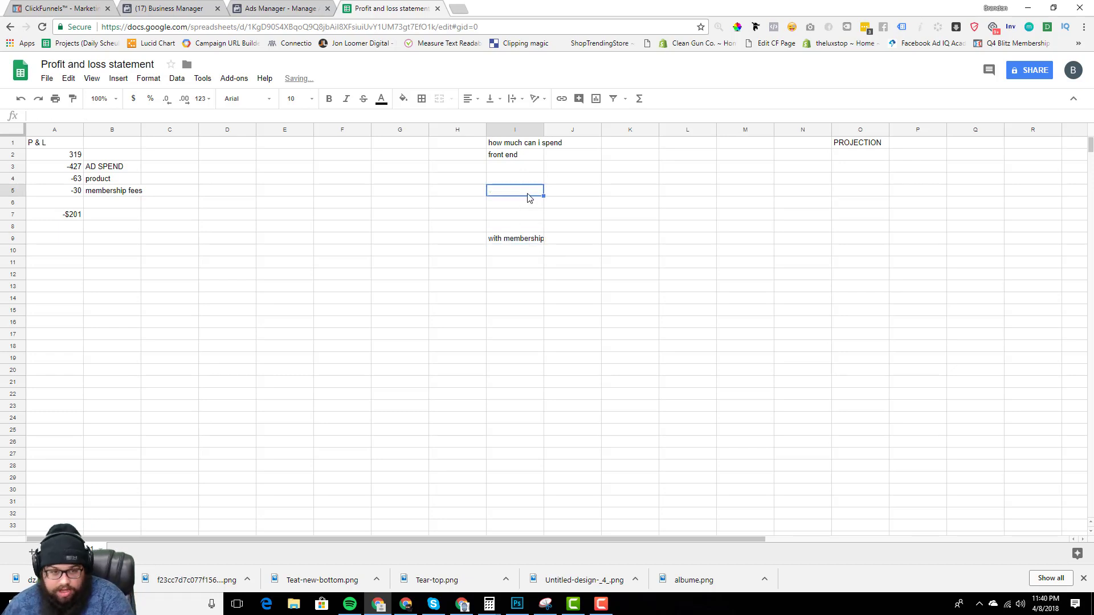
click(515, 167)
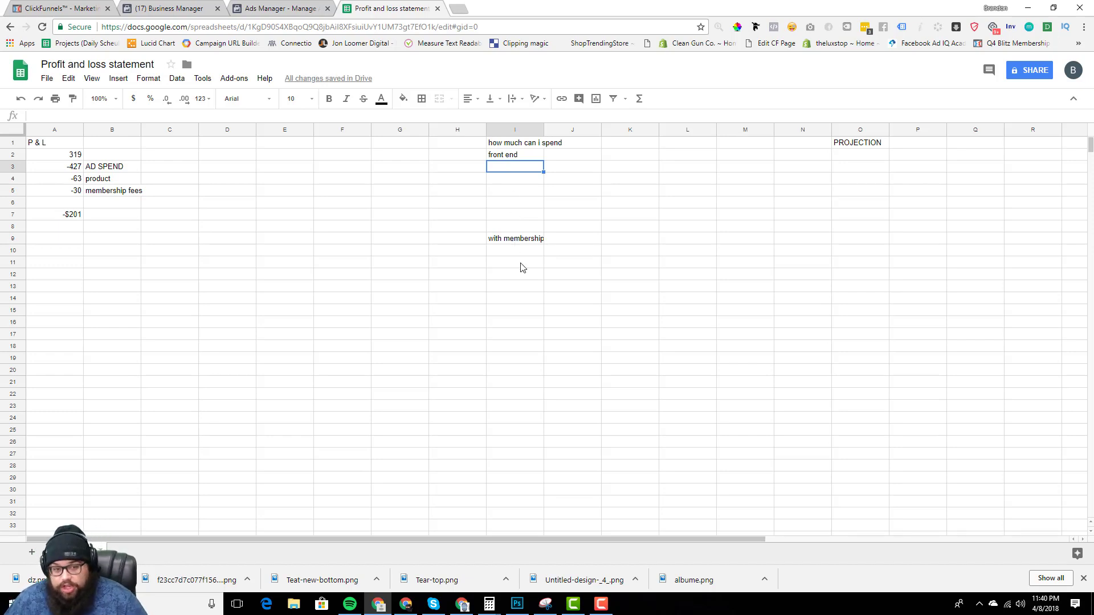
drag(514, 242, 508, 160)
click(508, 160)
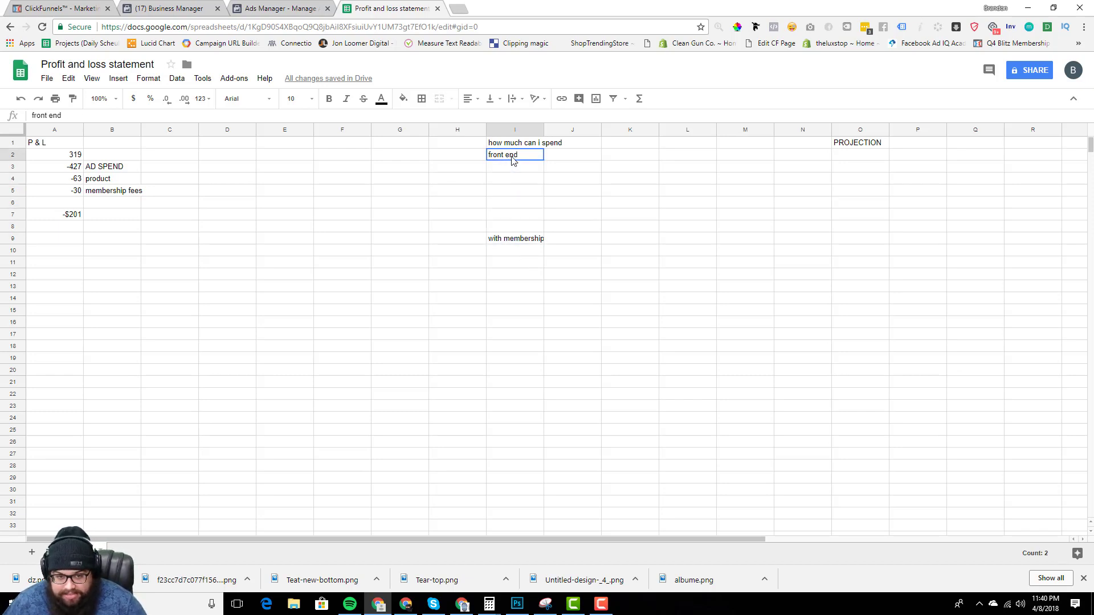
mouse_move(519, 240)
mouse_down()
mouse_move(517, 227)
mouse_move(509, 240)
mouse_up()
click(509, 252)
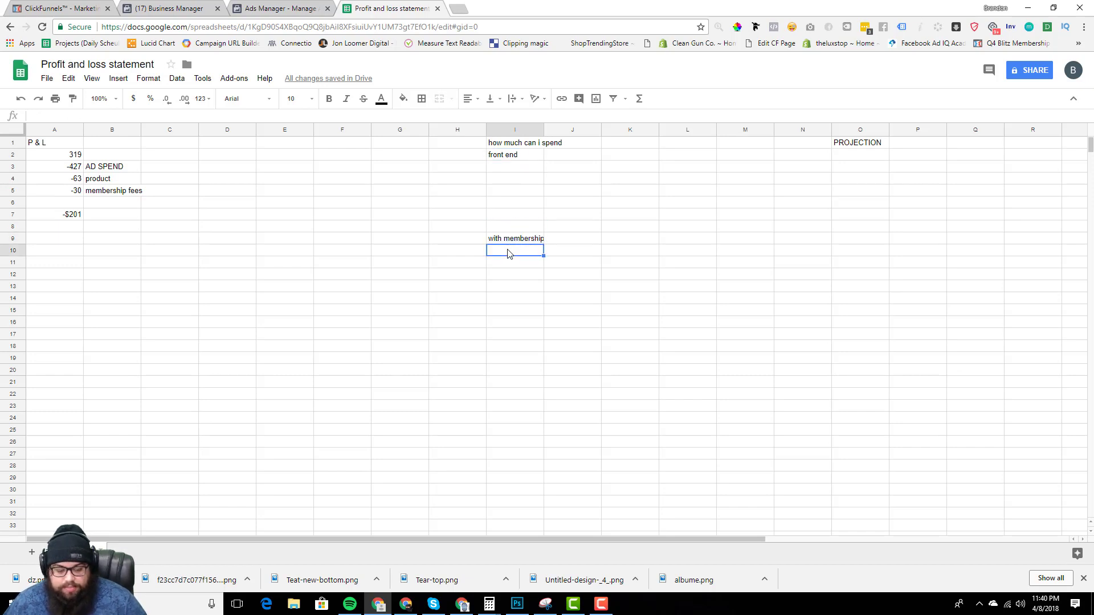
Examine the average cart value in ClickFunnels and collapse the Order Form breakdown to view the sales of each funnel step.
click(73, 9)
drag(721, 109, 832, 120)
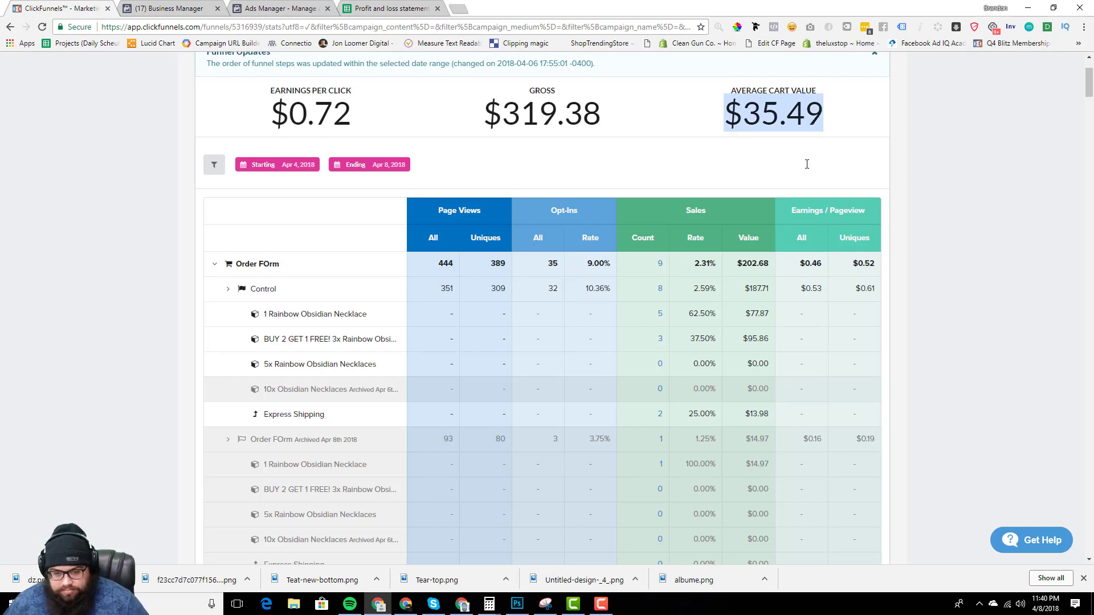
click(216, 264)
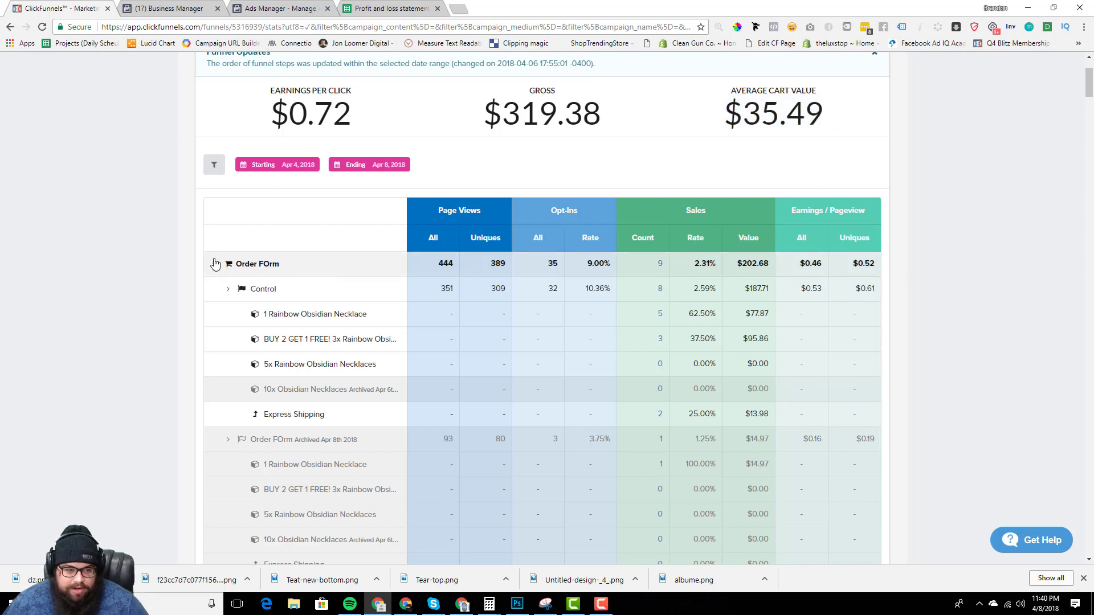
click(215, 263)
click(215, 263)
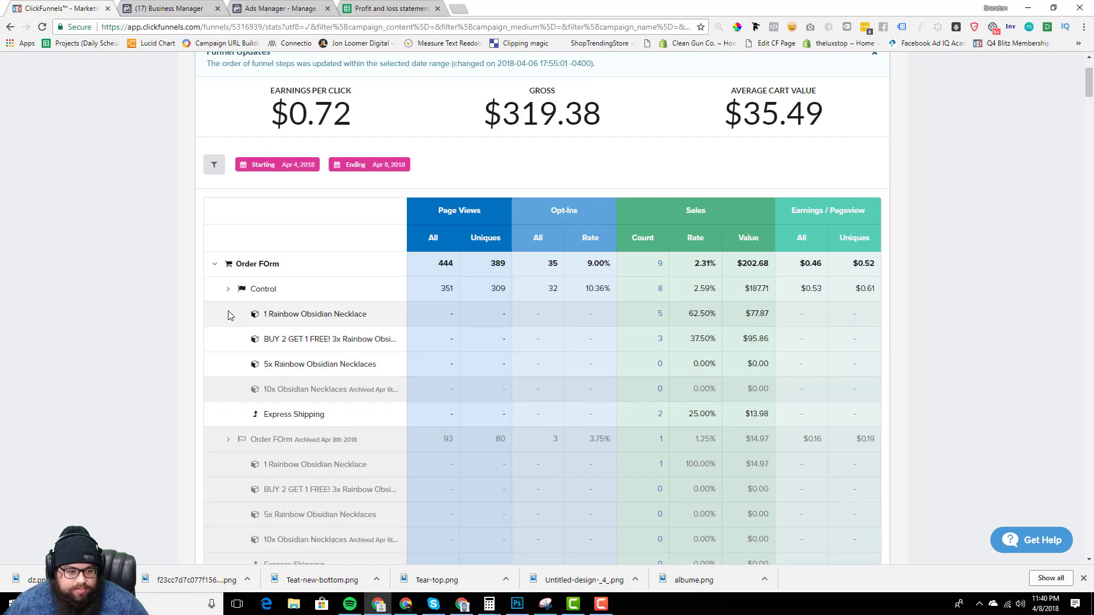
click(215, 266)
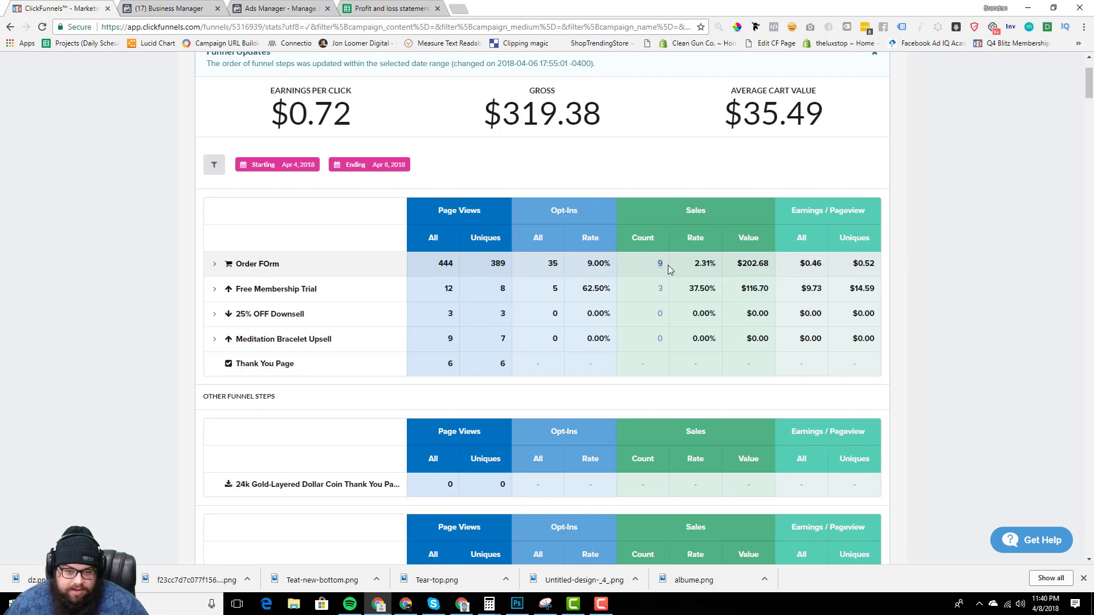
Open Calculator and work out the average front-end order value by dividing the Order Form sales of 202.68 by 9.
click(489, 604)
drag(594, 28, 275, 0)
click(1054, 7)
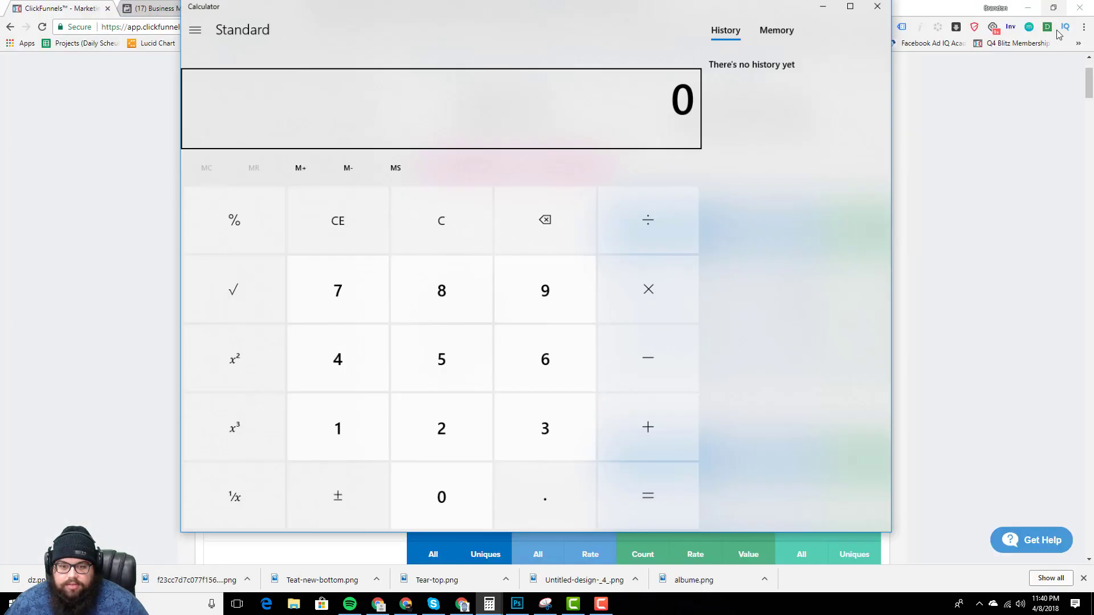
drag(629, 30, 295, 16)
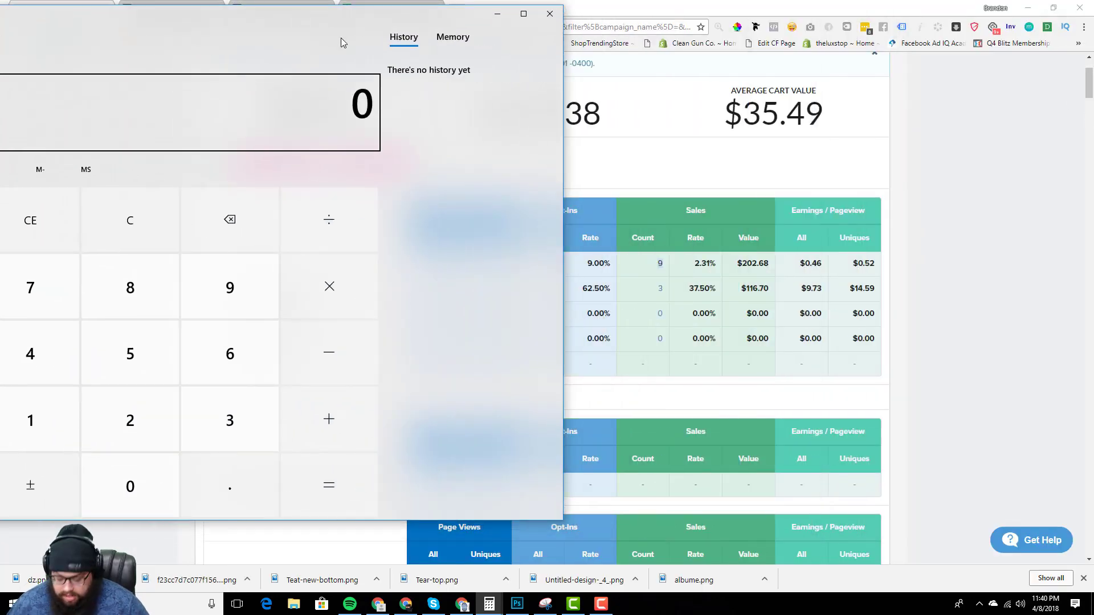
text(202.68 ÷ )
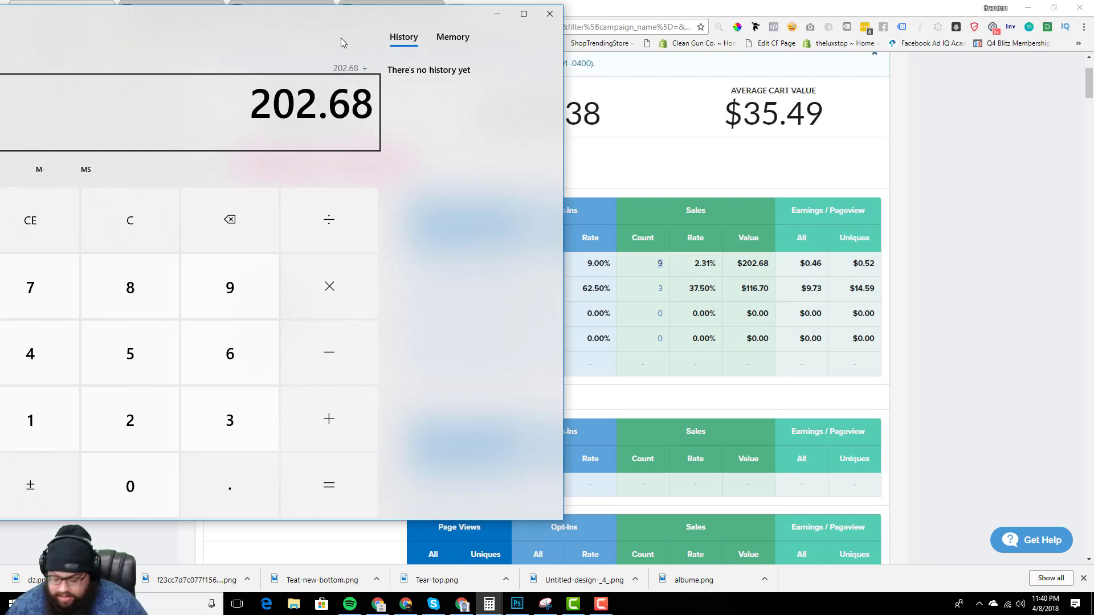
text(9)
key(Return)
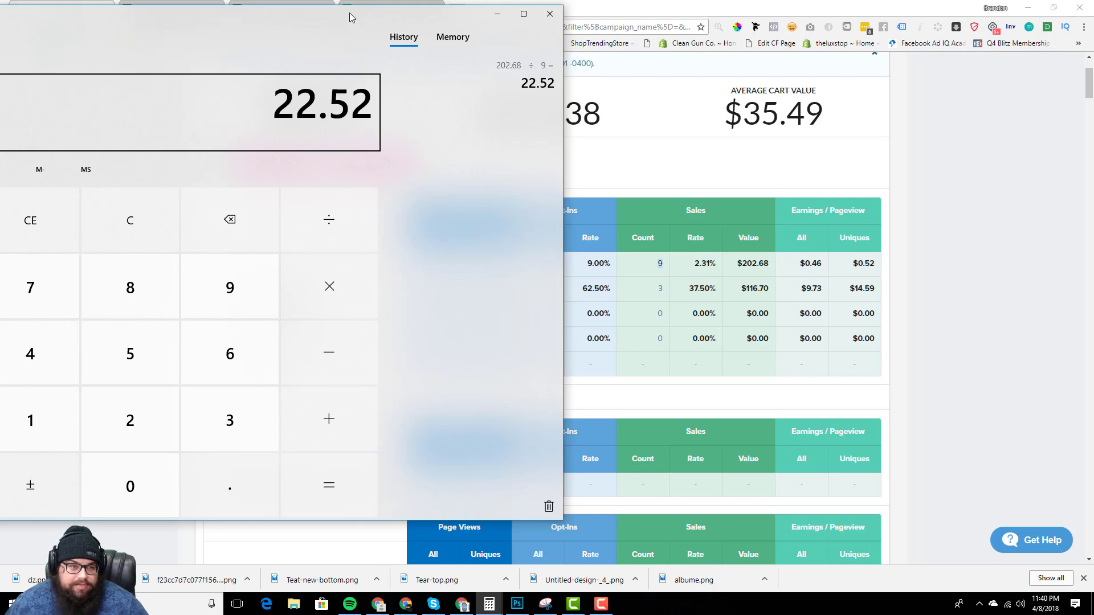
drag(350, 17, 403, 21)
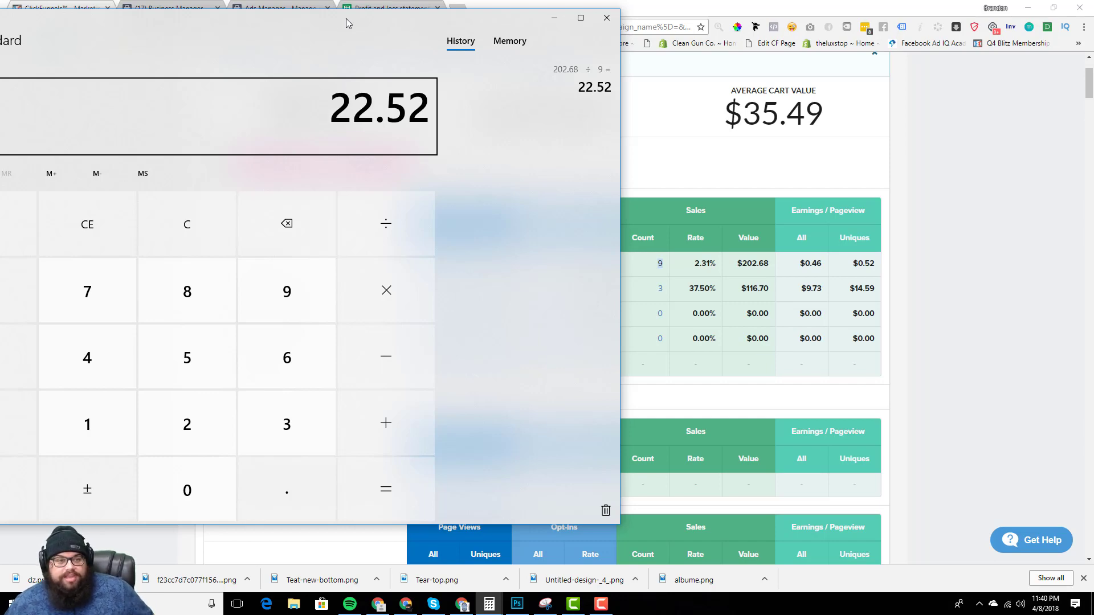
Return to the profit and loss sheet and enter 22.52 in cell H3 as the front-end order value.
click(361, 9)
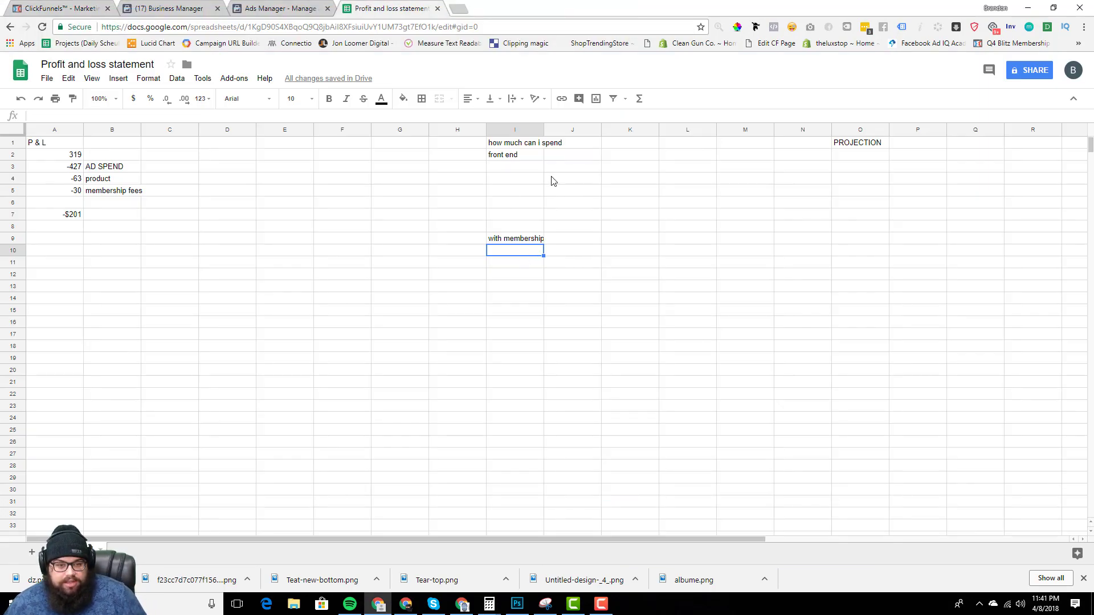
click(449, 168)
text(22.52)
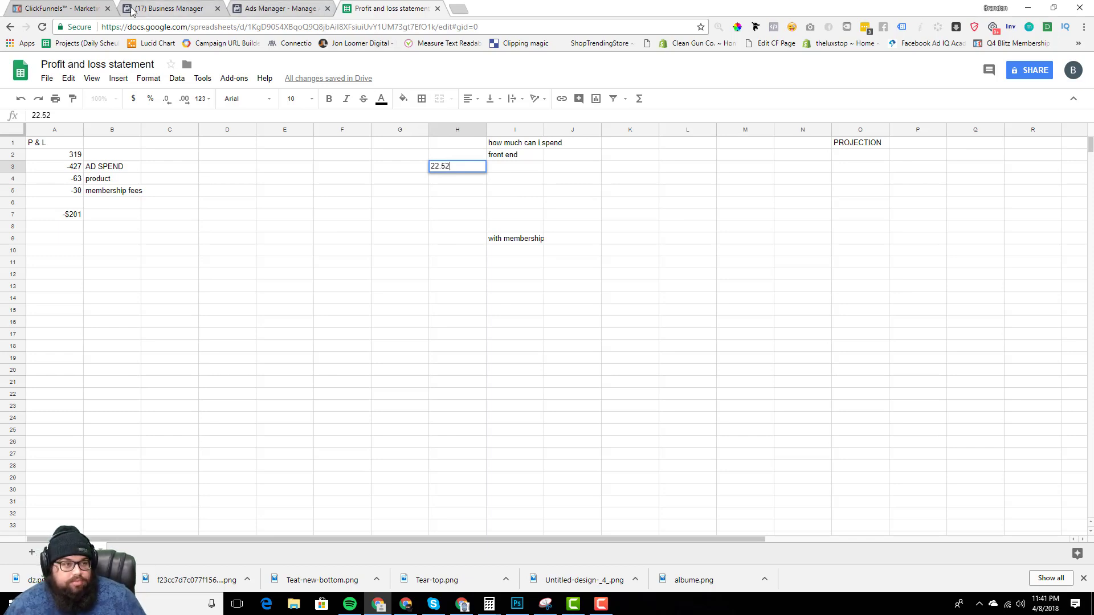
Expand the Order Form in ClickFunnels to examine how many of each necklace offer sold, and go back to the profit and loss sheet.
click(64, 8)
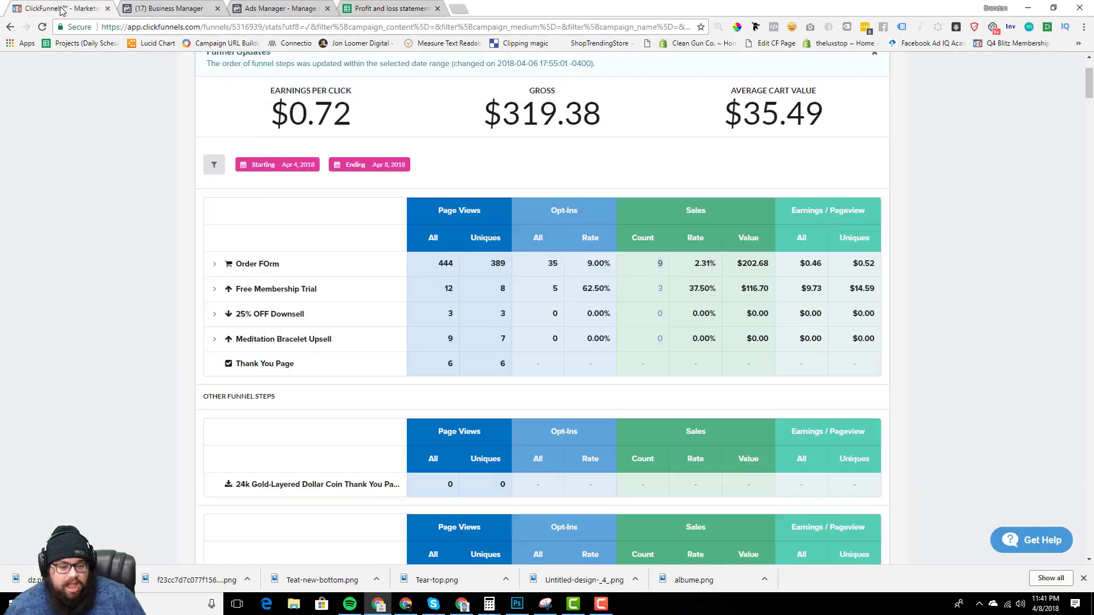
click(215, 264)
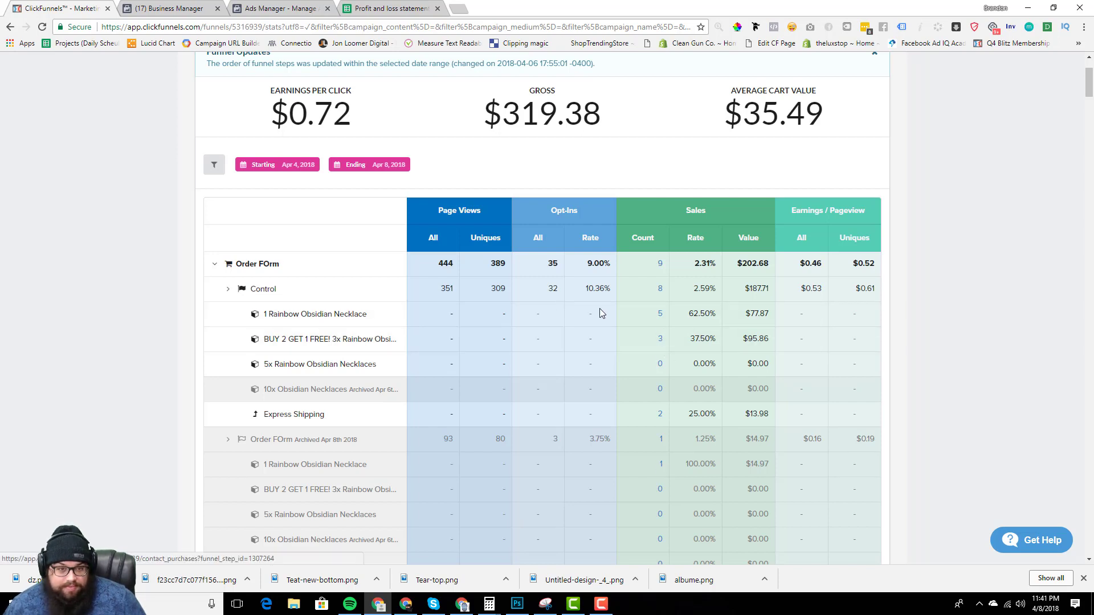
click(388, 9)
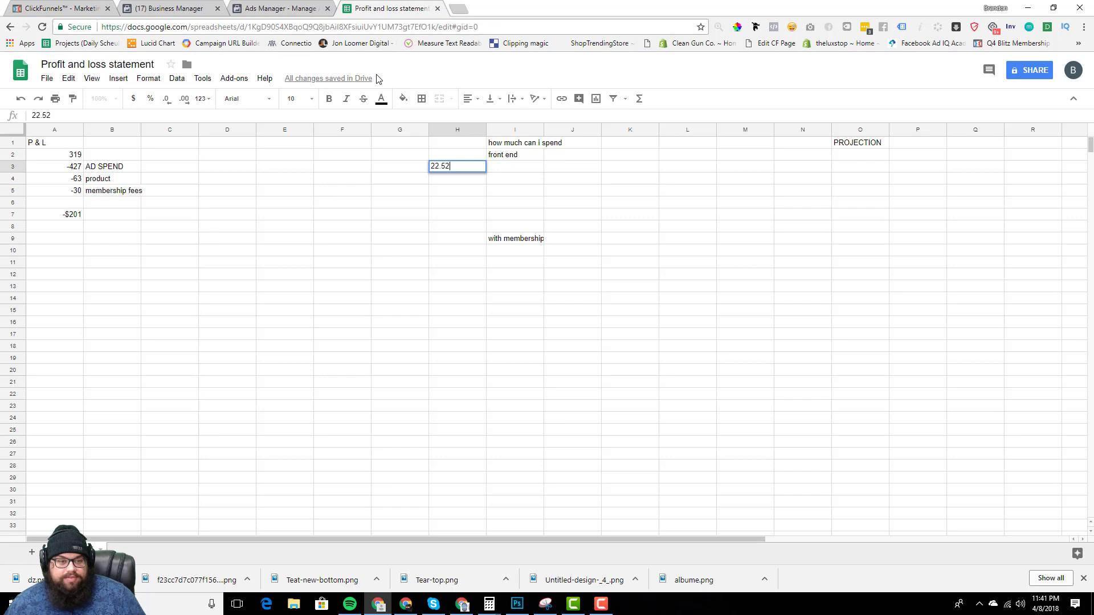
Enter 15 in cell H4, below the front-end order value.
click(450, 182)
text(15)
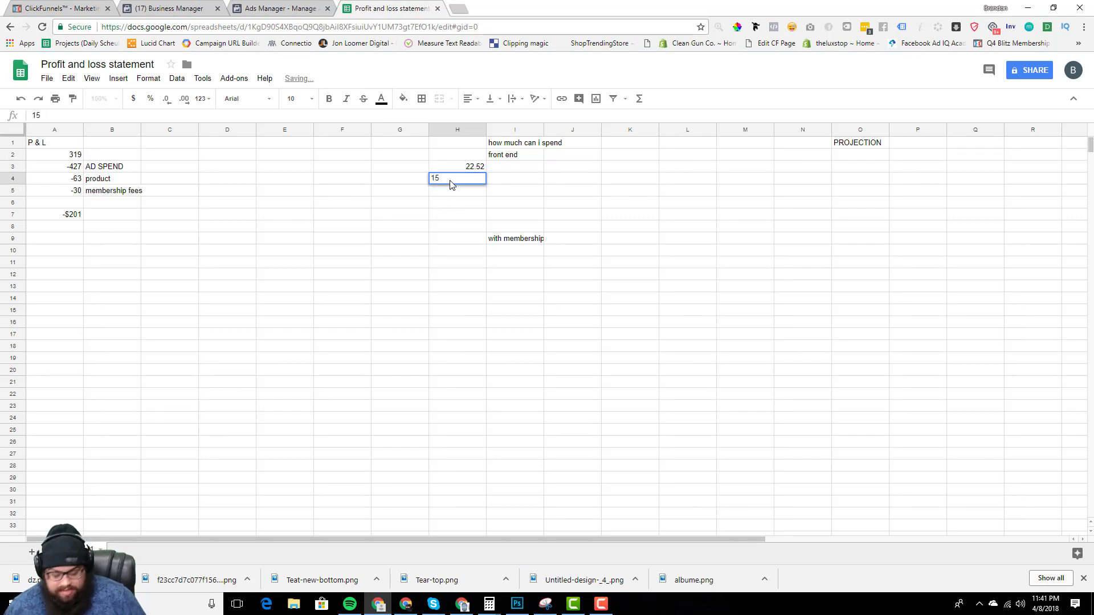
key(Return)
click(460, 182)
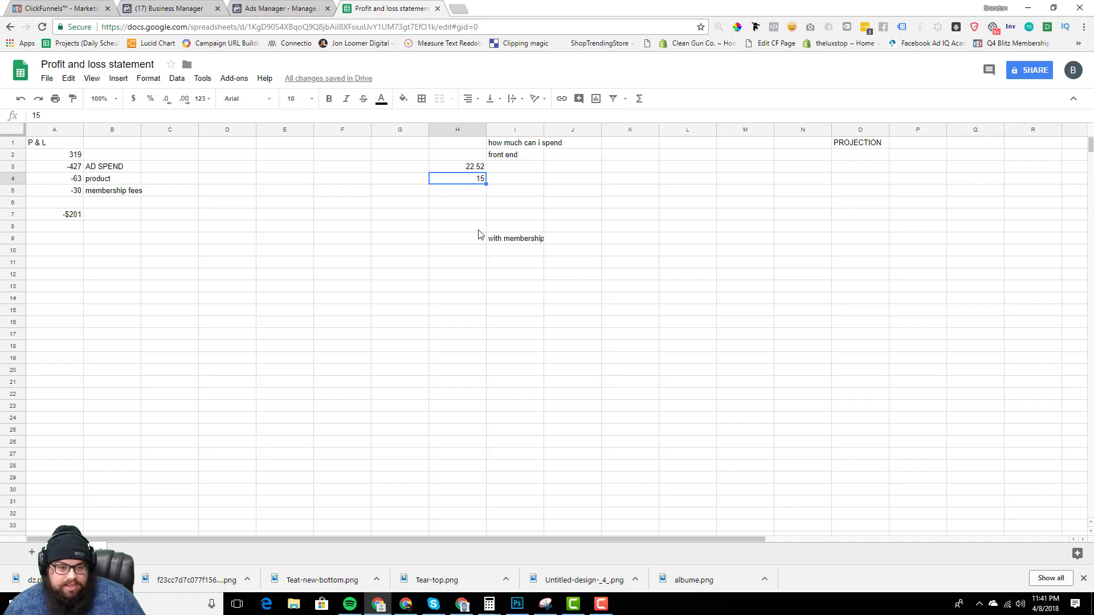
Multiply 15 by 3.5 in Calculator.
click(489, 605)
text(5*3.5)
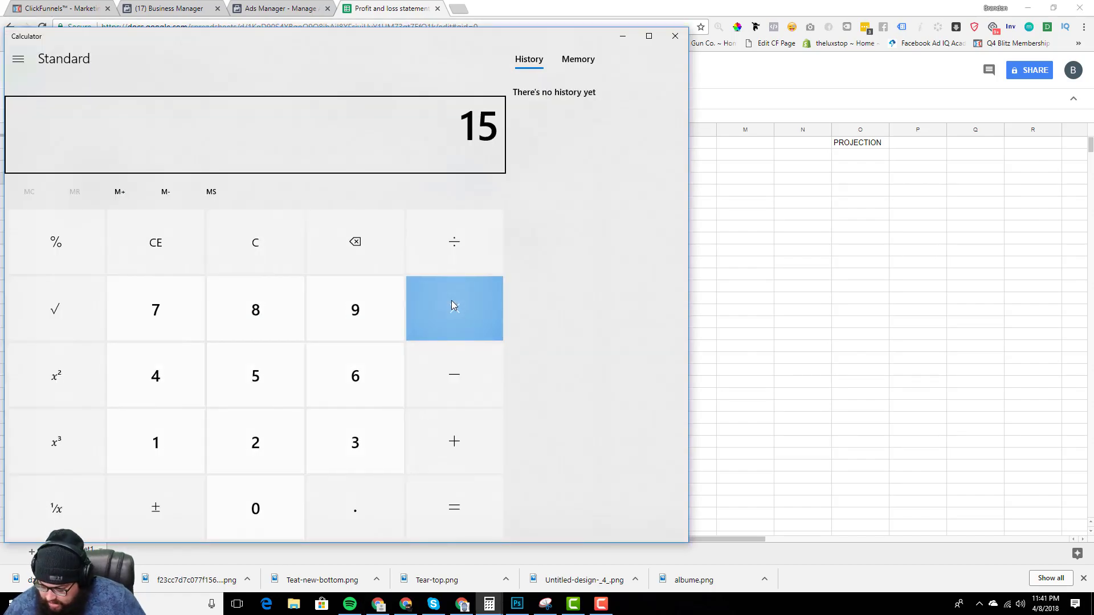
key(Return)
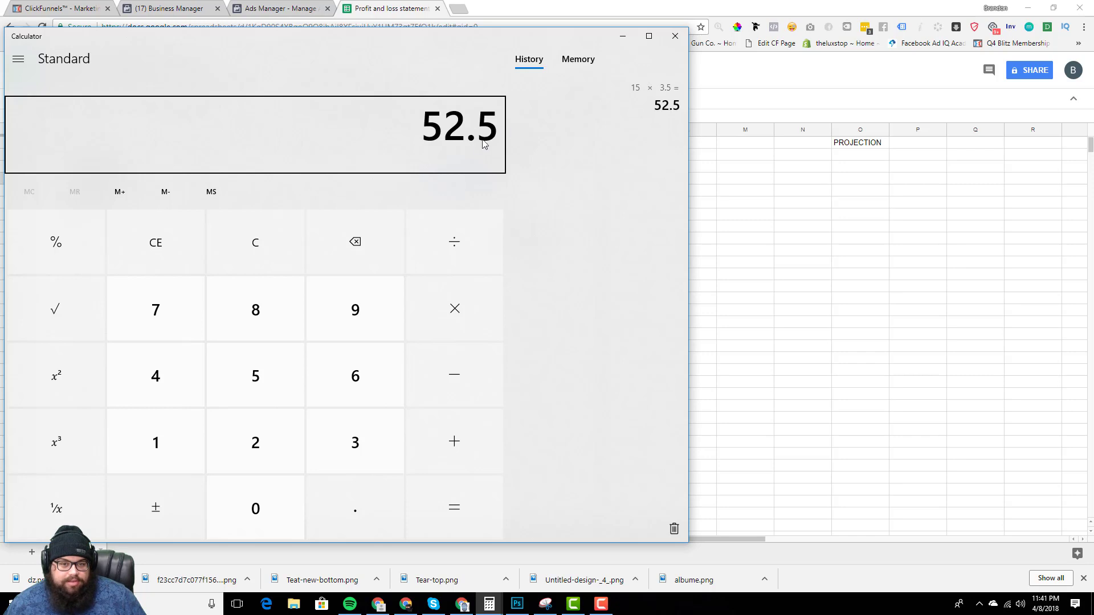
Calculate the product cost per sale as 15 divided by 9, multiplied by 3.5.
text(15)
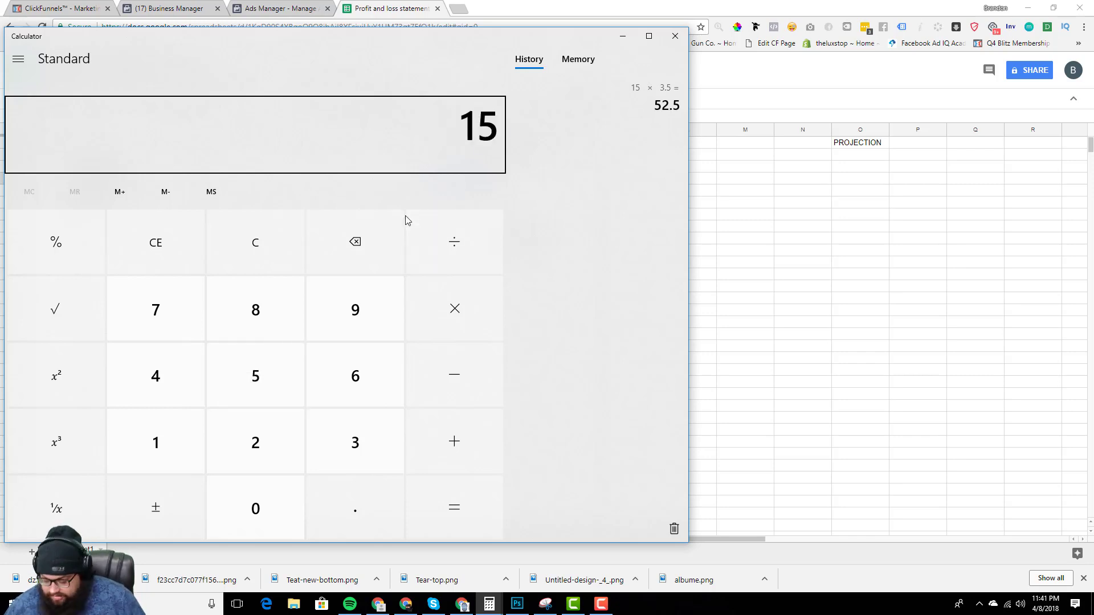
key(slash)
text(9)
key(Return)
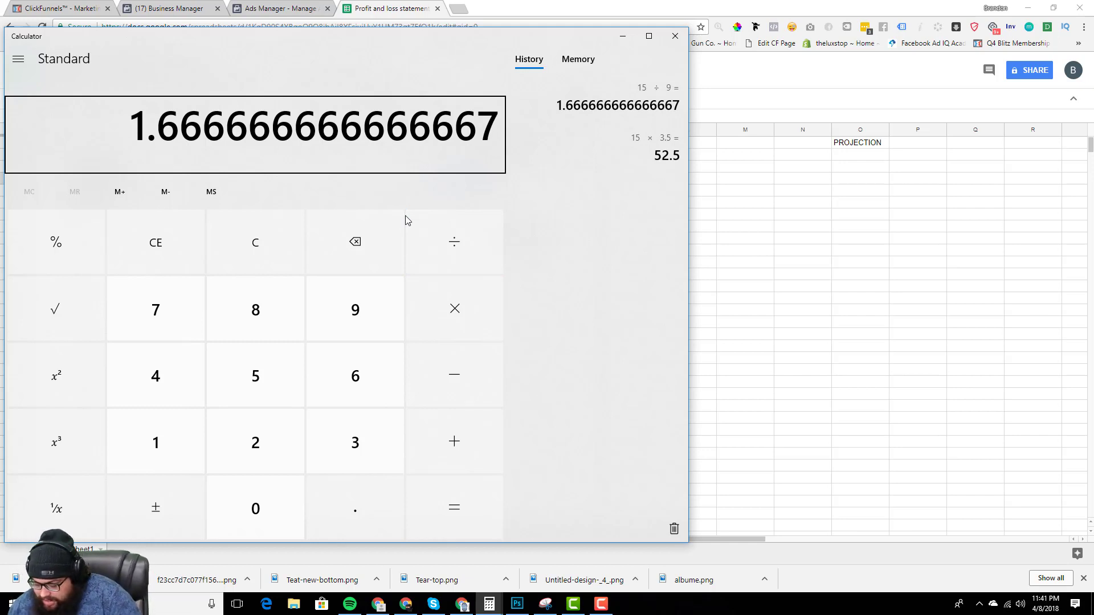
key(asterisk)
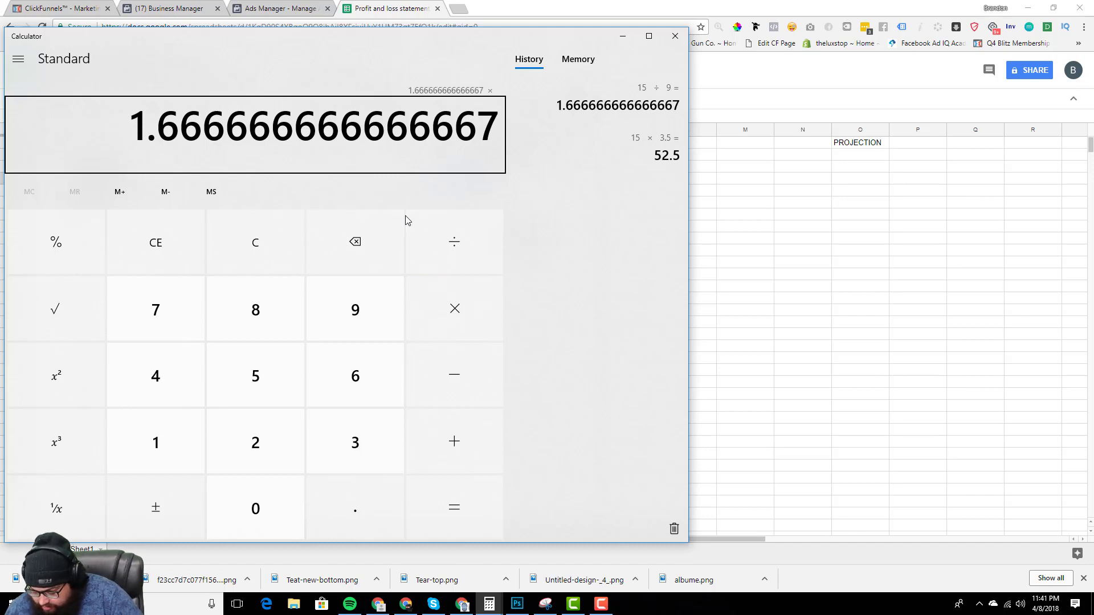
text(3.5)
key(Return)
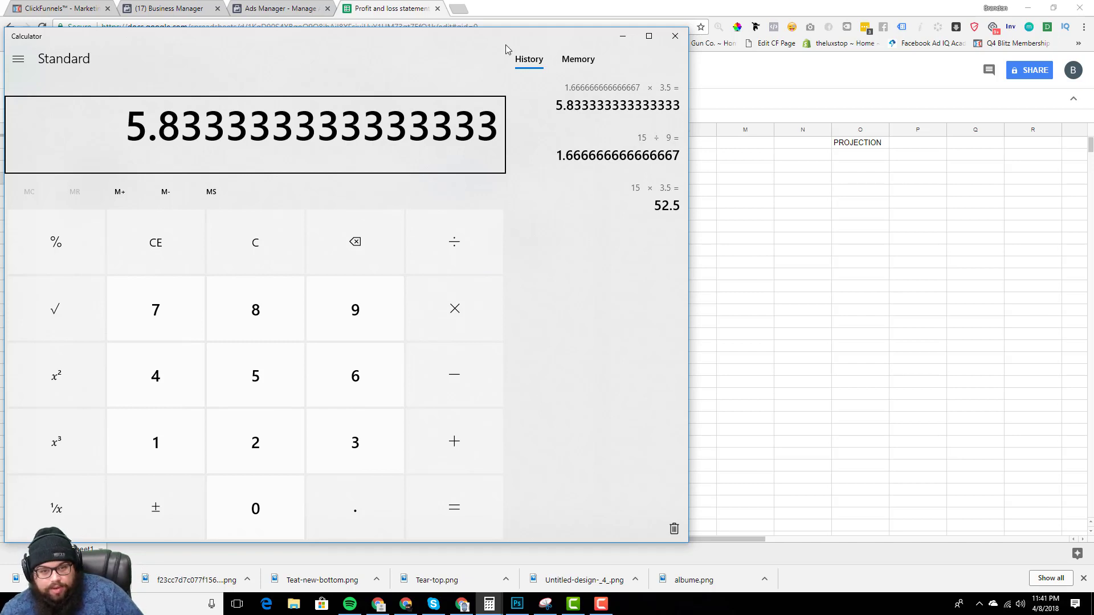
Minimize Calculator and replace the value in cell H4, below the front-end order value, with -5.83.
click(623, 36)
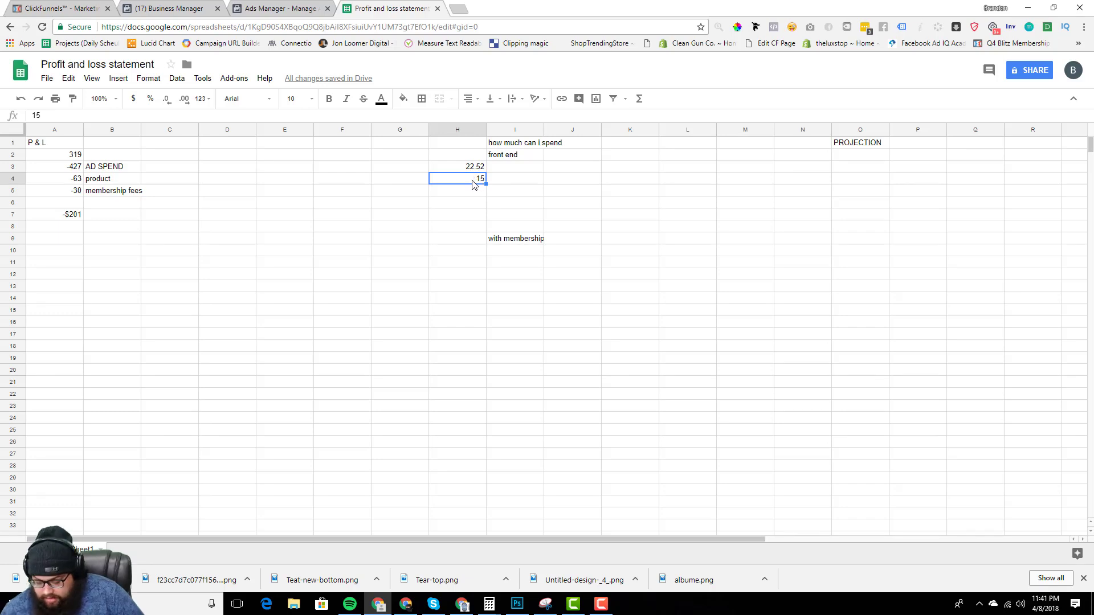
key(Delete)
text(-5.83)
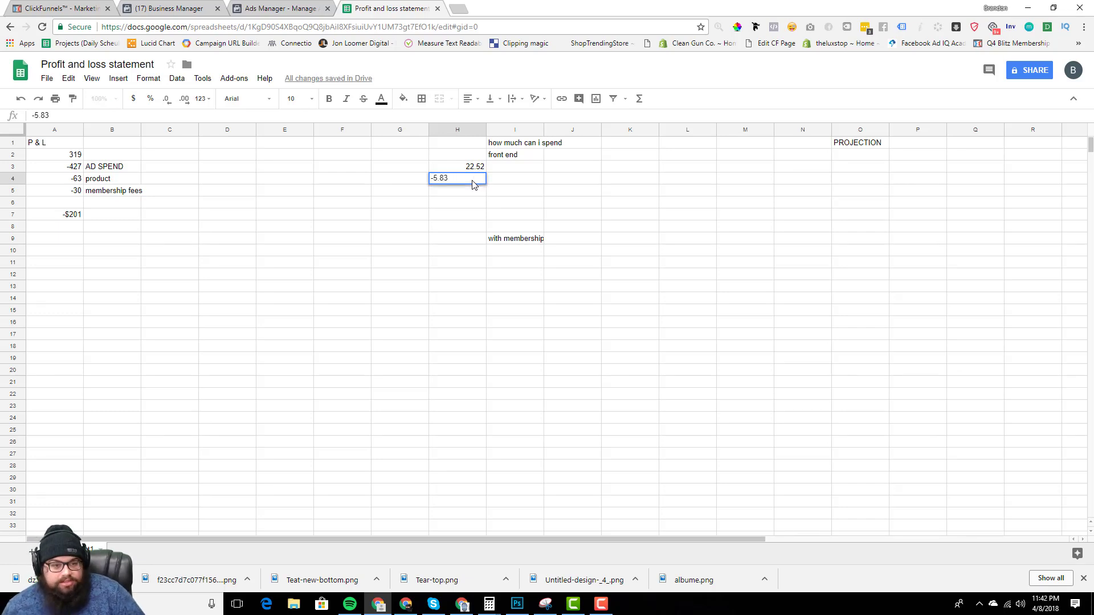
click(407, 170)
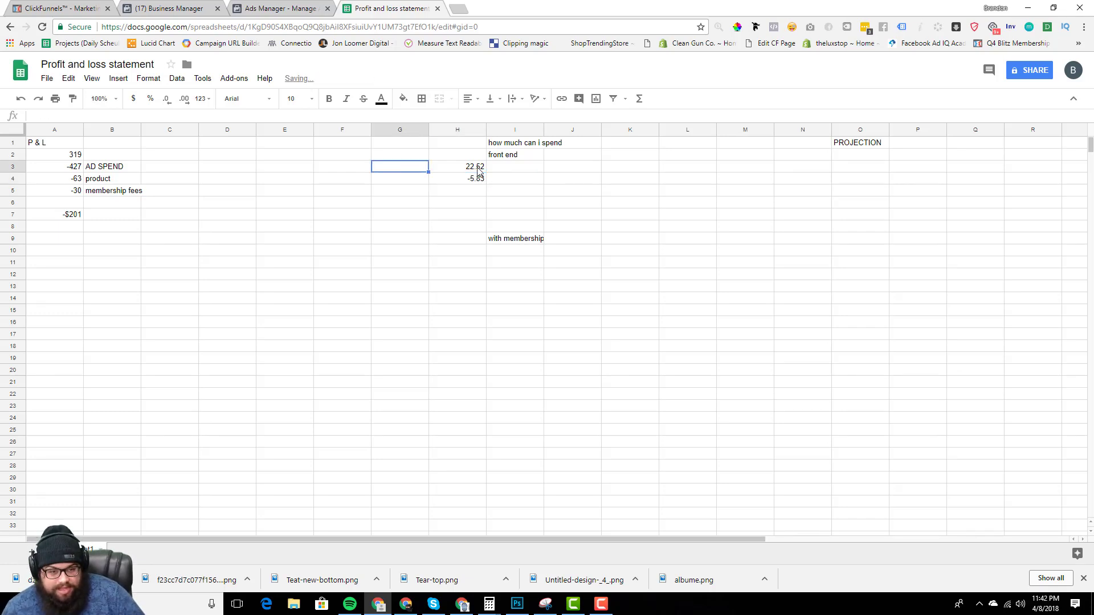
Check the sum of cells H3 and H4, and enter $16.69 in cell I3 under the front end label.
drag(475, 166, 475, 184)
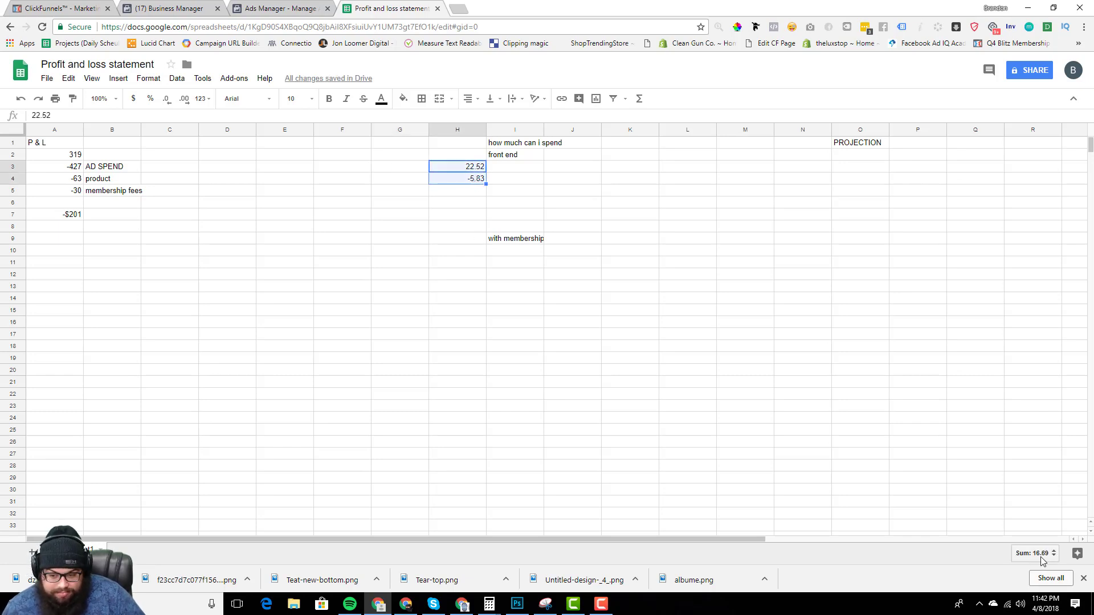
click(511, 170)
text($)
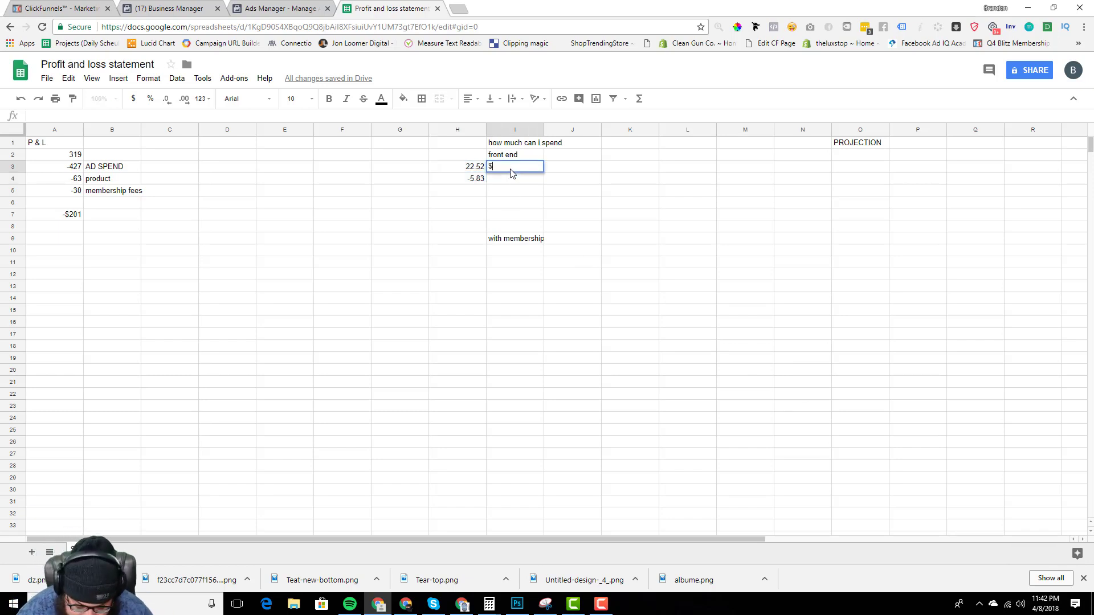
text(16.)
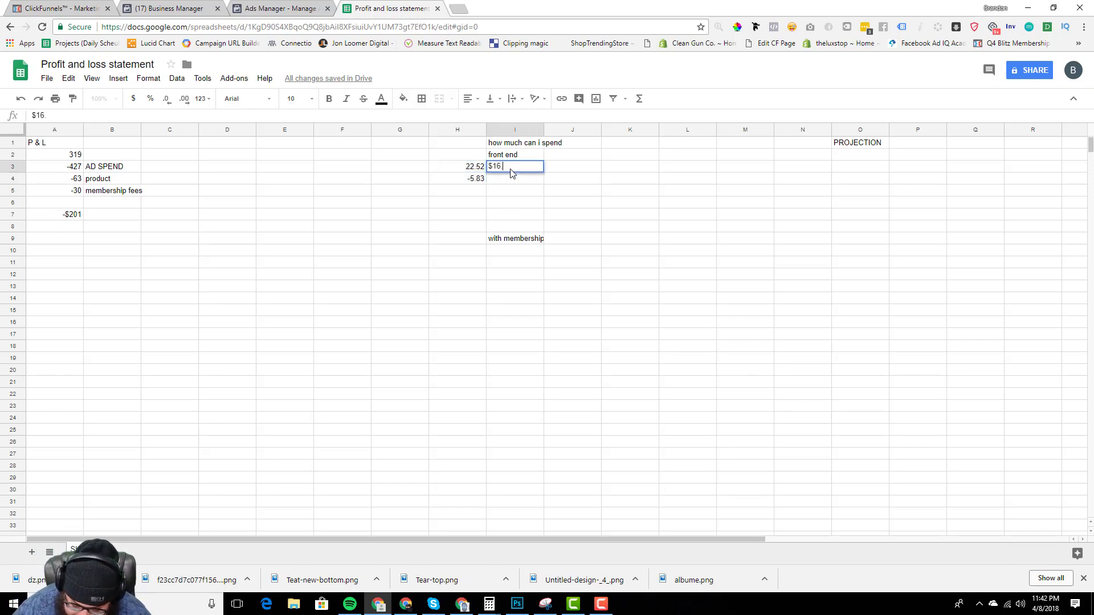
text(68)
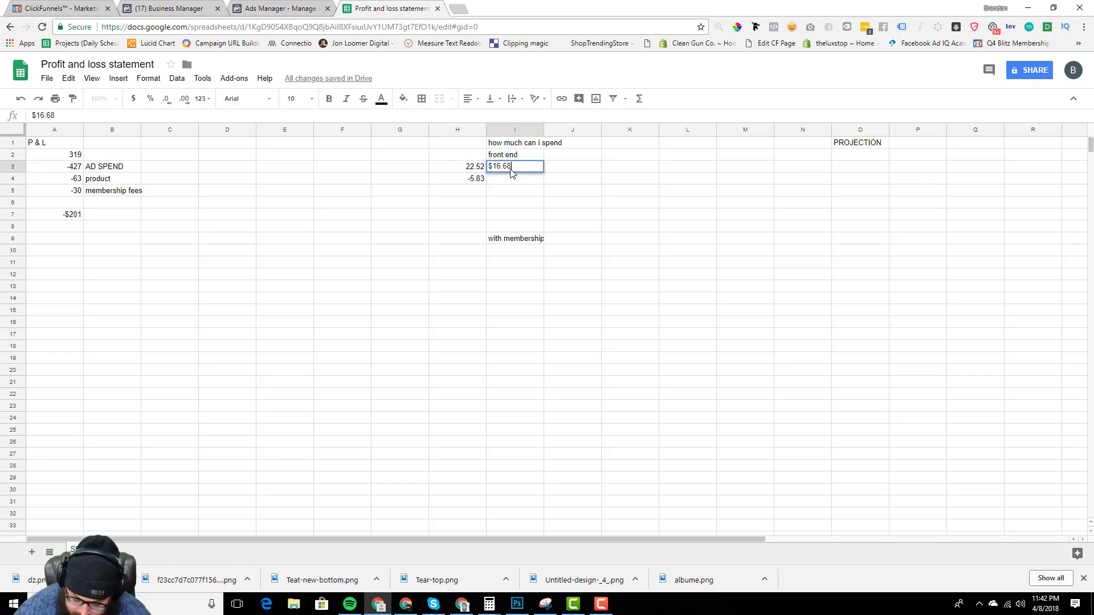
key(BackSpace)
text(9)
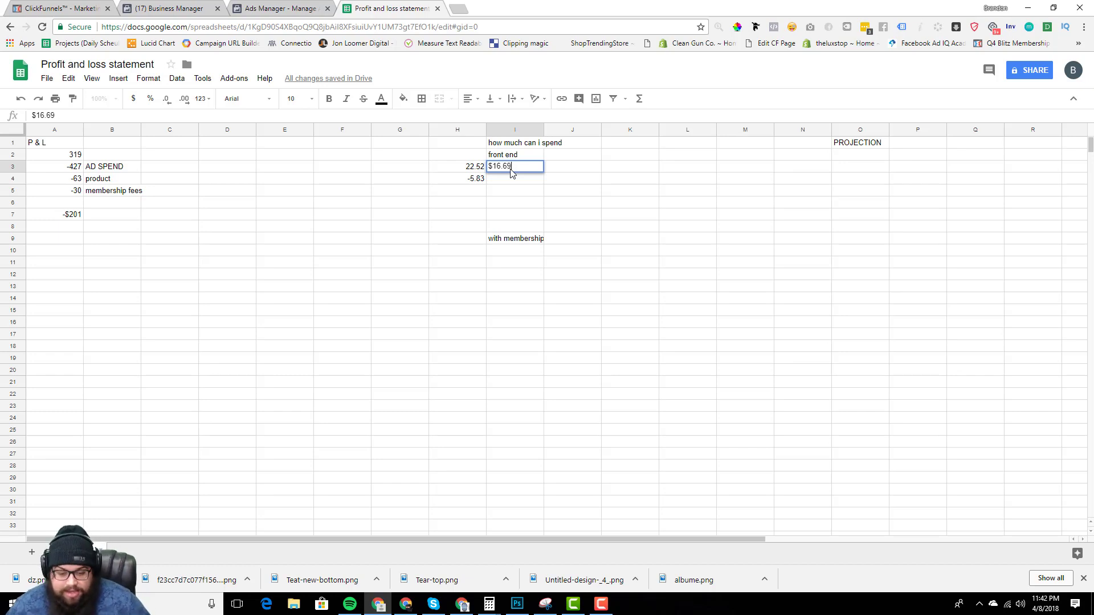
key(Return)
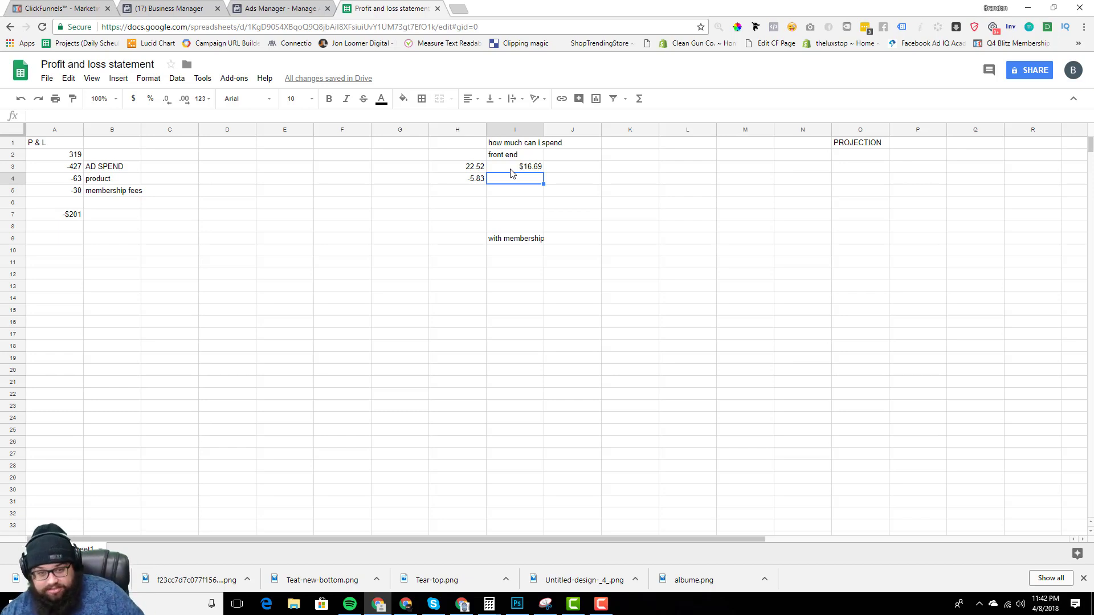
Examine the sales values of the Order Form and its upsells in ClickFunnels, and collapse the Order Form breakdown.
click(85, 9)
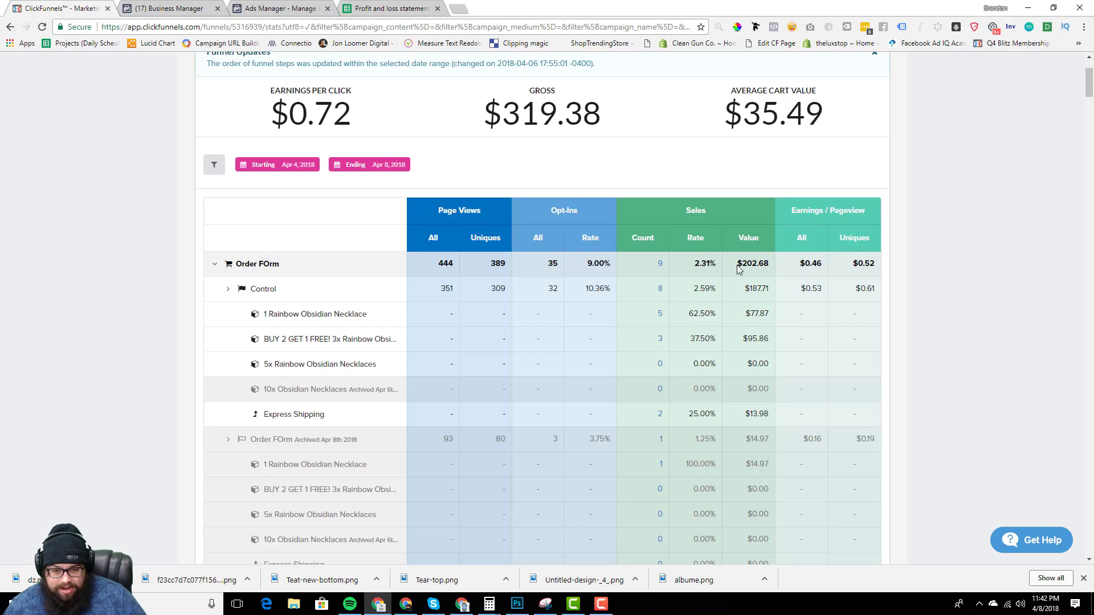
drag(738, 266, 765, 268)
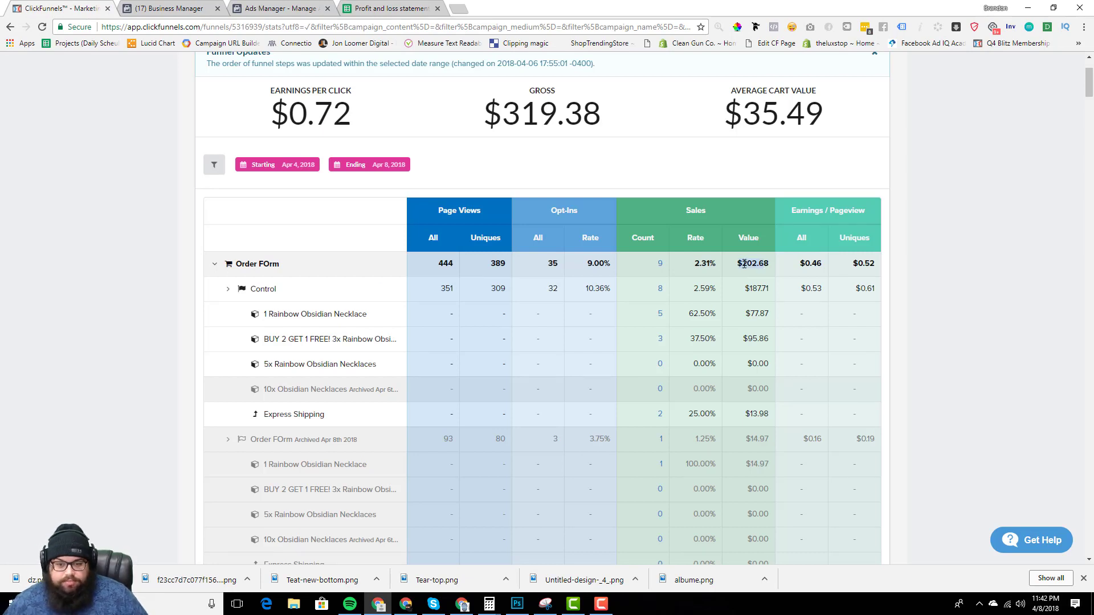
click(748, 289)
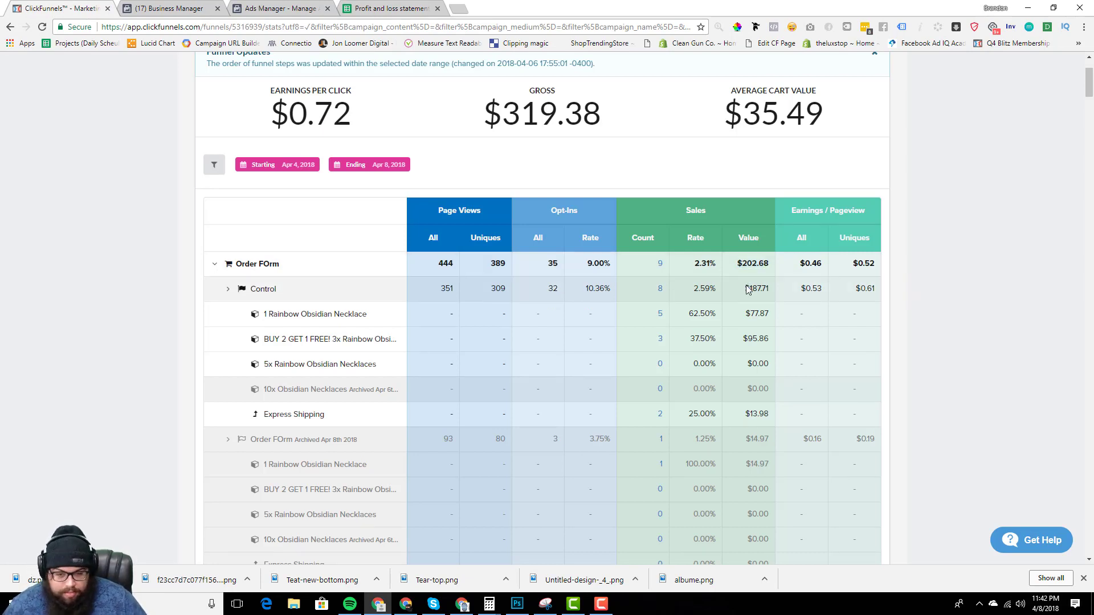
drag(748, 290, 776, 291)
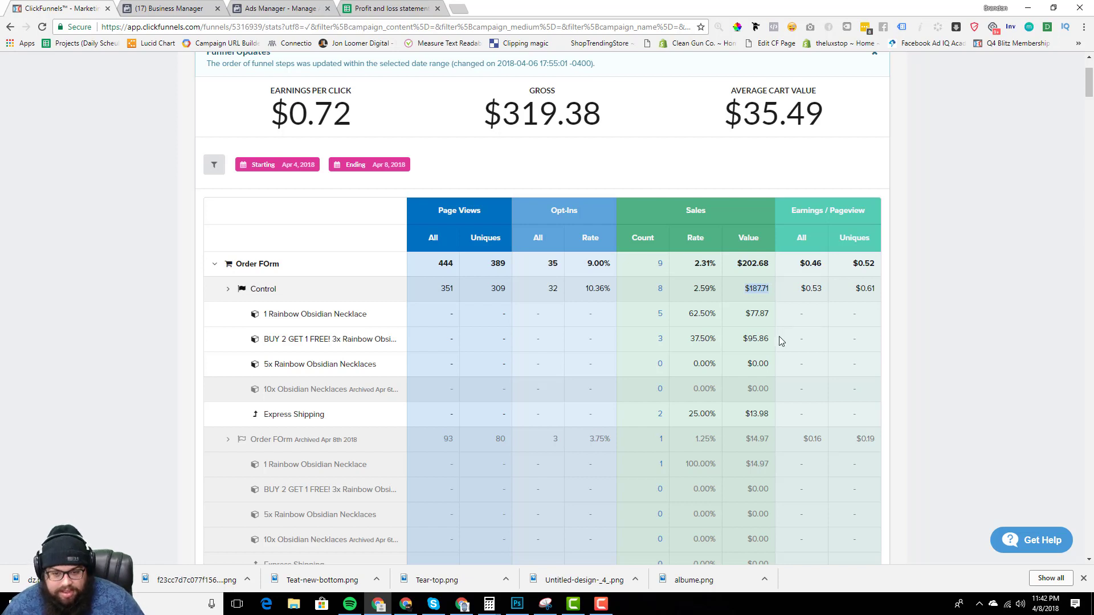
scroll(739, 409, down, 1)
scroll(741, 403, down, 2)
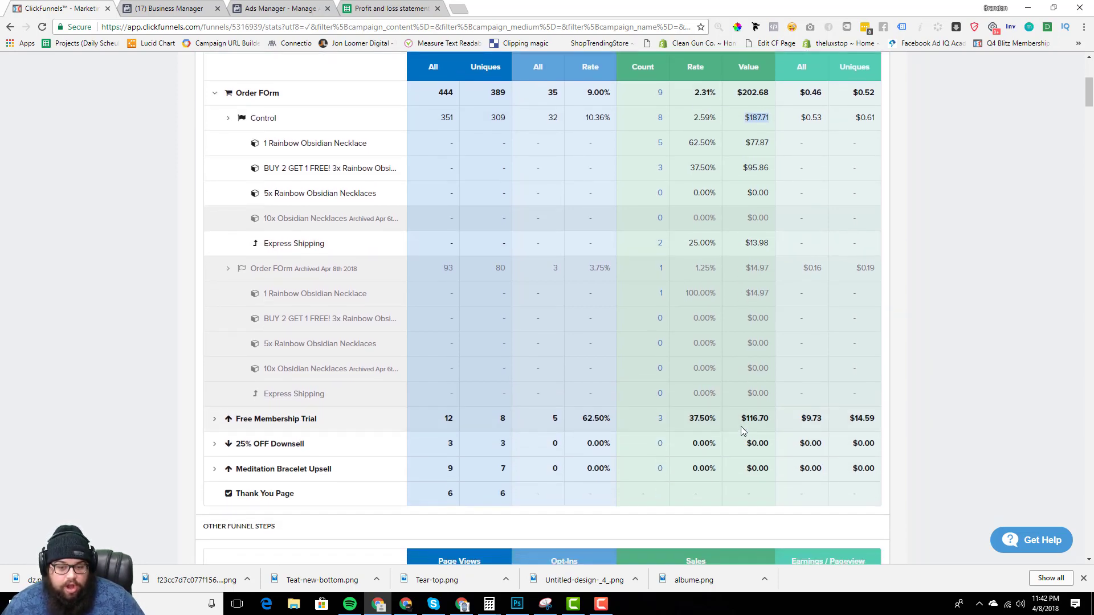
click(747, 413)
drag(746, 448, 790, 447)
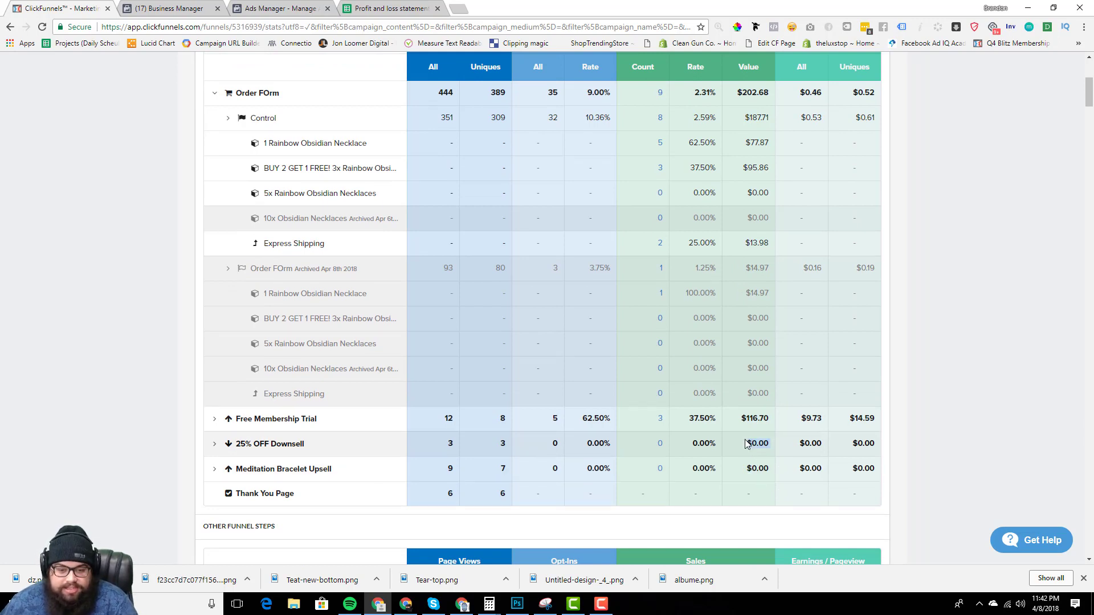
scroll(744, 439, up, 3)
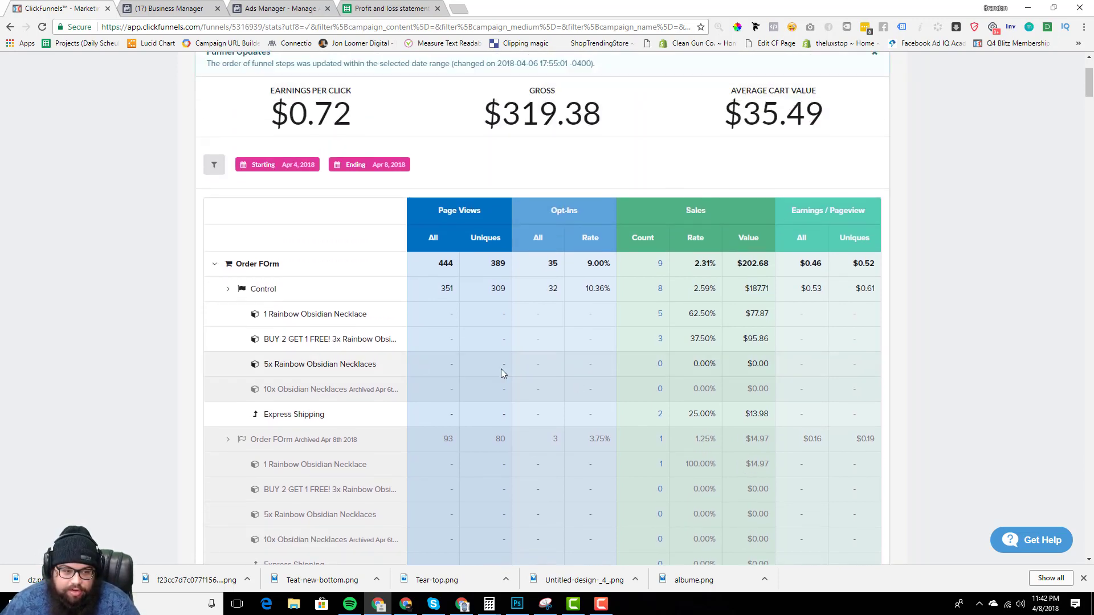
click(214, 264)
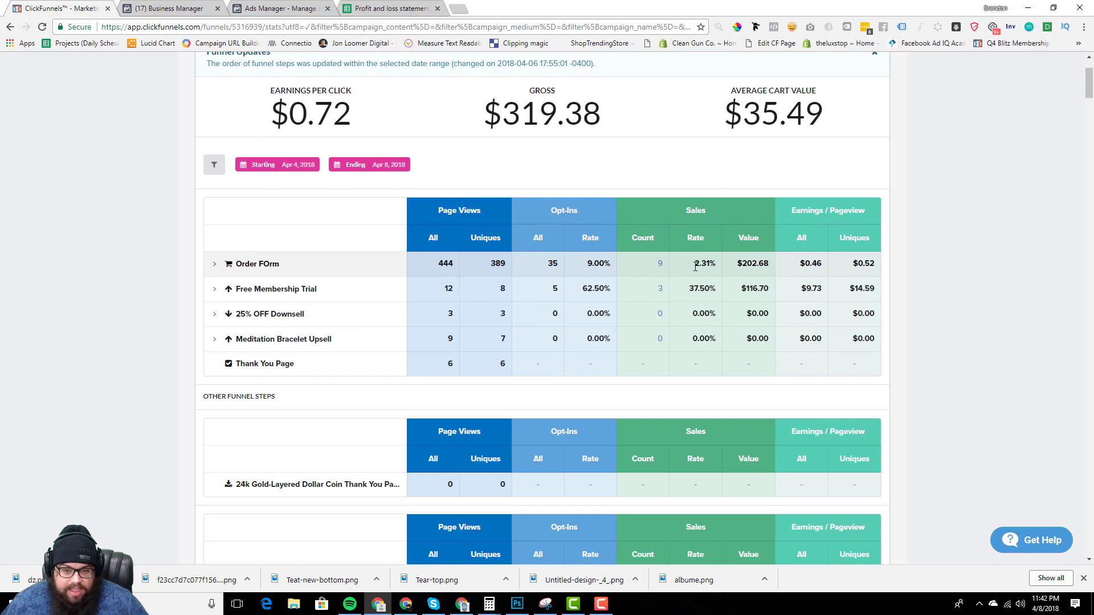
Check the average cart value in ClickFunnels and enter 34 in cell H10 of the profit and loss sheet, beside the with membership section.
click(399, 10)
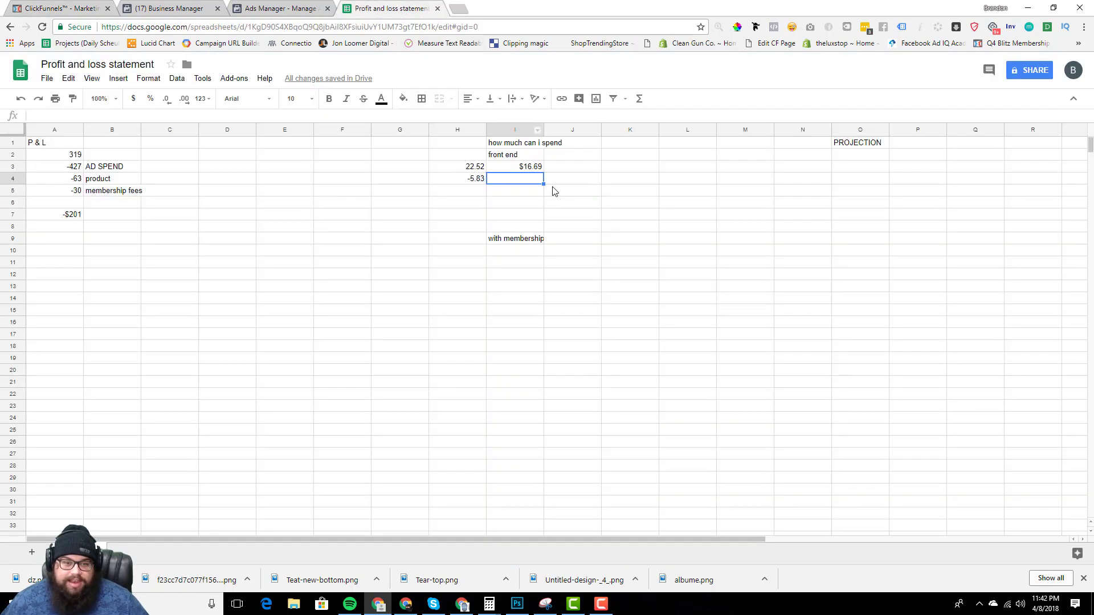
click(520, 169)
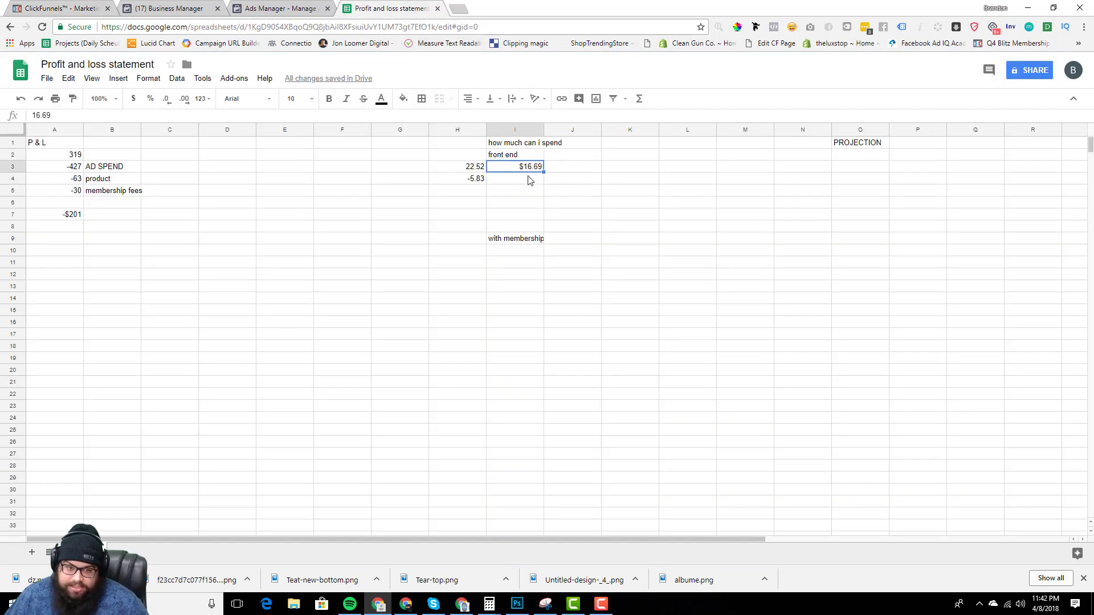
click(524, 254)
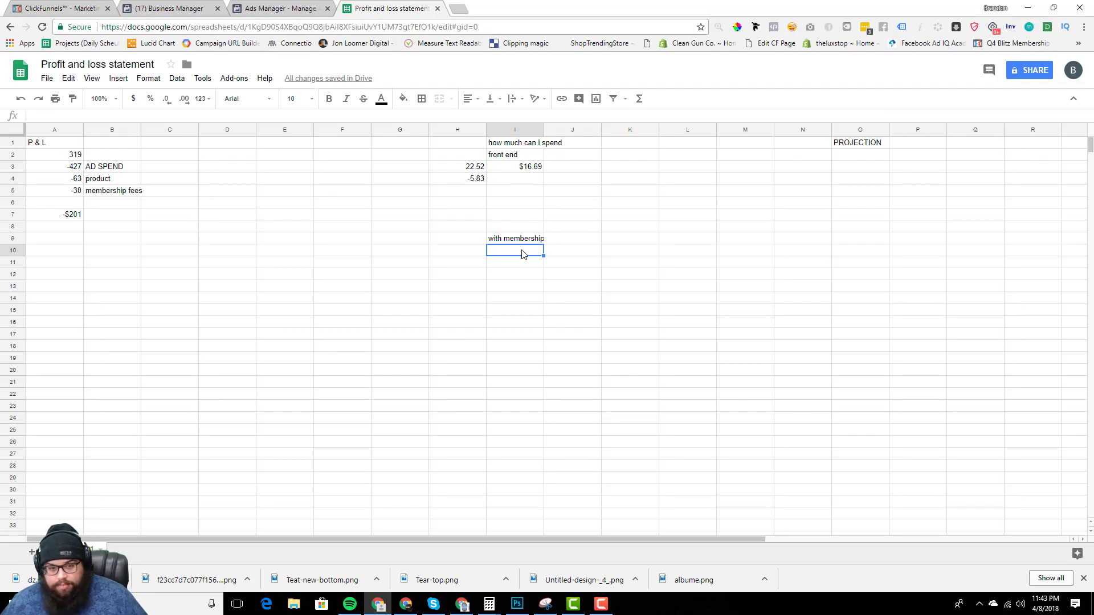
click(51, 8)
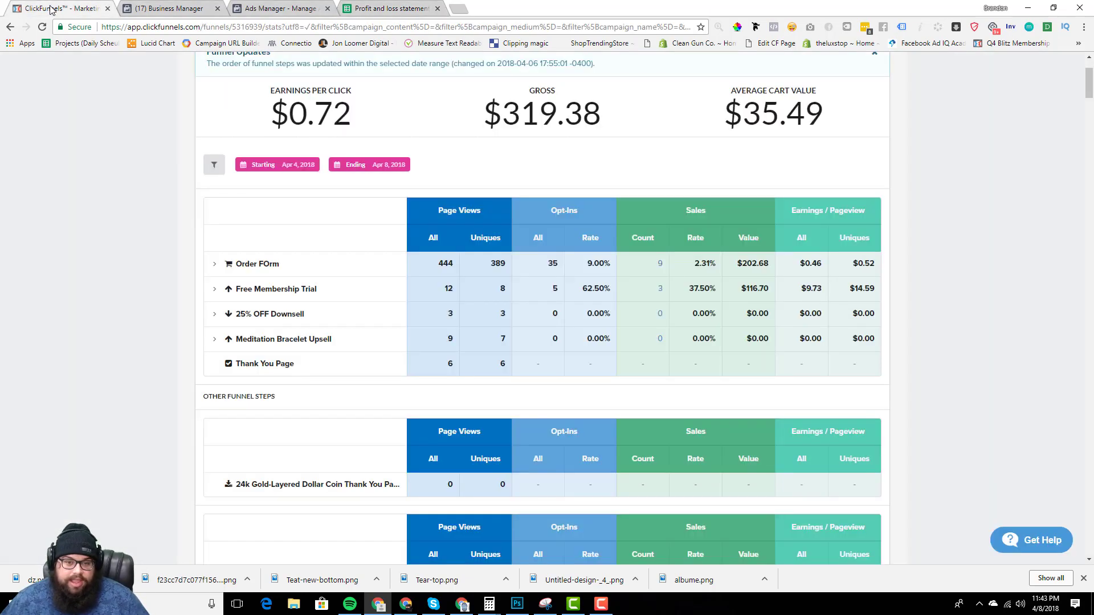
drag(723, 109, 844, 130)
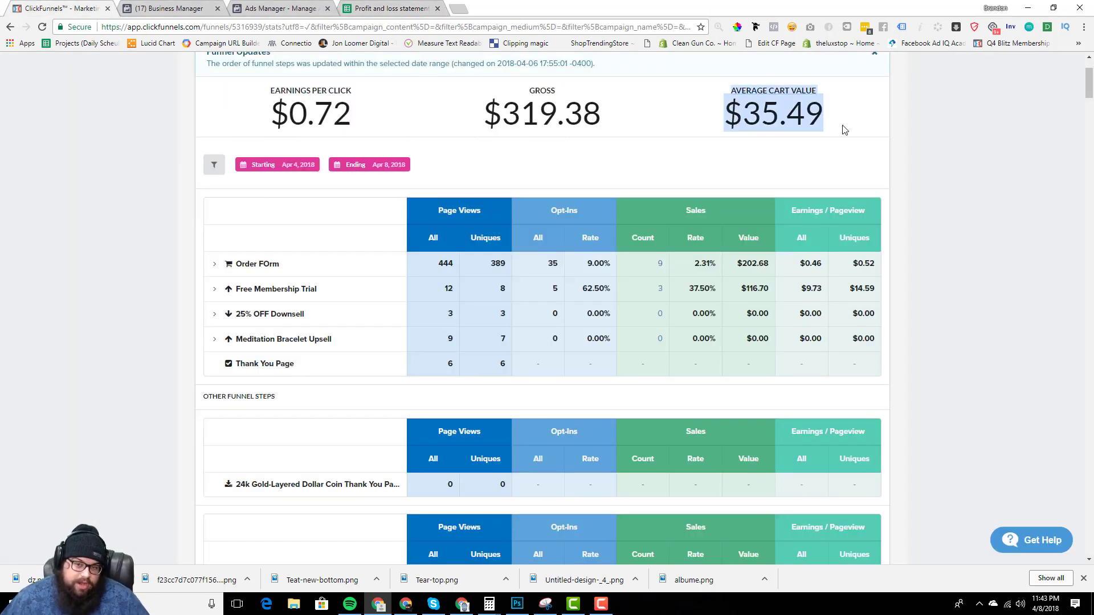
click(392, 8)
click(463, 250)
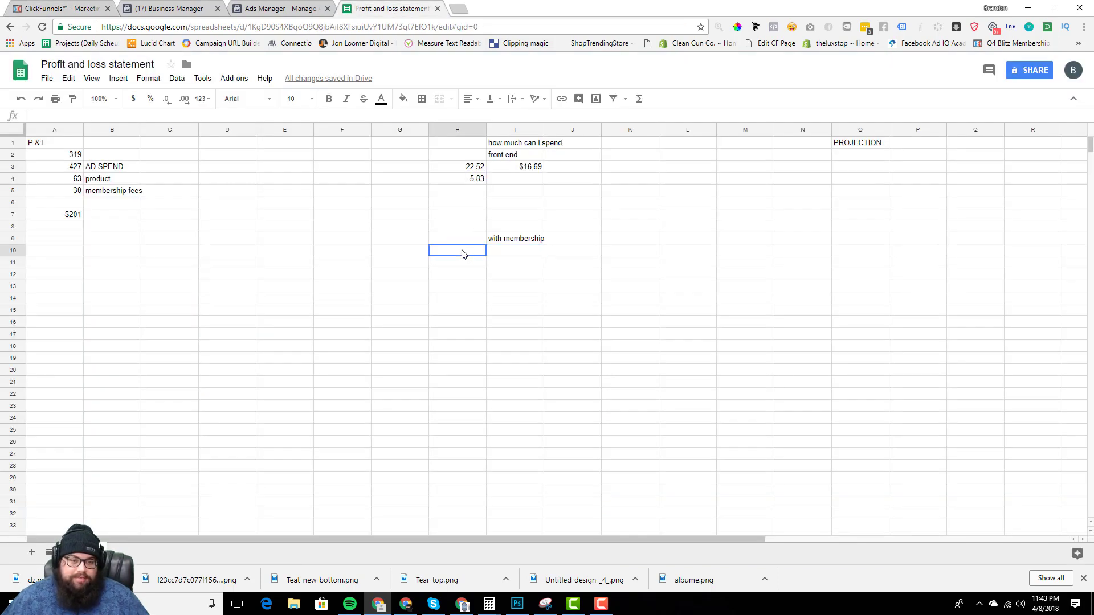
text(34)
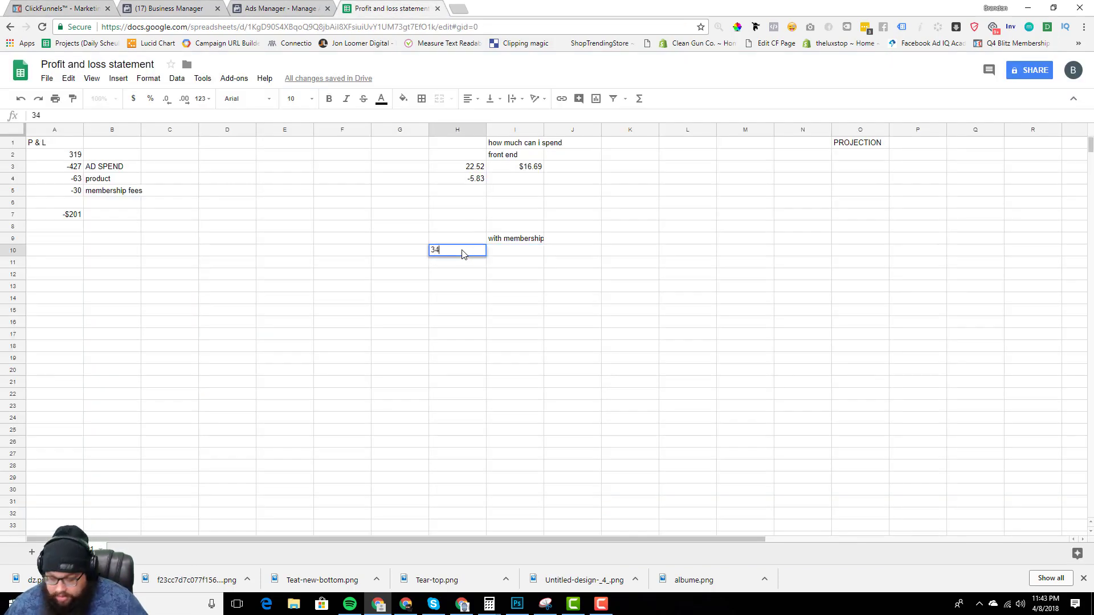
Go back to the ClickFunnels funnel stats and reload the page for April 4 to April 8, 2018.
click(73, 10)
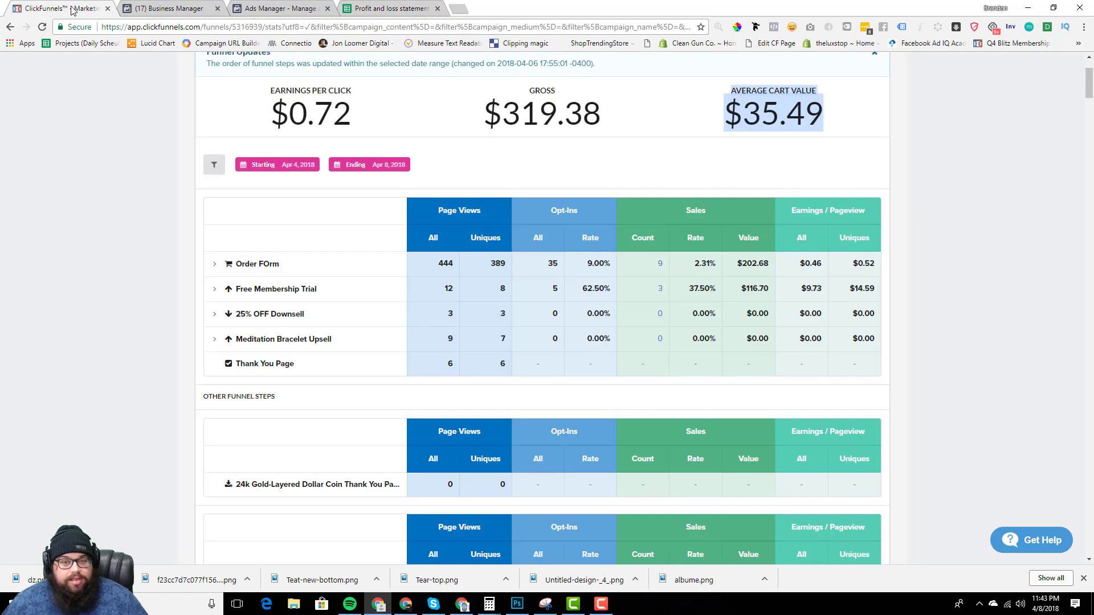
click(662, 175)
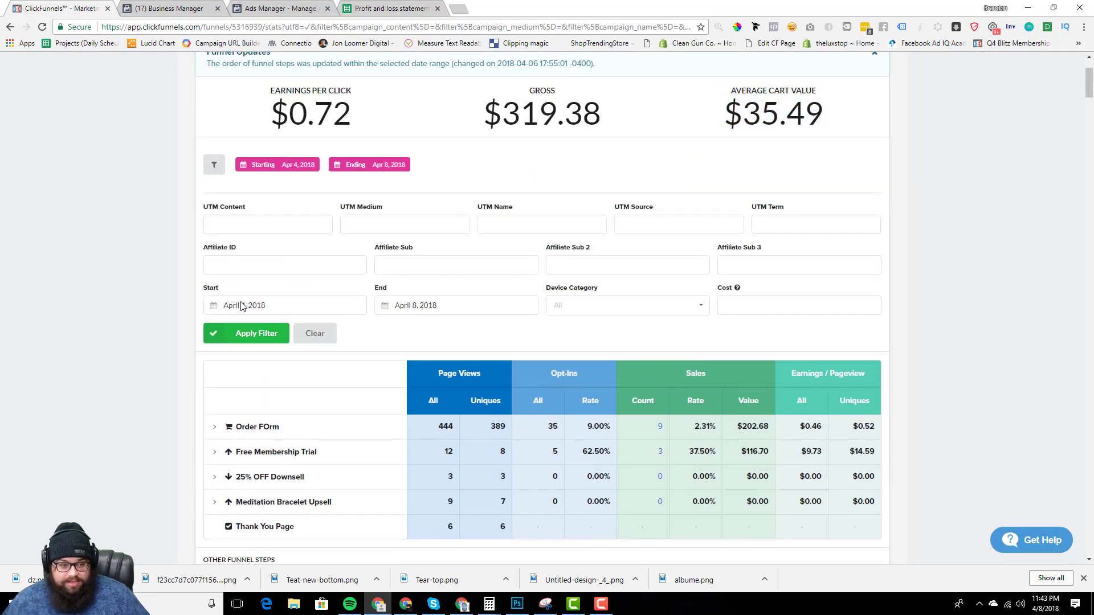
click(375, 28)
key(Return)
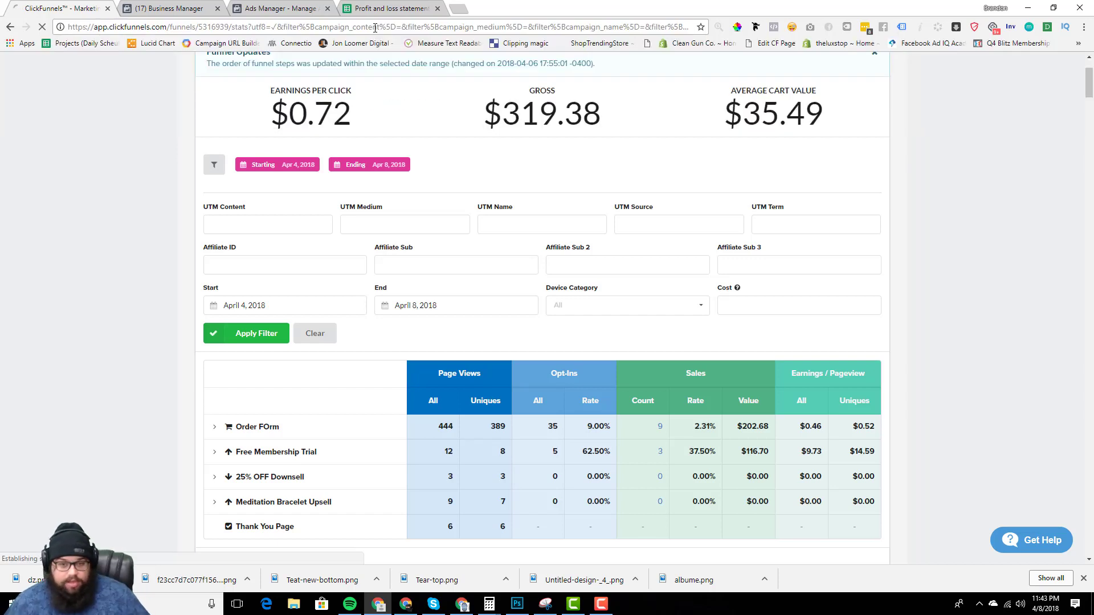
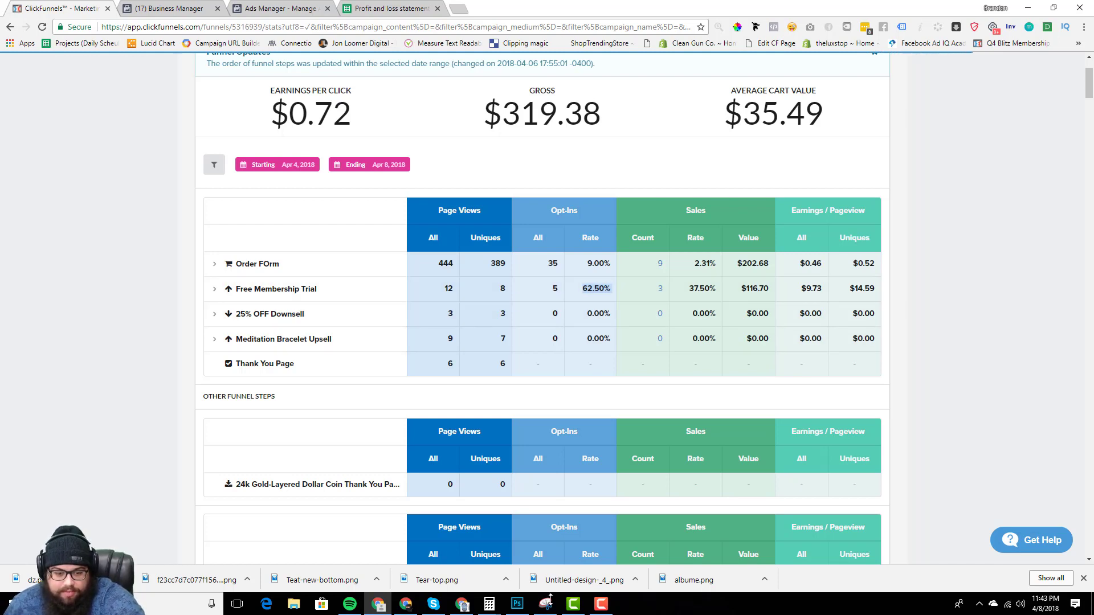
Switch to Calculator, then narrow and reposition its window so the funnel's sales figures stay readable.
click(485, 607)
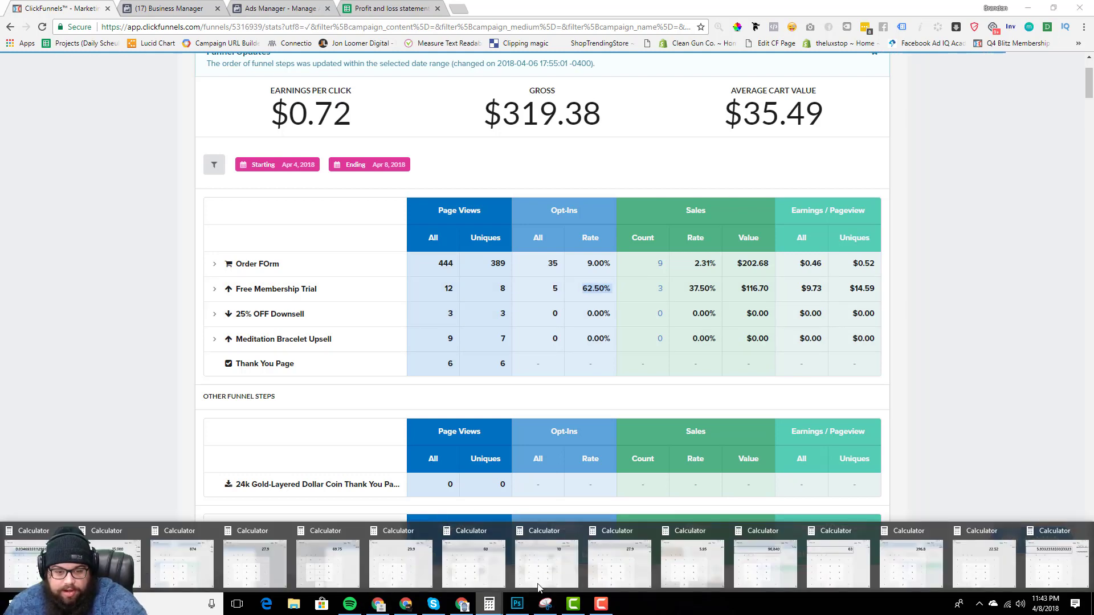
click(1032, 559)
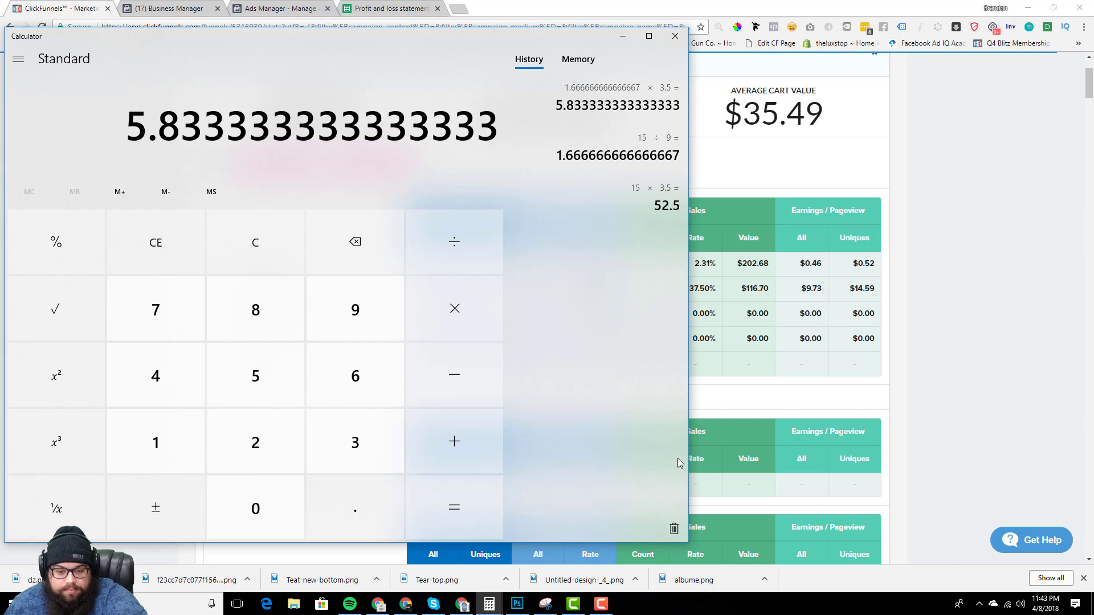
drag(690, 456, 377, 457)
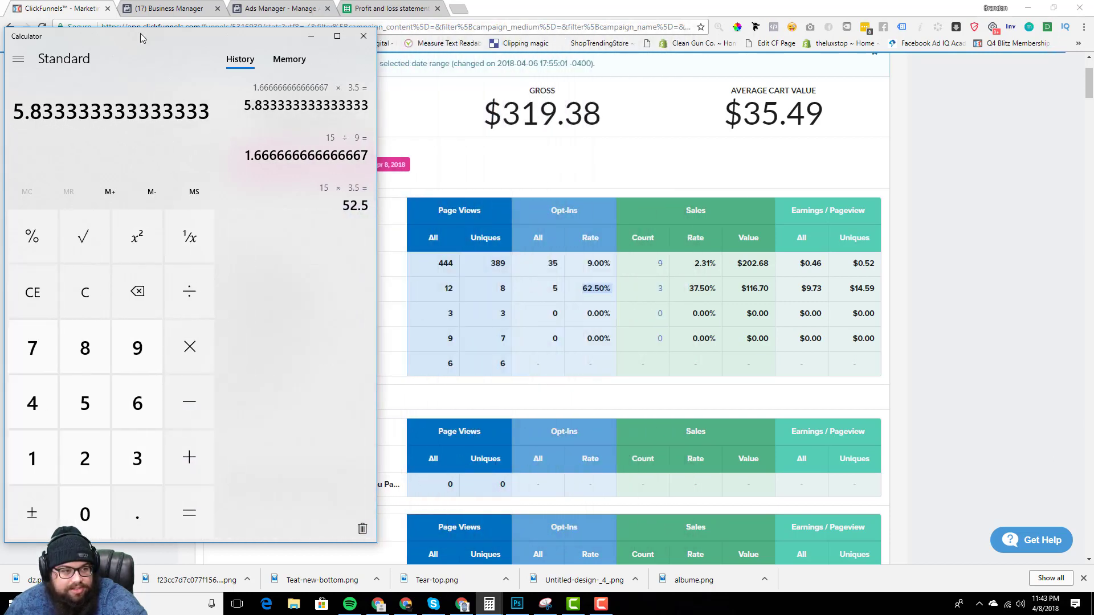
drag(149, 42, 238, 36)
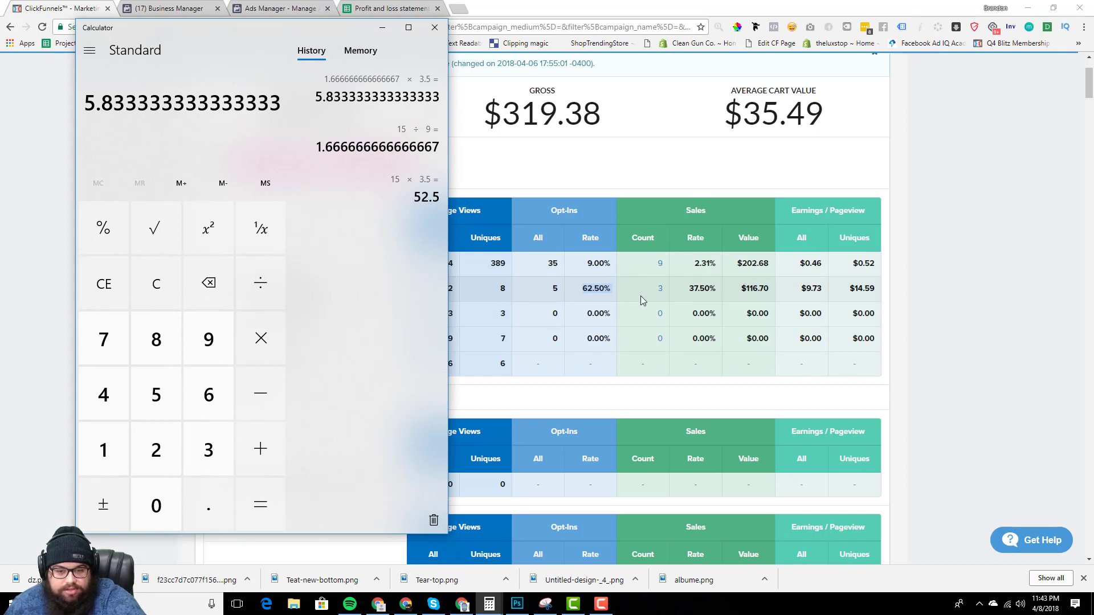
Calculate 319.38 + 38.9 + 38.9 to add two membership payments to the funnel's gross sales.
click(203, 449)
click(103, 449)
click(210, 342)
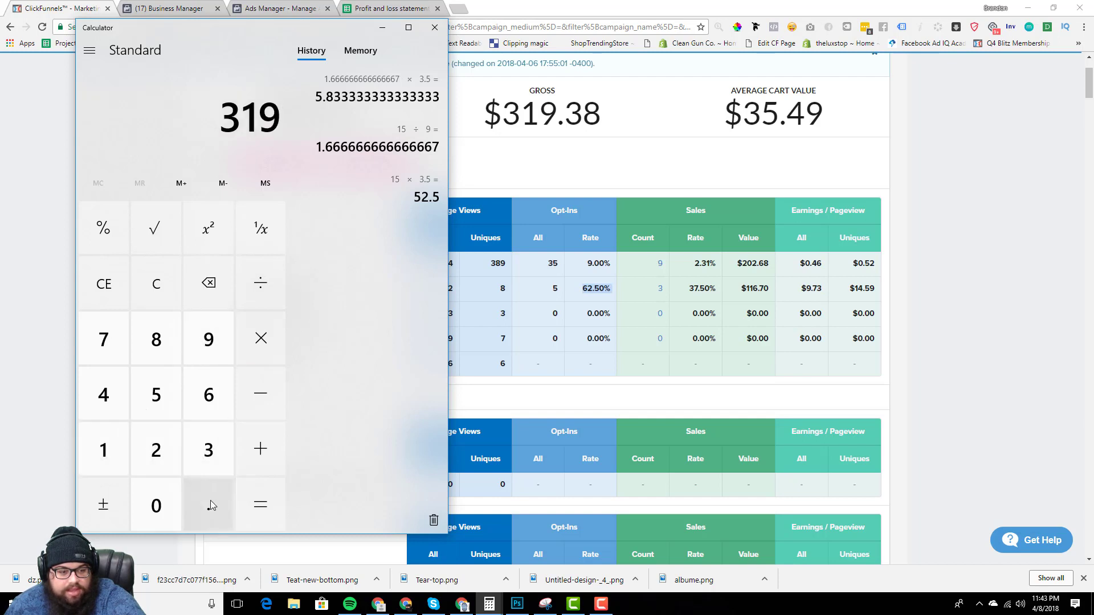
click(209, 505)
click(208, 450)
click(156, 340)
click(266, 454)
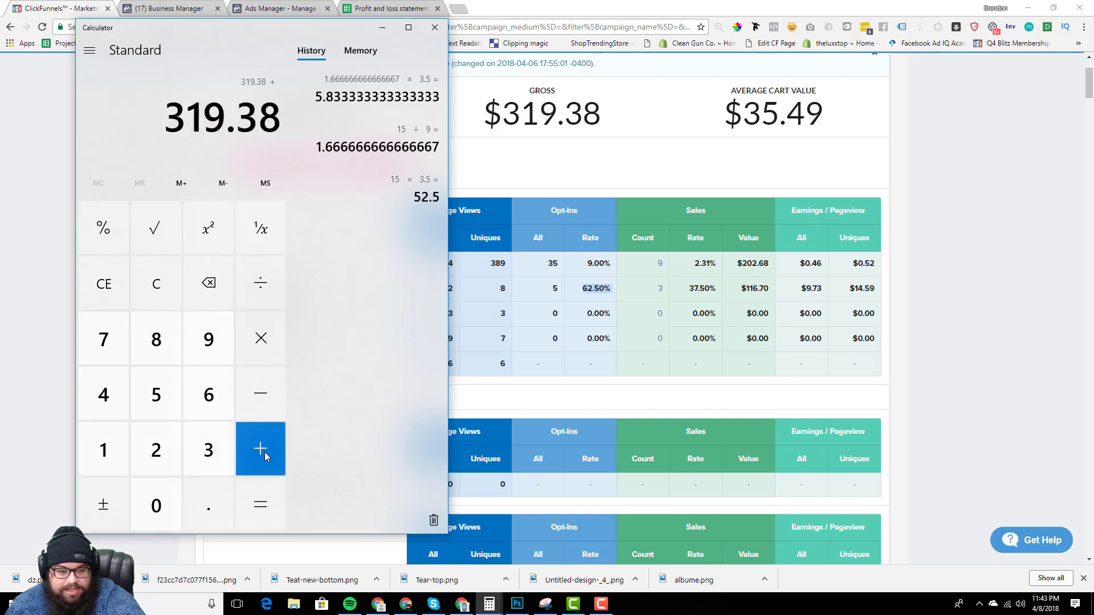
click(206, 444)
text(8.9 + 38)
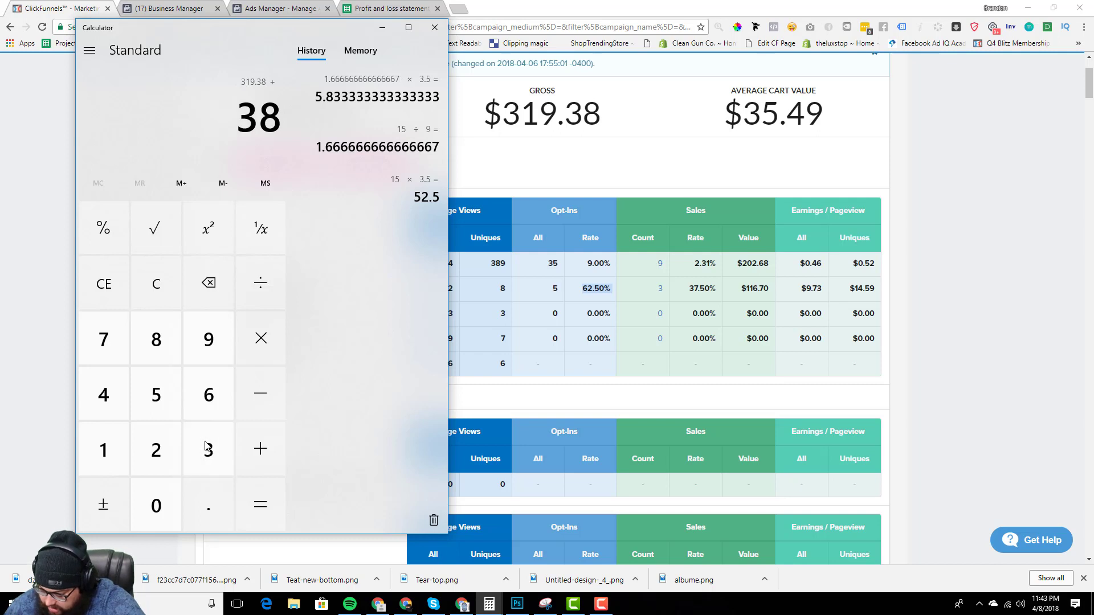
text(.9)
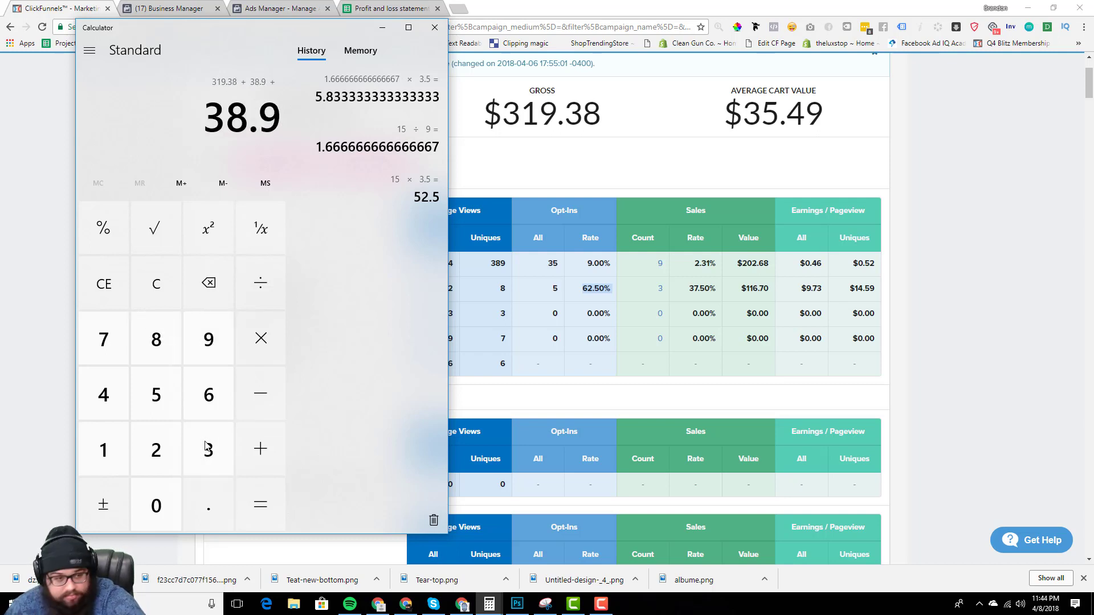
key(Return)
key(asterisk)
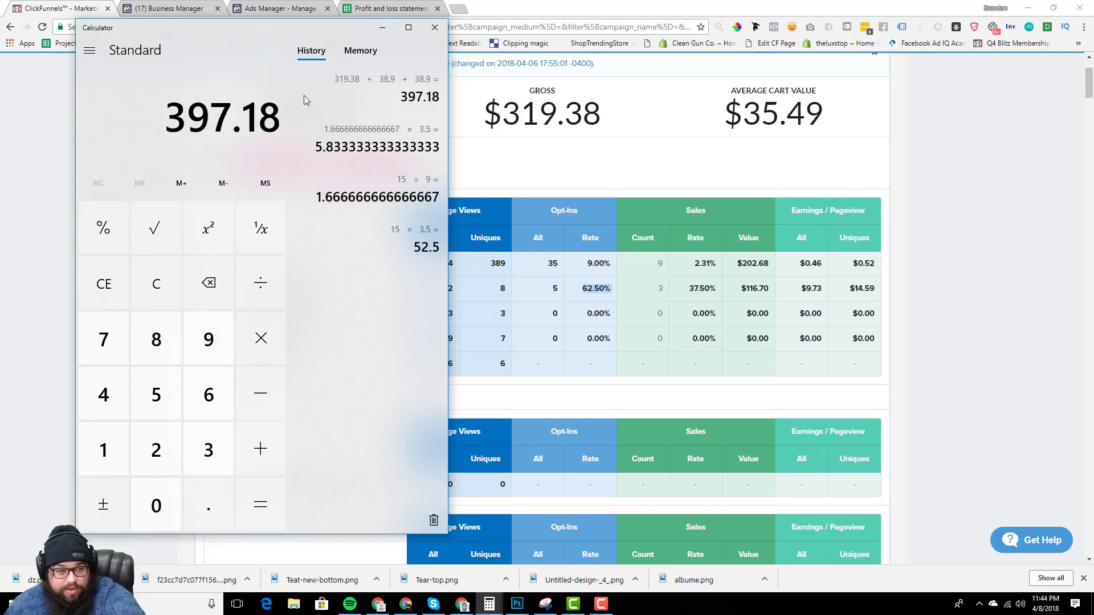
Divide the combined gross and membership total by 9 sales.
click(261, 285)
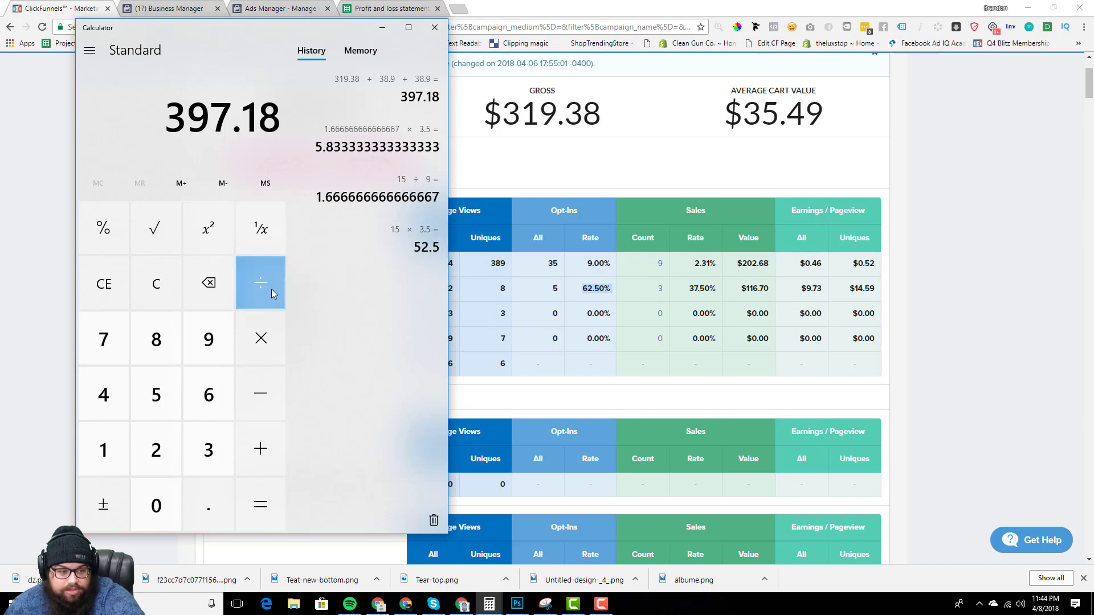
click(215, 339)
click(256, 502)
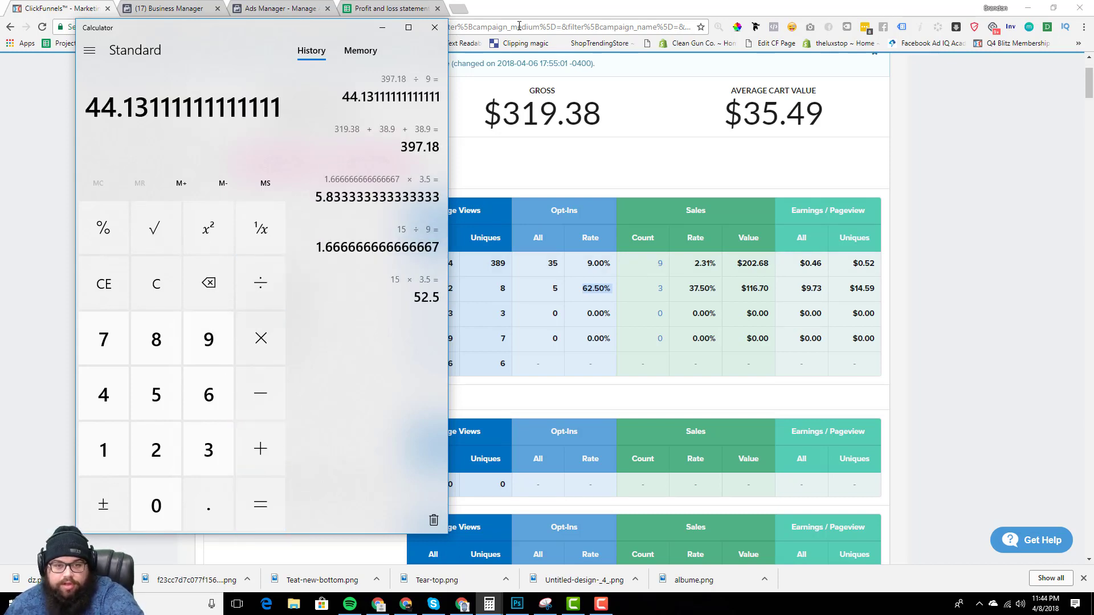
Return to the profit and loss sheet and set cell H10, beside the with membership section, to 44.13.
click(383, 11)
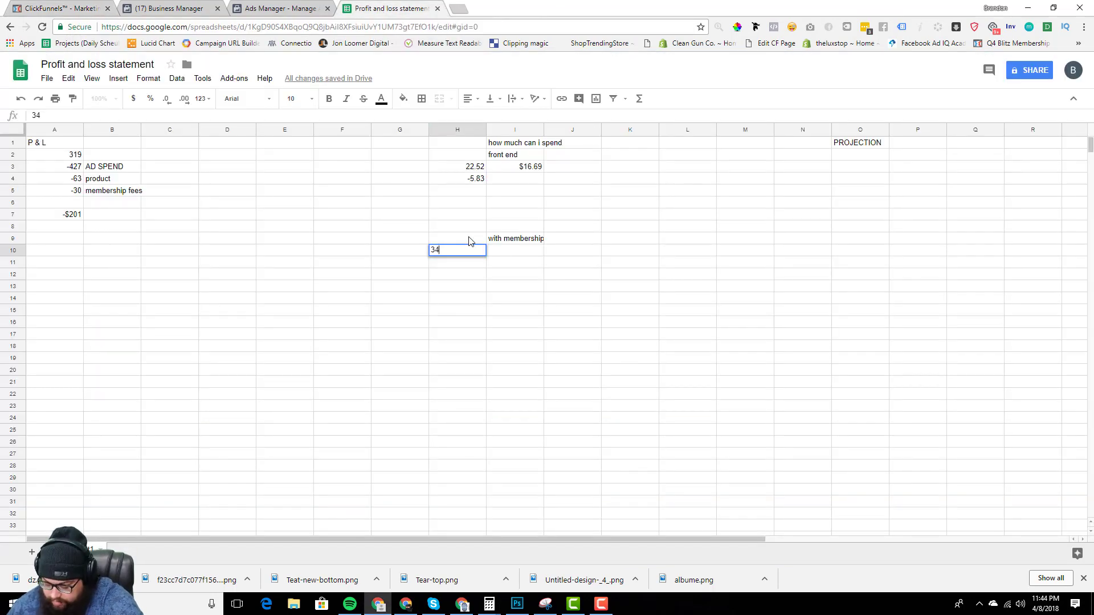
key(BackSpace)
key(BackSpace)
text(44.13)
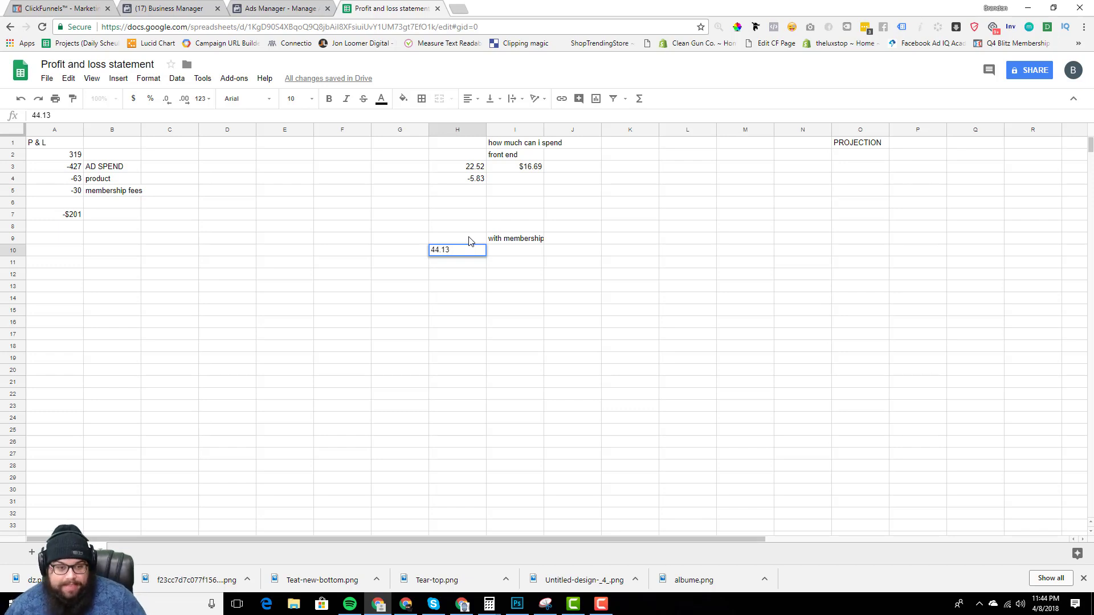
key(Return)
key(Up)
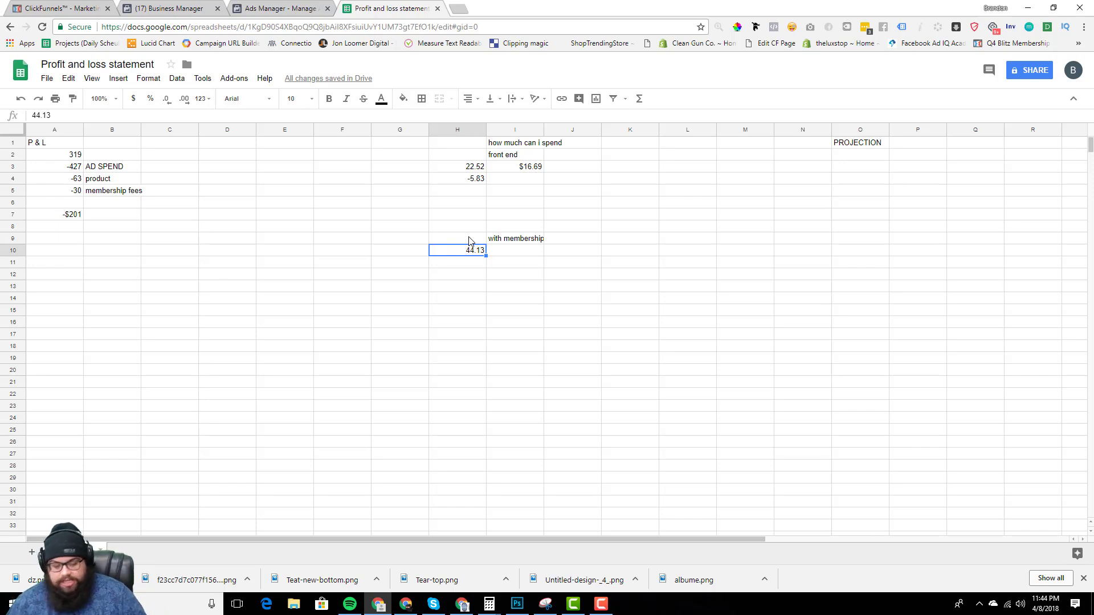
key(Down)
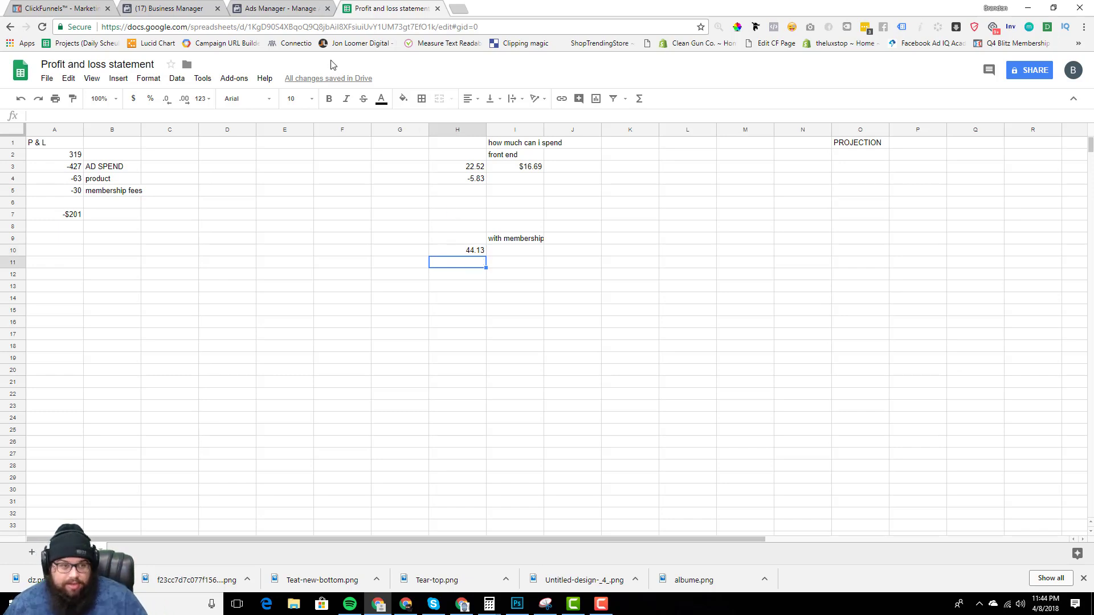
Check the gross sales figure in the ClickFunnels funnel stats, and go back to cell H10 of the profit and loss sheet.
click(61, 8)
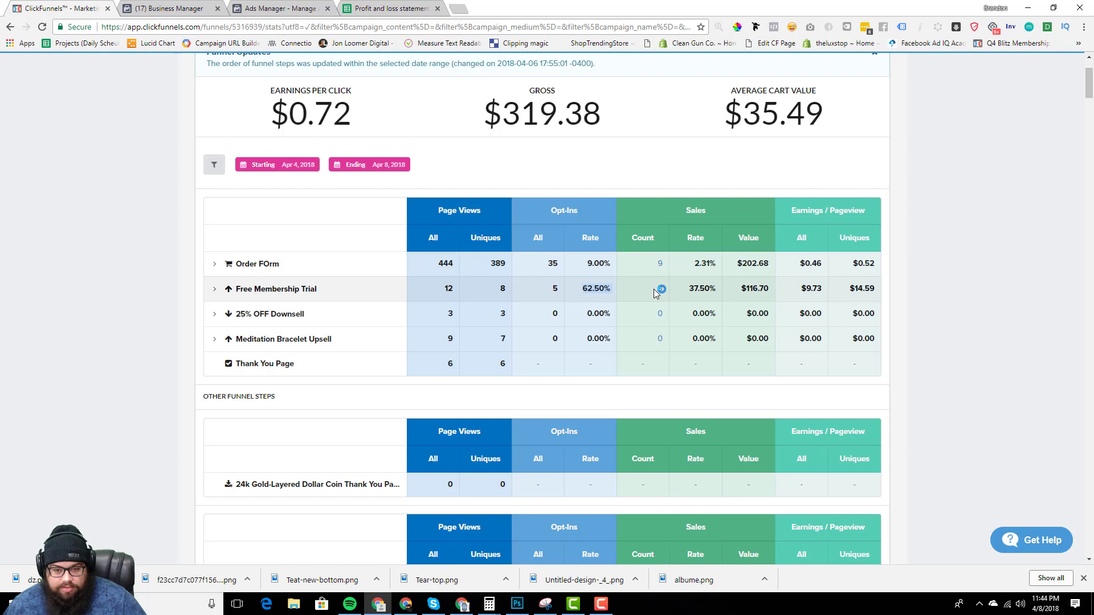
drag(607, 117, 502, 114)
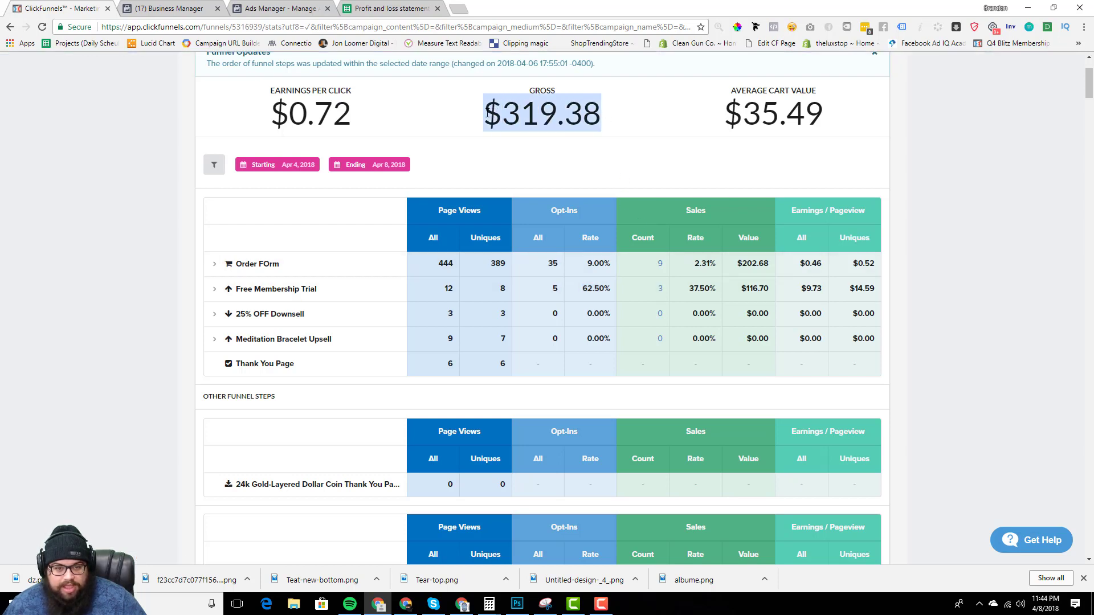
click(393, 8)
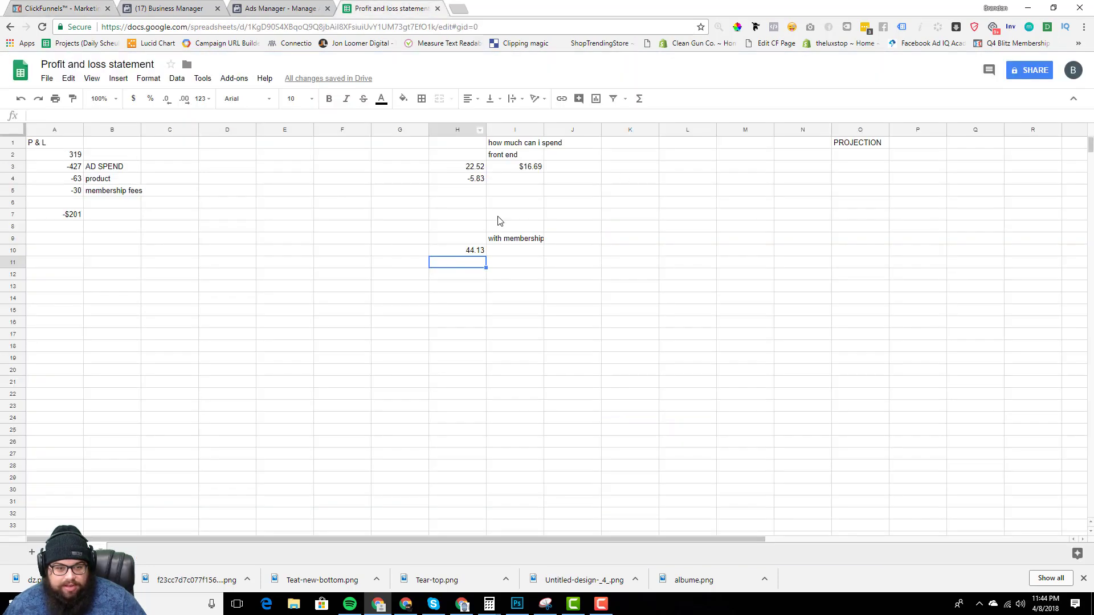
click(478, 254)
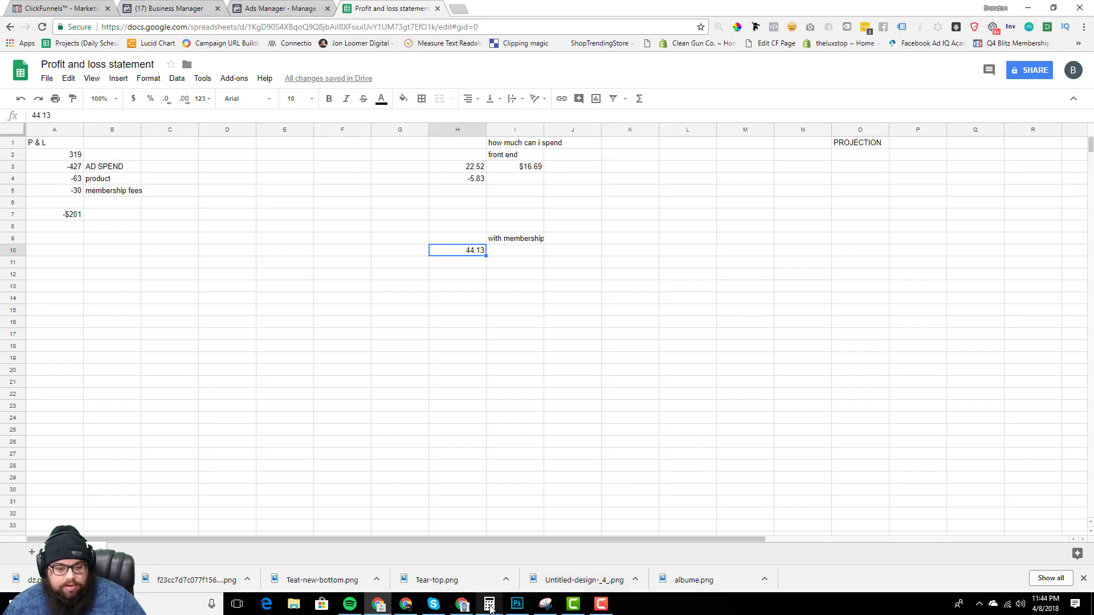
Switch to Calculator, recall the 319.38 + 38.9 + 38.9 sum from the history, and subtract 50 and 52.5 from it.
mouse_move(490, 605)
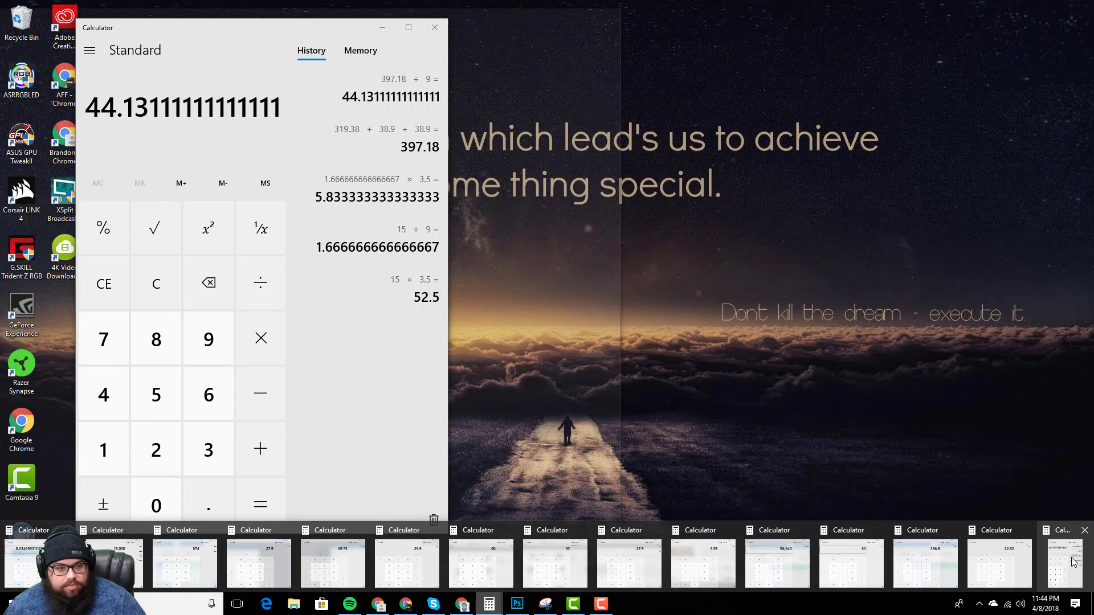
click(1075, 561)
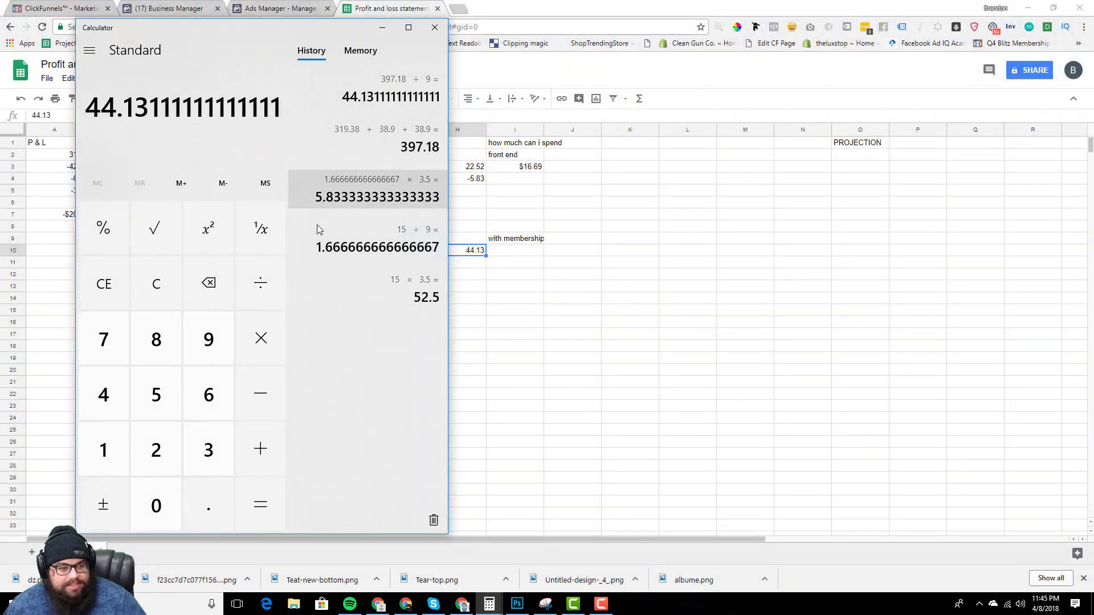
click(410, 149)
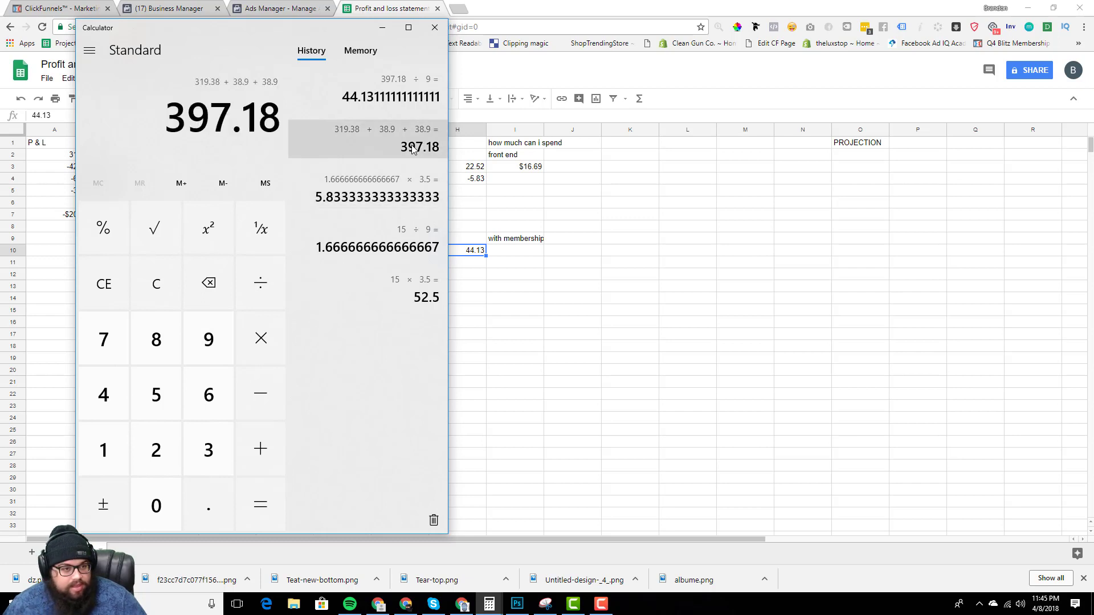
click(262, 392)
click(156, 394)
click(156, 505)
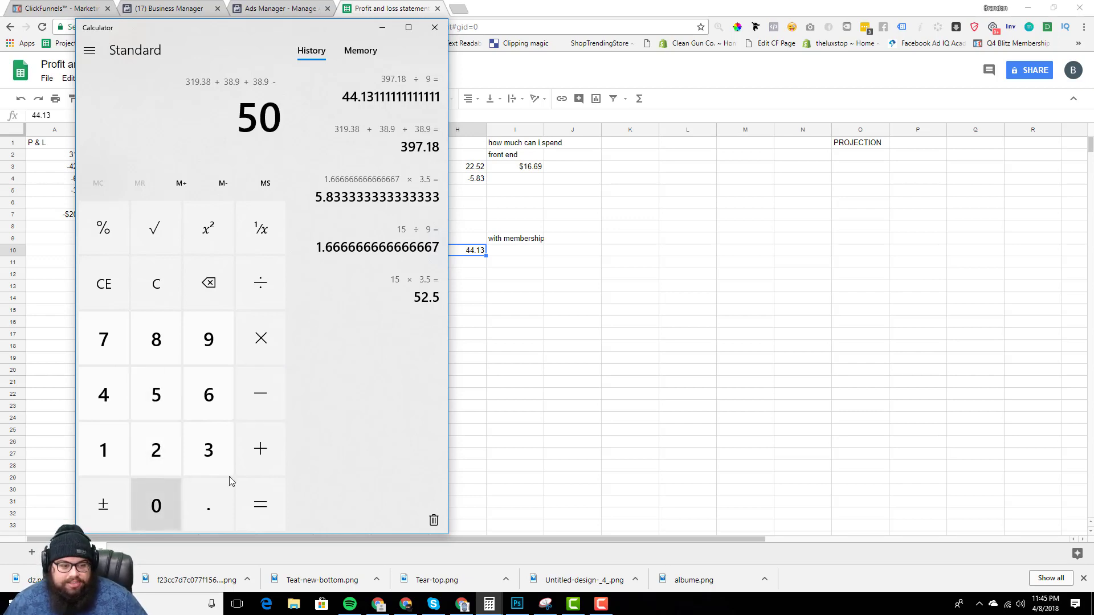
click(261, 397)
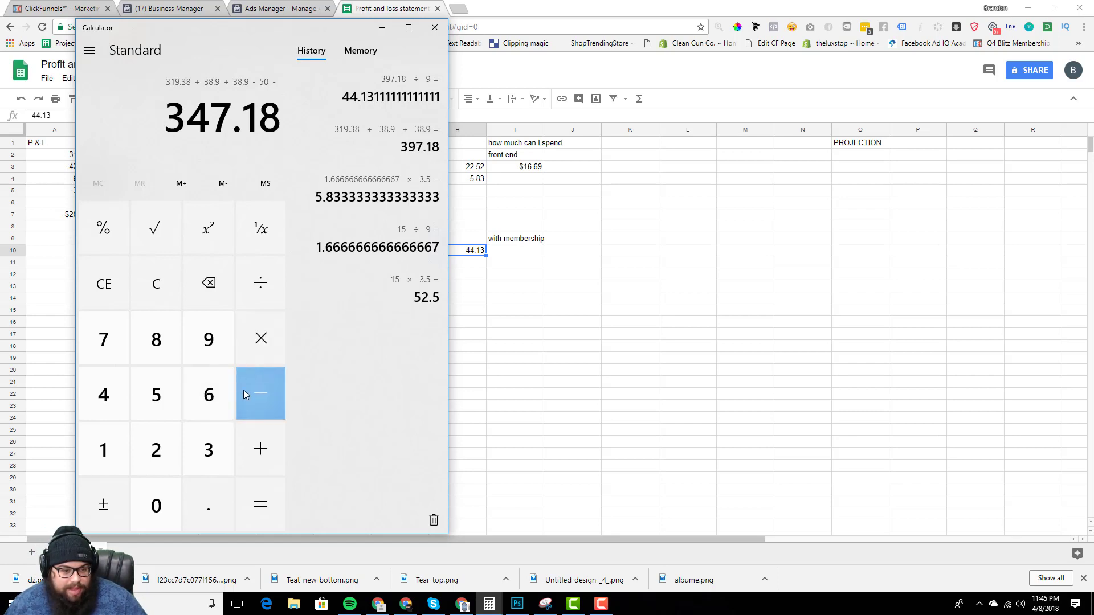
click(162, 395)
click(158, 447)
click(194, 494)
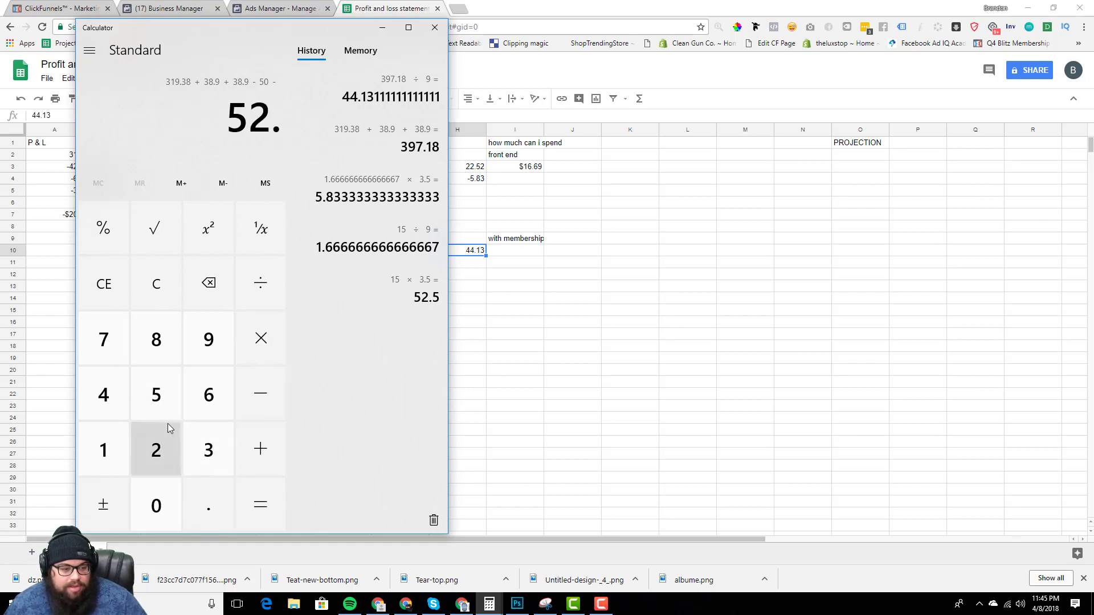
click(158, 406)
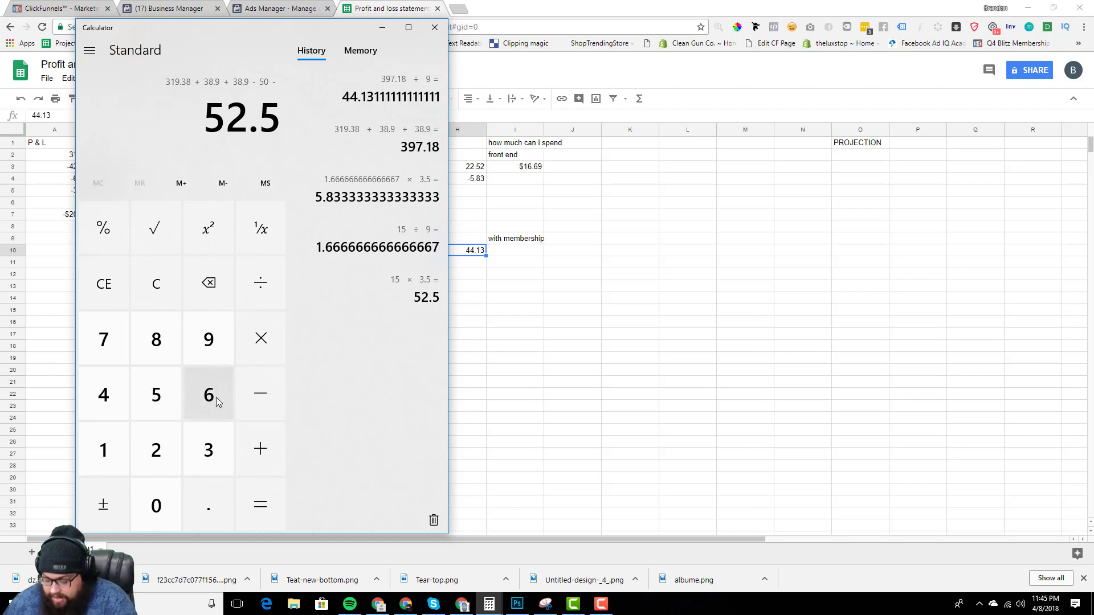
Subtract 3.5 five times from the running result and complete the calculation.
key(minus)
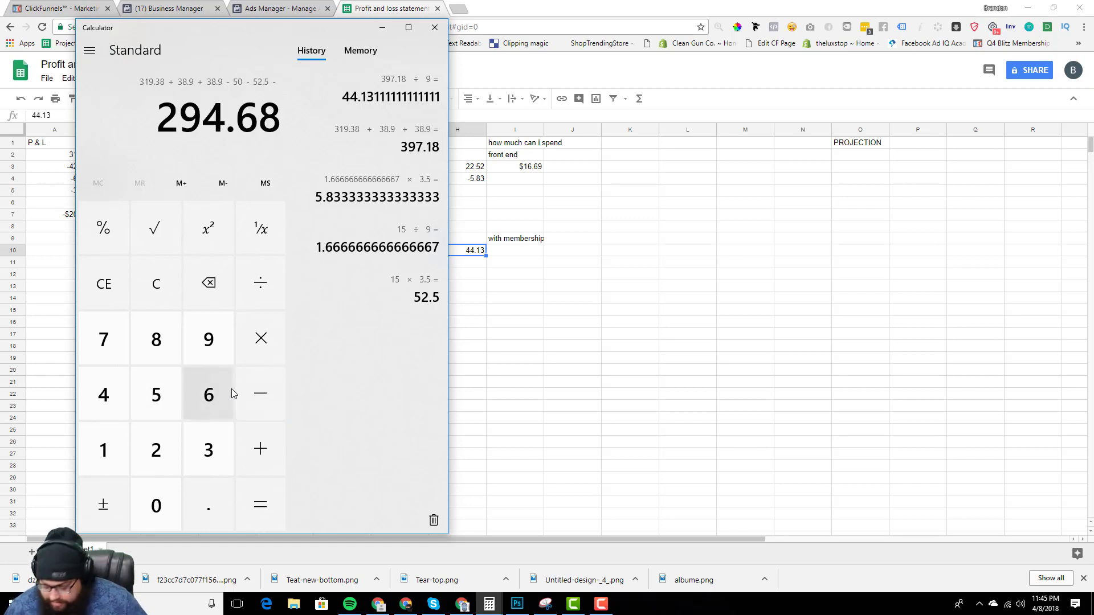
text(3.)
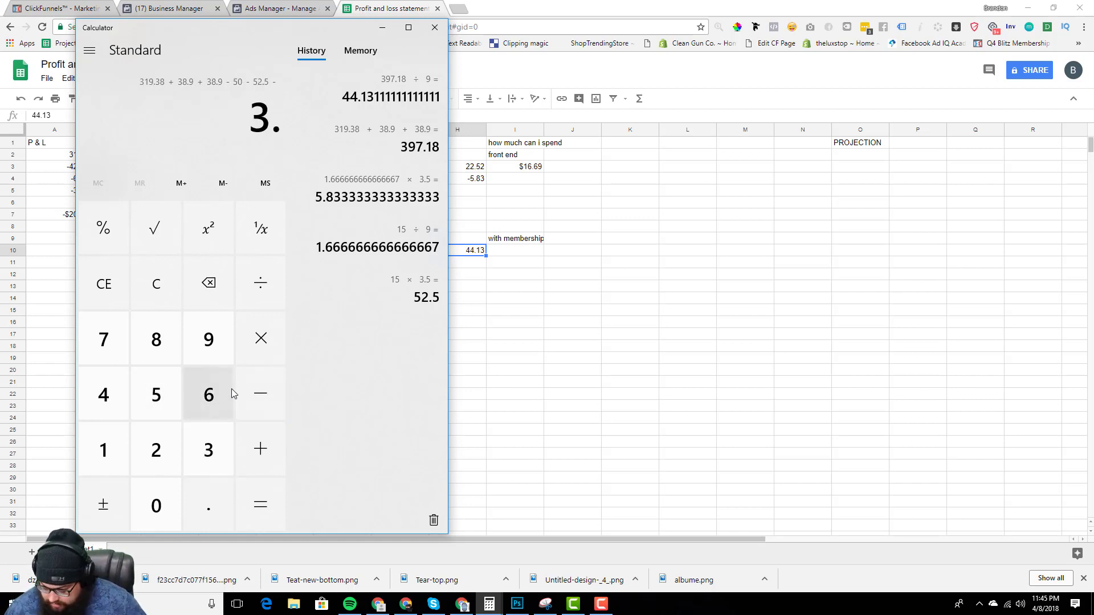
text(50)
key(minus)
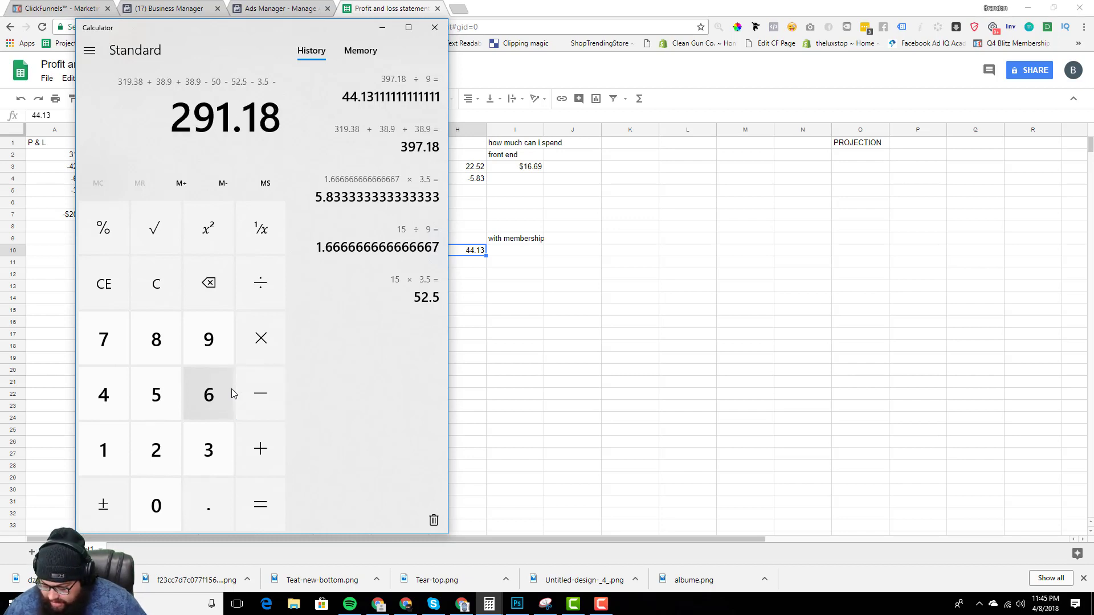
text(3)
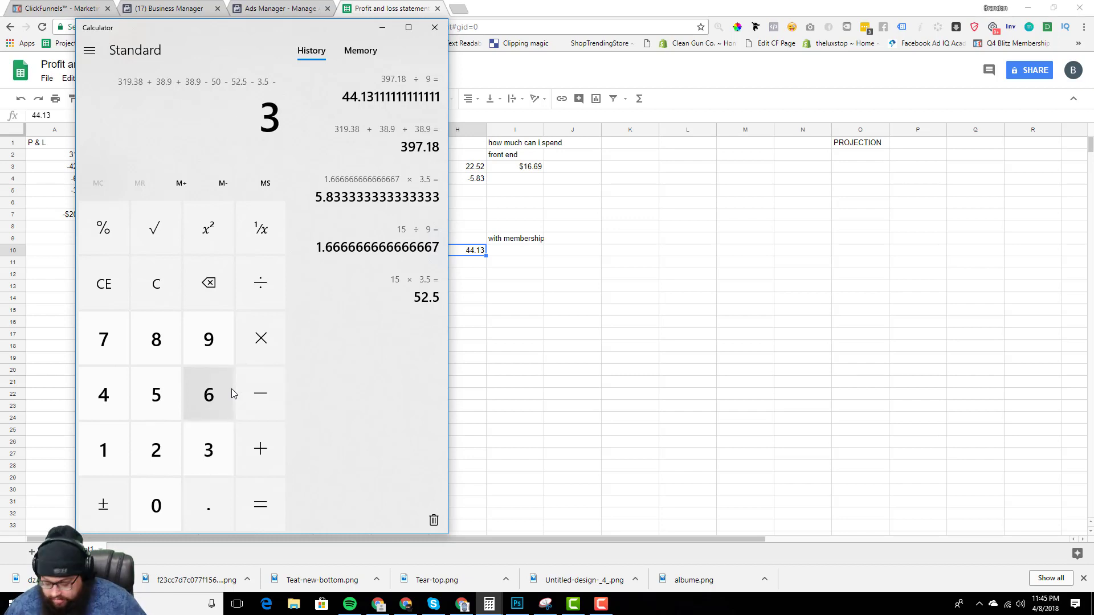
text(.5)
key(minus)
text(3.5 -)
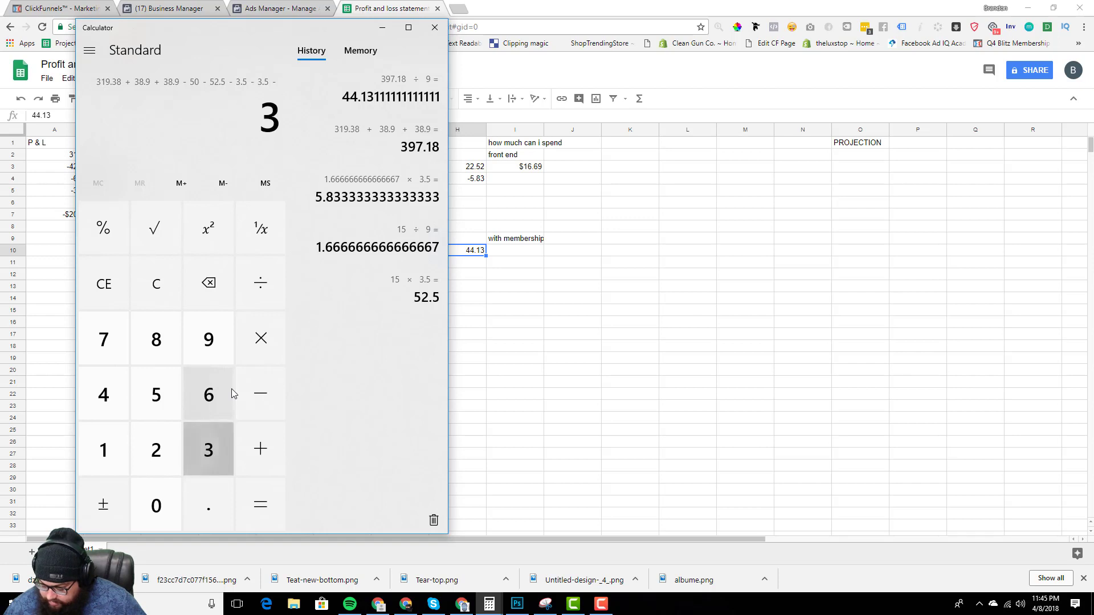
key(minus)
text(3.5)
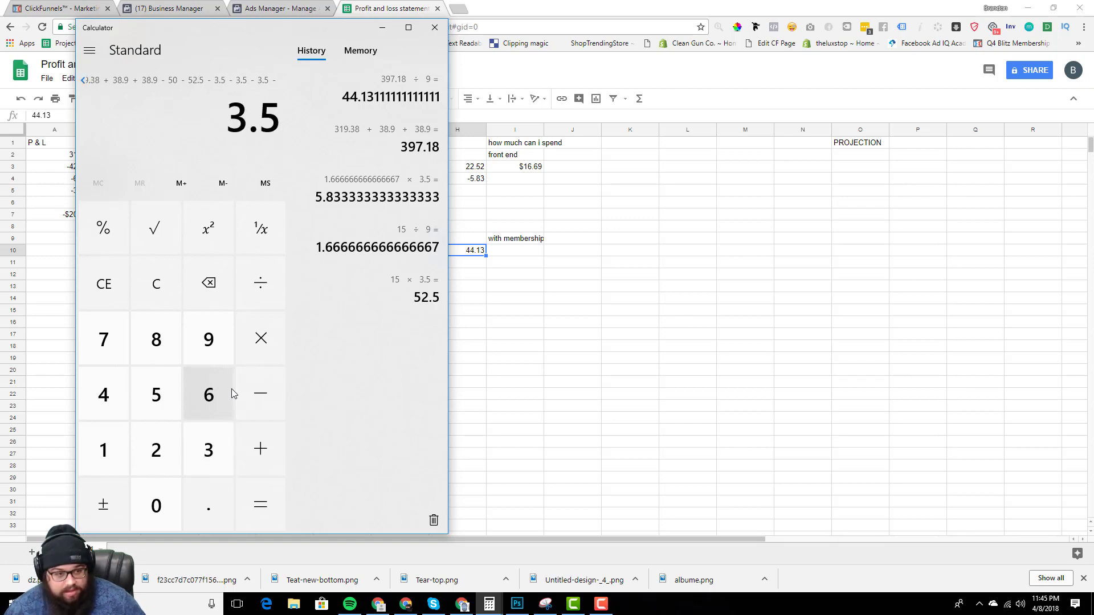
key(minus)
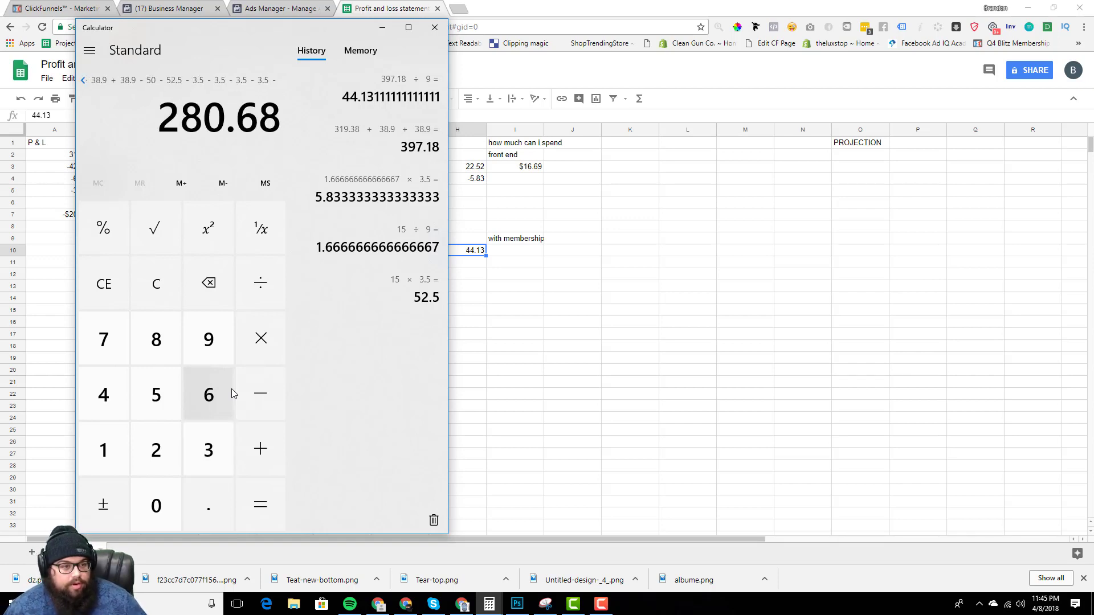
text(3.5)
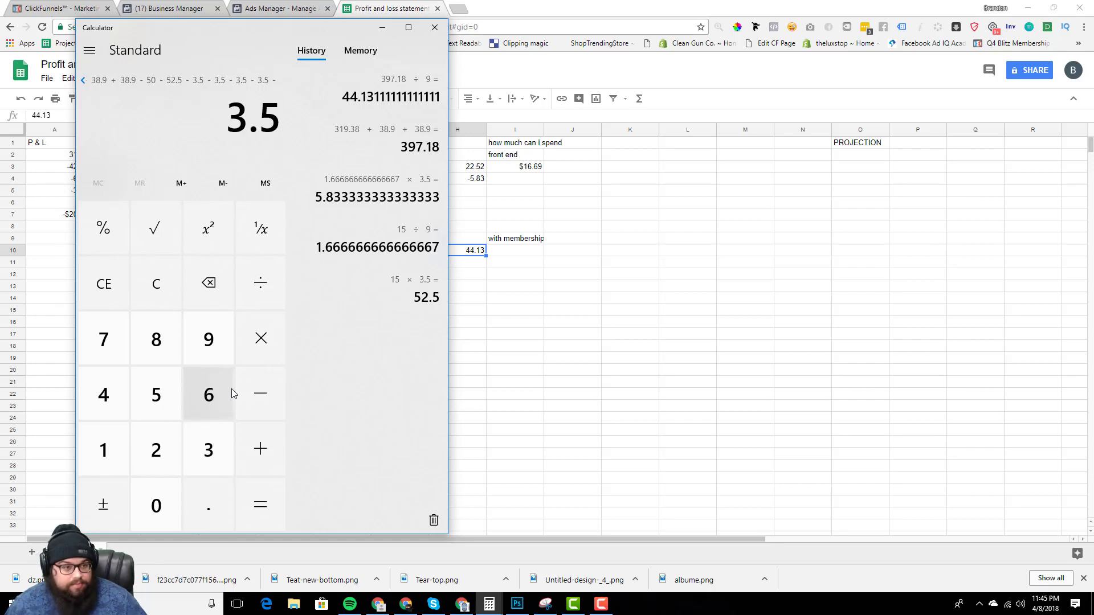
key(Return)
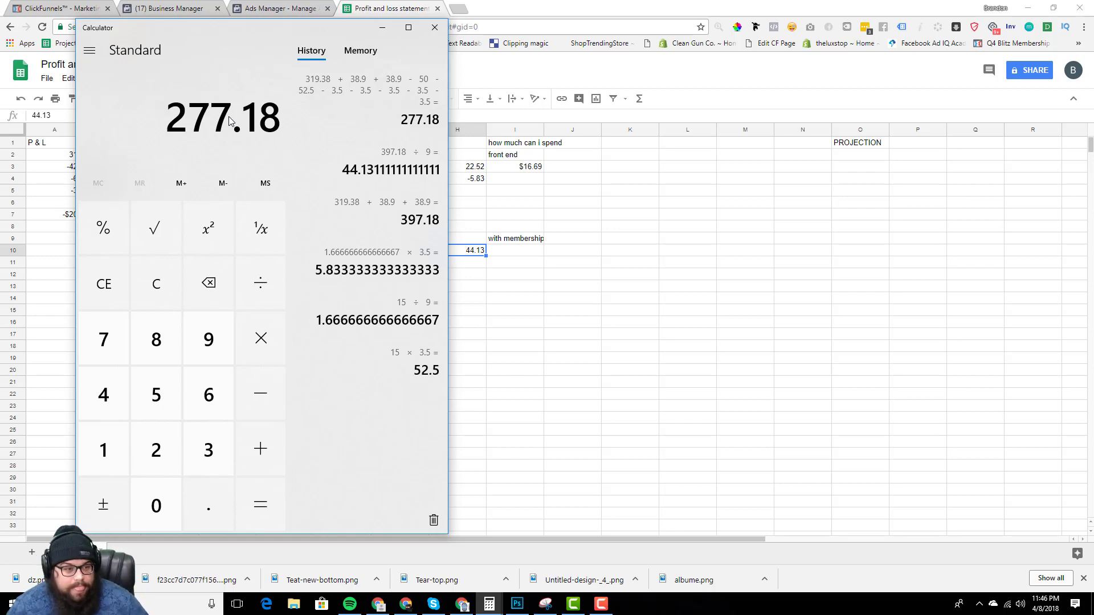
Divide the amount left after costs by 9 sales.
click(262, 292)
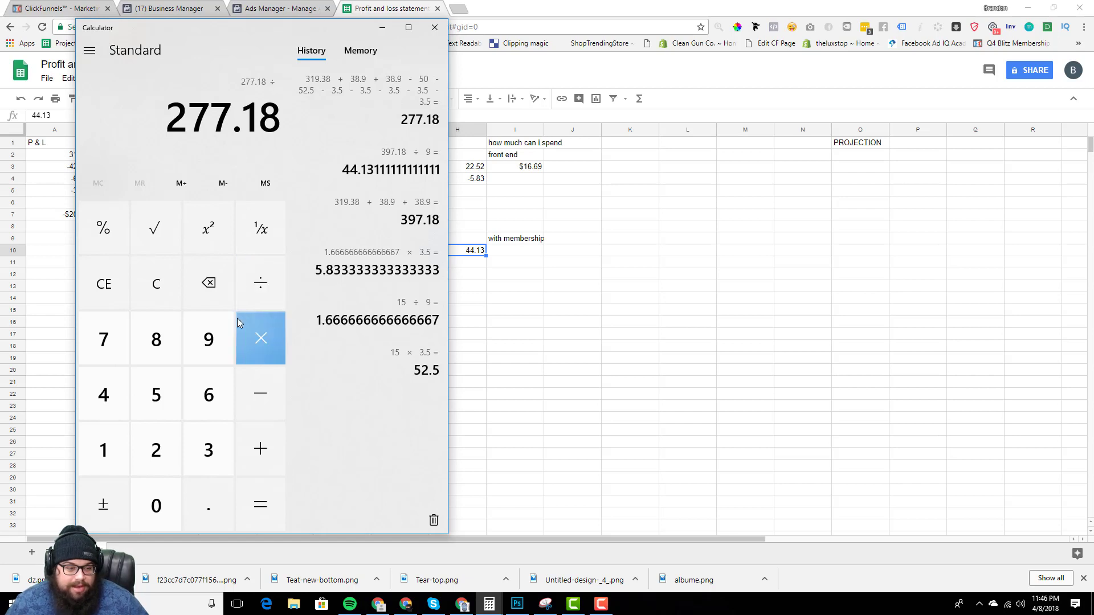
click(214, 338)
click(261, 503)
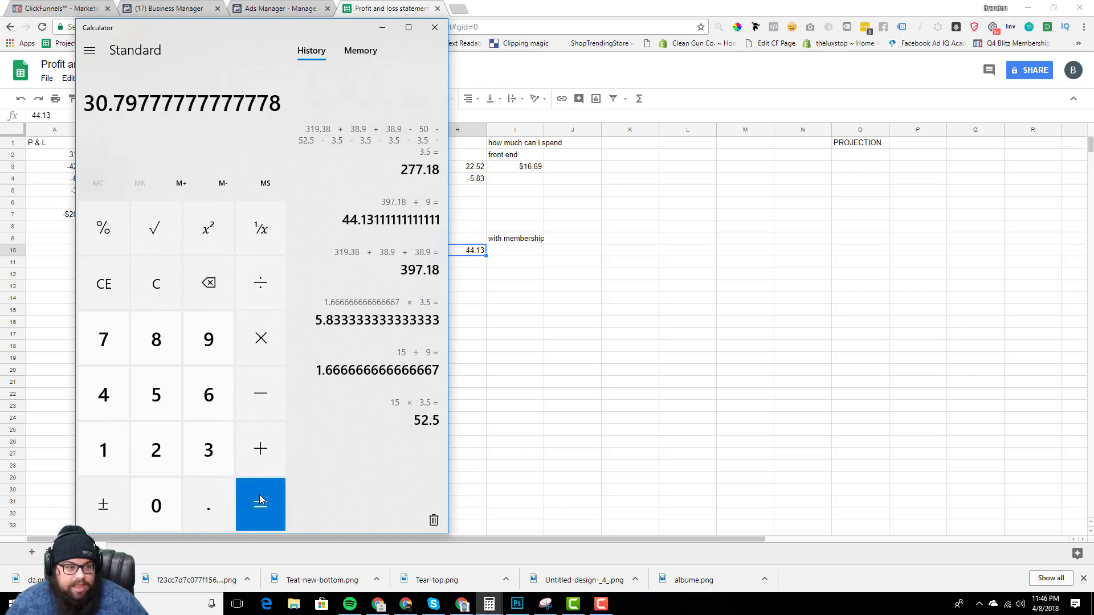
Return to the profit and loss sheet and enter 30.80 in cell I10, below the with membership heading.
click(383, 28)
click(512, 254)
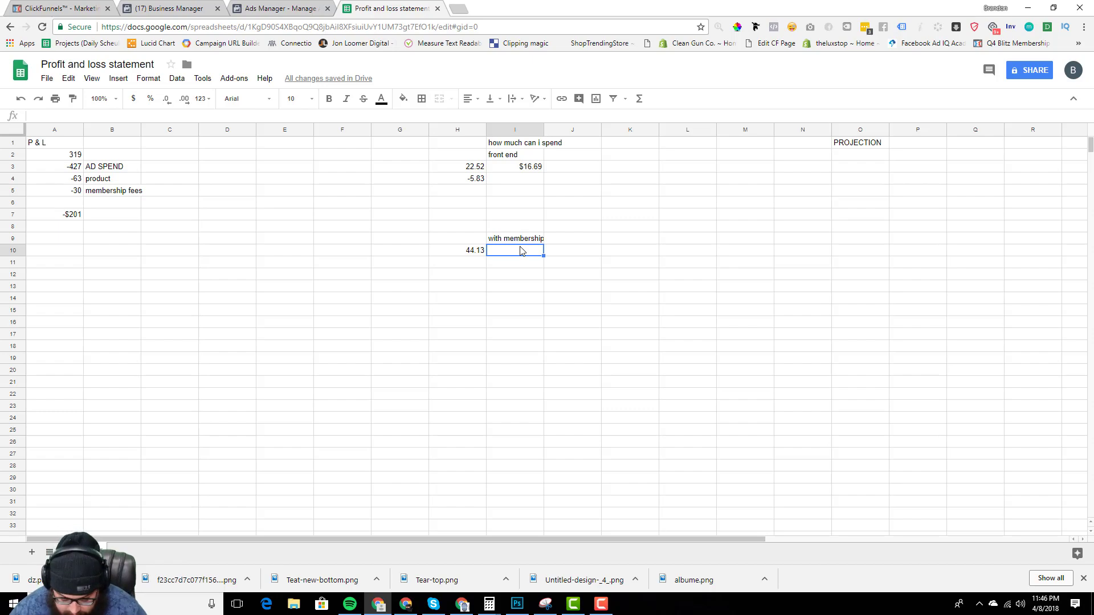
text(30)
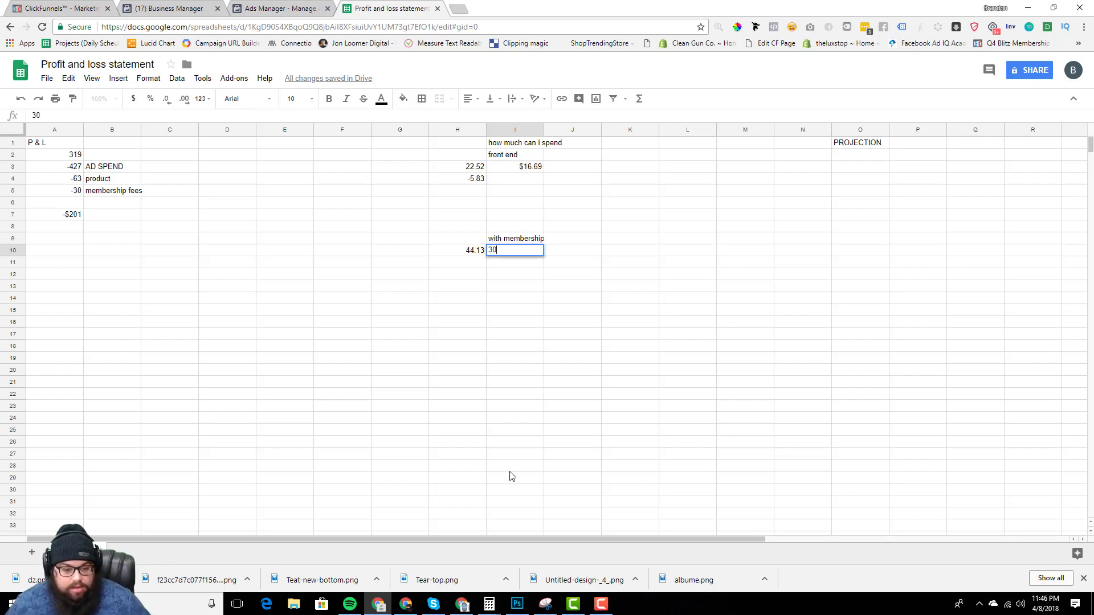
mouse_move(491, 603)
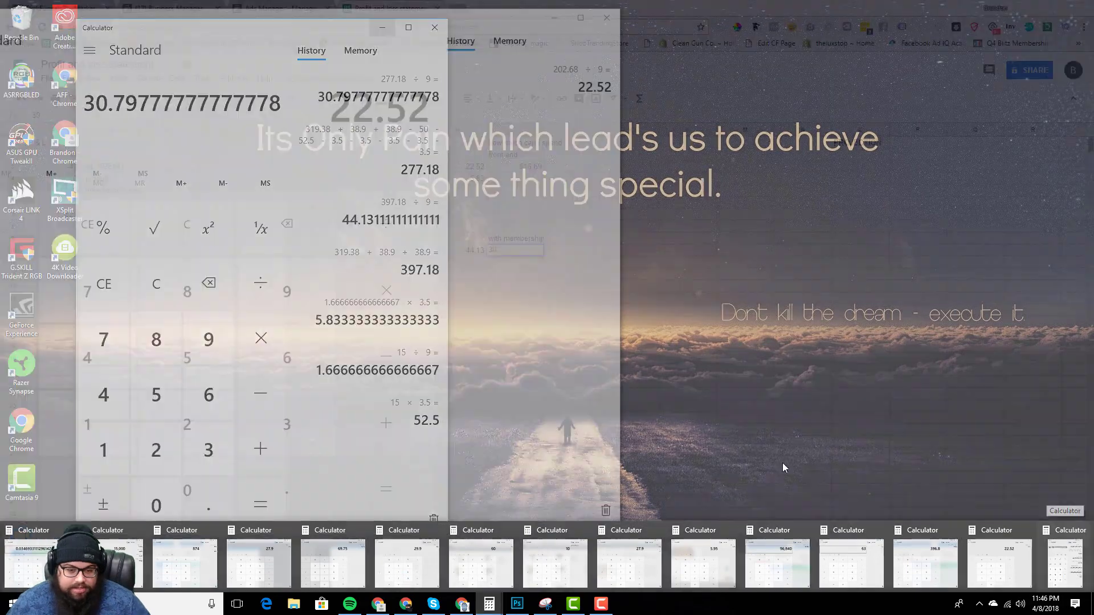
click(743, 466)
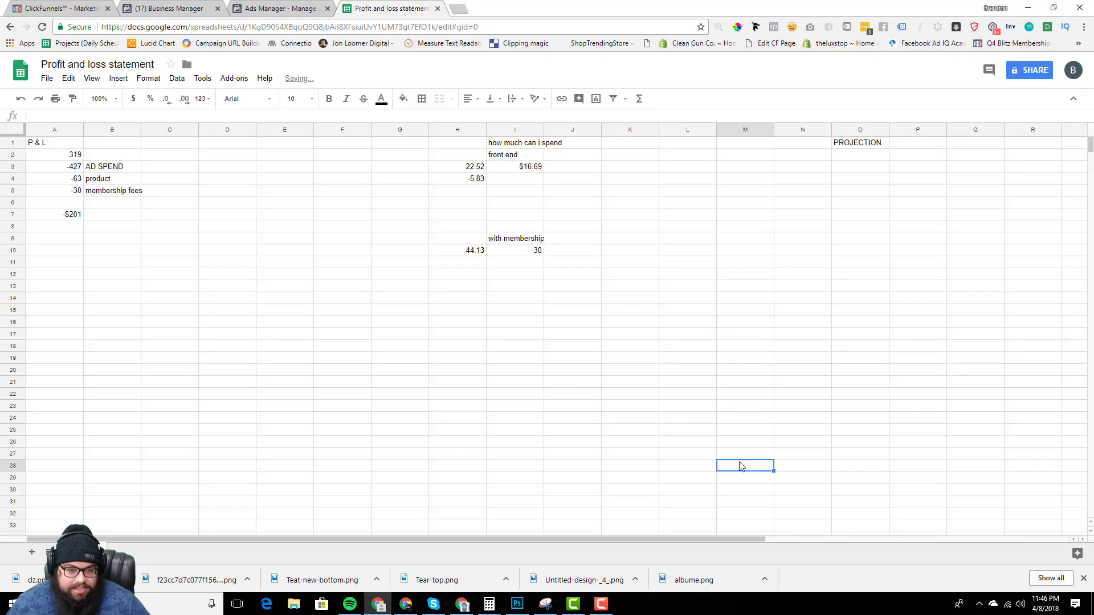
click(533, 252)
double_click(533, 252)
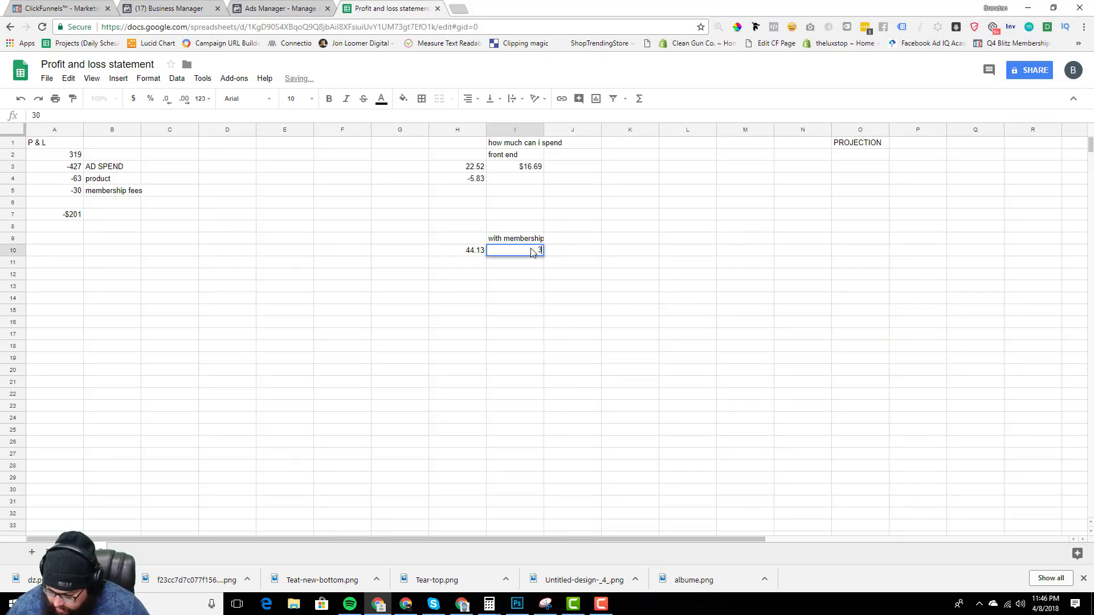
text(.80)
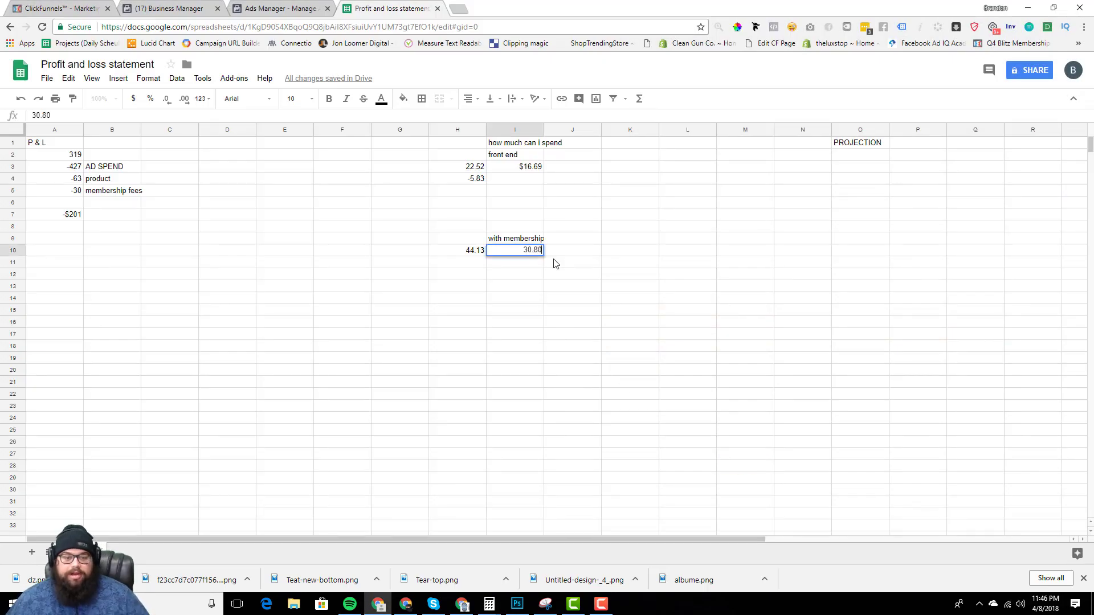
click(554, 261)
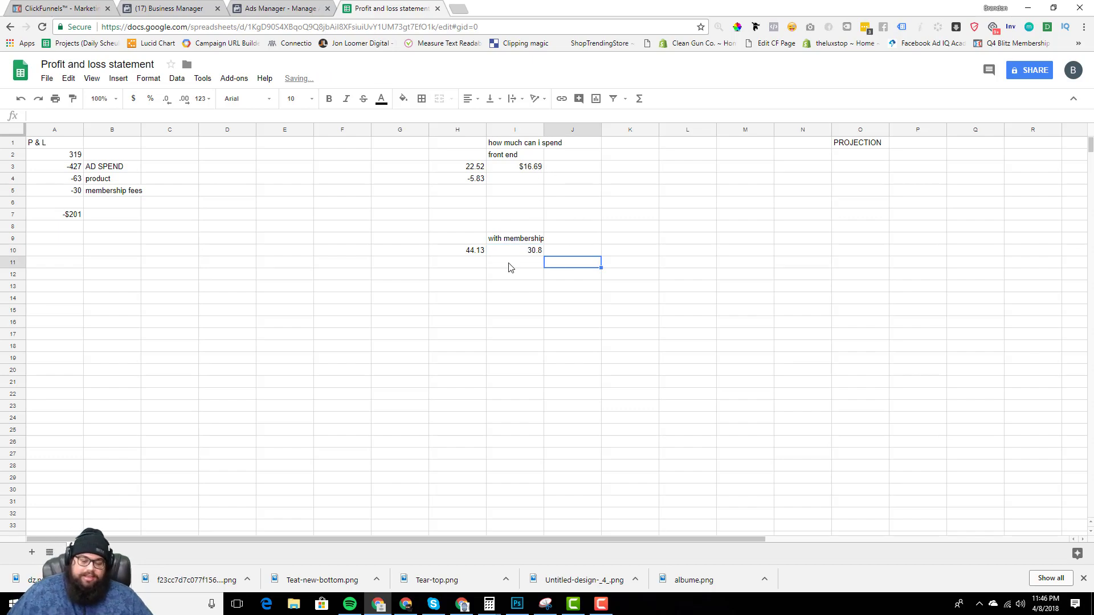
Switch to Calculator and average the two affordable spend amounts by adding 30.80 and 16.69 and dividing the sum by 2.
click(490, 605)
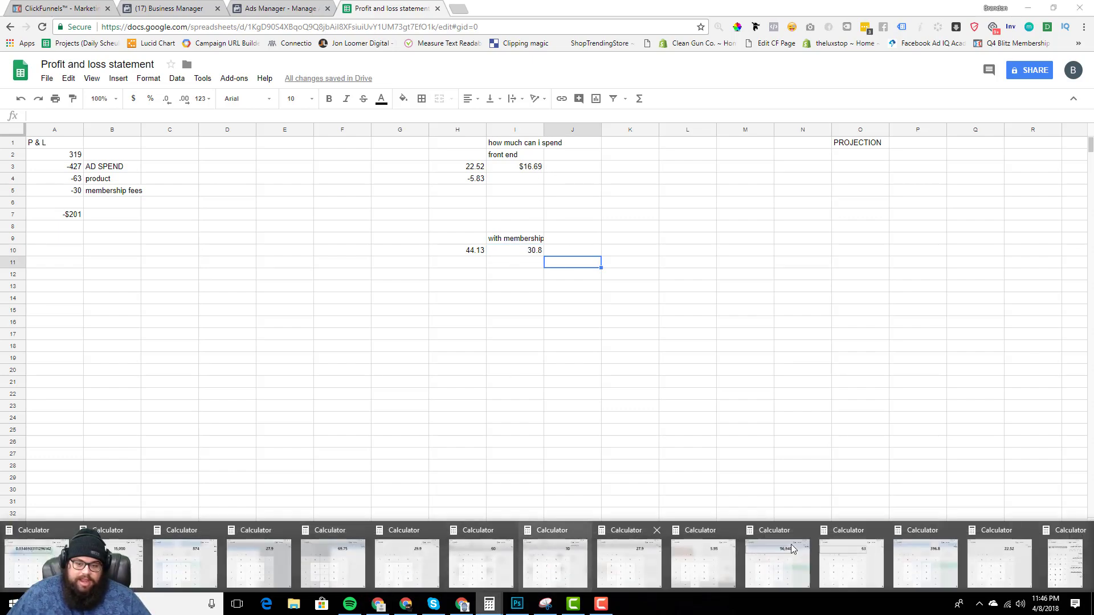
click(1065, 560)
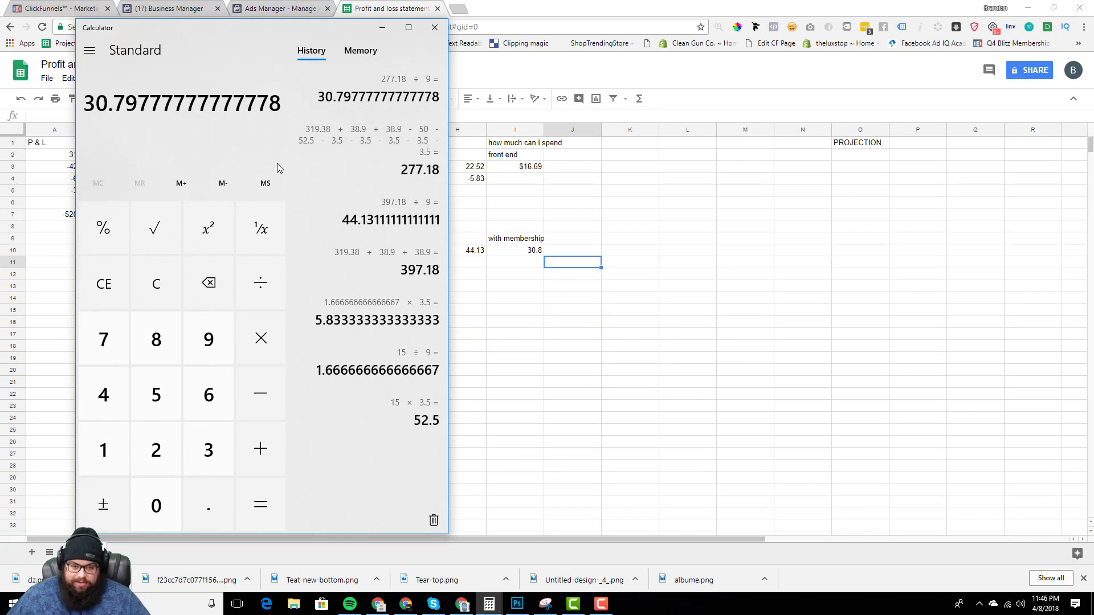
text(30.80)
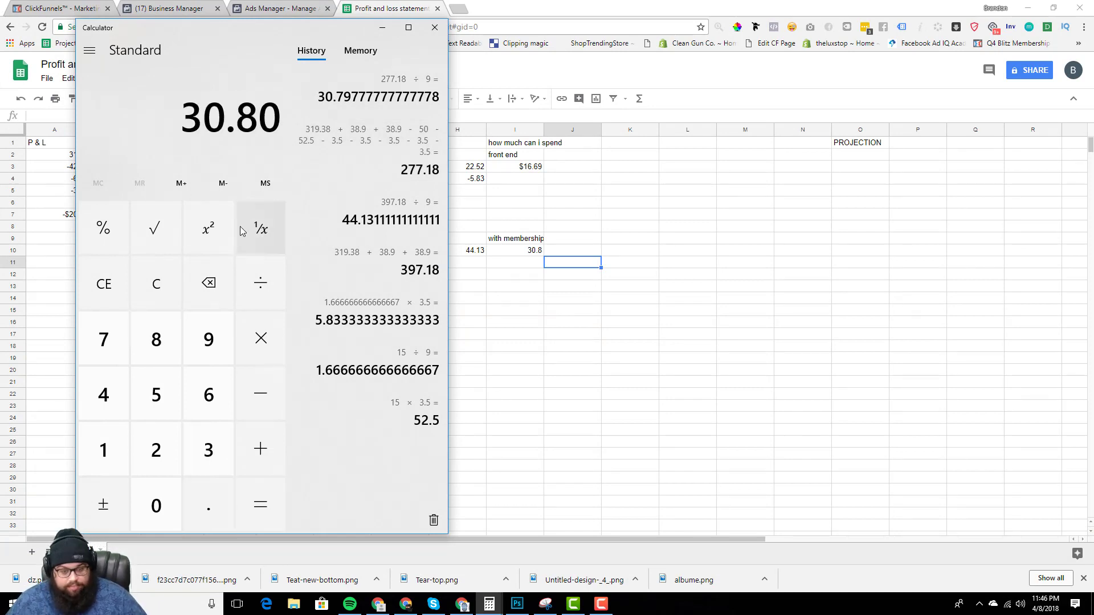
key(plus)
text(16.69)
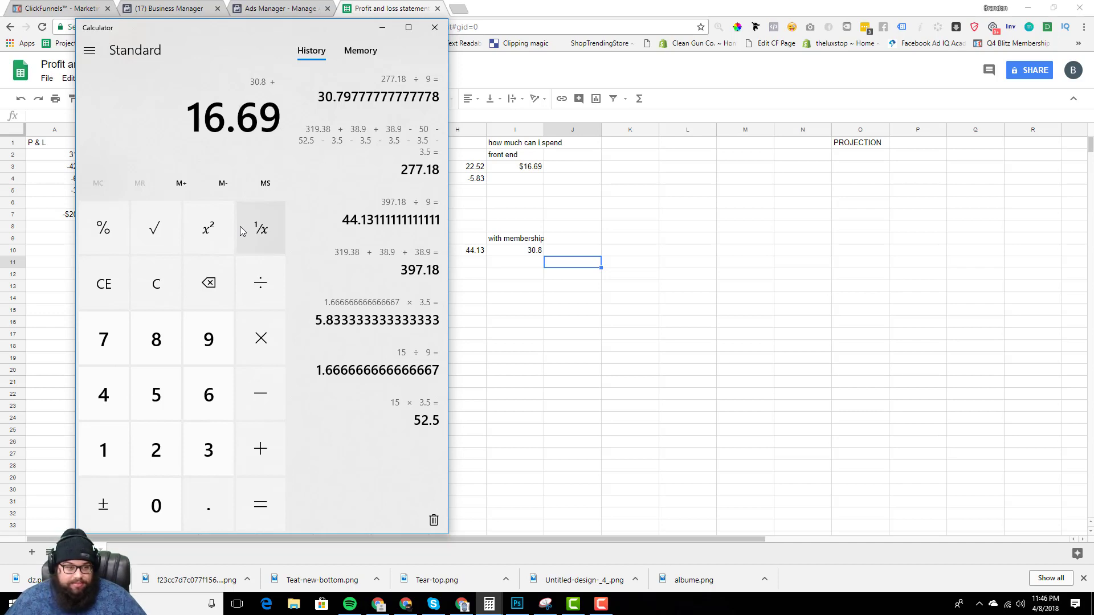
key(Return)
key(slash)
text(2)
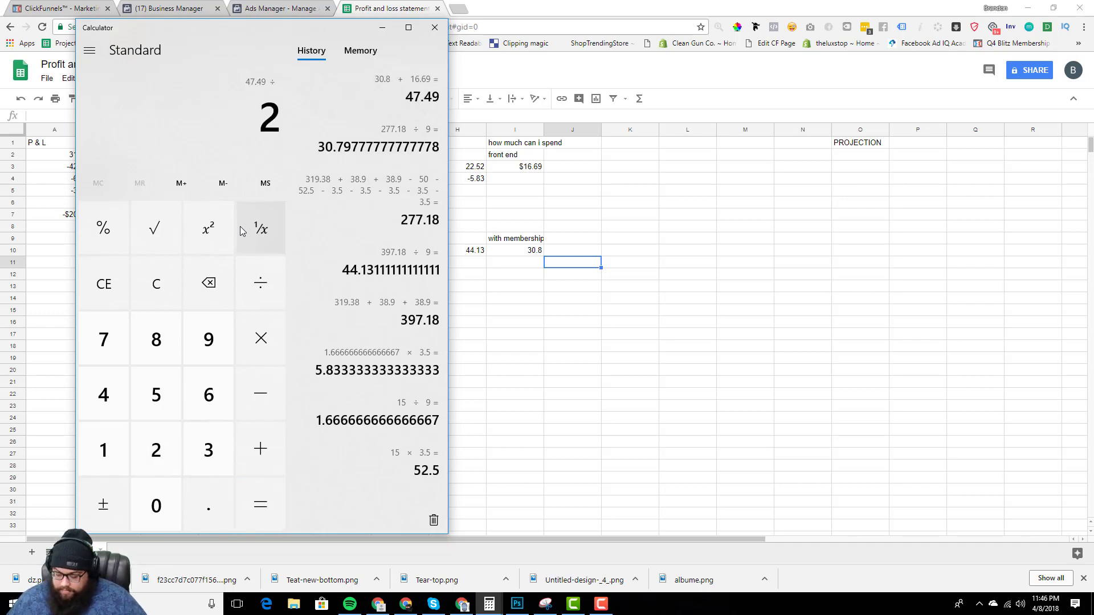
key(Return)
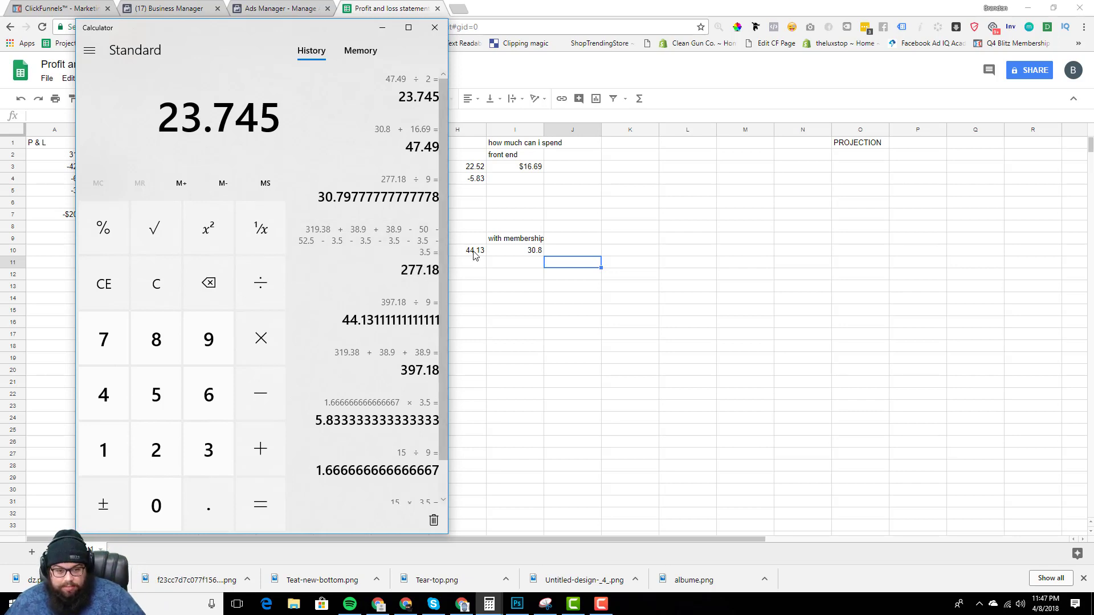
Select cells H10:I10 in the sheet, and in Calculator subtract the front-end amount of 16.69 from 24.
drag(474, 253, 527, 258)
click(533, 254)
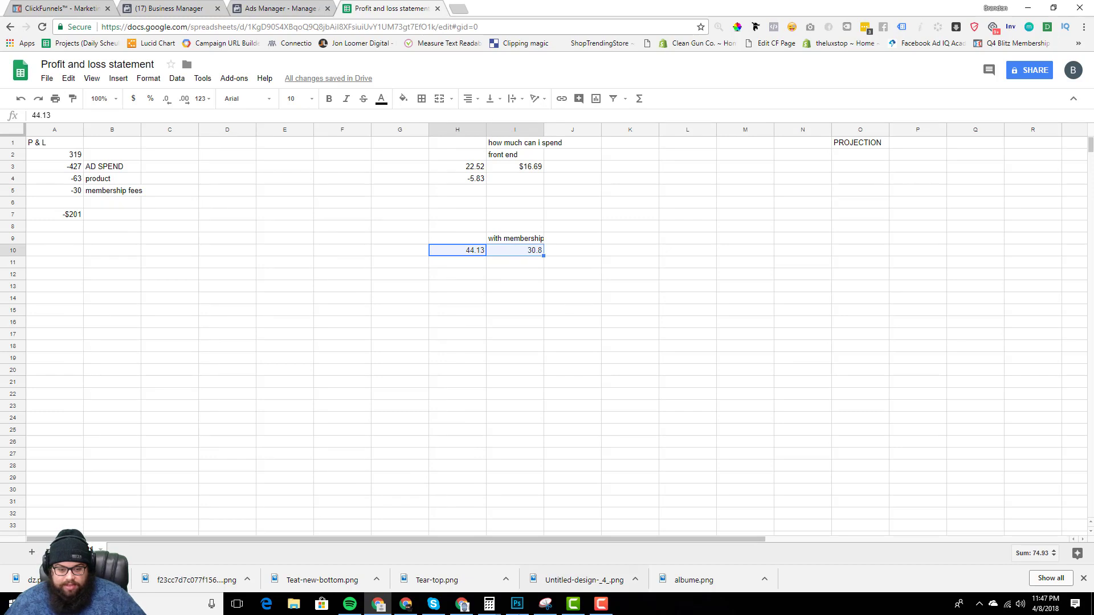
click(488, 605)
click(1063, 560)
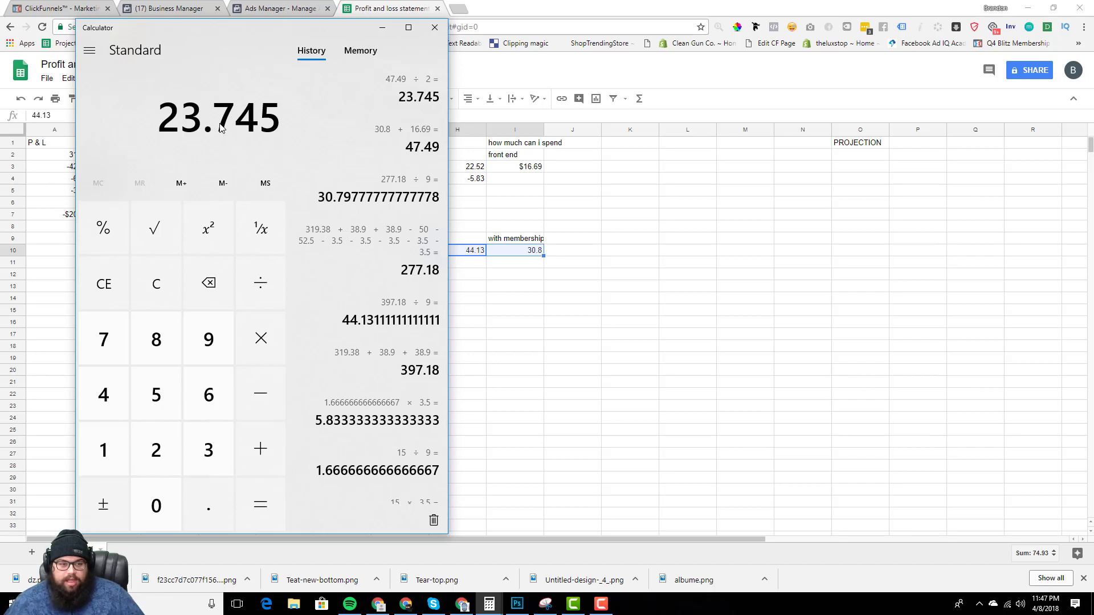
click(166, 439)
click(118, 395)
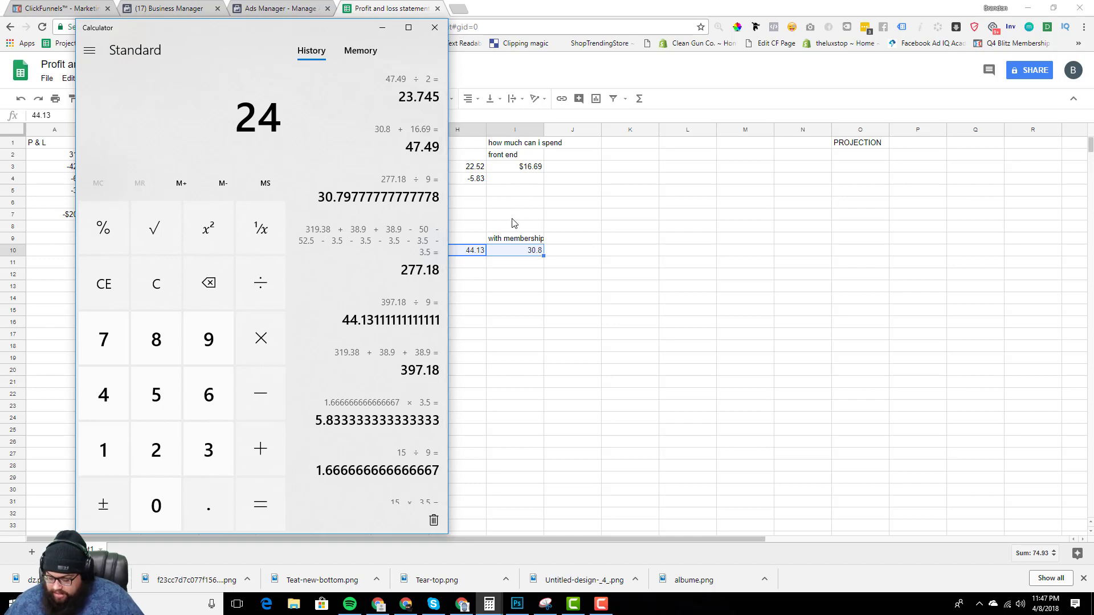
key(minus)
text(16.69)
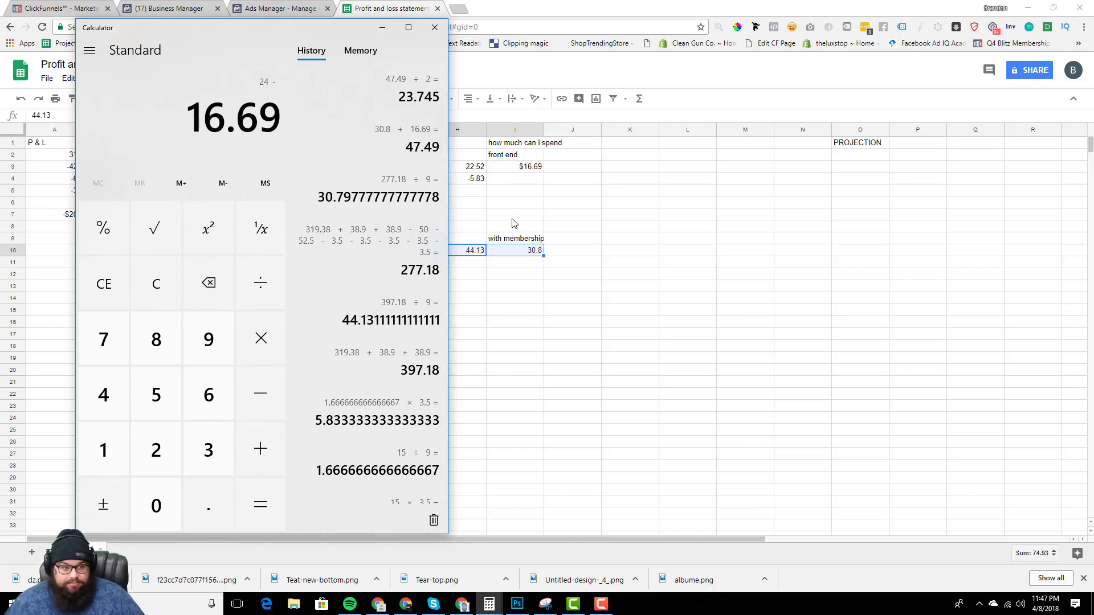
key(Return)
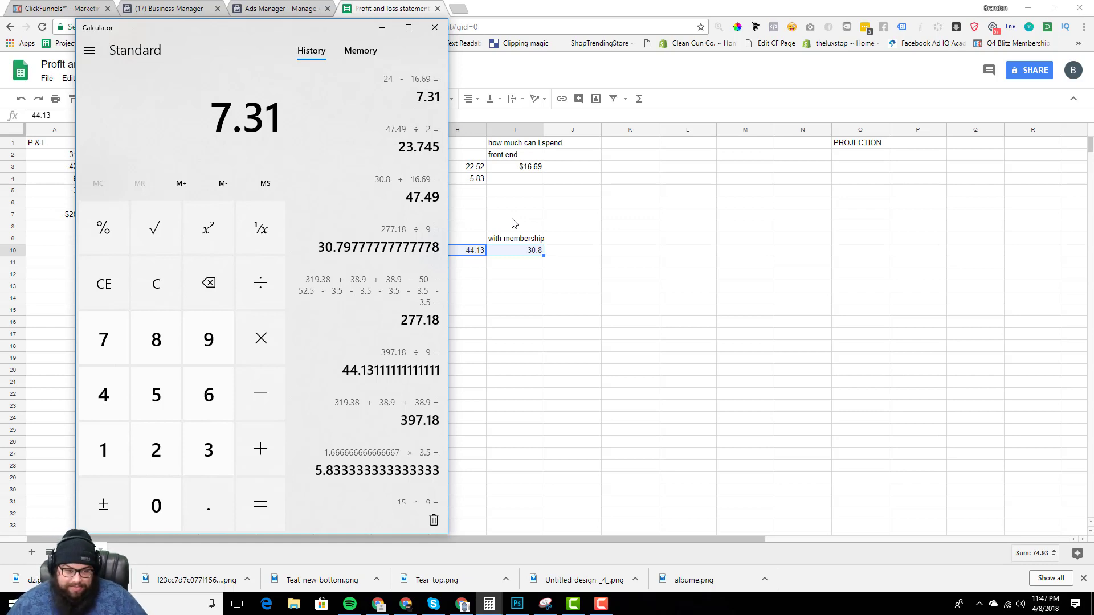
Multiply the 24 minus 16.69 difference by 14, and multiply that result by 14 again.
text(*14)
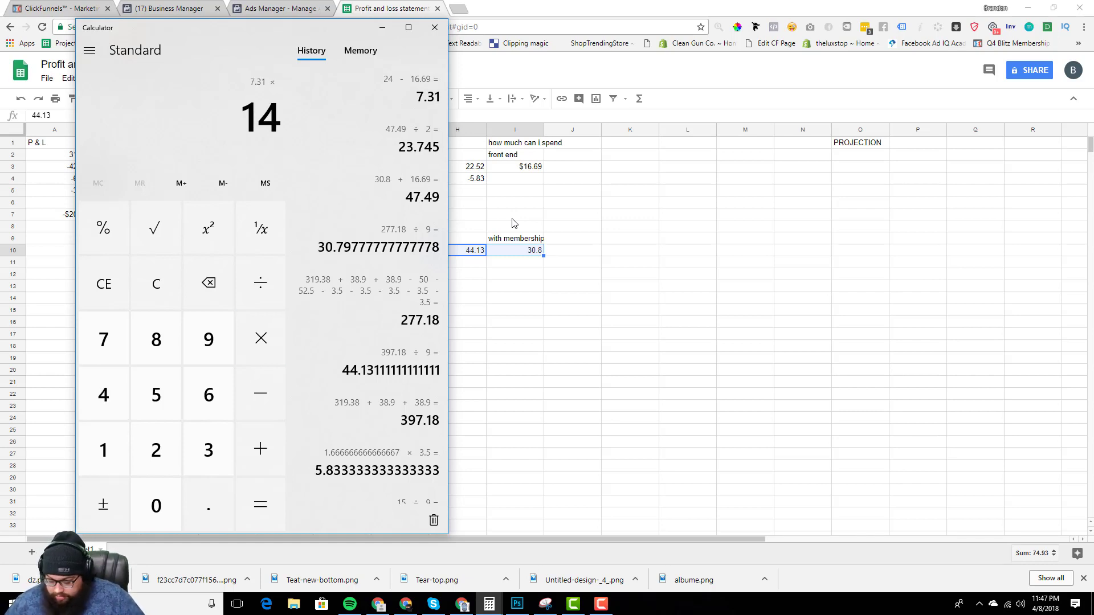
key(Return)
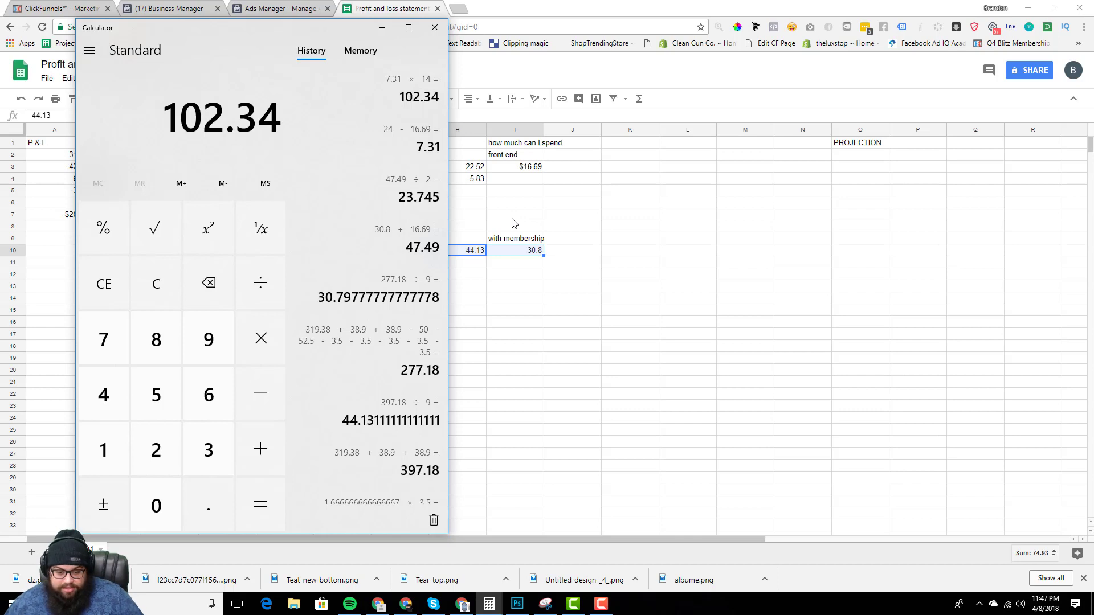
text(*14)
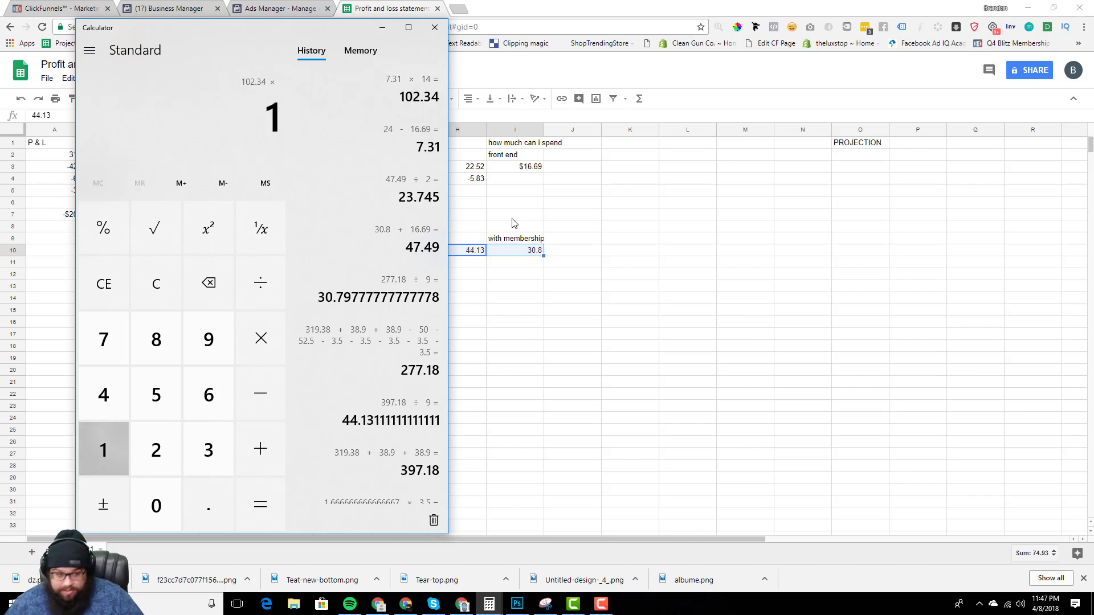
key(Return)
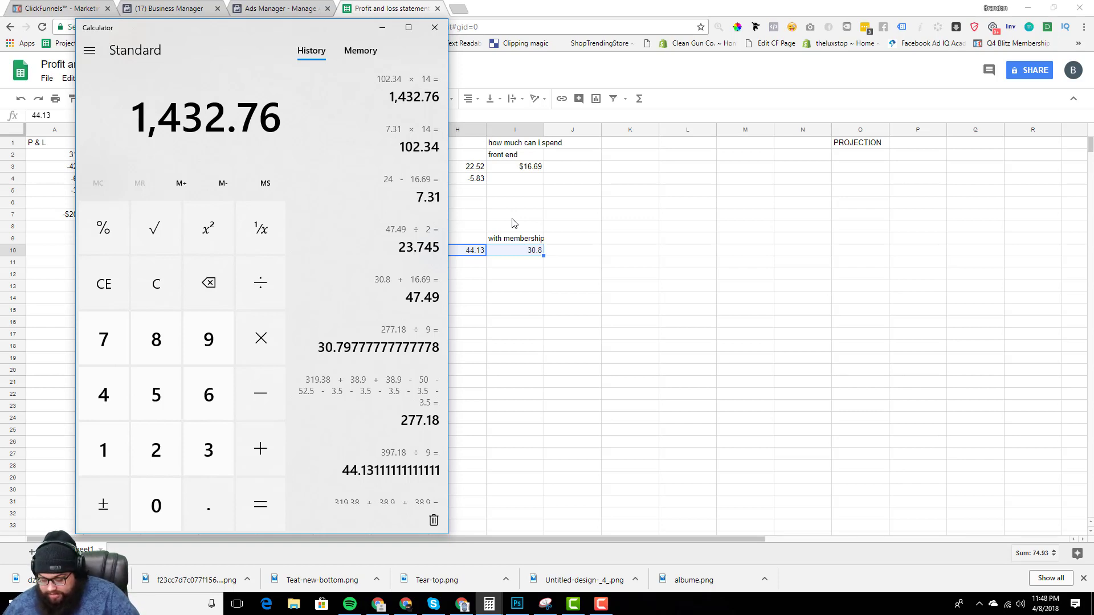
Calculate 14 times 14, take half of it by multiplying by 0.5, and multiply the result by 38.90.
text(14)
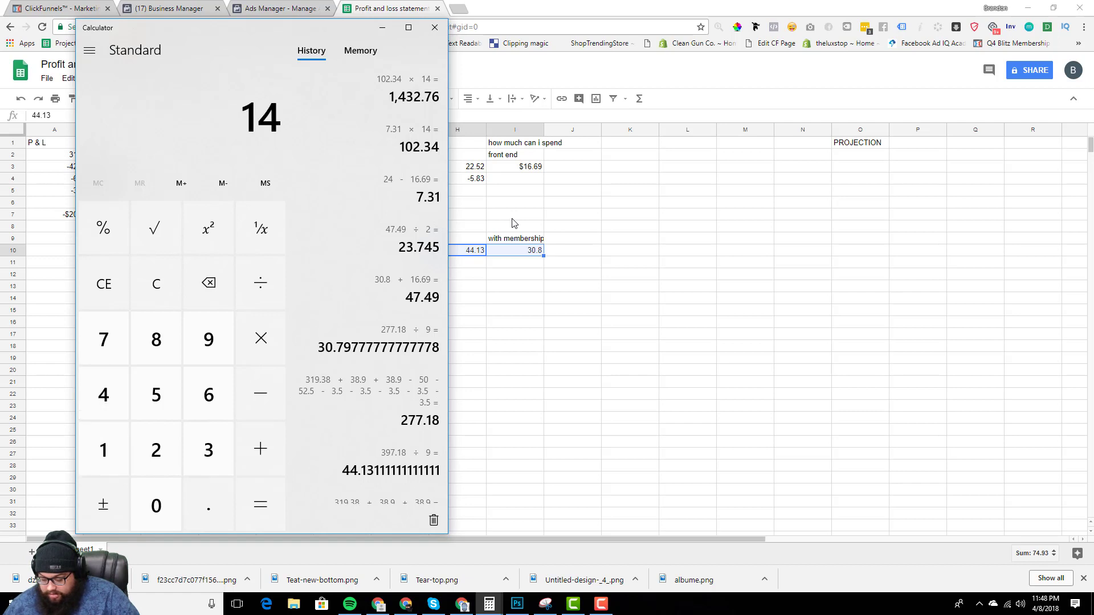
text(*14)
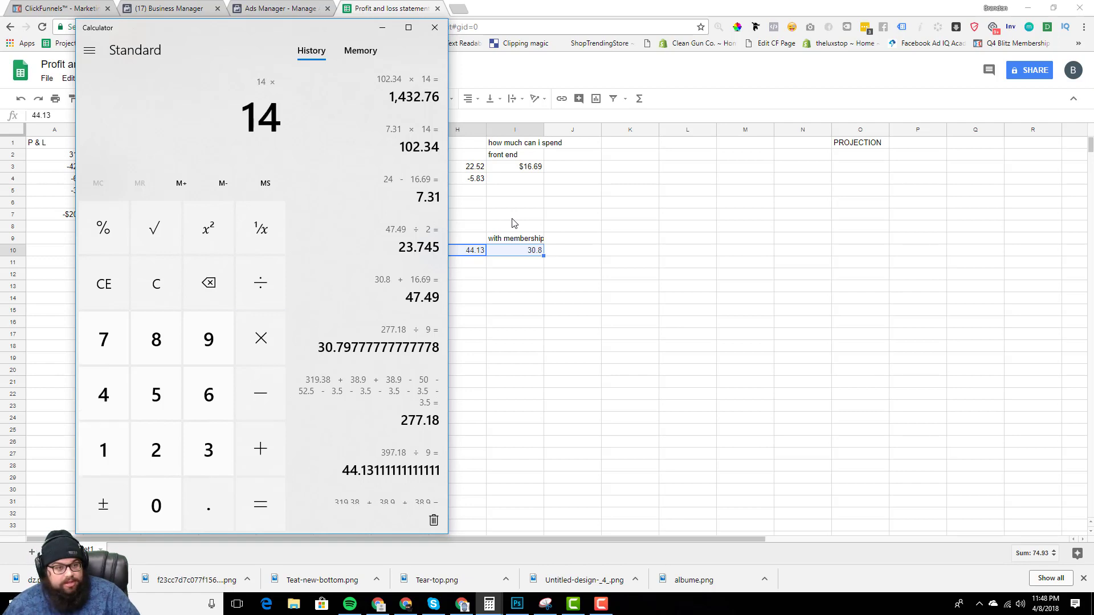
key(Return)
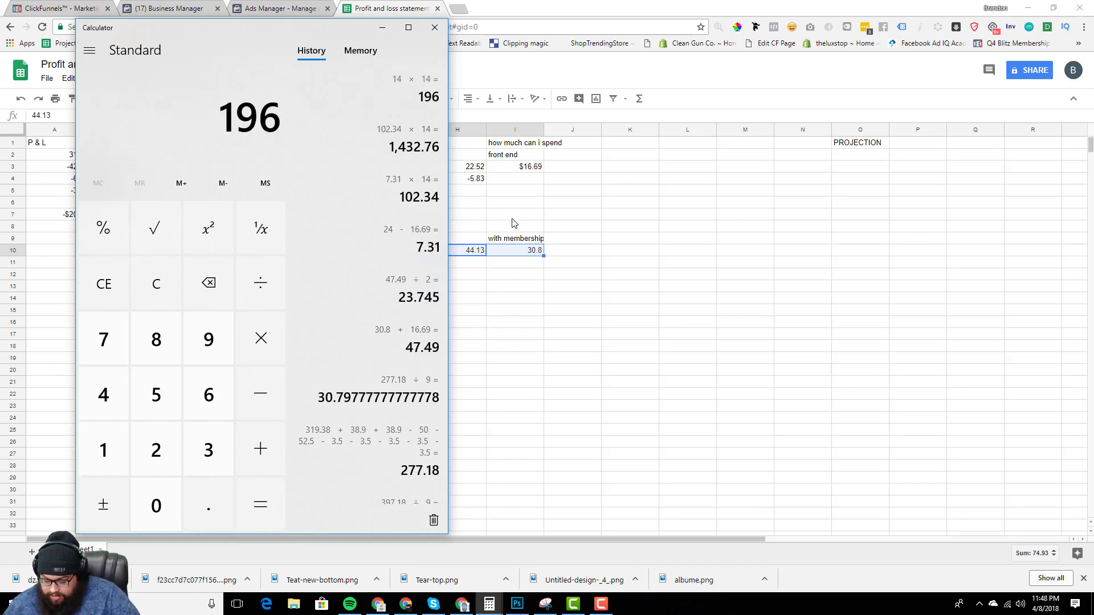
key(asterisk)
text(.5)
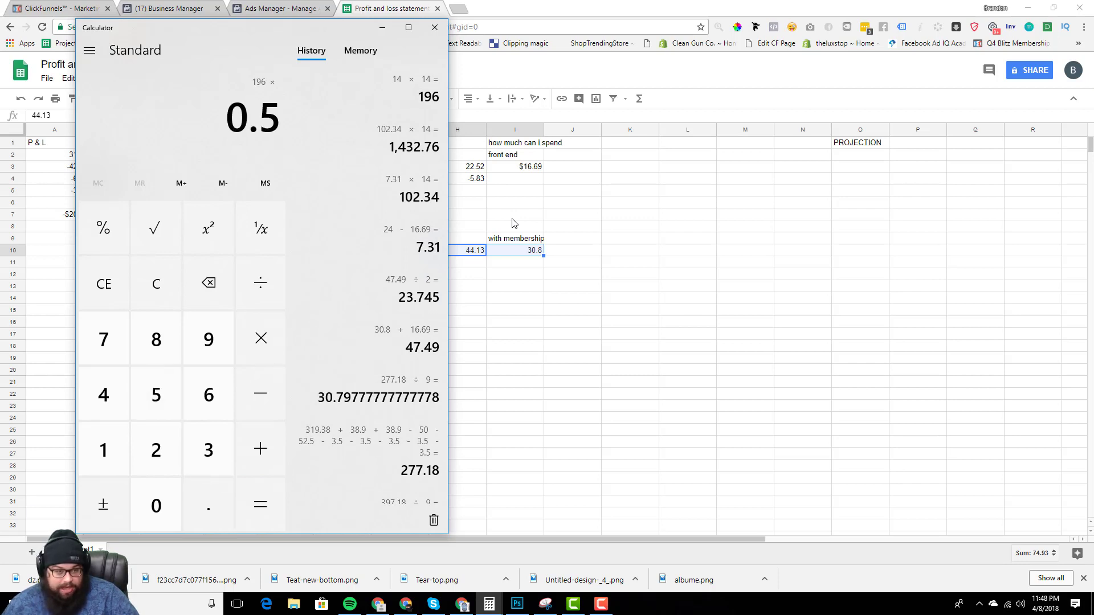
key(Return)
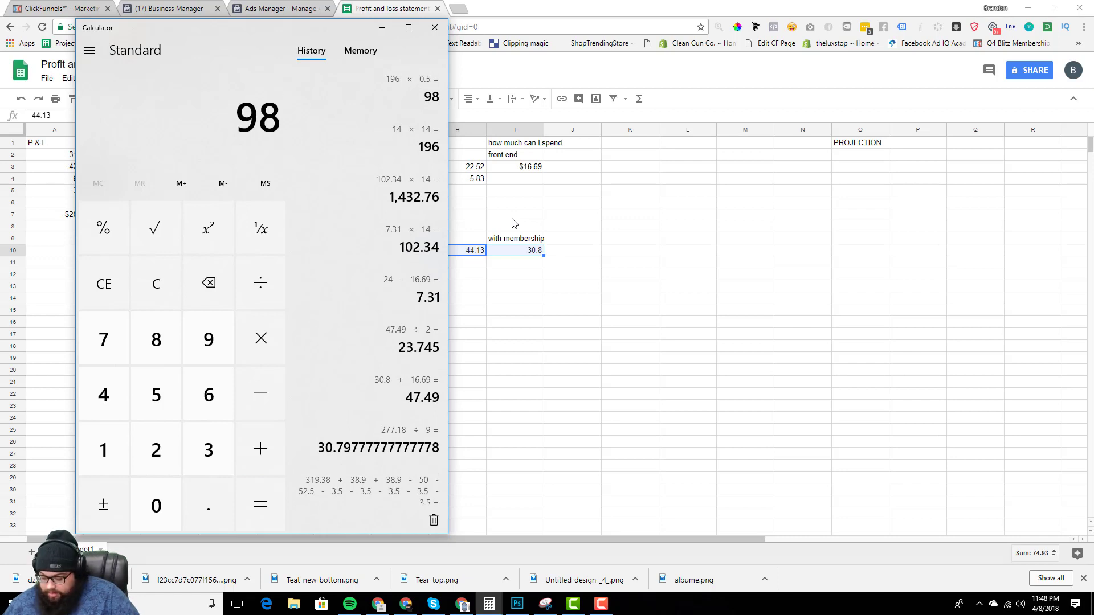
key(asterisk)
text(38.90)
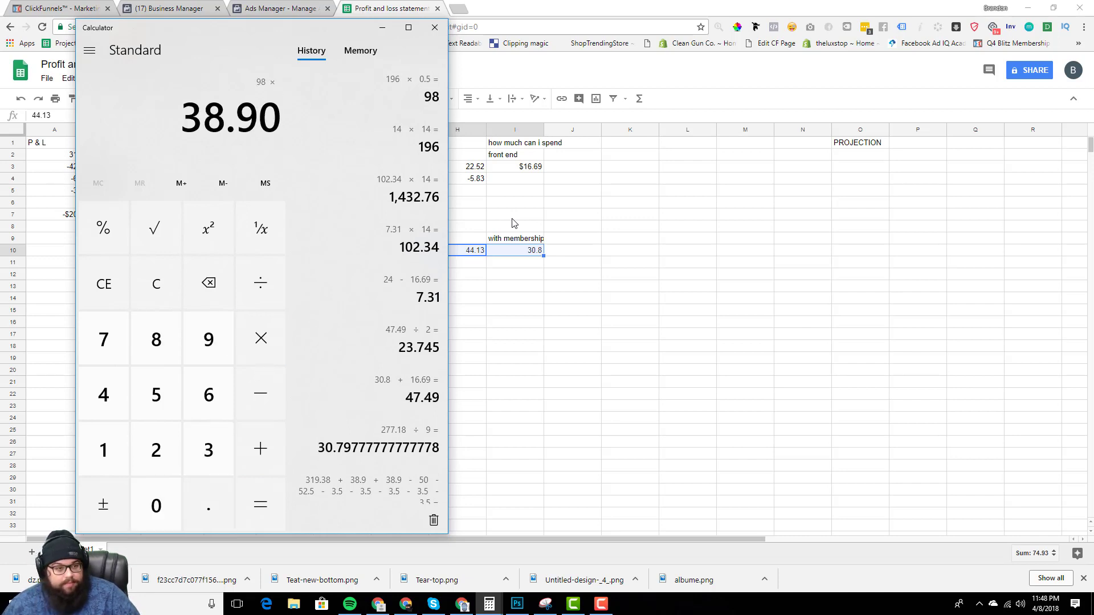
key(Return)
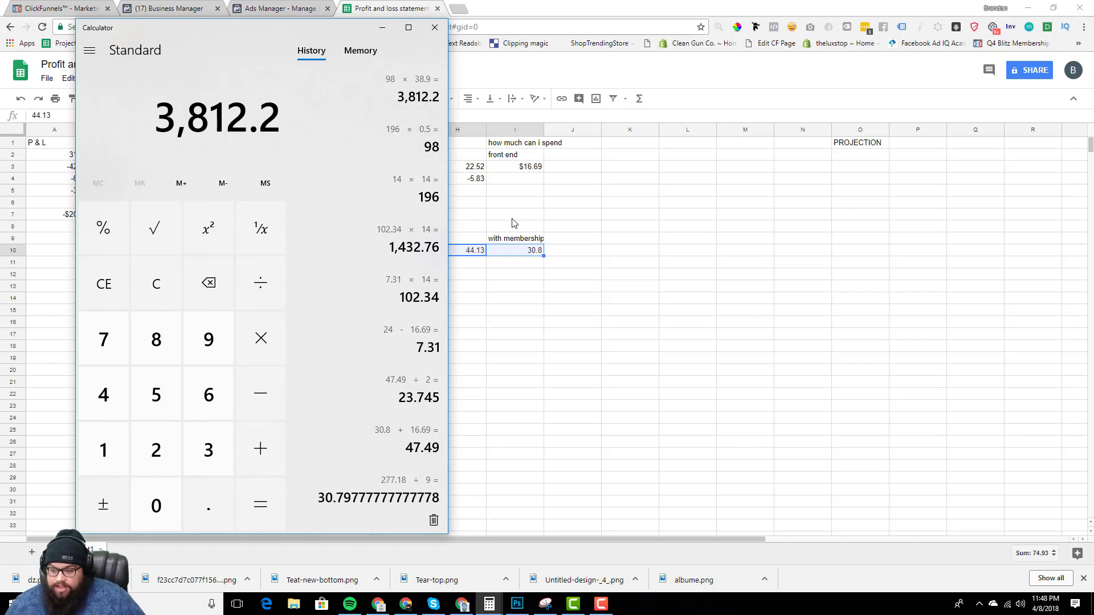
Go back to the profit and loss sheet, review the front end spend, and select cell O2 below the PROJECTION heading.
click(381, 29)
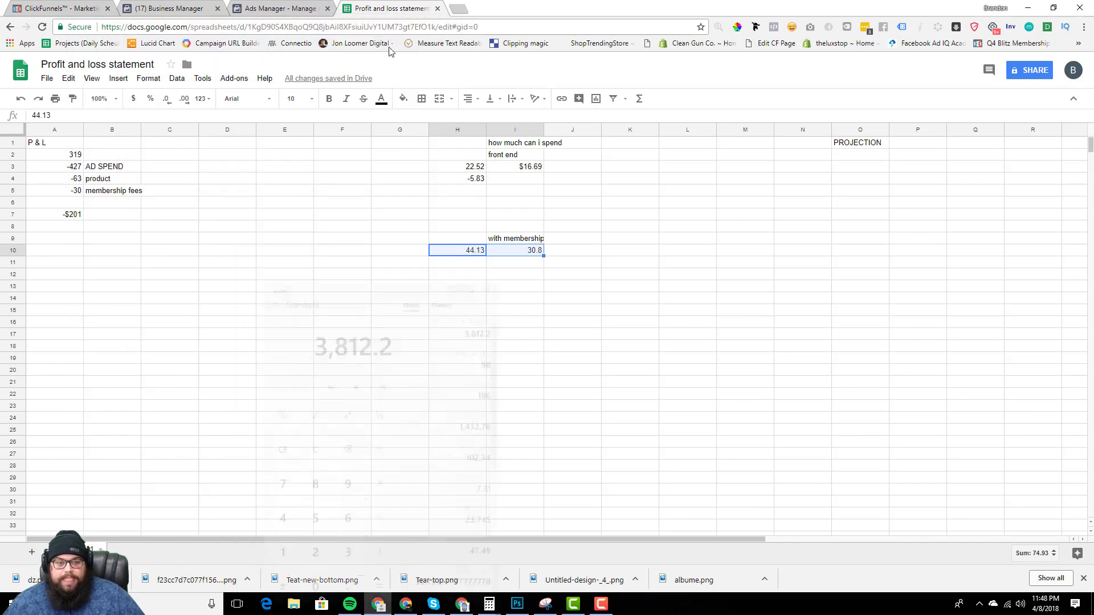
click(518, 169)
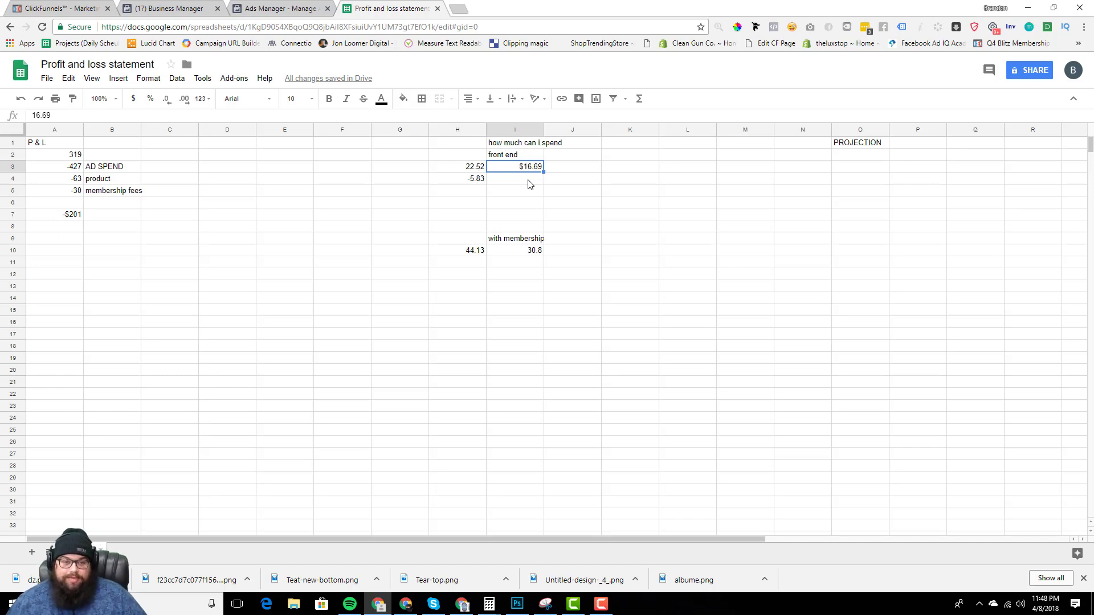
click(522, 208)
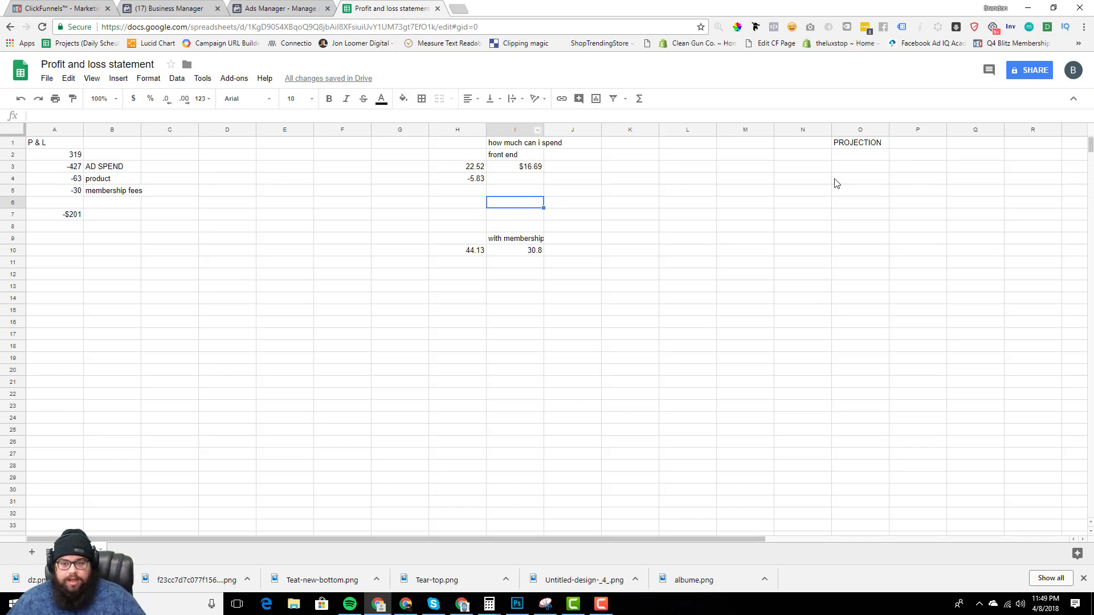
click(854, 159)
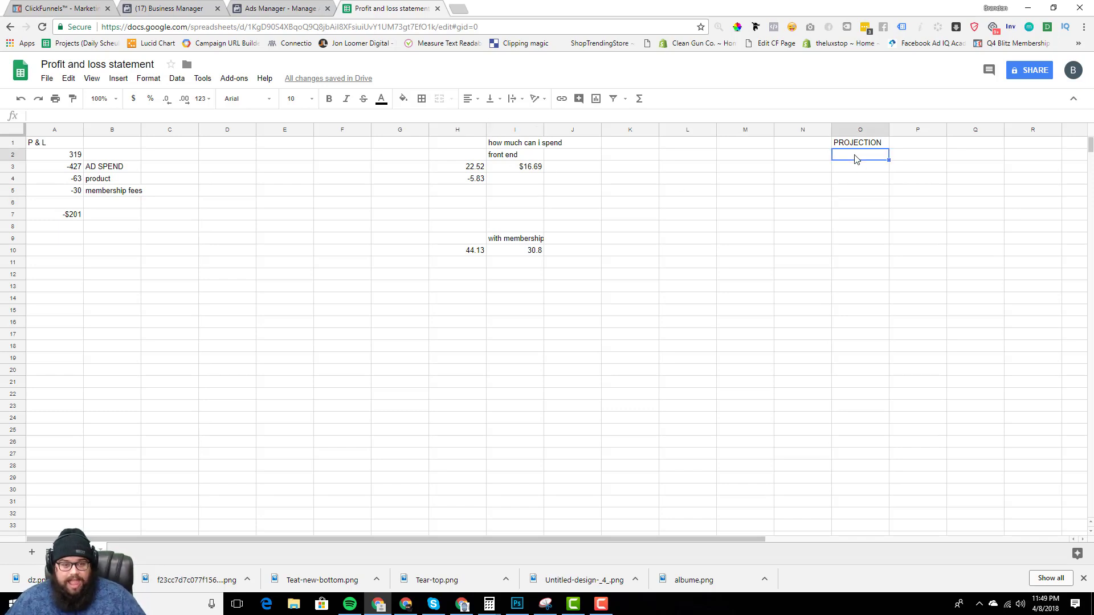
Switch to the ClickFunnels funnel stats and check the unique page views of the order form.
click(291, 8)
click(73, 8)
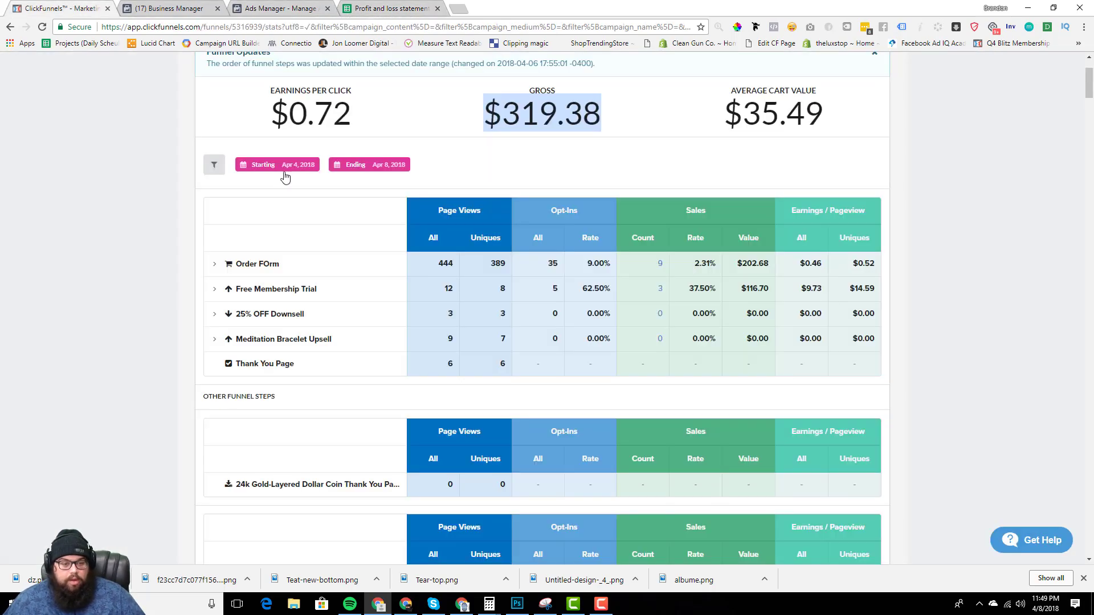
click(493, 265)
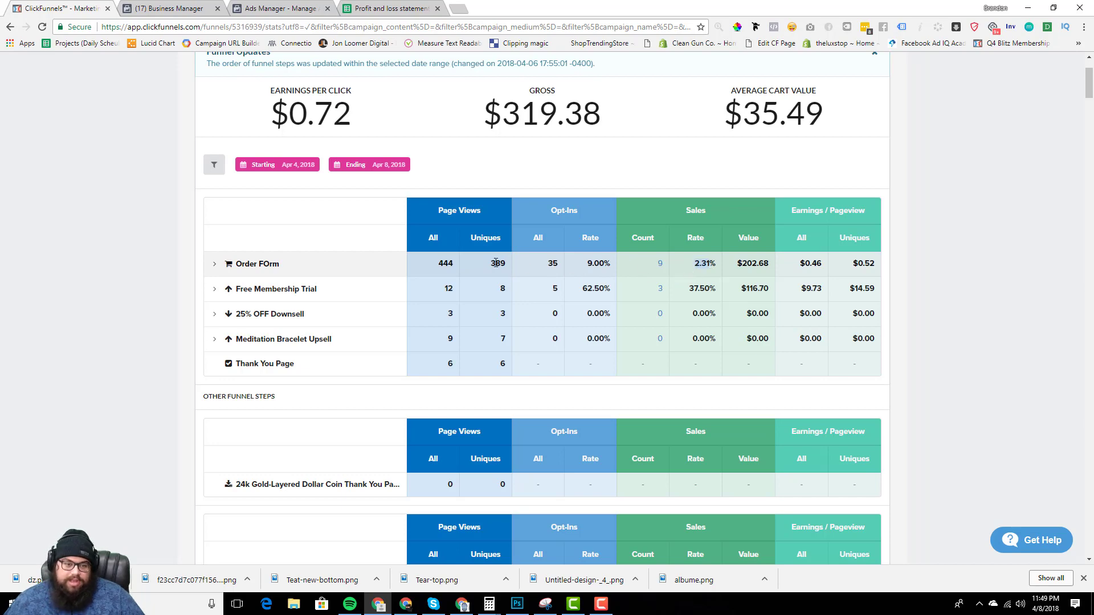
Switch to Ads Manager and turn off the "PPE Engagement Rainbow Obsidian Necklace - ad 2" campaign.
click(282, 9)
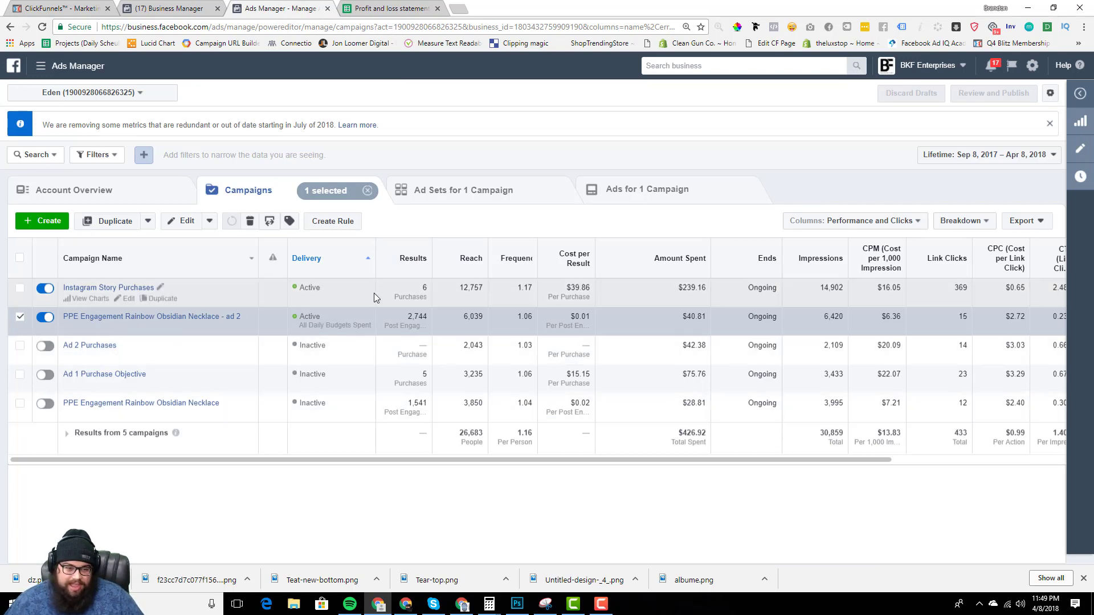
drag(830, 468, 459, 451)
click(45, 317)
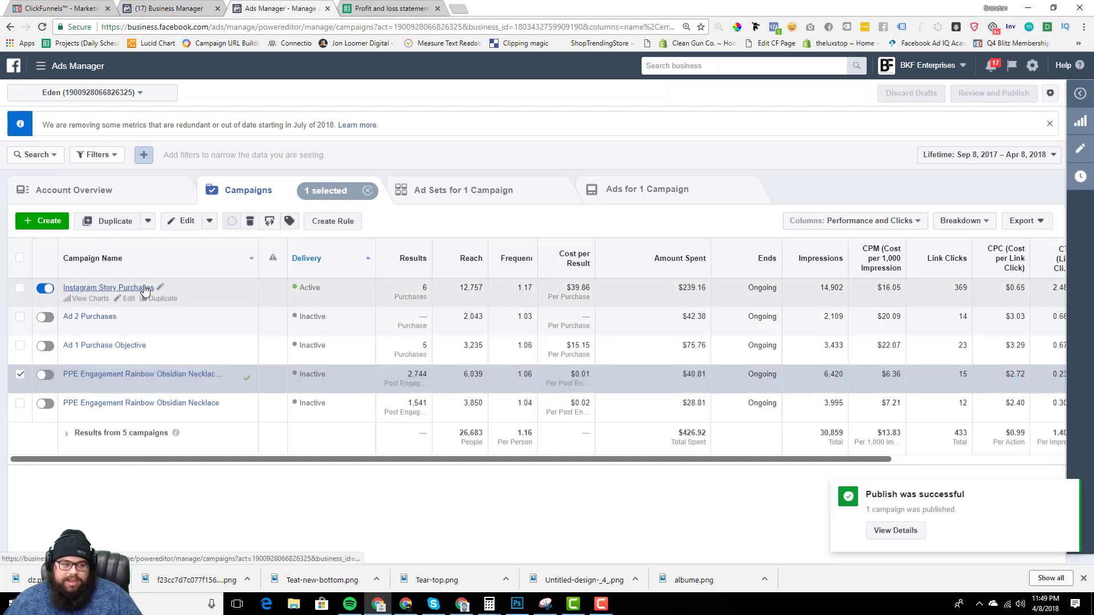
Check the link clicks of the Instagram Story Purchases campaign and set the reporting date range to Today.
drag(622, 462, 816, 465)
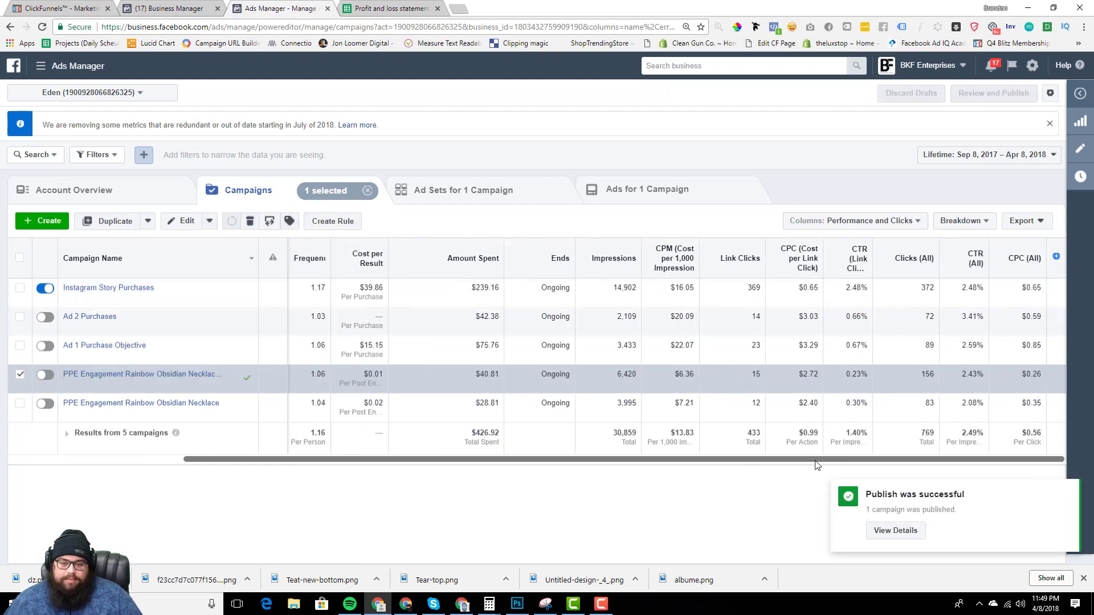
double_click(753, 287)
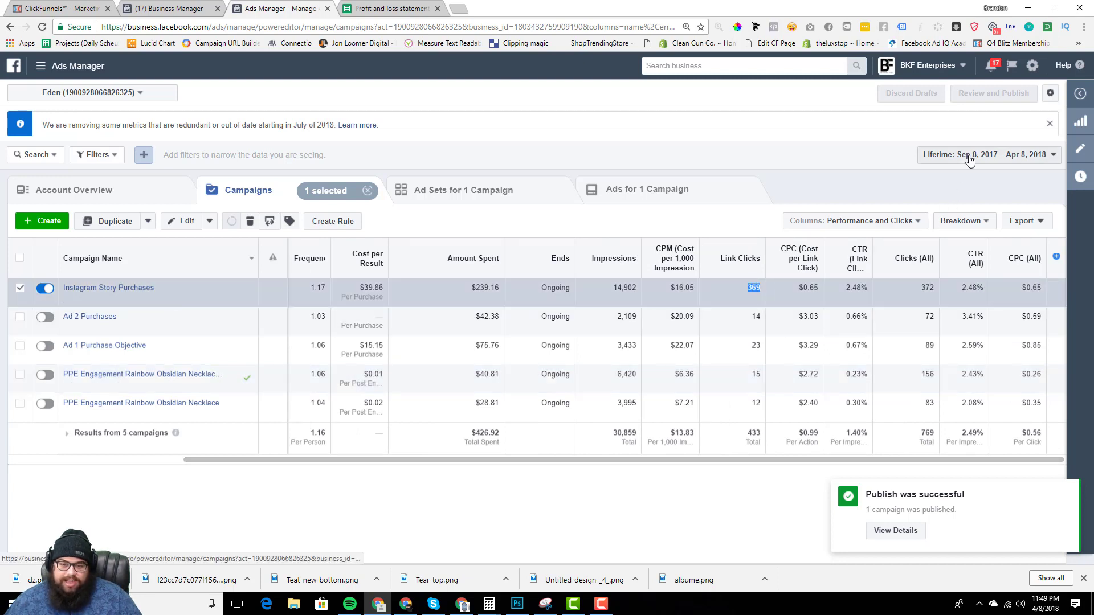
click(941, 155)
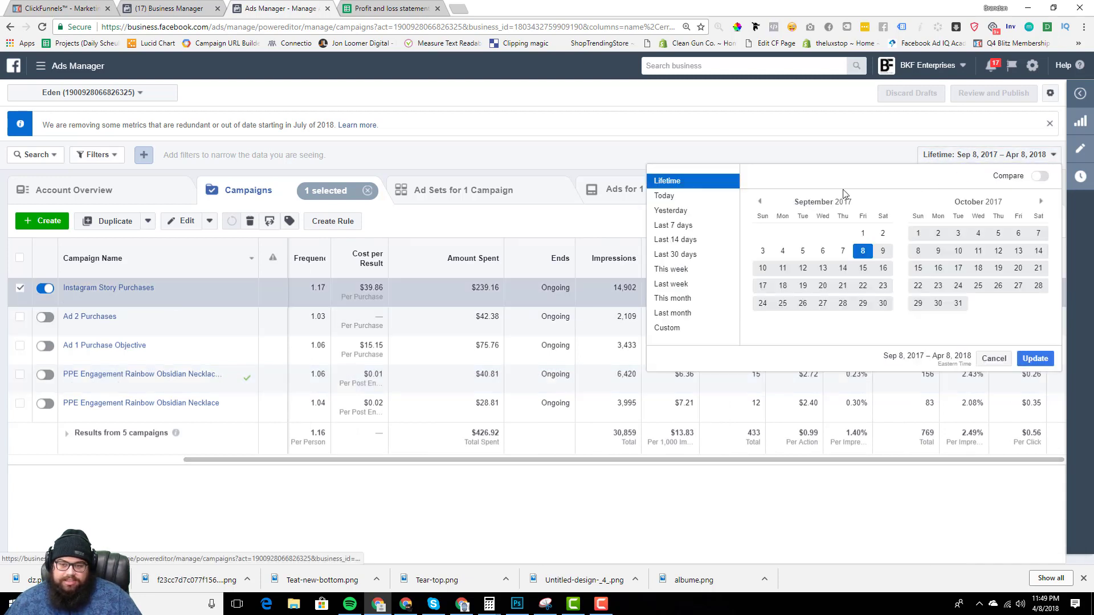
click(699, 205)
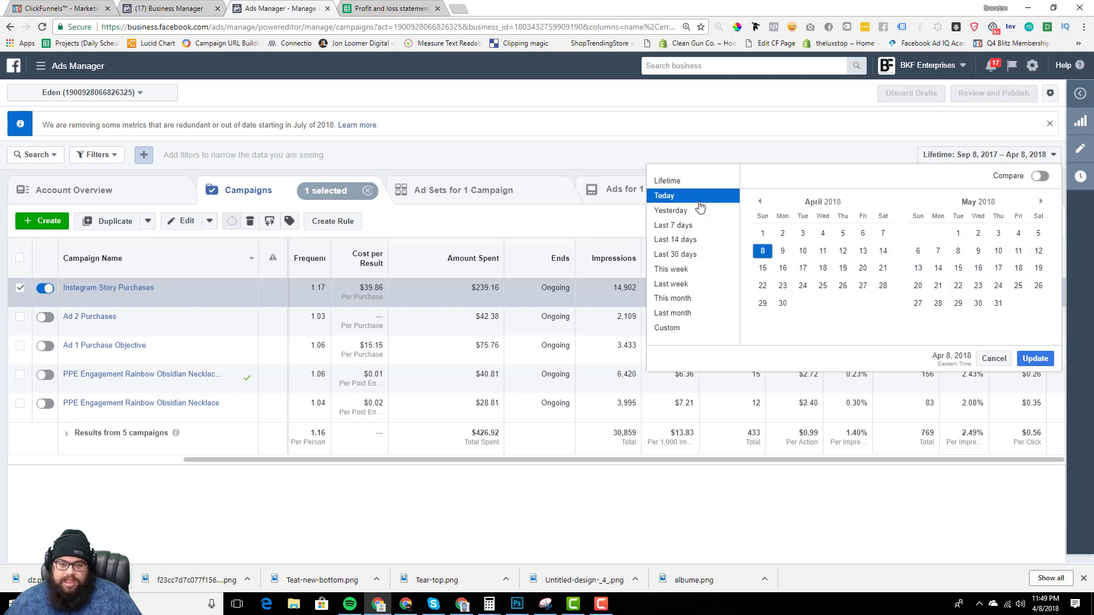
click(1035, 359)
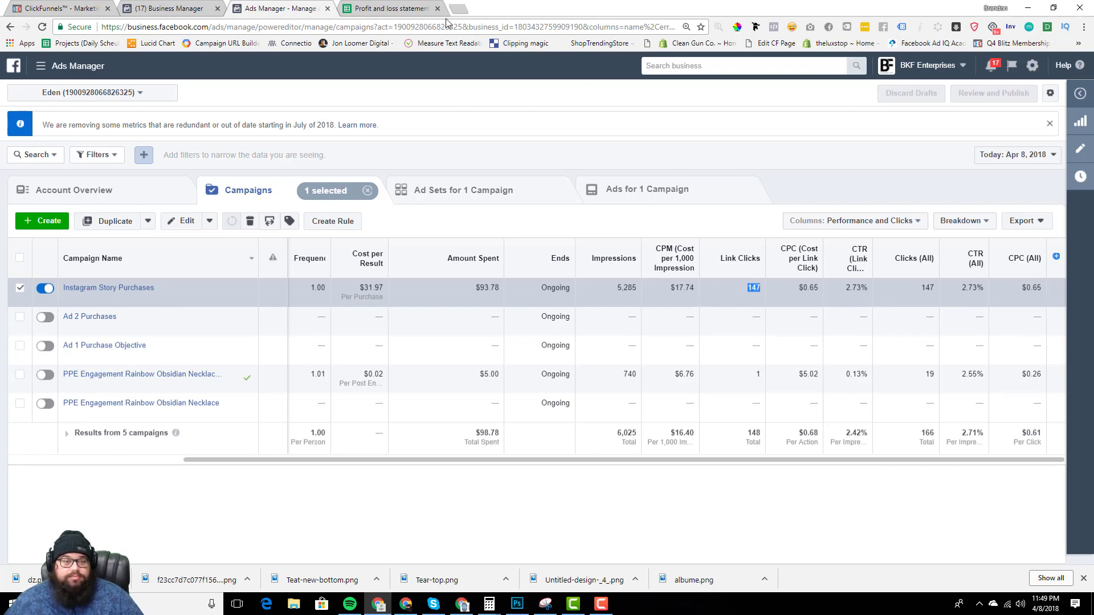
Switch to the profit and loss sheet, enter 150 in M2, and fill L1, M1 and N1 with 8, 9 and 10.
click(393, 8)
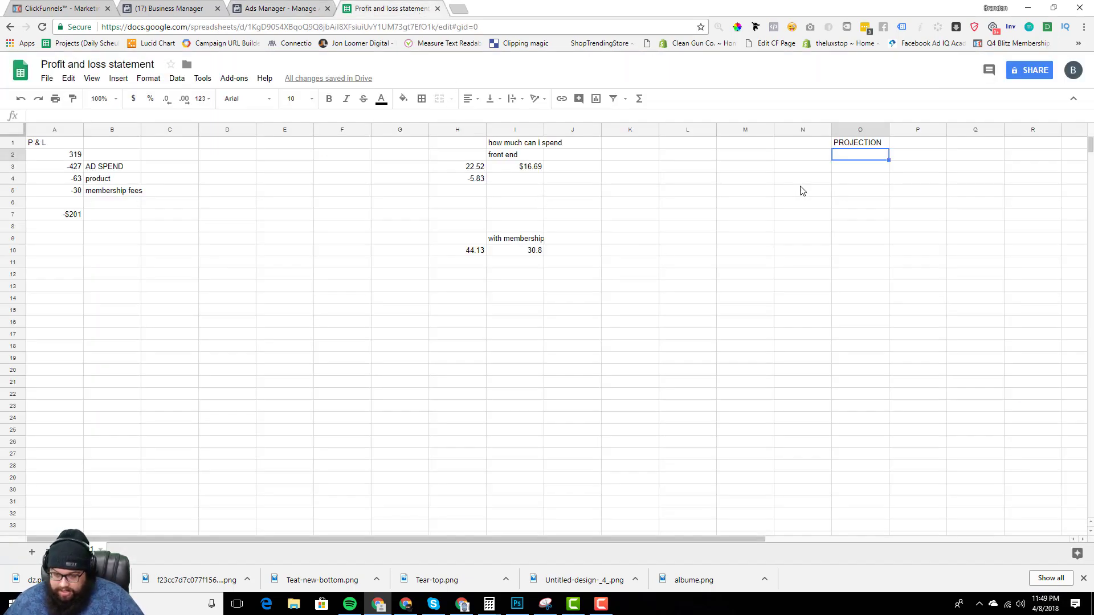
click(746, 161)
text(150)
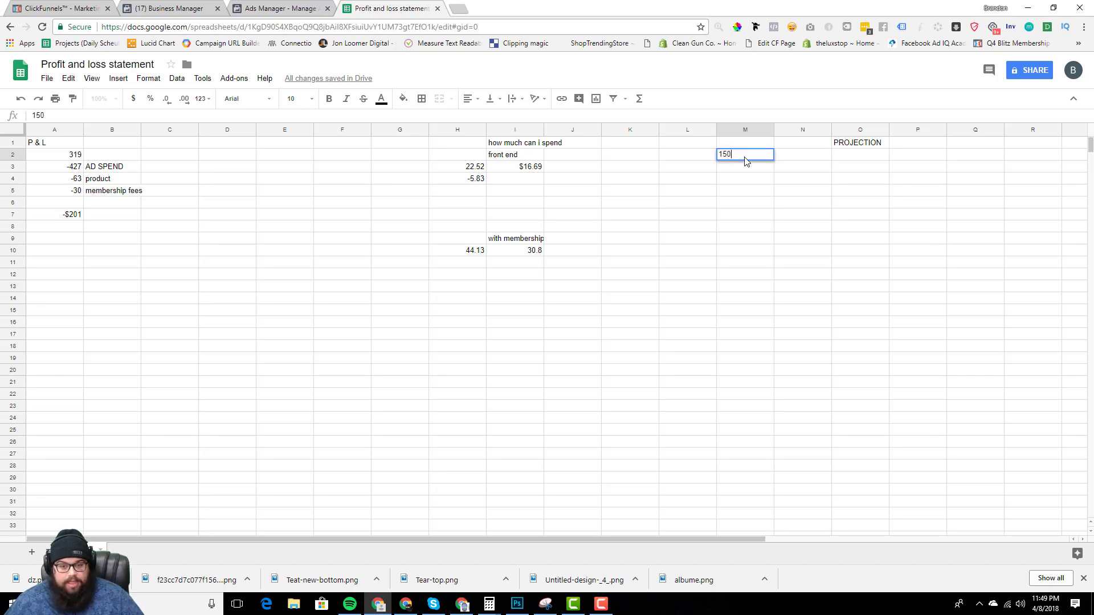
key(Left)
key(Up)
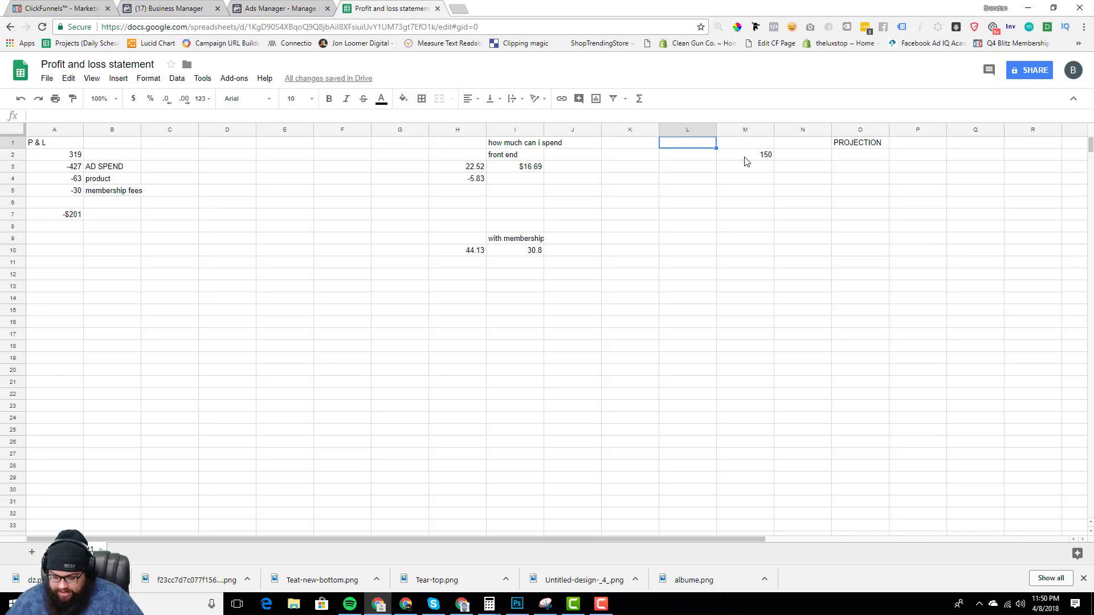
text(8)
key(Tab)
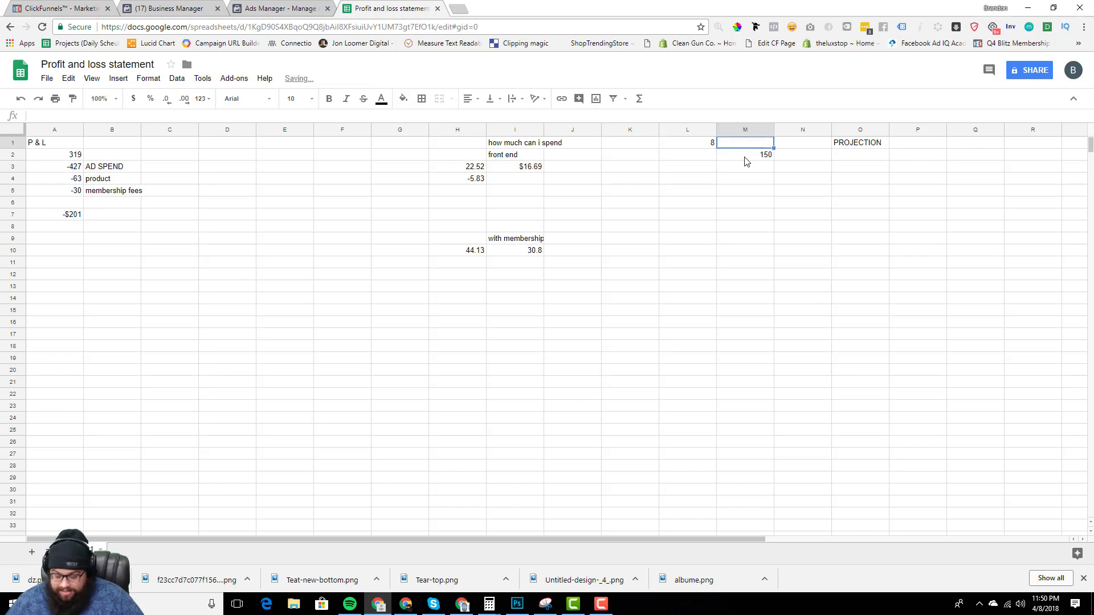
text(9)
key(Tab)
text(10)
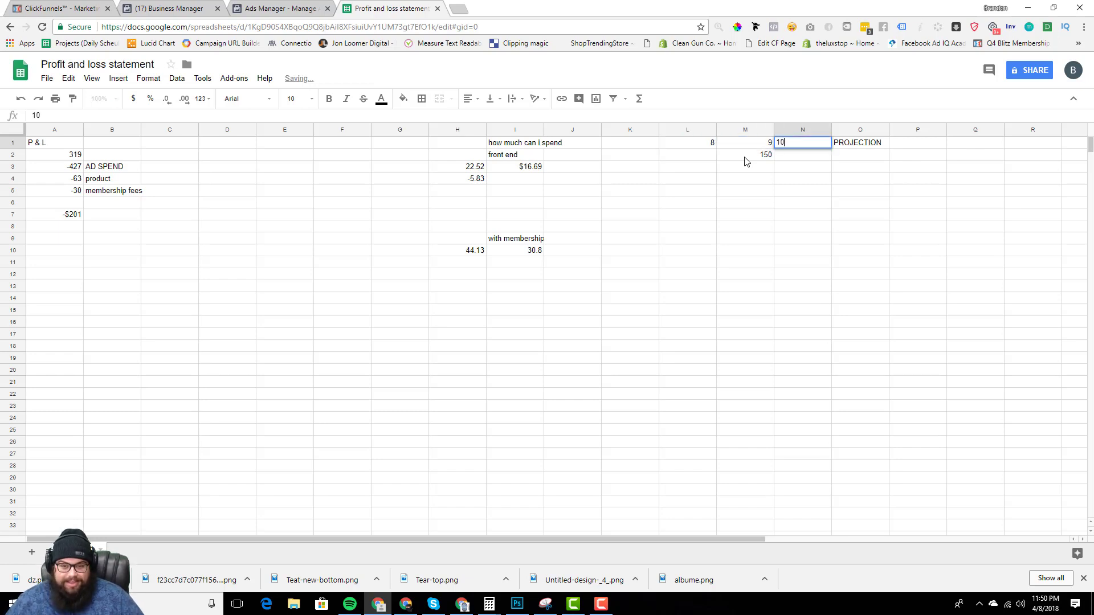
Clear M2 and enter 150 in each of L2, M2 and N2 beneath the numbers 8, 9 and 10.
click(746, 161)
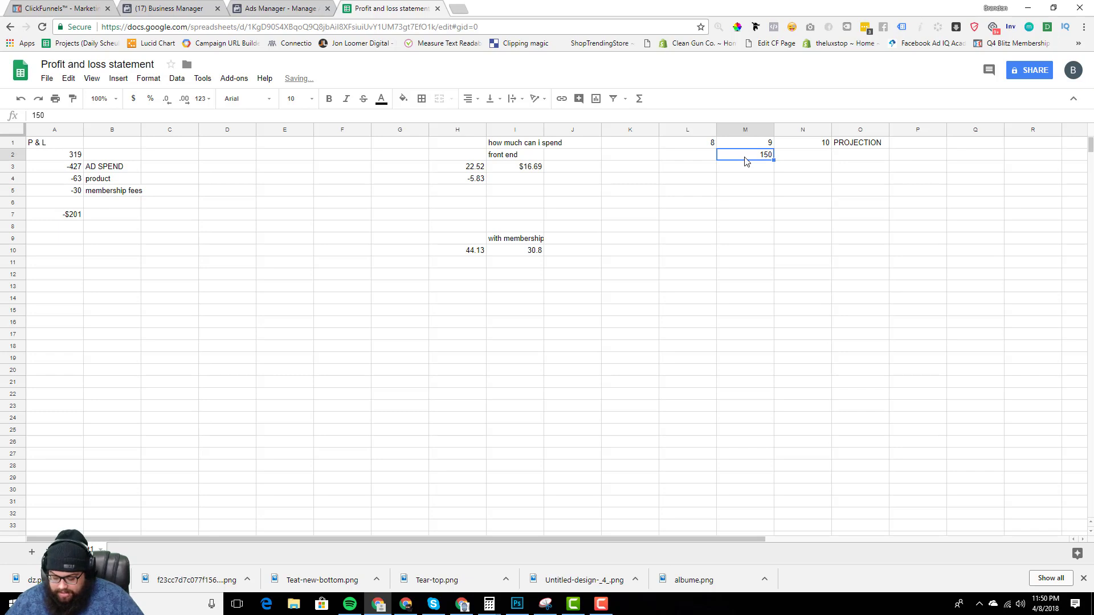
key(Delete)
key(Left)
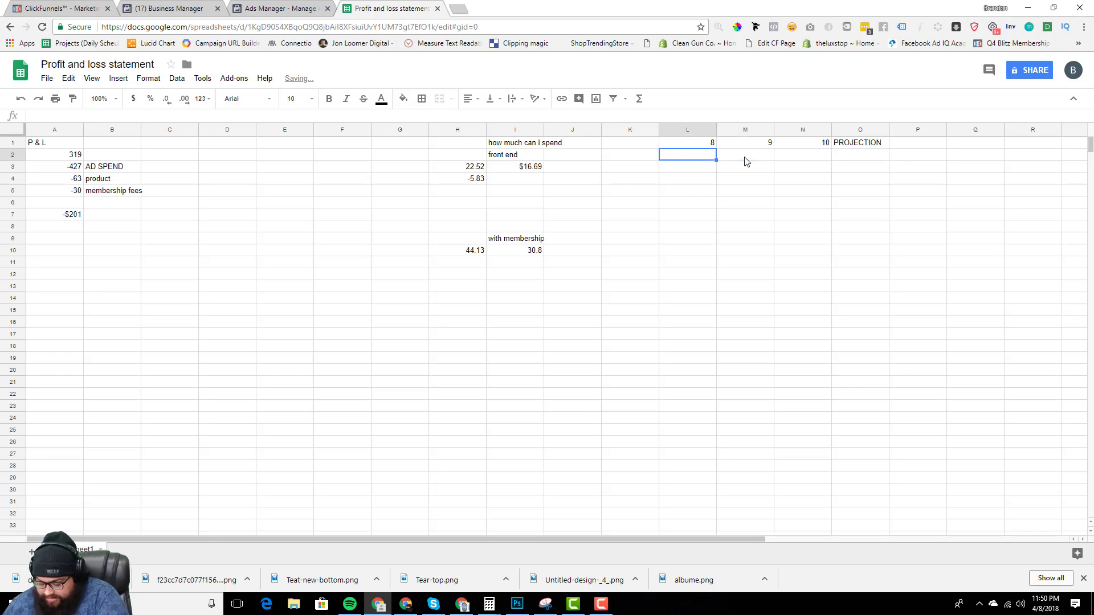
text(150)
key(Tab)
text(150)
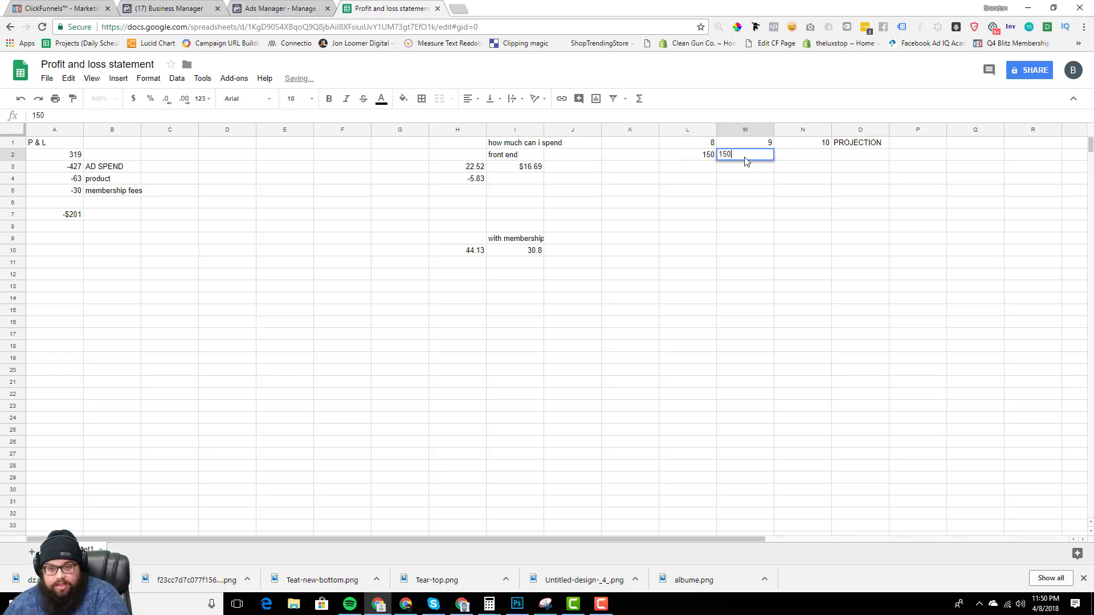
key(Tab)
text(150)
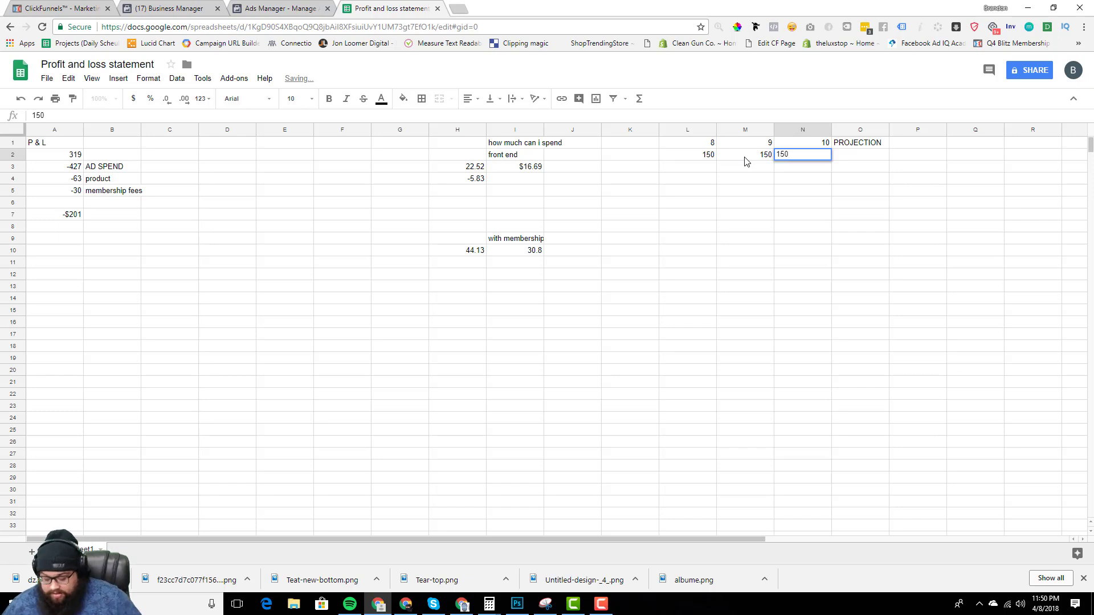
Enter the three-day click total of 450 in cell M5.
key(Right)
key(Left)
key(Down)
key(Down)
key(Left)
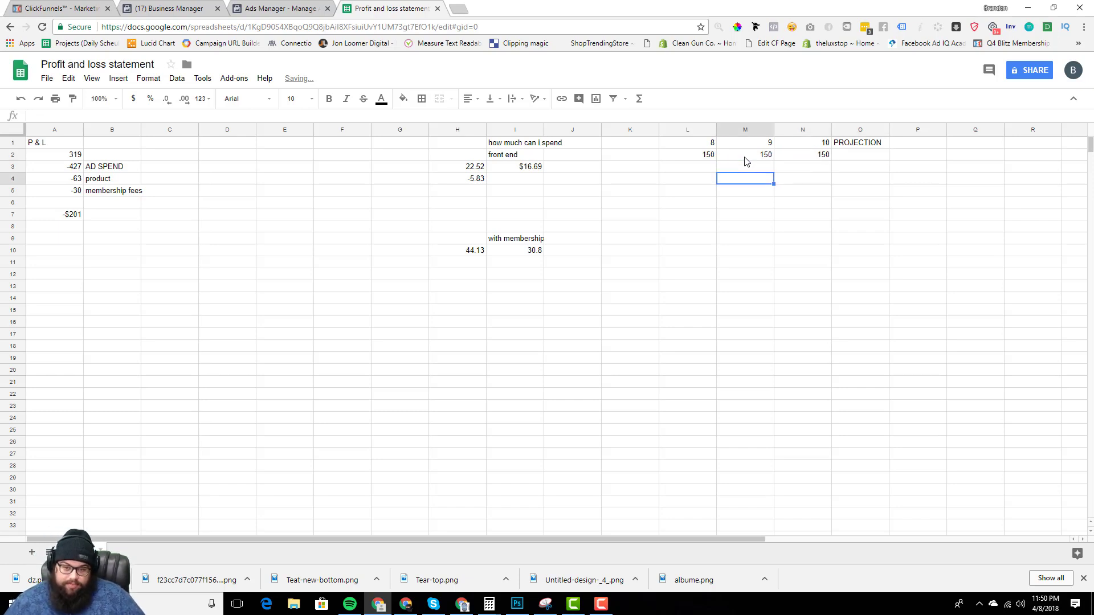
key(Down)
text(450)
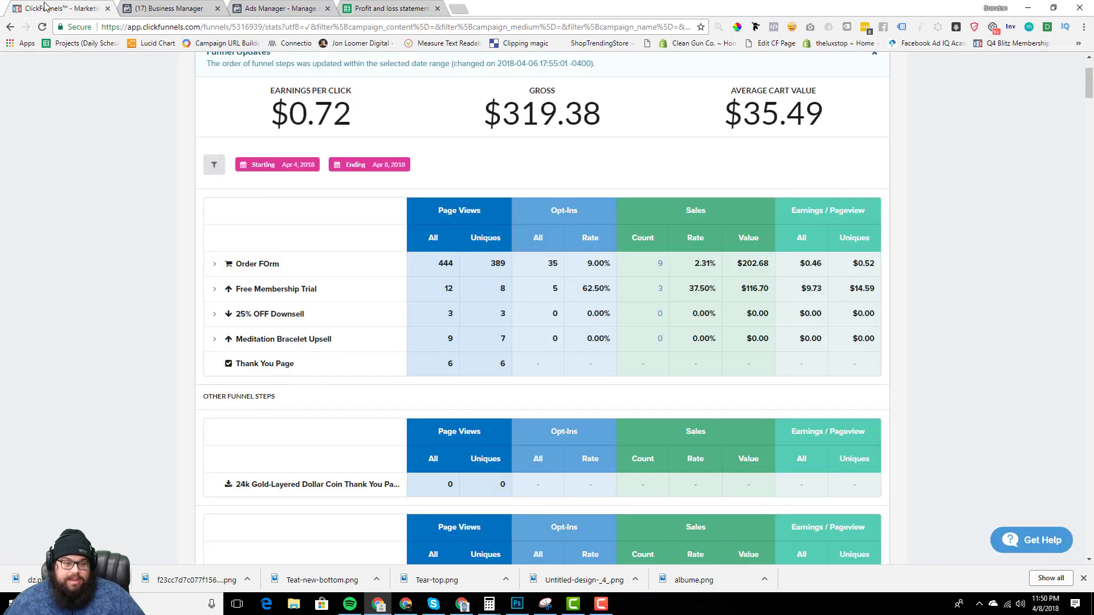
Switch to the ClickFunnels stats, expand the order form step, and check the Control variation's sales rate.
click(47, 8)
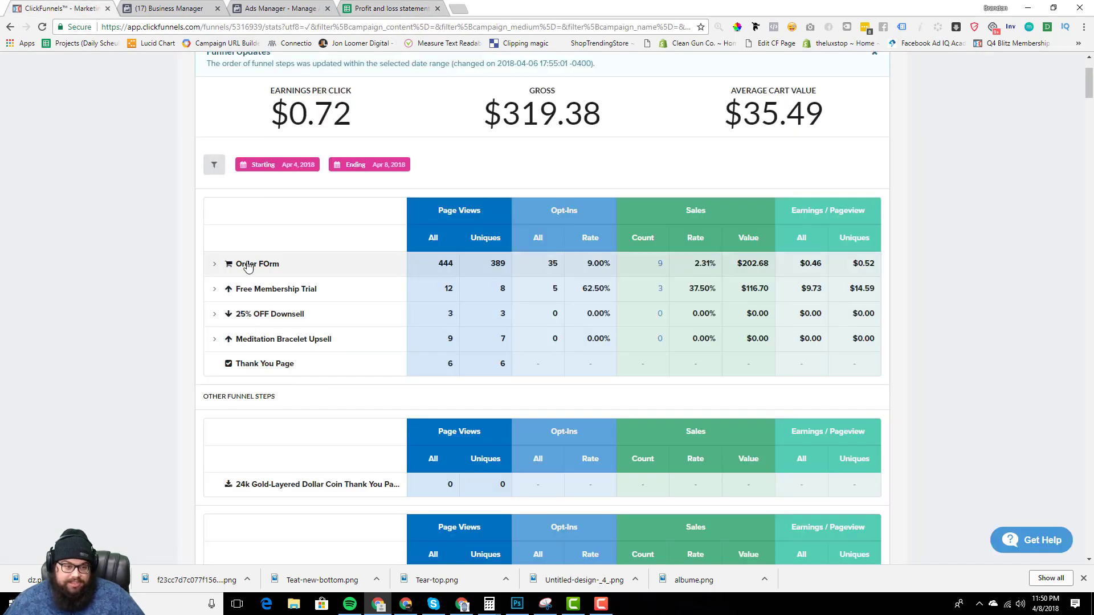
click(215, 263)
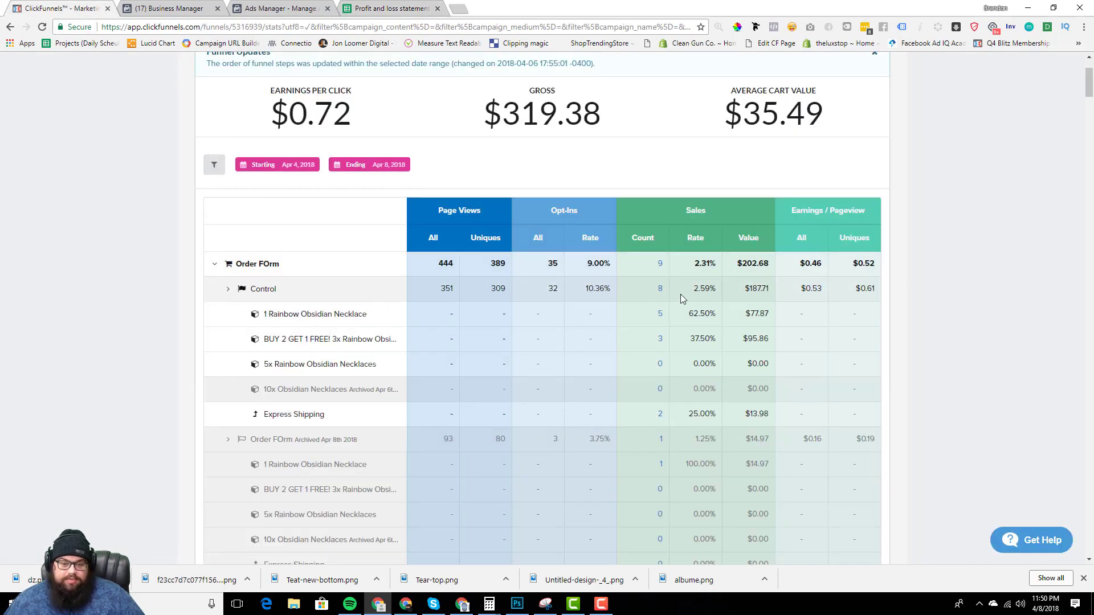
drag(692, 290, 718, 290)
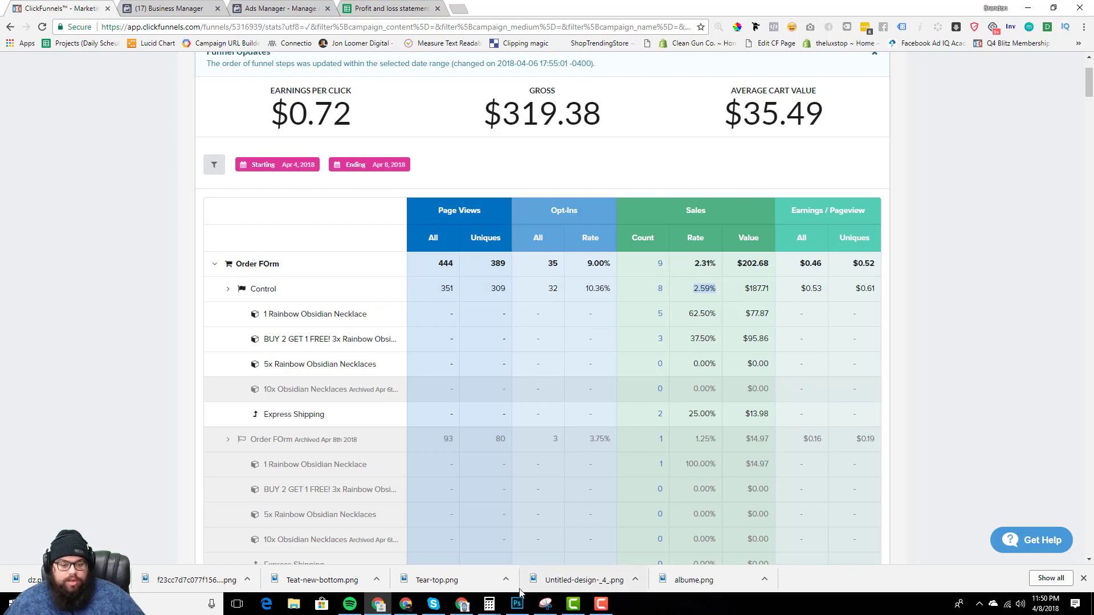
Calculate 450 times 0.0259 in the Calculator and multiply the result by the average cart value of 35.49.
mouse_move(493, 605)
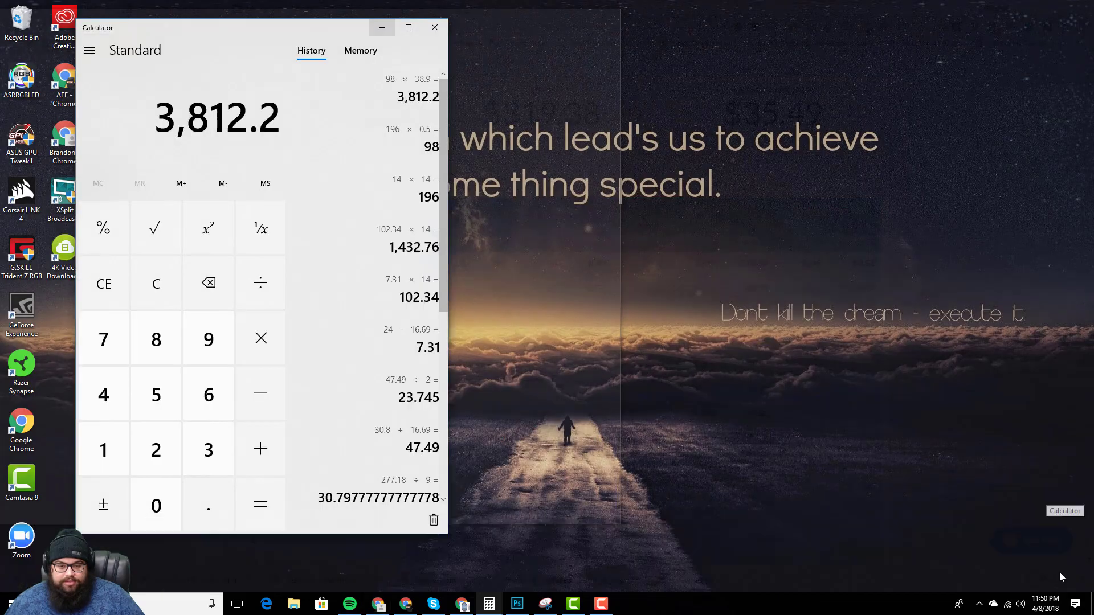
click(1058, 572)
text(450)
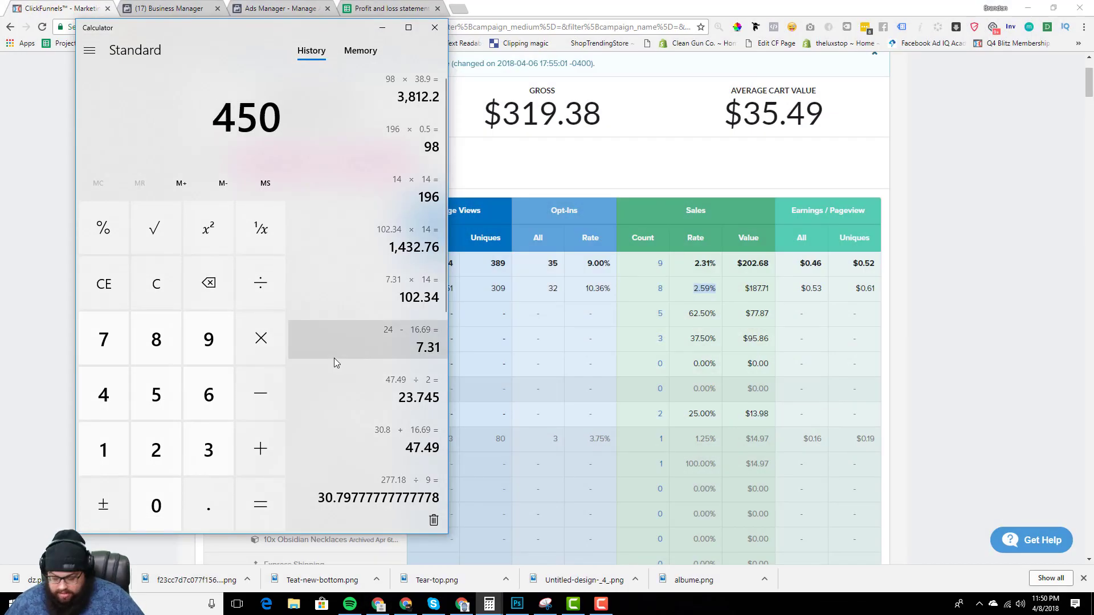
text(*.02)
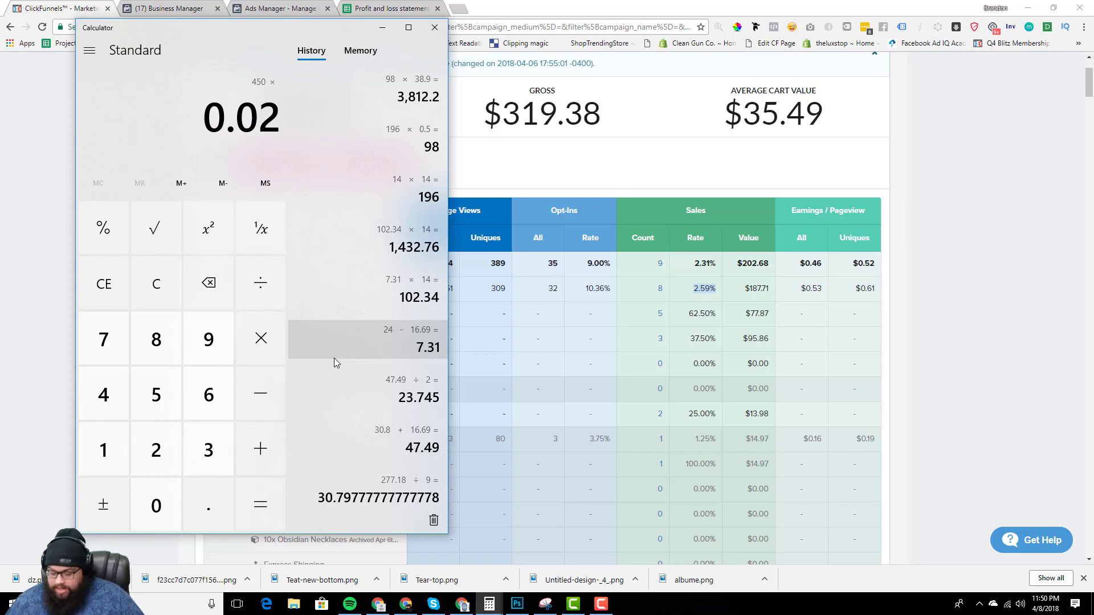
text(59)
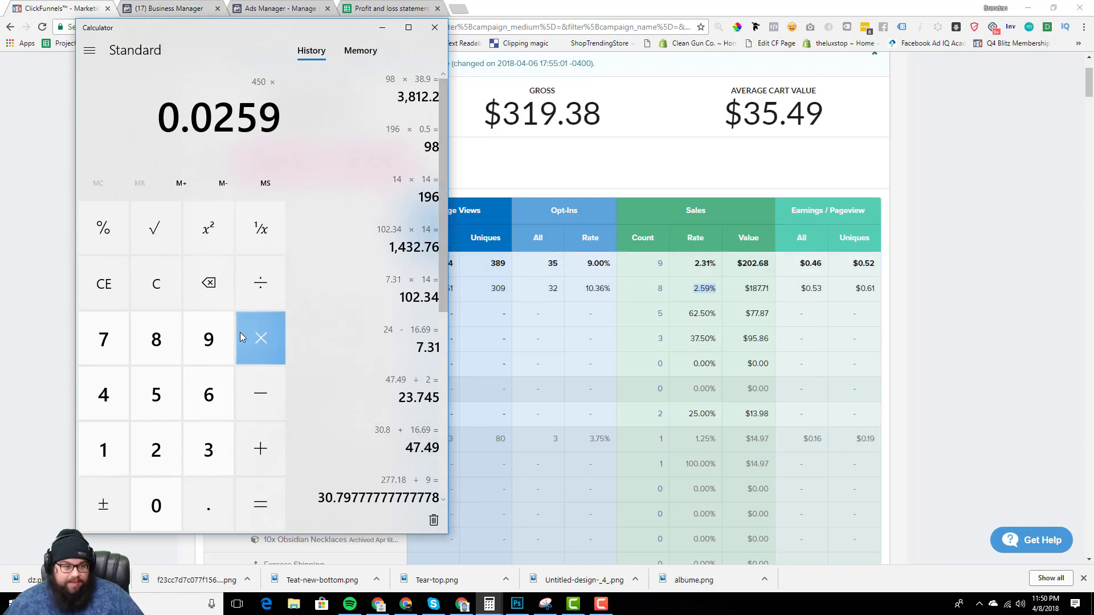
key(Return)
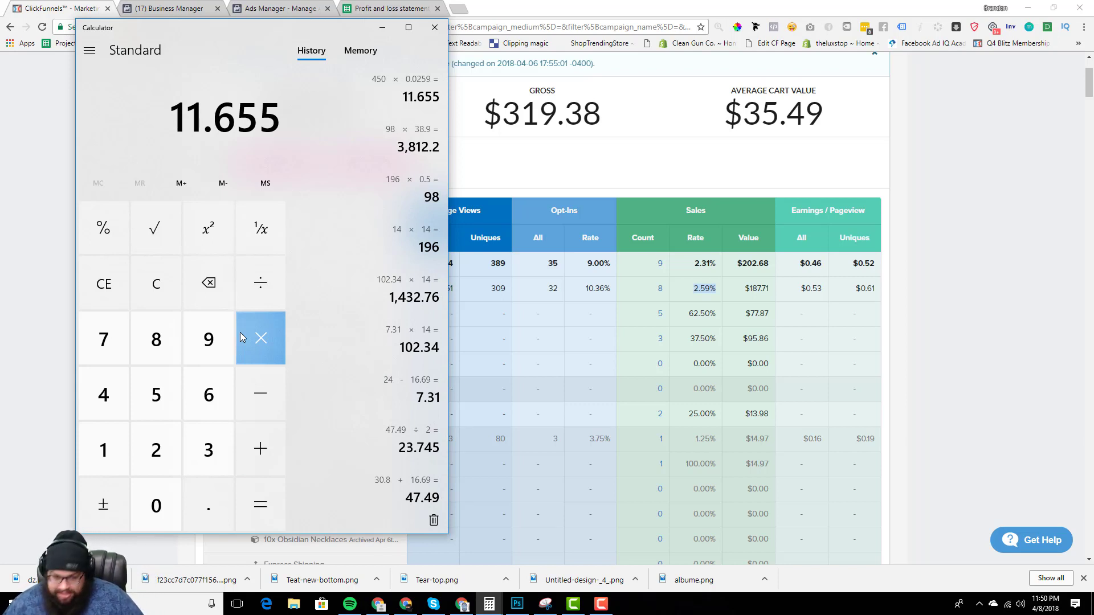
click(241, 337)
text(35.49)
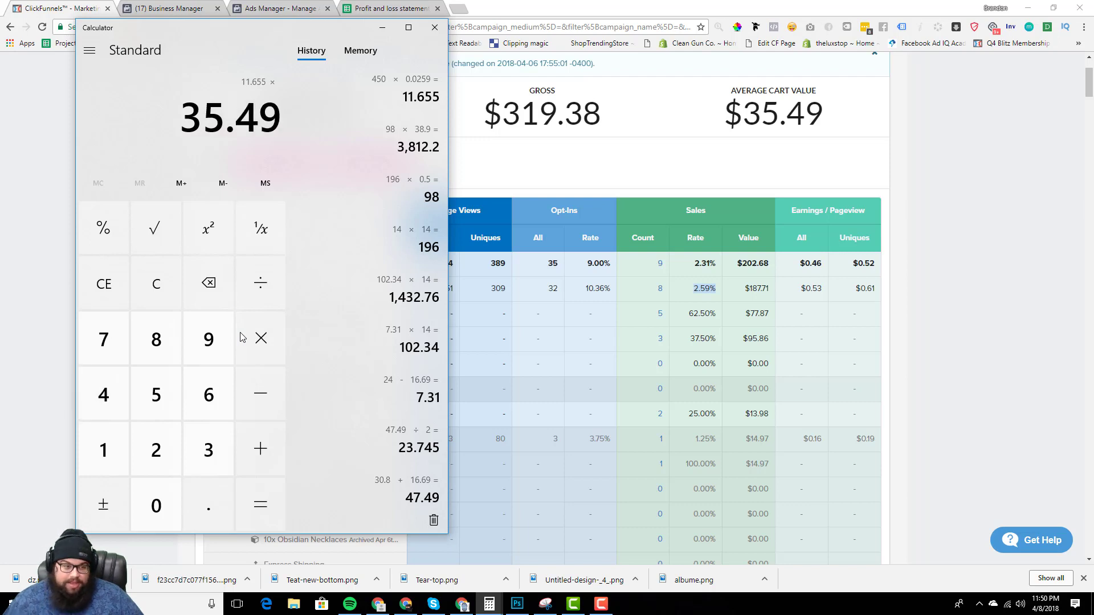
key(Return)
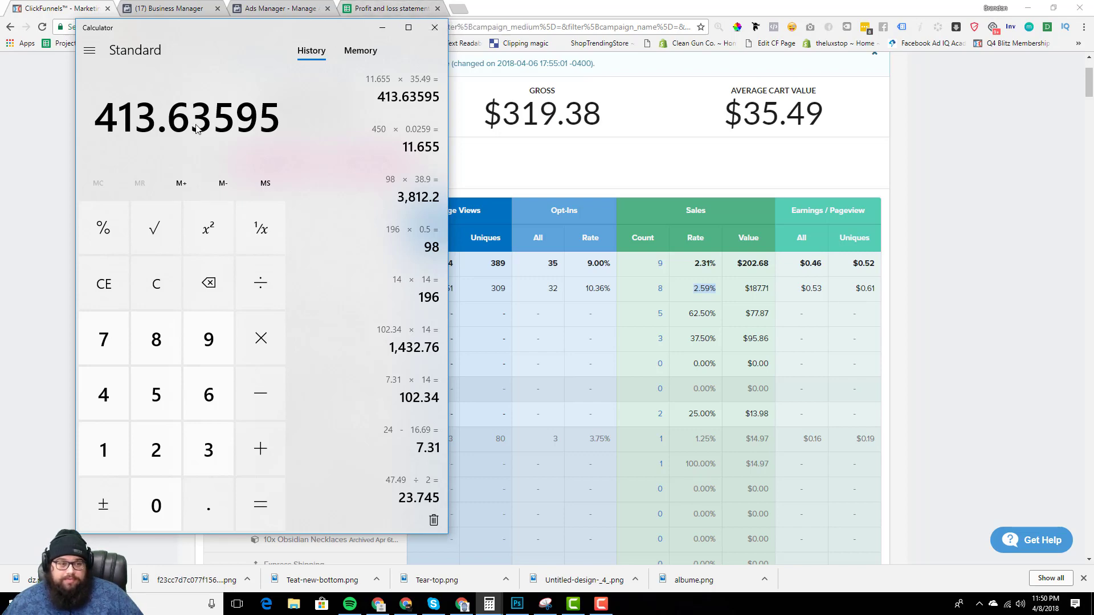
Return to the profit and loss sheet and enter 413 in O2 below the PROJECTION heading.
click(357, 9)
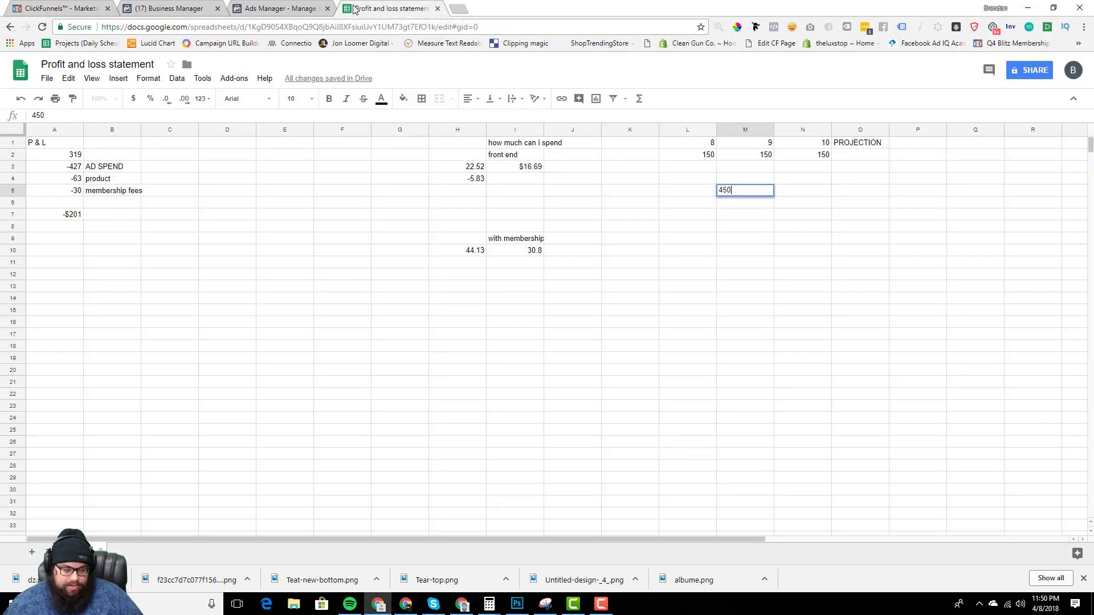
click(761, 207)
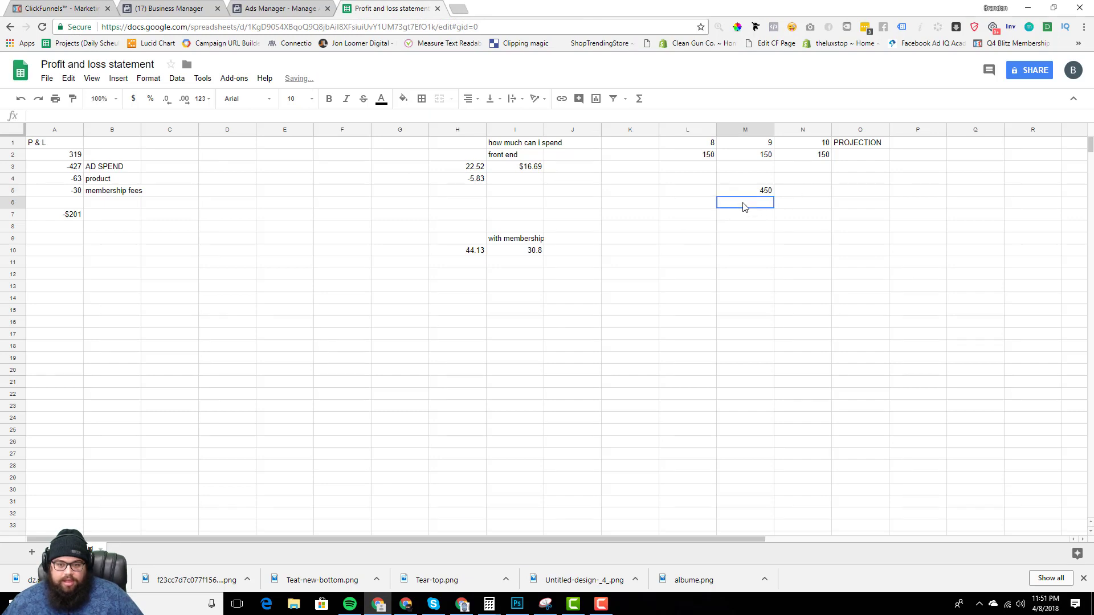
click(852, 160)
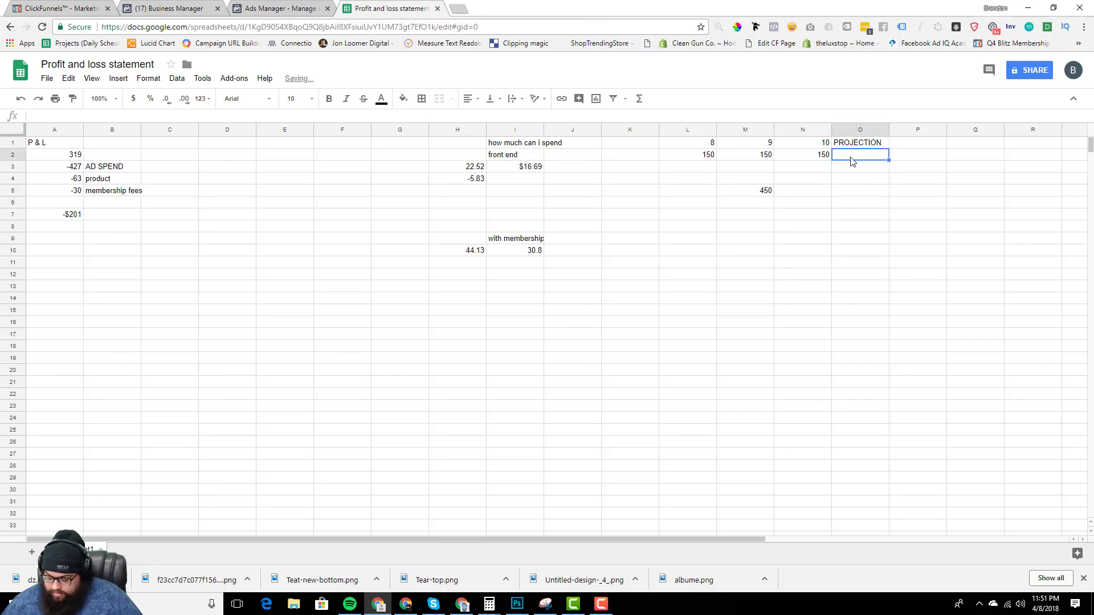
text(413)
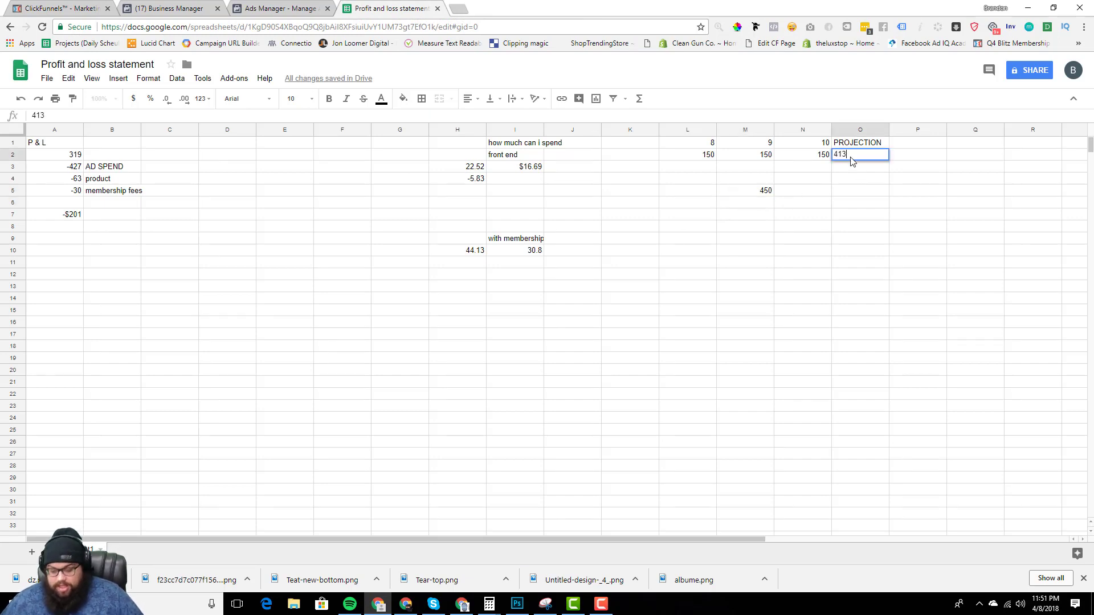
key(Return)
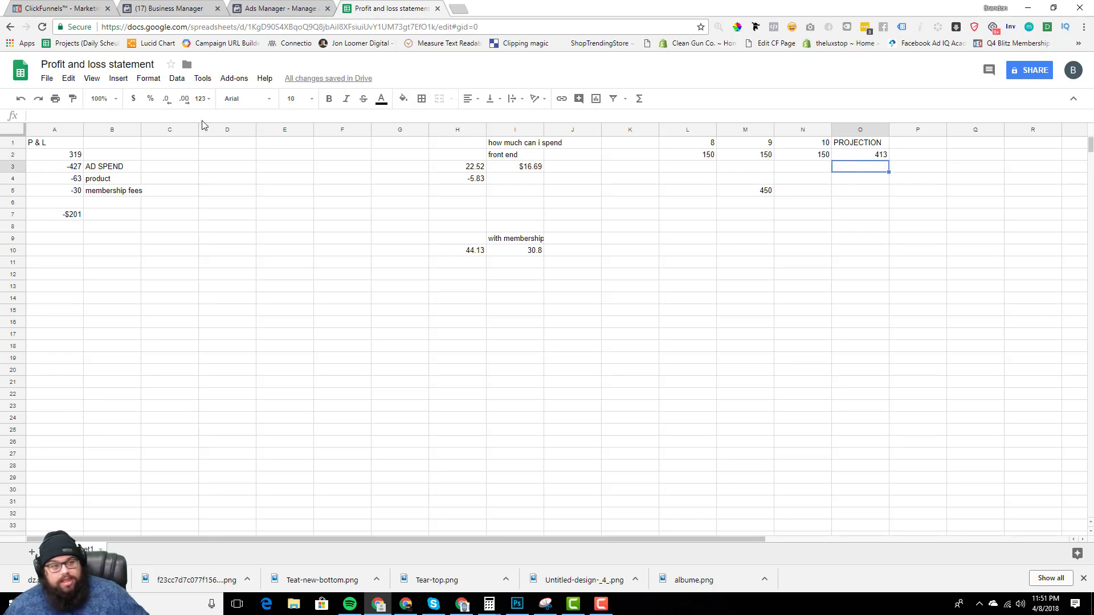
Check the earnings per click in the ClickFunnels stats and multiply 0.72 by 450 in the Calculator.
click(106, 7)
mouse_move(272, 114)
mouse_down()
mouse_move(380, 117)
mouse_move(266, 117)
mouse_up()
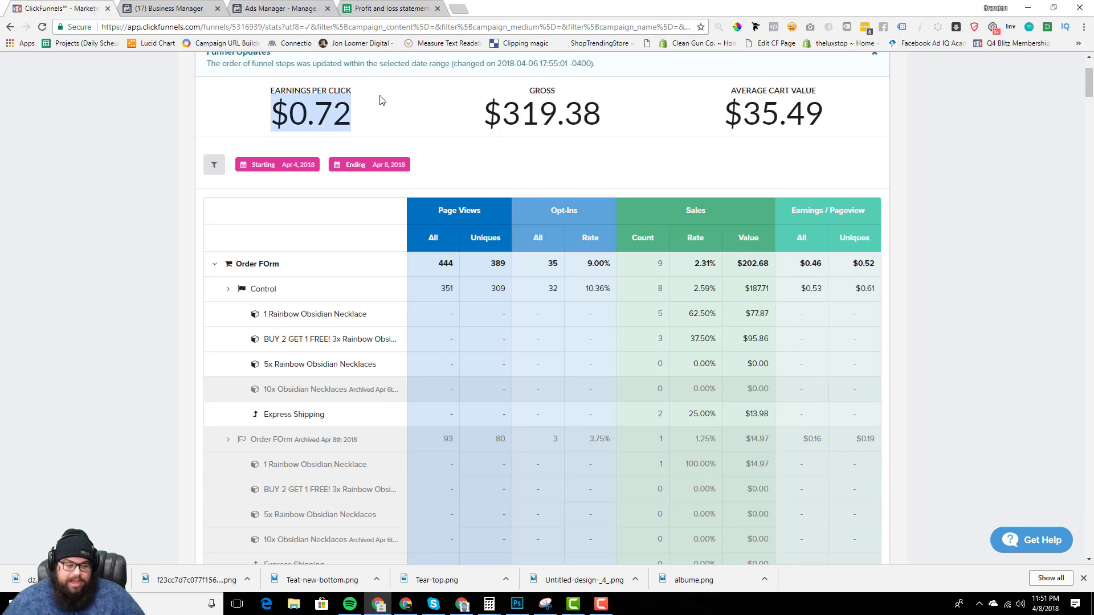
click(489, 604)
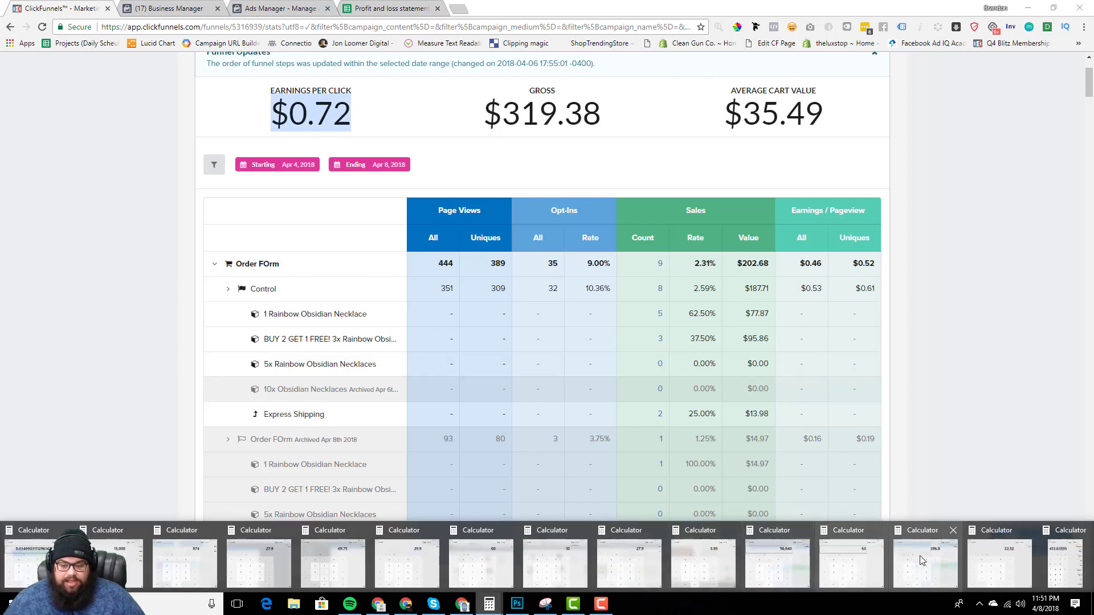
click(1064, 563)
text(.)
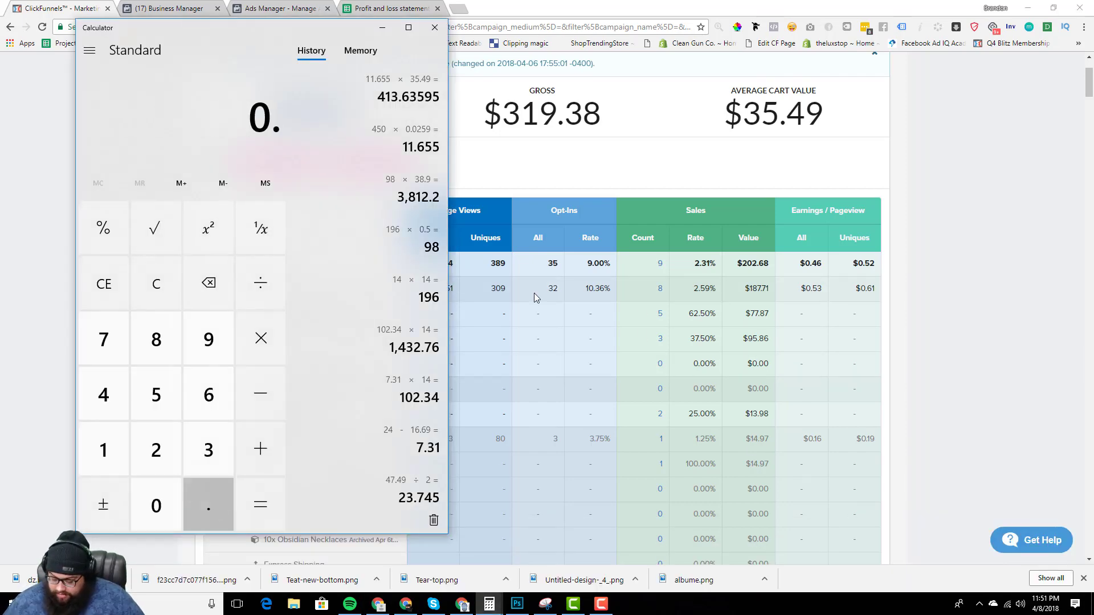
text(72*450)
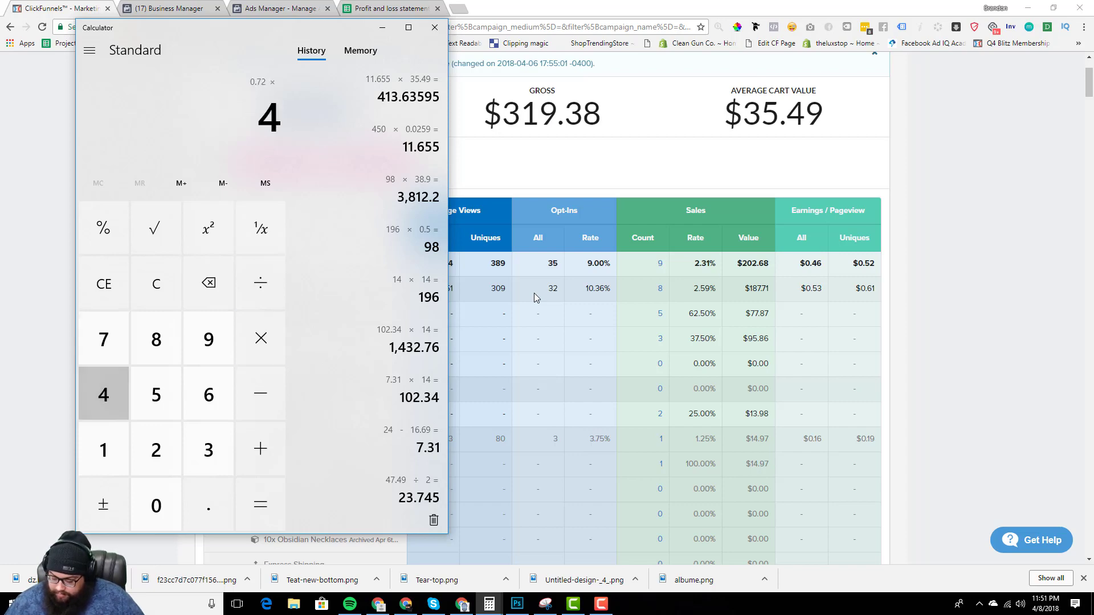
key(Return)
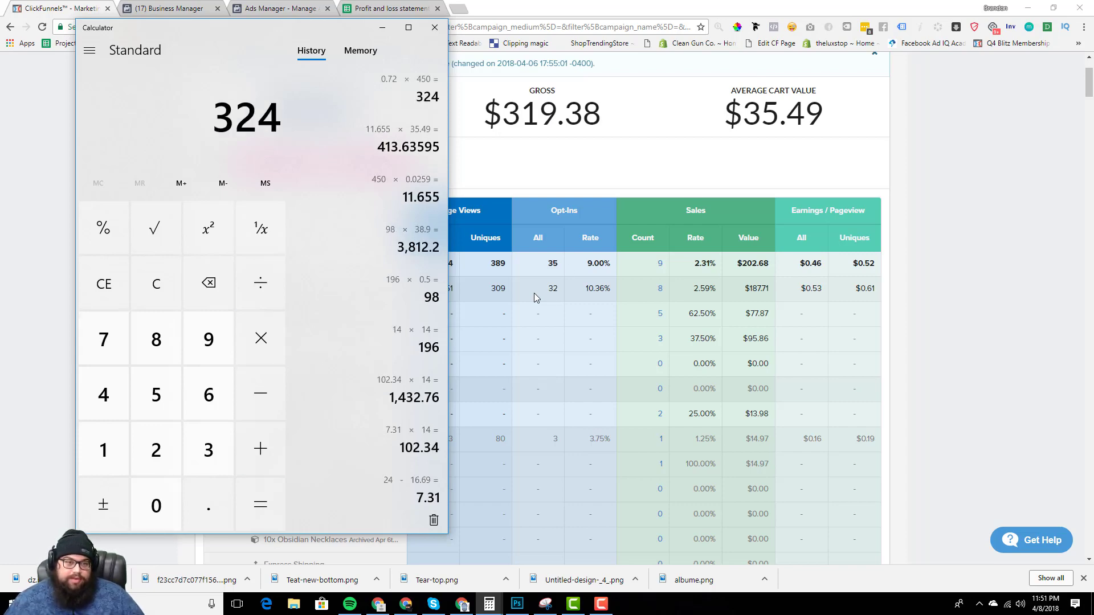
Review the projection and ad spend in the profit and loss sheet against the ClickFunnels earnings stats.
click(409, 12)
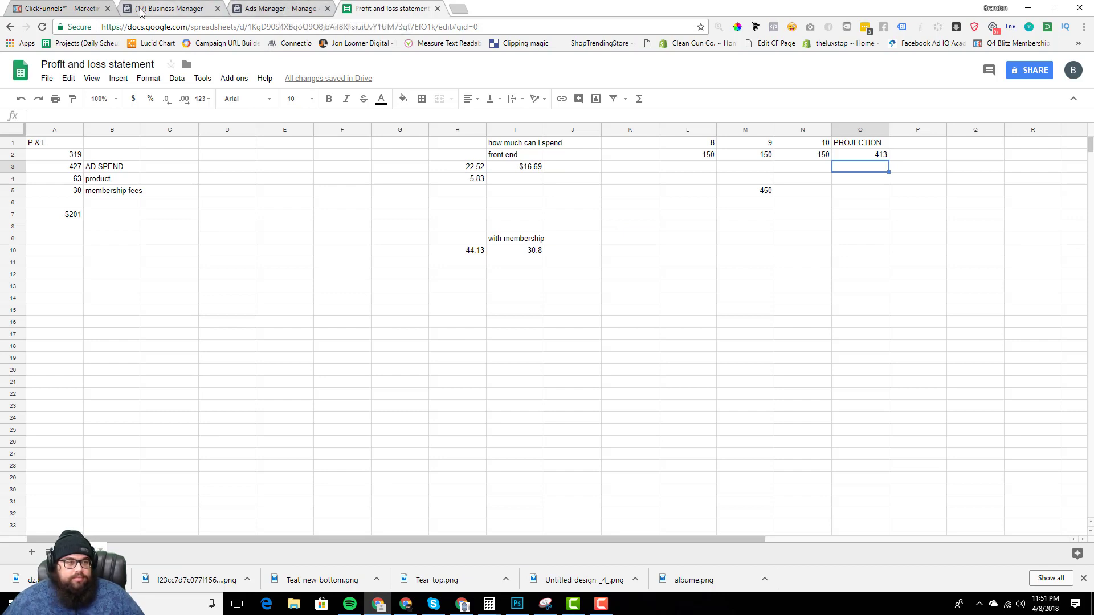
click(60, 8)
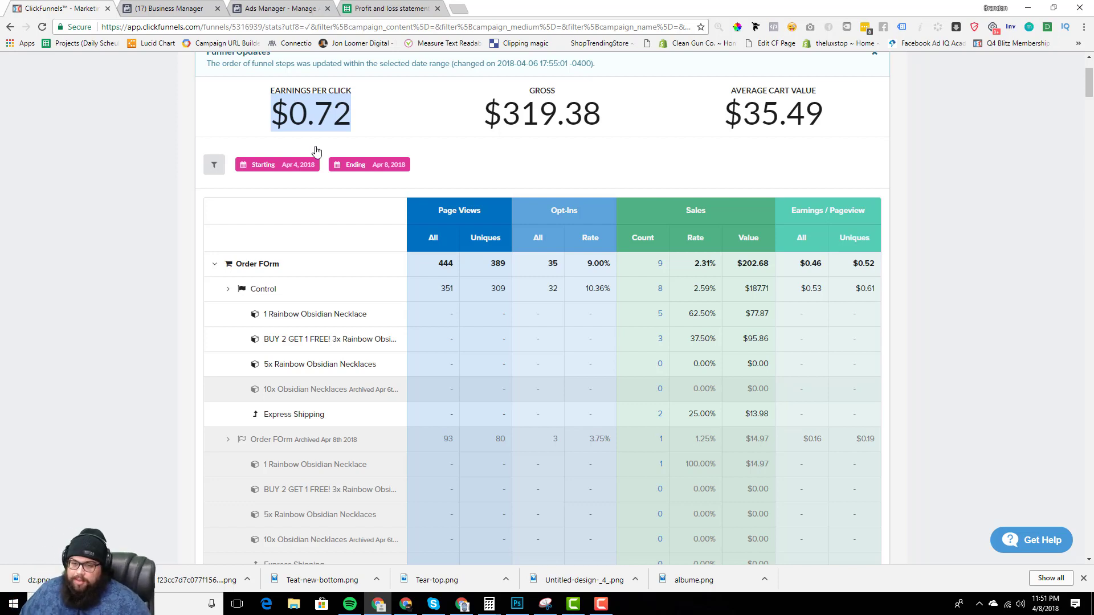
click(399, 8)
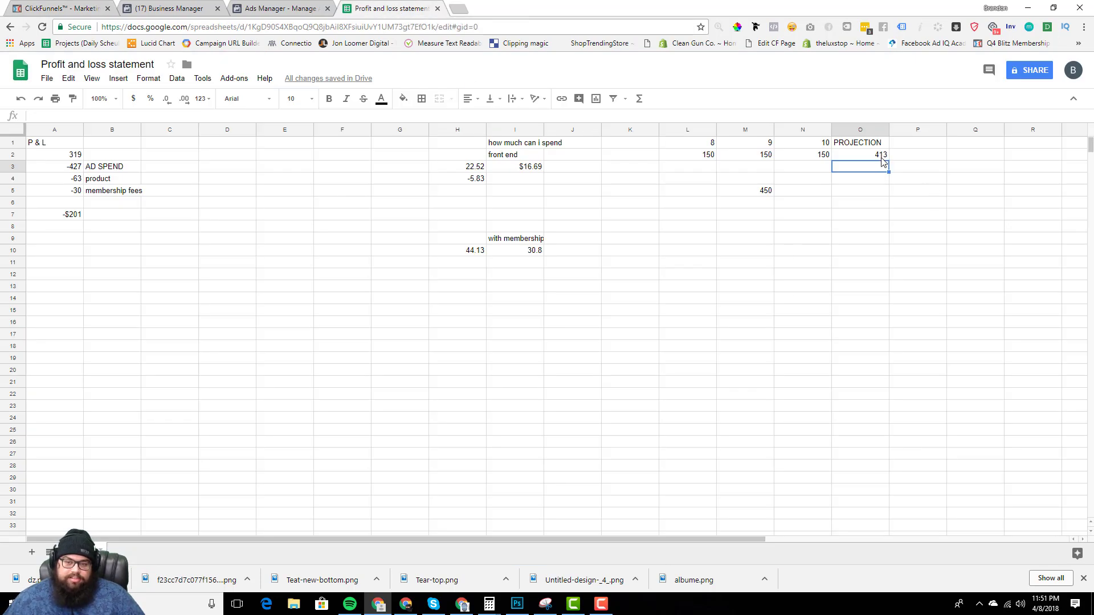
click(883, 162)
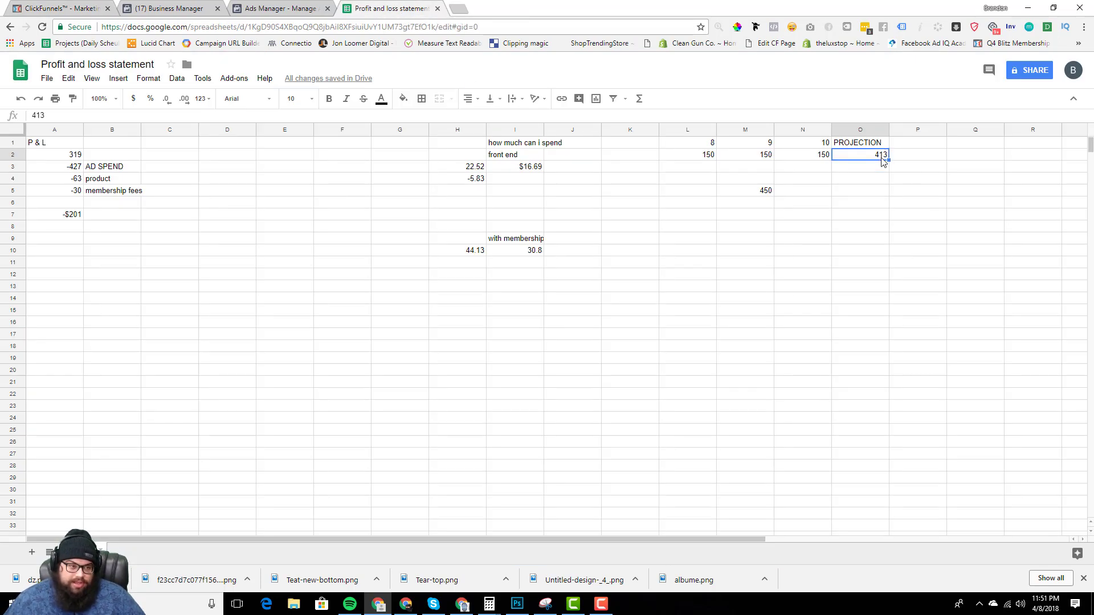
click(78, 167)
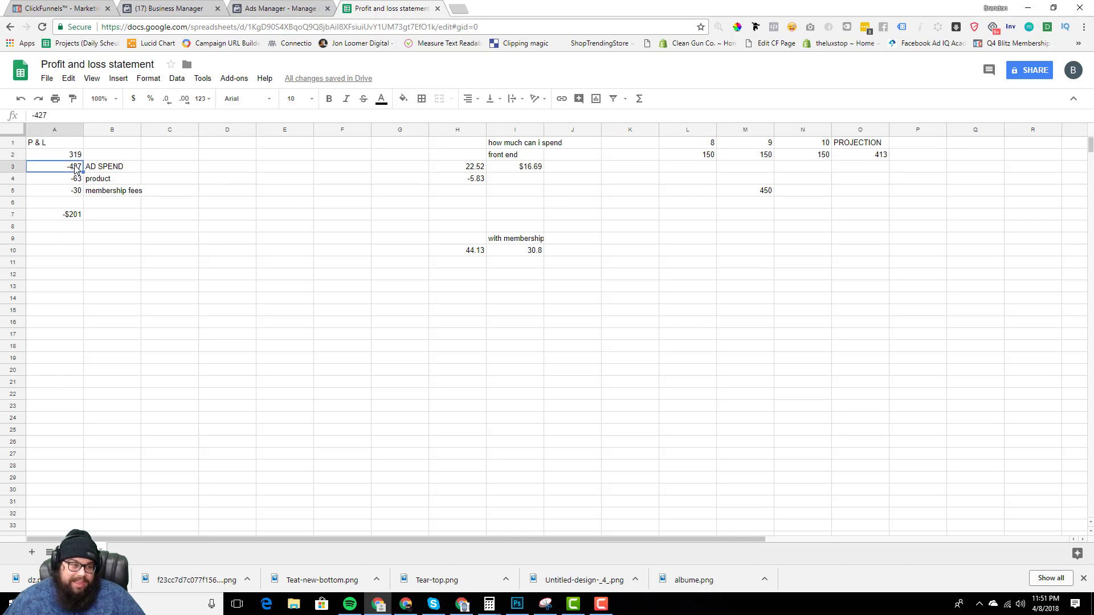
click(282, 204)
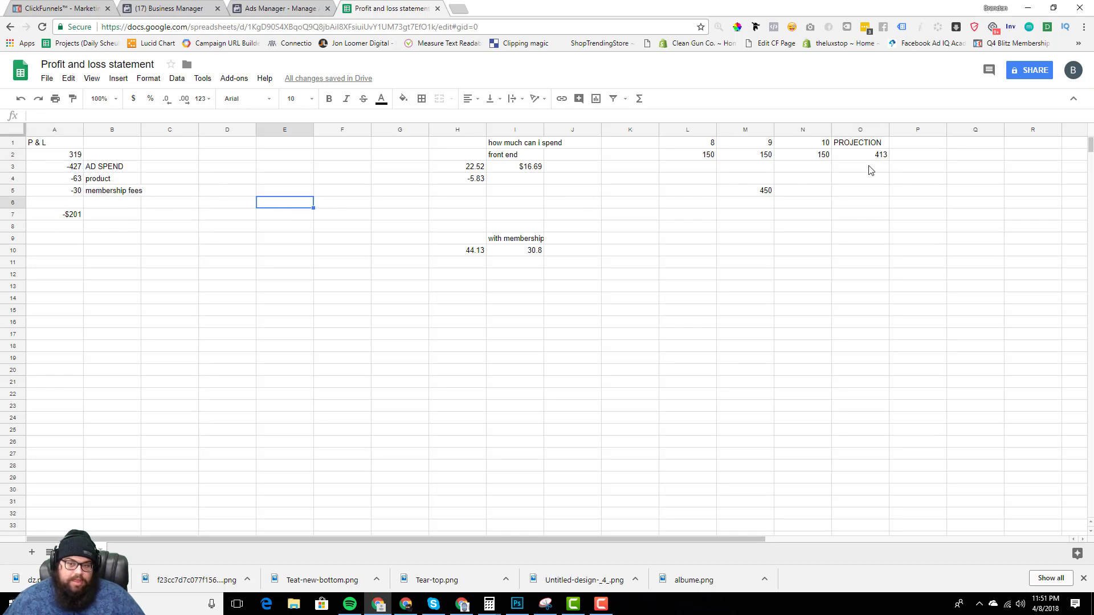
click(73, 9)
click(390, 8)
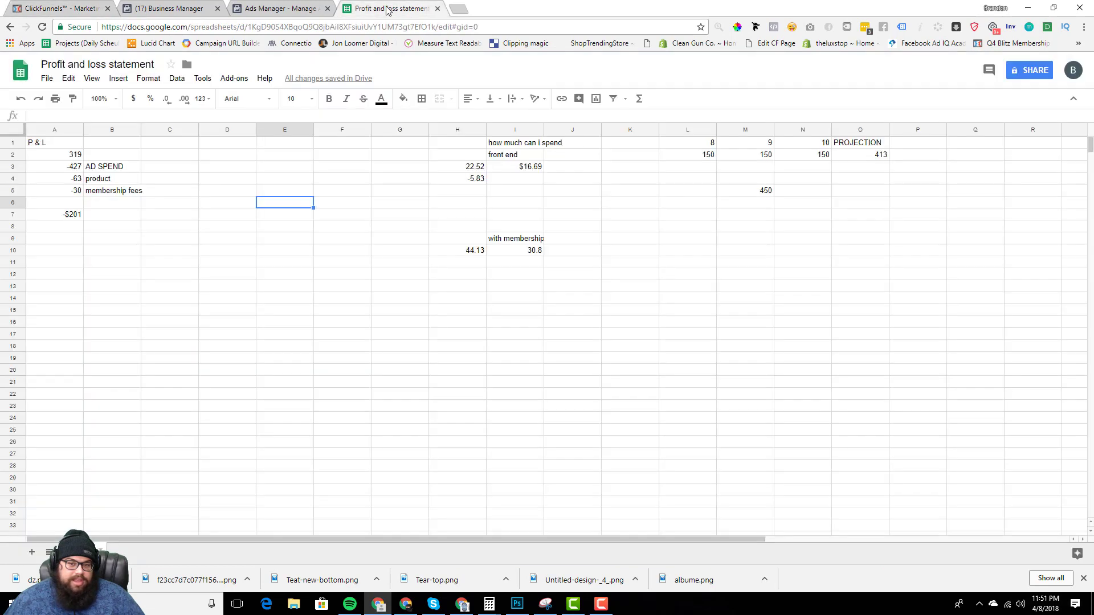
Enter 319 in O3, sum it with the projection above, and enter the total 732 in O6.
click(878, 168)
text(319)
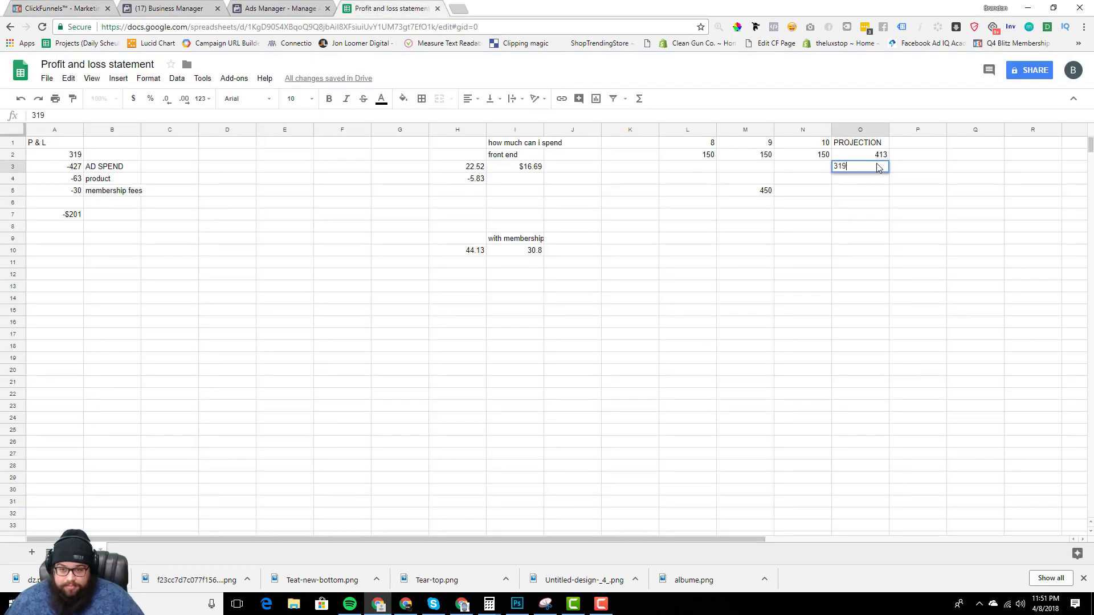
drag(878, 155, 875, 167)
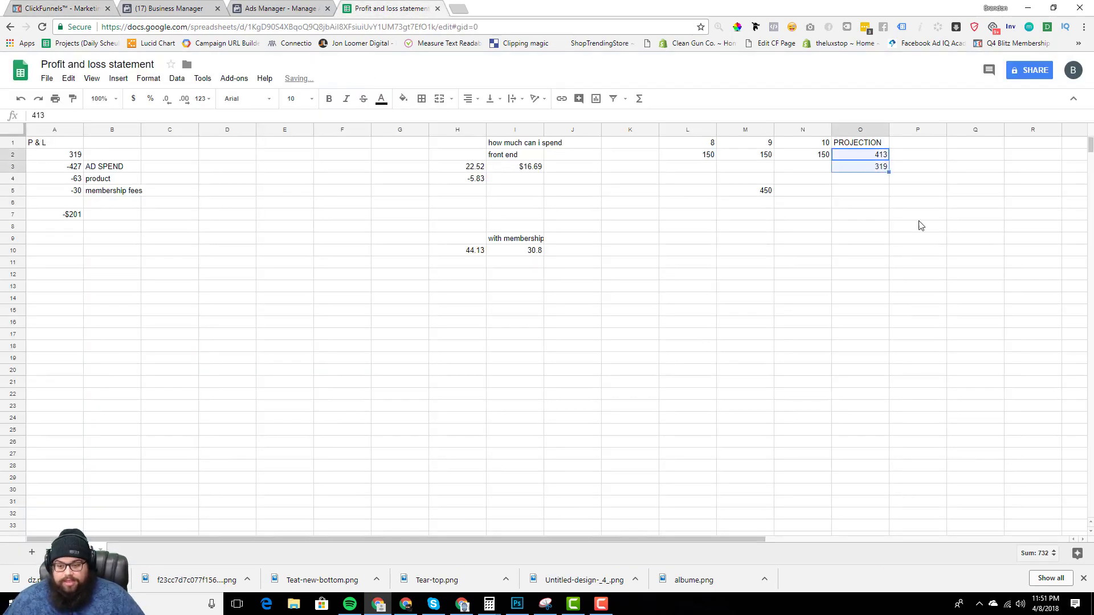
click(863, 207)
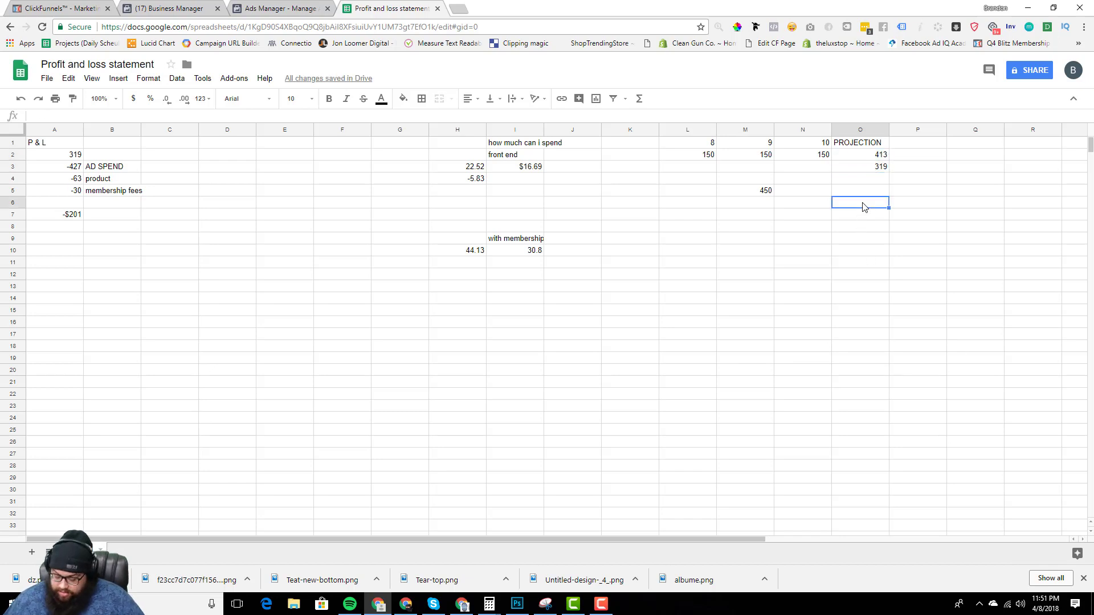
text(732)
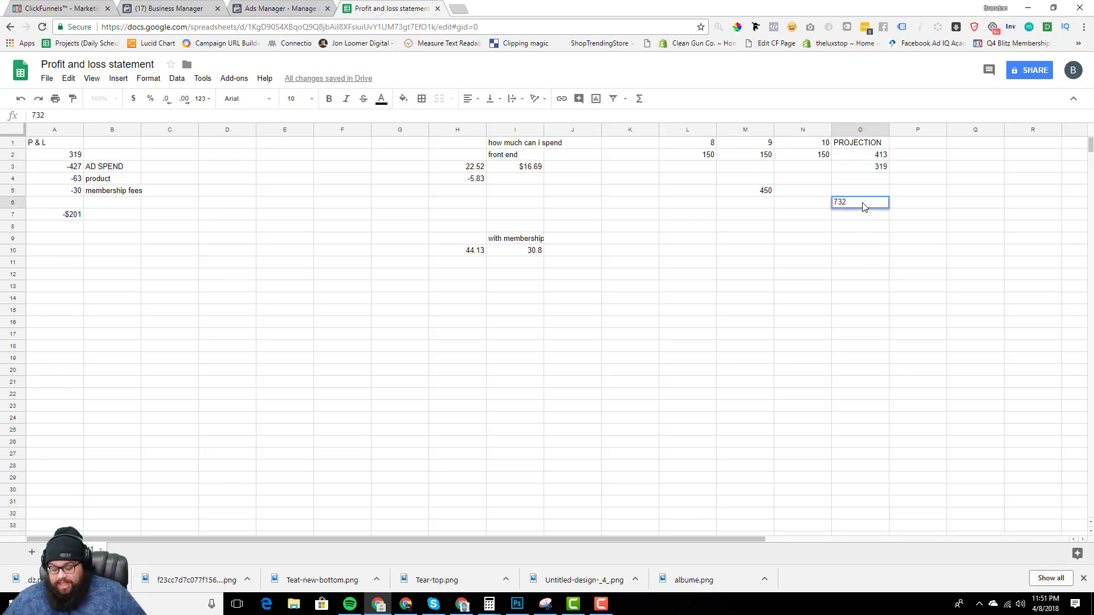
key(Up)
key(Up)
key(Up)
key(Up)
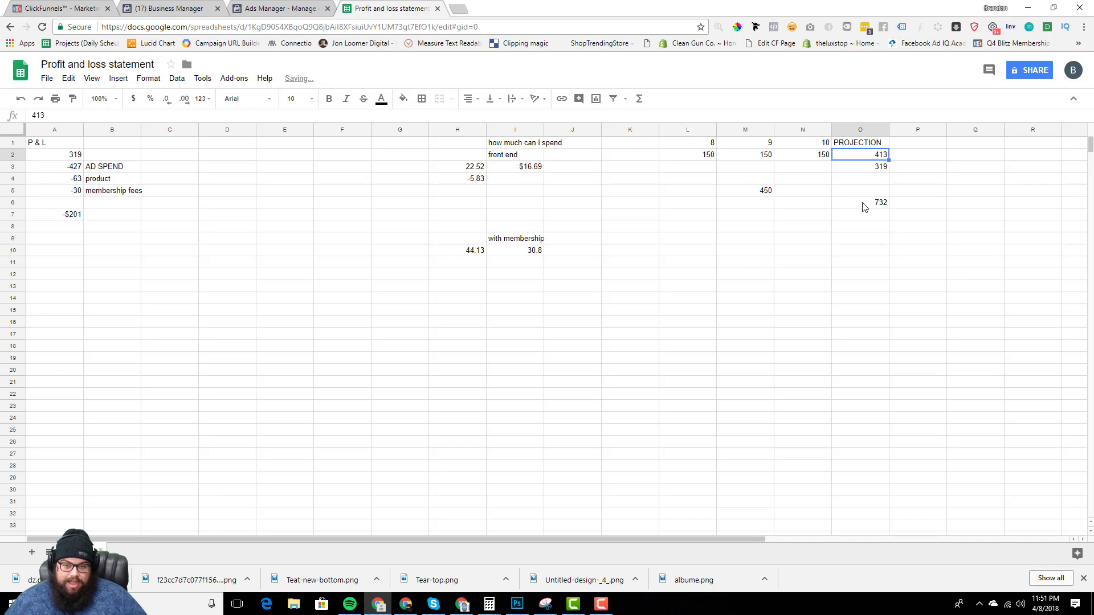
key(Left)
key(Down)
key(Right)
key(Up)
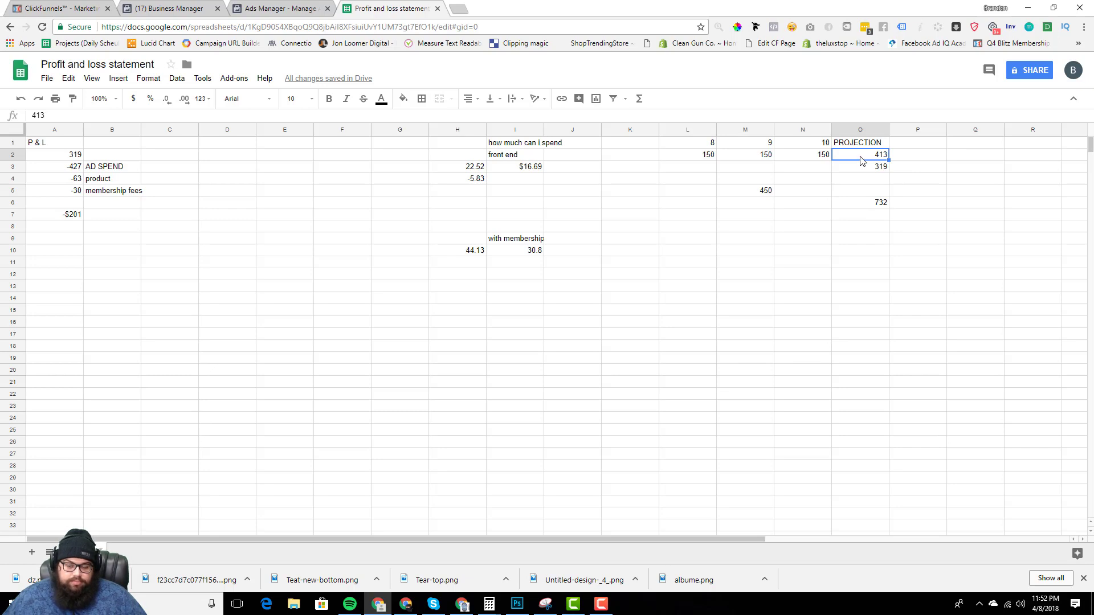
Enter 413 in P2 beside the projected revenue to start a separate profit calculation.
click(918, 161)
text(41)
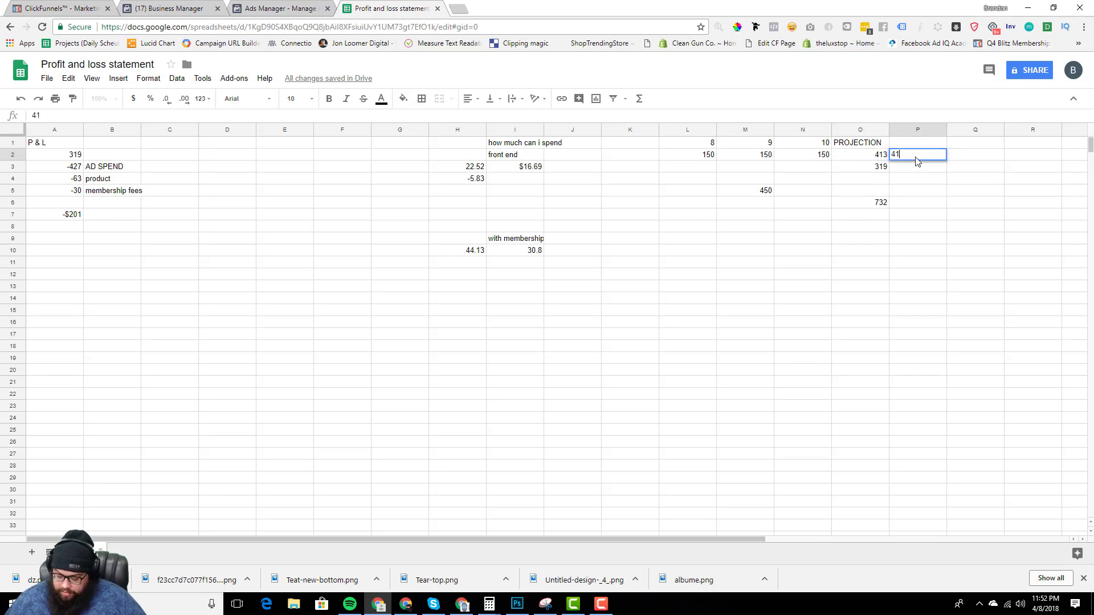
text(3)
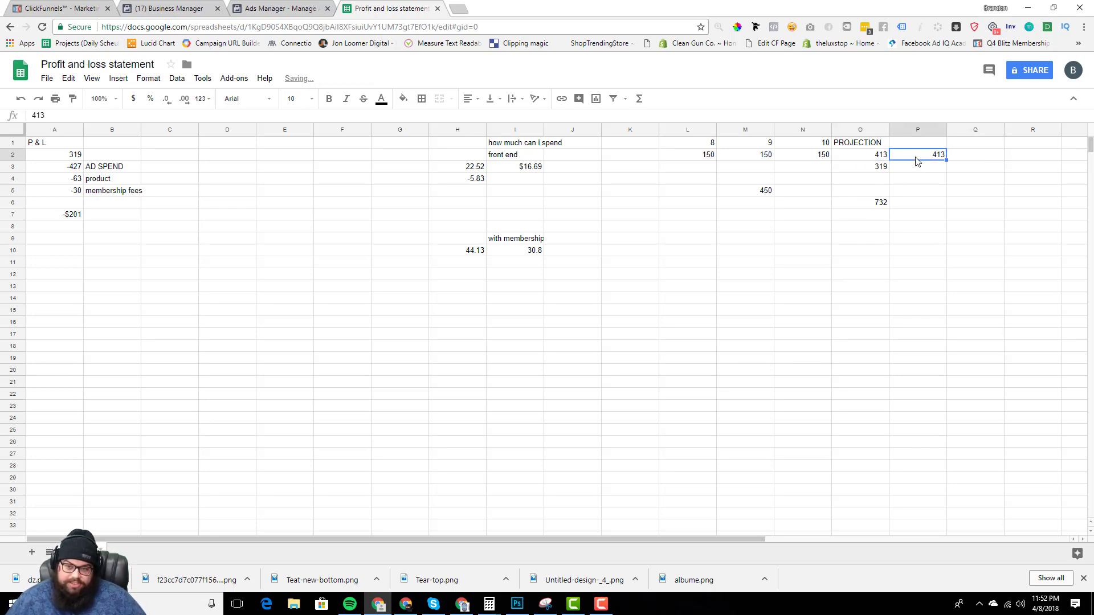
key(Return)
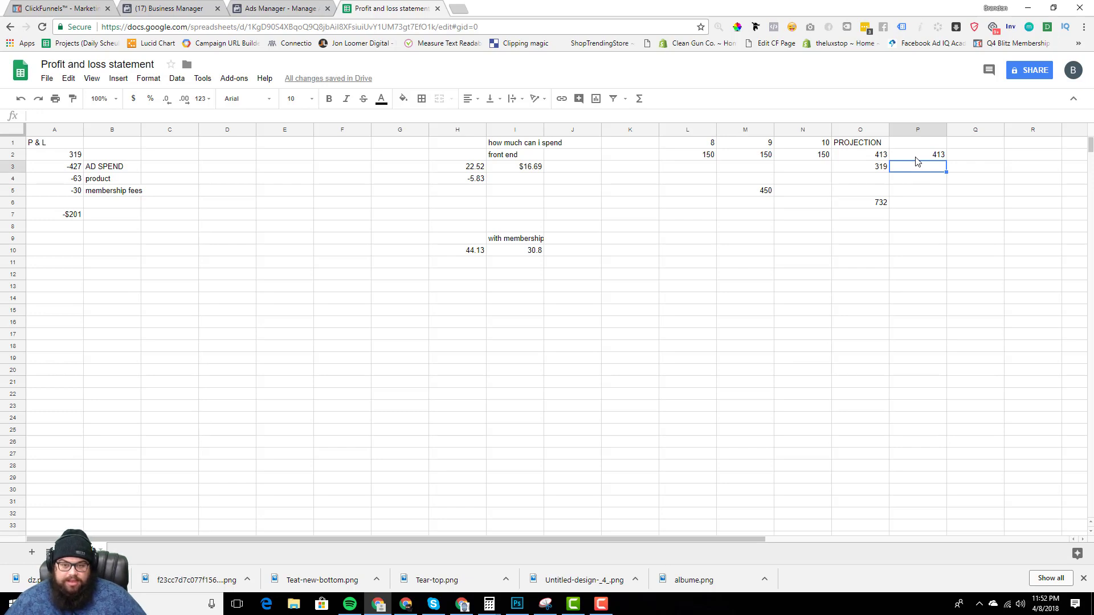
key(Left)
key(Left)
key(Up)
key(Left)
key(Right)
key(Right)
key(Right)
key(Down)
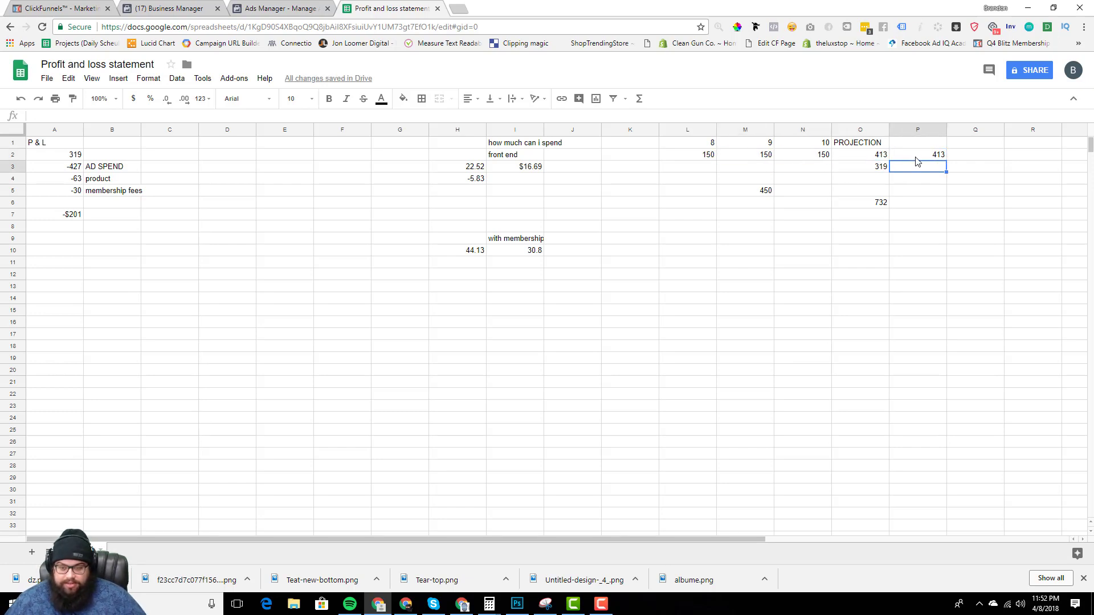
Enter the costs -300, -93 and -50 in P3 to P5, and select P2:P5 to check their sum.
text(-300)
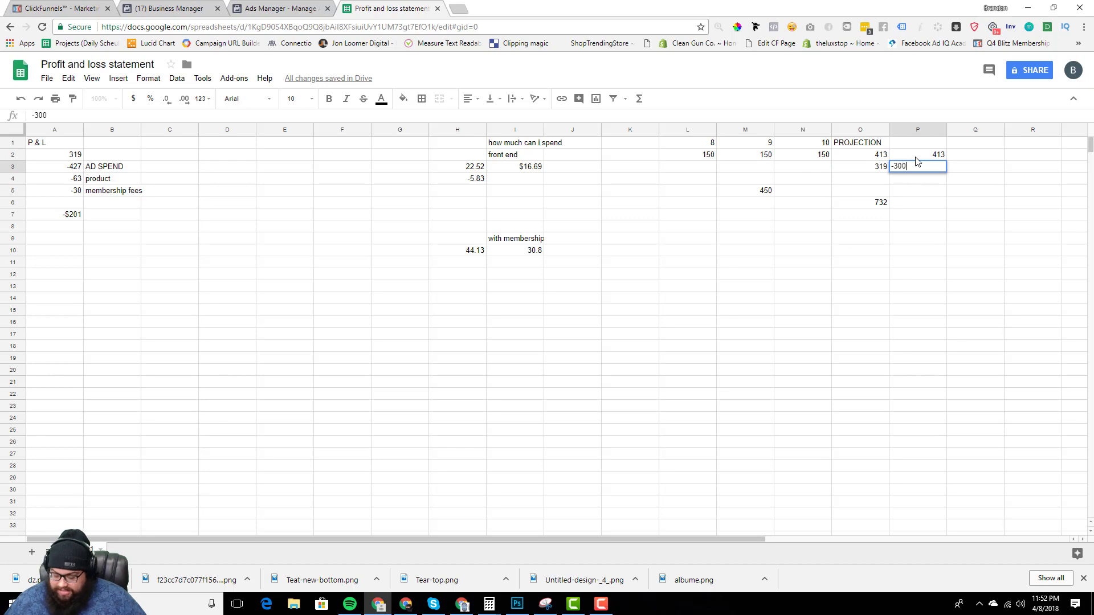
key(Return)
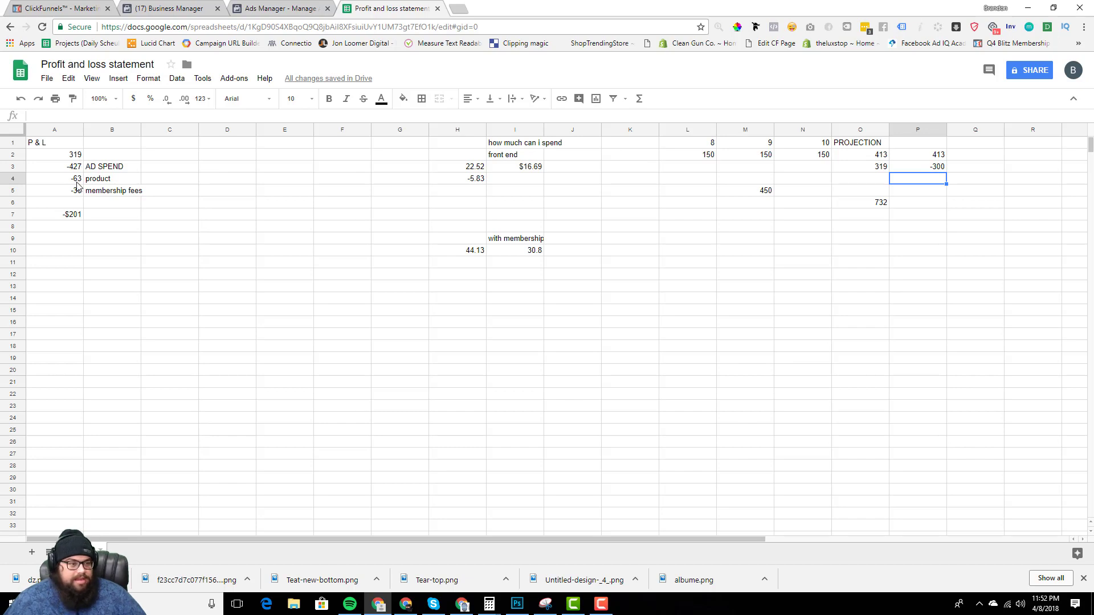
click(76, 180)
click(930, 181)
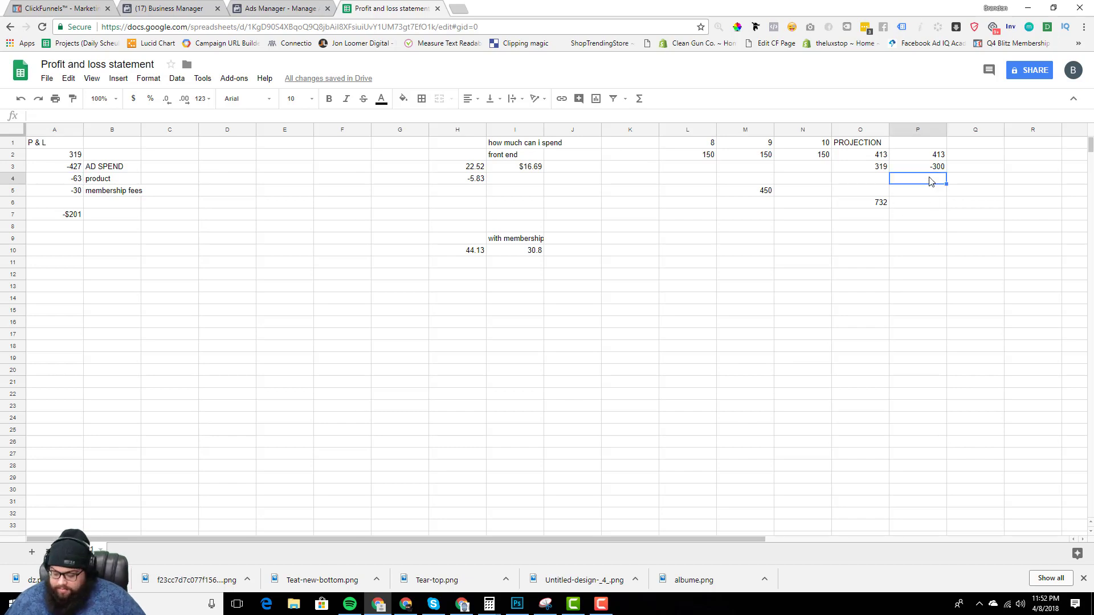
text(-93)
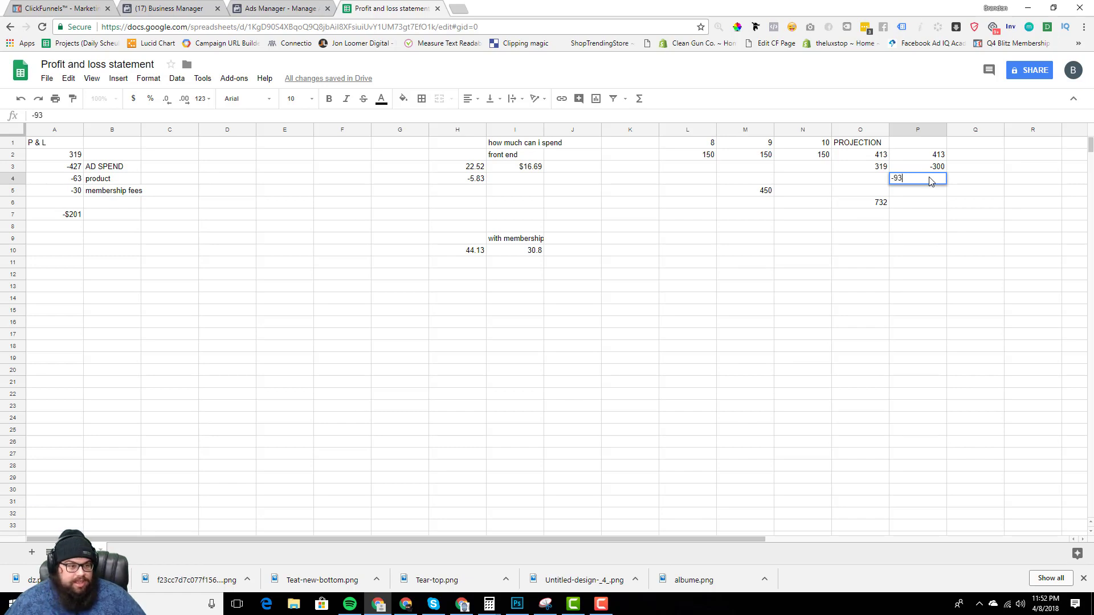
key(Return)
text(-50)
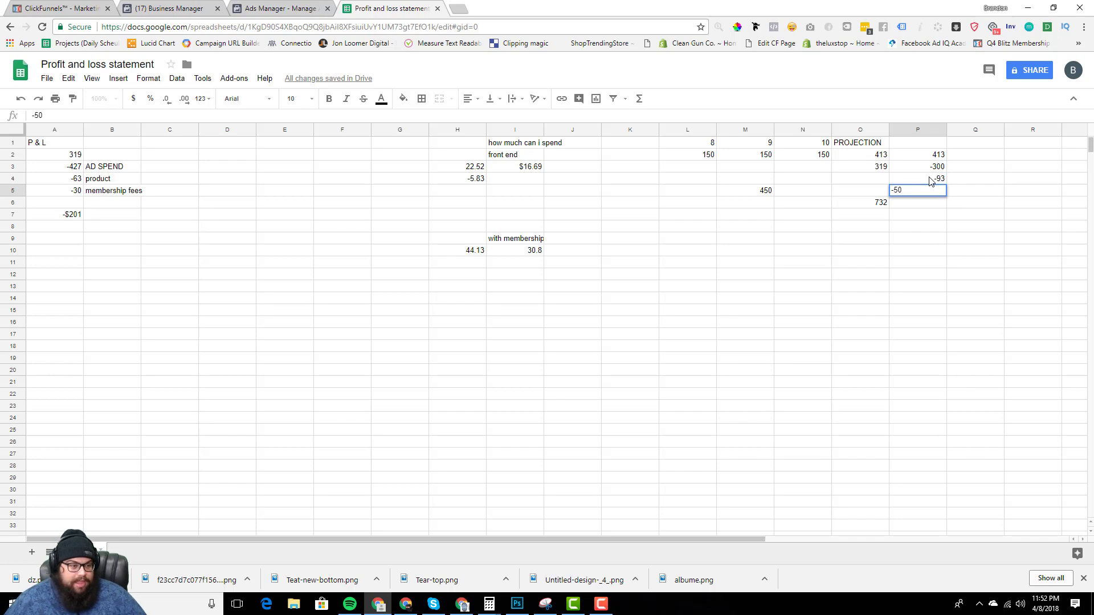
key(Return)
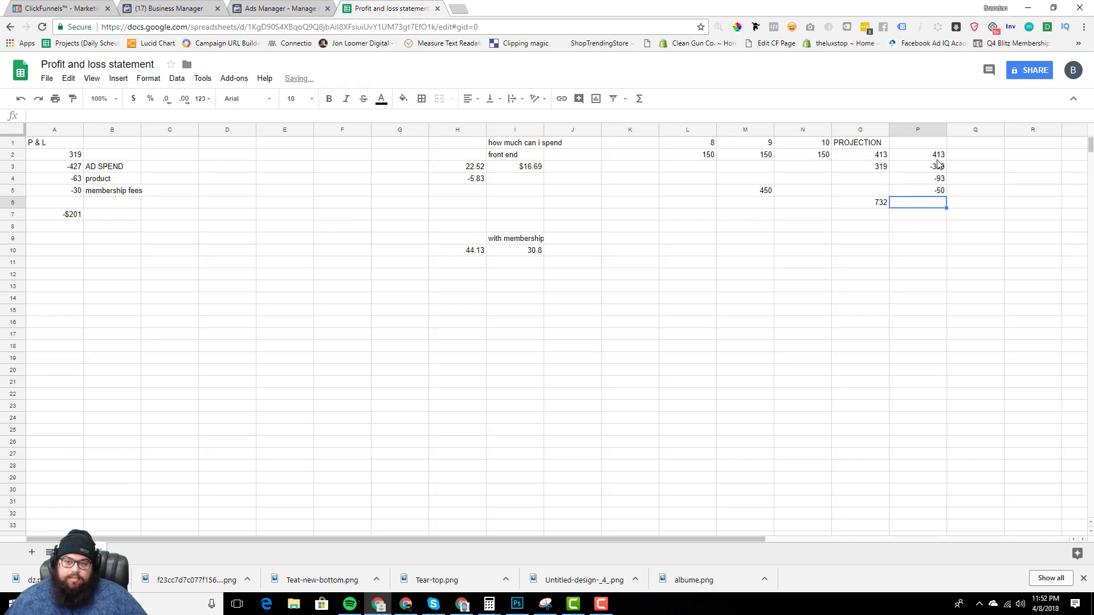
drag(940, 154, 941, 190)
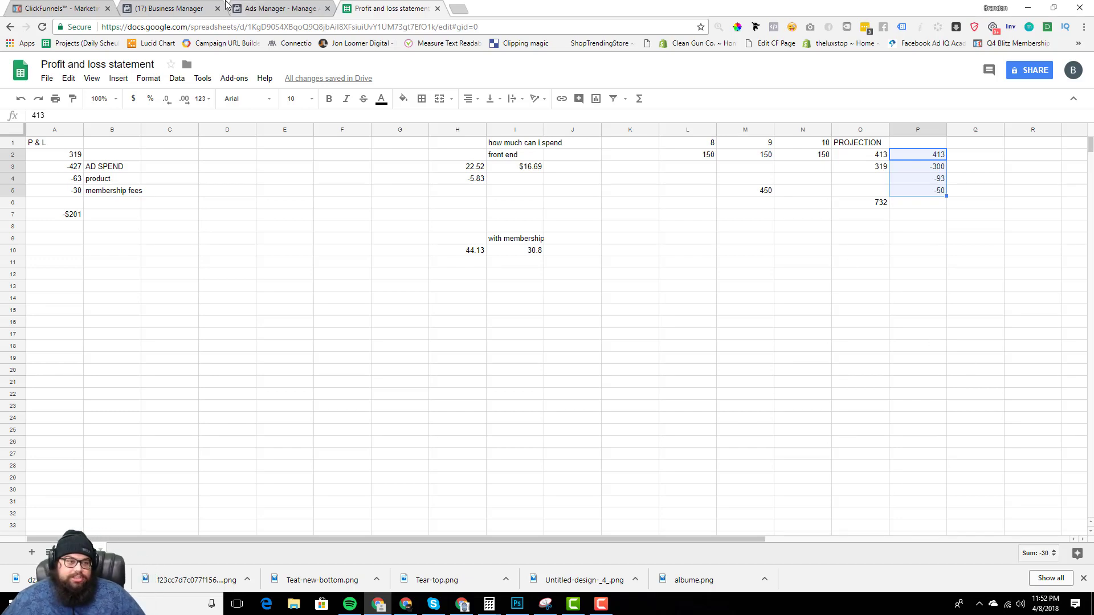
Switch to Ads Manager, review the ad sets and ads of the Instagram Story Purchases campaign, and select its US,GB,AU - 18+ ad set.
click(274, 7)
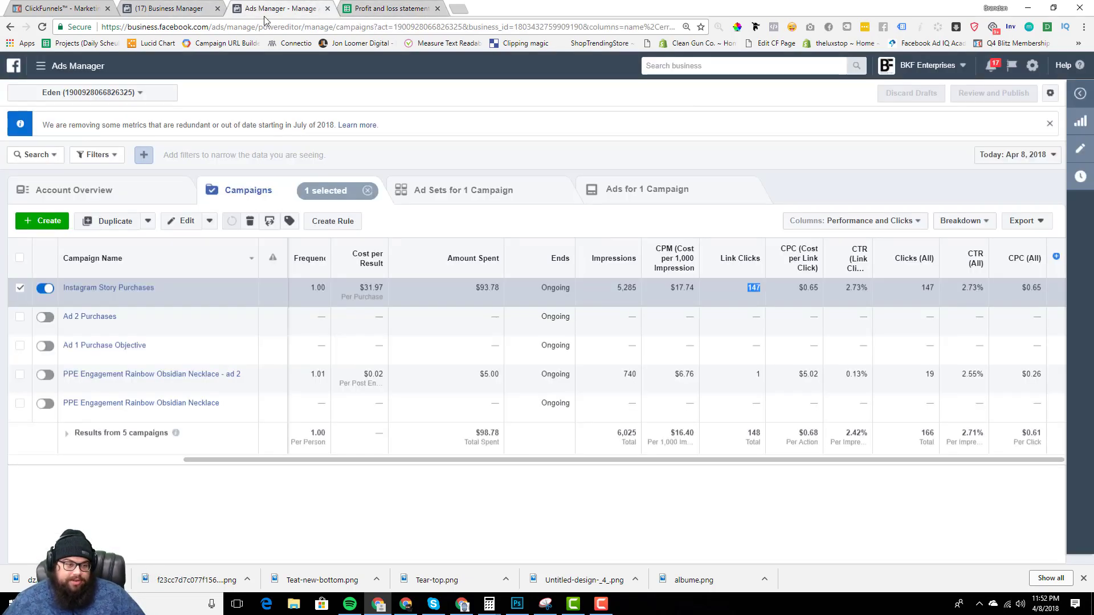
click(133, 291)
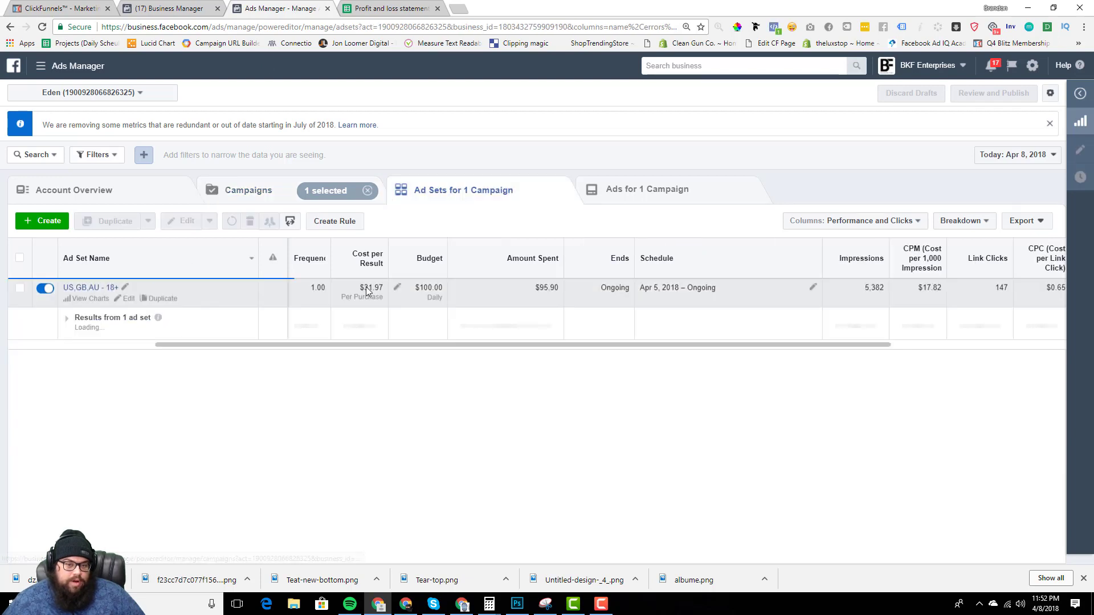
click(620, 189)
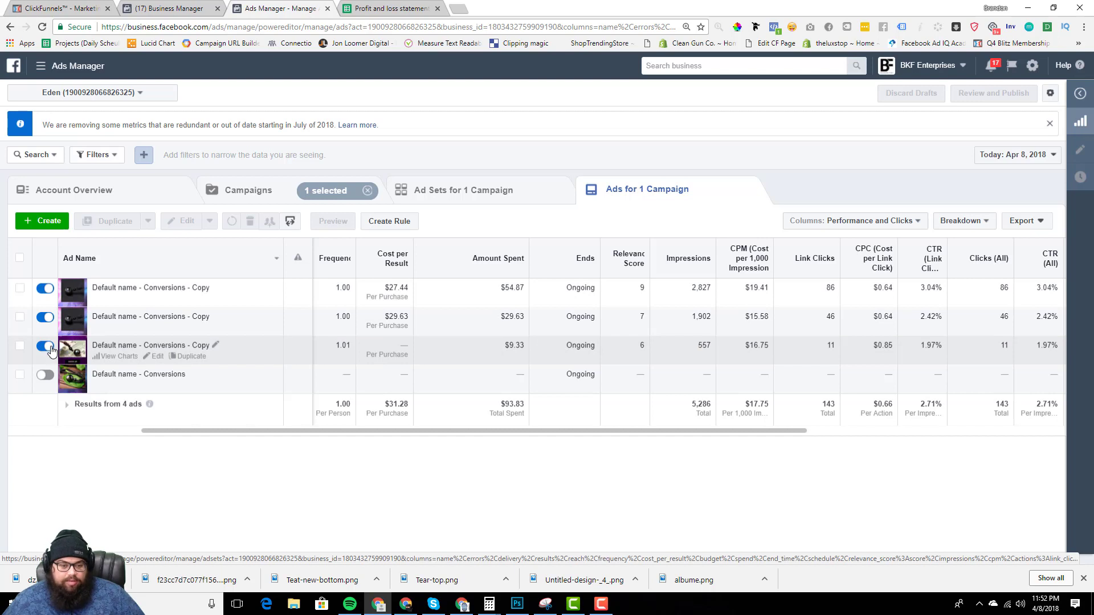
click(216, 190)
click(123, 286)
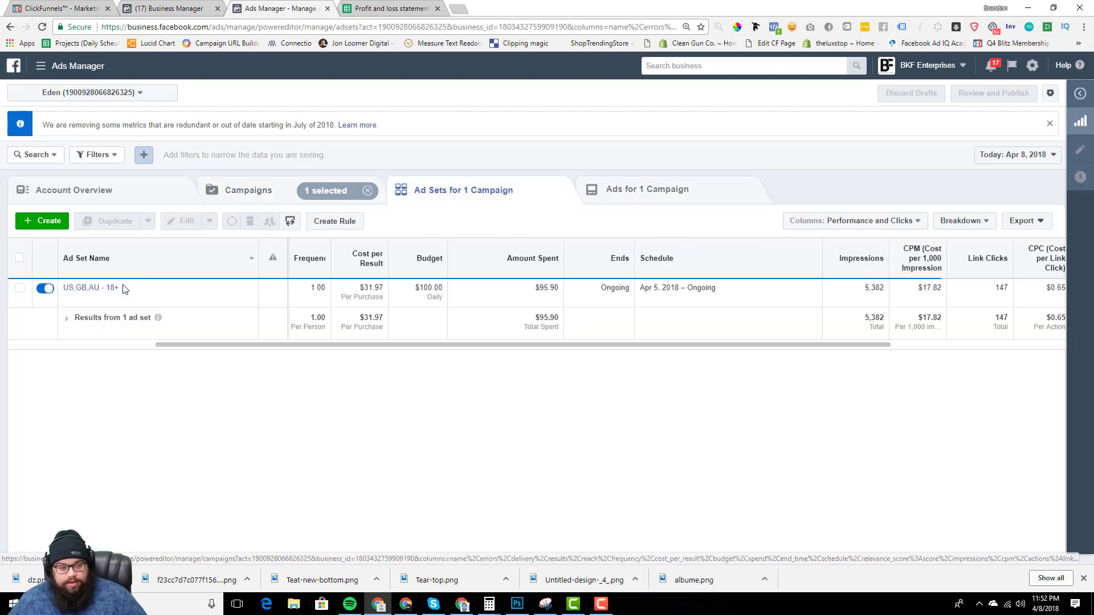
click(20, 291)
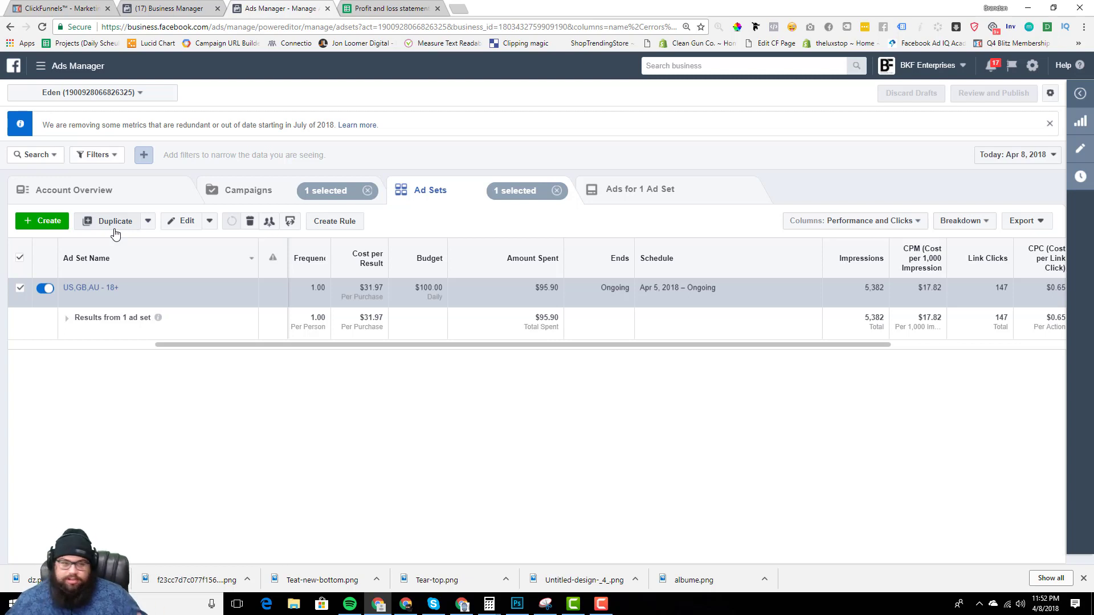
Open the Audiences library for the Eden ad account.
click(46, 66)
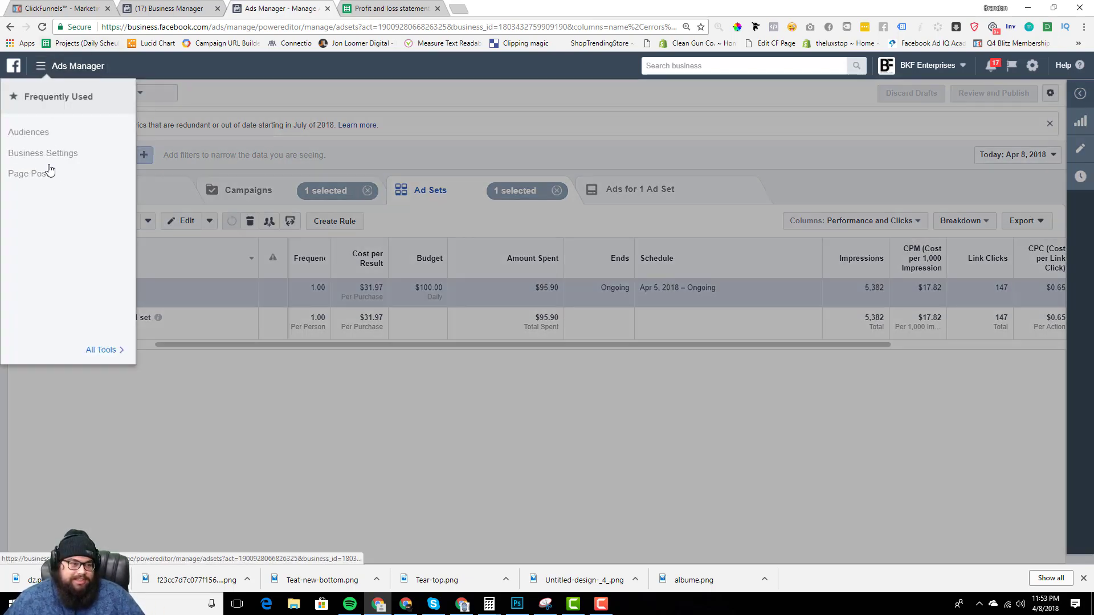
click(38, 135)
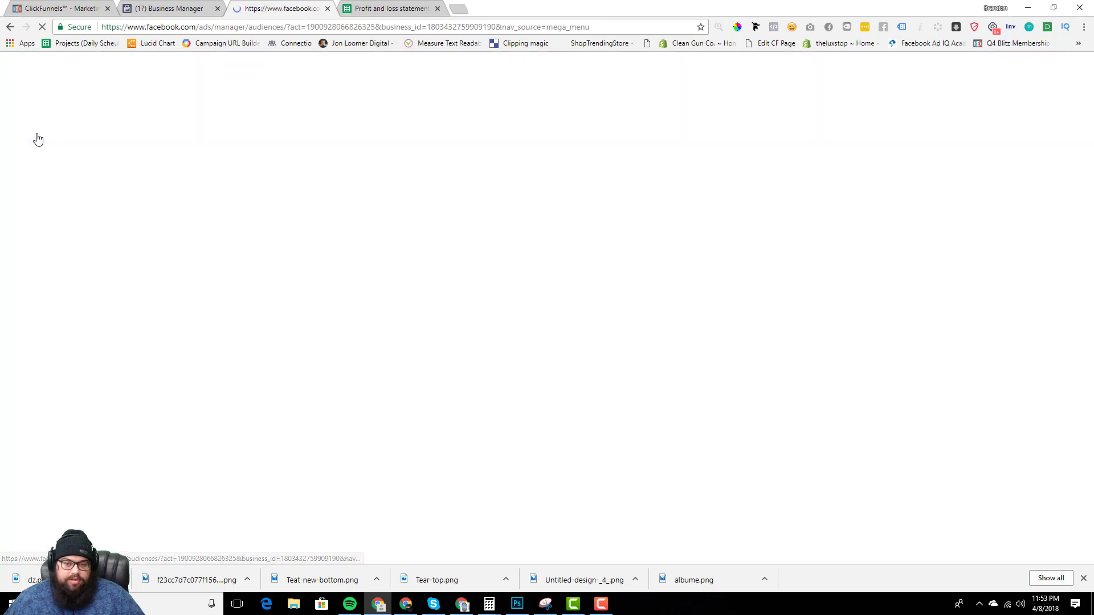
Switch to the profit and loss spreadsheet and examine the projection figures and the P & L figures including ad spend.
click(387, 10)
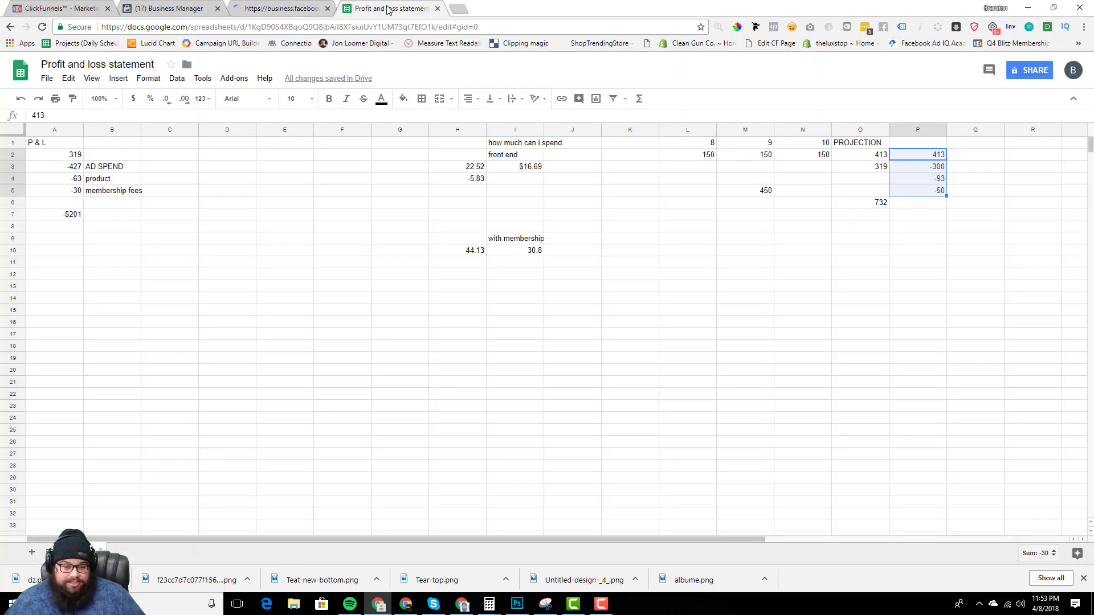
drag(934, 155, 940, 204)
click(945, 227)
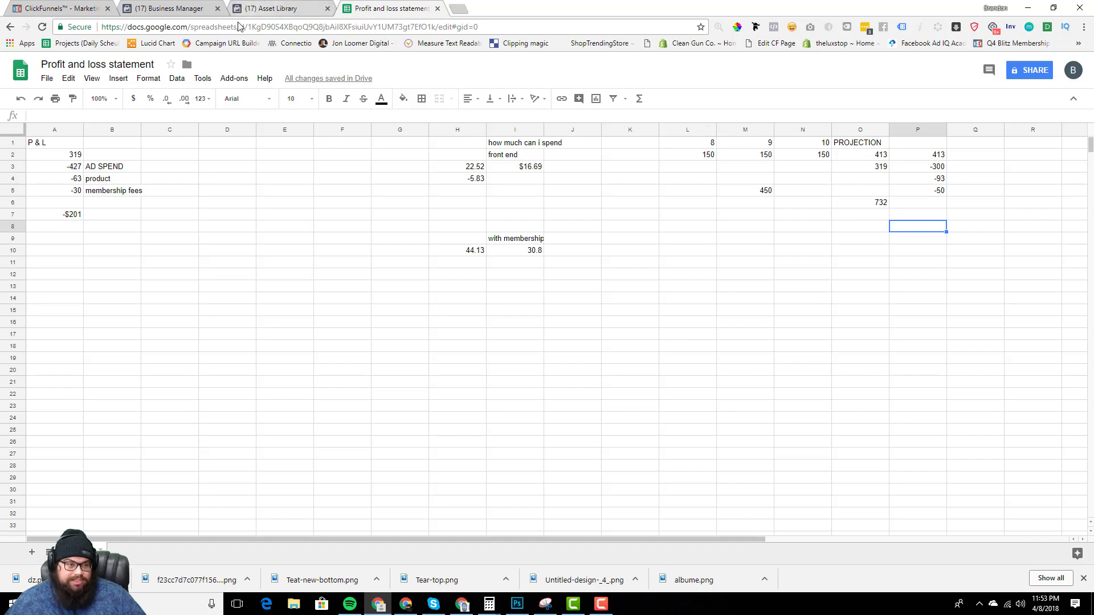
drag(77, 155, 78, 220)
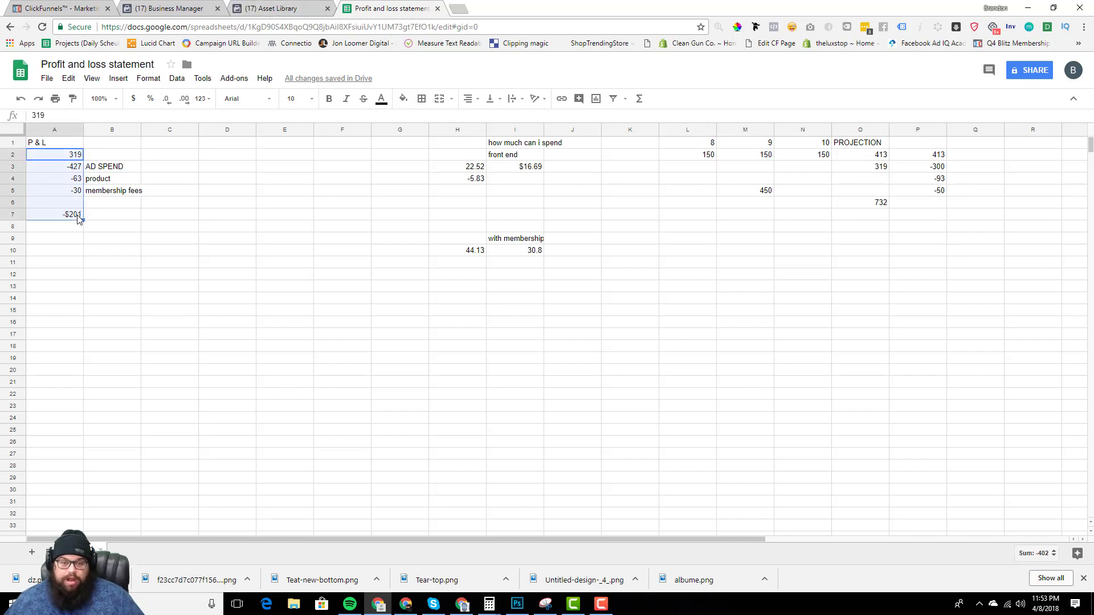
Return to the audience list and select the VC - 7Days audience created at 3:02am.
click(277, 6)
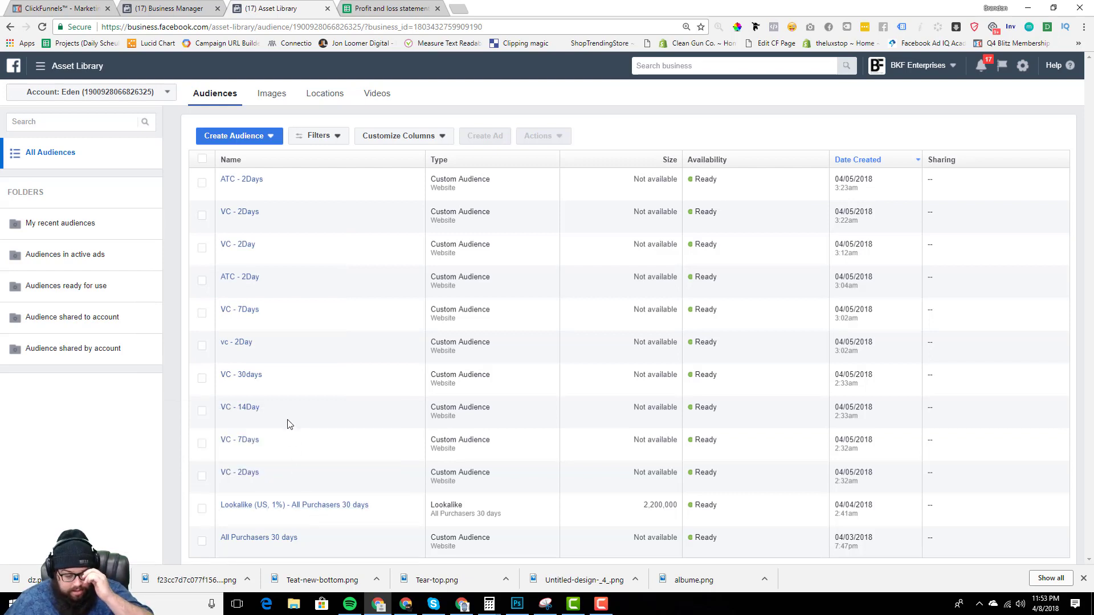
mouse_move(256, 283)
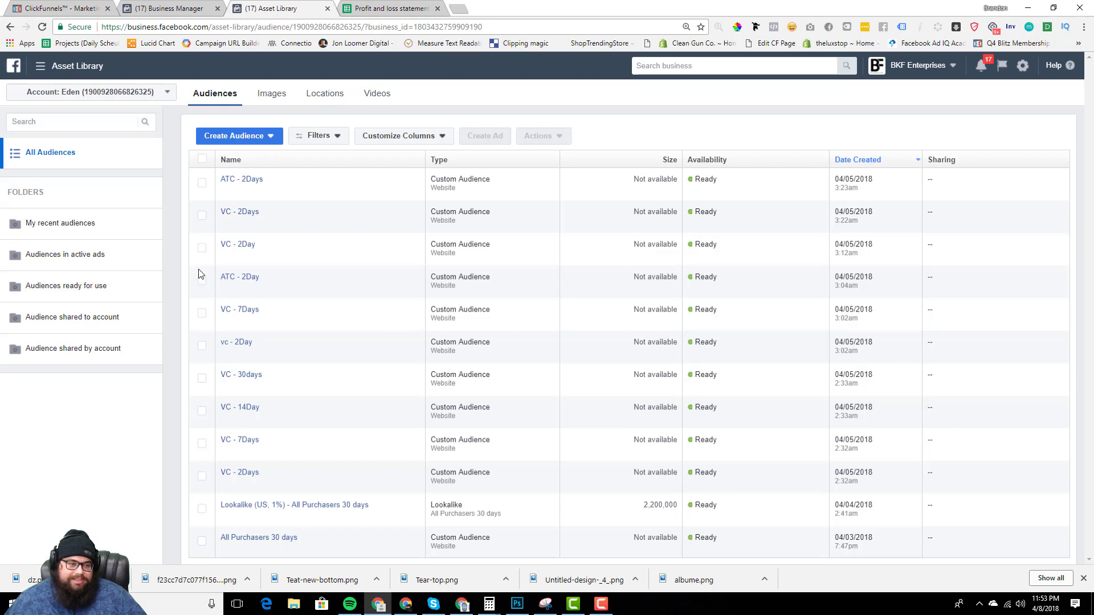
click(202, 313)
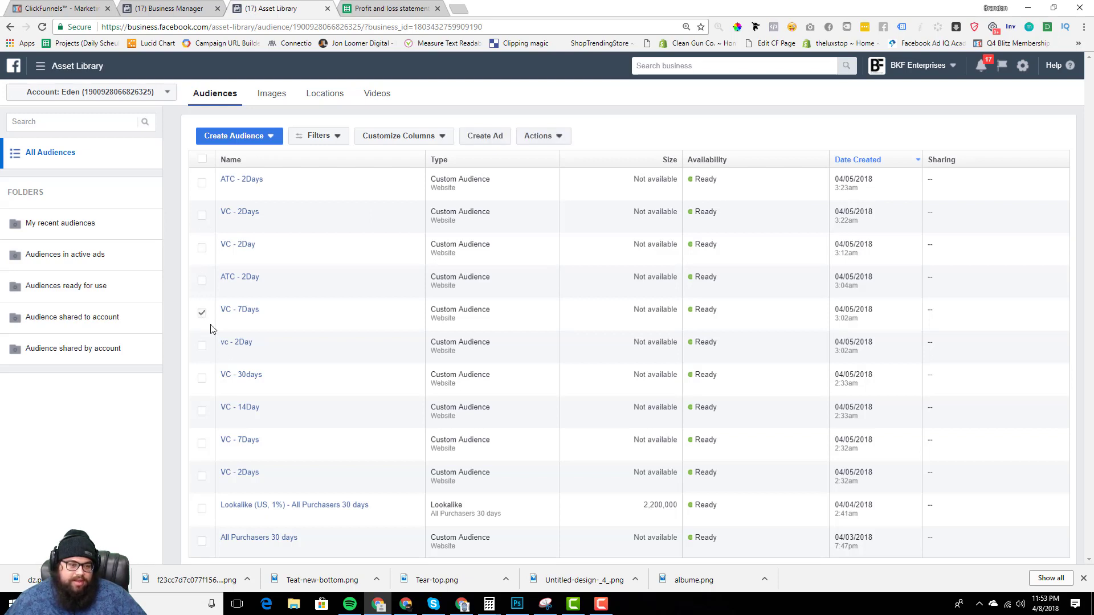
Switch to ClickFunnels, open the necklace funnel's live order page from its steps, and inspect its events with Facebook Pixel Helper.
click(94, 9)
scroll(544, 166, up, 2)
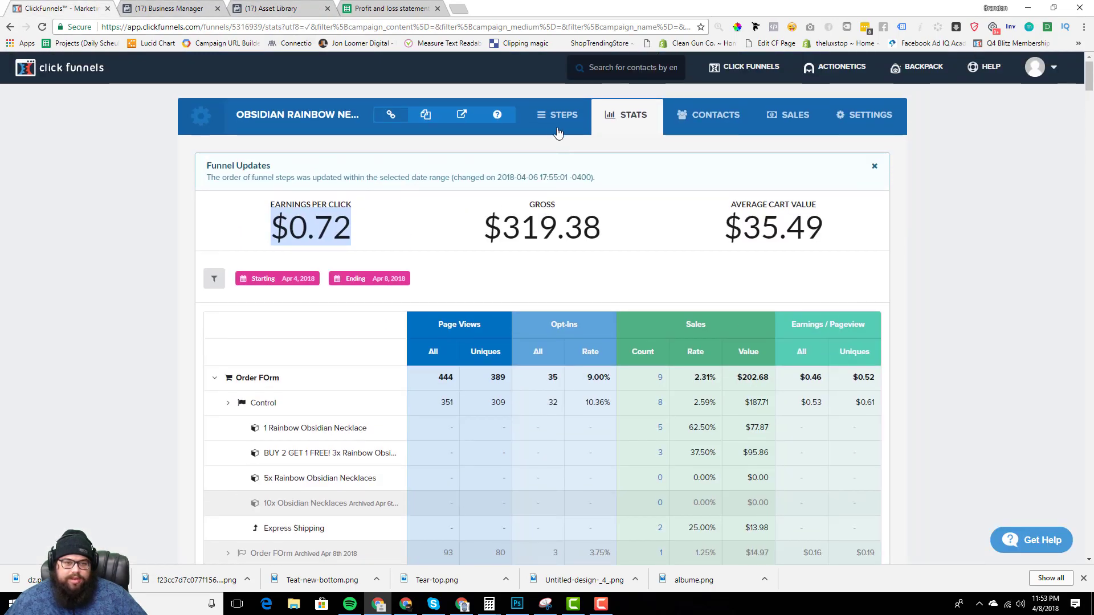
click(555, 117)
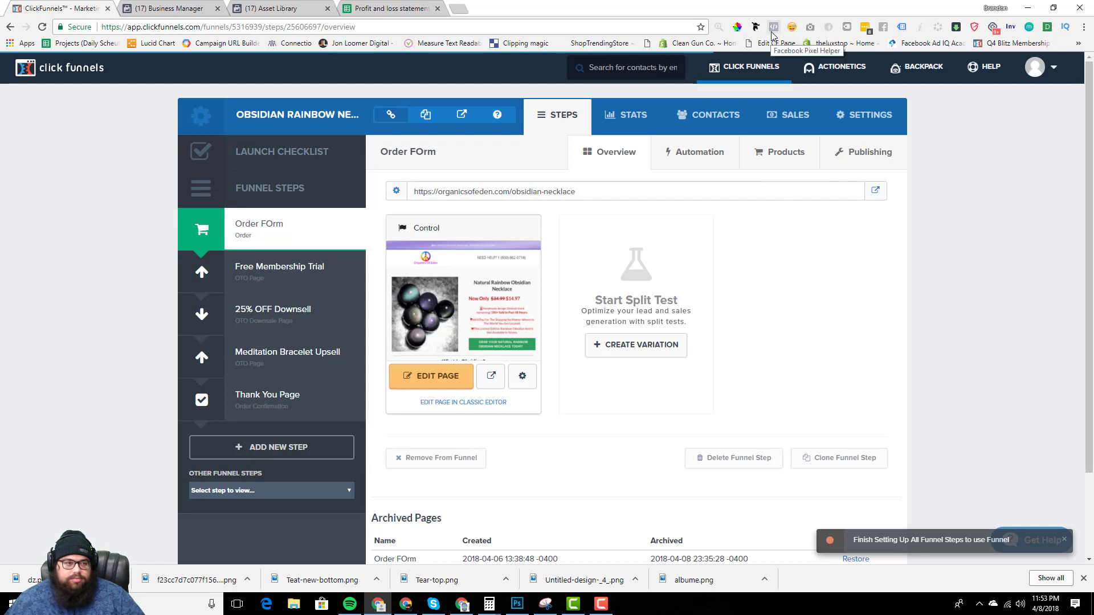
click(875, 190)
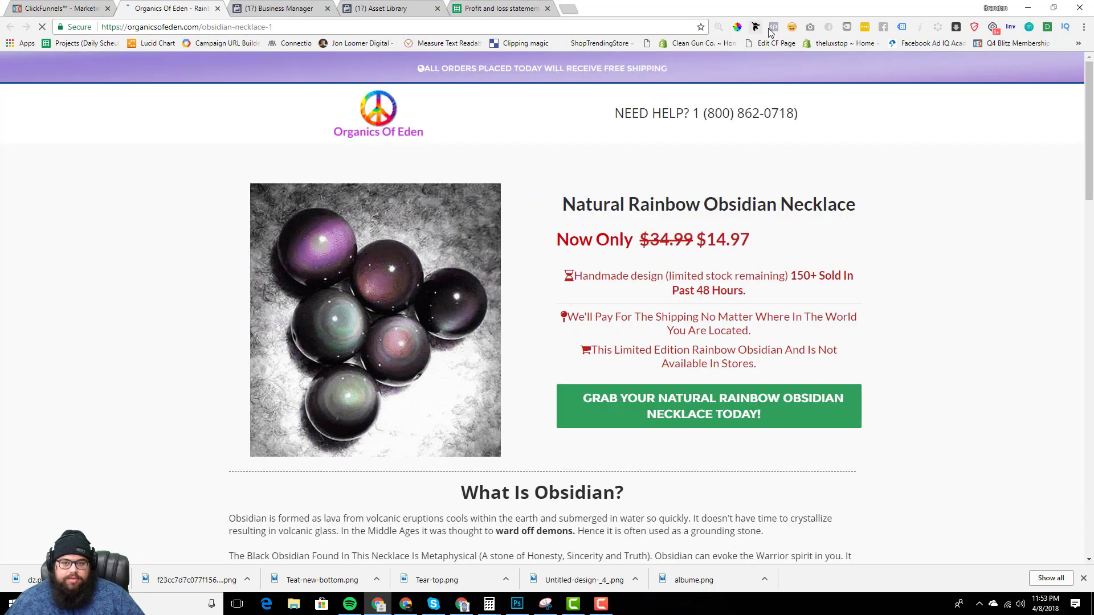
click(772, 28)
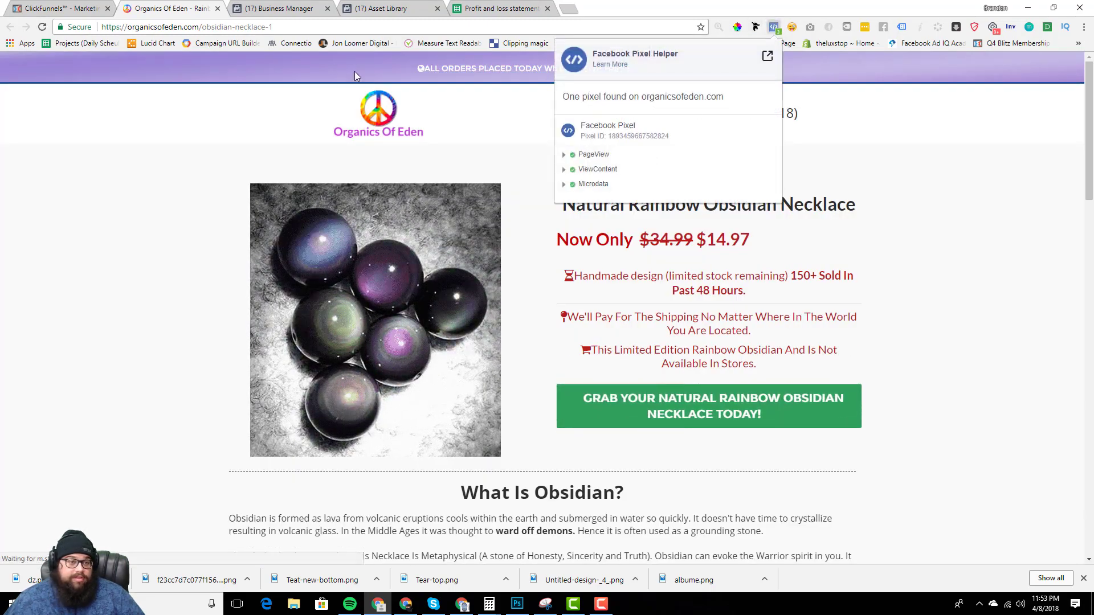
Copy the Order FOrm step's URL in ClickFunnels and check the Control page's path in its page settings.
key(ctrl+Tab)
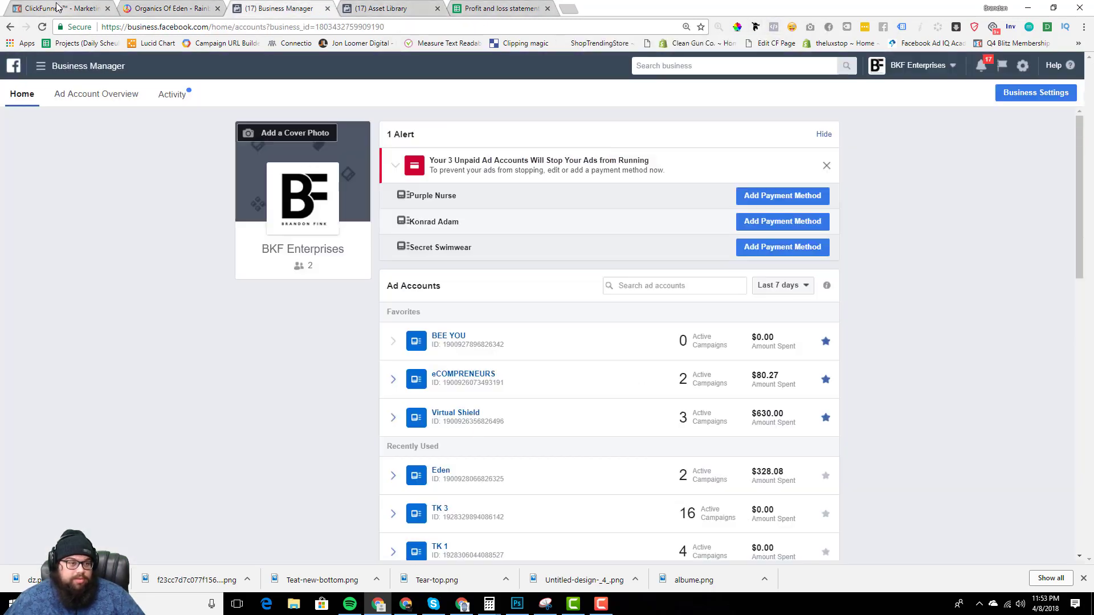
click(397, 9)
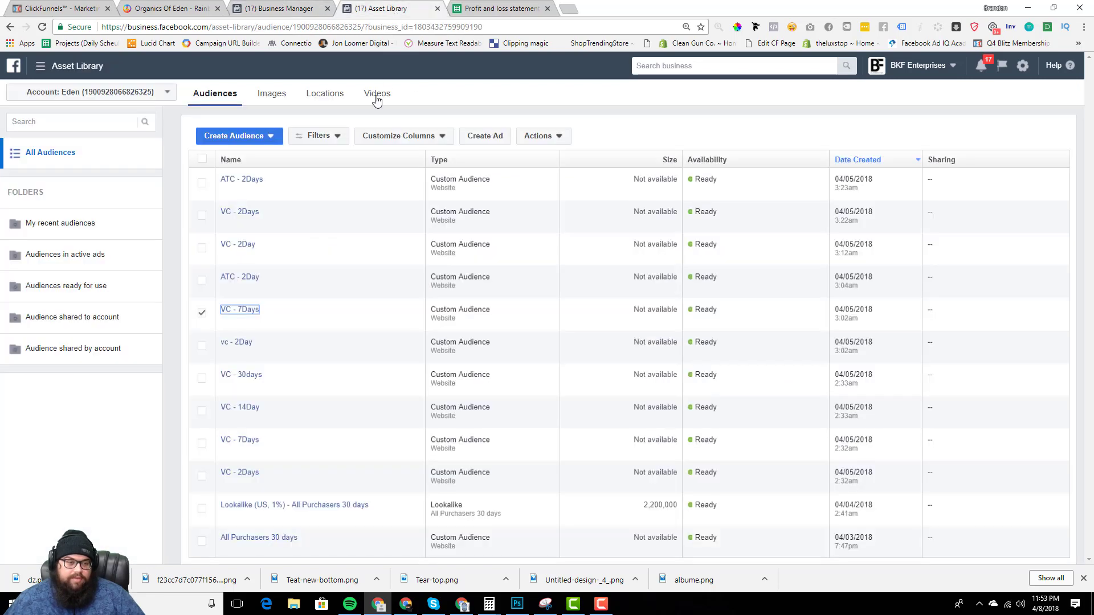
click(57, 8)
drag(578, 193, 410, 193)
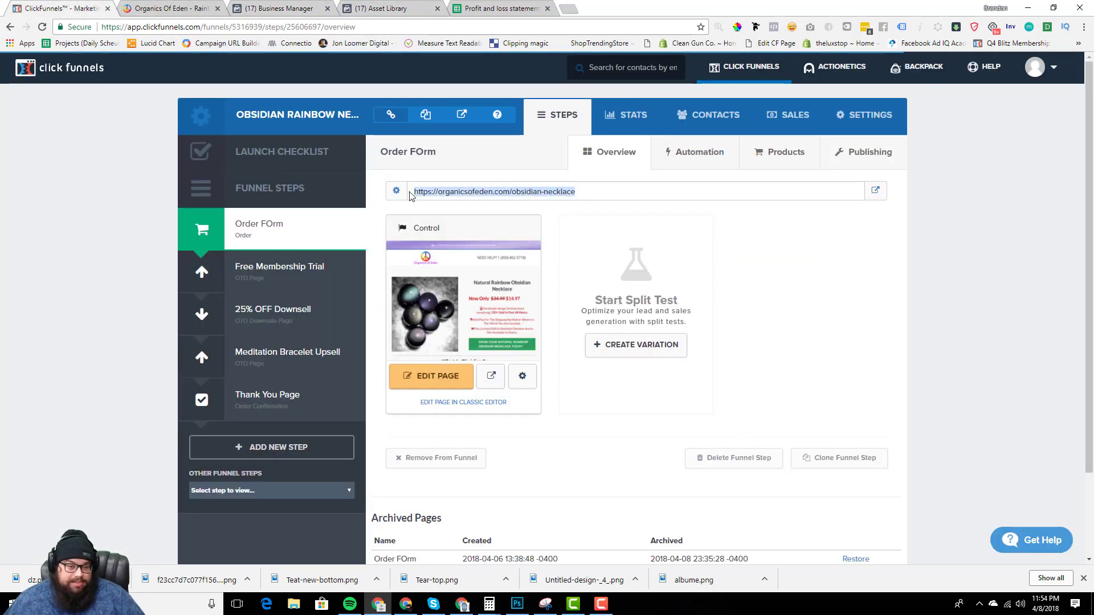
right_click(561, 201)
click(583, 206)
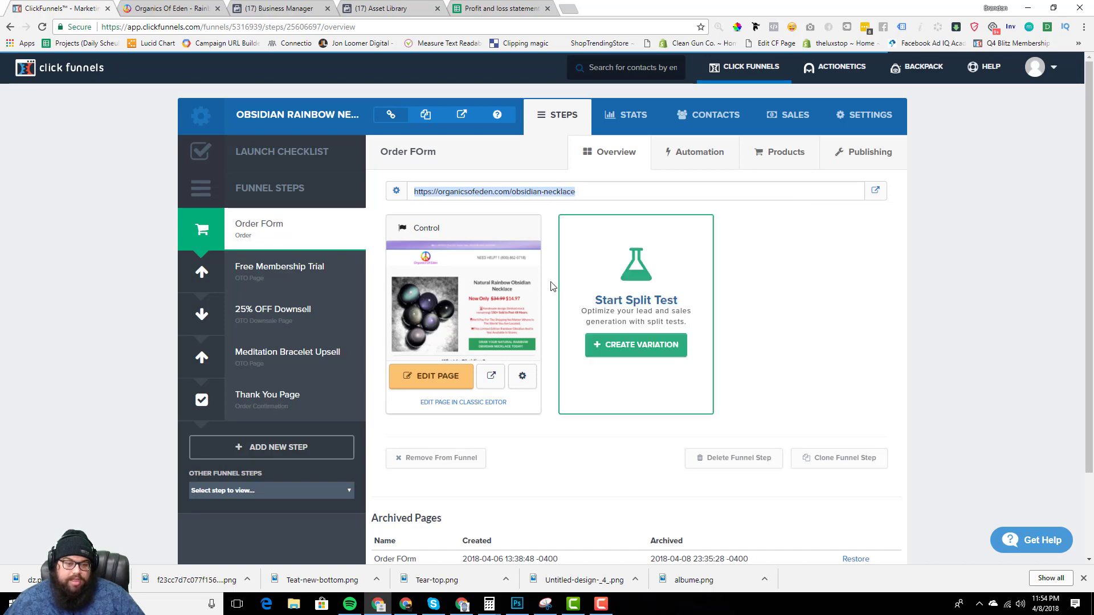
click(523, 376)
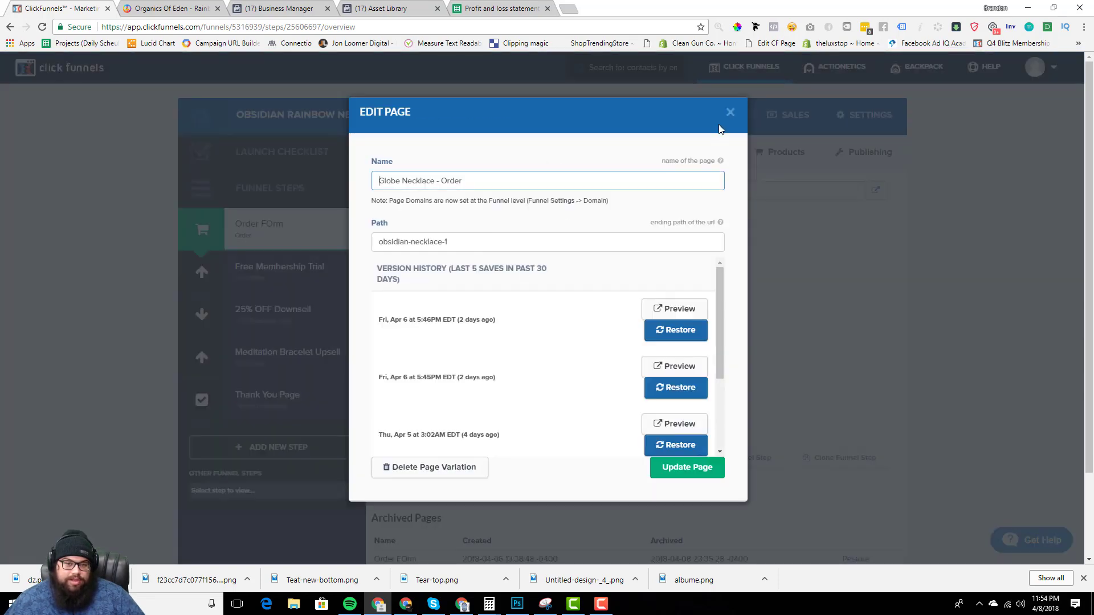
click(730, 112)
Return to the Asset Library, deselect the VC - 7Days audience, and start a new custom audience based on the website pixel.
click(377, 9)
click(238, 136)
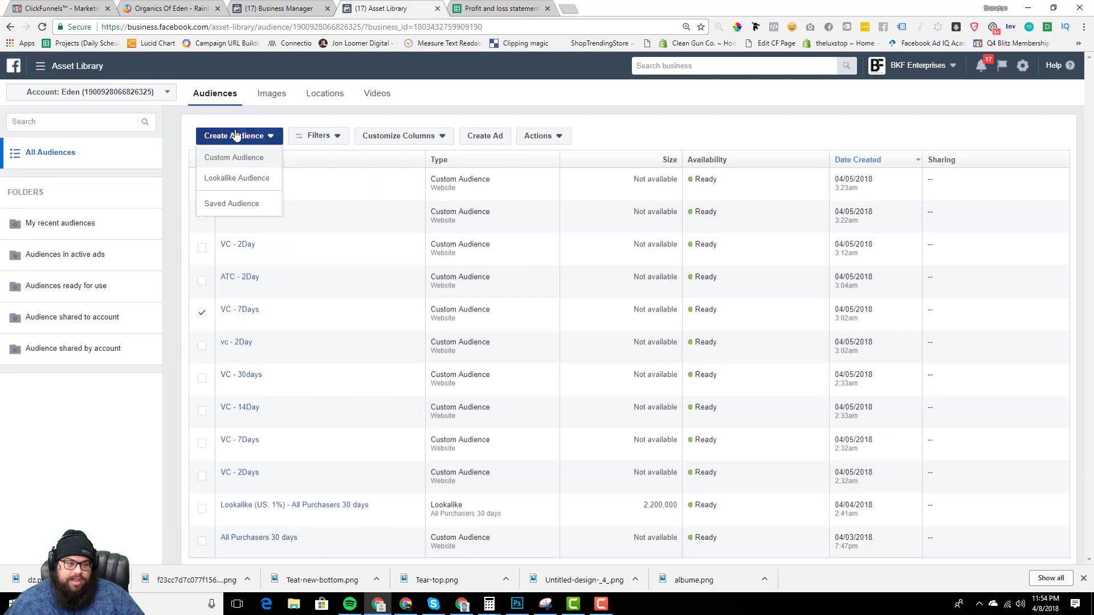
click(202, 313)
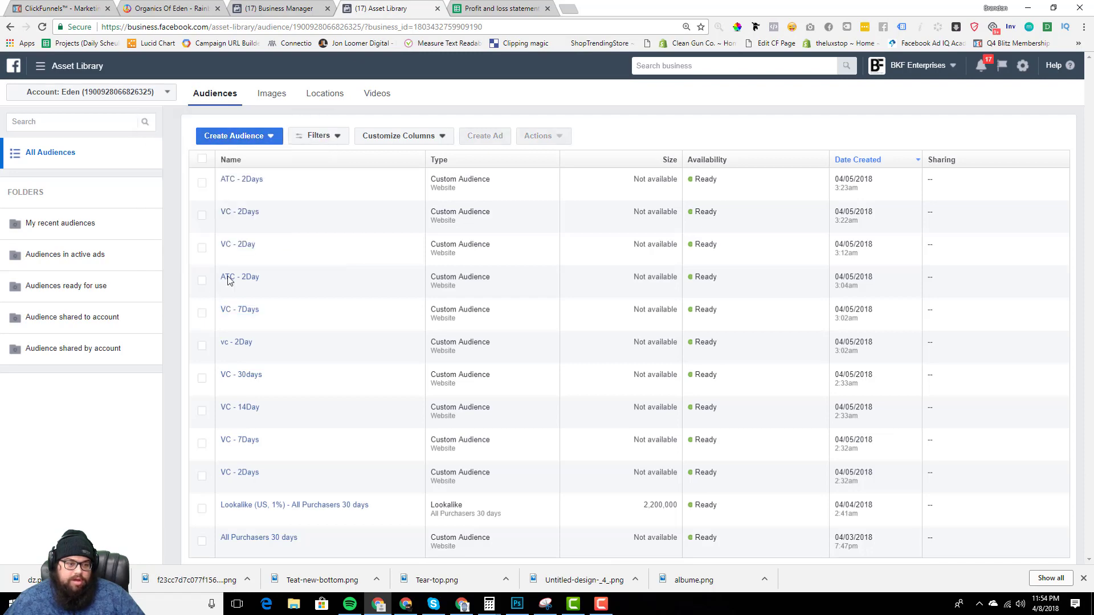
click(238, 136)
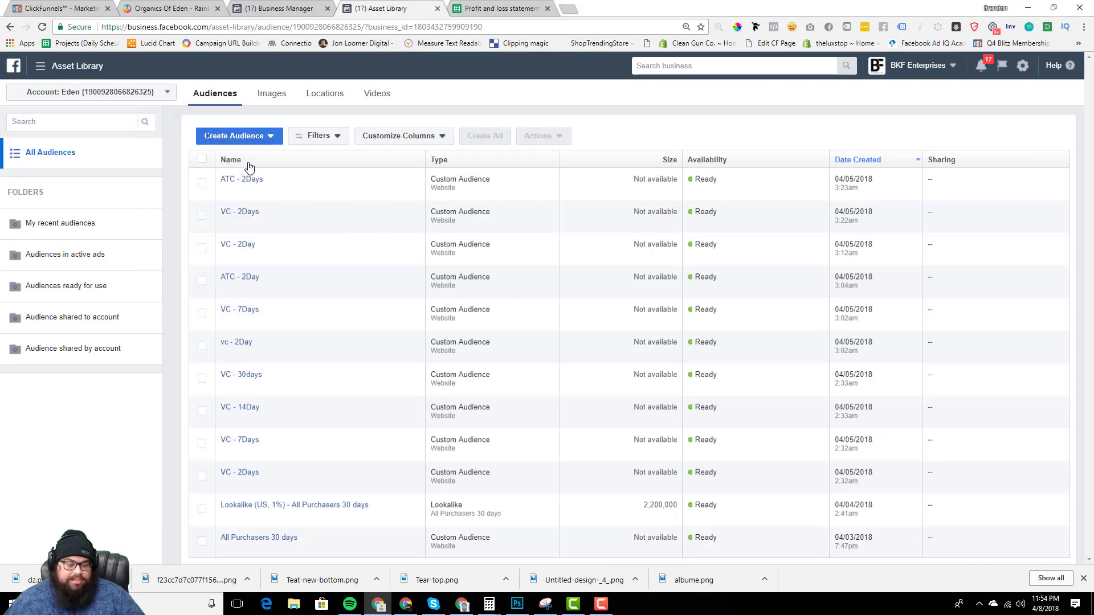
click(246, 160)
click(505, 257)
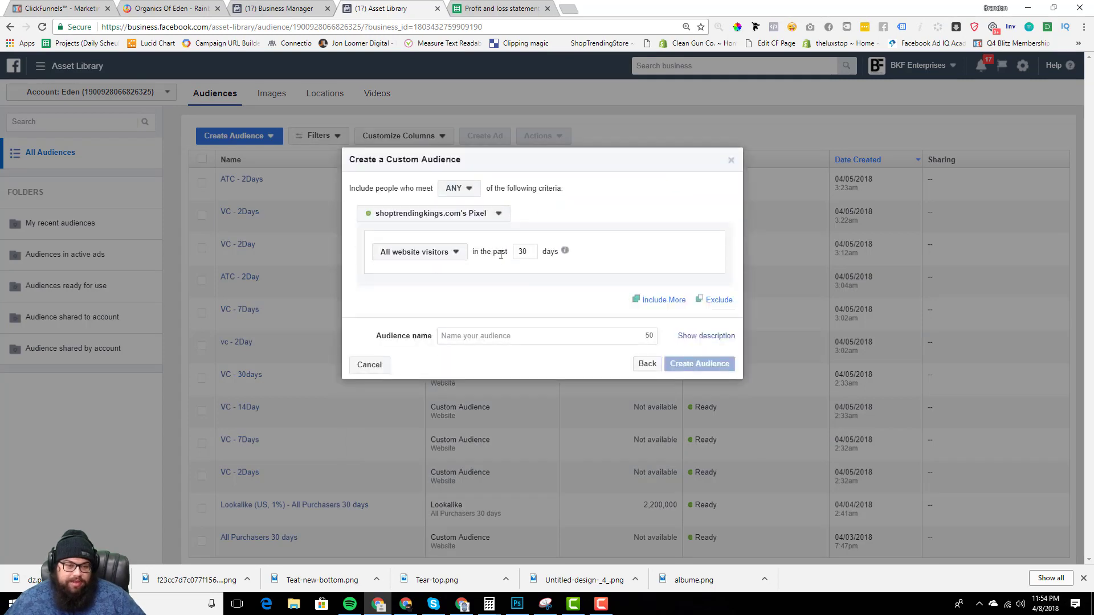
Set the audience criteria to people who visited specific web pages, with the URL condition set to equals.
click(447, 251)
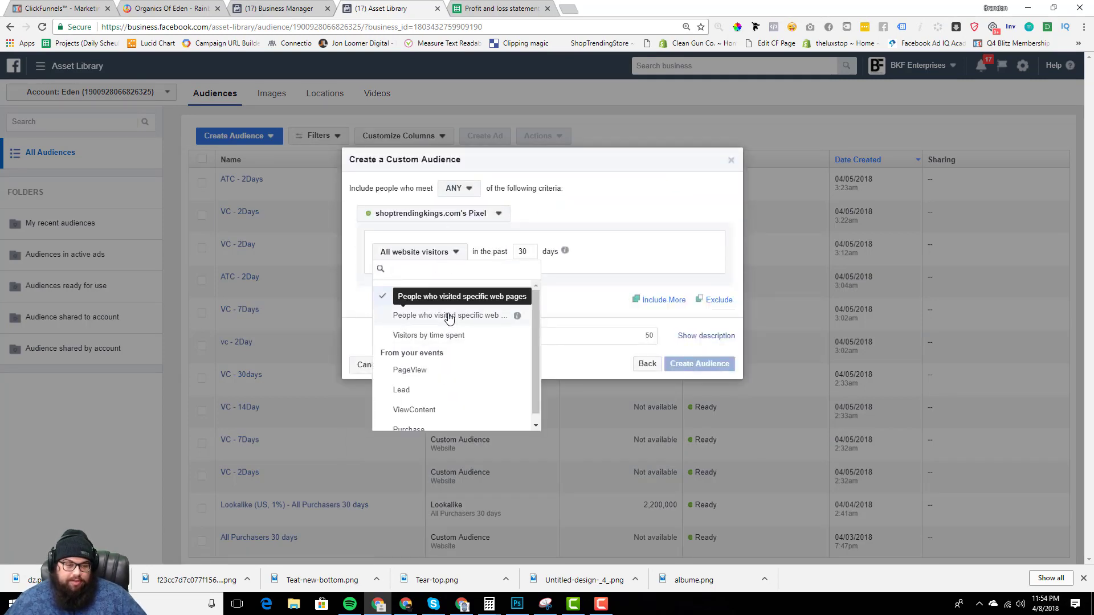
click(449, 317)
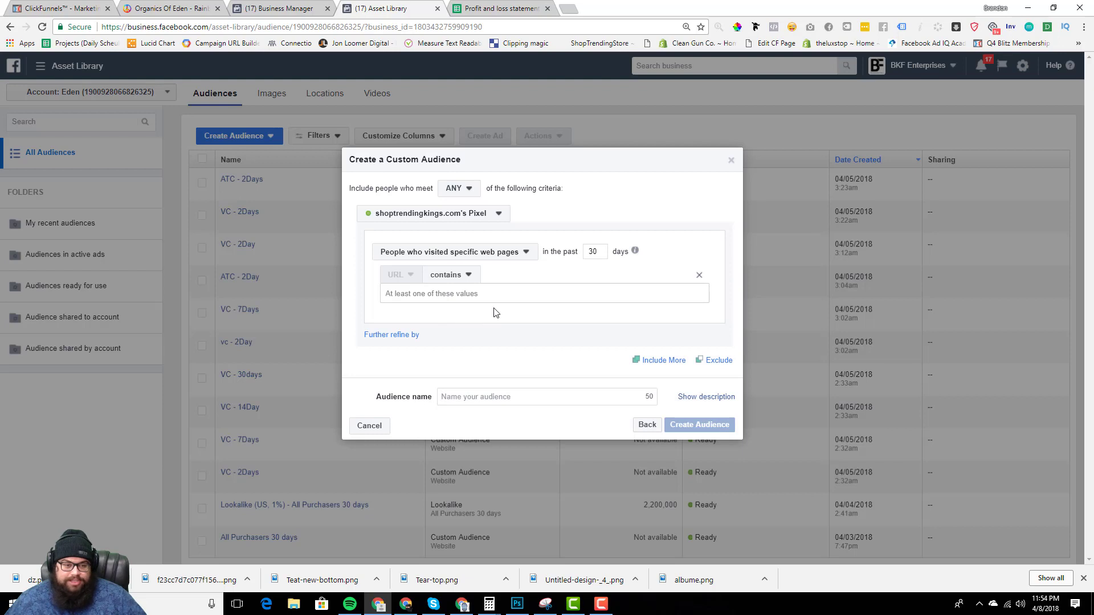
click(451, 275)
click(455, 327)
right_click(437, 301)
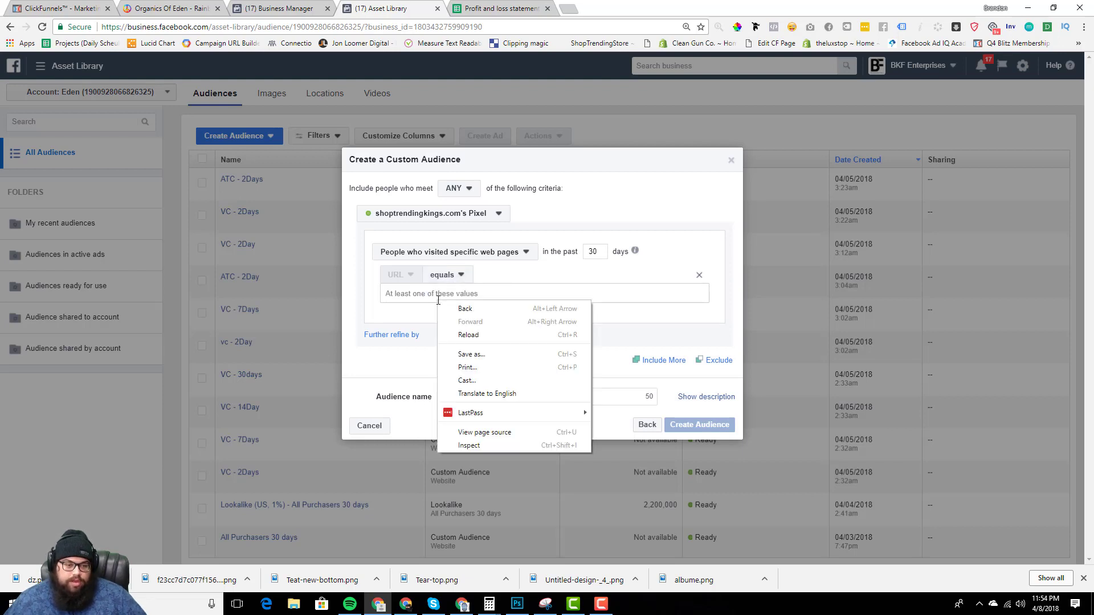
click(419, 294)
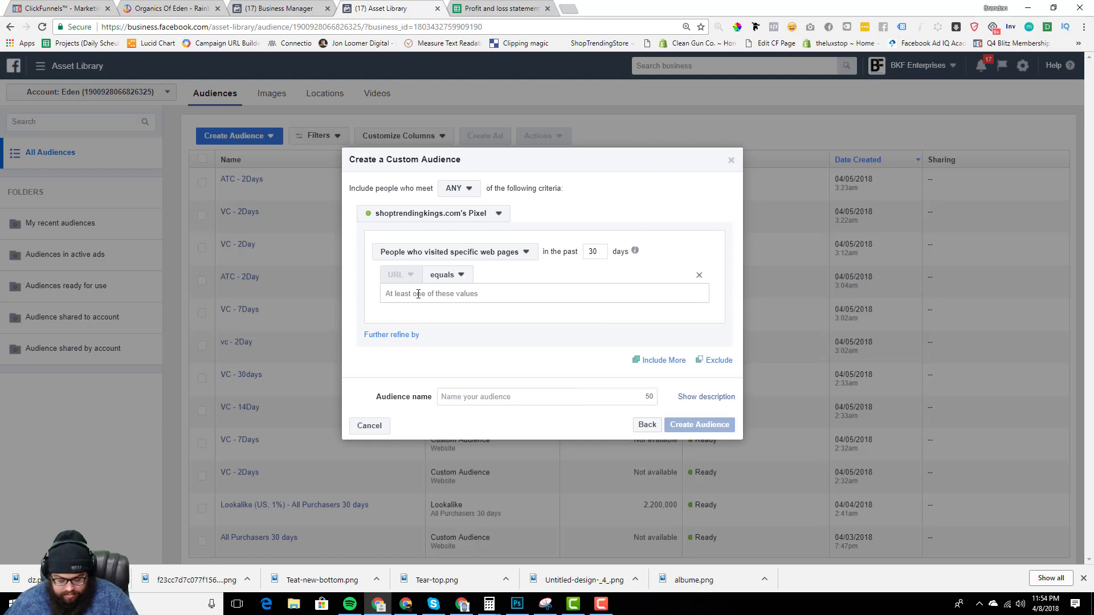
text(https://organicsofeden.com/obsidian-necklace)
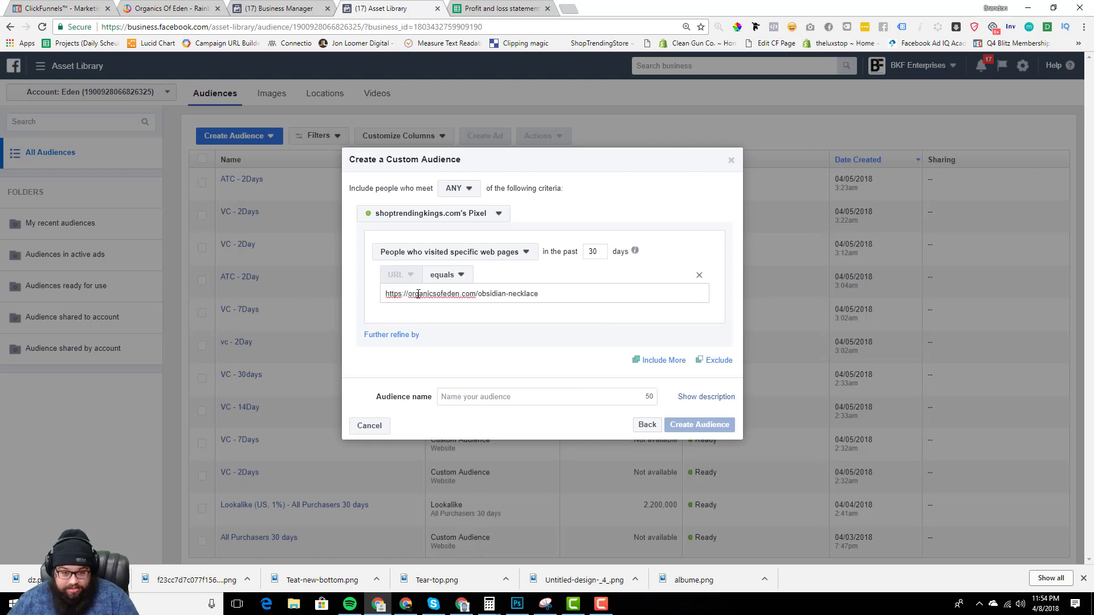
key(Return)
text(https://organicsofeden.com/obsidian-necklace)
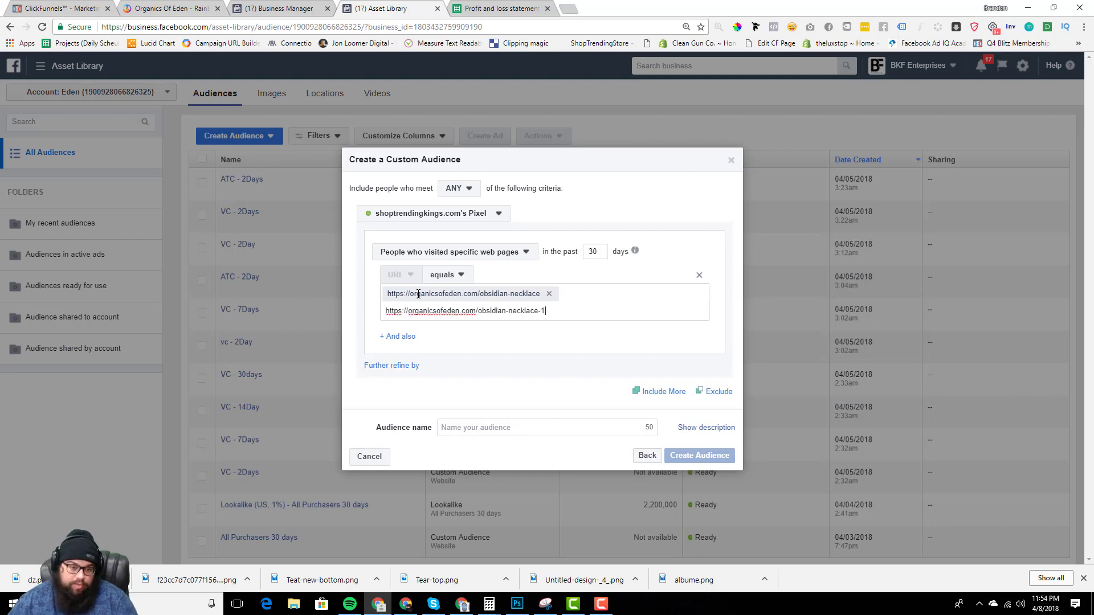
key(Return)
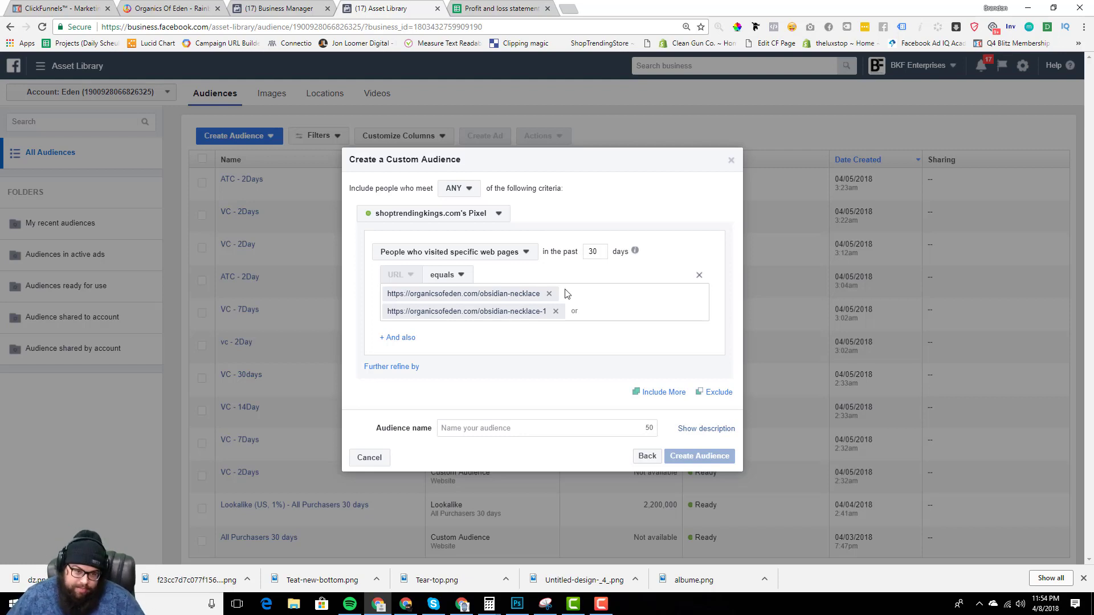
Keep the 30-day window, name the audience Obsidian Necklace VC, create it and close the confirmation.
double_click(600, 253)
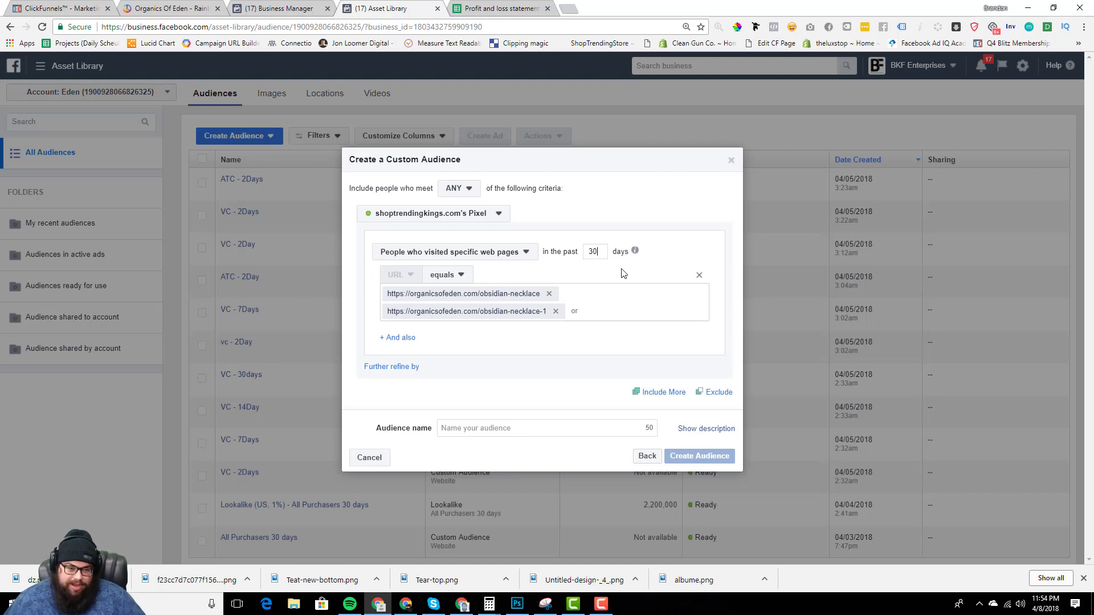
click(540, 428)
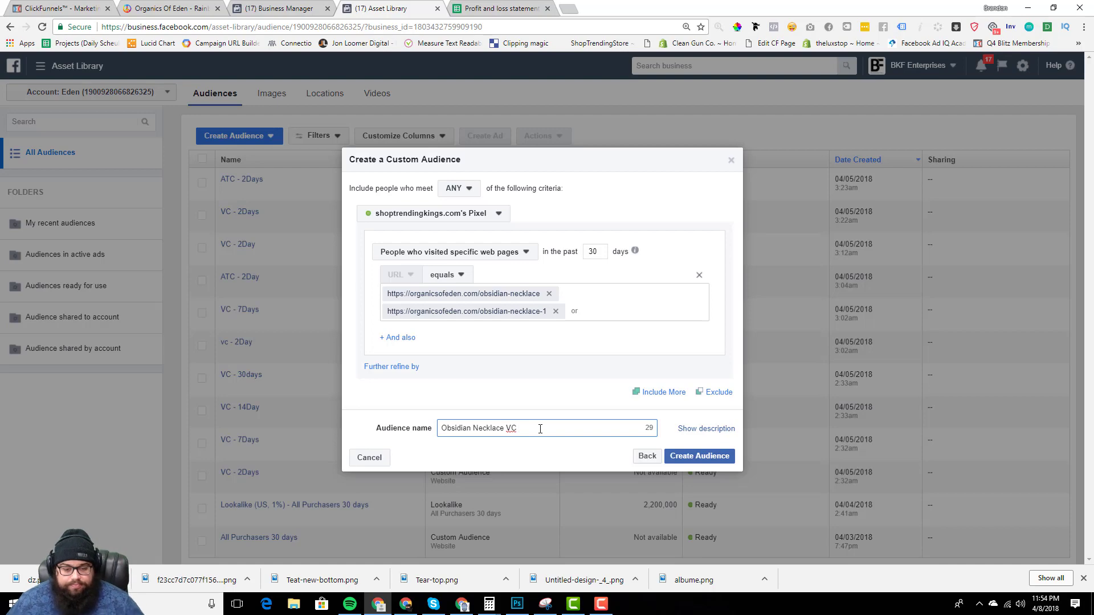
click(710, 462)
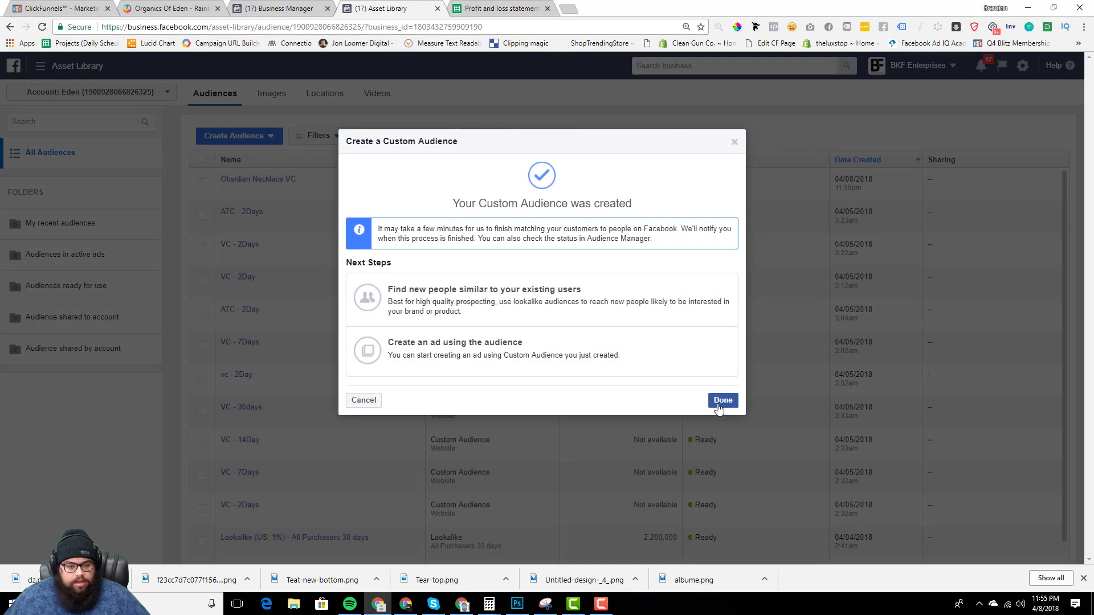
click(718, 408)
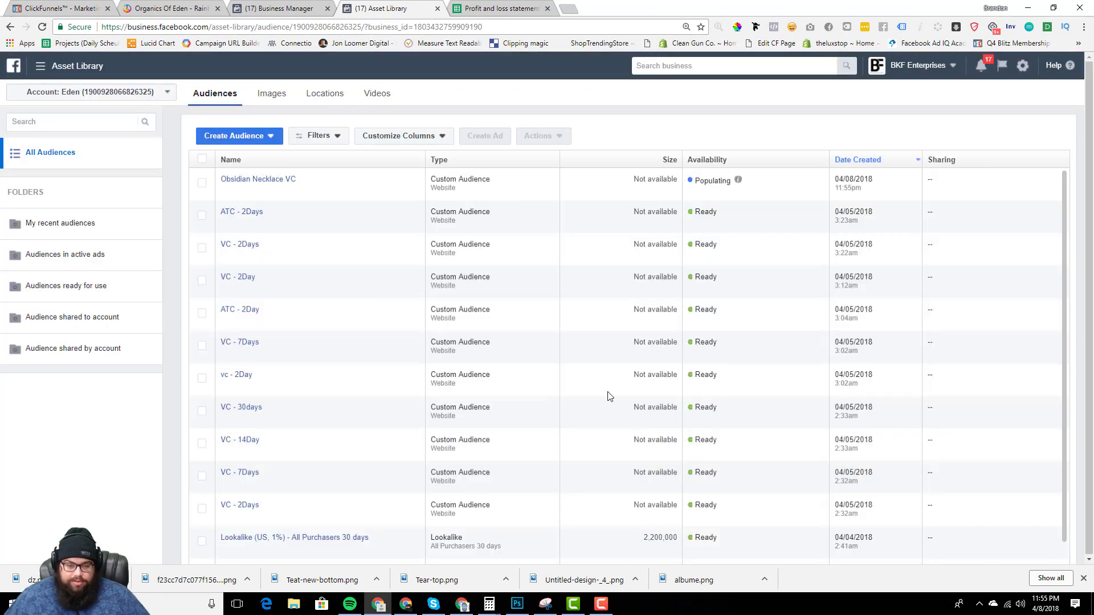
Start a lookalike audience based on Obsidian Necklace VC with the United States as its location.
click(202, 183)
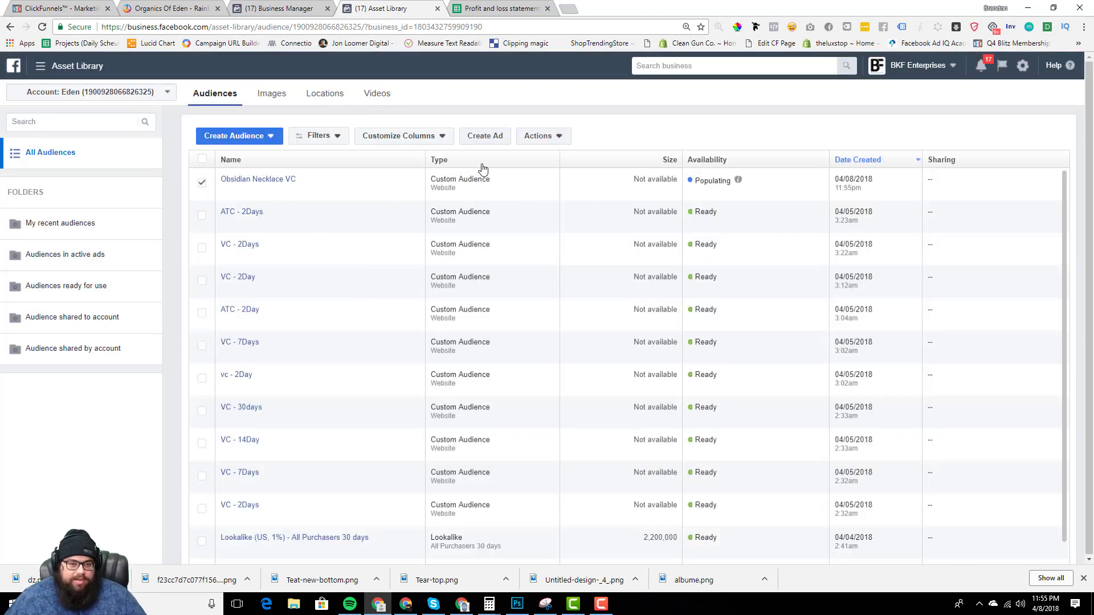
click(542, 136)
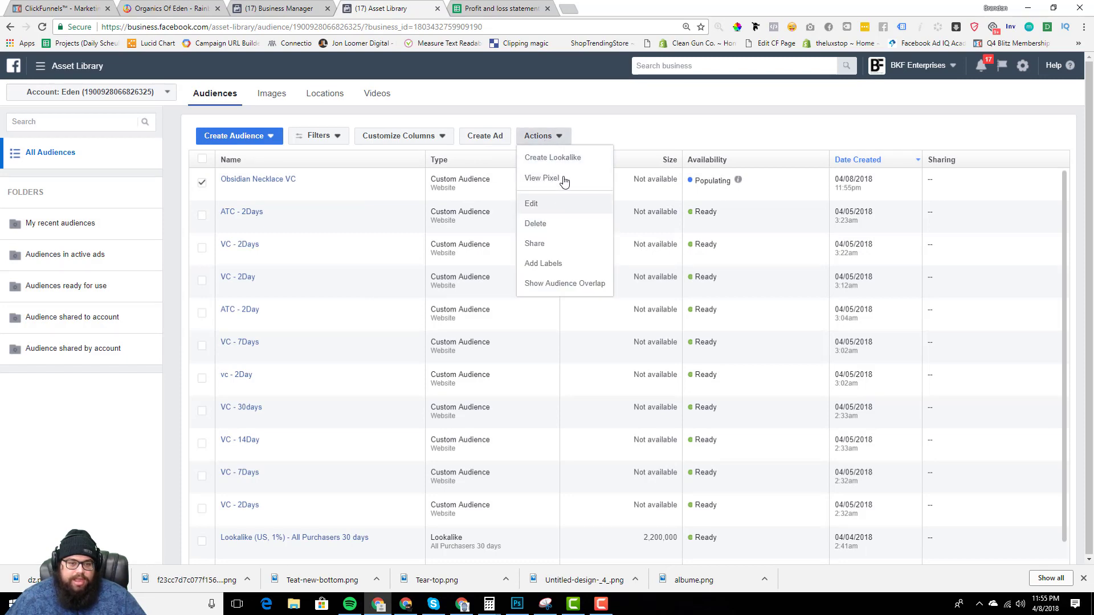
click(565, 159)
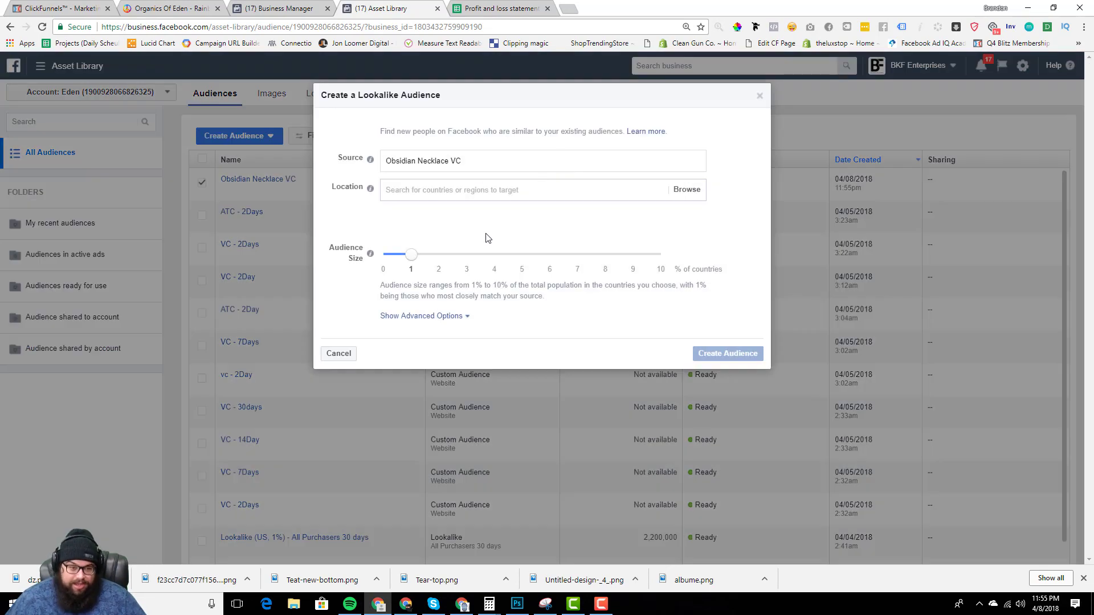
click(446, 193)
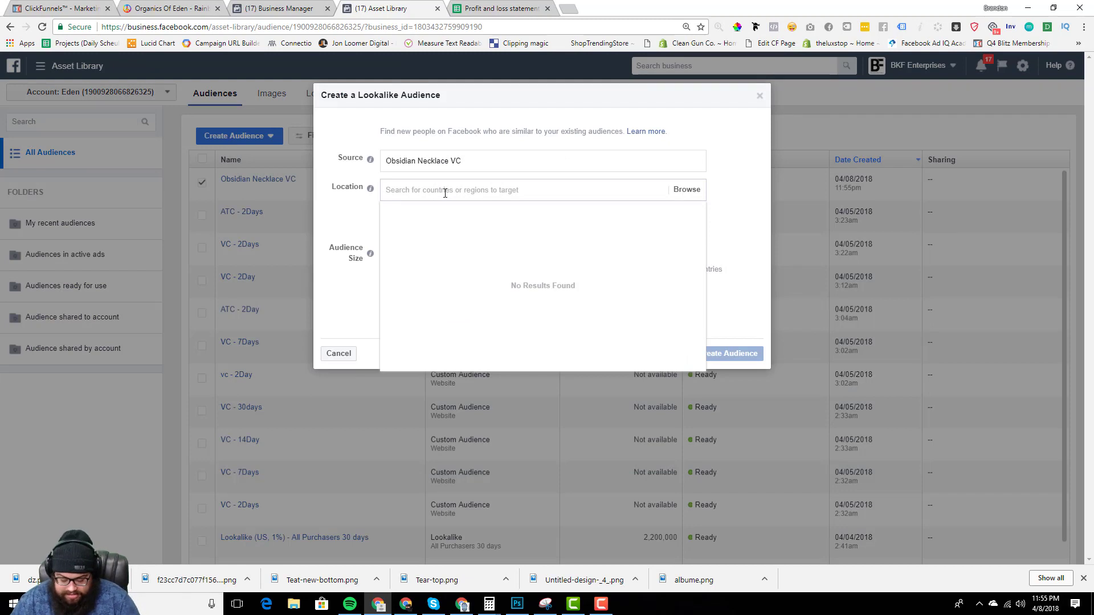
text(UNITED)
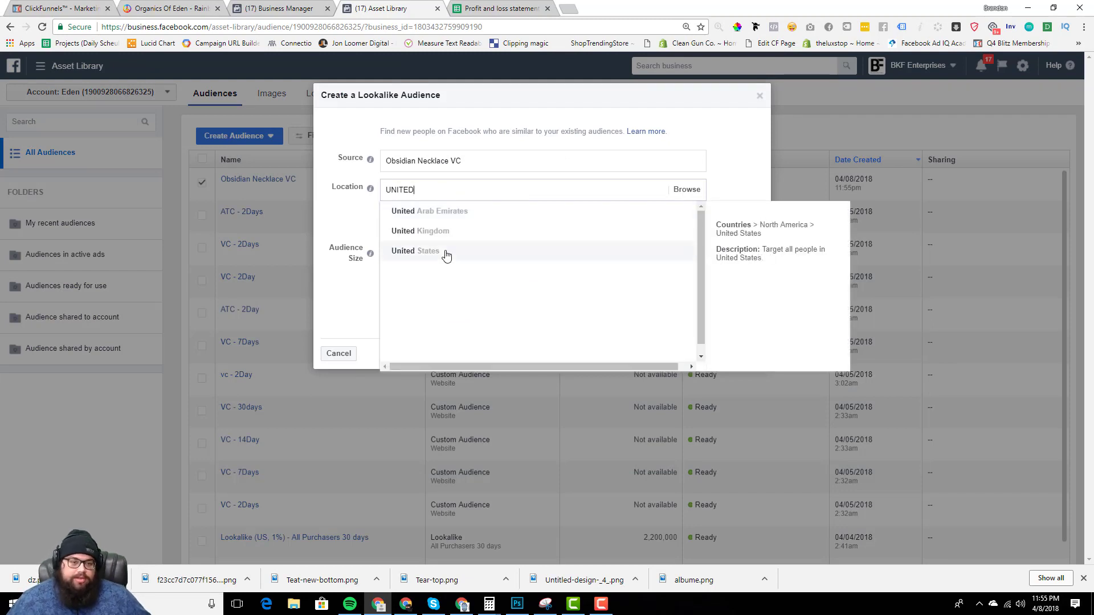
click(445, 252)
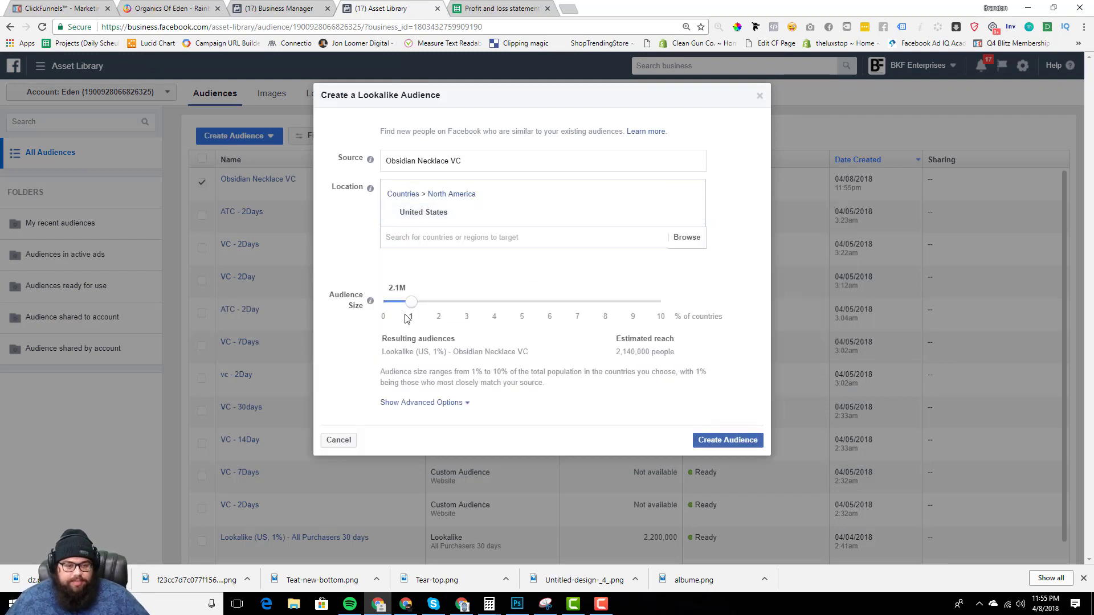
Split the lookalike into three audiences of 0–1%, 1–2% and 2–3% using the advanced options, and create them.
click(410, 403)
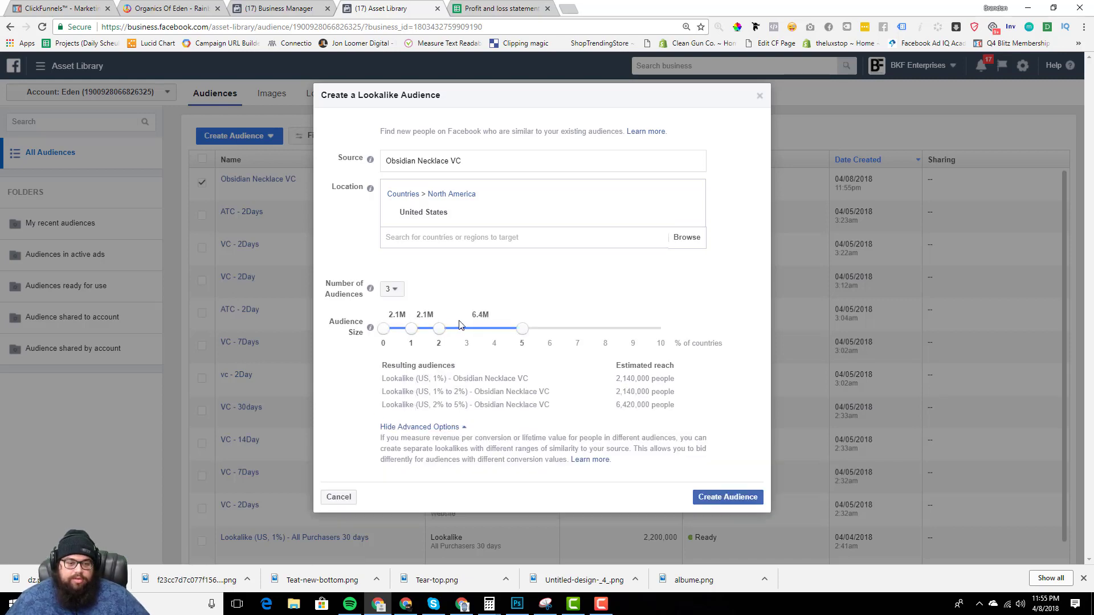
drag(514, 336, 467, 335)
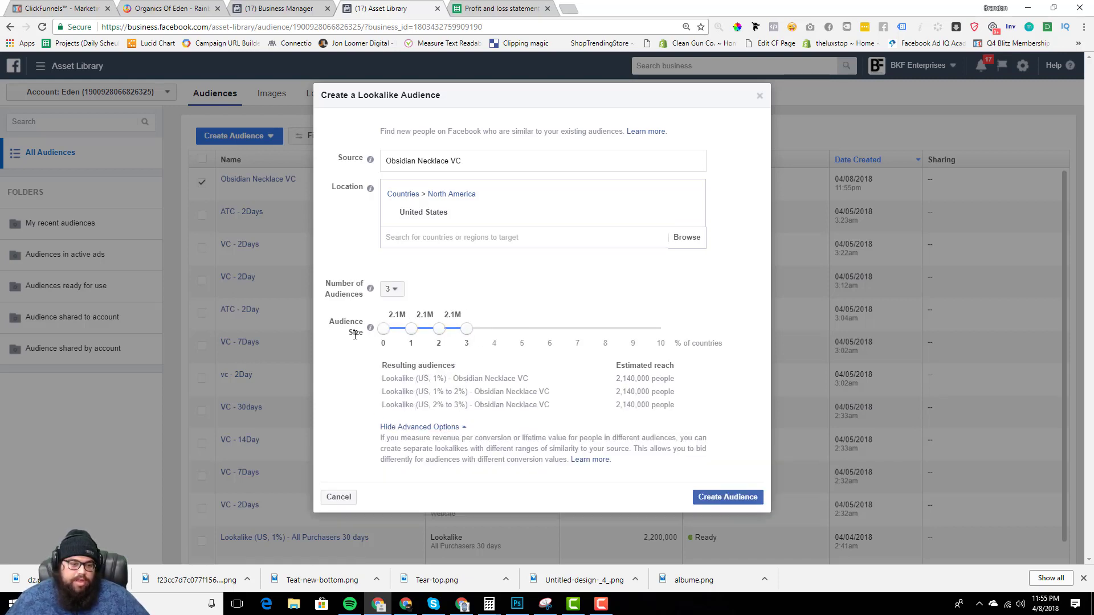
click(722, 498)
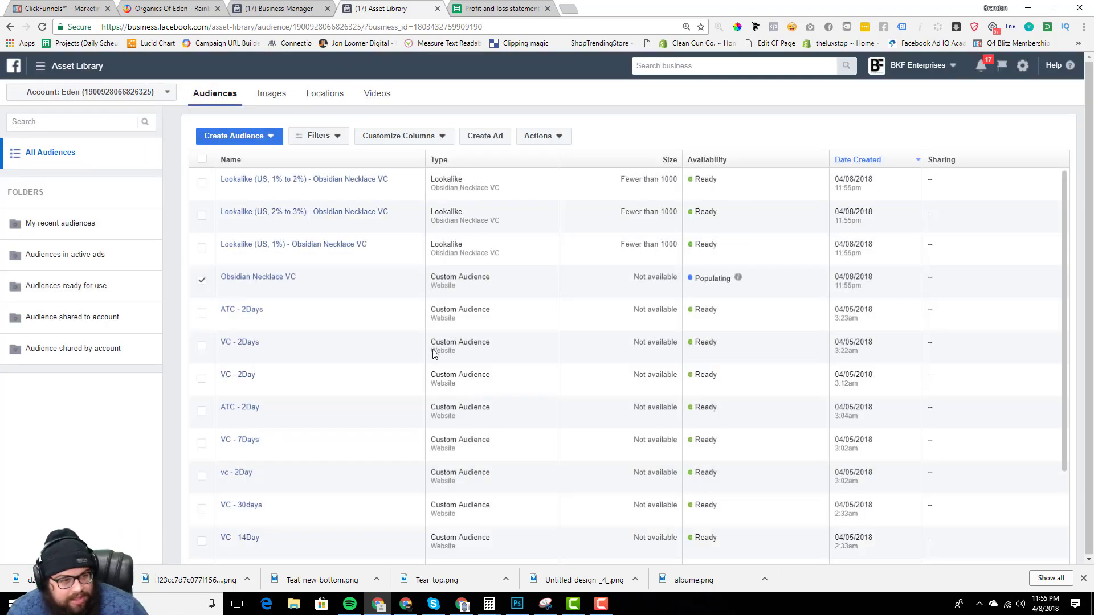
Start a custom audience of everyone who engaged with the Organic Of Eden Facebook Page.
click(225, 137)
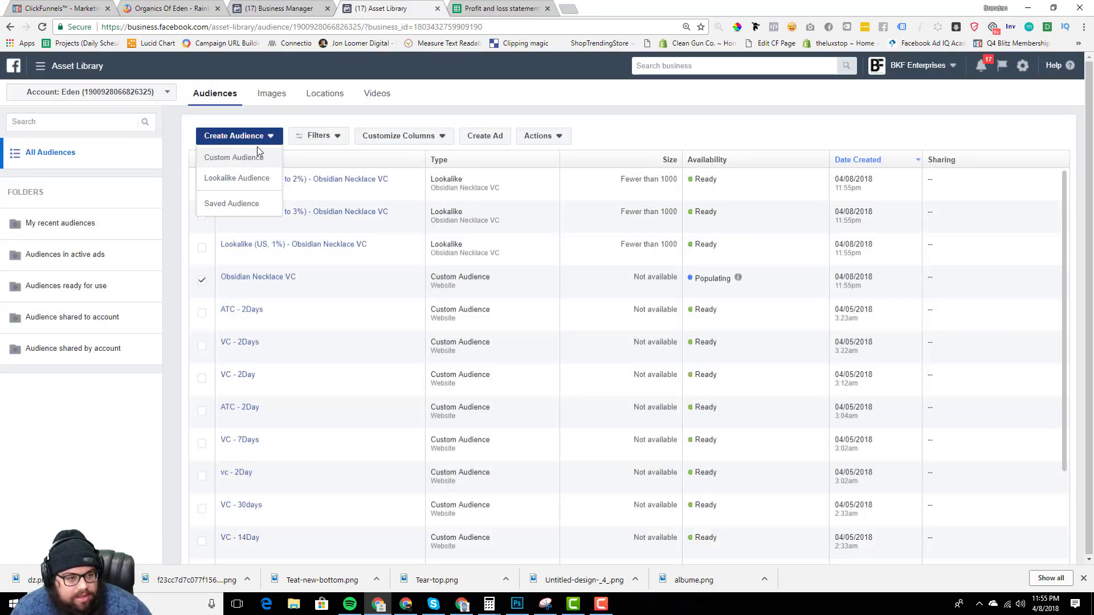
click(253, 156)
click(502, 393)
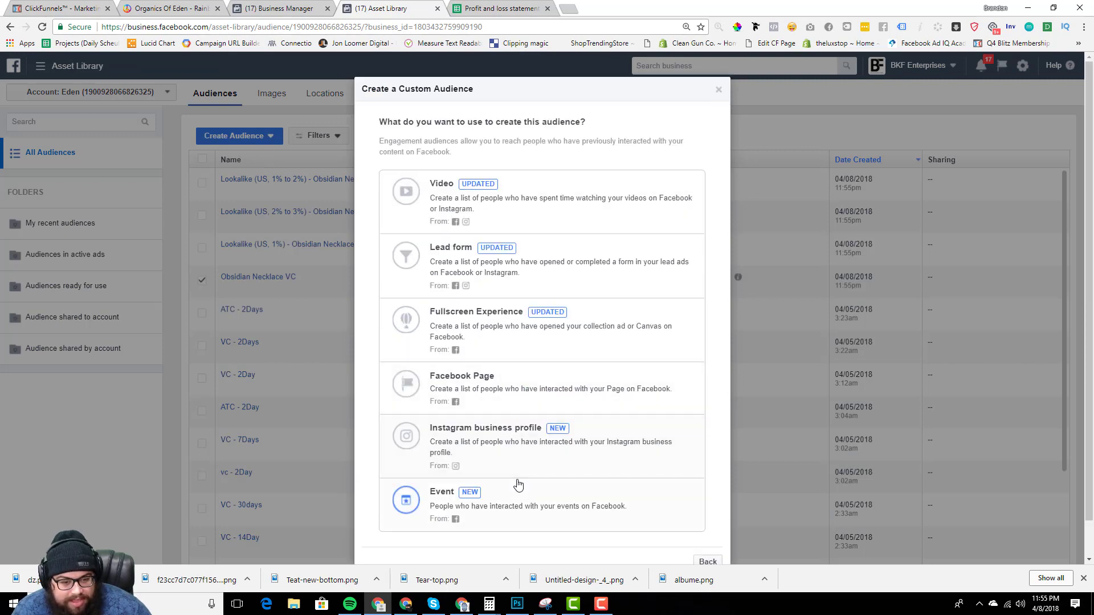
click(511, 401)
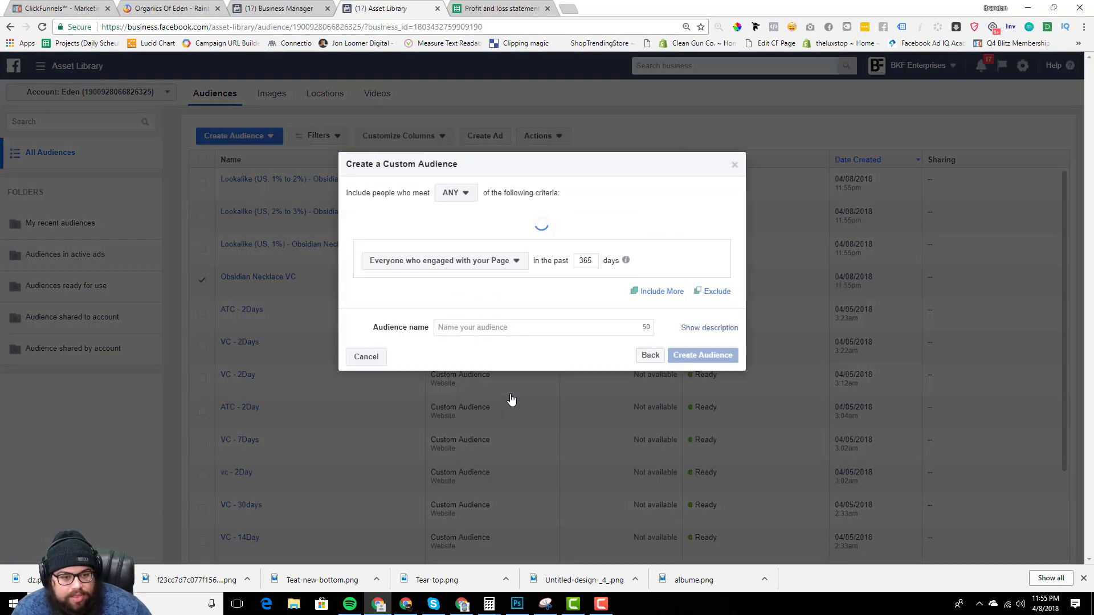
click(482, 255)
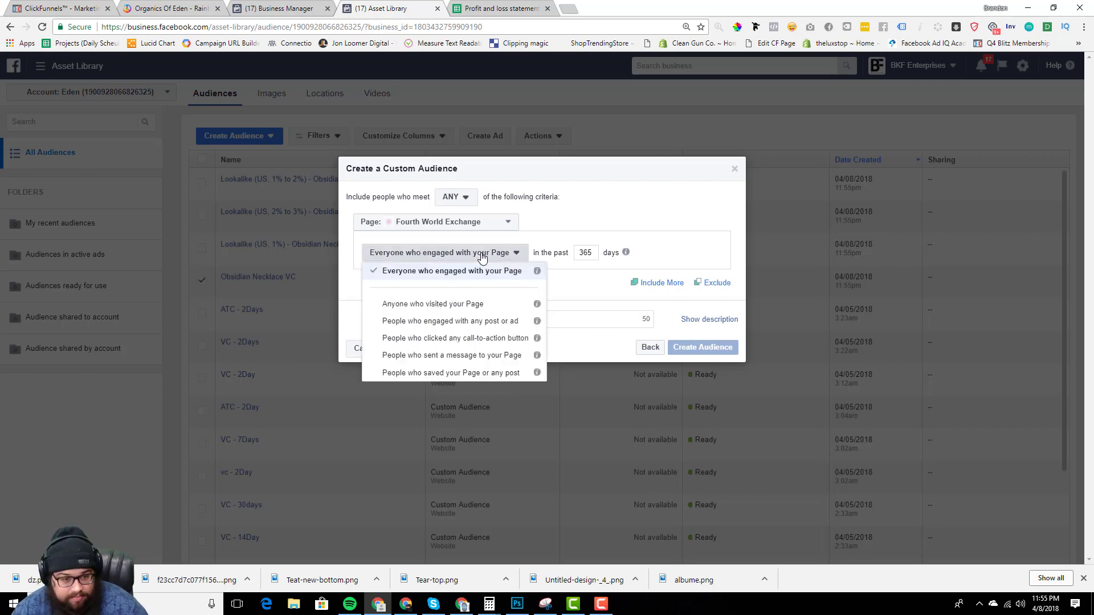
click(470, 223)
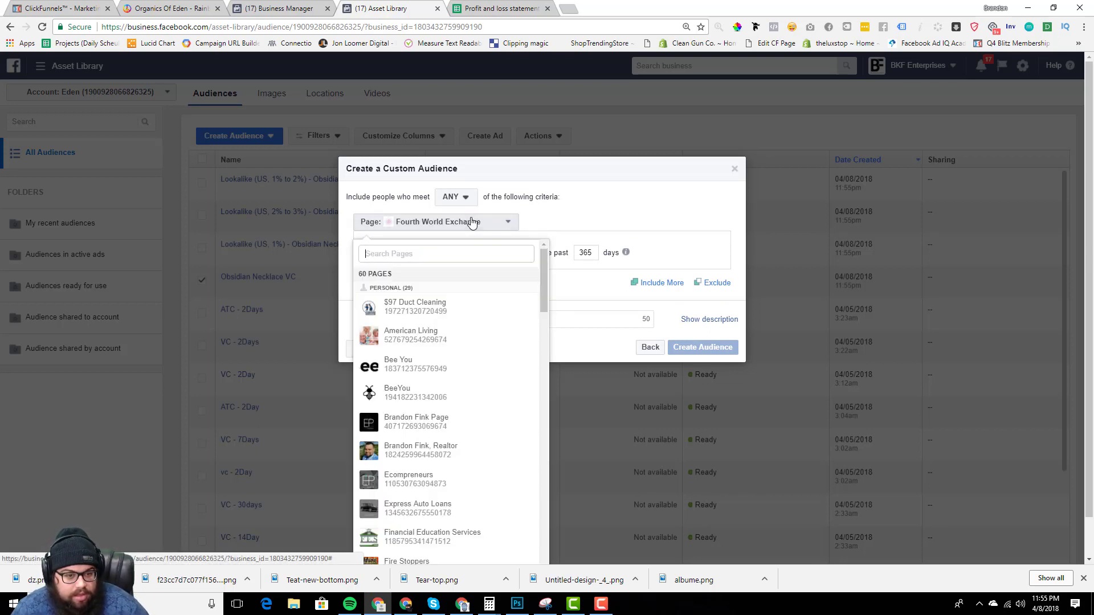
text(EDEN)
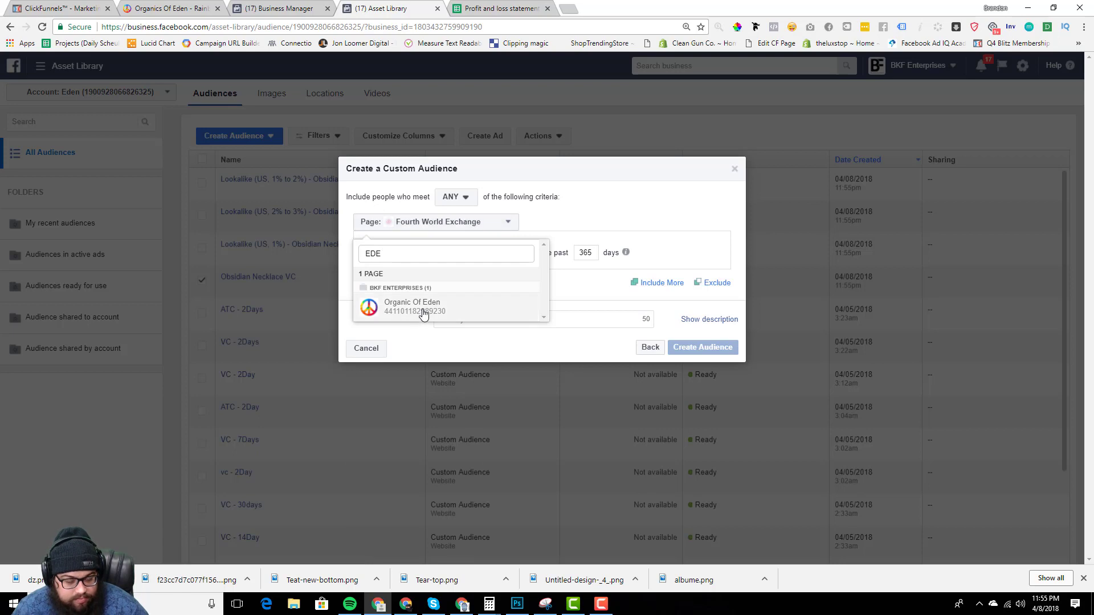
click(424, 311)
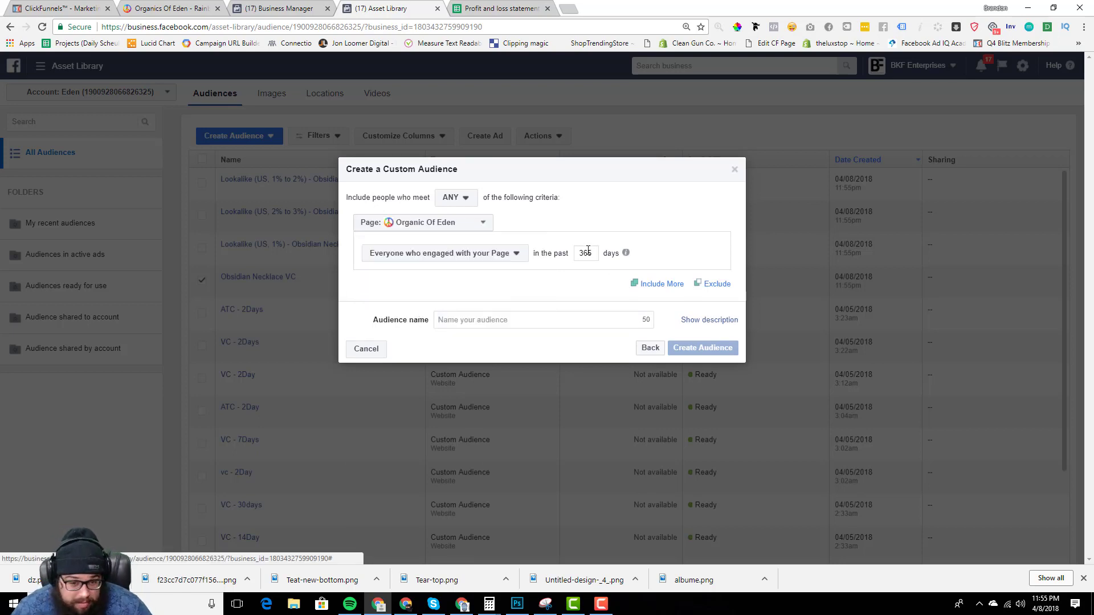
Keep the 365-day window, name the engagement audience 365 Page Engagers, create it and close the confirmation.
drag(592, 253, 568, 252)
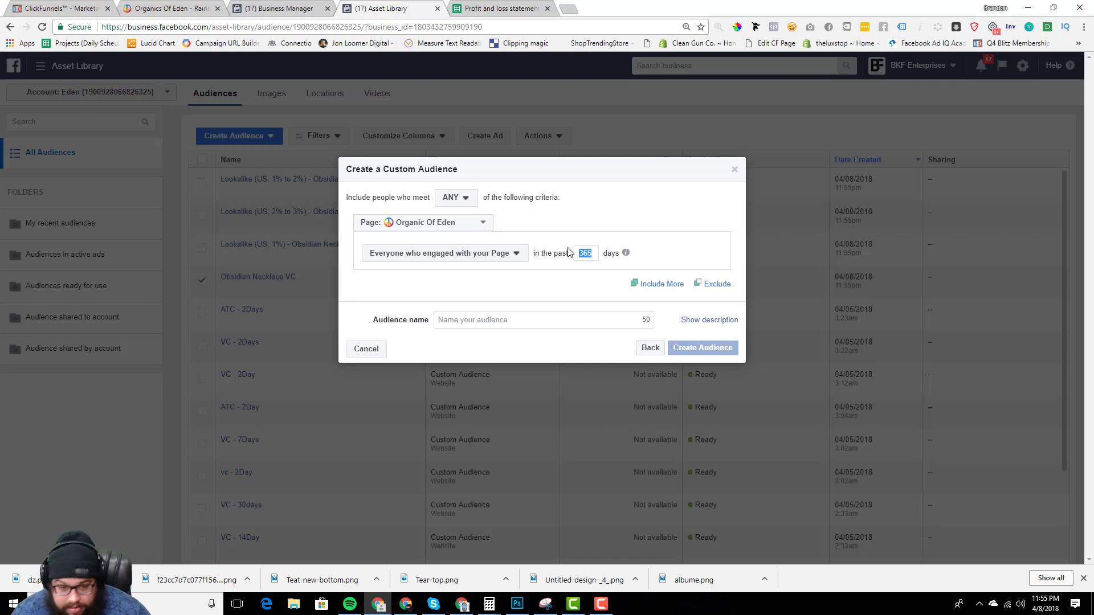
click(520, 318)
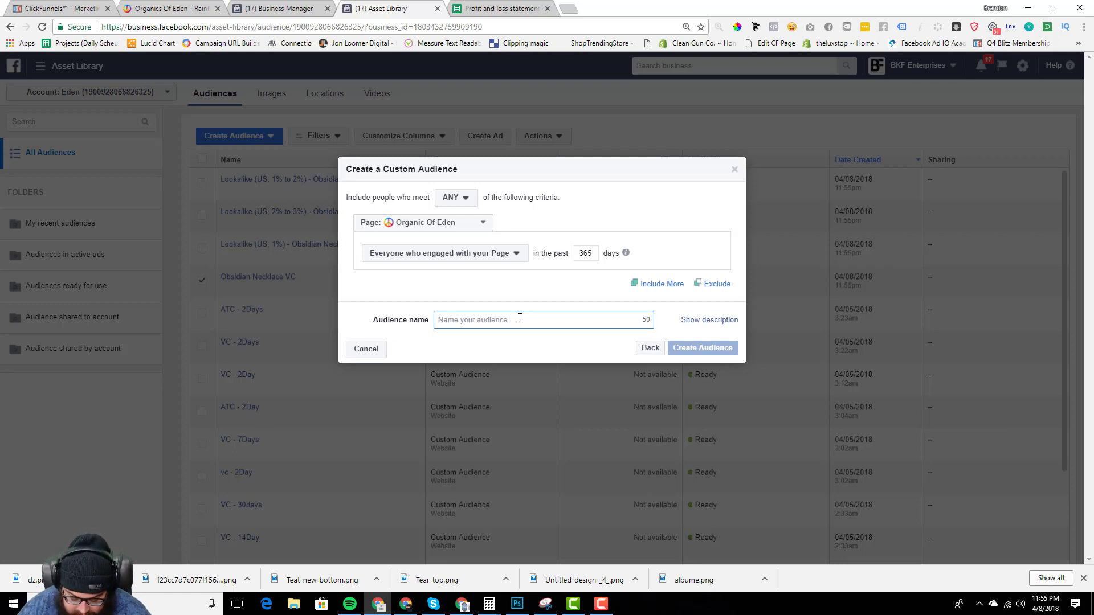
text(3)
key(BackSpace)
text(36)
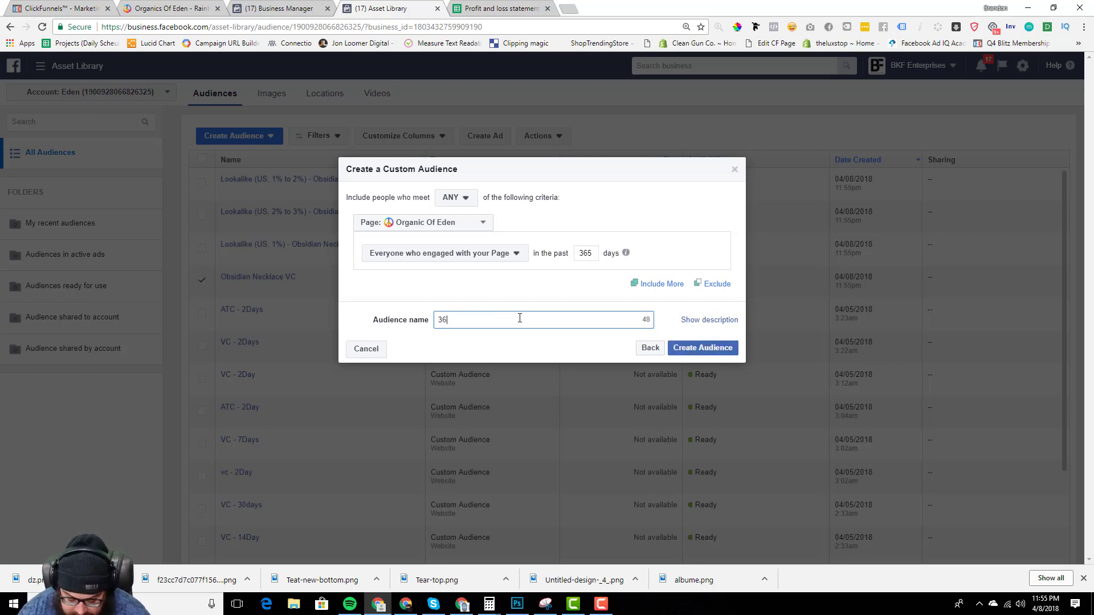
text(5 Page E)
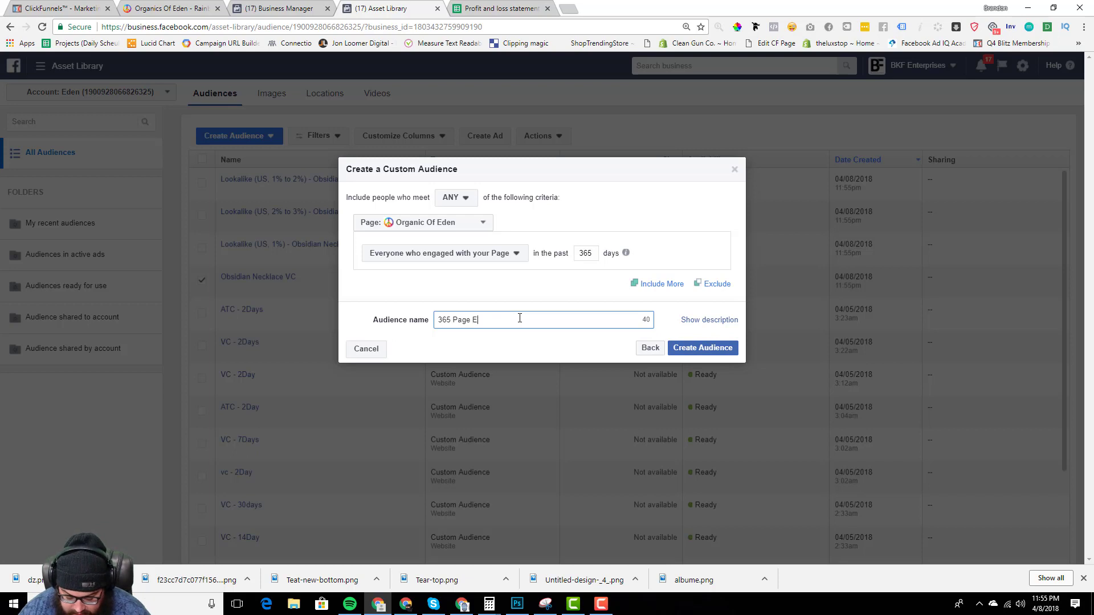
text(ngagers)
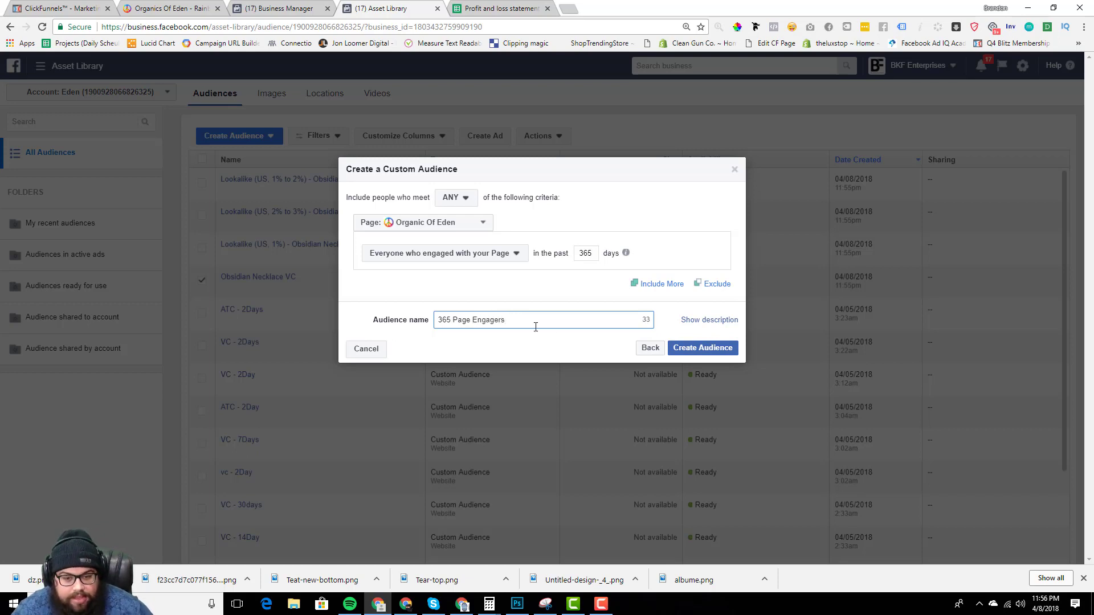
click(702, 350)
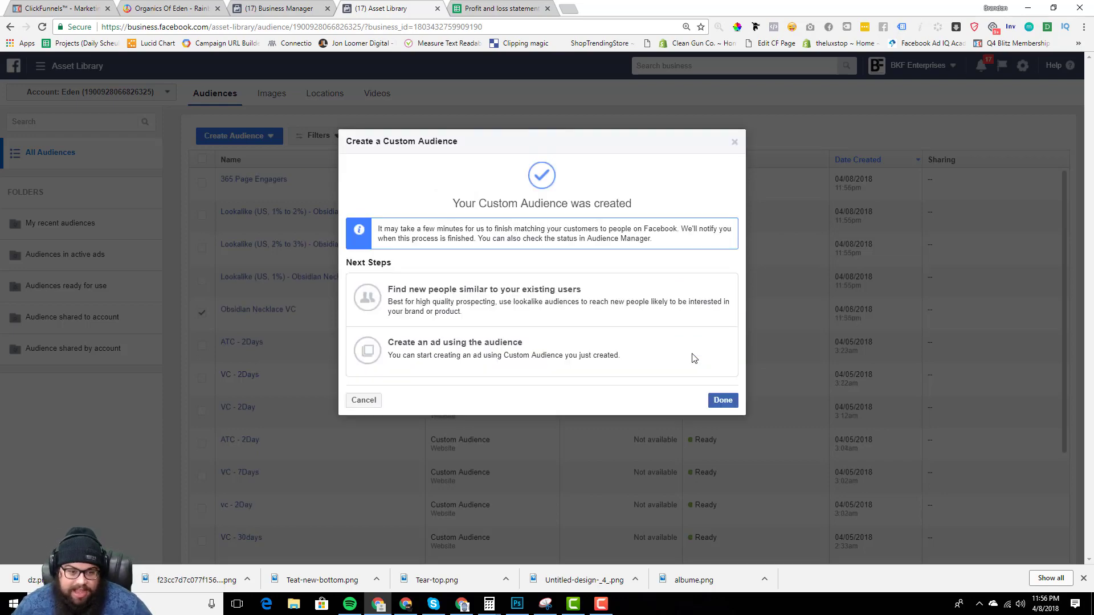
click(714, 403)
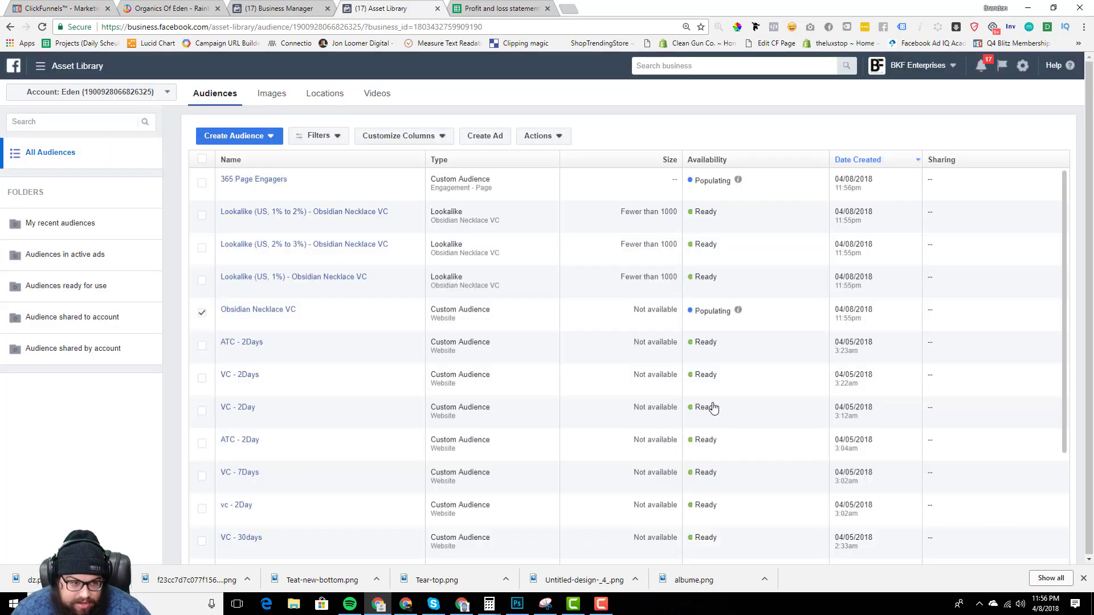
Select only the 365 Page Engagers audience and start a lookalike from it with the United States as its location.
mouse_move(277, 317)
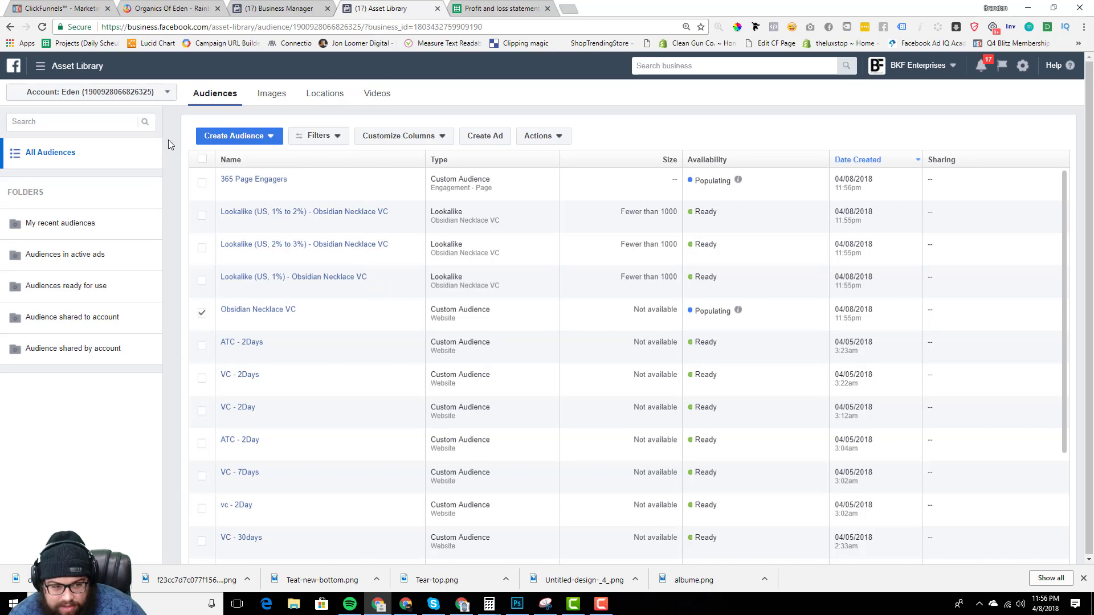
click(201, 183)
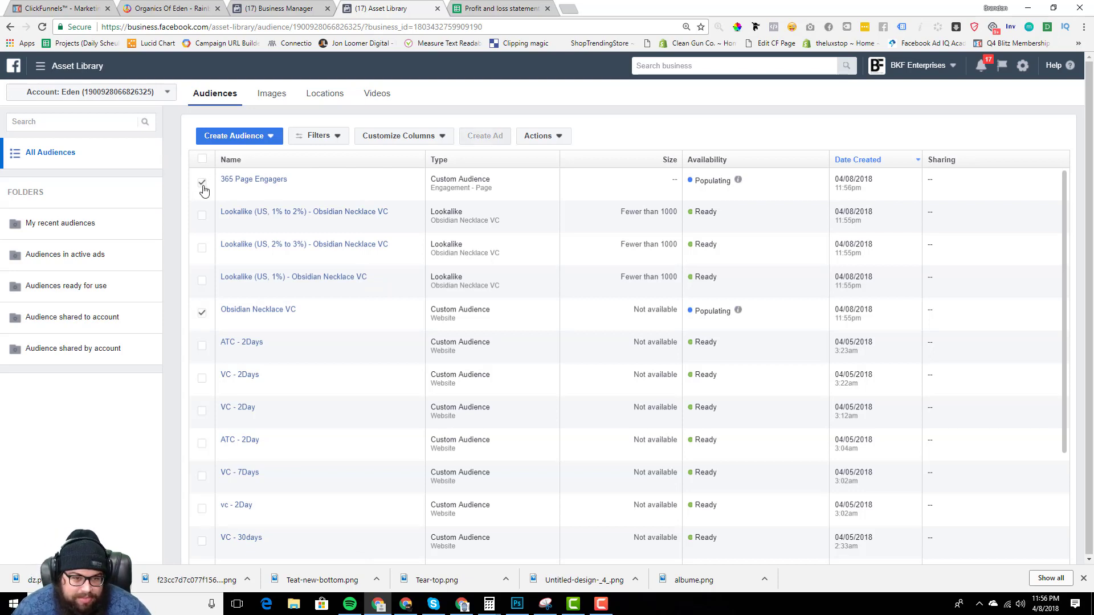
click(530, 143)
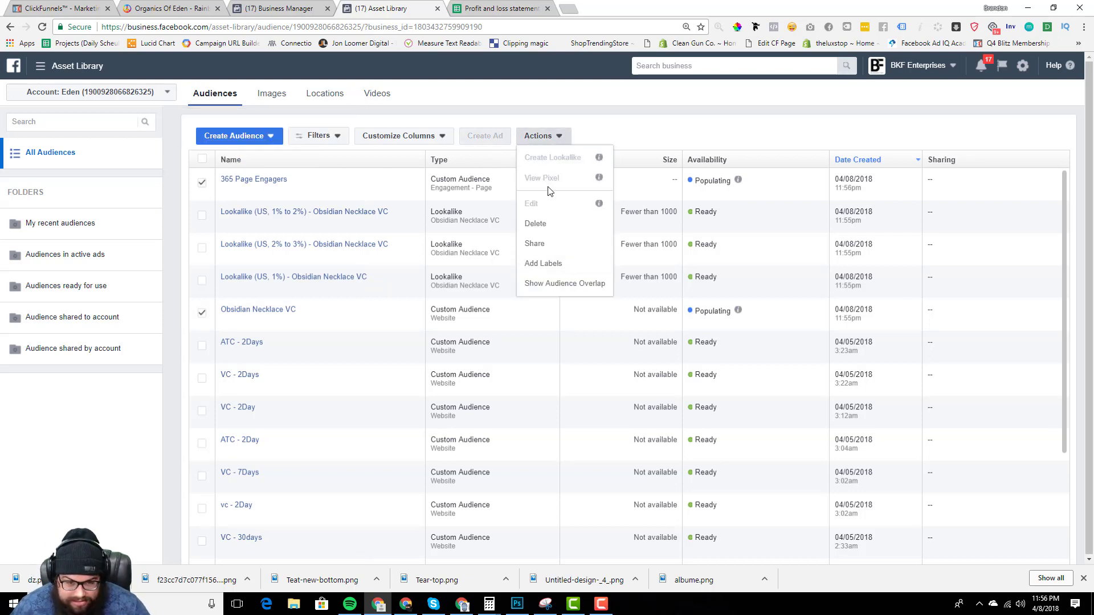
click(626, 118)
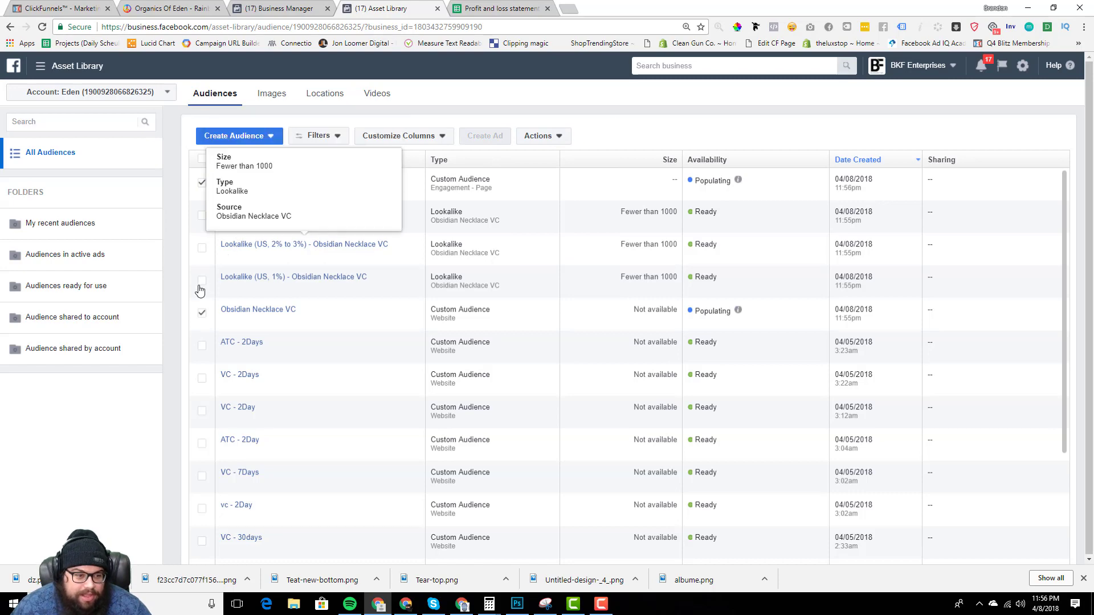
click(540, 136)
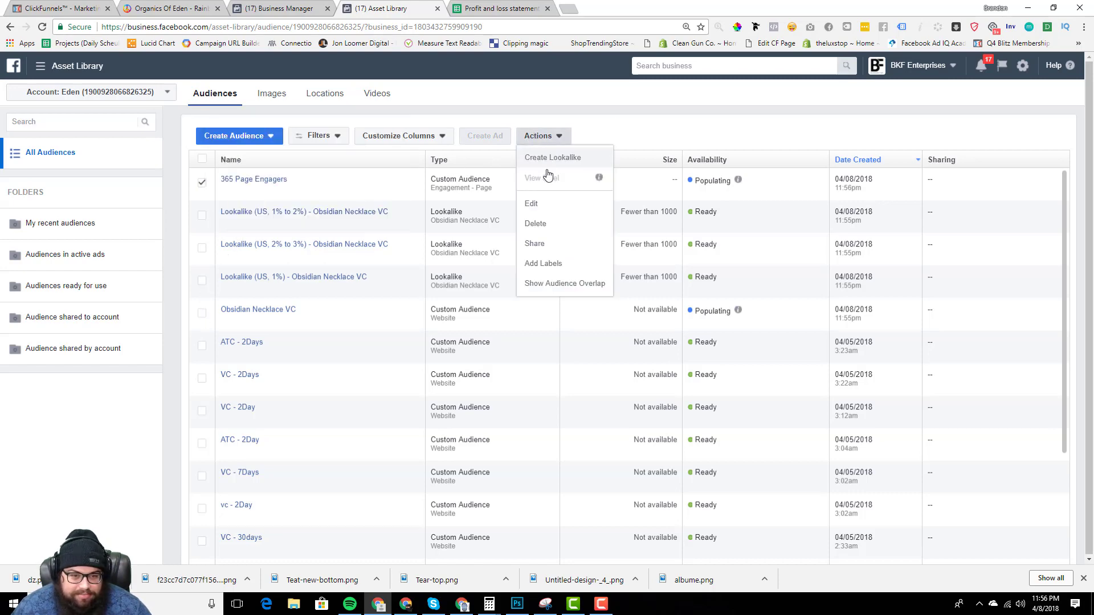
click(556, 159)
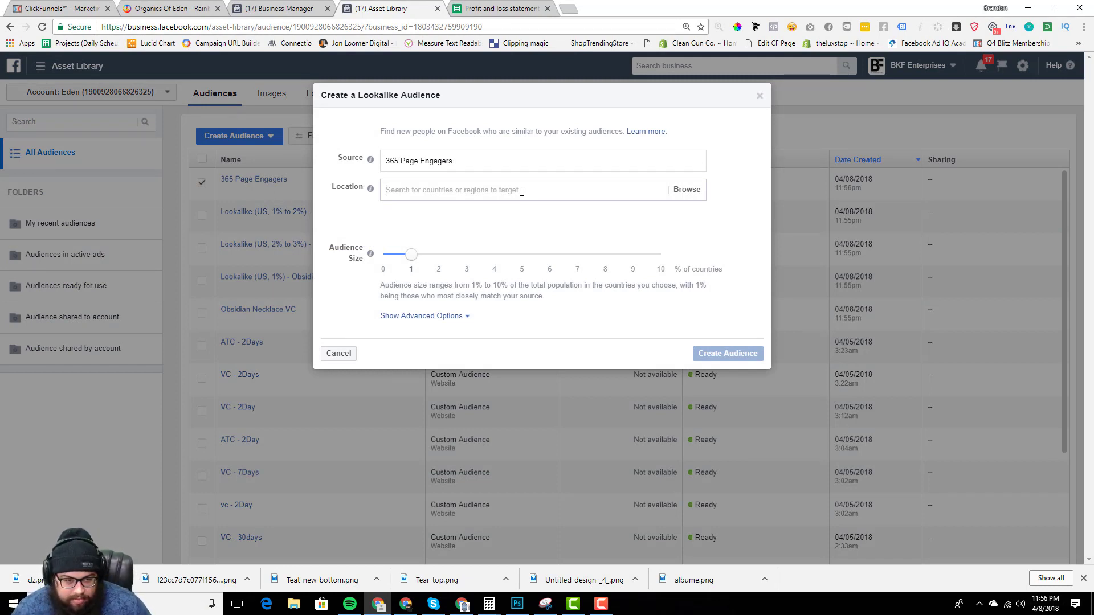
text(u)
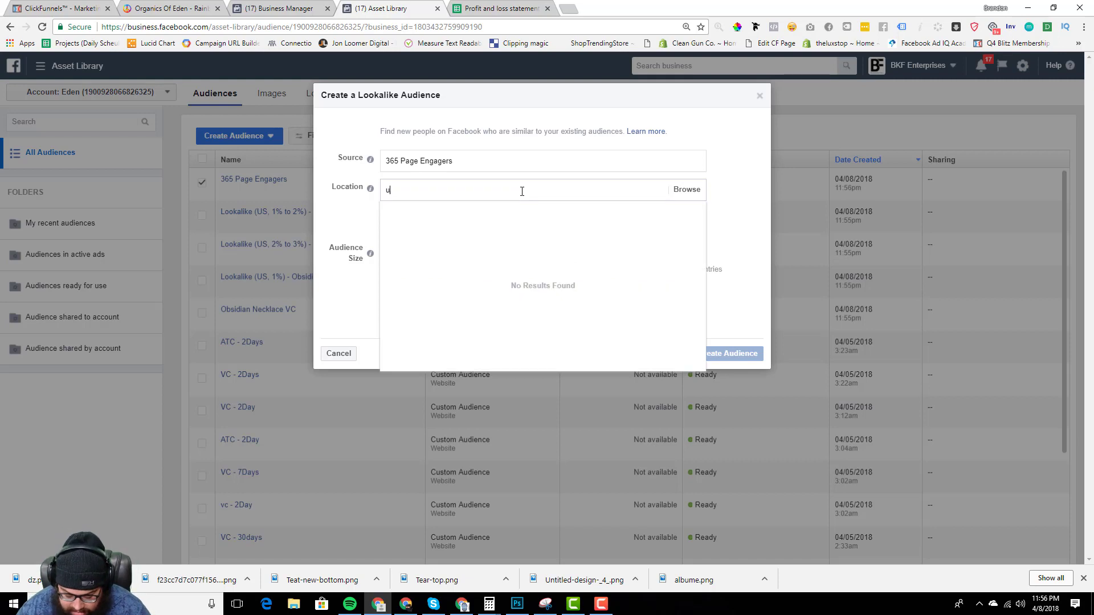
text(nited)
click(517, 250)
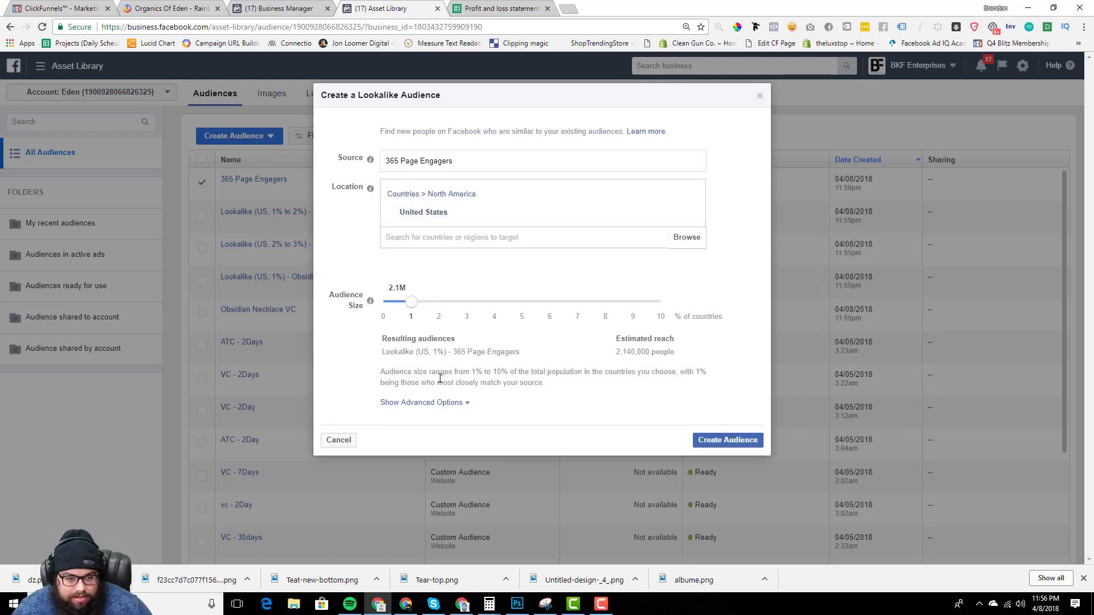
Create the 1% United States lookalike audience from 365 Page Engagers.
click(728, 439)
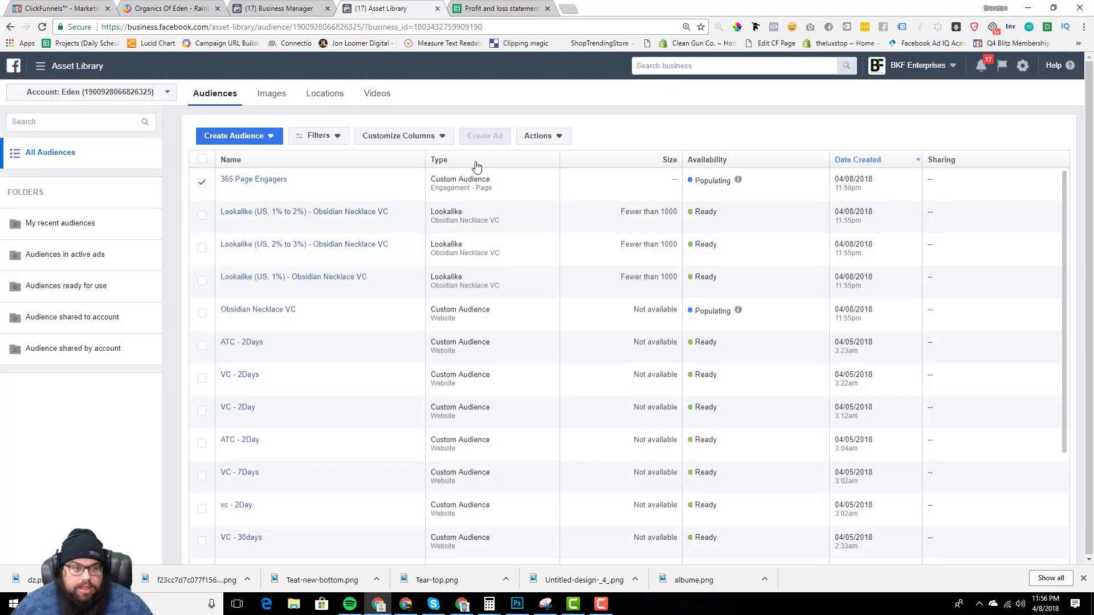
click(557, 136)
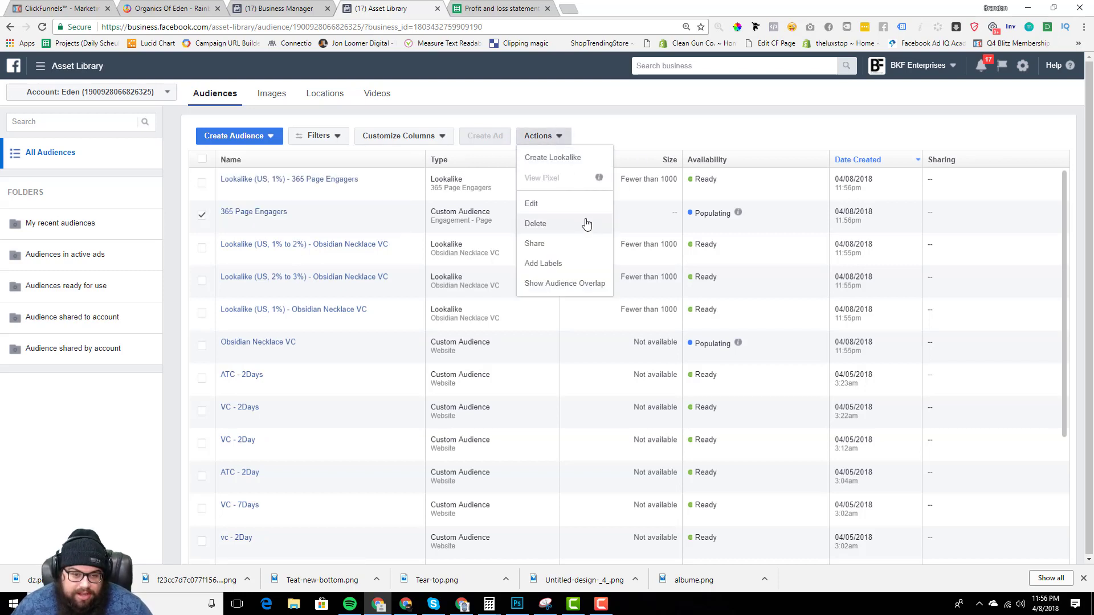
click(569, 160)
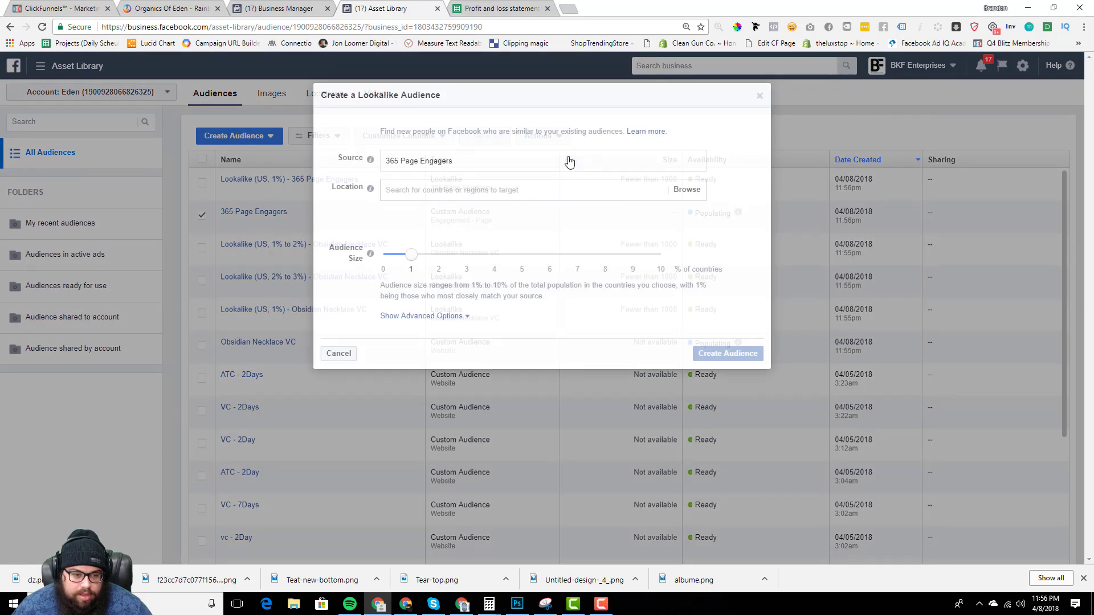
click(335, 351)
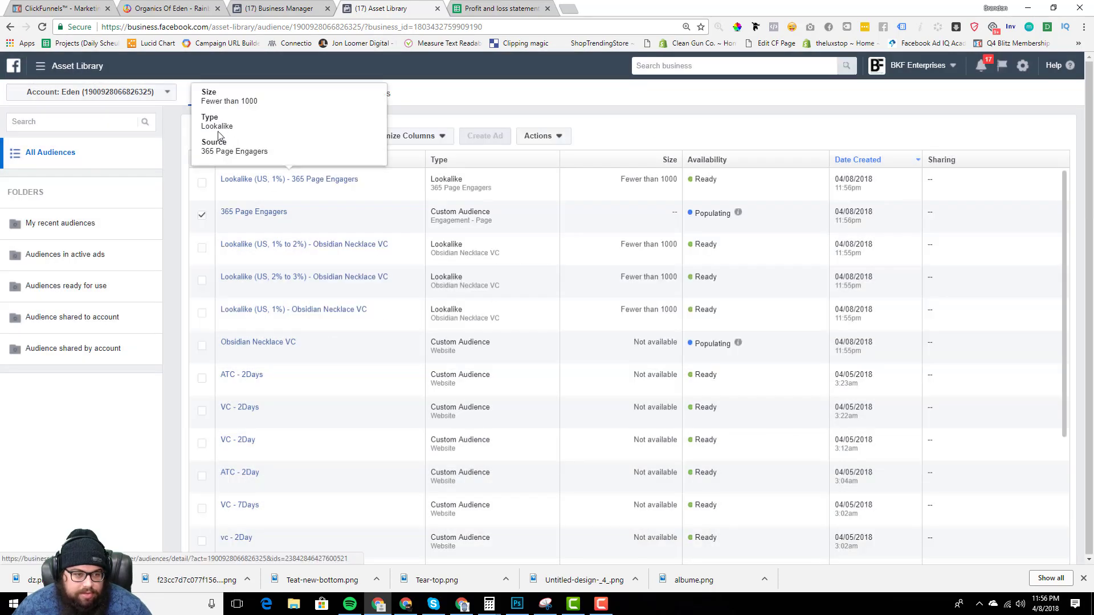
Start a video engagement custom audience of people who watched 95% of a video and open the video selection.
click(271, 139)
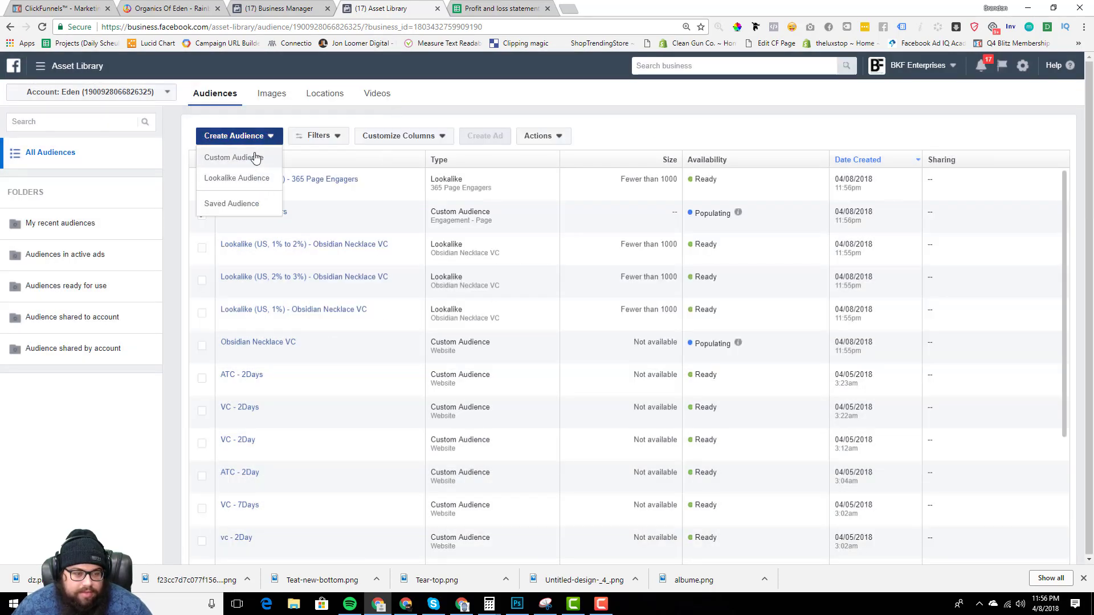
click(251, 158)
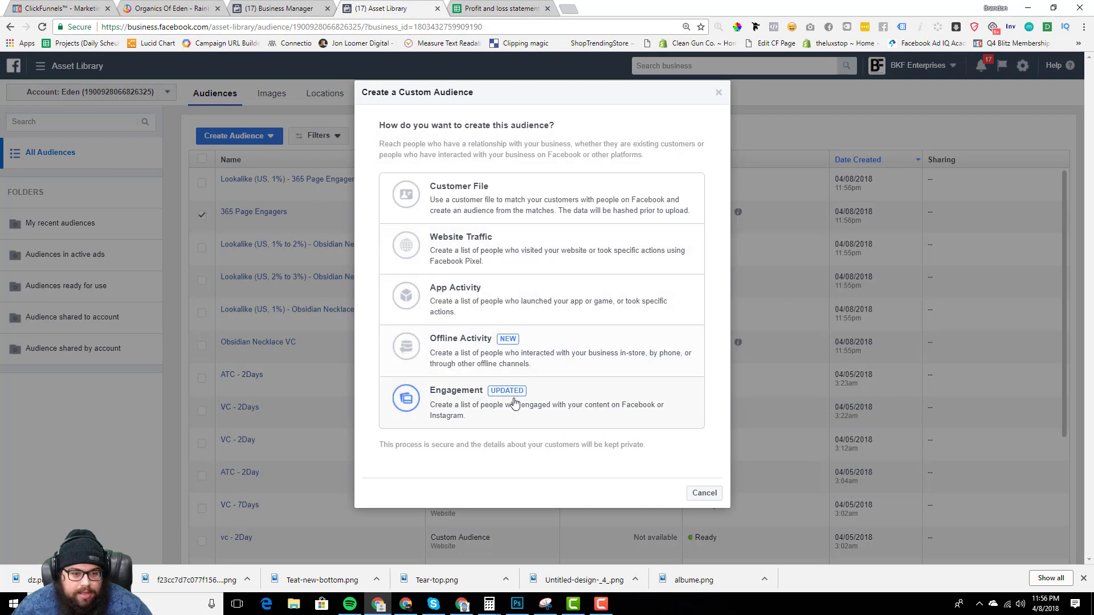
click(549, 406)
click(545, 204)
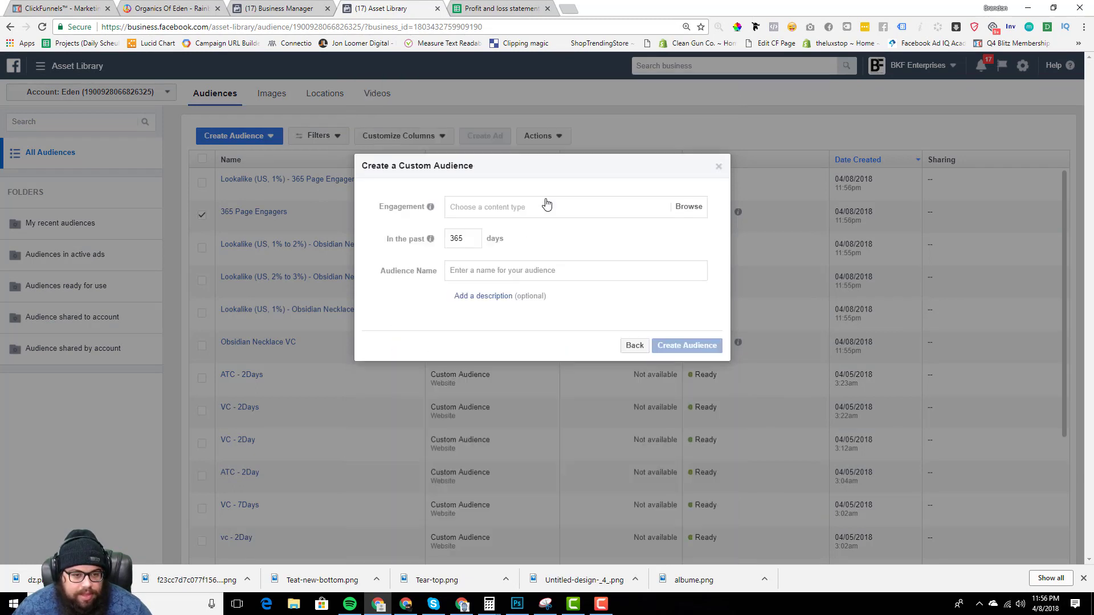
click(507, 205)
click(538, 319)
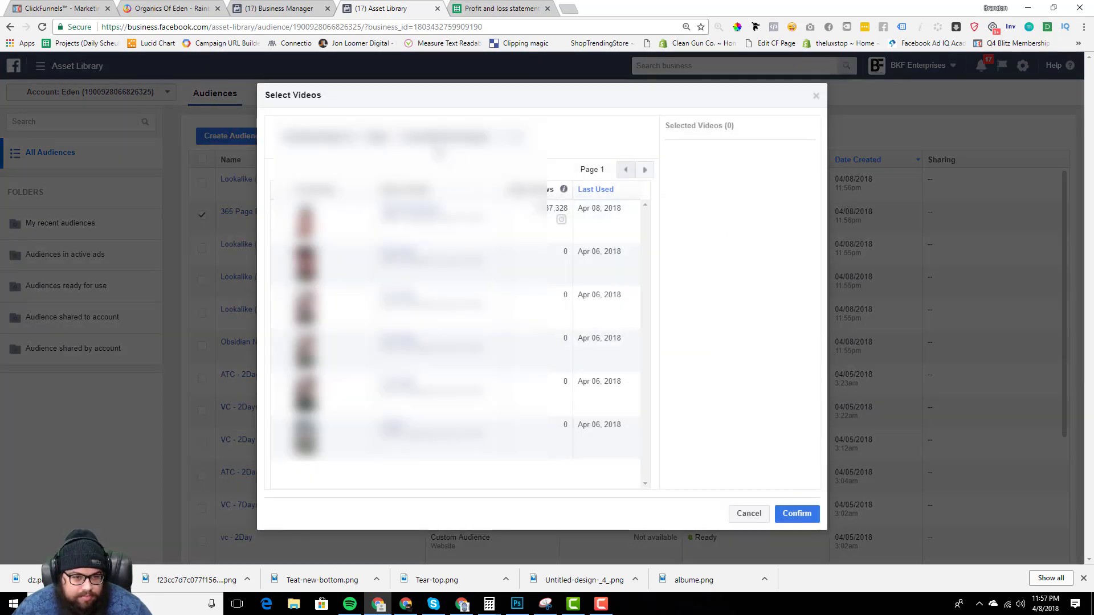
Search the Facebook Pages for eden and choose Organic Of Eden as the source of the videos.
click(411, 138)
scroll(456, 331, down, 2)
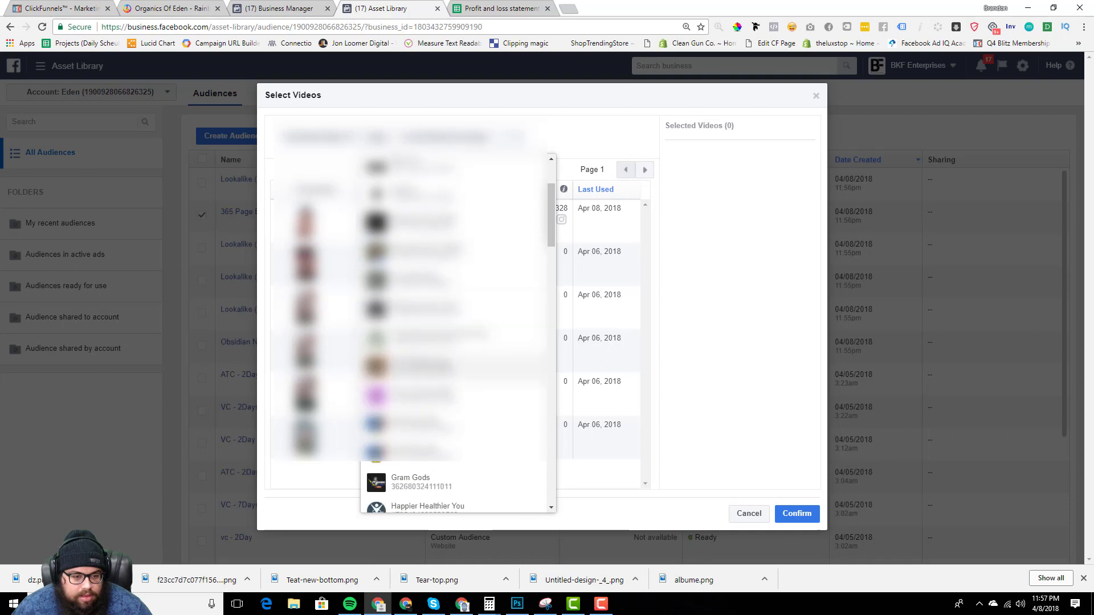
scroll(456, 331, up, 1)
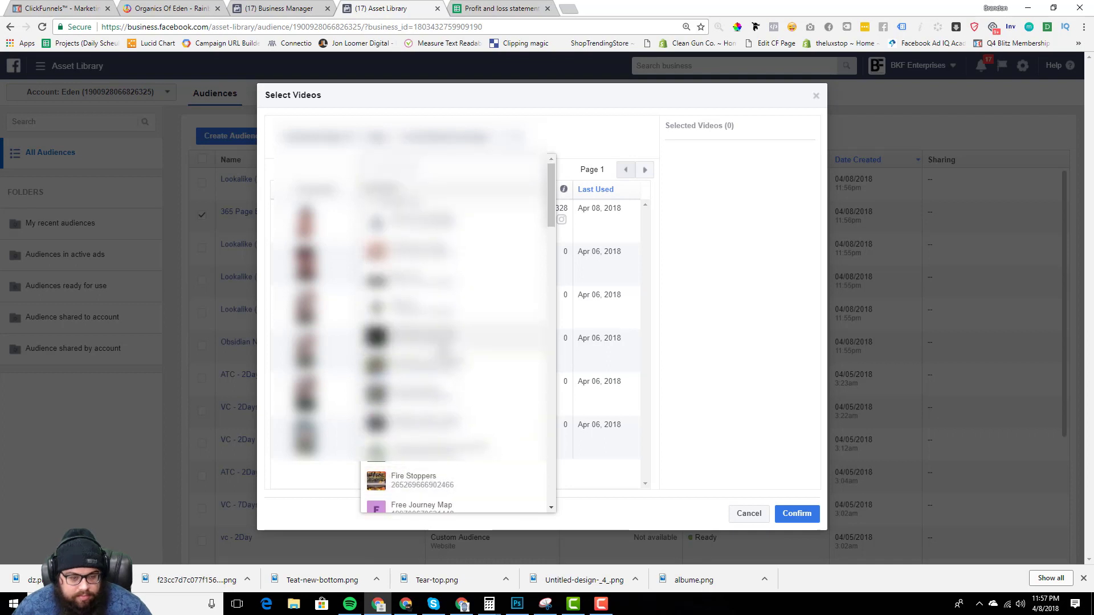
text(eden)
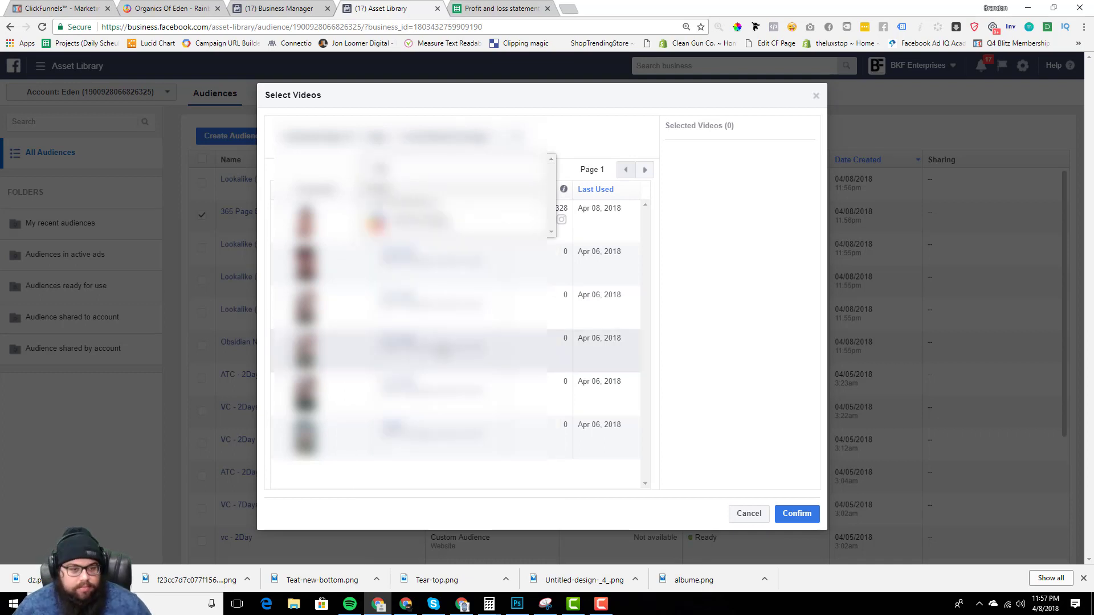
click(449, 221)
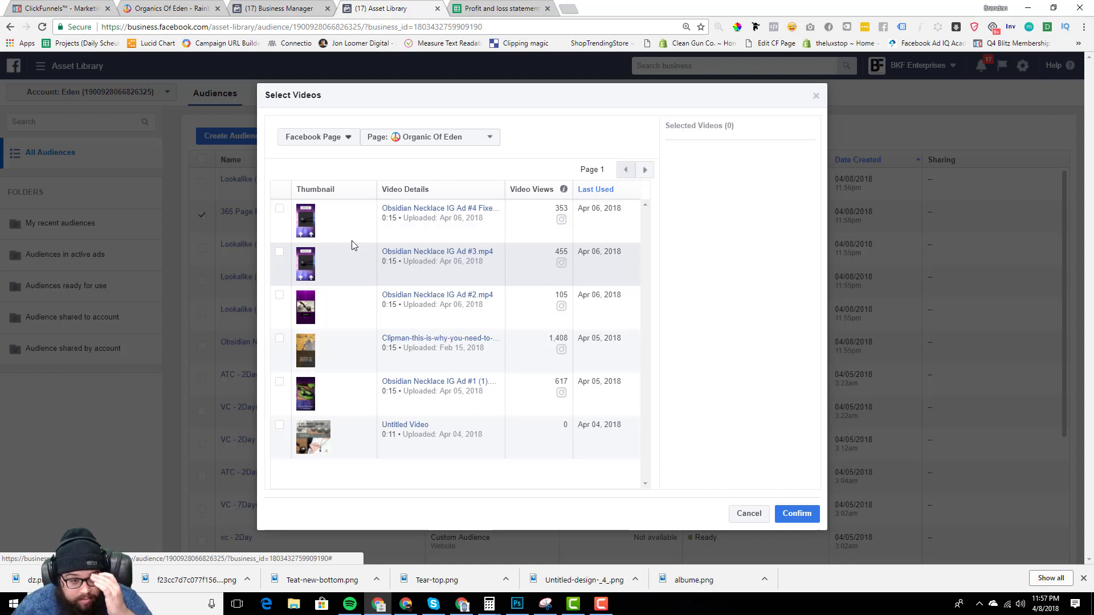
Include the Obsidian Necklace IG Ad #4, #3 and #2 videos, the Clipman video and the Untitled Video, and confirm the selection.
click(279, 208)
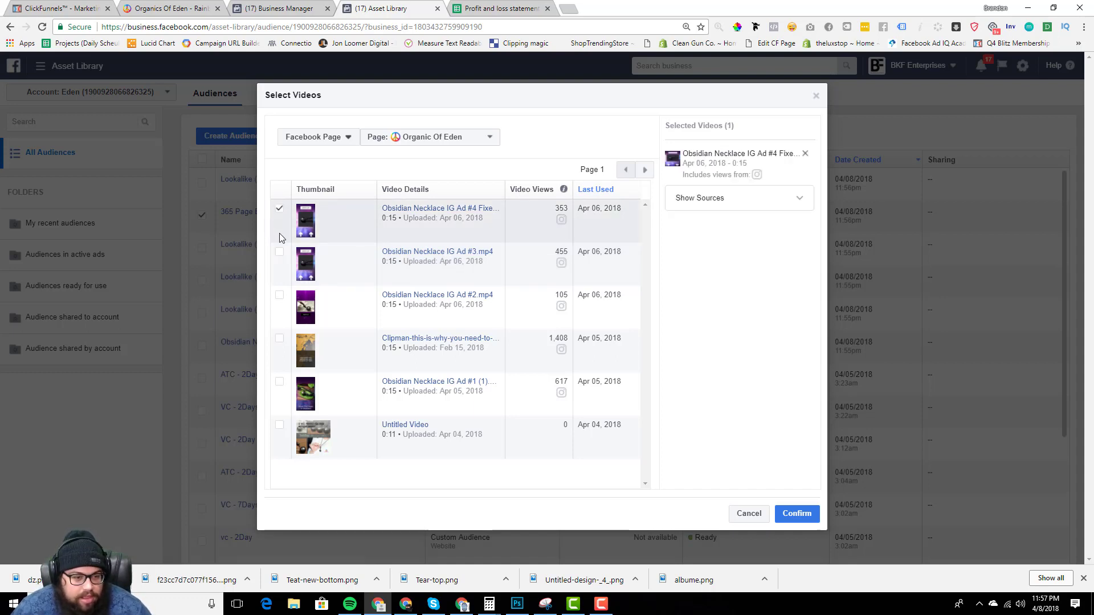
click(280, 252)
click(279, 296)
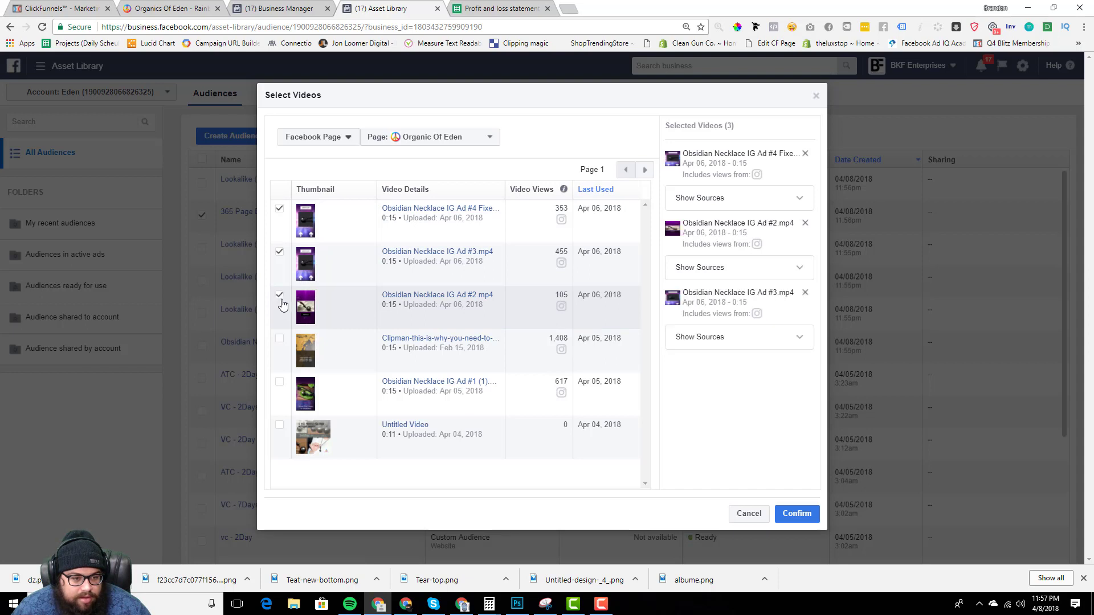
click(279, 338)
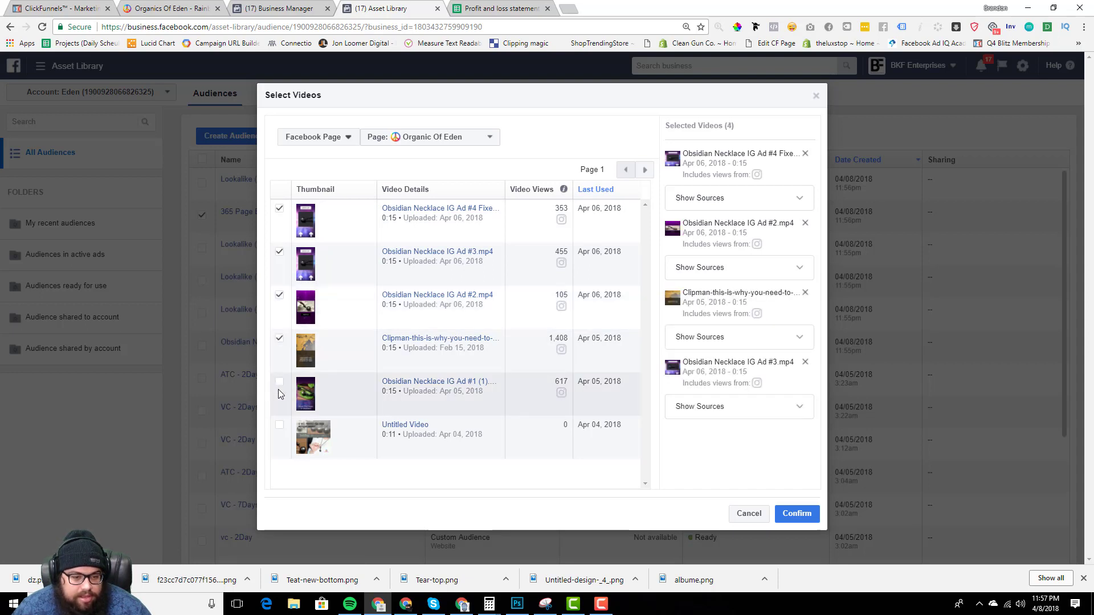
click(280, 425)
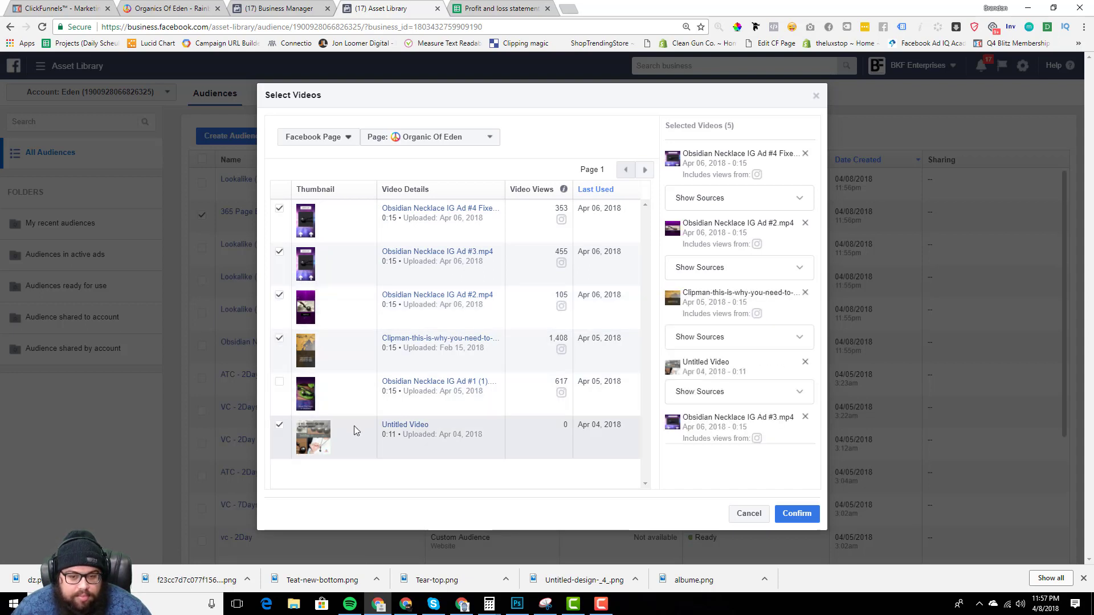
click(797, 514)
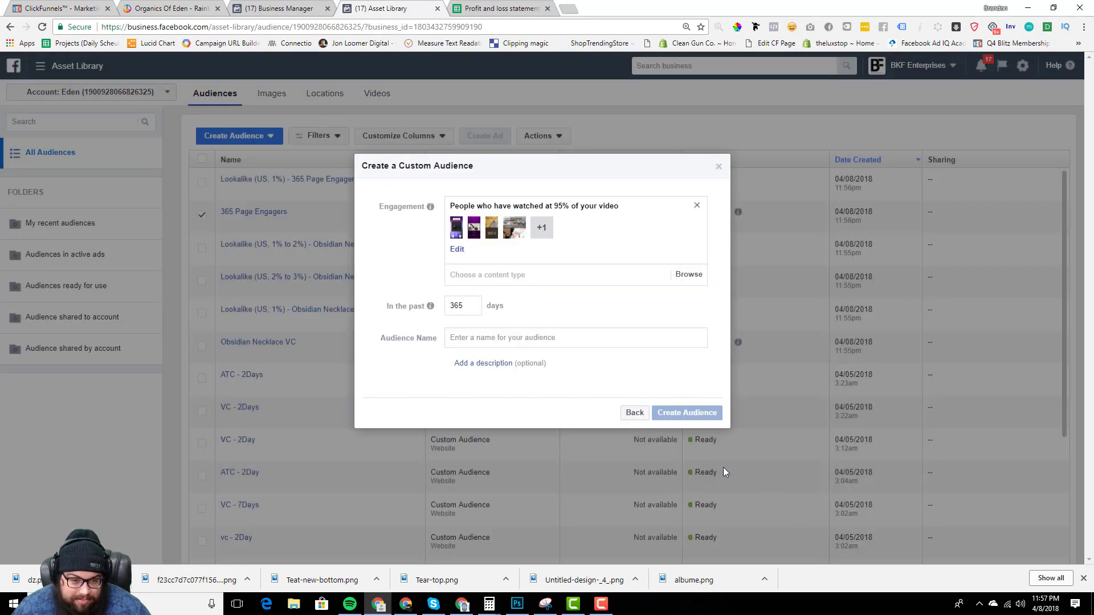
Name the video engagement audience 95% VV, create it with the 365-day window and close the confirmation.
click(584, 338)
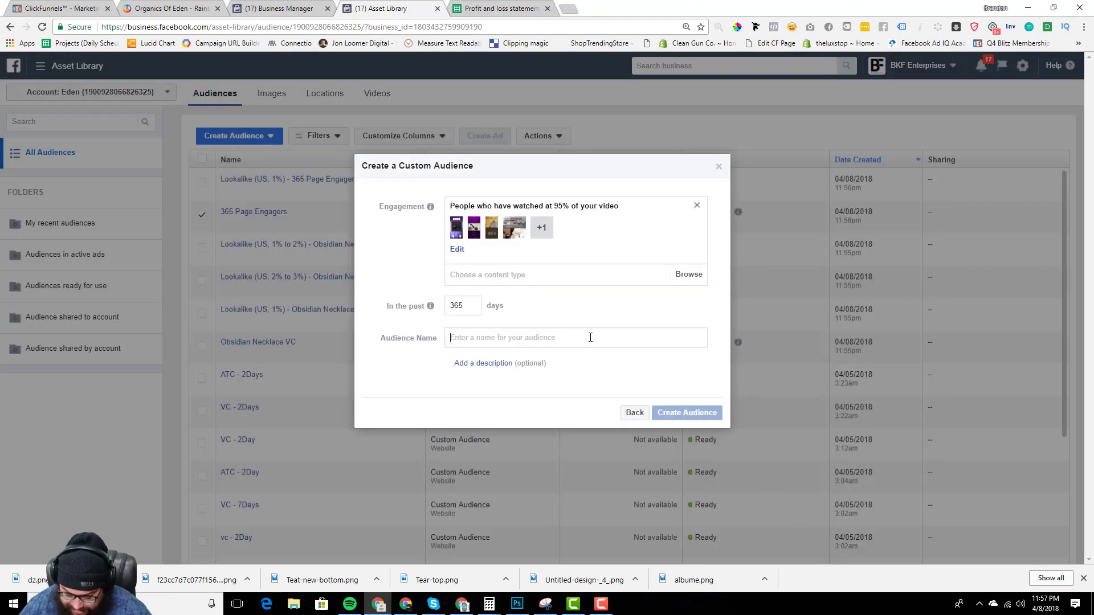
text(95)
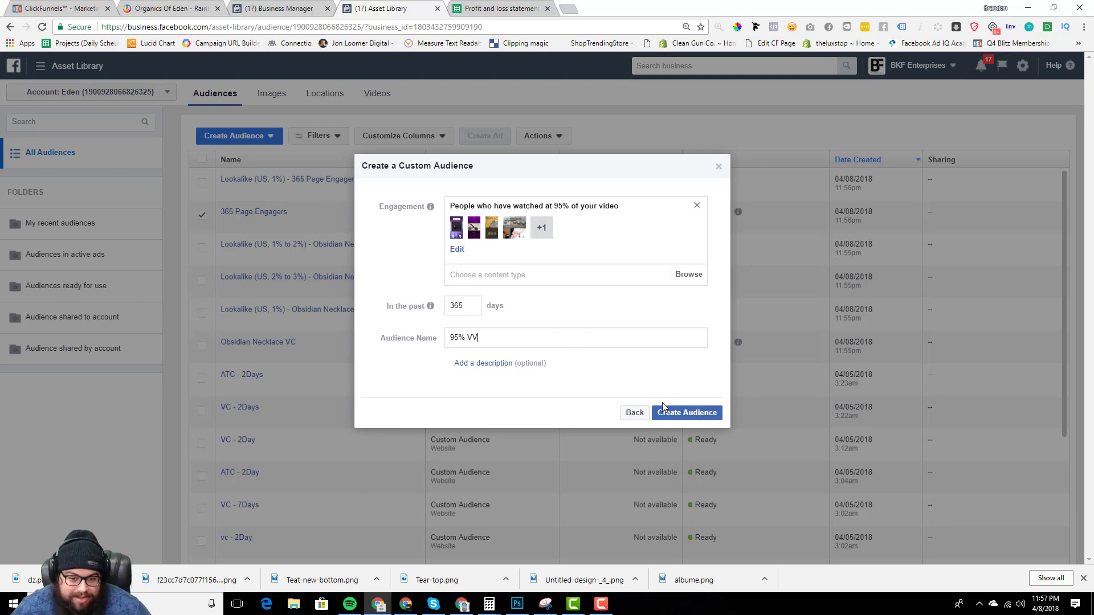
click(679, 418)
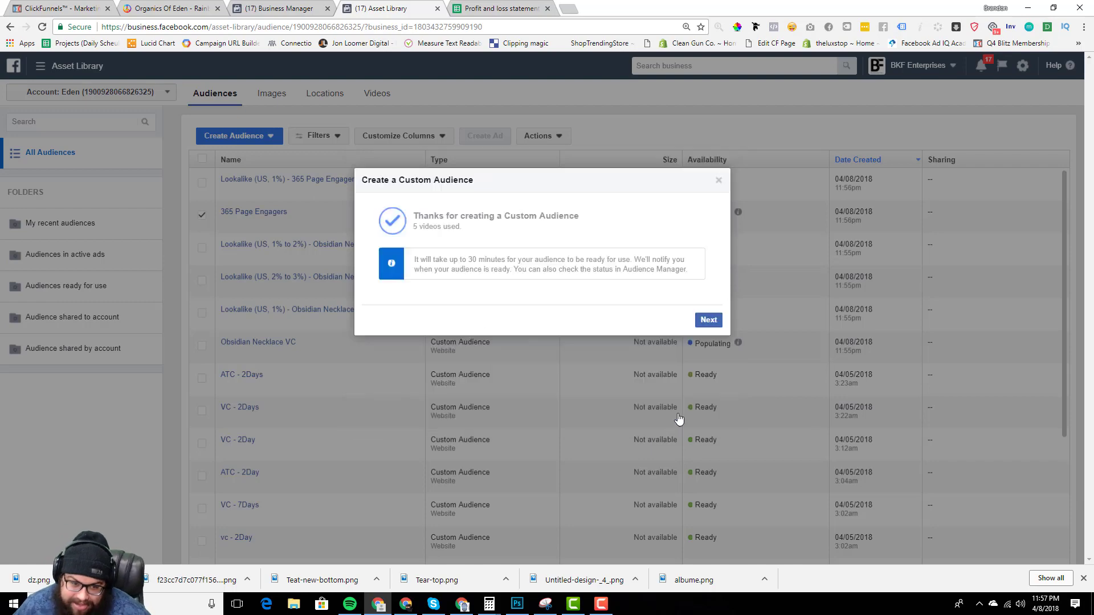
click(709, 319)
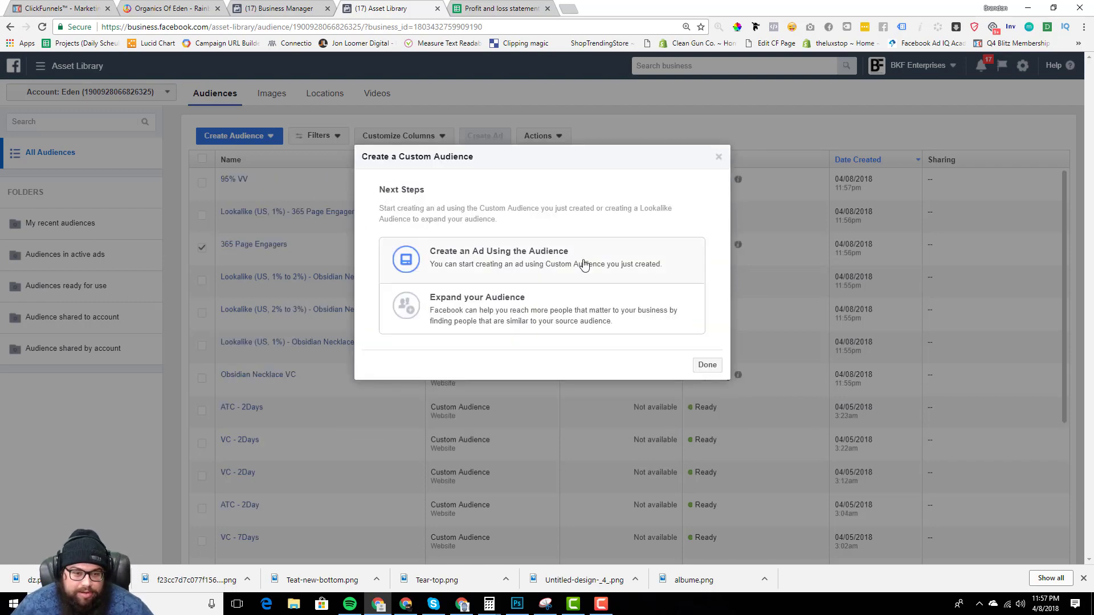
click(707, 363)
Deselect 365 Page Engagers and select the 95% VV audience instead.
click(201, 247)
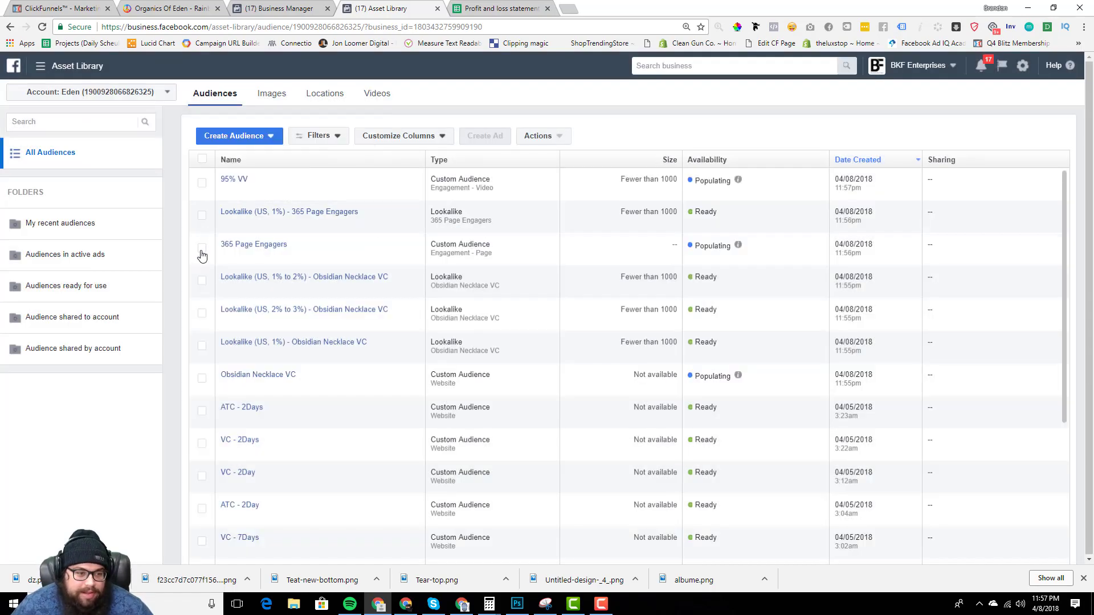
click(202, 184)
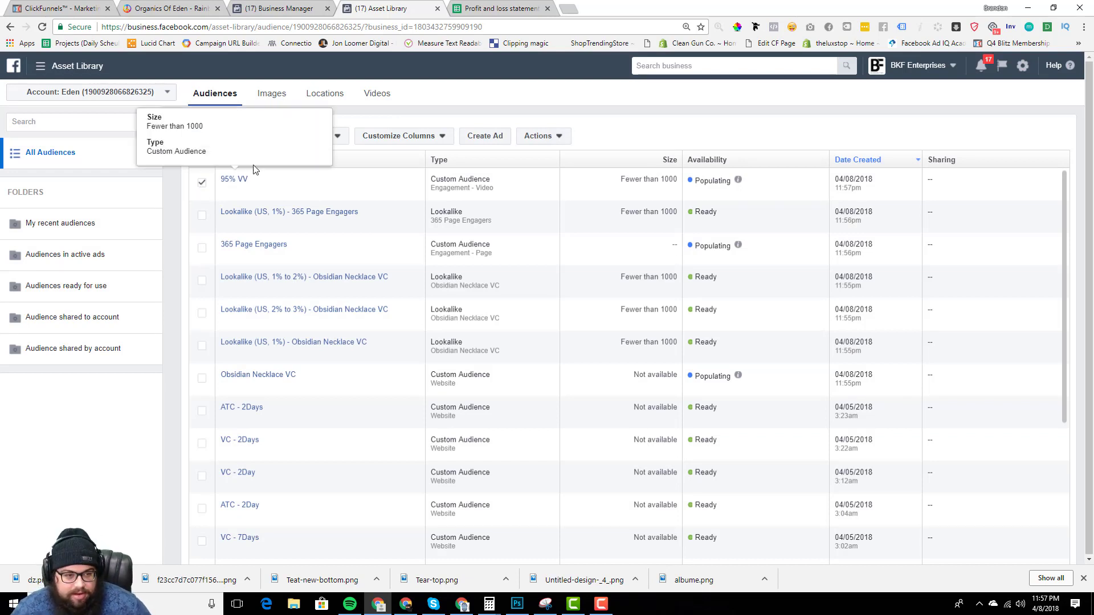
click(255, 141)
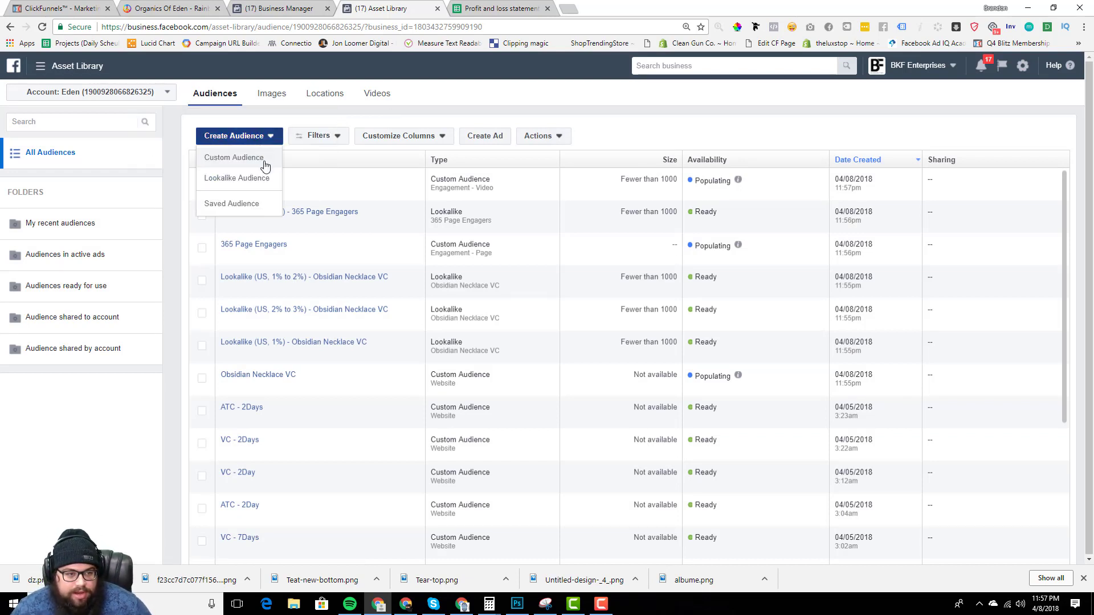
click(263, 162)
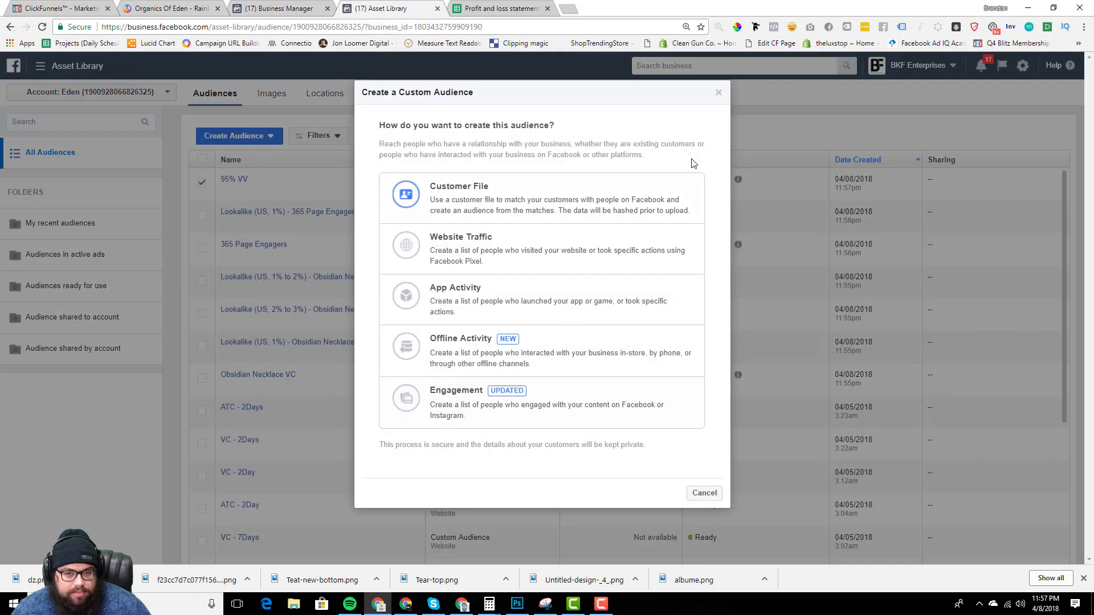
click(718, 93)
click(239, 138)
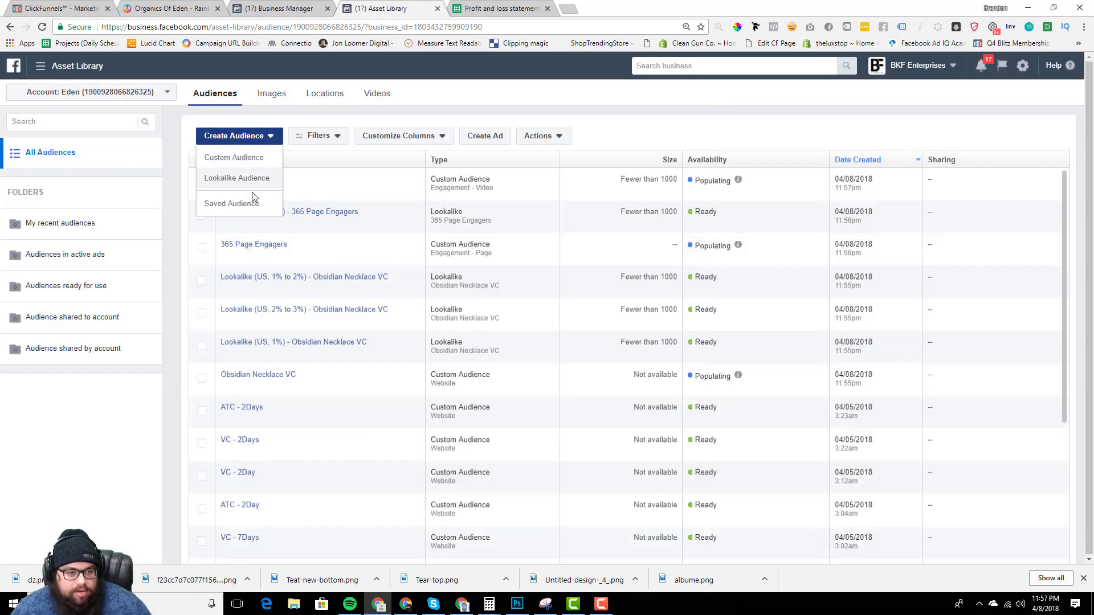
Create a 1% lookalike audience from 95% VV with the United States as its location.
click(559, 139)
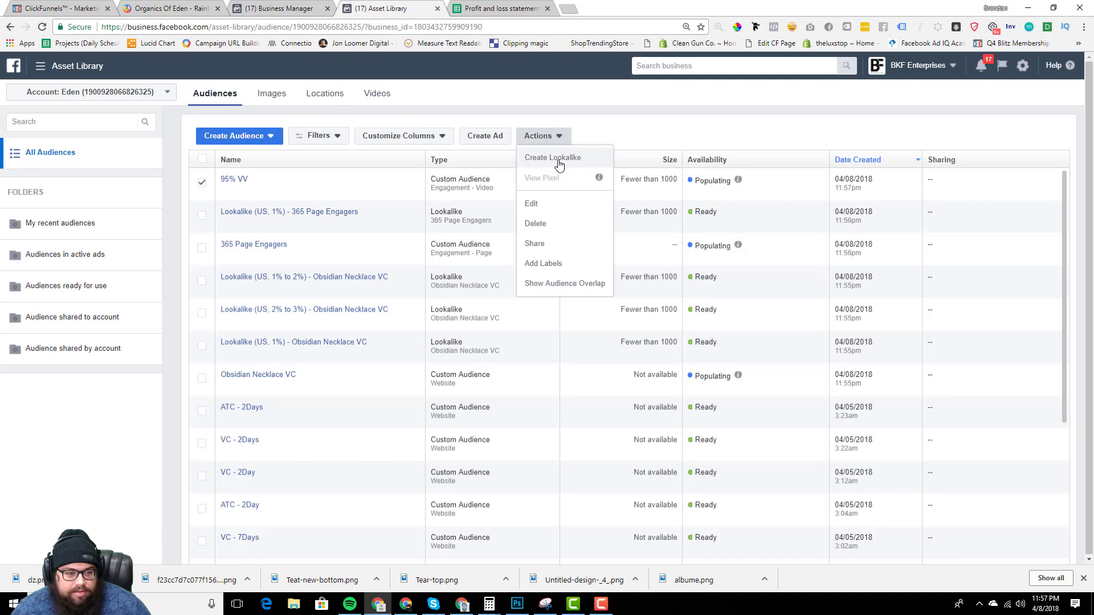
click(562, 159)
text(UNITED)
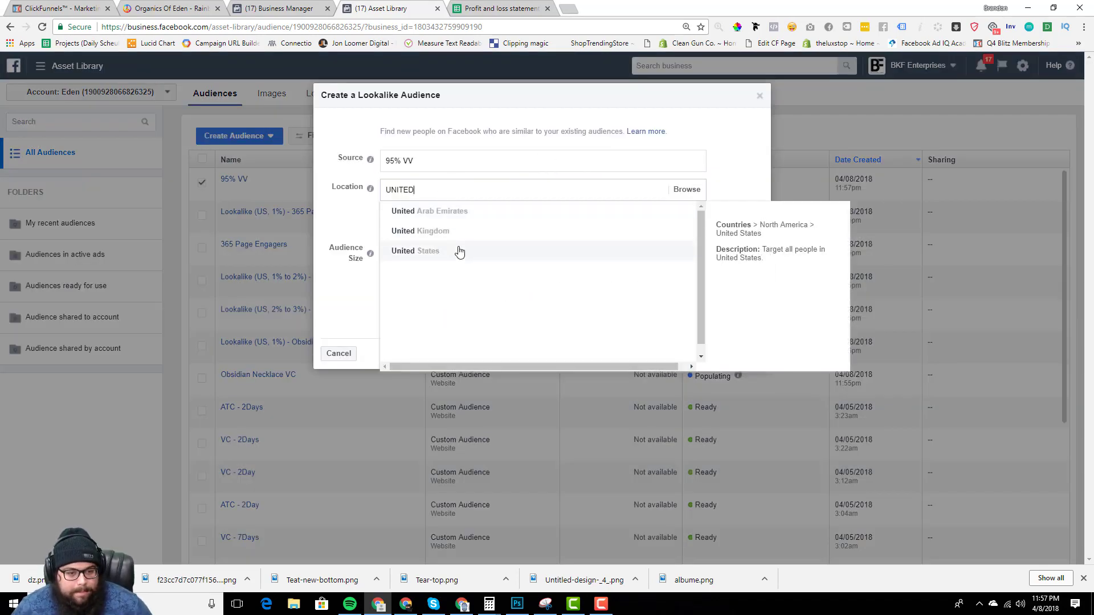
click(453, 251)
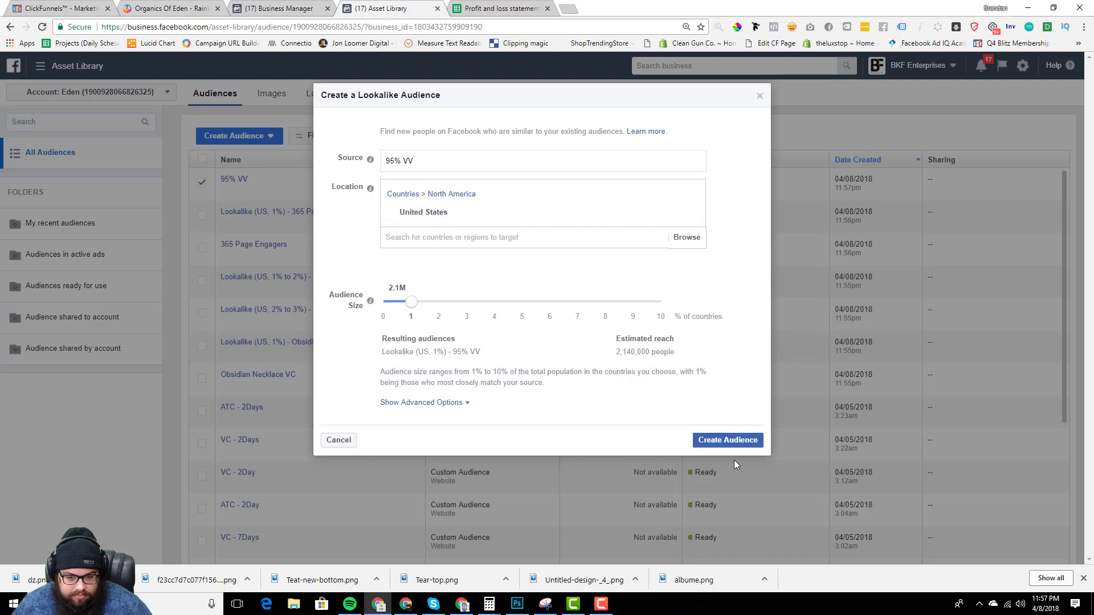
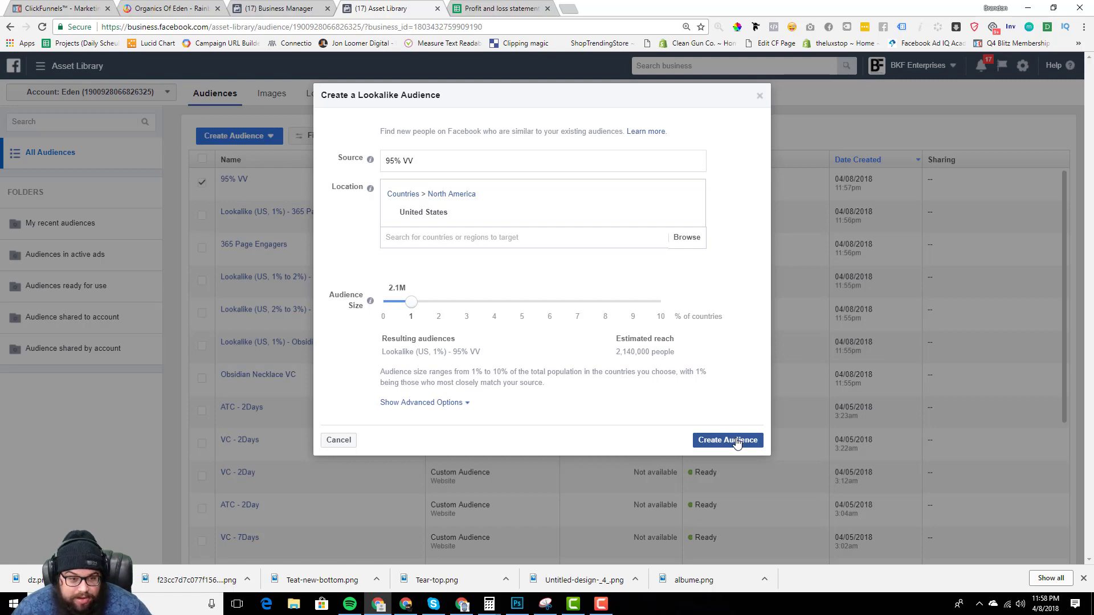
click(737, 442)
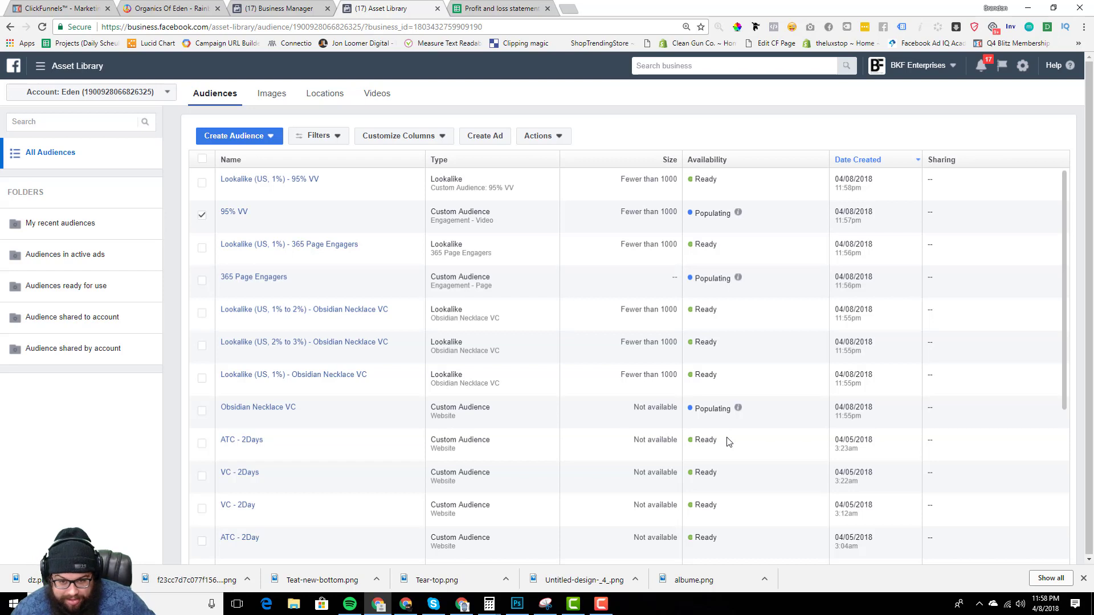
Deselect 95% VV and select the lookalikes based on 95% VV, 365 Page Engagers and Obsidian Necklace VC.
click(201, 217)
click(202, 182)
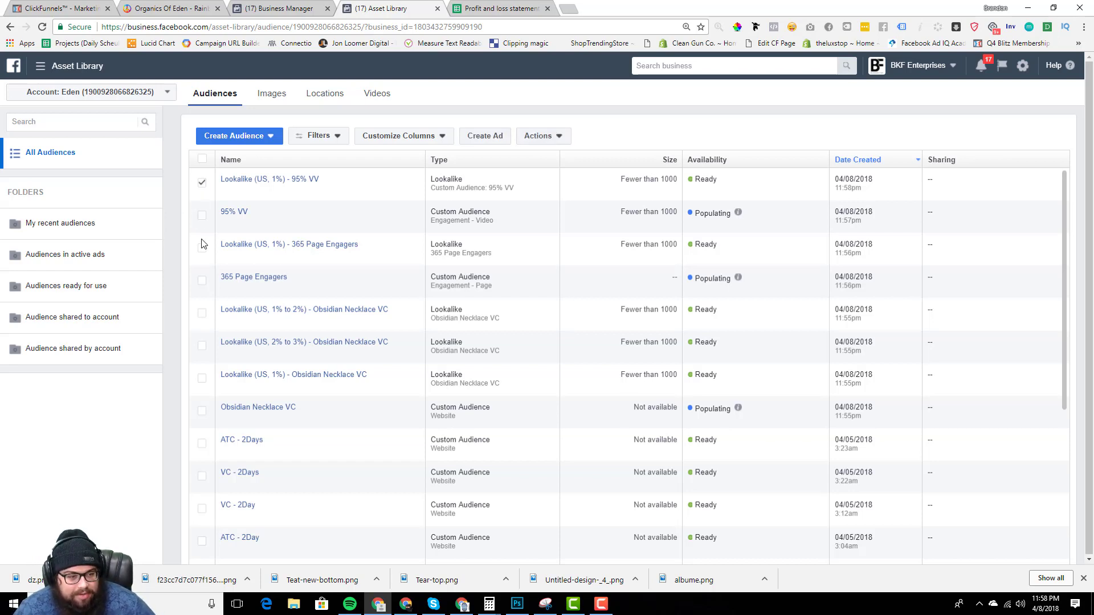
click(201, 247)
click(202, 314)
click(202, 346)
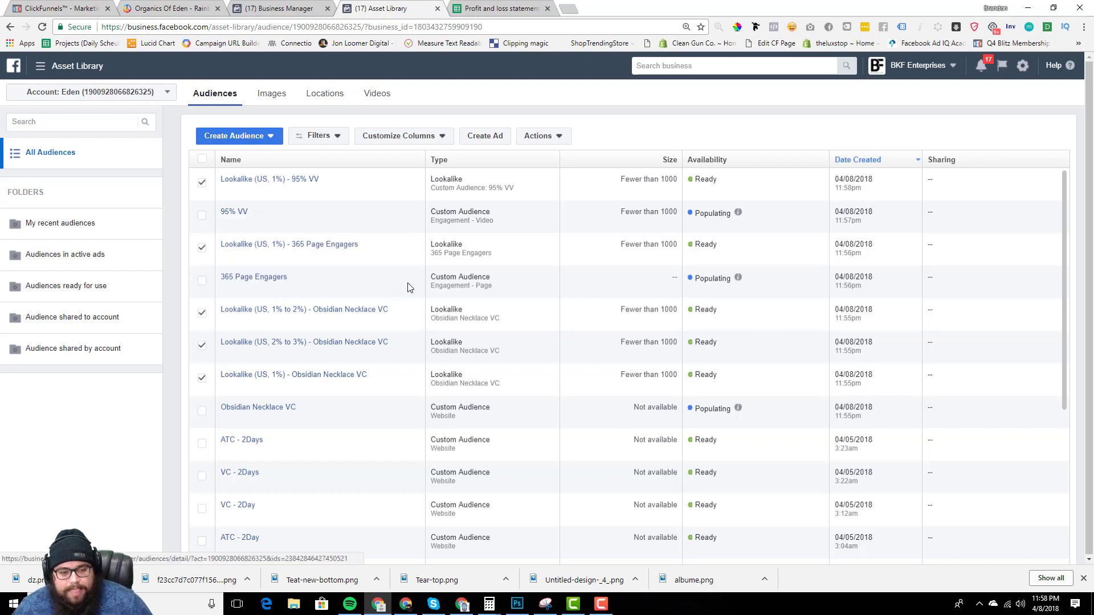
Deselect all of the selected lookalike audiences.
click(202, 248)
click(202, 183)
click(202, 313)
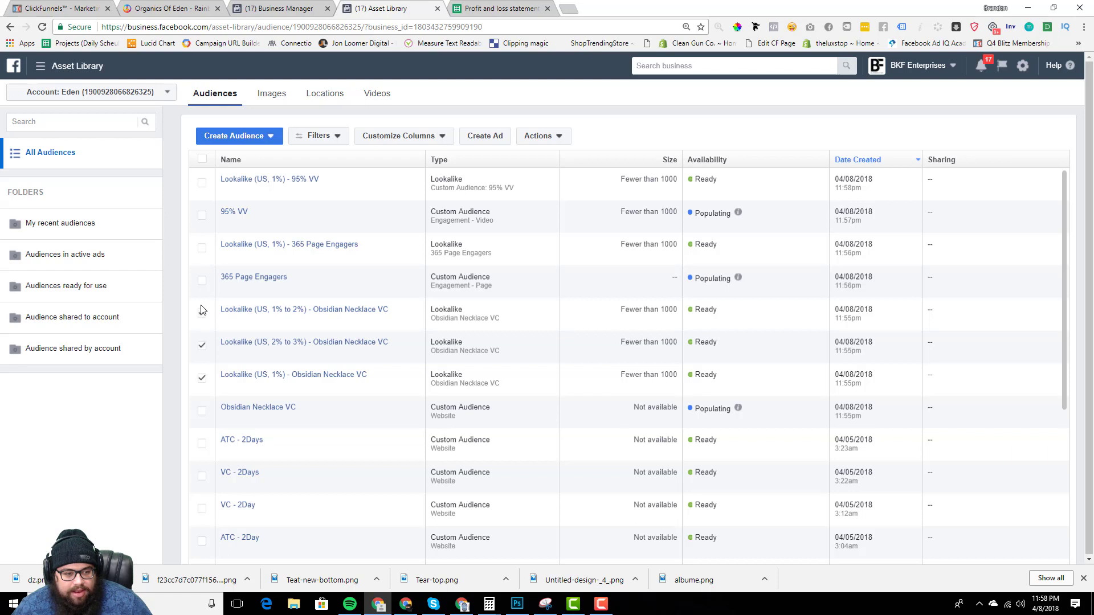
click(202, 345)
click(202, 378)
mouse_move(239, 179)
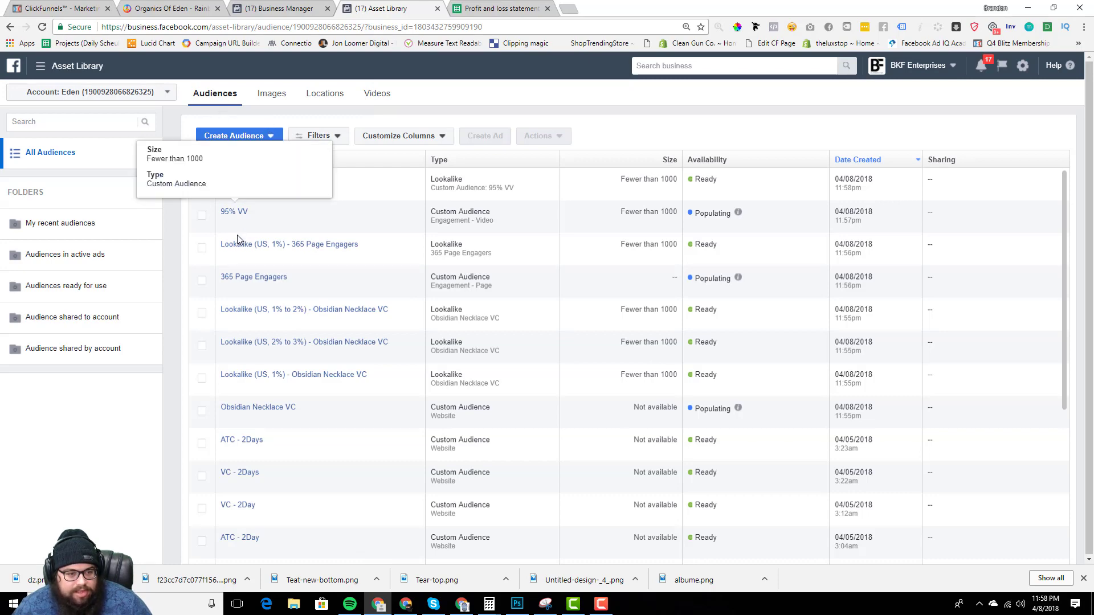
Open Ads Manager and display the ads within the Instagram Story Purchases campaign.
click(69, 66)
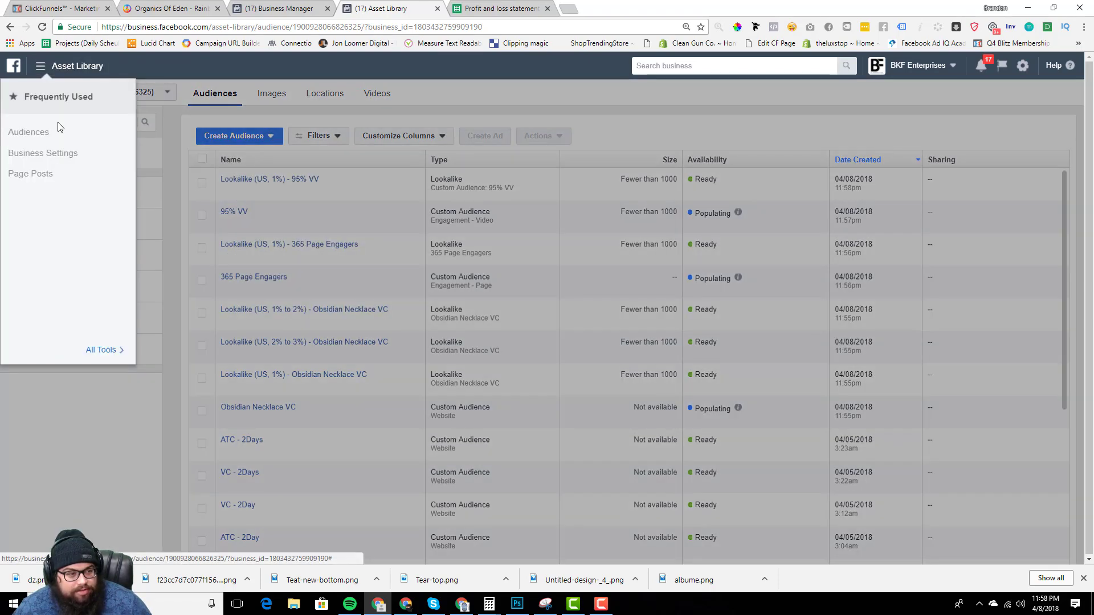
click(102, 350)
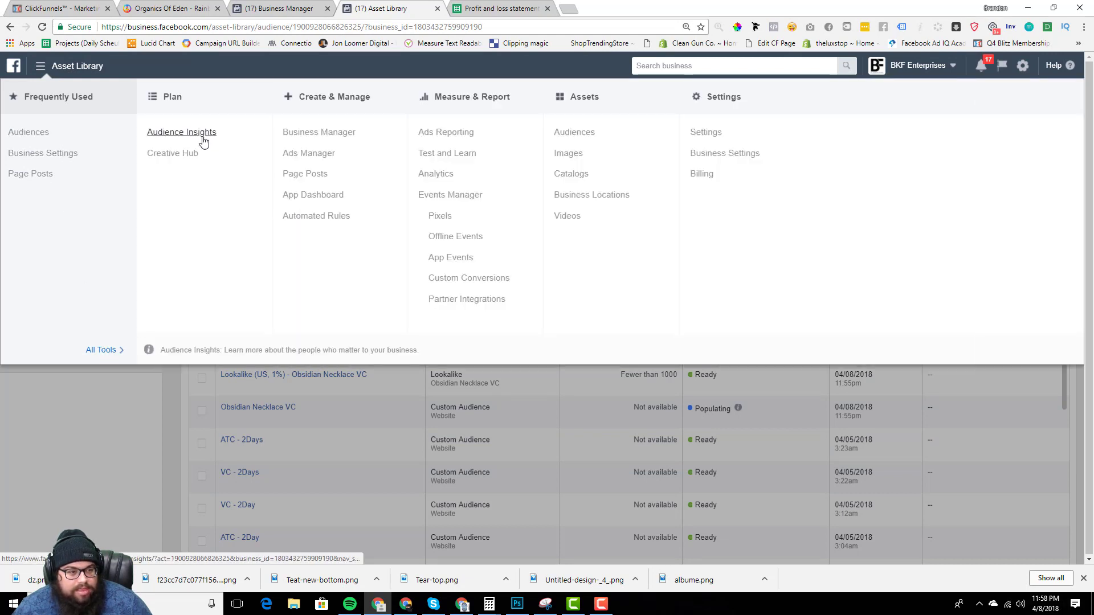
click(322, 155)
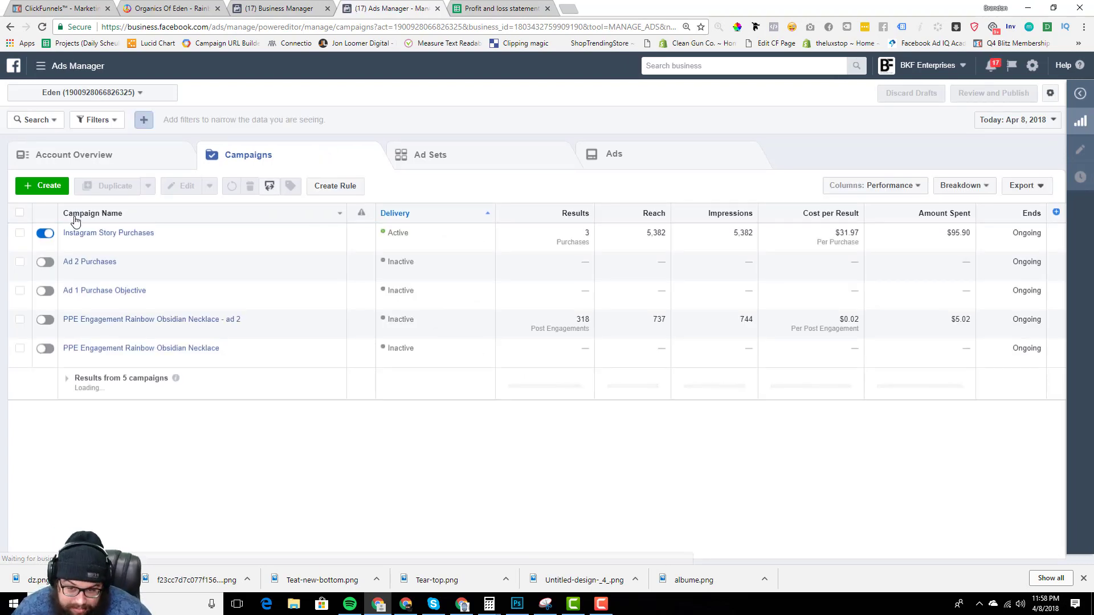
click(99, 234)
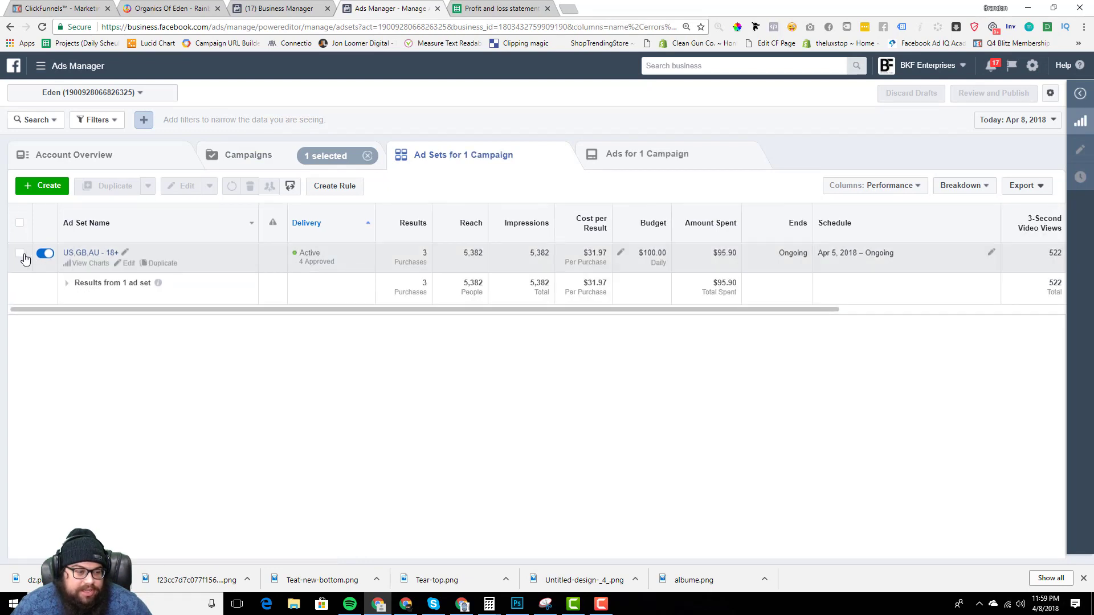
click(20, 256)
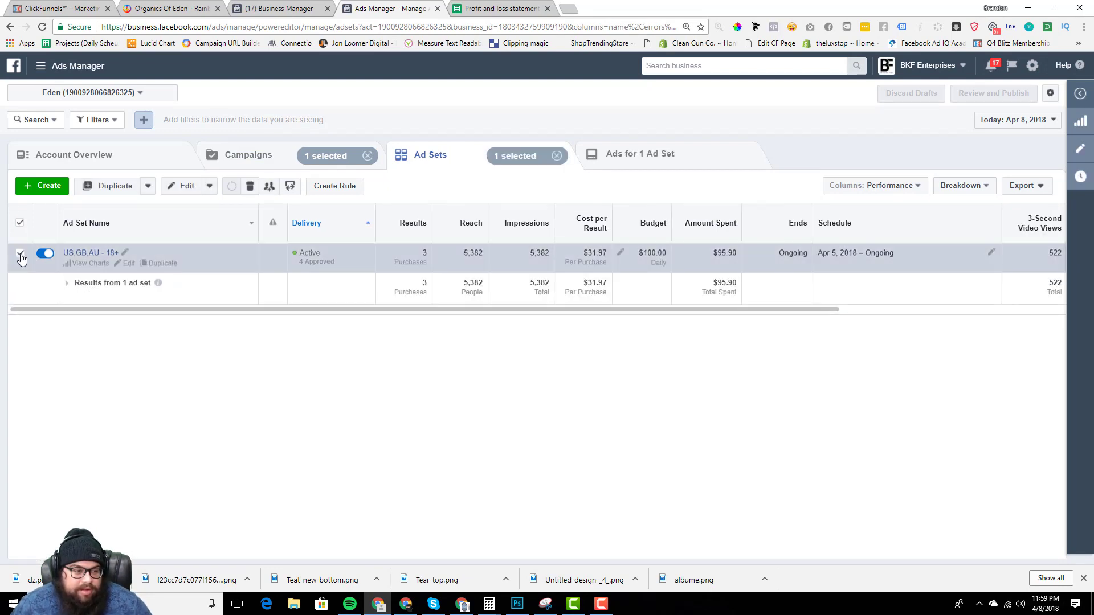
click(20, 256)
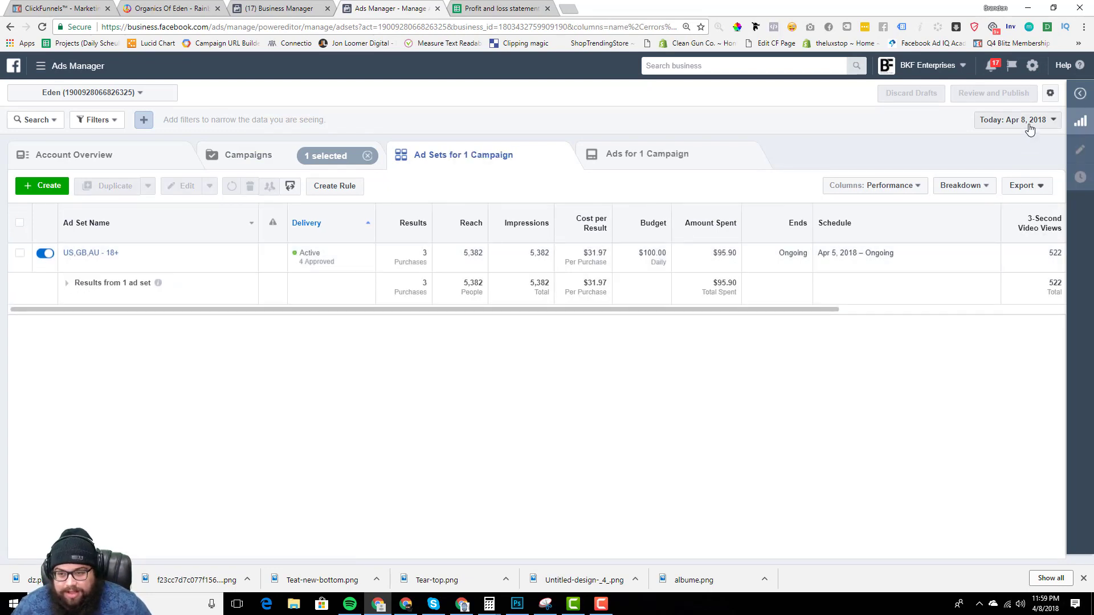
click(613, 160)
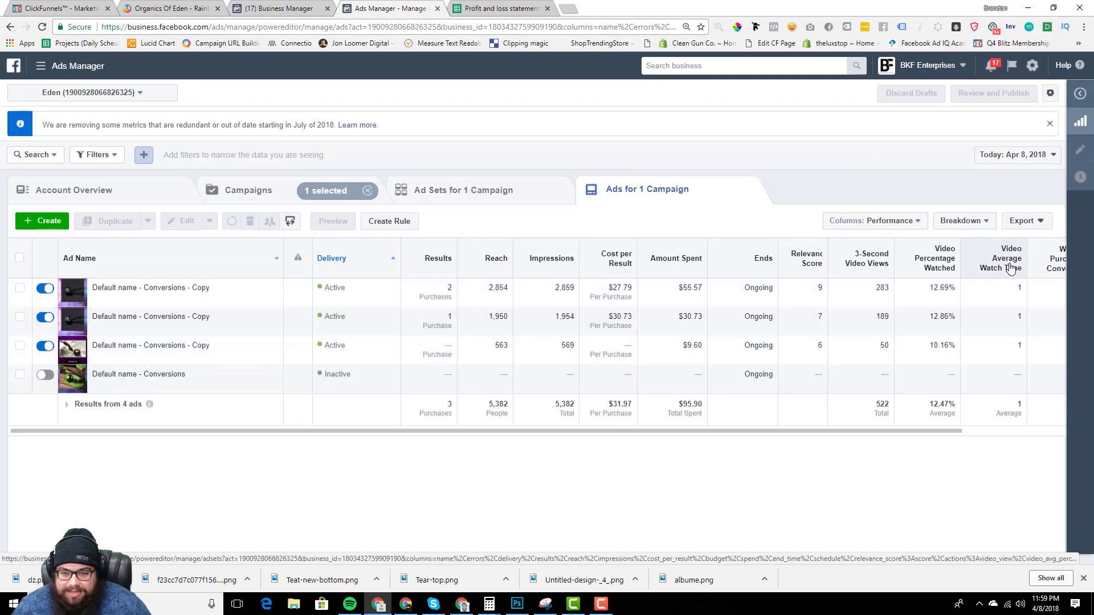
Switch the ads table to the Performance and Clicks columns and check the first ad's link click-through rate.
click(880, 221)
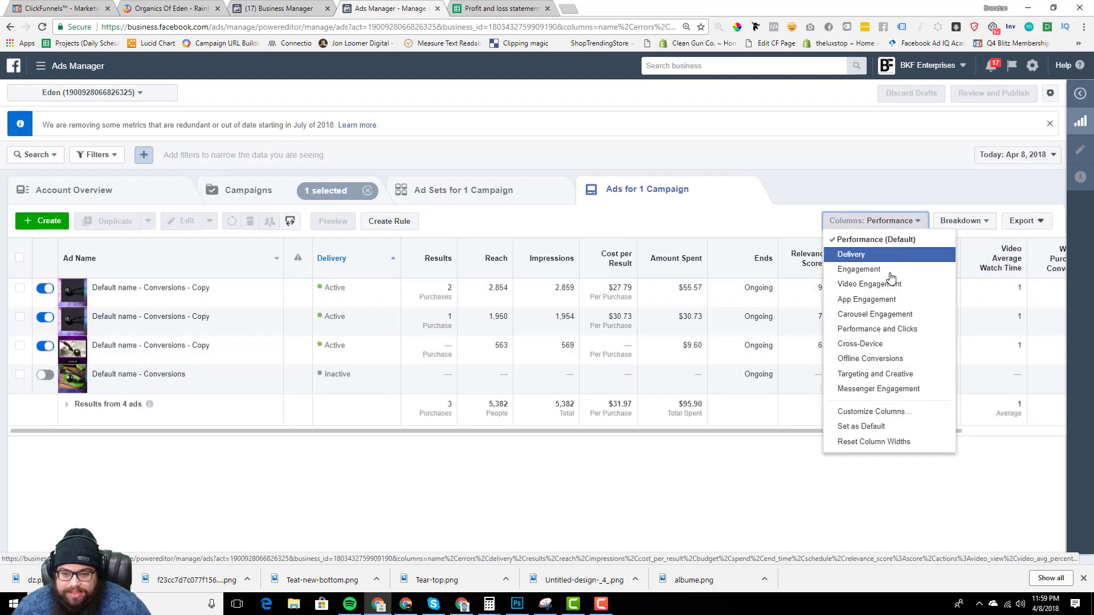
click(889, 330)
drag(549, 434, 818, 440)
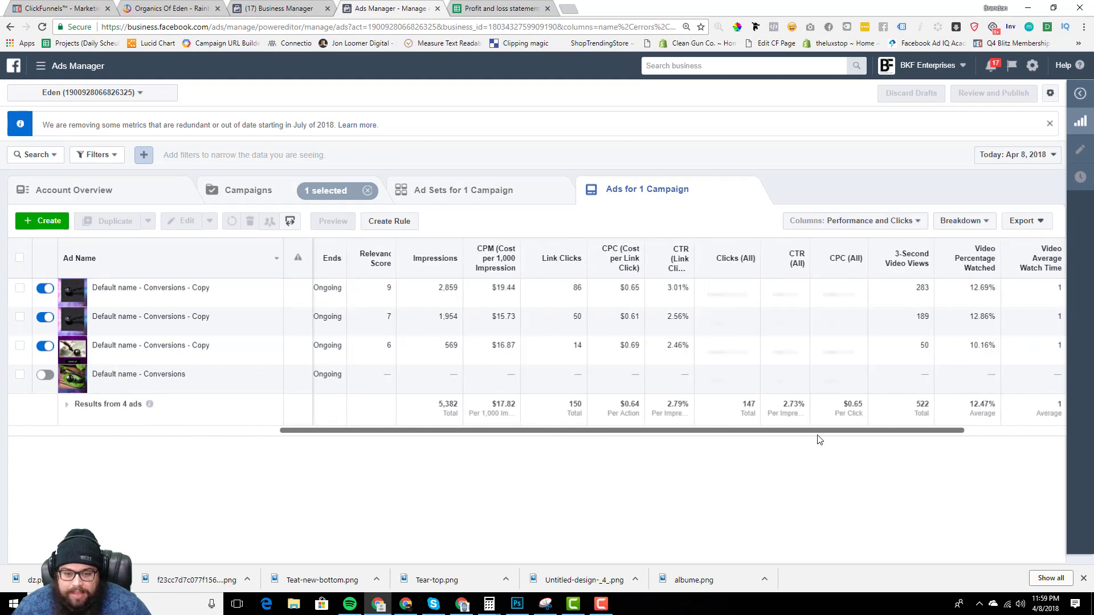
drag(690, 345, 665, 288)
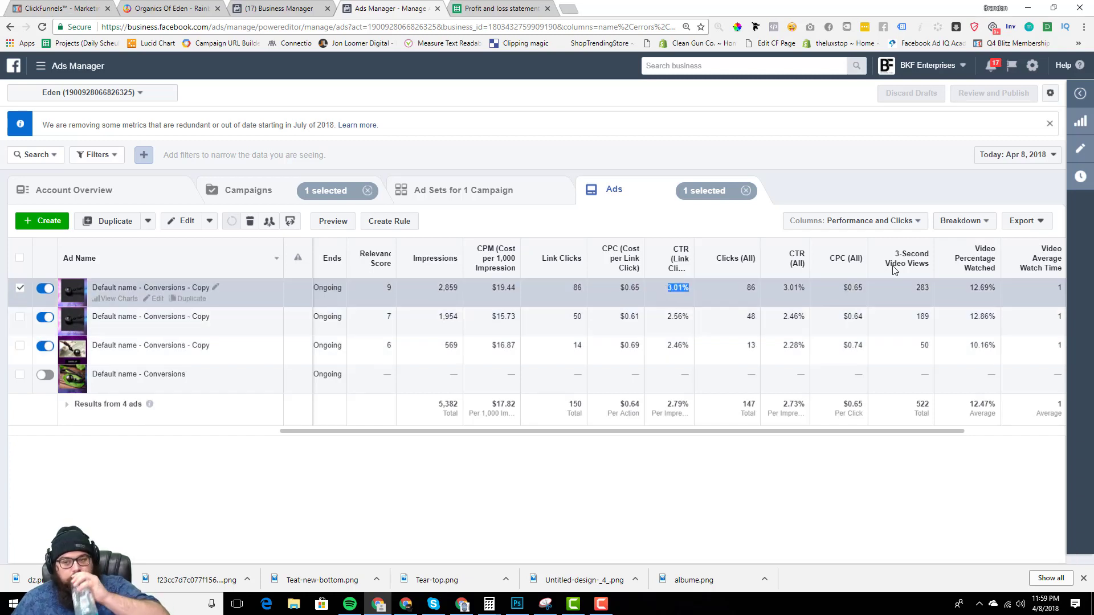
Change the reporting date range to Lifetime and compare the link click-through rates down to the inactive ad.
click(1021, 159)
click(709, 183)
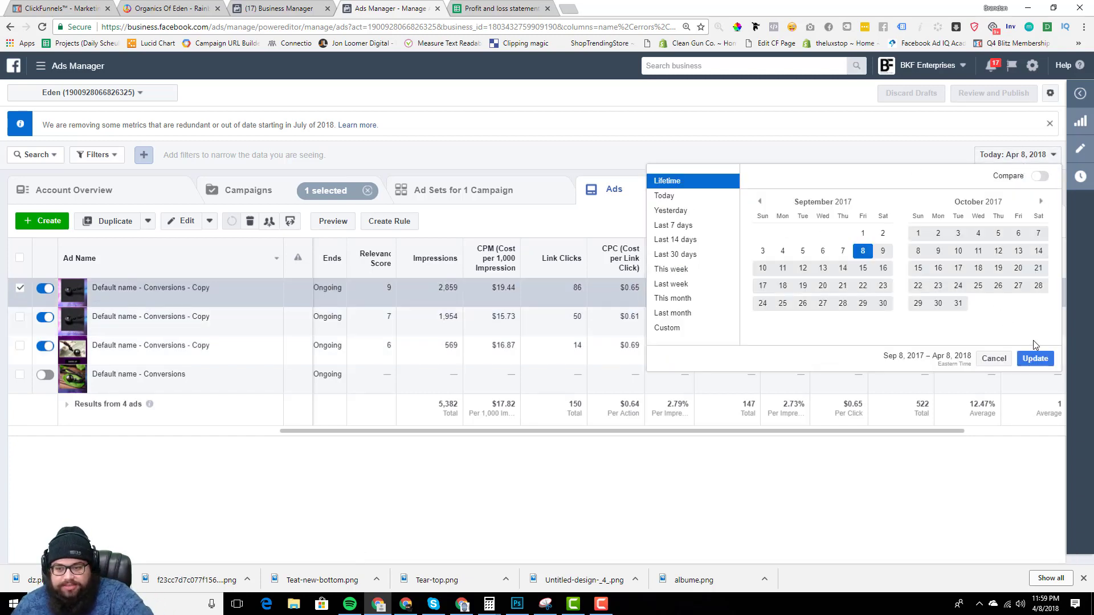
click(1035, 359)
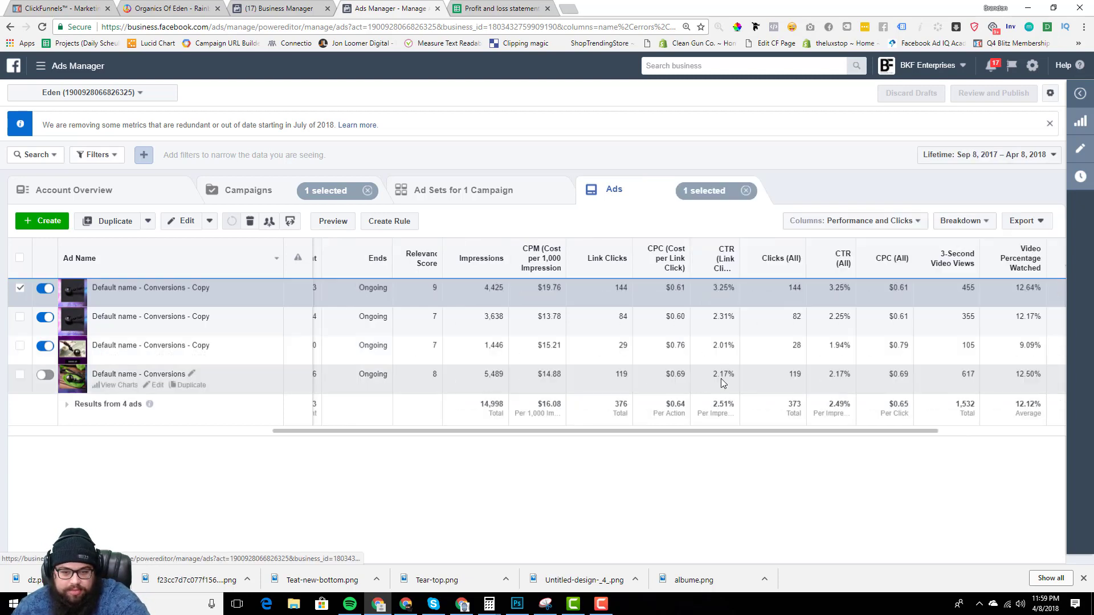
mouse_move(712, 375)
mouse_down()
mouse_move(737, 379)
mouse_move(714, 374)
mouse_up()
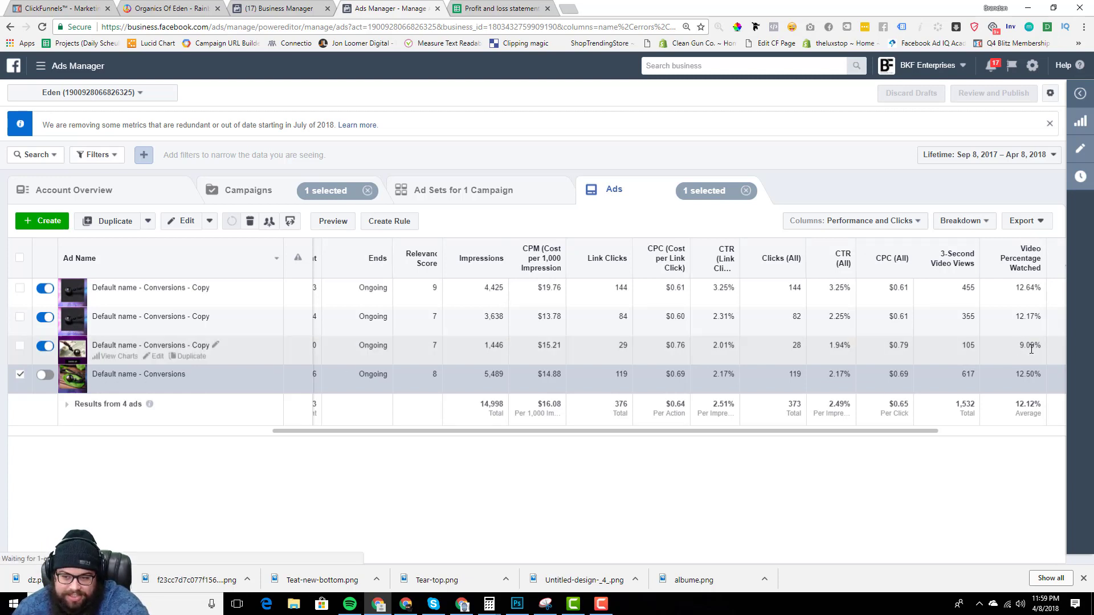
Check the third ad's video percentage watched and turn that ad off.
drag(1019, 347, 1041, 350)
click(45, 346)
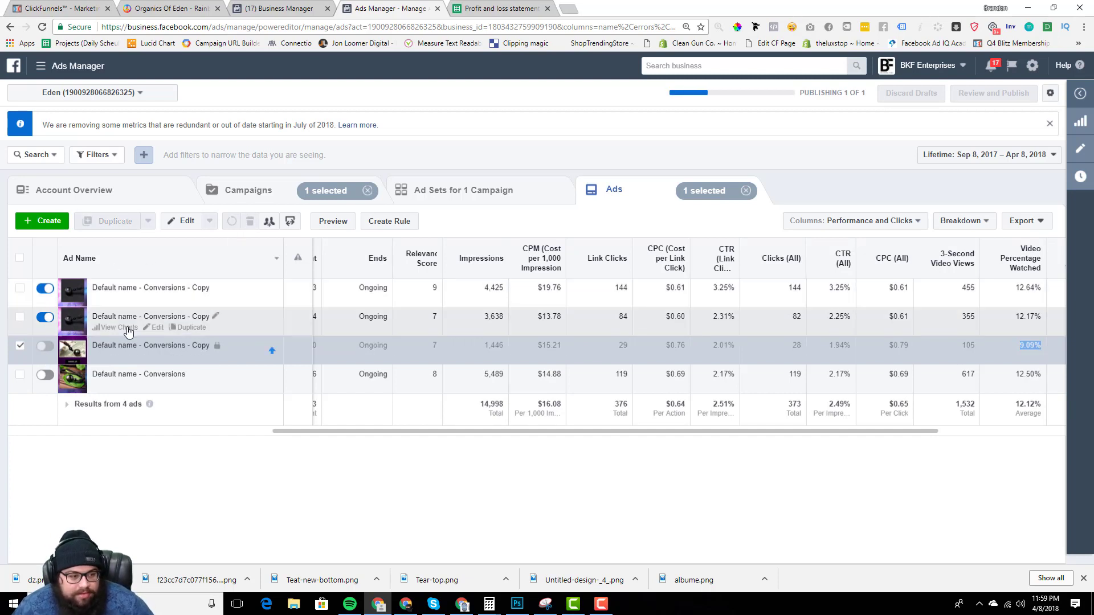
Duplicate the US,GB,AU - 18+ ad set into its original campaign with 5 copies.
click(439, 196)
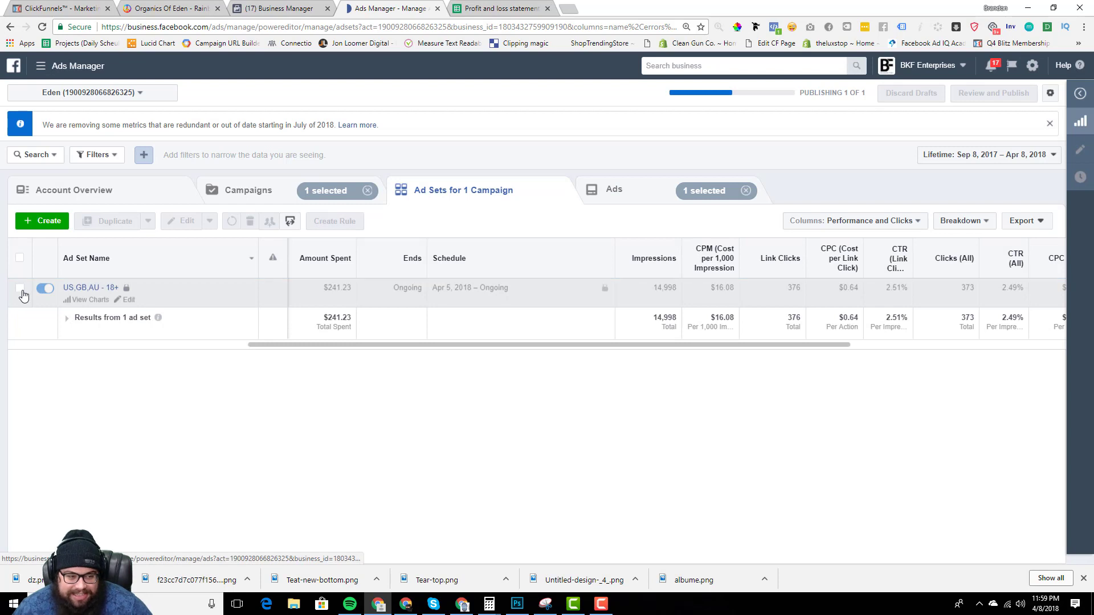
click(21, 292)
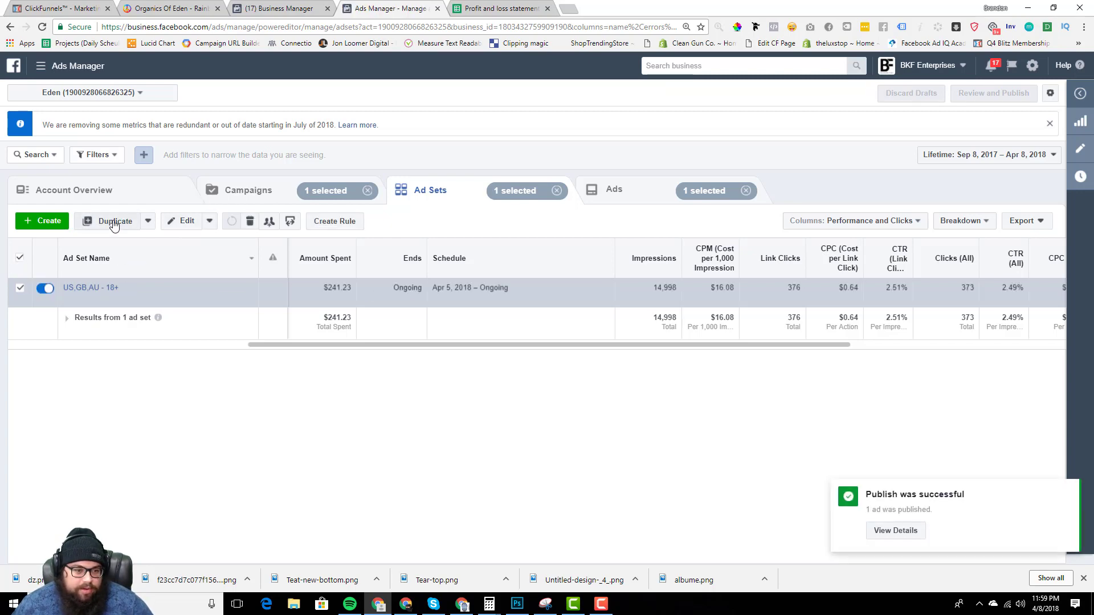
click(113, 224)
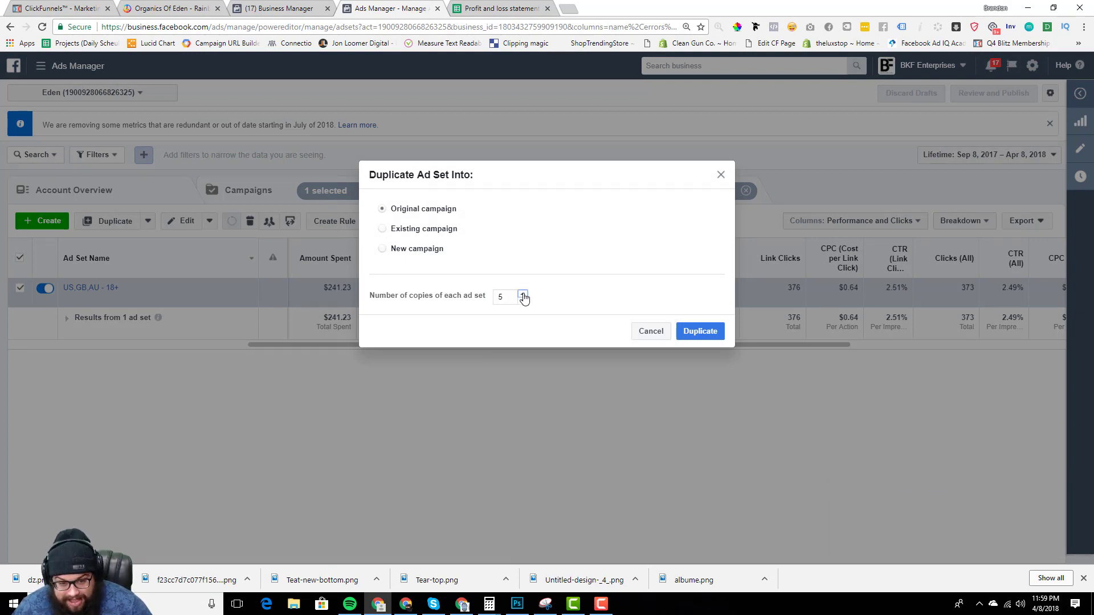
click(701, 332)
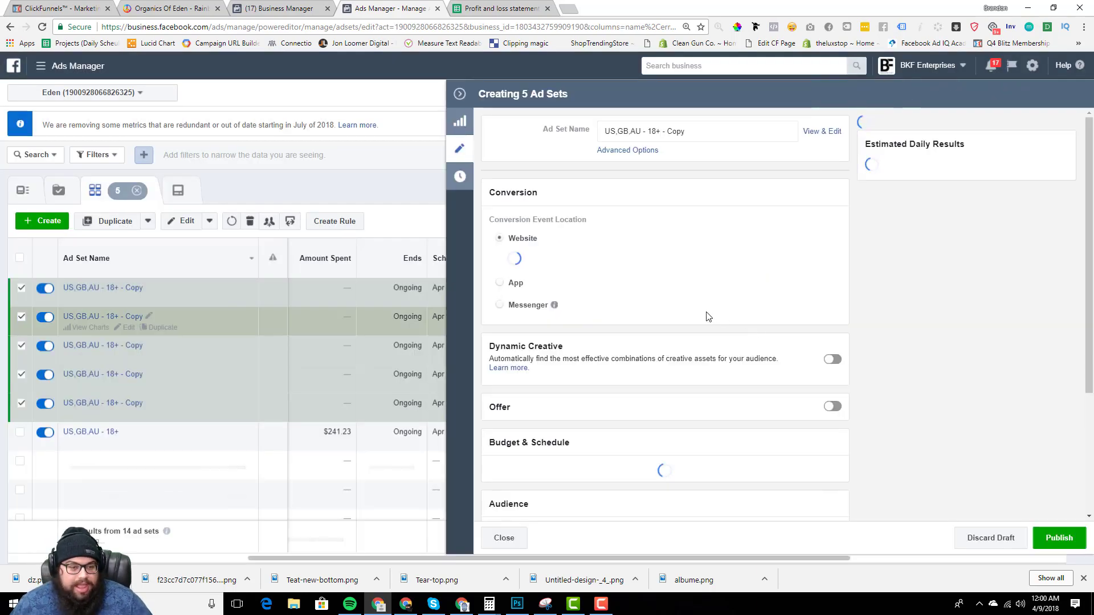
Set the daily budget of the five copied ad sets to $20.00.
scroll(643, 351, down, 1)
scroll(643, 349, down, 2)
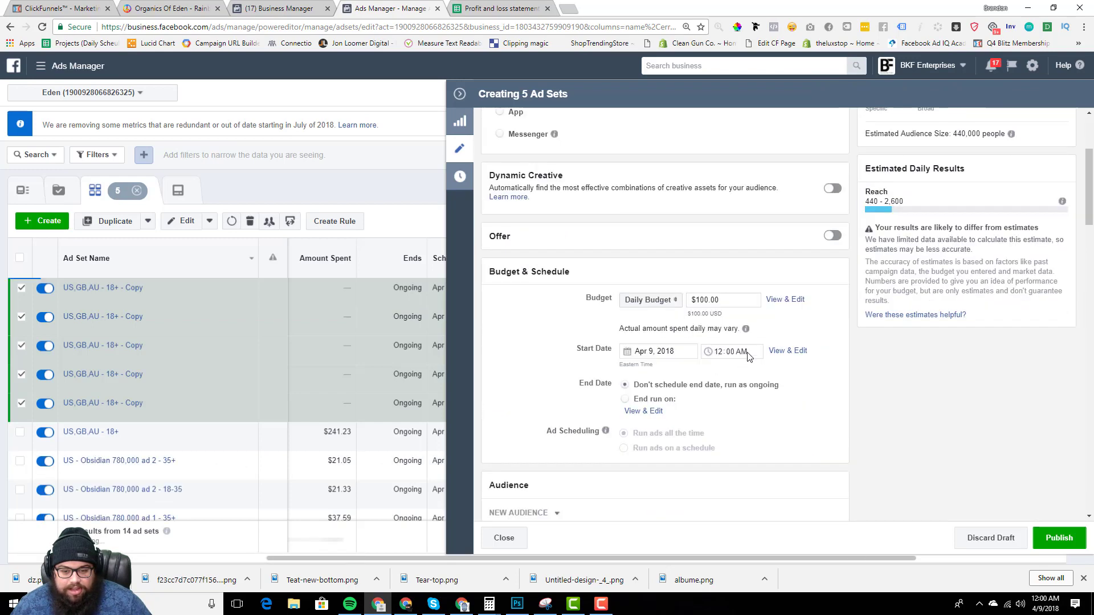
drag(723, 302, 681, 304)
text(2)
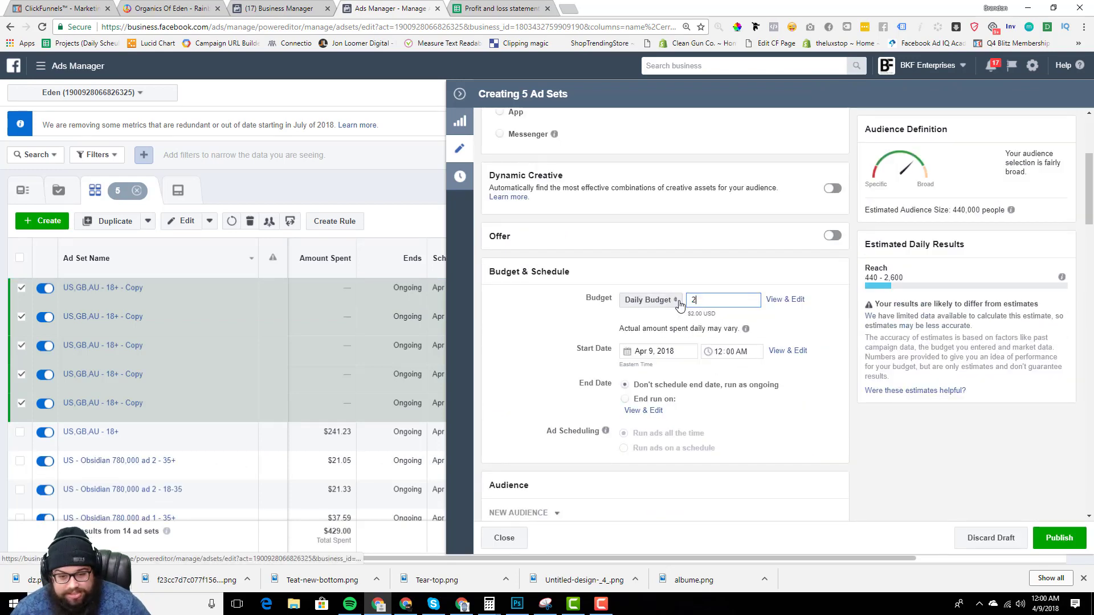
text(0.00)
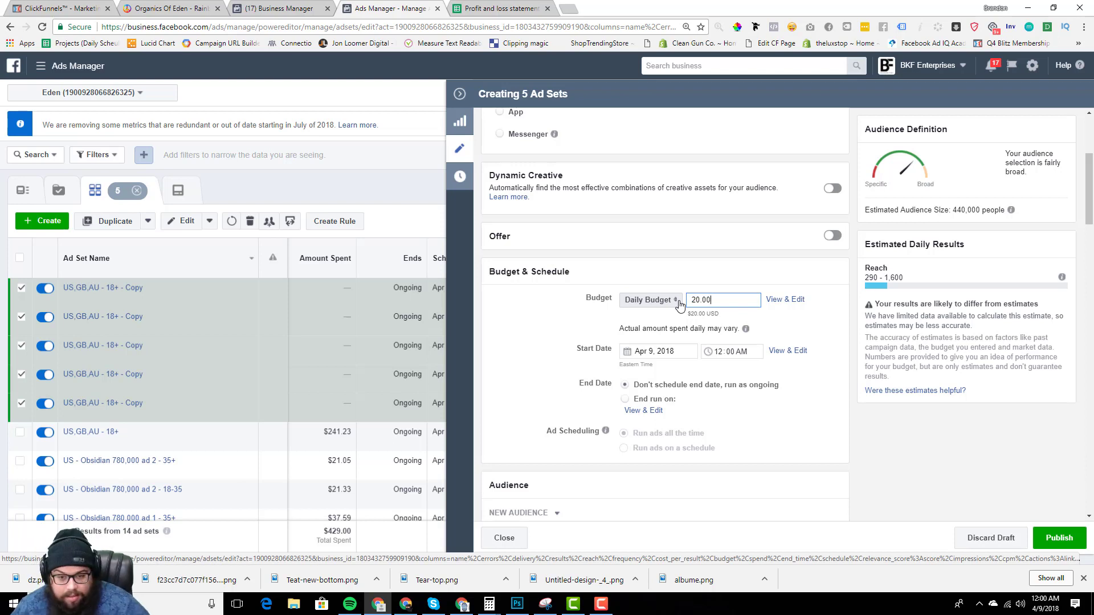
Set the daily budget of the five copied ad sets to $50.00.
scroll(558, 293, down, 3)
scroll(558, 293, up, 2)
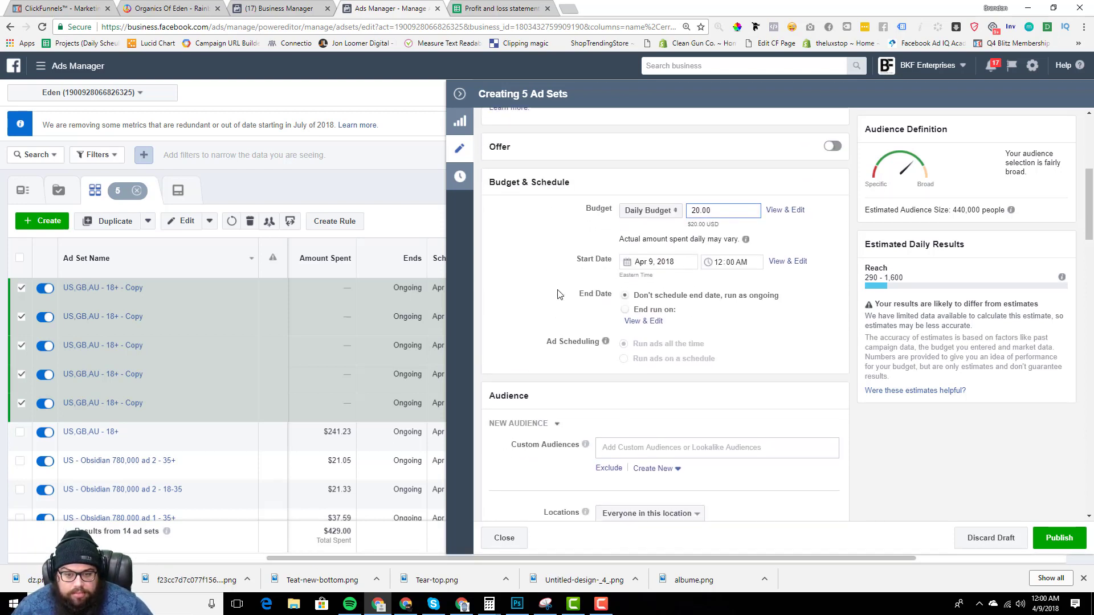
scroll(558, 294, up, 3)
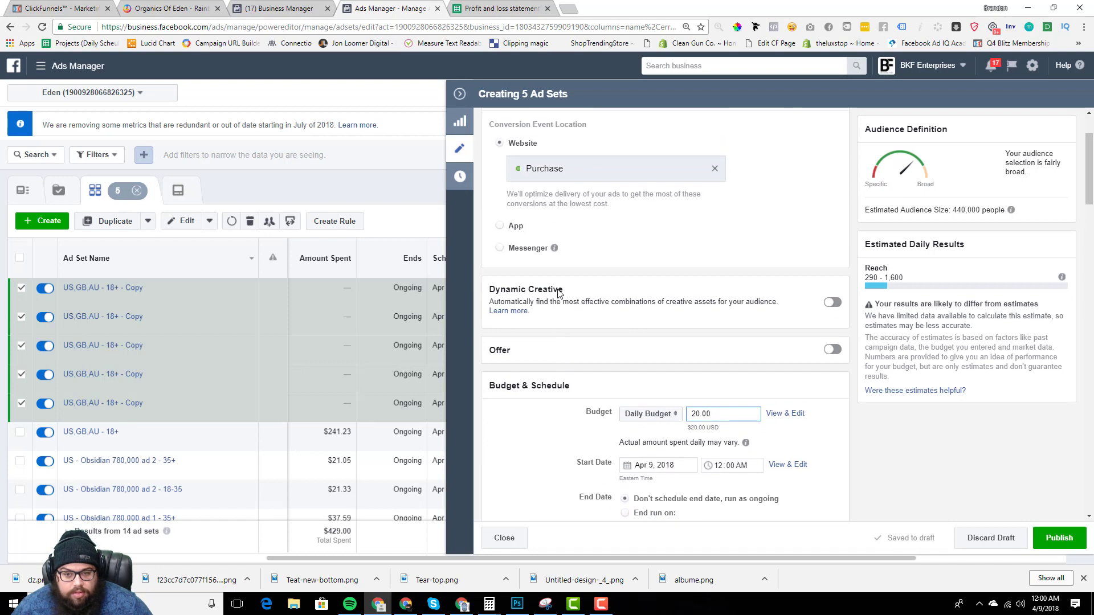
scroll(559, 293, down, 2)
scroll(558, 293, down, 1)
scroll(559, 293, up, 1)
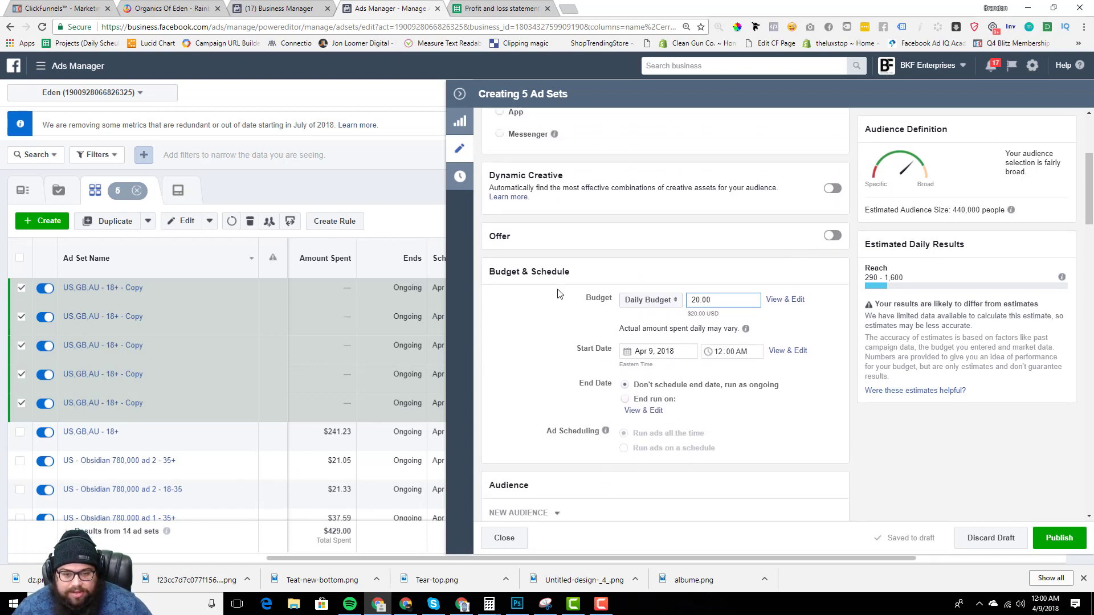
drag(674, 301, 672, 304)
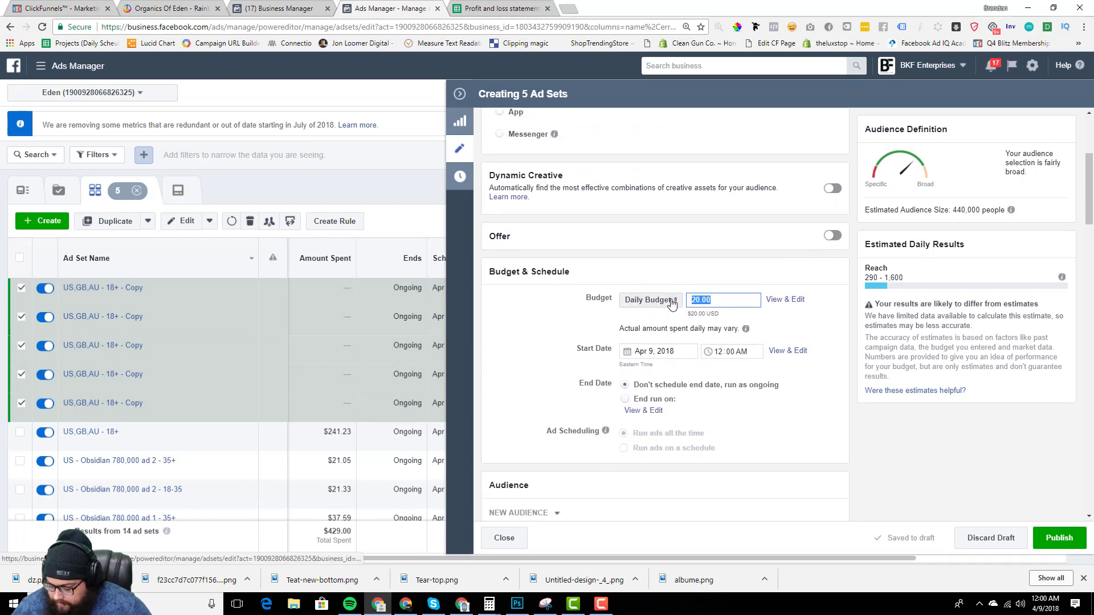
text(50)
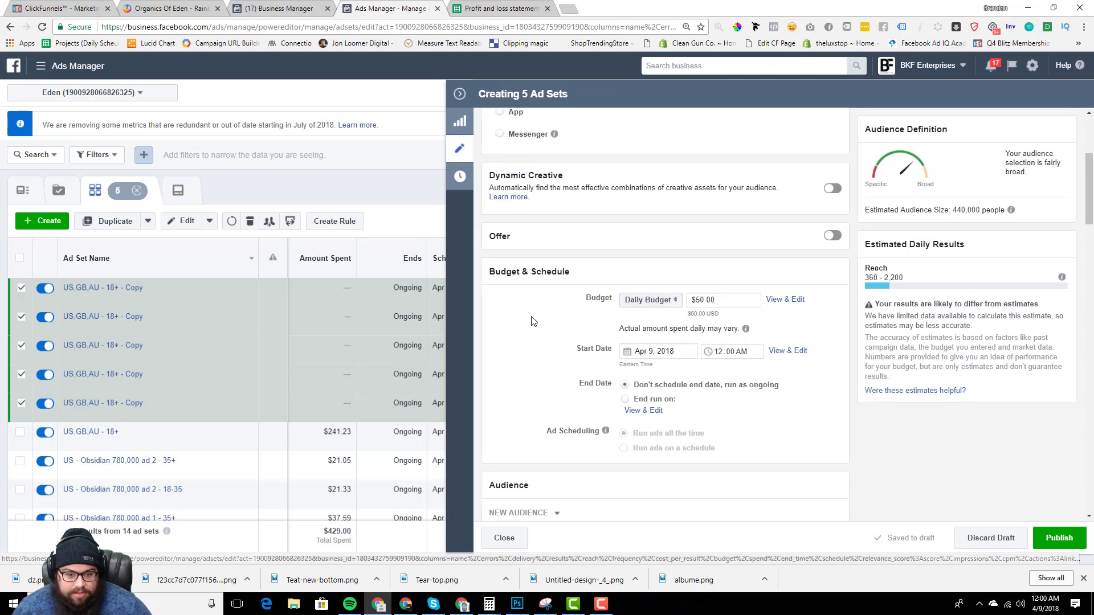
Set the conversion window of the five copied ad sets to 1 day click.
scroll(534, 324, down, 10)
scroll(730, 356, down, 15)
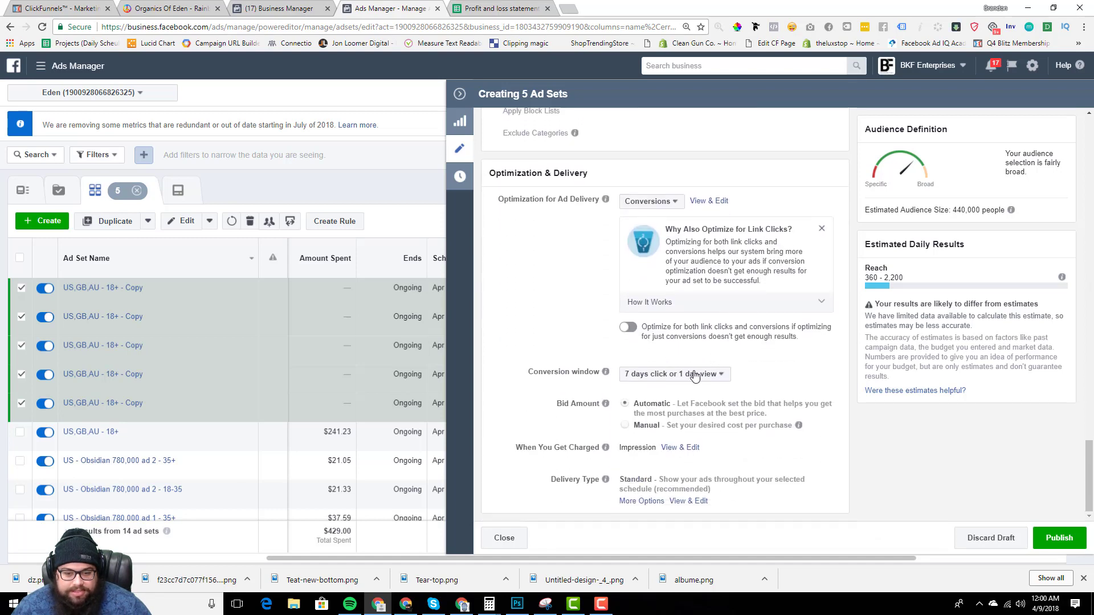
click(692, 375)
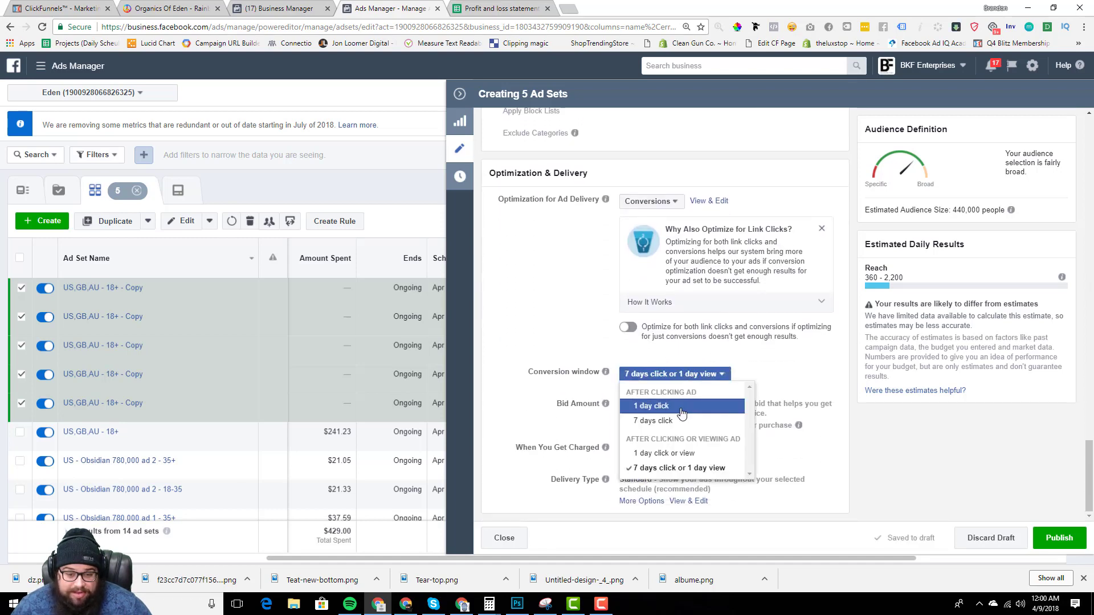
click(682, 408)
Review the placement, budget, conversion event, custom audience, location and detailed targeting settings of the five copied ad sets.
scroll(569, 332, up, 12)
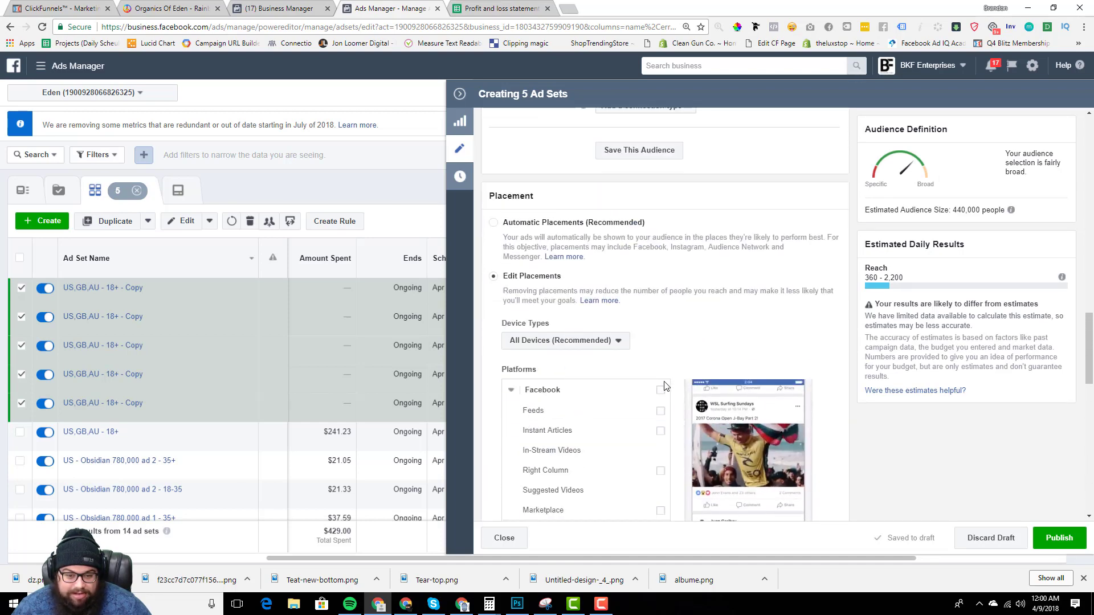
scroll(661, 382, up, 6)
scroll(670, 365, up, 10)
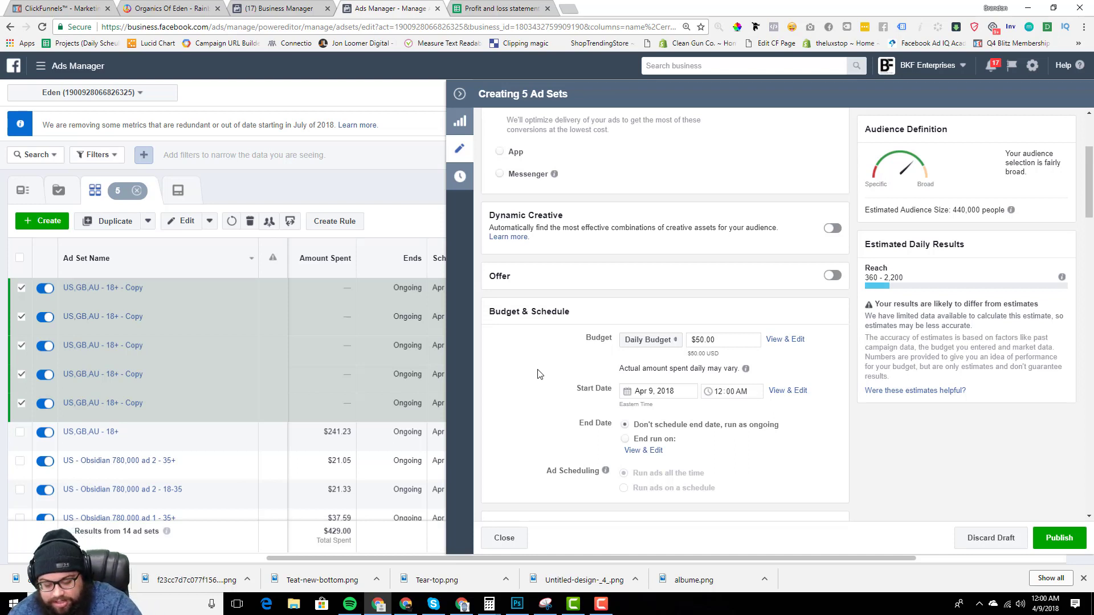
scroll(539, 374, up, 3)
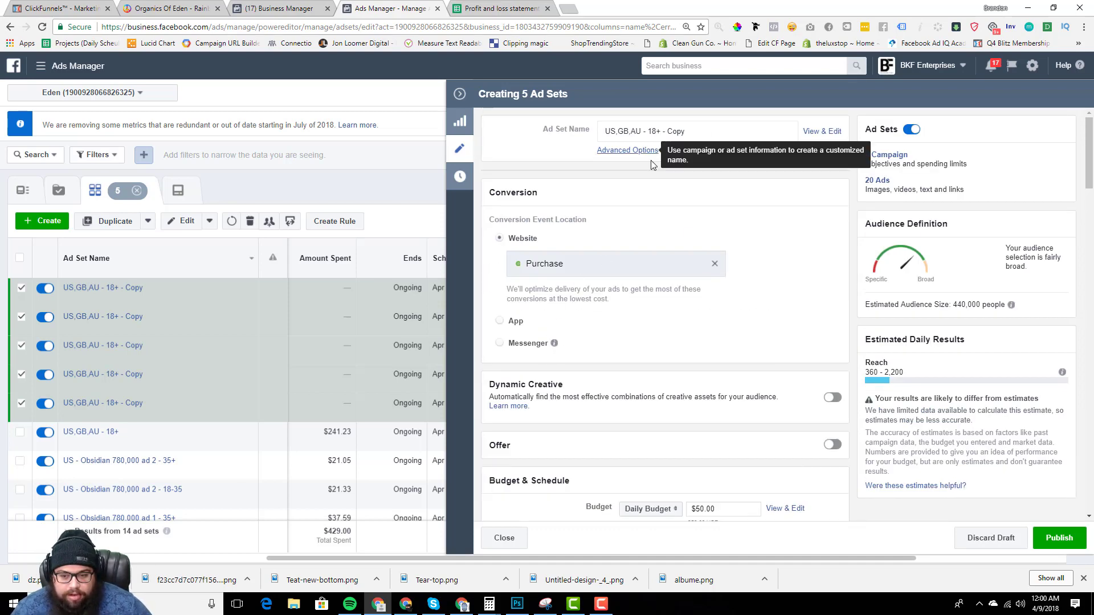
scroll(717, 257, down, 5)
scroll(717, 256, down, 4)
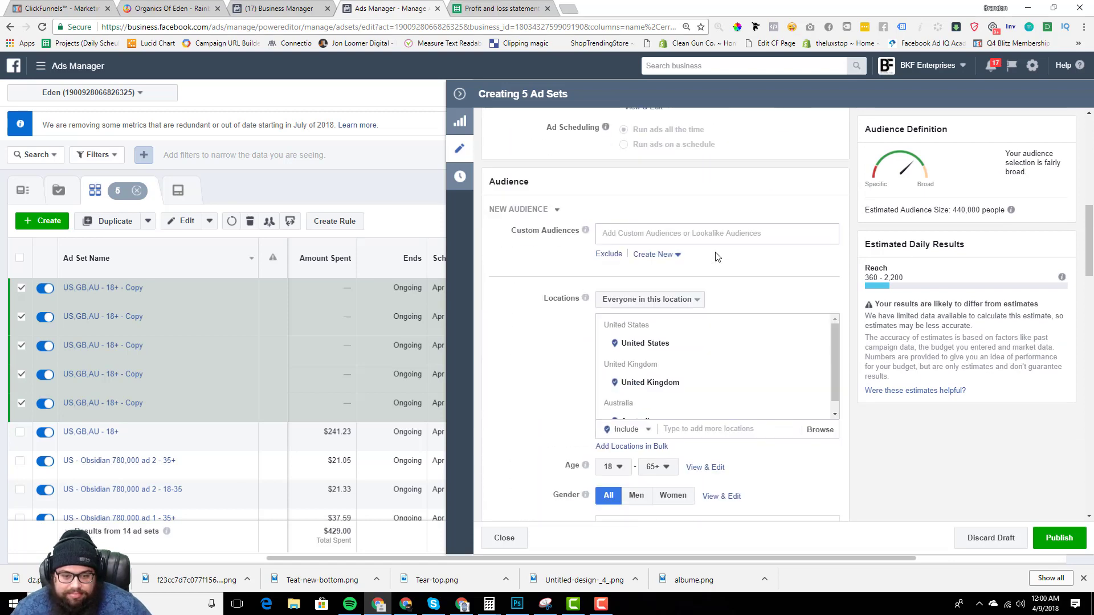
scroll(717, 256, down, 3)
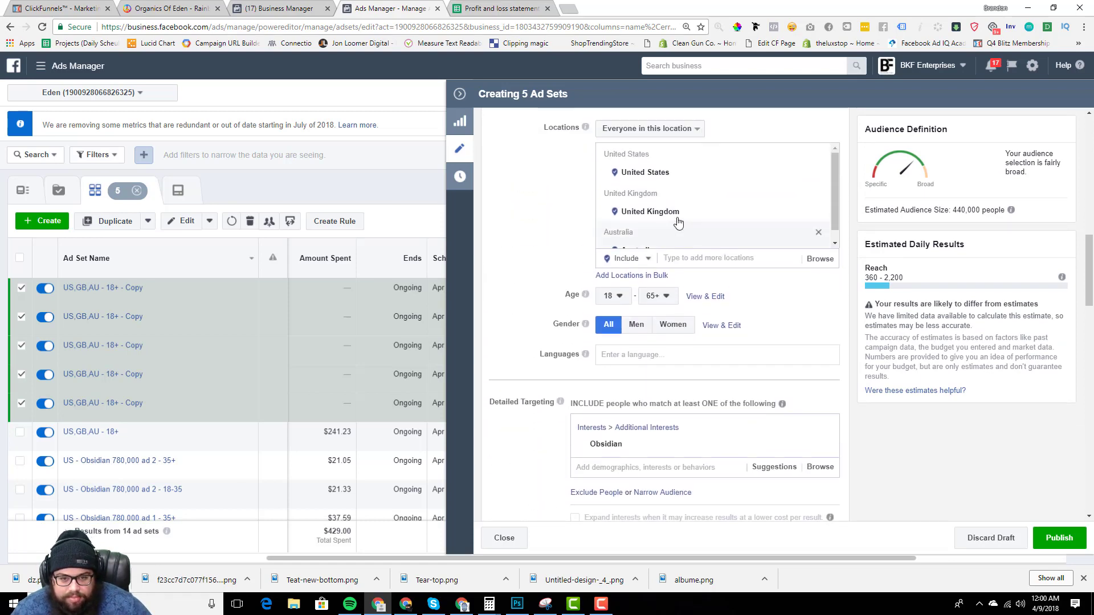
scroll(678, 222, up, 2)
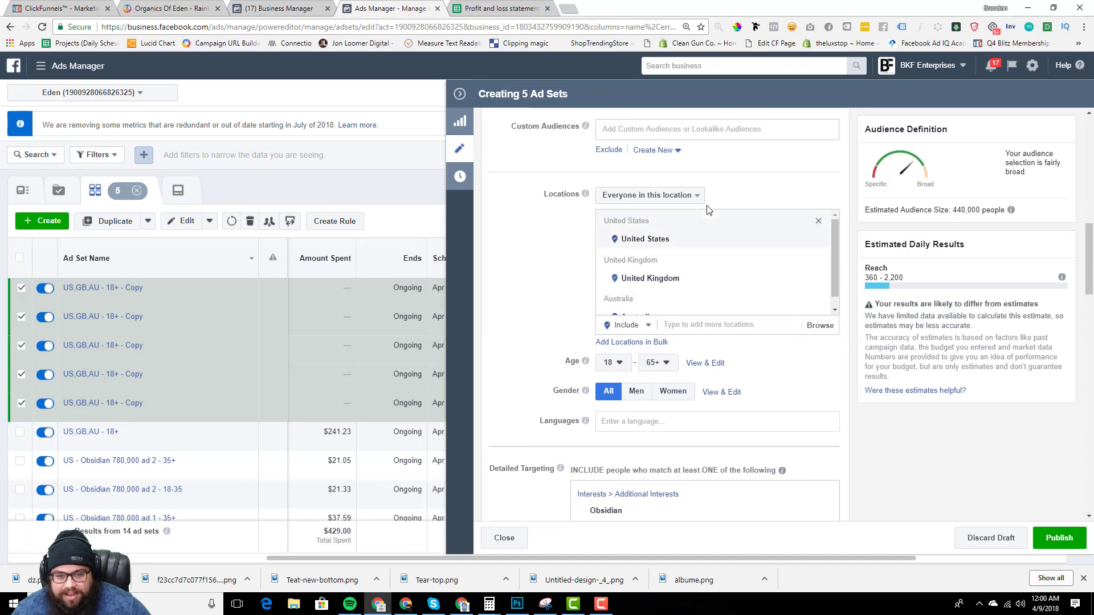
scroll(547, 302, up, 3)
scroll(552, 301, down, 4)
scroll(552, 301, up, 2)
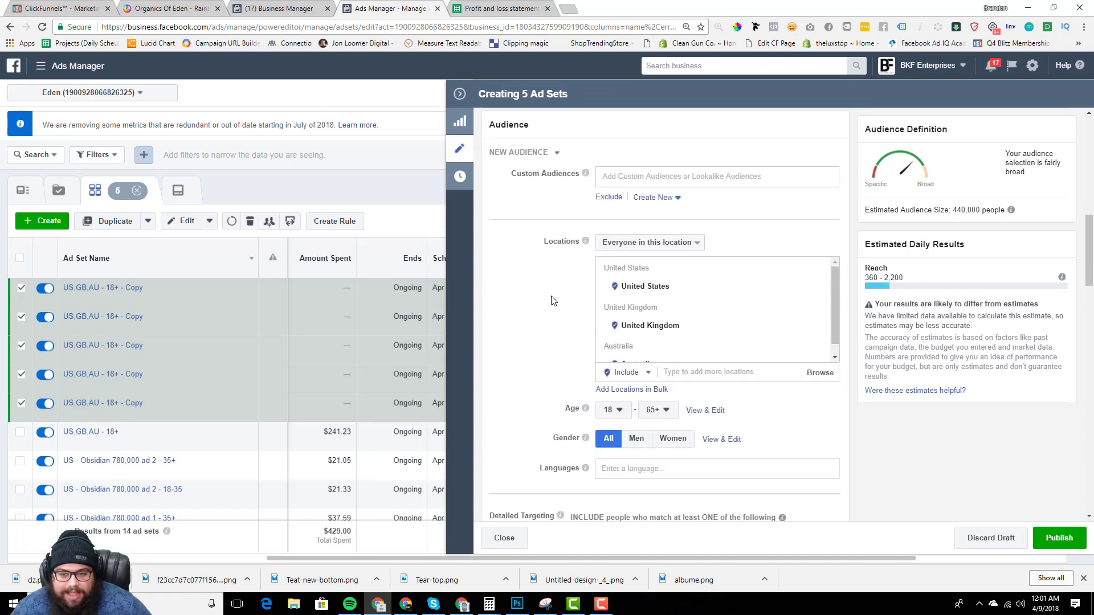
Exclude the 365 Page Engagers, 95% VV and Obsidian Necklace VC custom audiences from the five copied ad sets.
scroll(594, 266, down, 4)
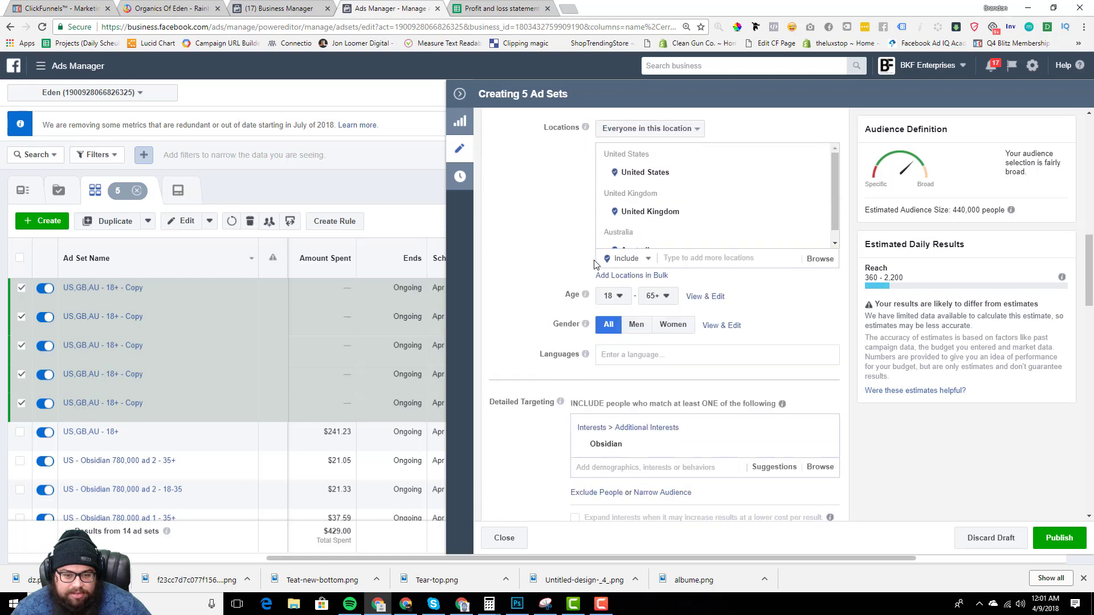
scroll(593, 270, up, 4)
click(608, 197)
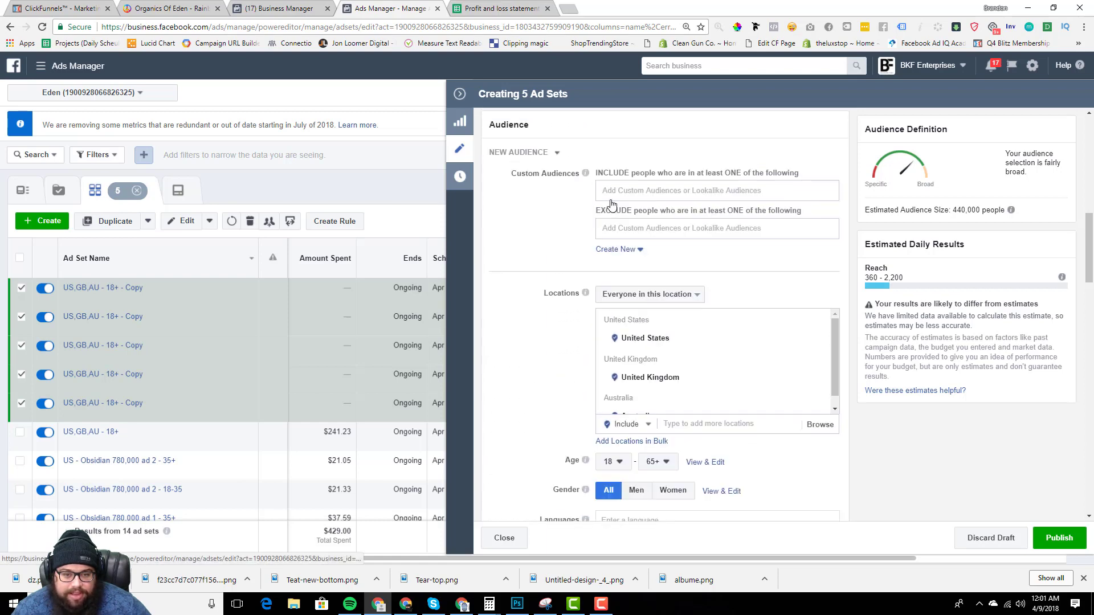
click(620, 232)
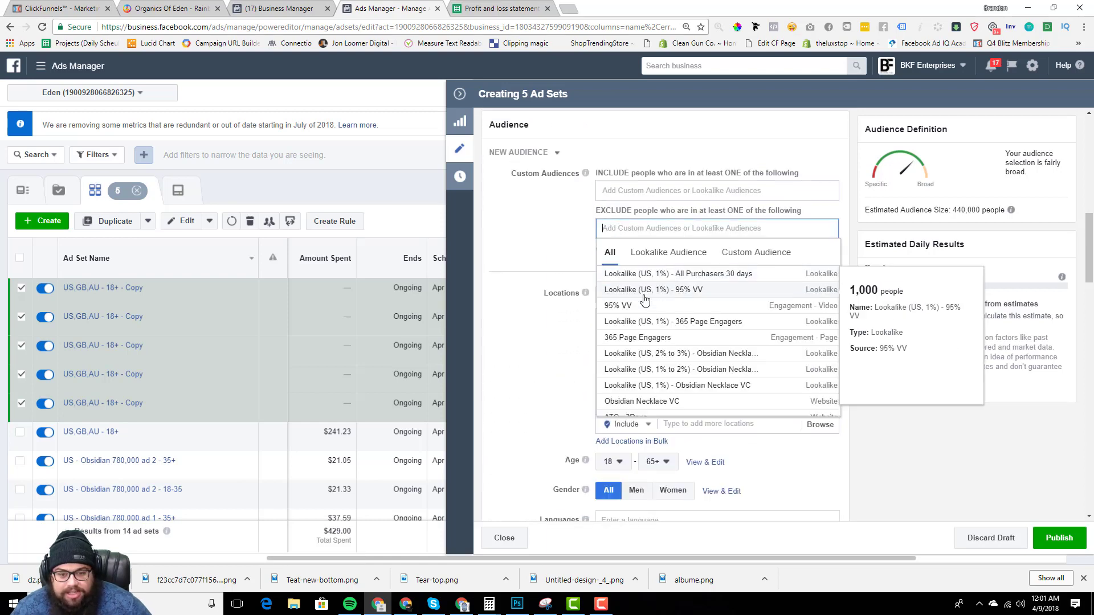
click(650, 338)
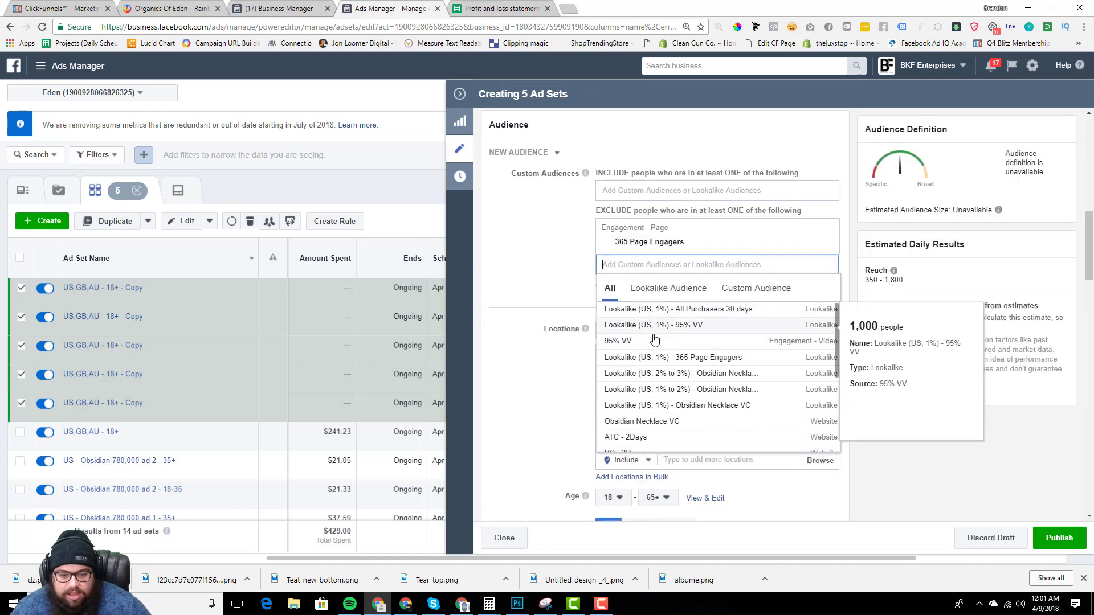
click(654, 340)
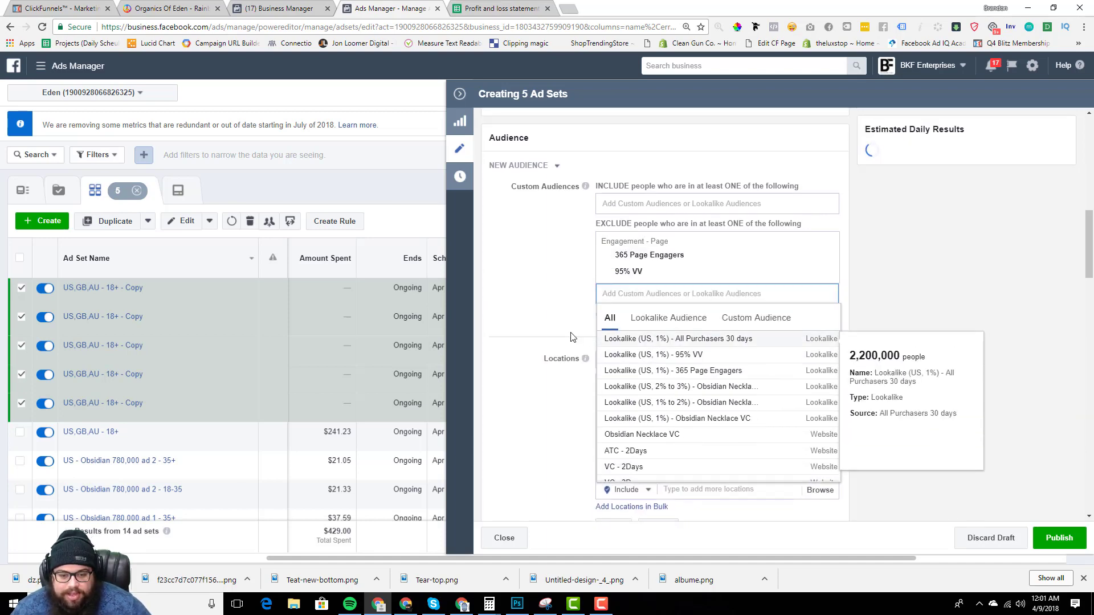
click(683, 422)
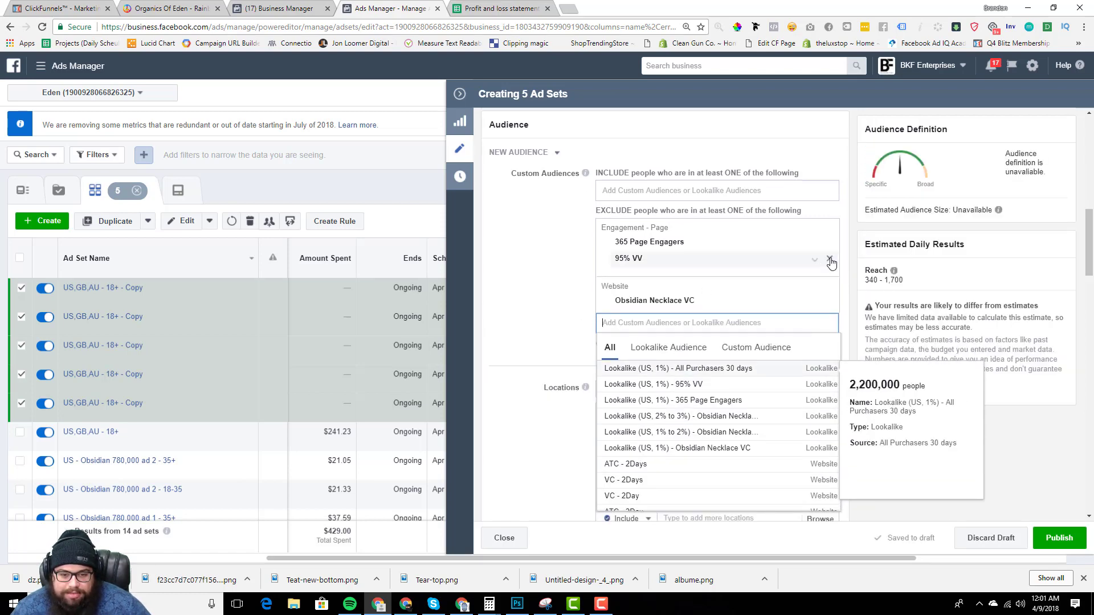
click(548, 269)
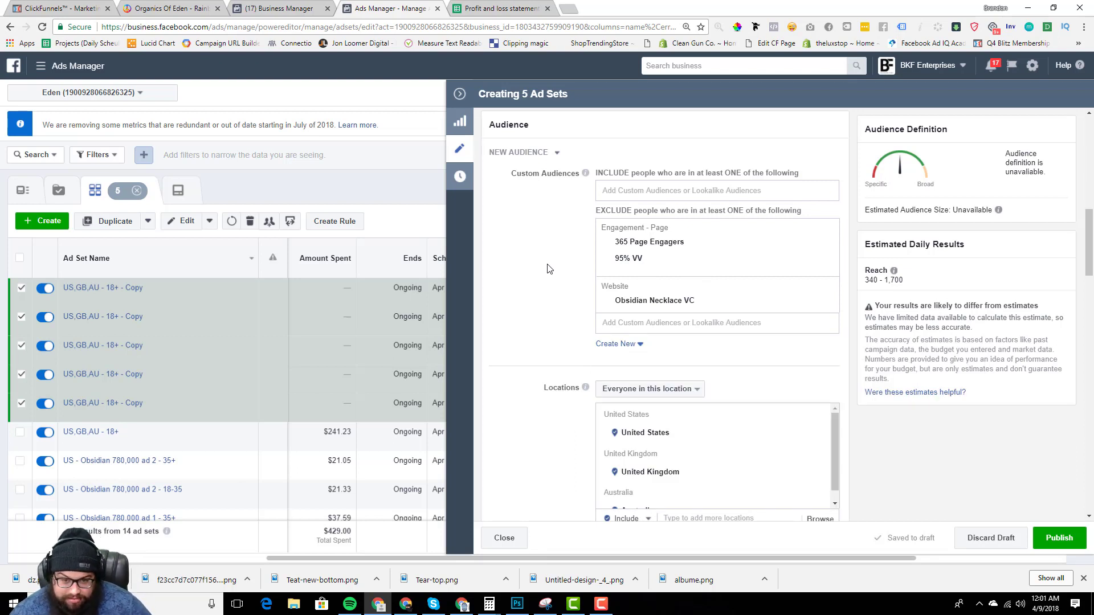
Include the Lookalike (US, 1%) - All Purchasers 30 days audience in the targeting of the five copied ad sets.
click(621, 192)
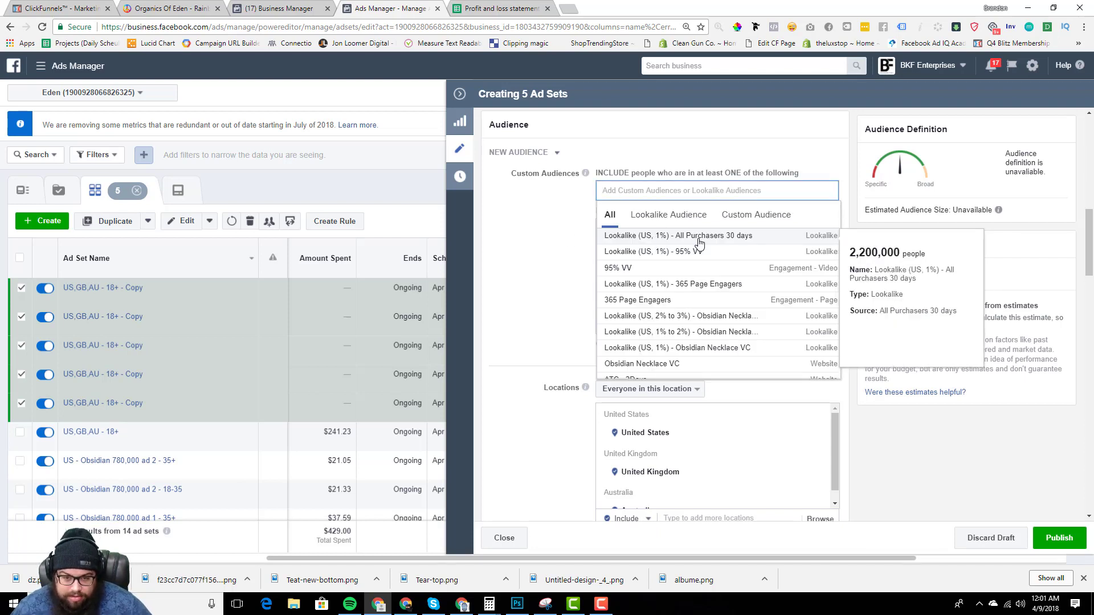
click(706, 240)
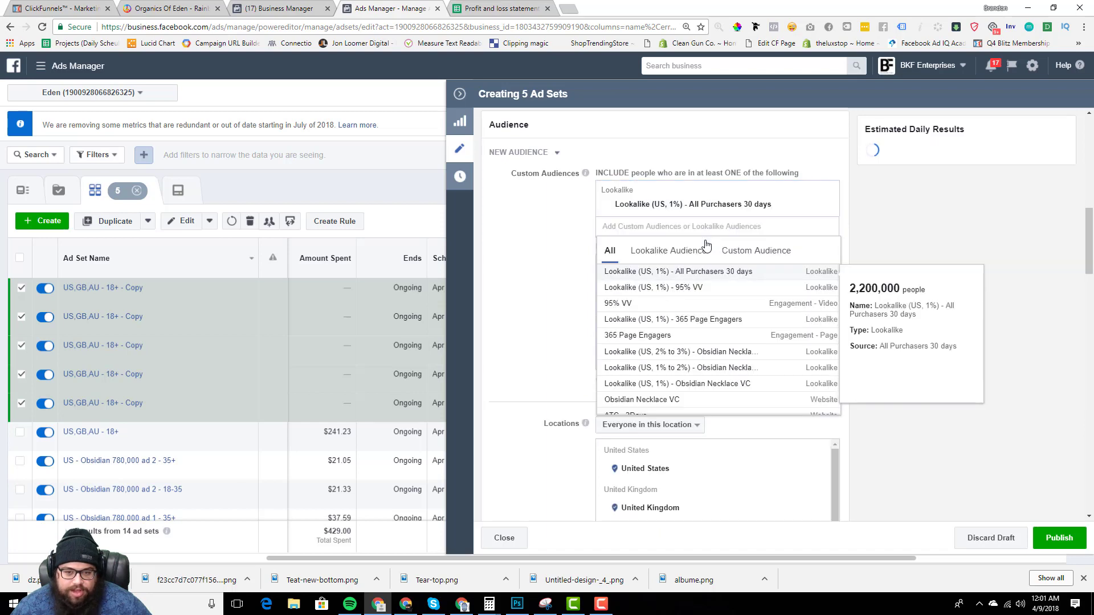
click(526, 226)
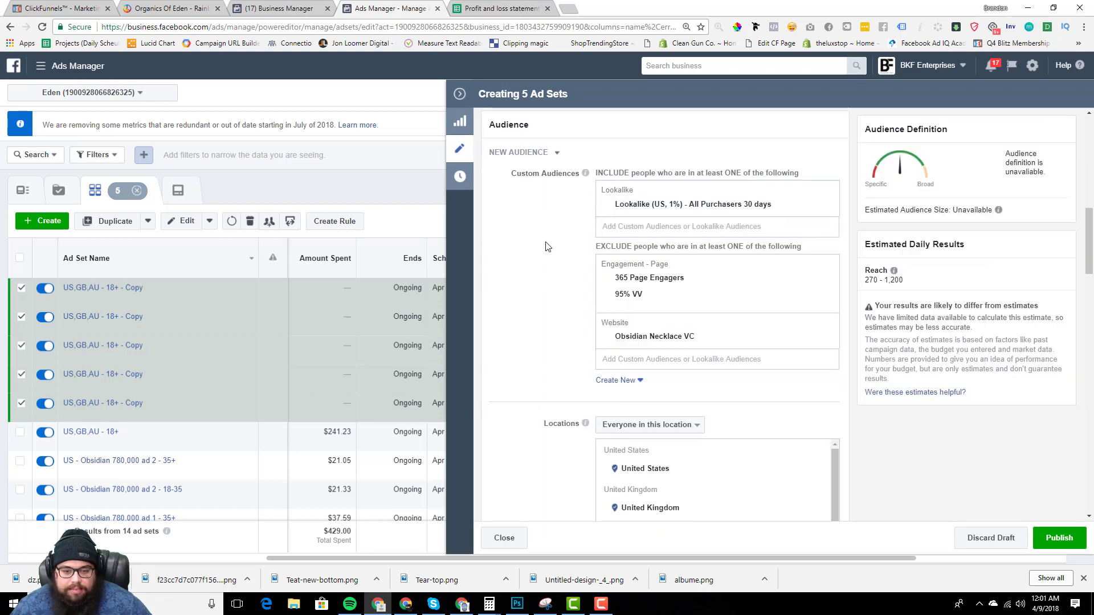
Remove the Obsidian interest from the detailed targeting of the five copied ad sets.
scroll(556, 274, down, 4)
scroll(557, 275, down, 5)
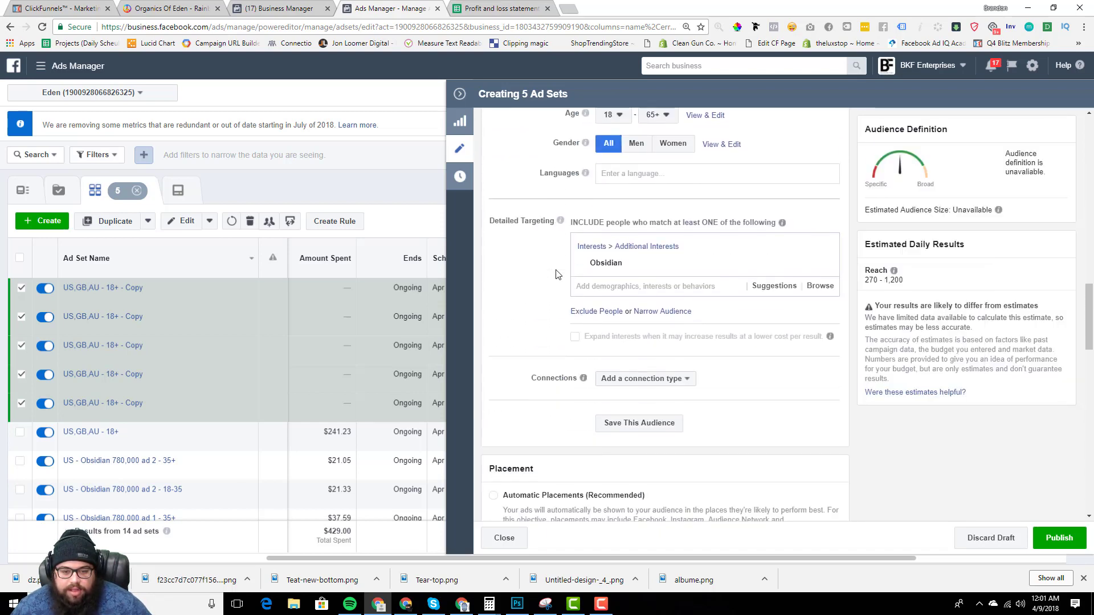
click(825, 215)
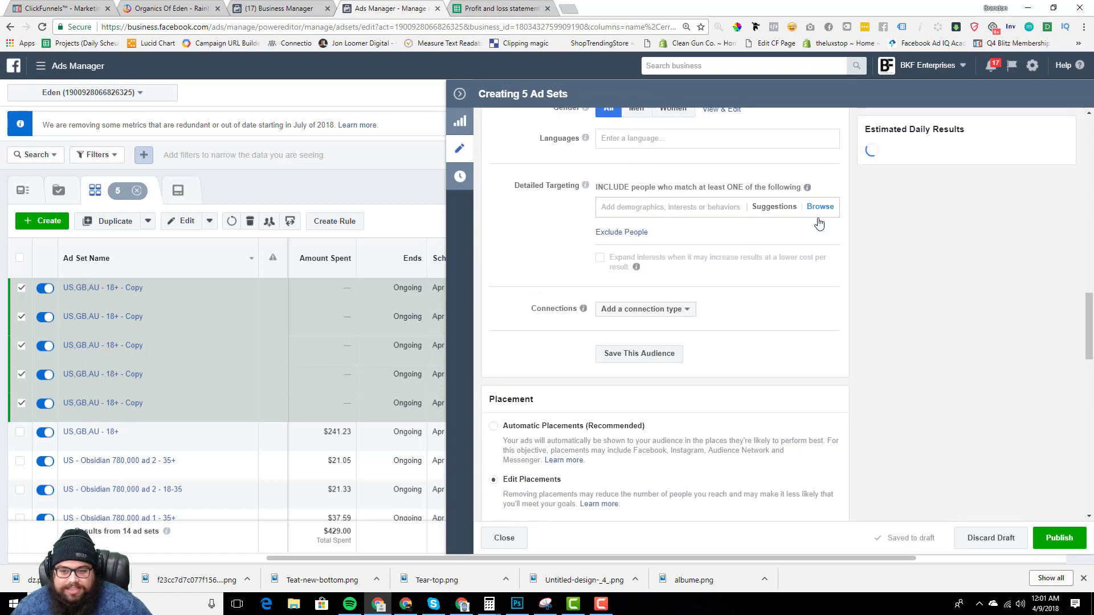
Collapse the ad set editor and break down the ad set results by gender.
scroll(736, 256, up, 2)
scroll(723, 270, up, 3)
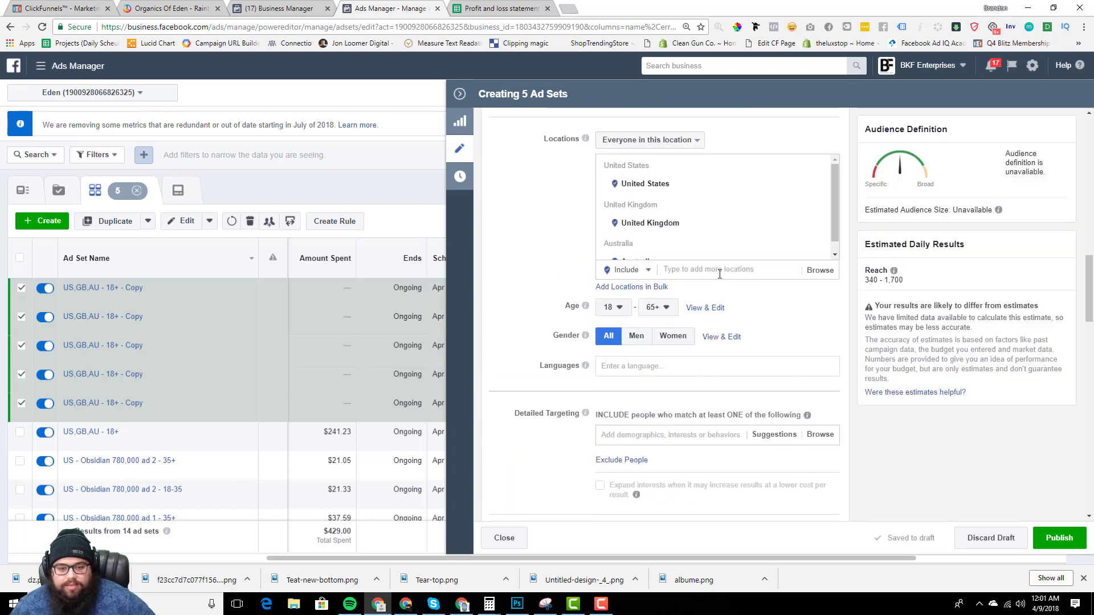
scroll(566, 353, down, 1)
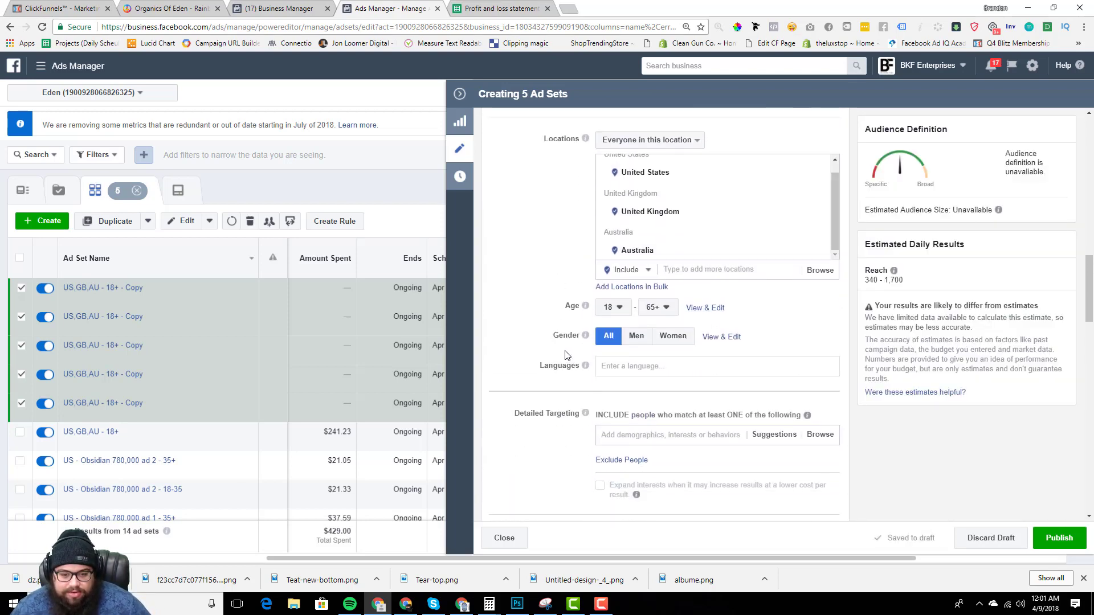
scroll(566, 353, up, 5)
scroll(565, 348, up, 7)
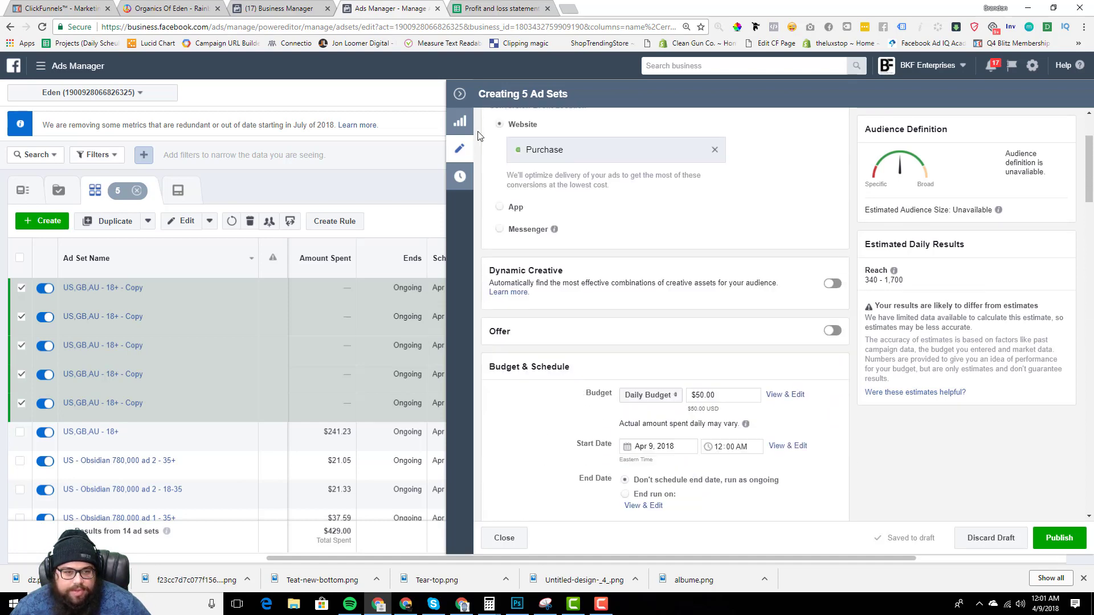
click(459, 94)
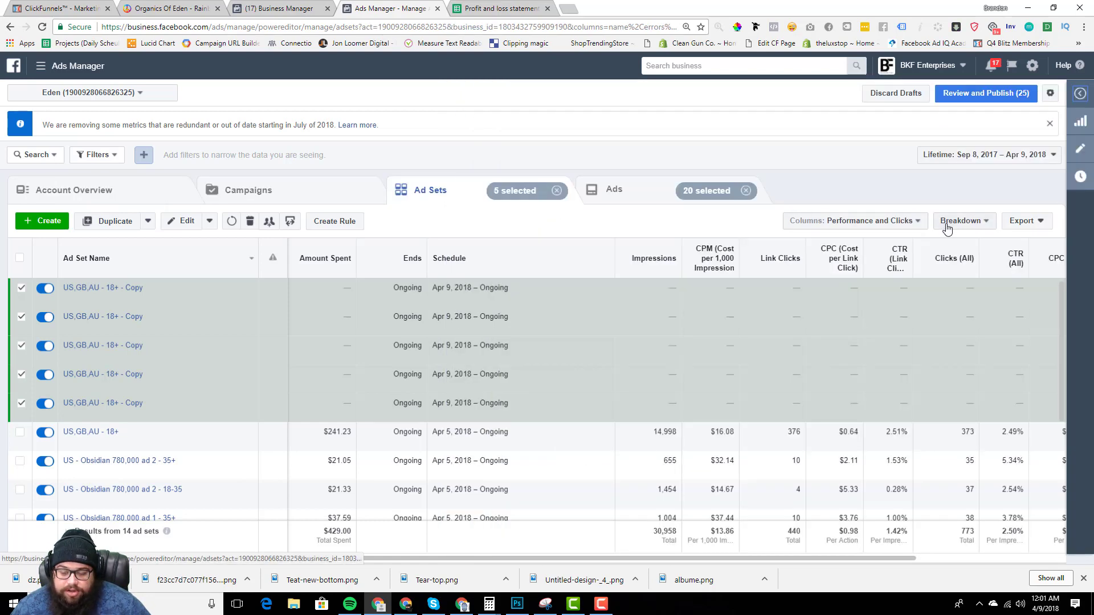
click(969, 223)
click(915, 337)
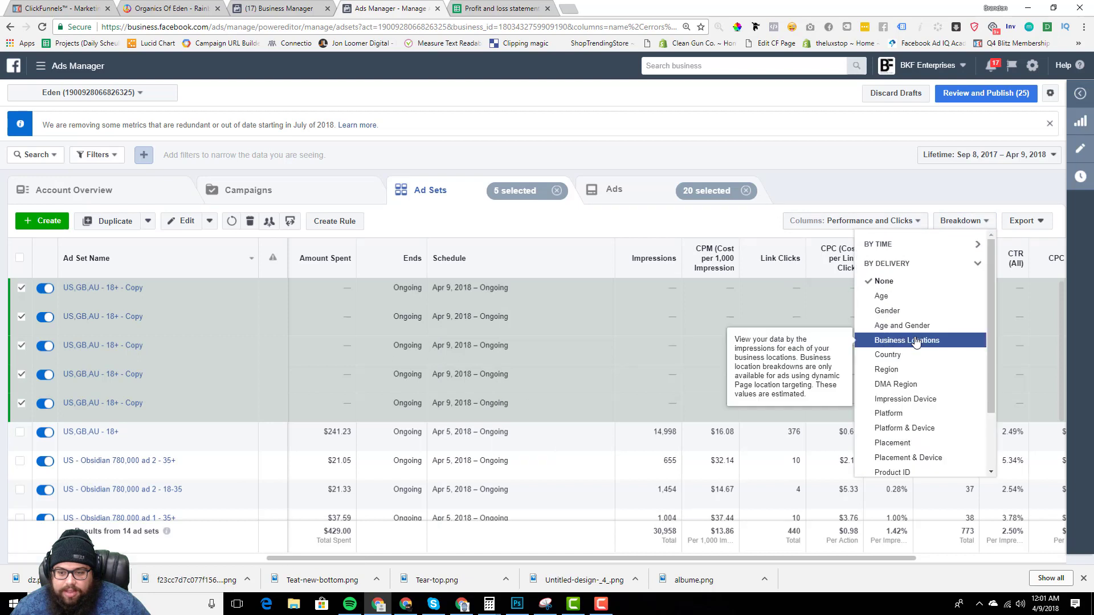
click(913, 315)
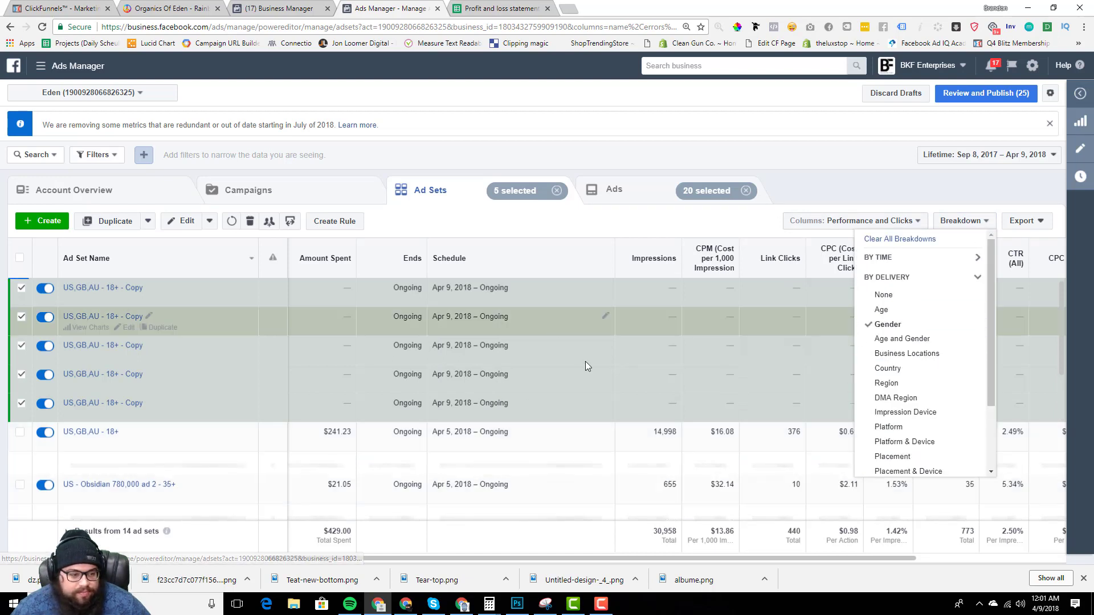
Compare the male and female purchases, reach and cost per result of the original US,GB,AU - 18+ ad set.
scroll(586, 361, down, 1)
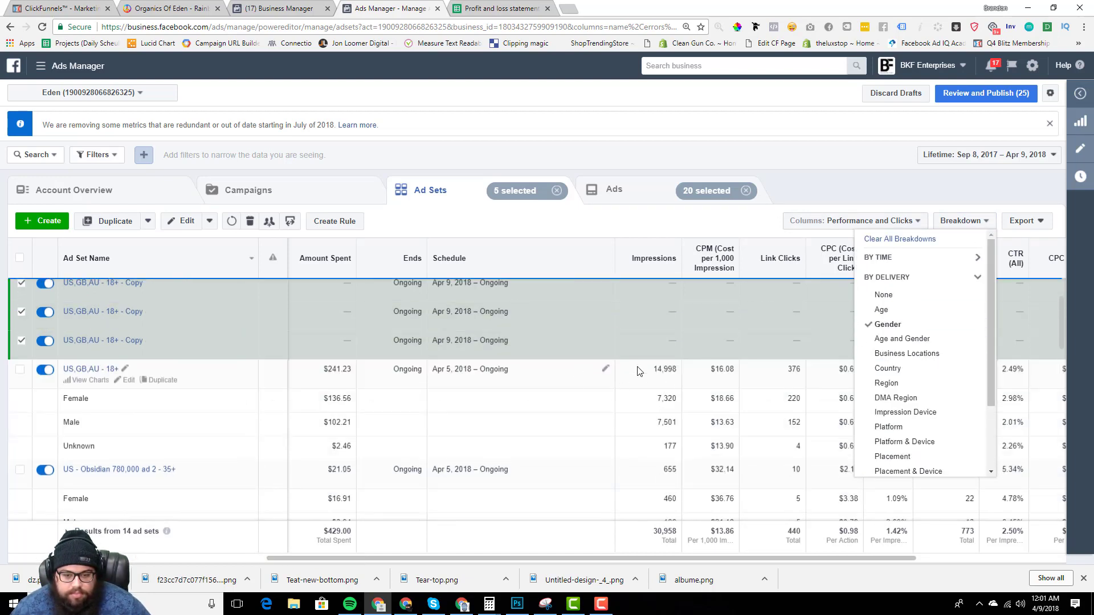
click(642, 383)
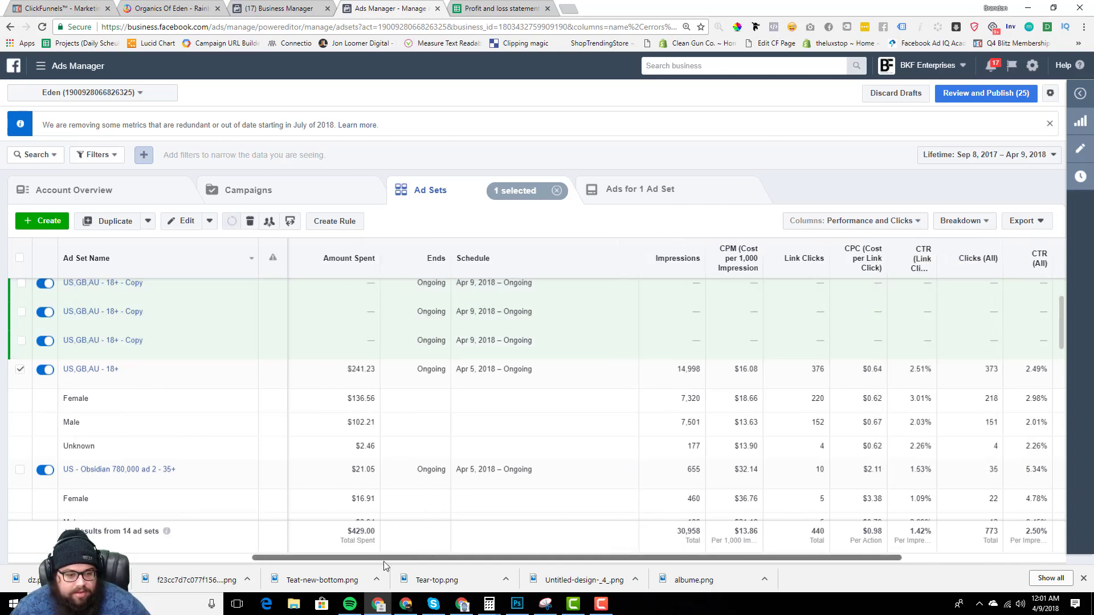
drag(384, 558, 121, 556)
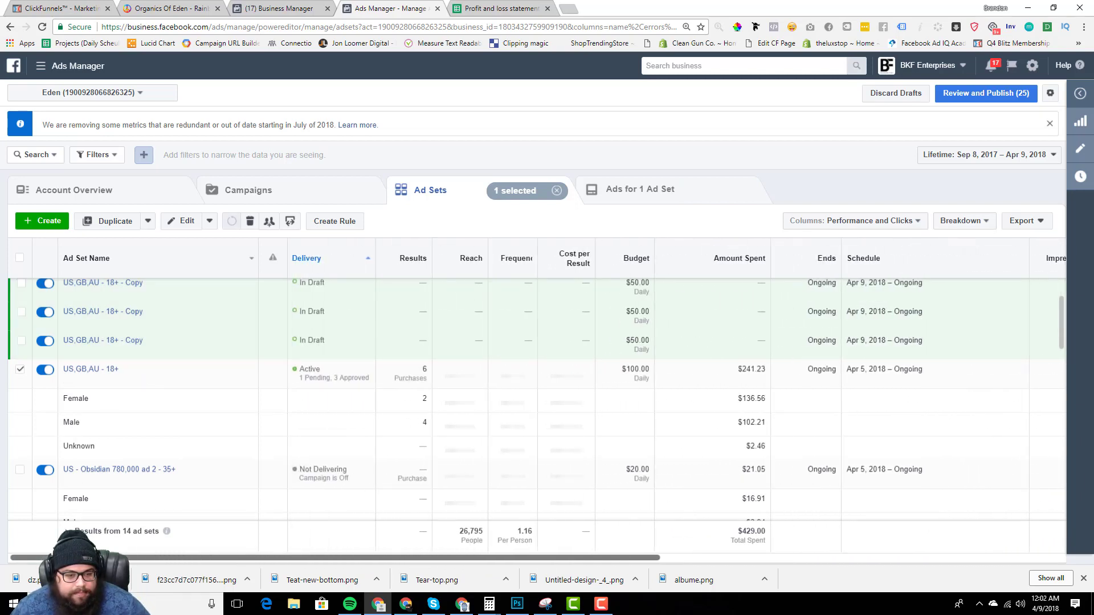
drag(409, 426, 587, 426)
click(587, 426)
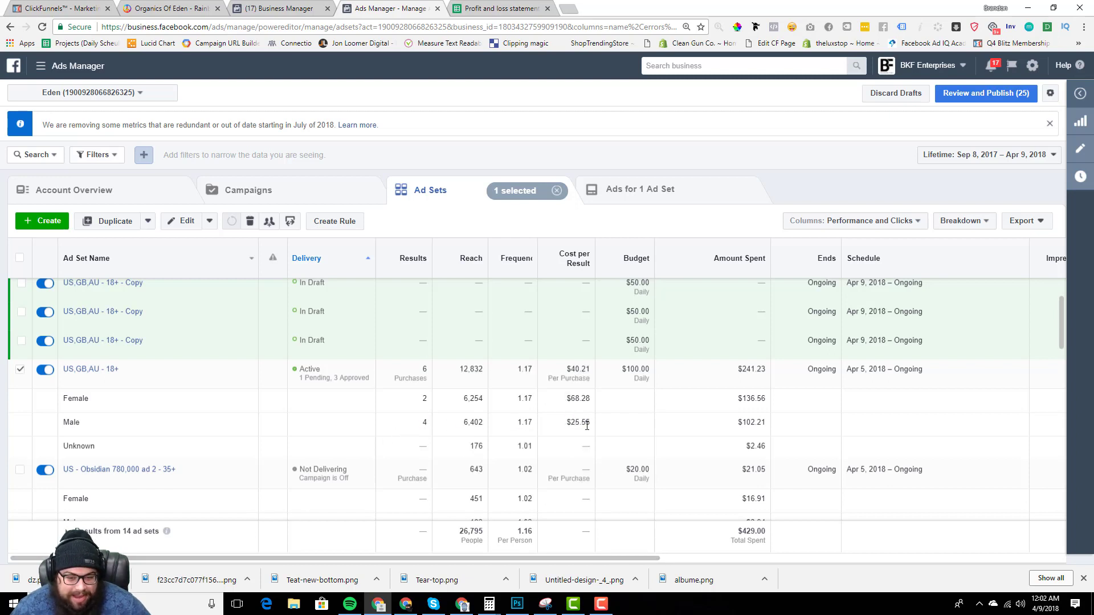
drag(418, 426, 593, 436)
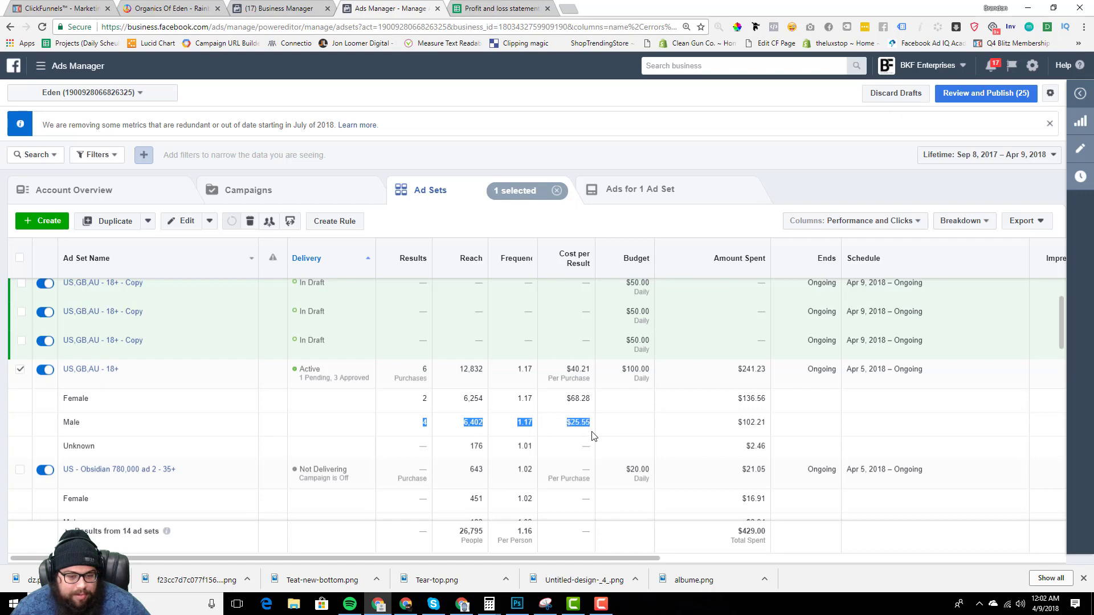
Examine results and cost per result by gender for the US Obsidian 780,000 and Lookalike flex ad sets.
scroll(492, 440, down, 2)
scroll(490, 441, down, 2)
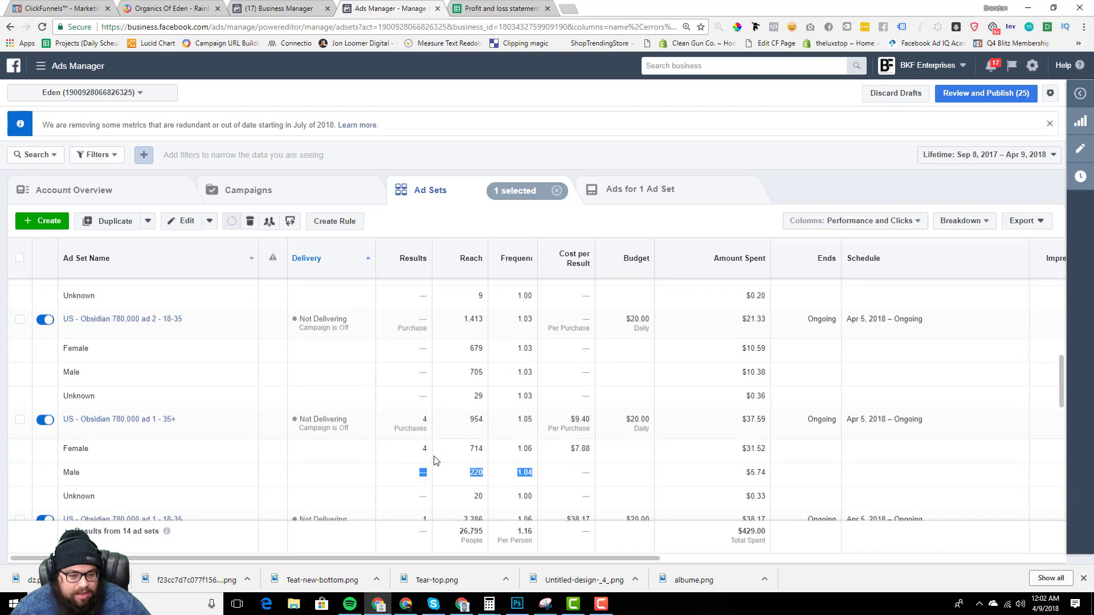
scroll(434, 461, down, 2)
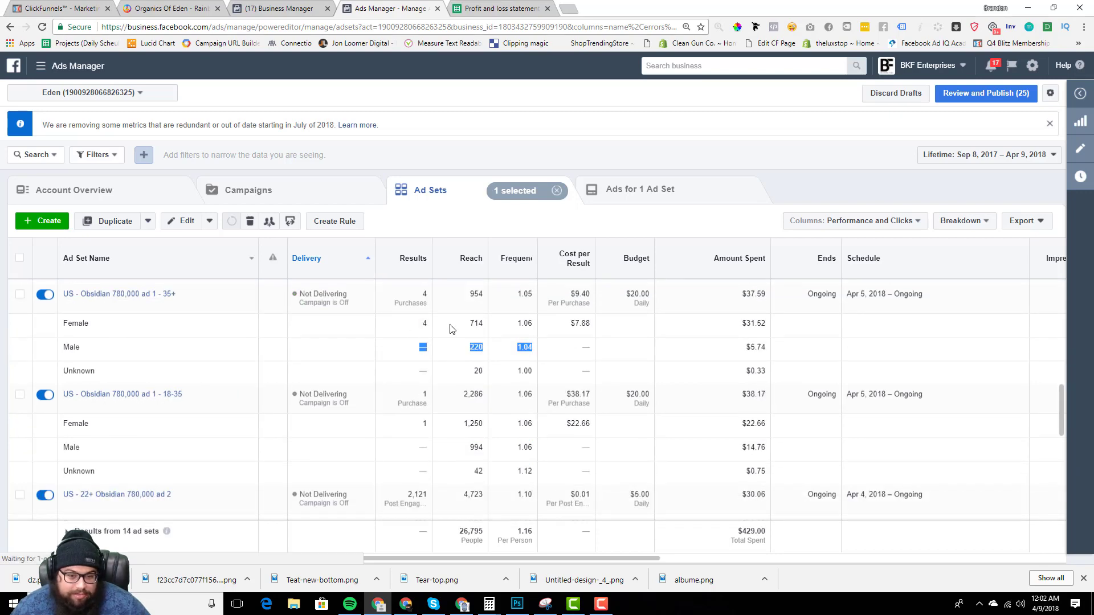
drag(419, 324, 586, 337)
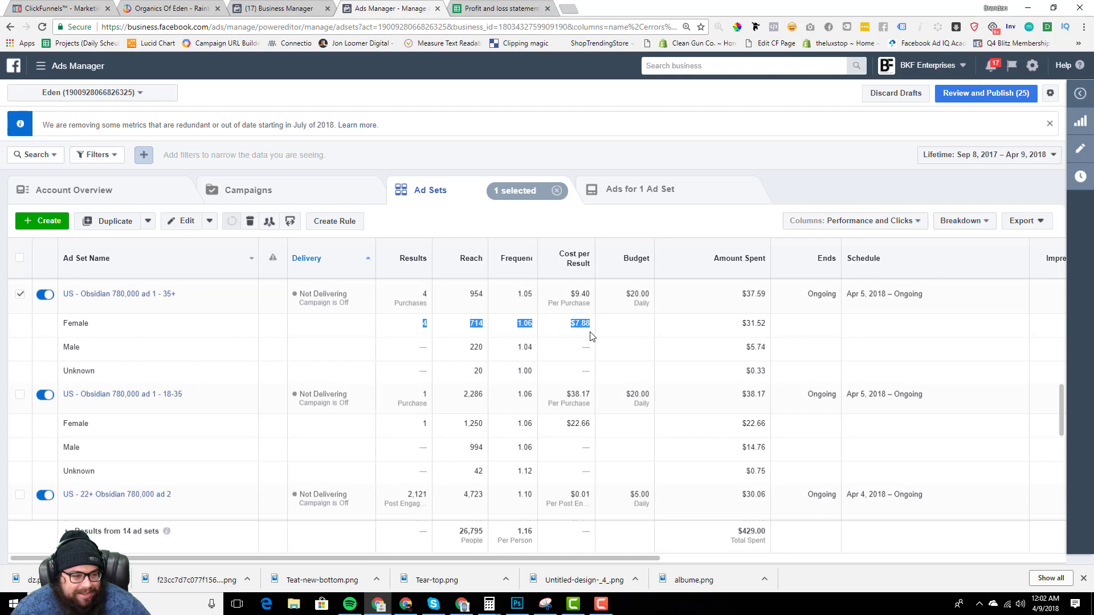
scroll(542, 391, down, 3)
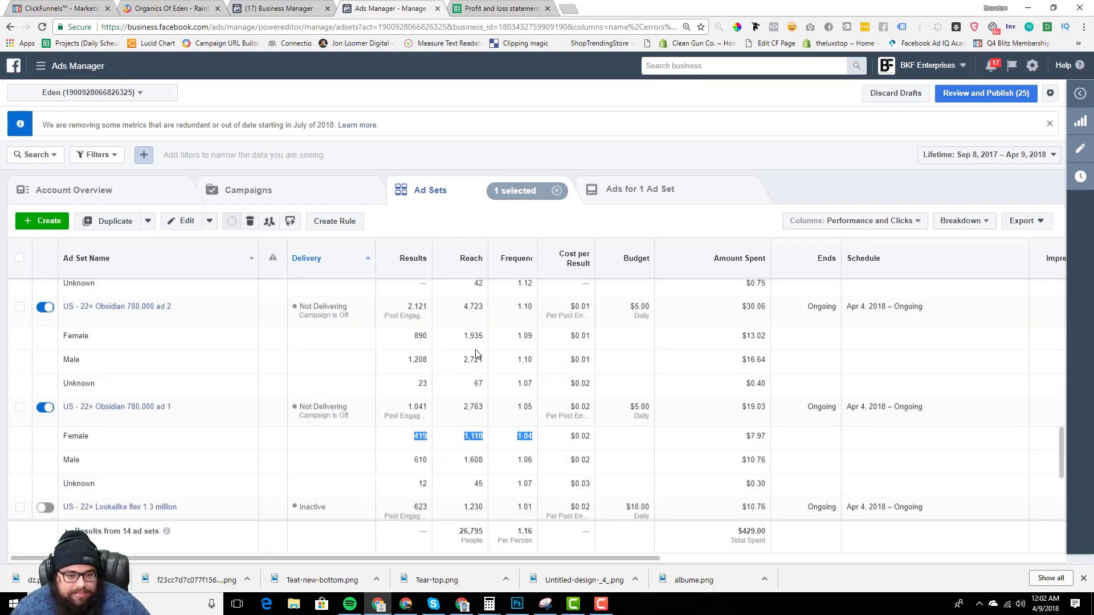
scroll(494, 455, down, 3)
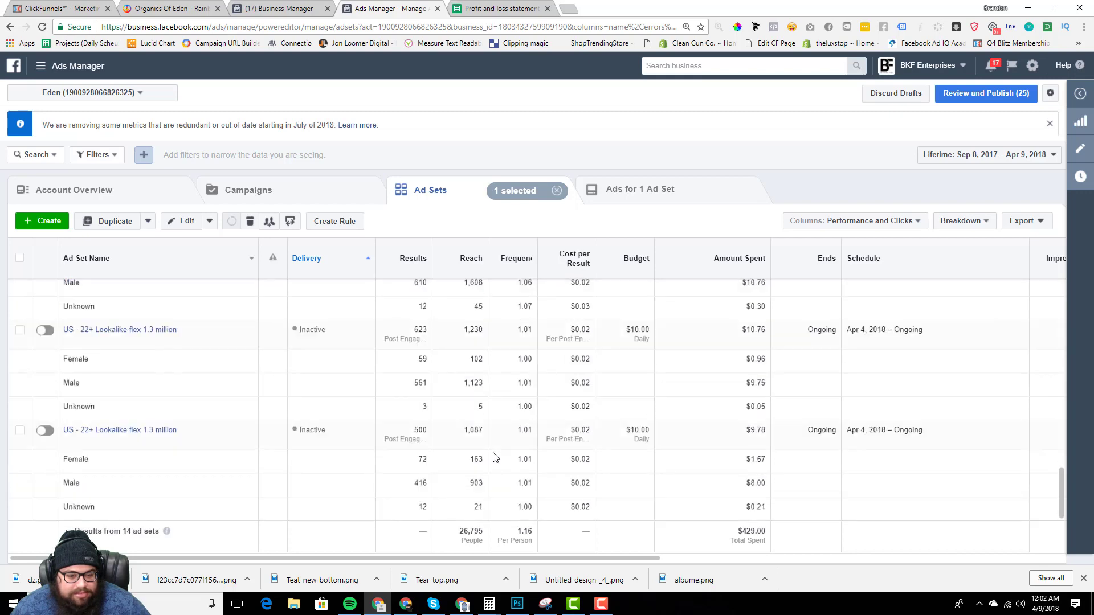
scroll(494, 458, up, 3)
scroll(494, 457, up, 3)
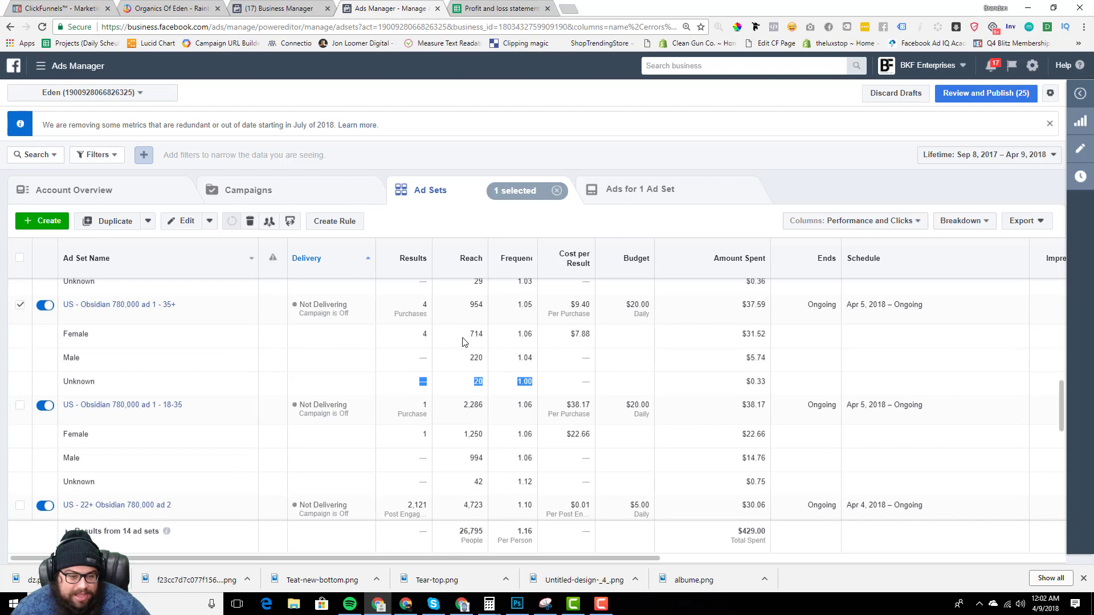
click(425, 334)
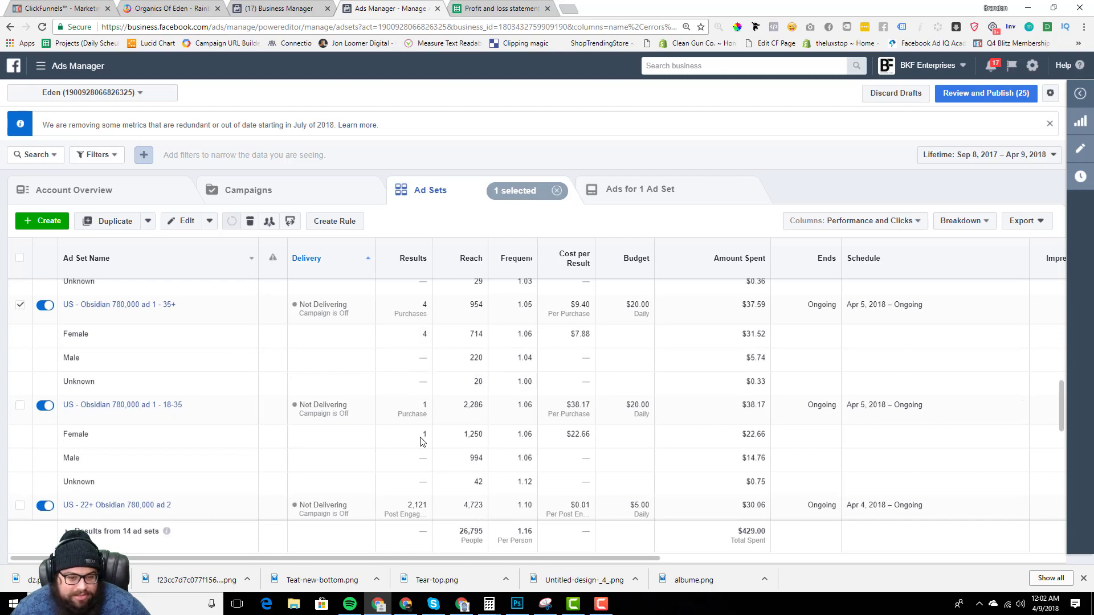
drag(420, 440, 592, 442)
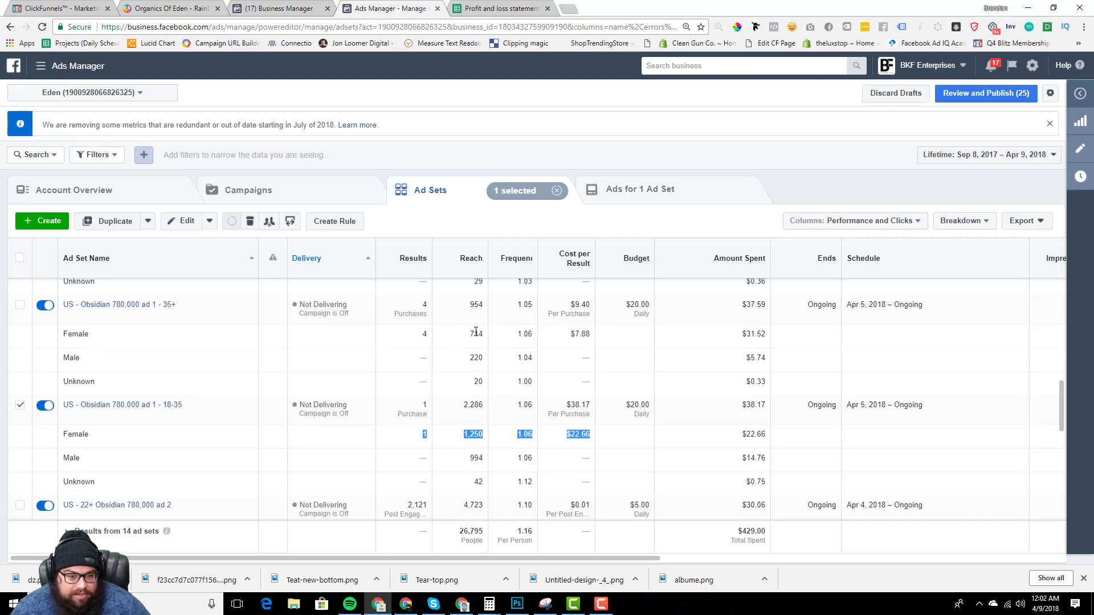
Recheck the male purchases and cost per result of the original US,GB,AU - 18+ ad set against the other ad sets.
scroll(424, 332, up, 2)
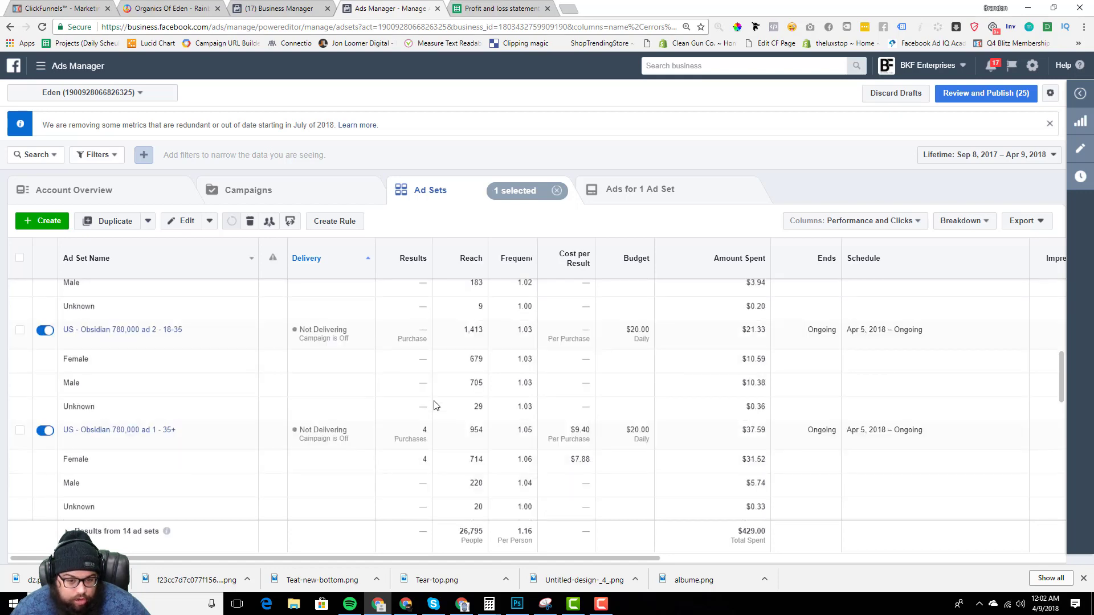
scroll(434, 409, up, 1)
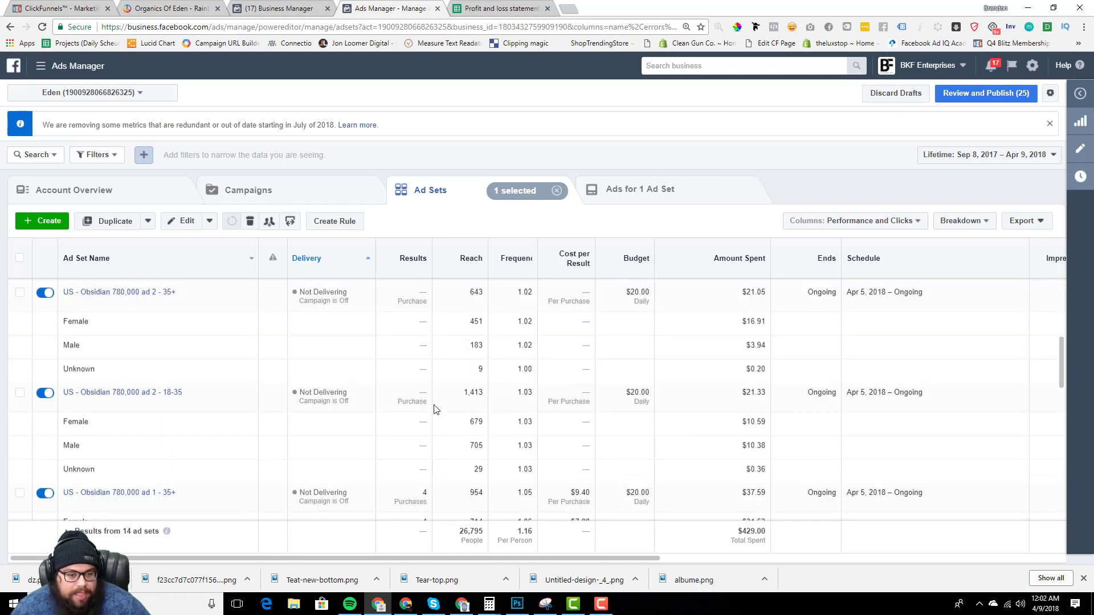
scroll(434, 409, up, 2)
drag(412, 373, 607, 380)
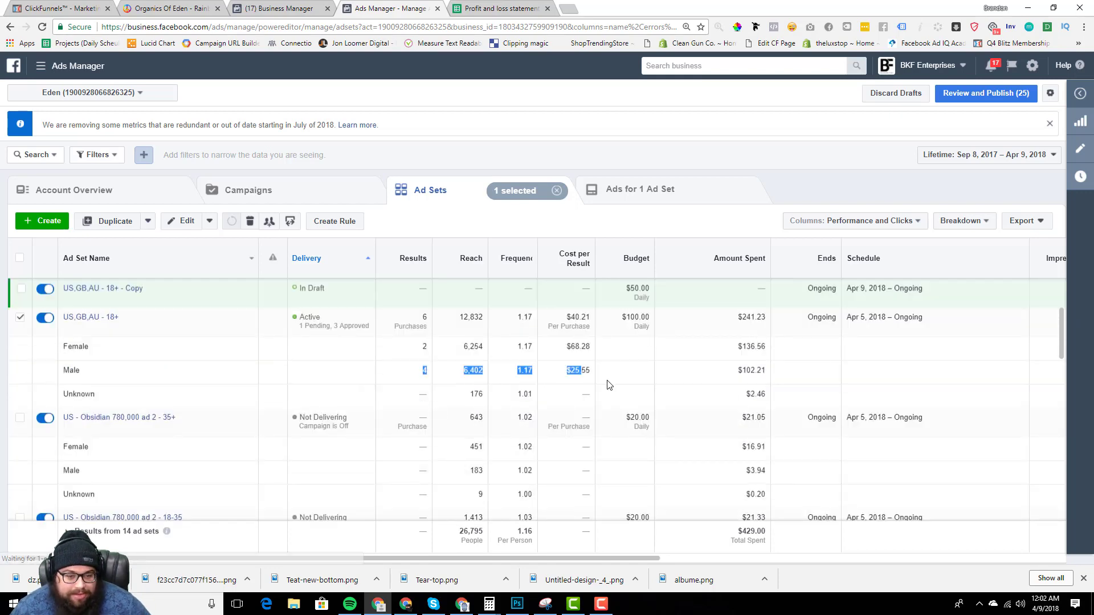
click(623, 380)
drag(415, 374, 604, 381)
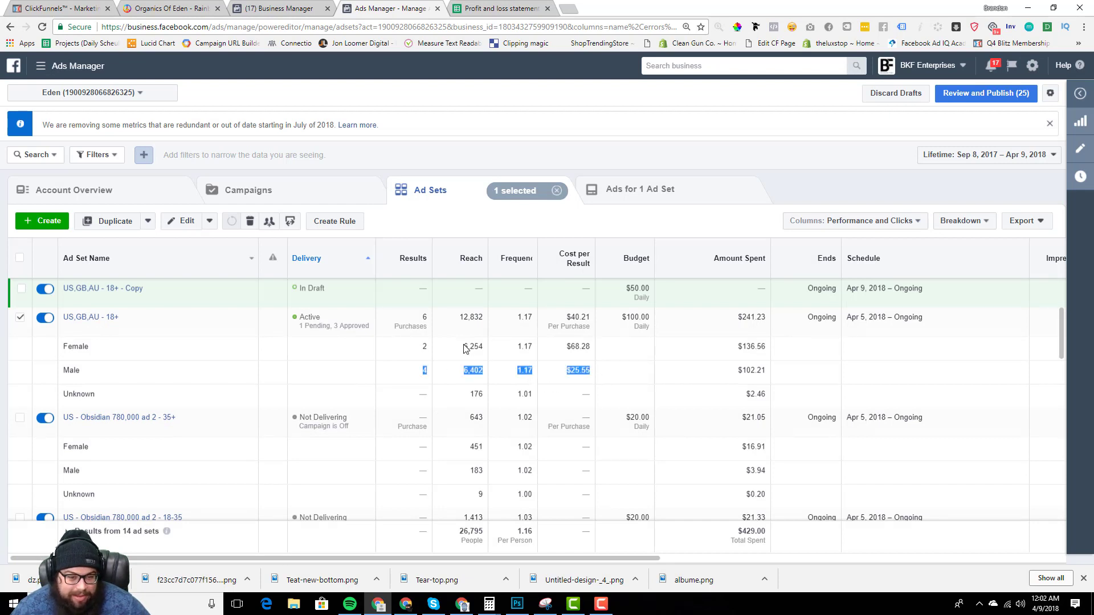
Check the female reach and cost per result of the original US,GB,AU - 18+ ad set.
drag(465, 349, 595, 353)
click(610, 376)
click(568, 377)
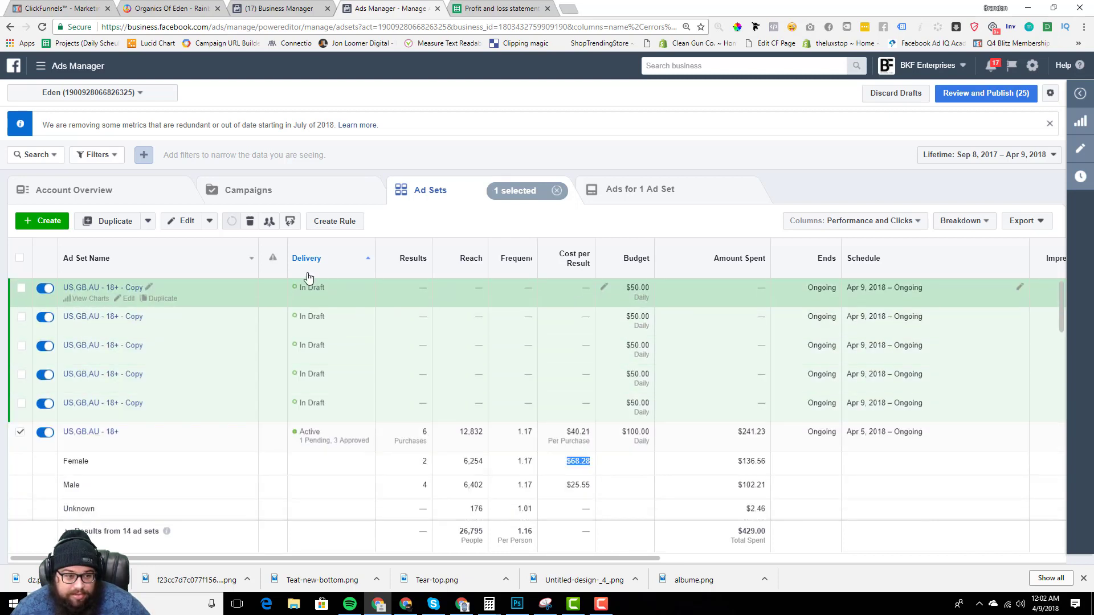
Restrict the original US,GB,AU - 18+ ad set's audience to men and collapse the editor.
click(182, 221)
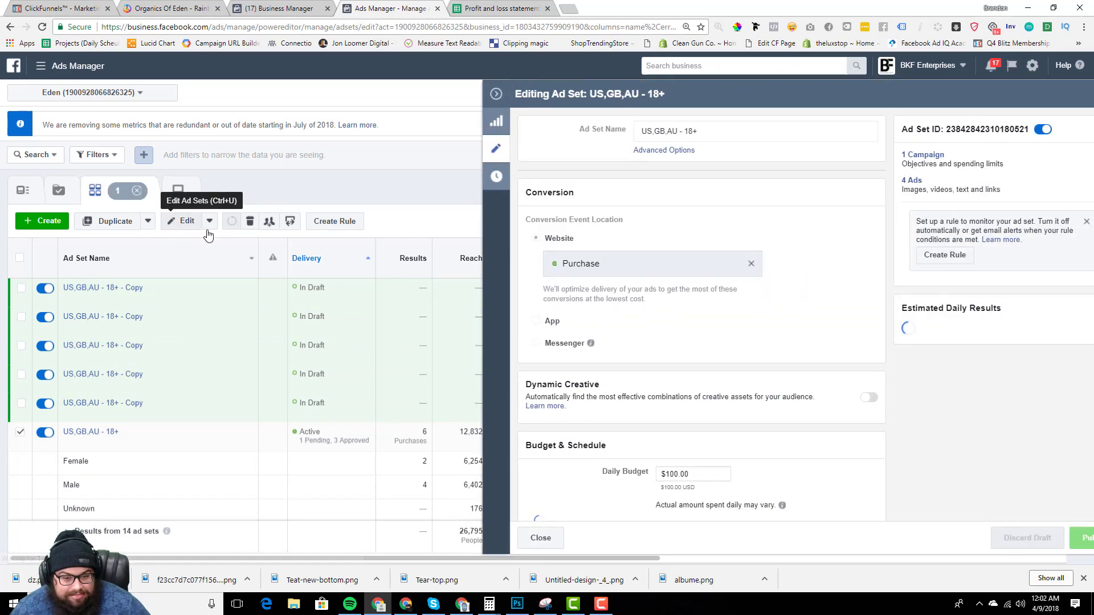
scroll(713, 388, down, 3)
scroll(709, 389, down, 8)
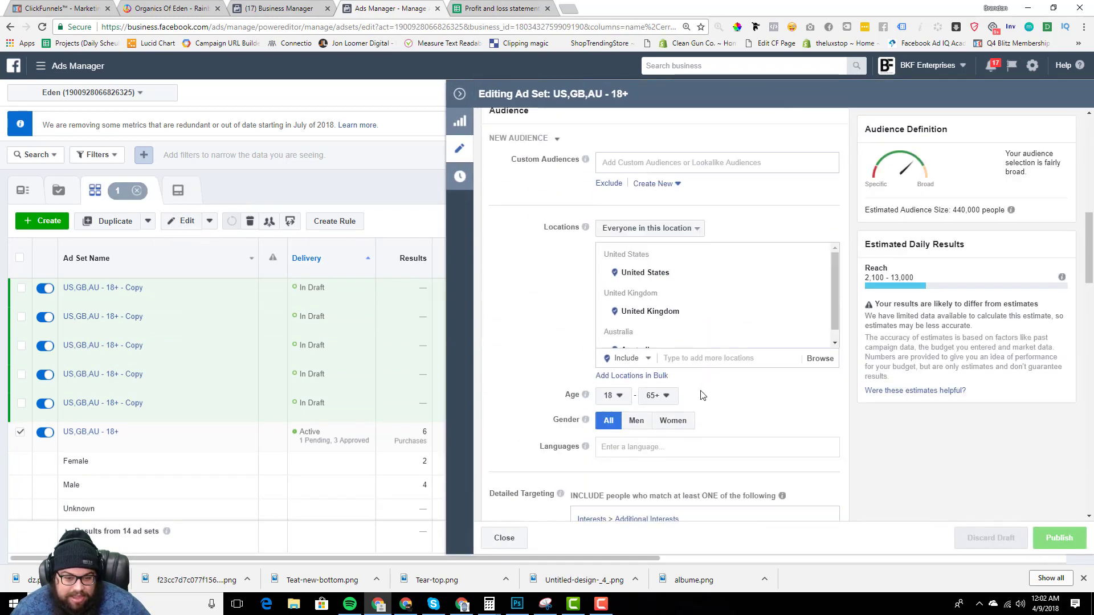
click(634, 352)
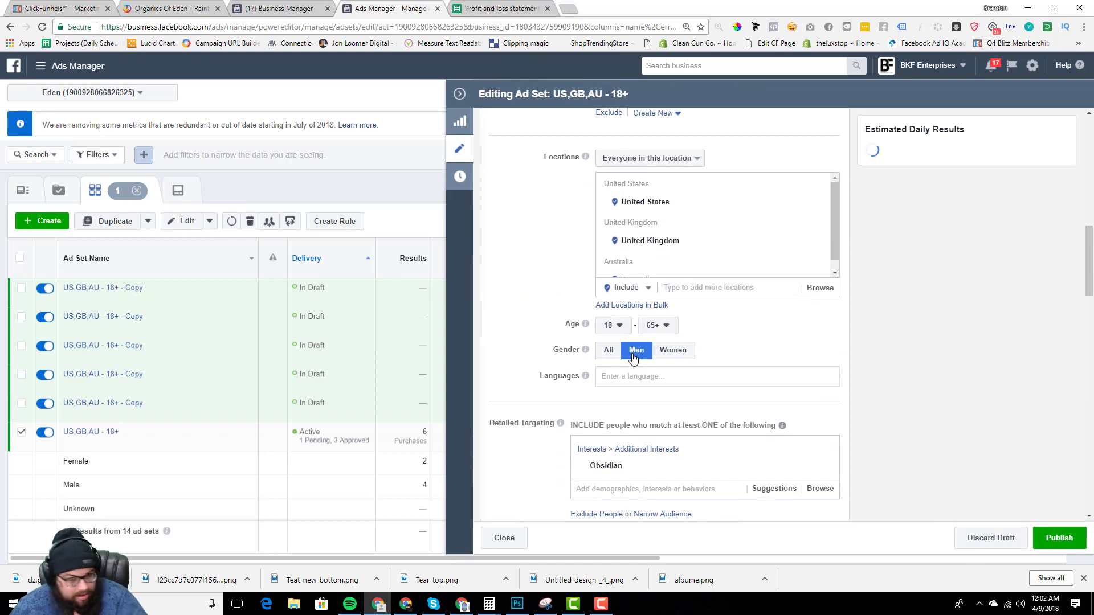
click(459, 93)
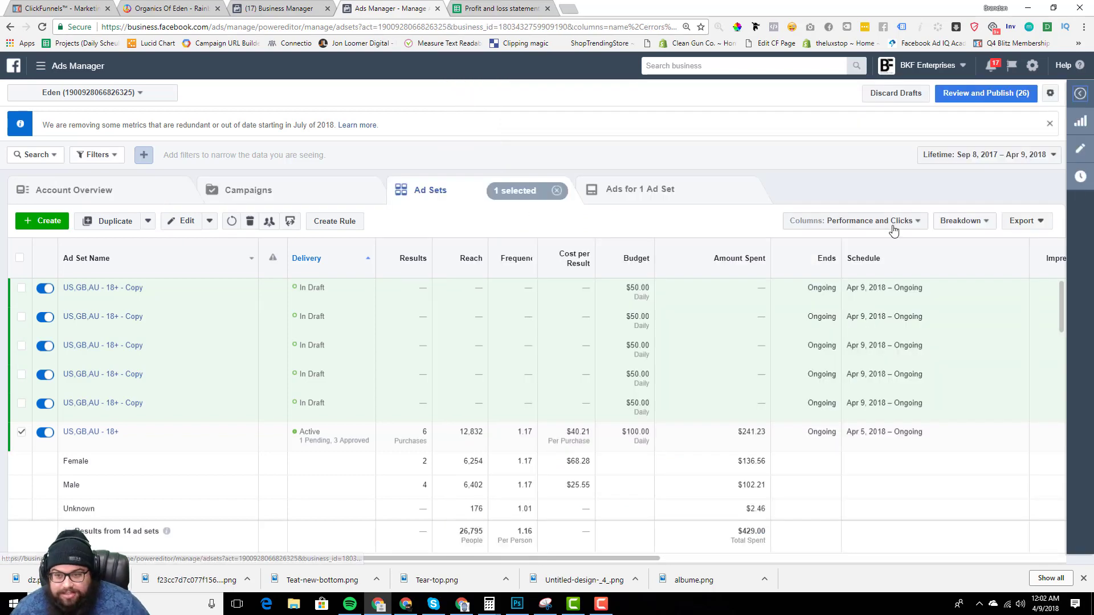
Break down the ad set results by country and compare the original ad set's purchases and cost per result.
click(947, 227)
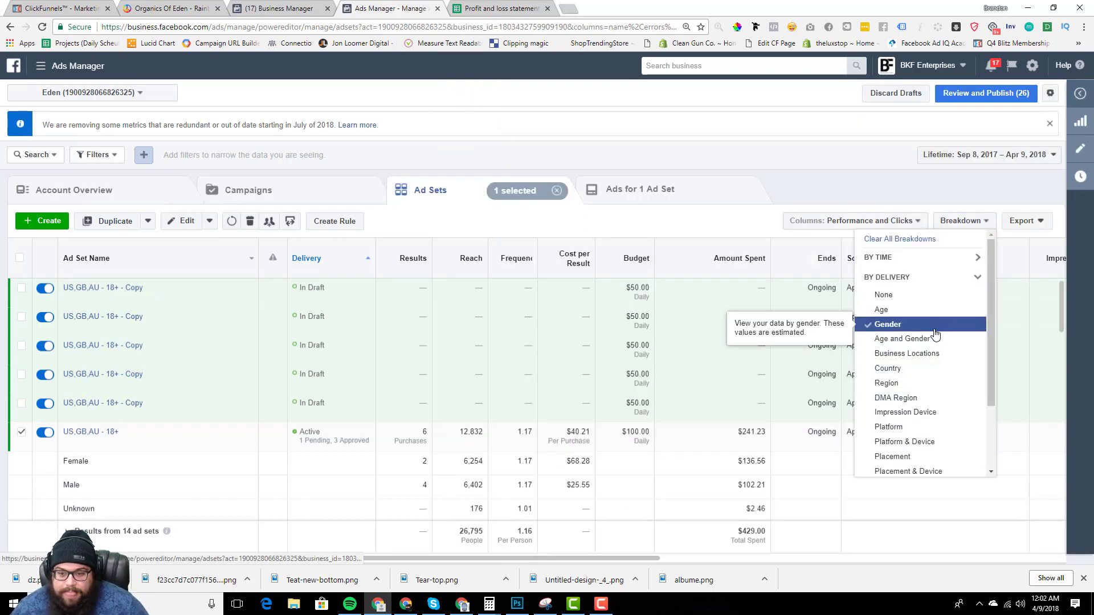
click(912, 369)
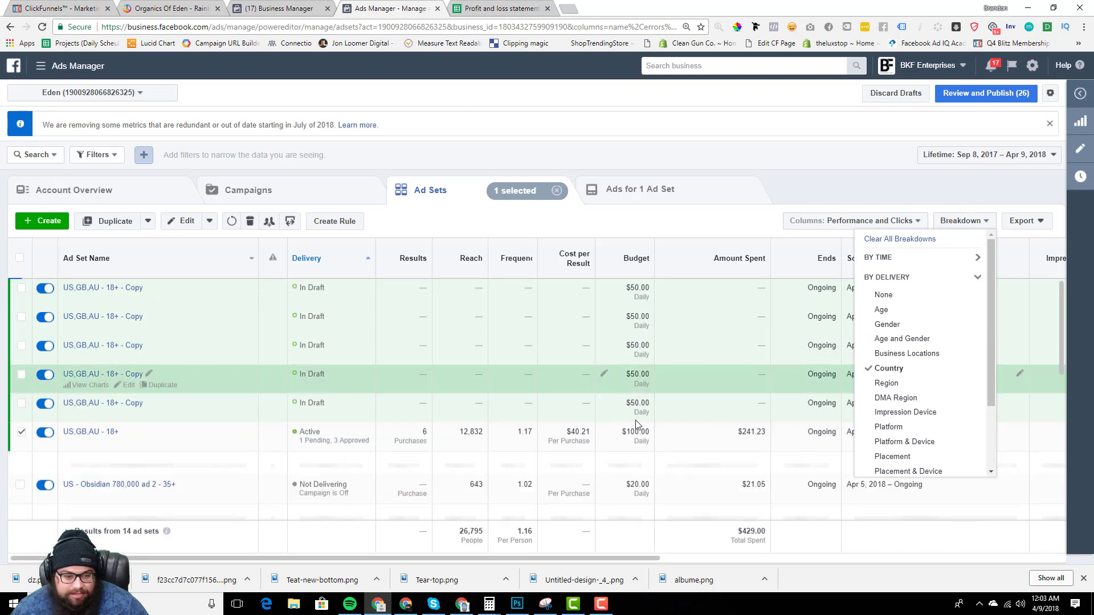
scroll(592, 422, down, 1)
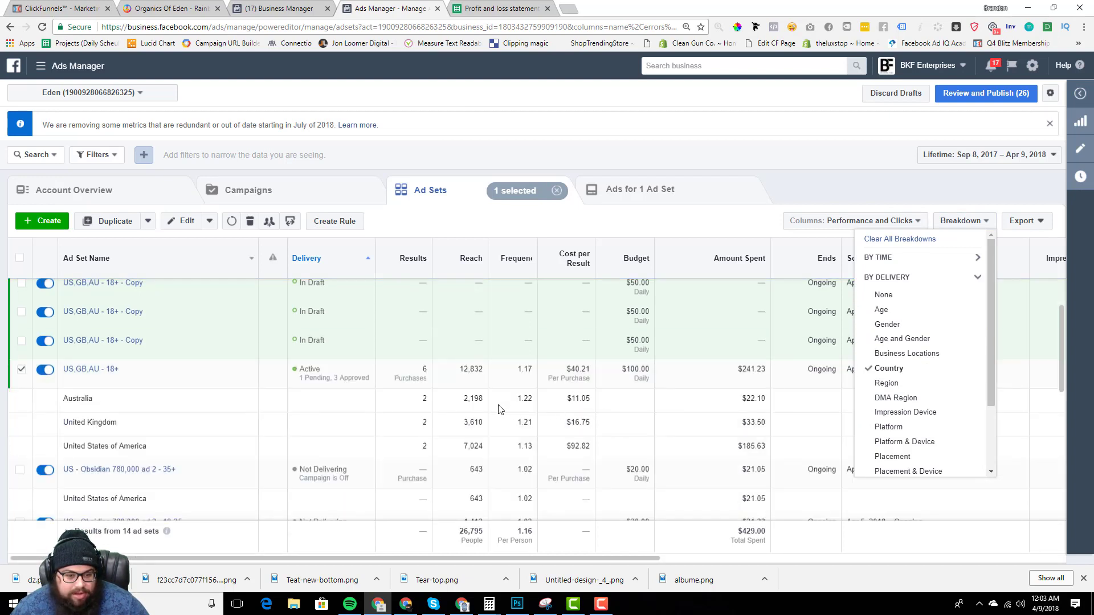
drag(422, 401, 444, 428)
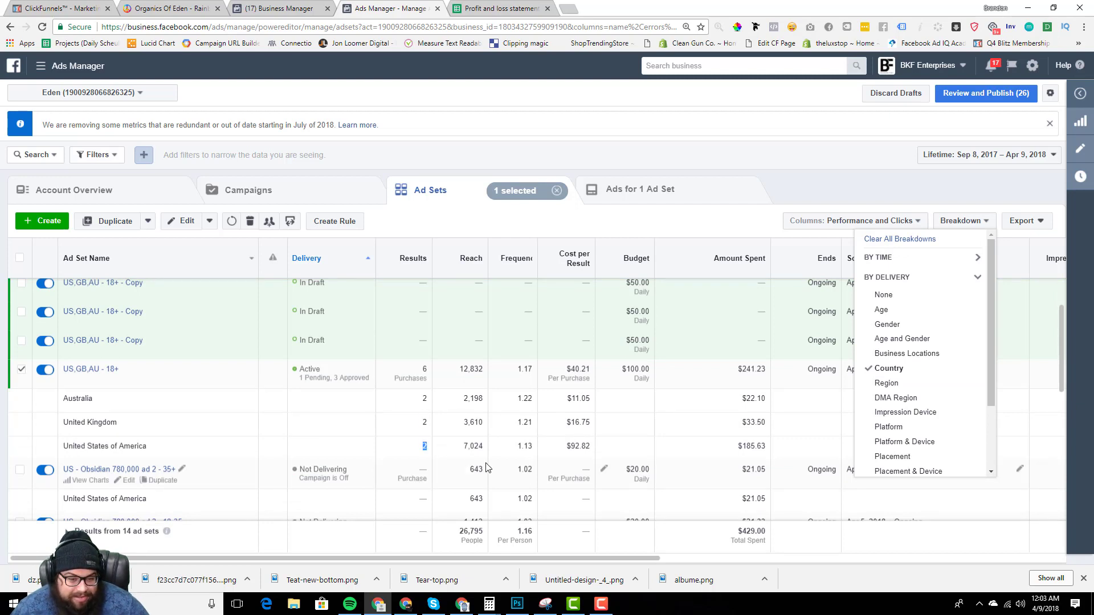
drag(552, 453, 611, 449)
click(611, 450)
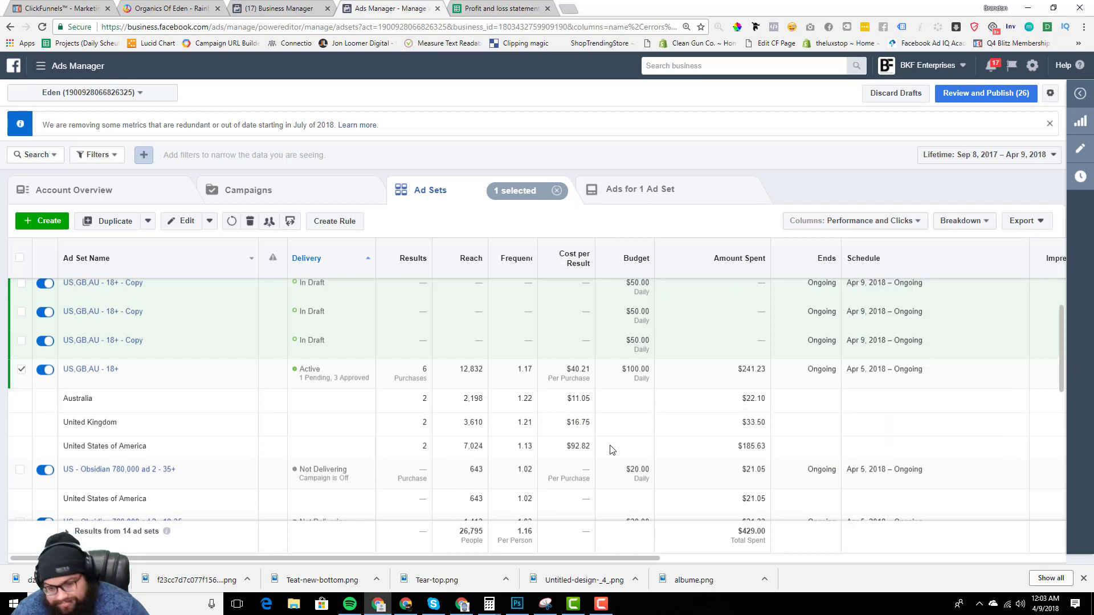
Examine the country results and cost per result of the US Obsidian 780,000 and Lookalike flex ad sets.
scroll(611, 449, down, 2)
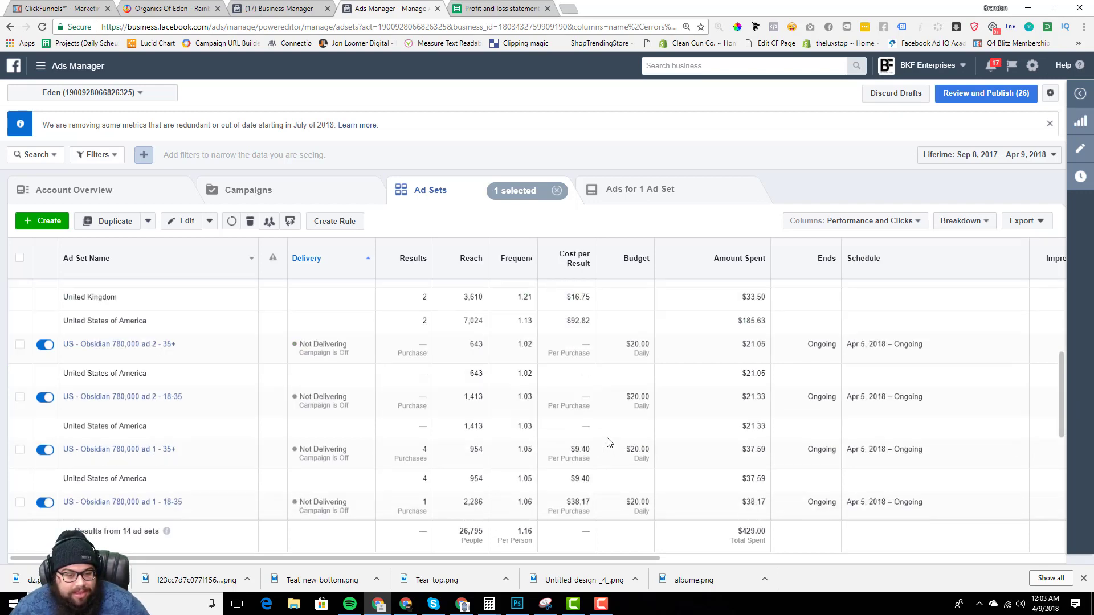
scroll(609, 443, down, 1)
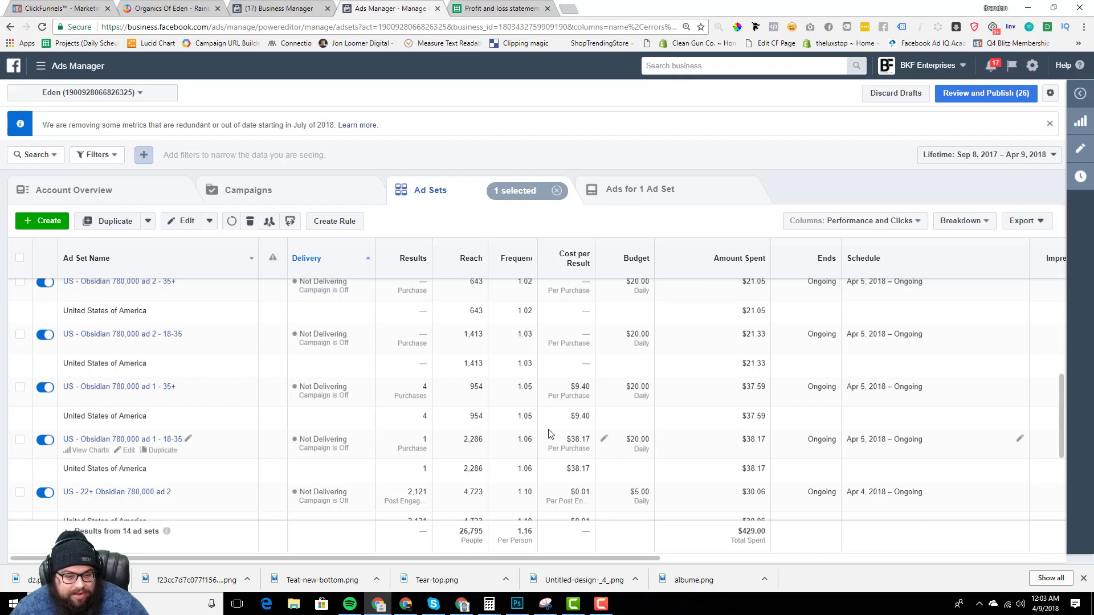
scroll(435, 417, down, 1)
scroll(439, 421, down, 2)
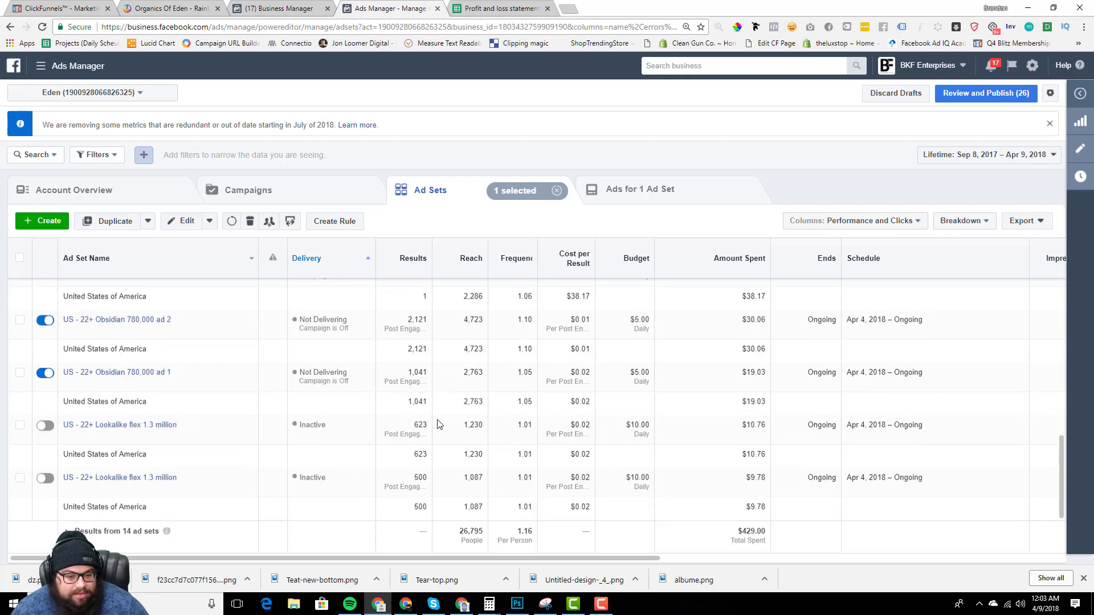
scroll(422, 442, up, 6)
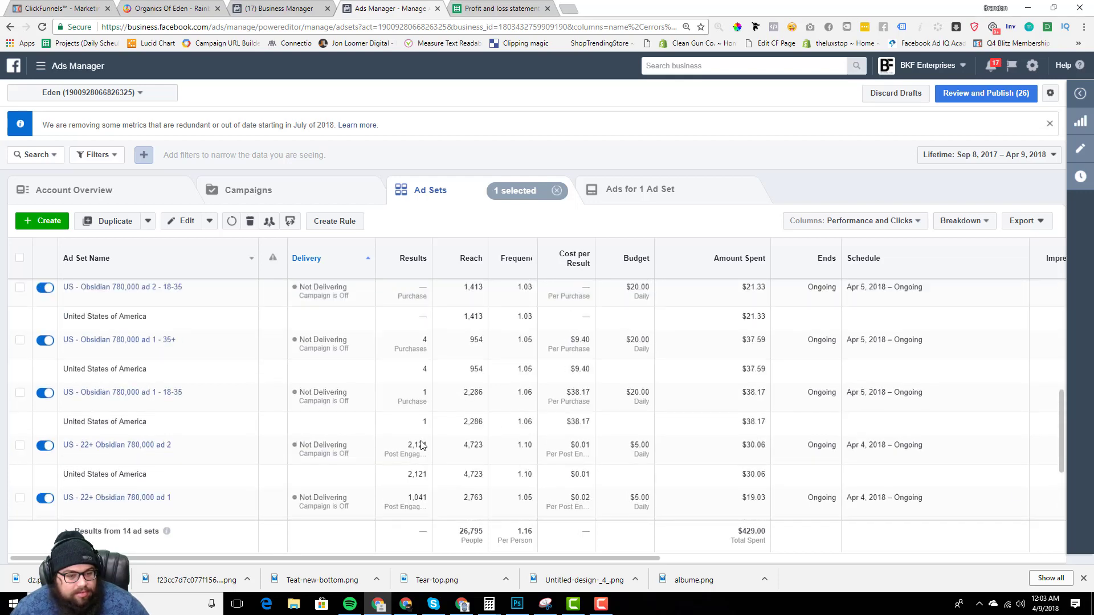
scroll(421, 444, up, 2)
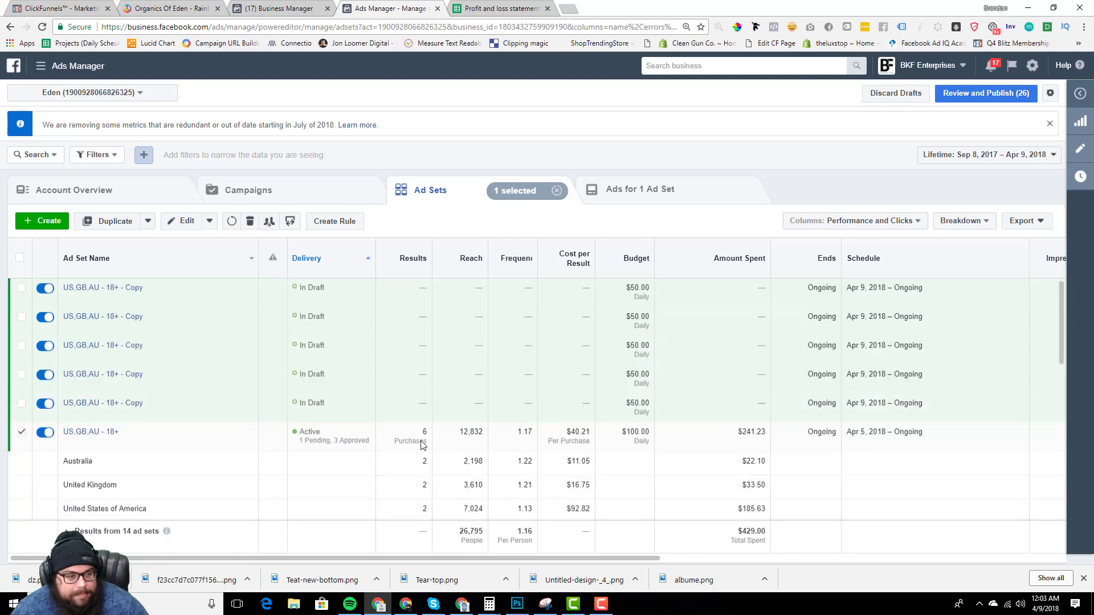
Compare the Australia and United States purchases and cost per result of the original US,GB,AU - 18+ ad set.
scroll(483, 462, down, 1)
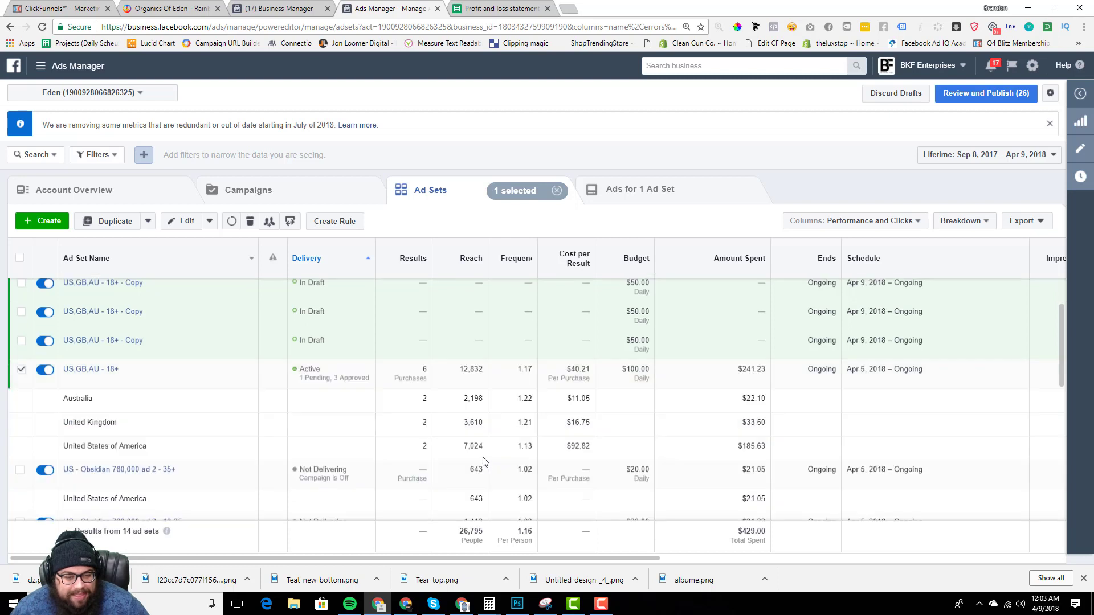
drag(419, 400, 588, 409)
click(586, 409)
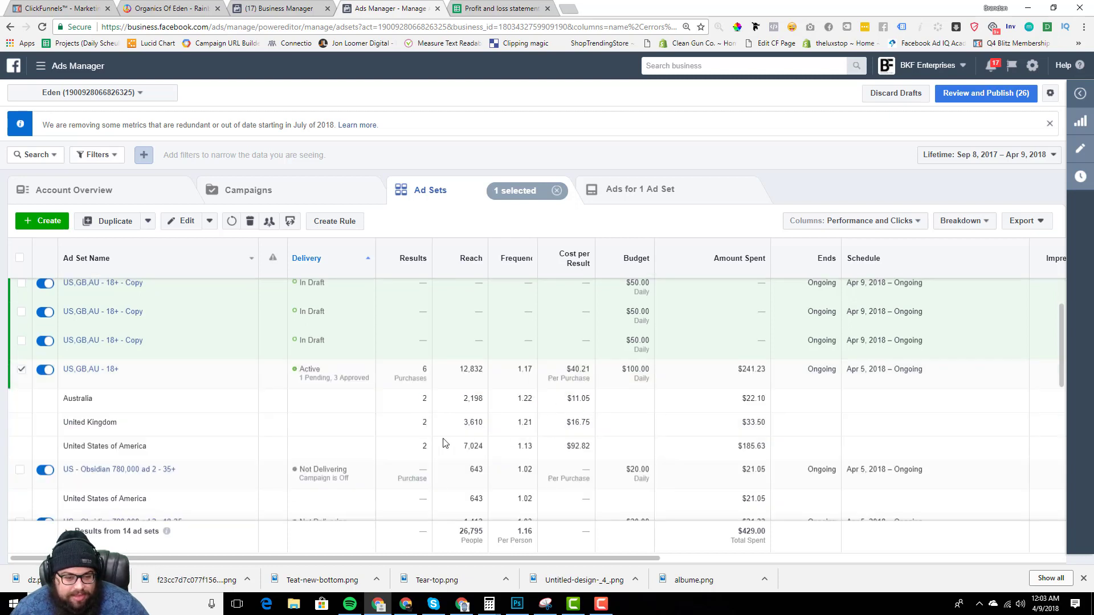
drag(406, 446, 587, 449)
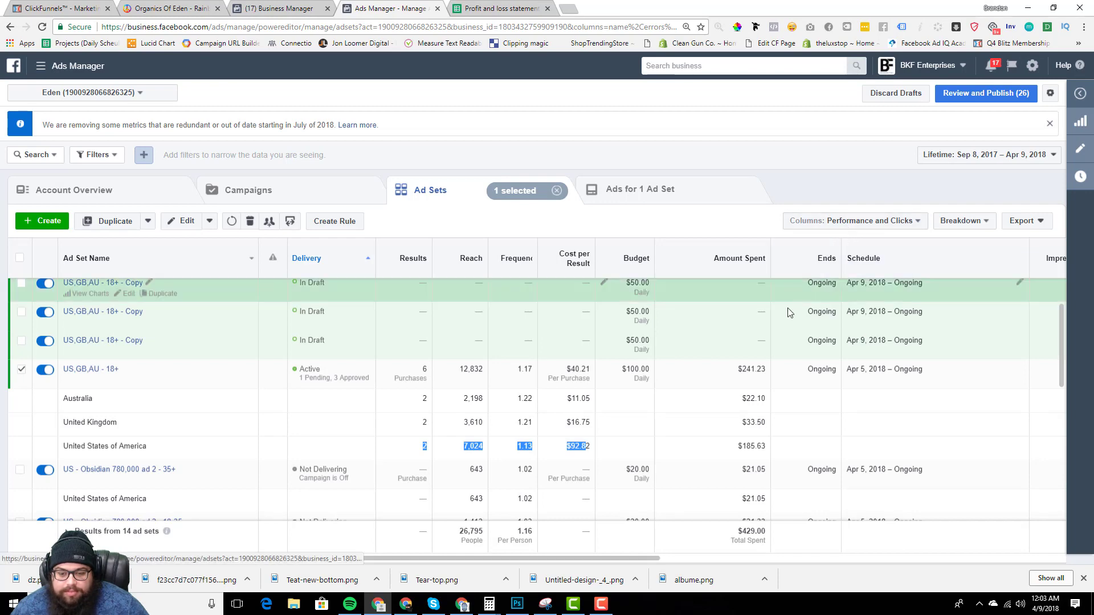
scroll(658, 414, down, 2)
scroll(658, 413, up, 2)
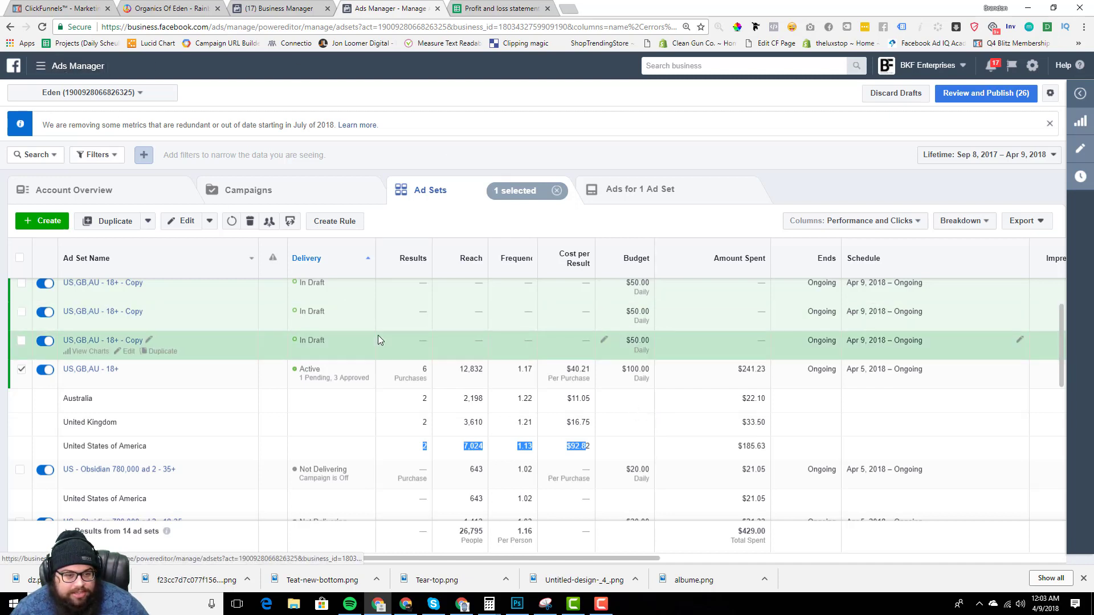
scroll(378, 335, up, 2)
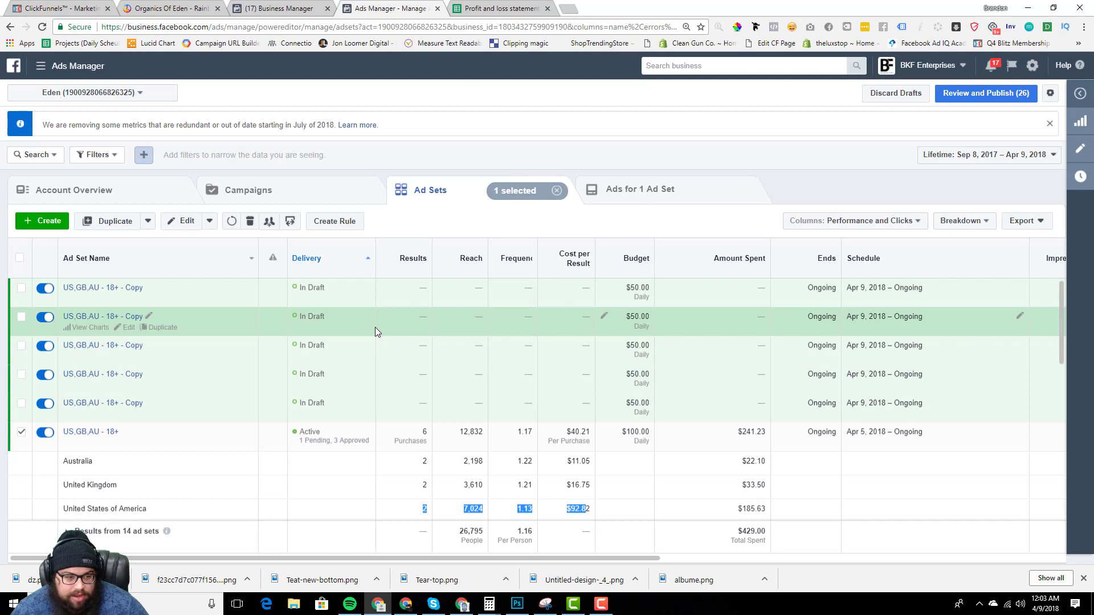
Edit the five US,GB,AU - 18+ - Copy ad sets together and set their daily budget to $25.
click(606, 290)
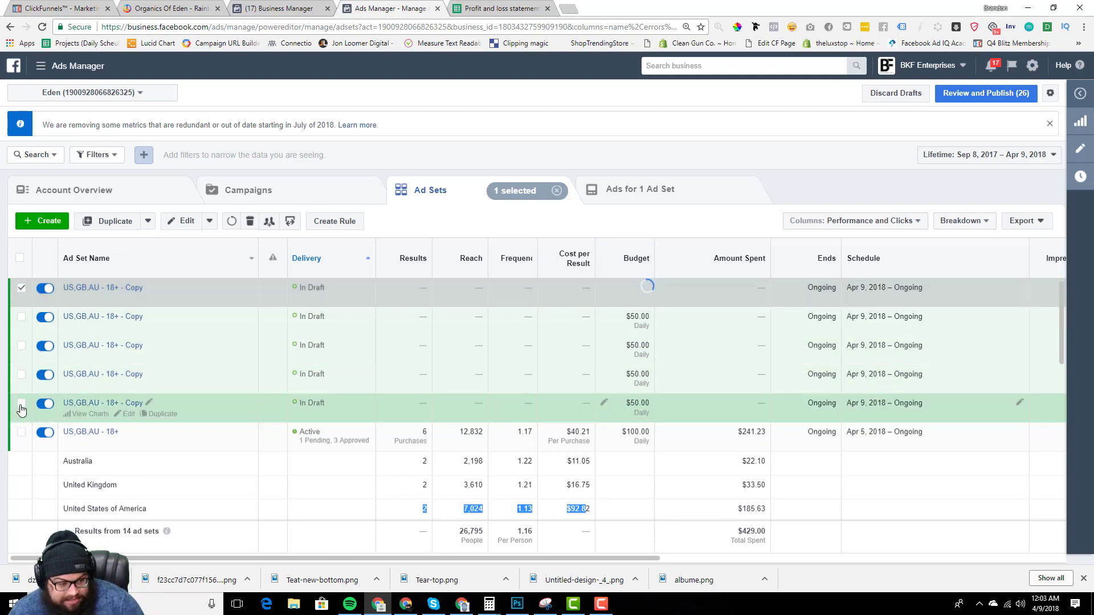
shift+click(21, 409)
click(180, 224)
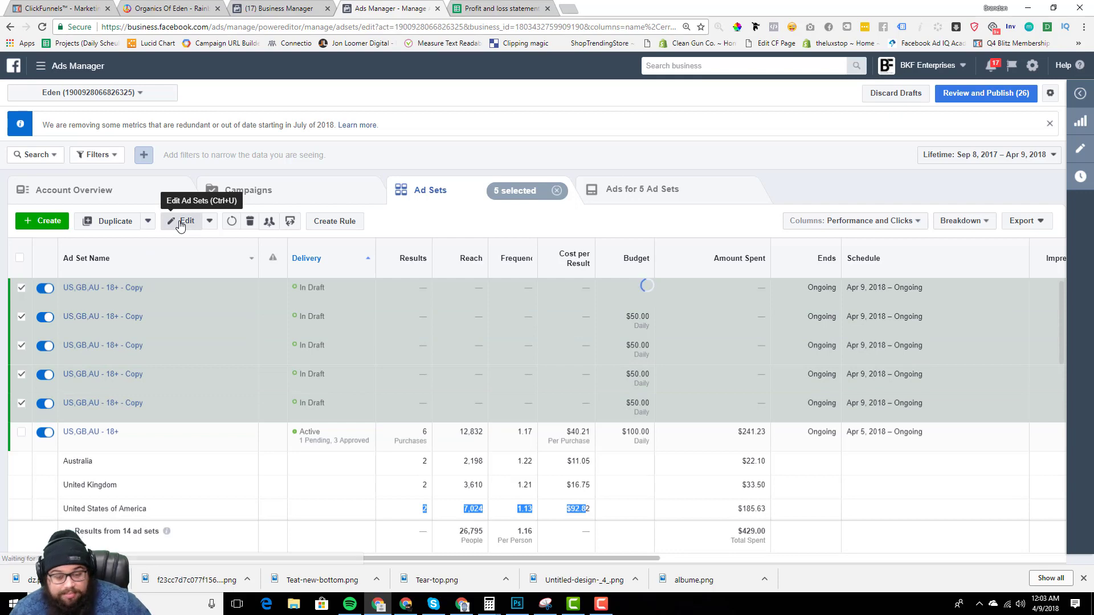
scroll(665, 399, down, 4)
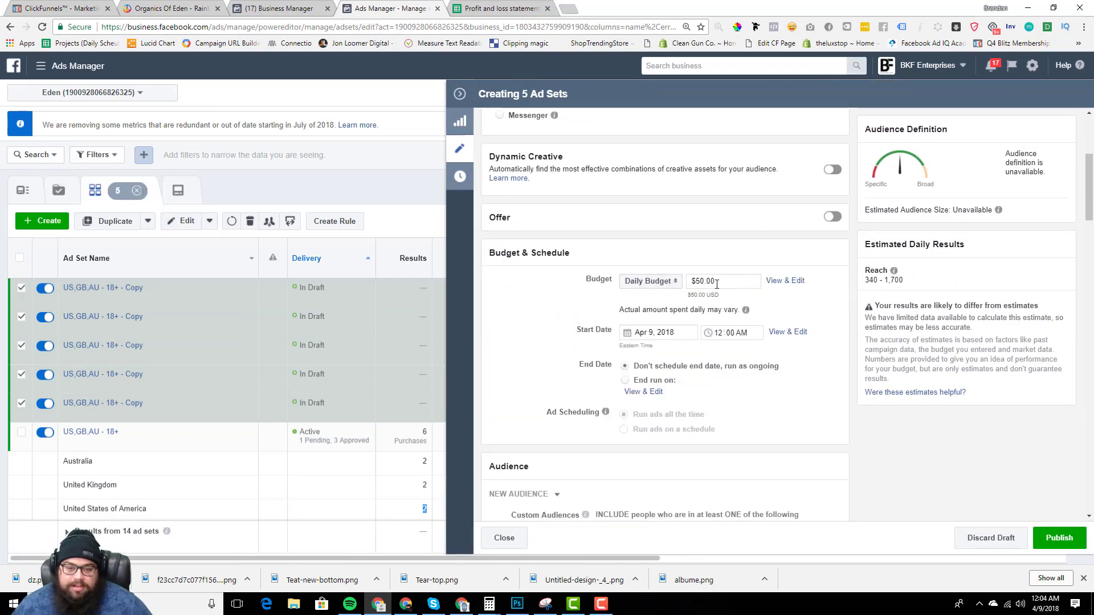
drag(717, 284, 685, 287)
text(25)
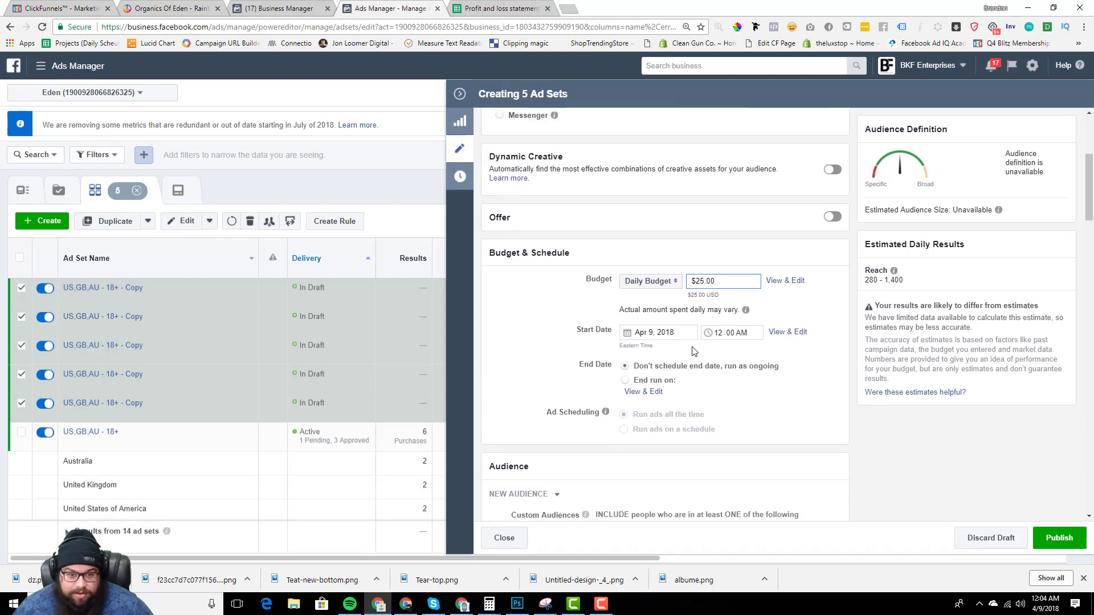
Remove United States, United Kingdom and Australia from the five copied ad sets' locations, then collapse the editor.
scroll(540, 335, down, 5)
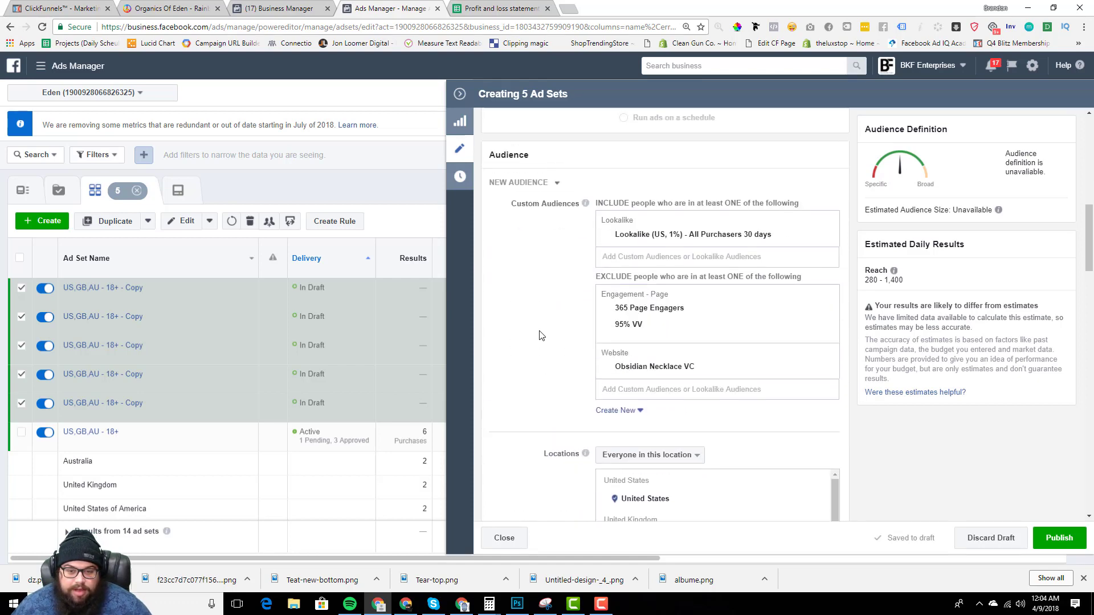
scroll(540, 336, up, 1)
drag(773, 264, 614, 262)
click(575, 271)
scroll(574, 272, up, 7)
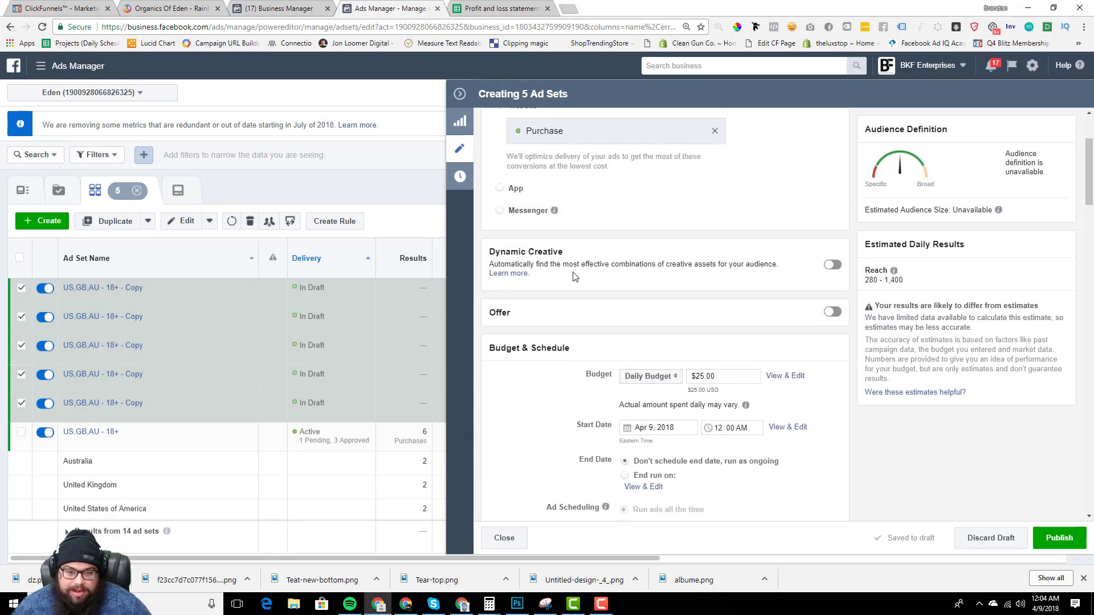
scroll(575, 277, down, 10)
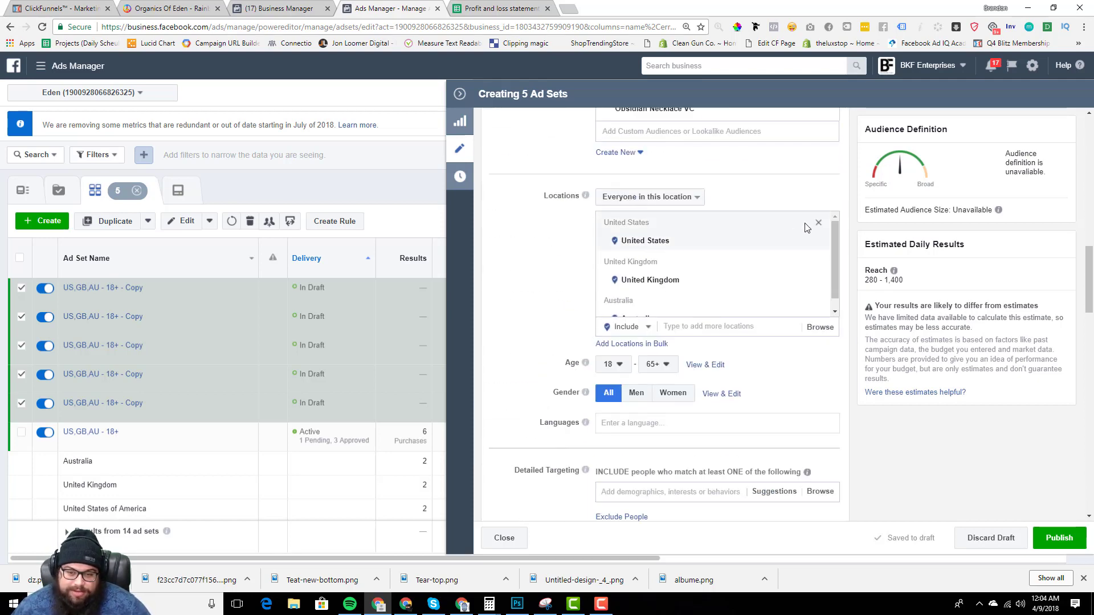
click(818, 223)
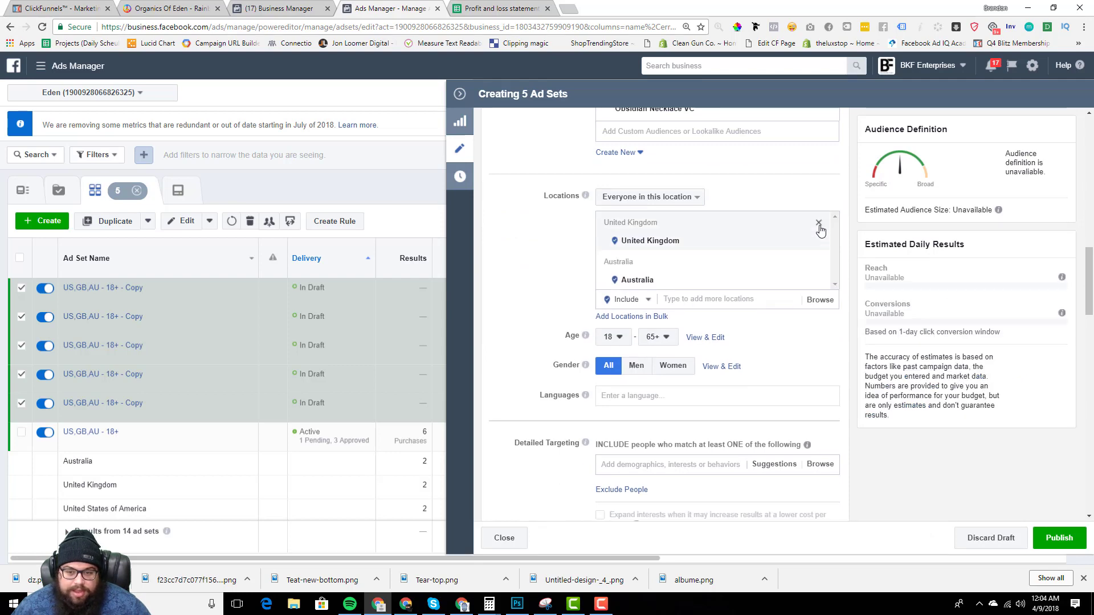
click(818, 224)
click(818, 225)
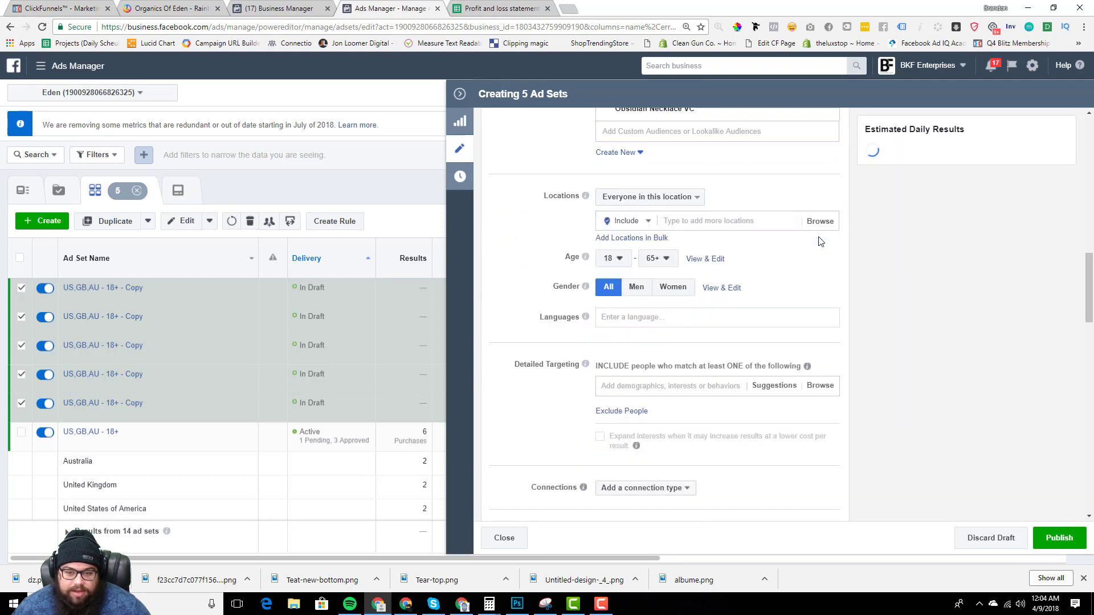
click(458, 95)
Break down the ad set results by age and check the original ad set's 65+ purchases, cost and spend.
click(963, 221)
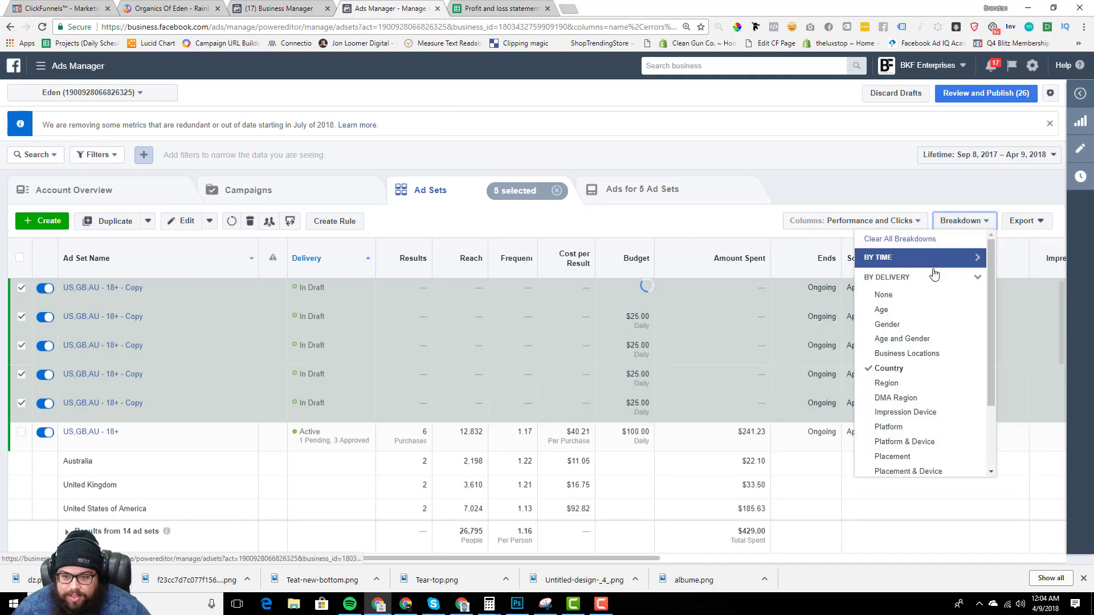
click(881, 309)
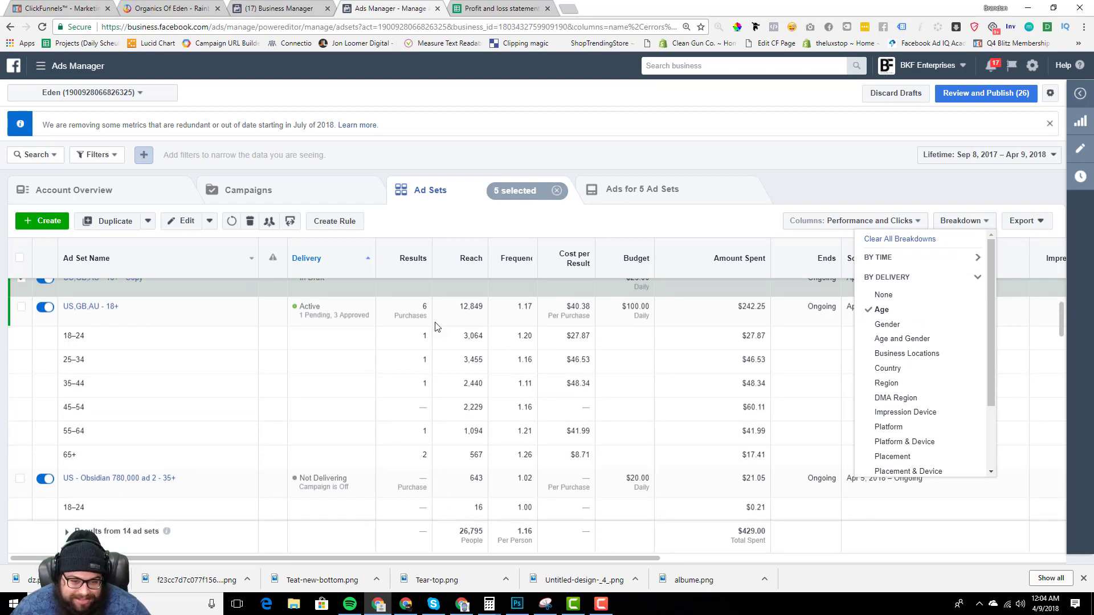
drag(423, 456, 772, 460)
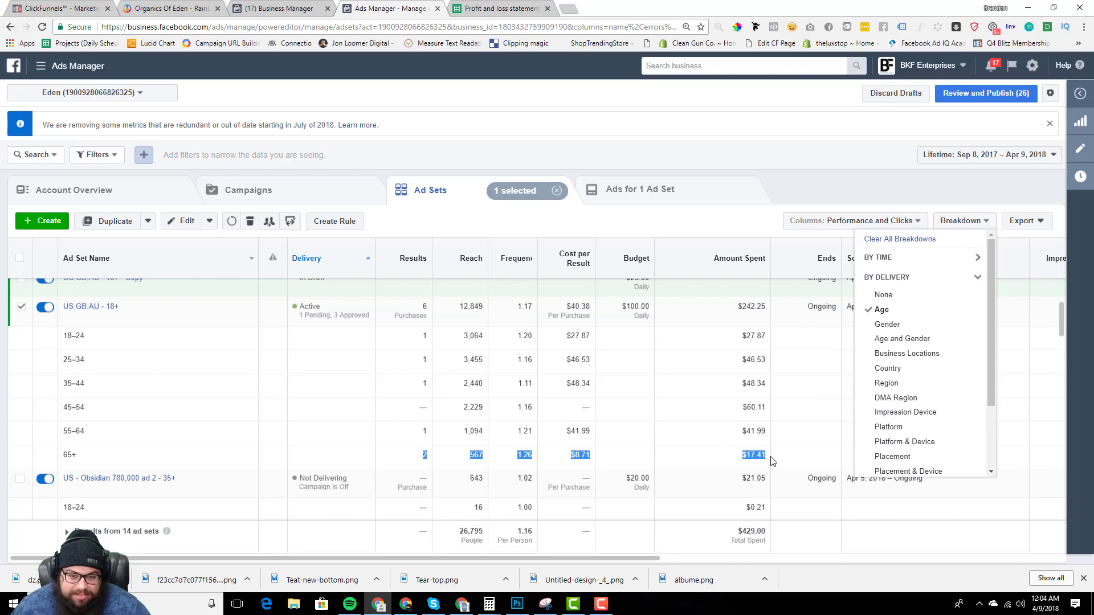
Examine the age breakdown of the US - Obsidian 780,000 ad sets, including purchases and cost per result for ages 55–64 in ad 1 - 35+.
scroll(611, 478, down, 2)
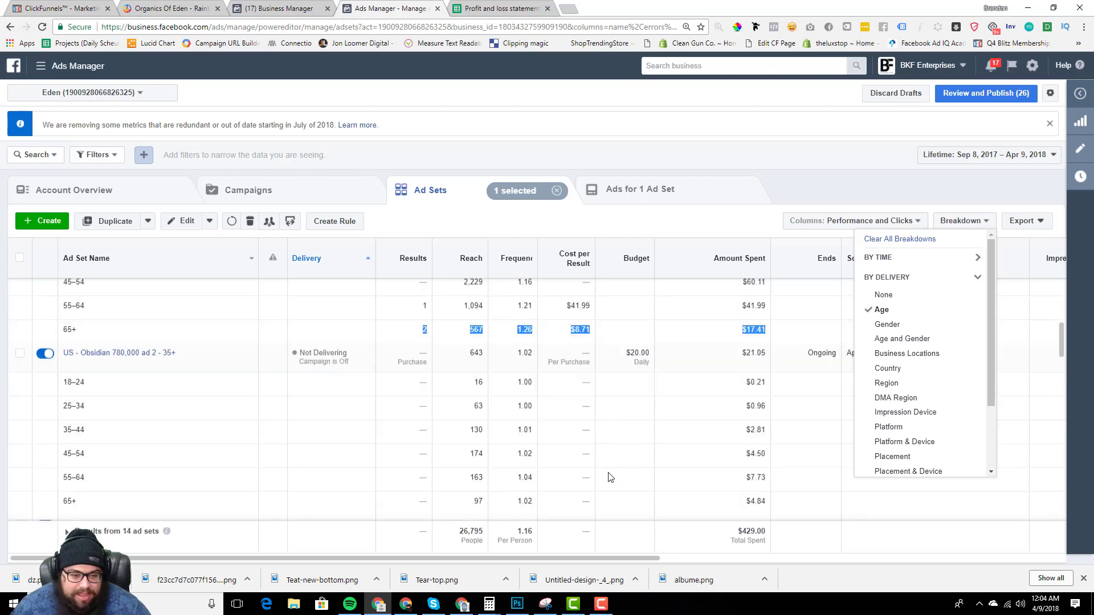
scroll(594, 470, down, 2)
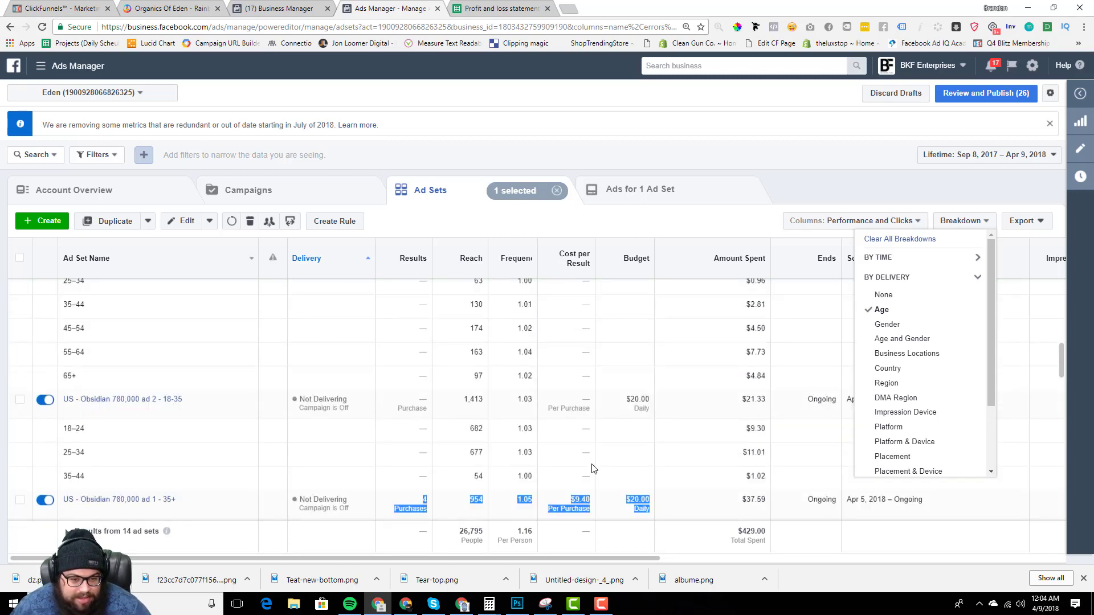
click(454, 457)
scroll(450, 454, down, 1)
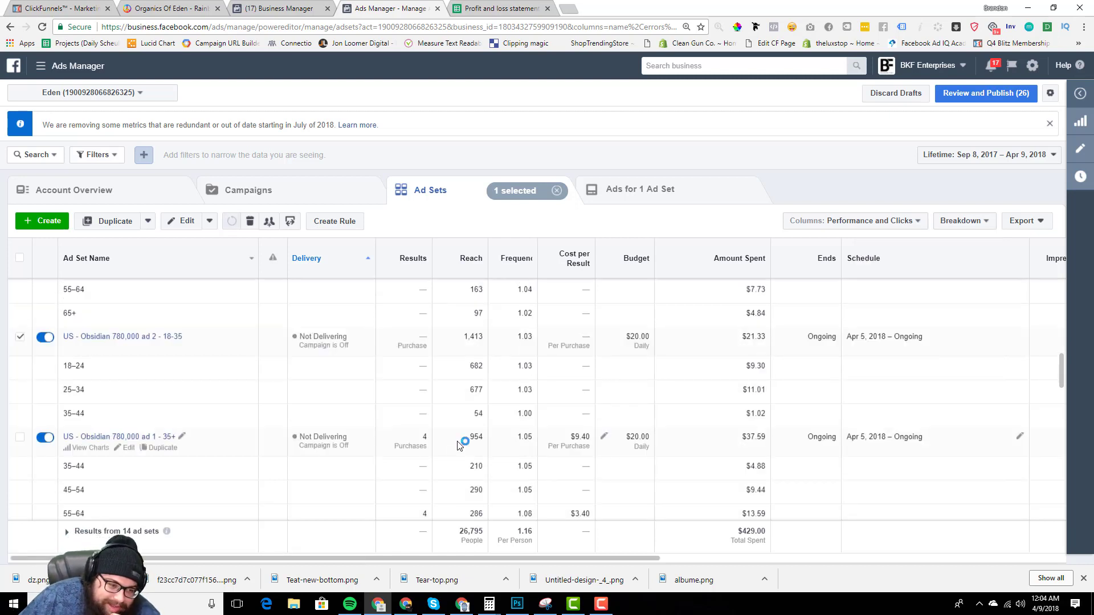
scroll(459, 446, down, 1)
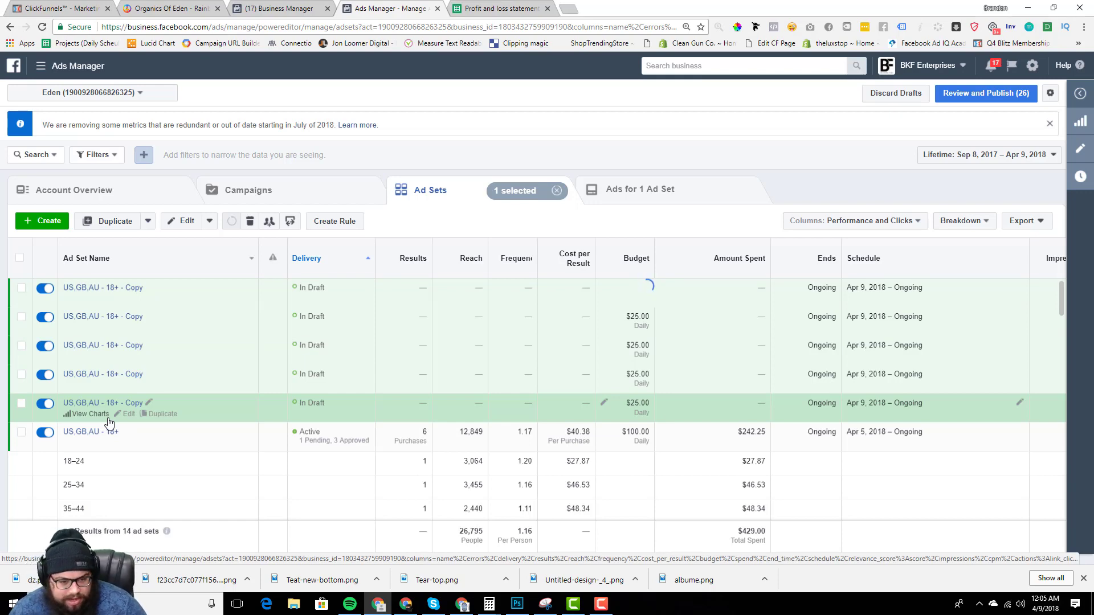
scroll(109, 422, down, 5)
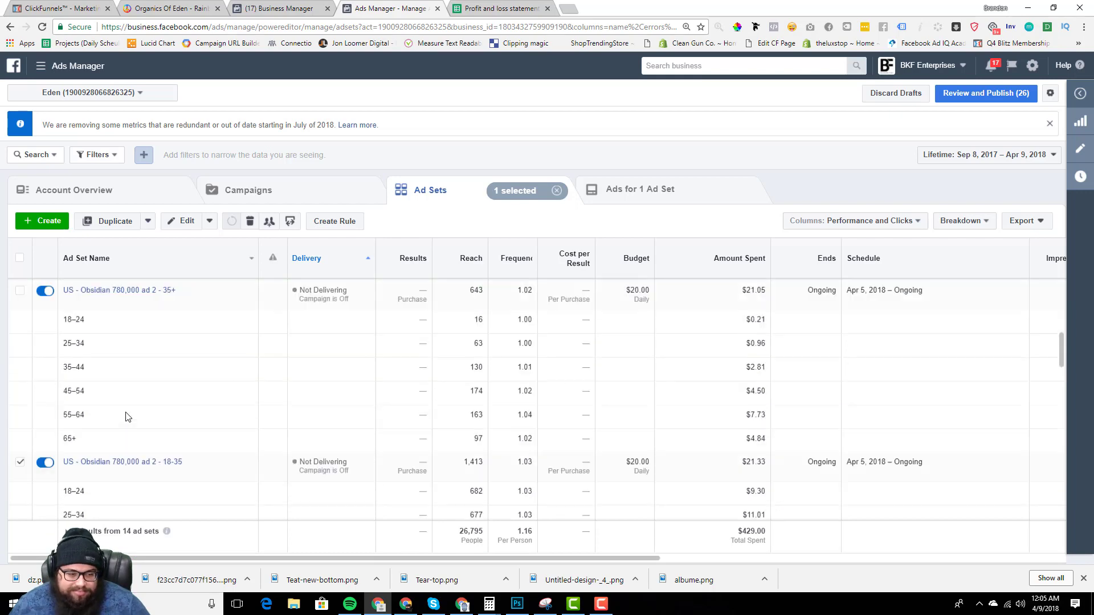
scroll(127, 417, down, 5)
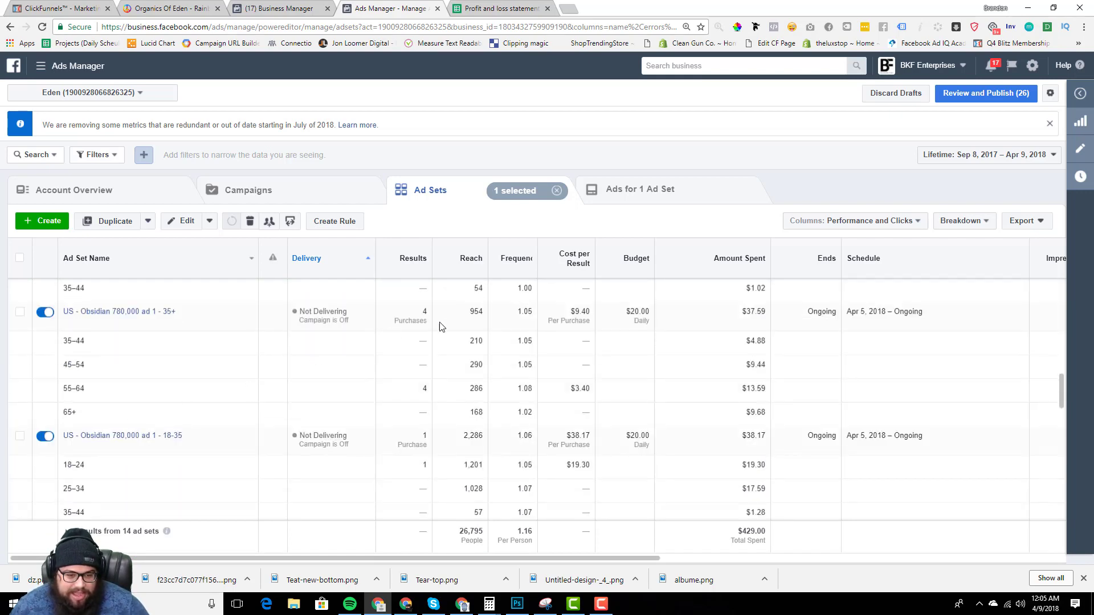
drag(413, 390, 618, 400)
scroll(598, 396, up, 1)
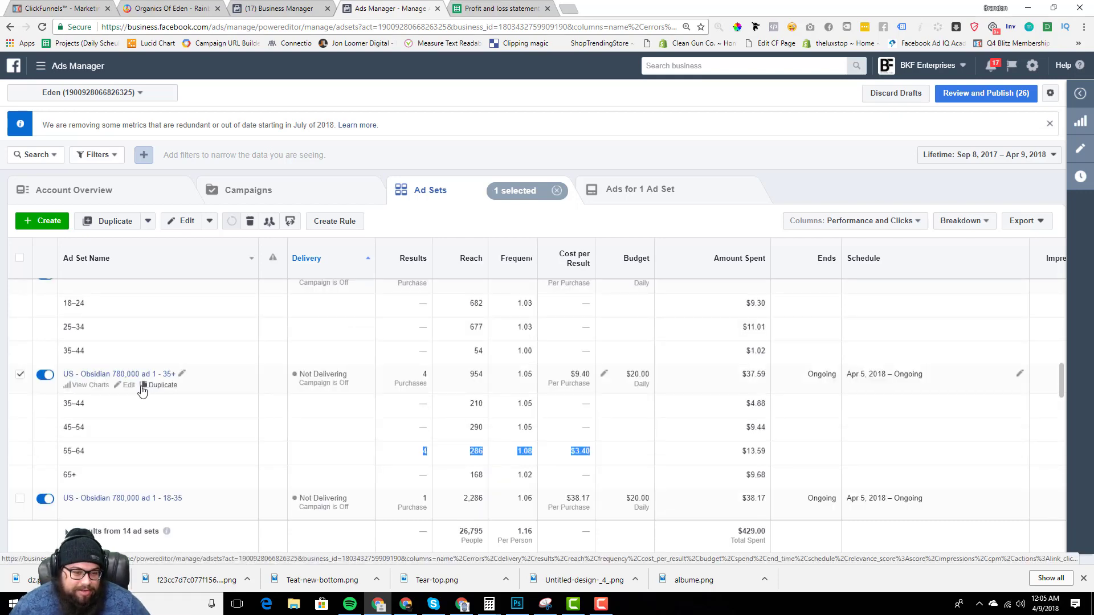
scroll(142, 388, down, 5)
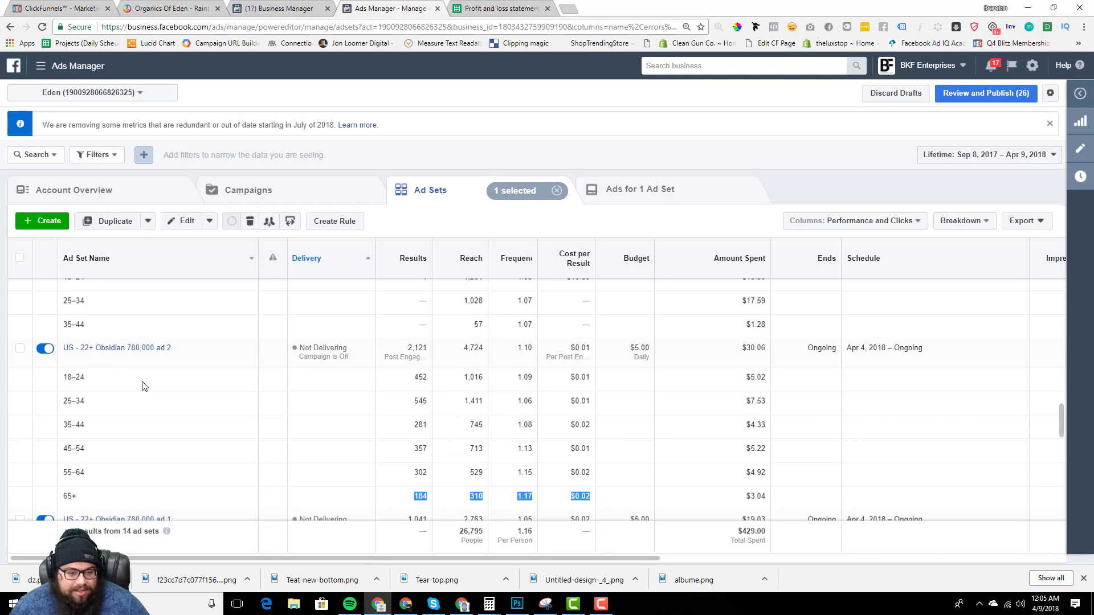
scroll(142, 386, down, 4)
scroll(143, 383, up, 12)
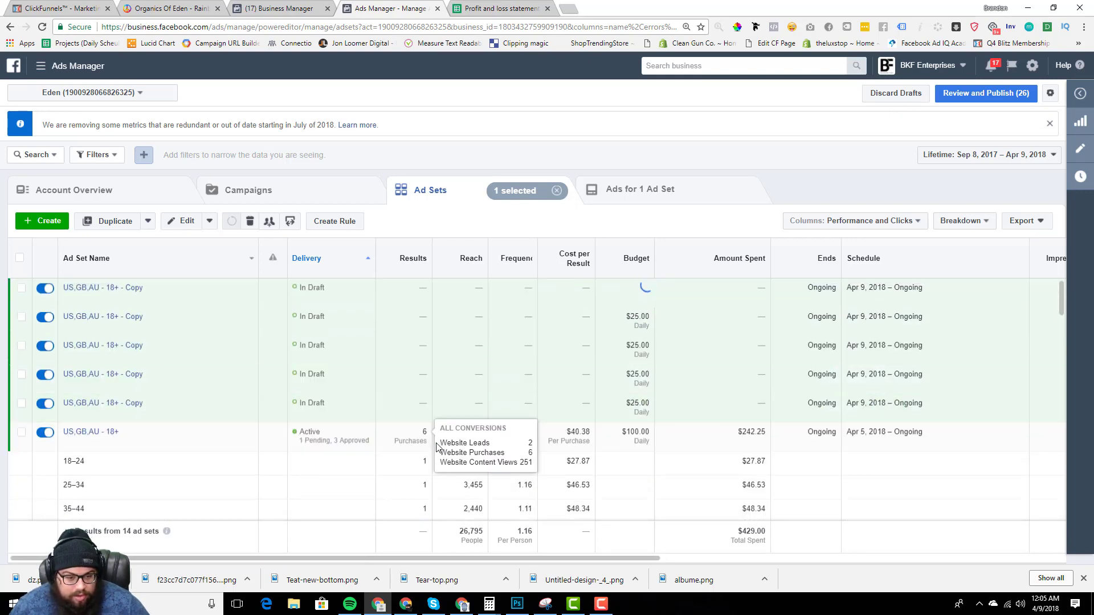
mouse_move(447, 432)
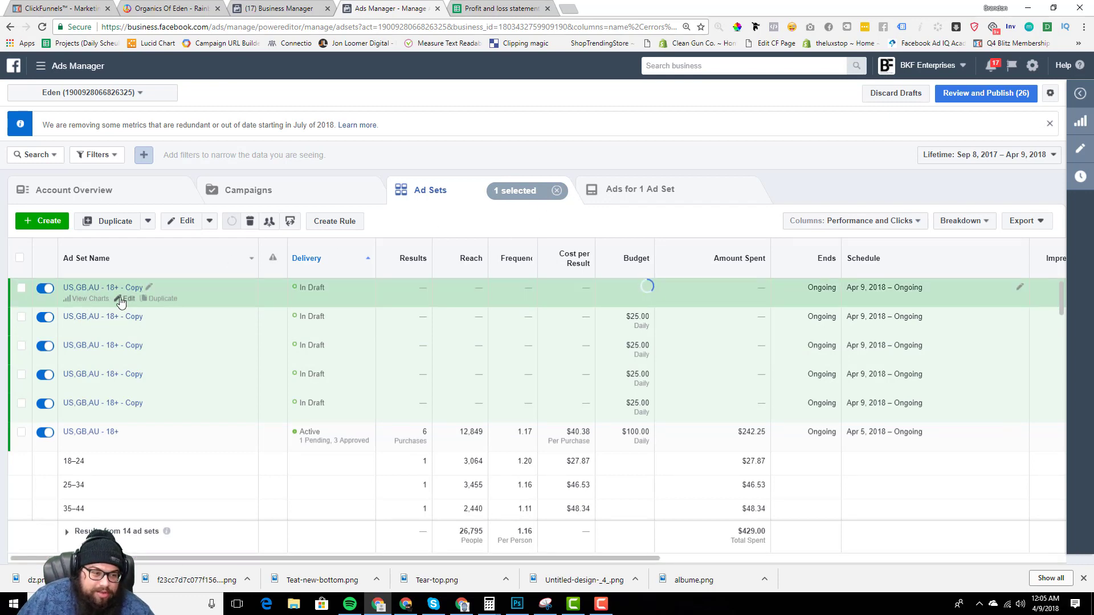
Rename the first US,GB,AU - 18+ - Copy ad set after its included audience, Lookalike (US, 1%) - All Purchasers 30 days, then collapse the editor.
click(126, 300)
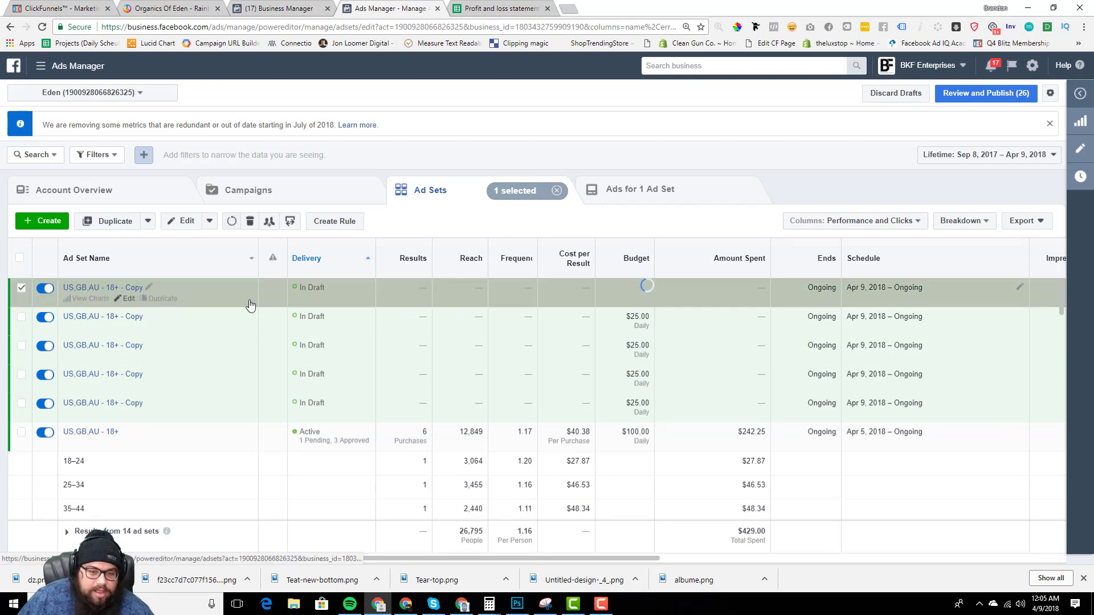
scroll(741, 319, down, 5)
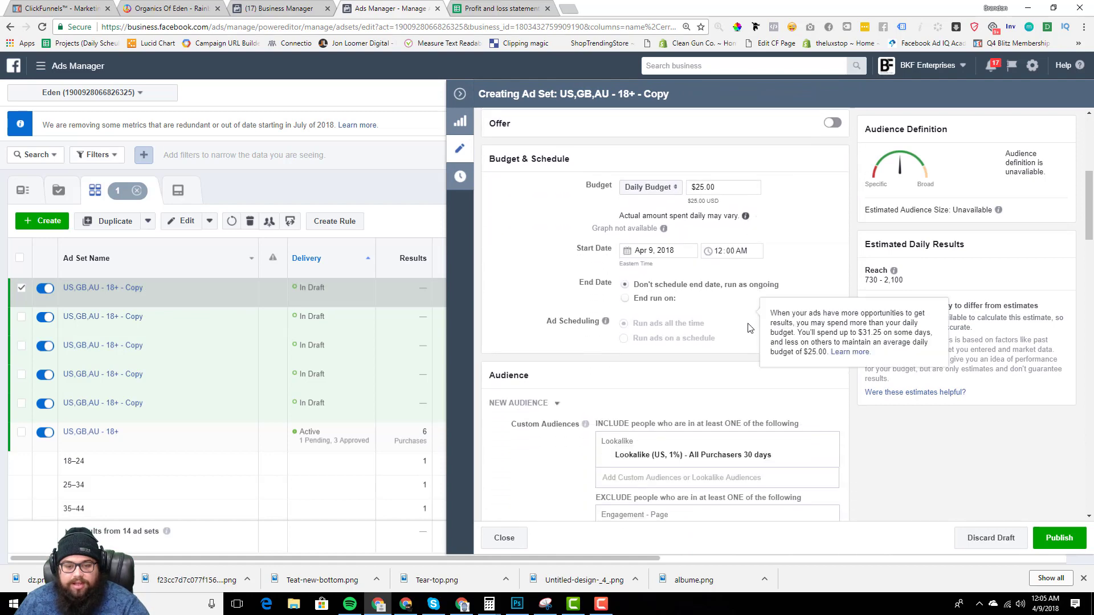
scroll(748, 328, down, 1)
drag(772, 379, 616, 385)
key(ctrl+c)
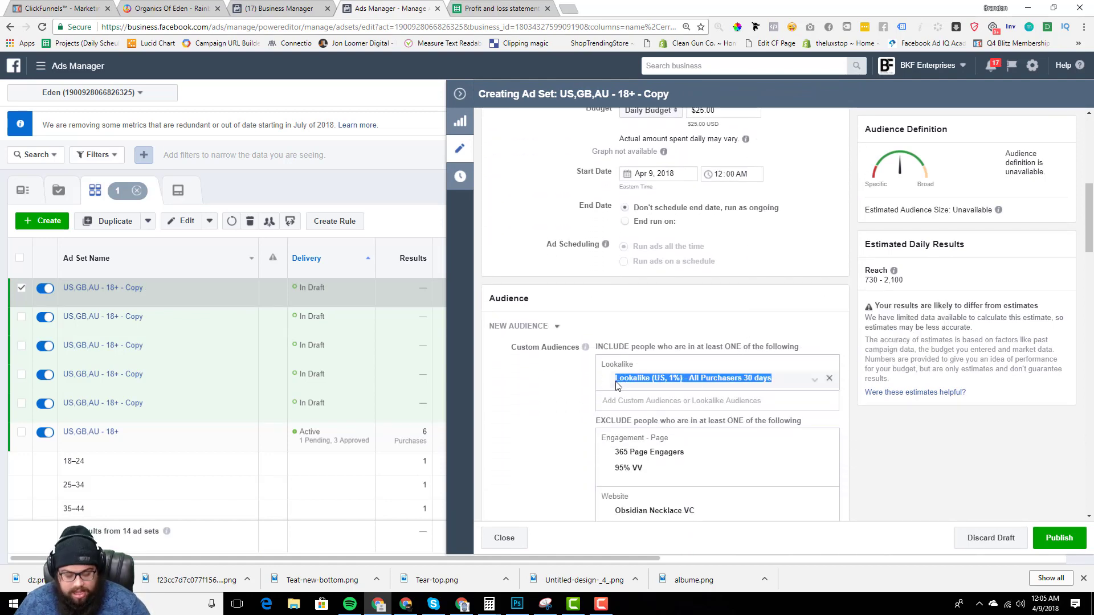
scroll(693, 228, up, 7)
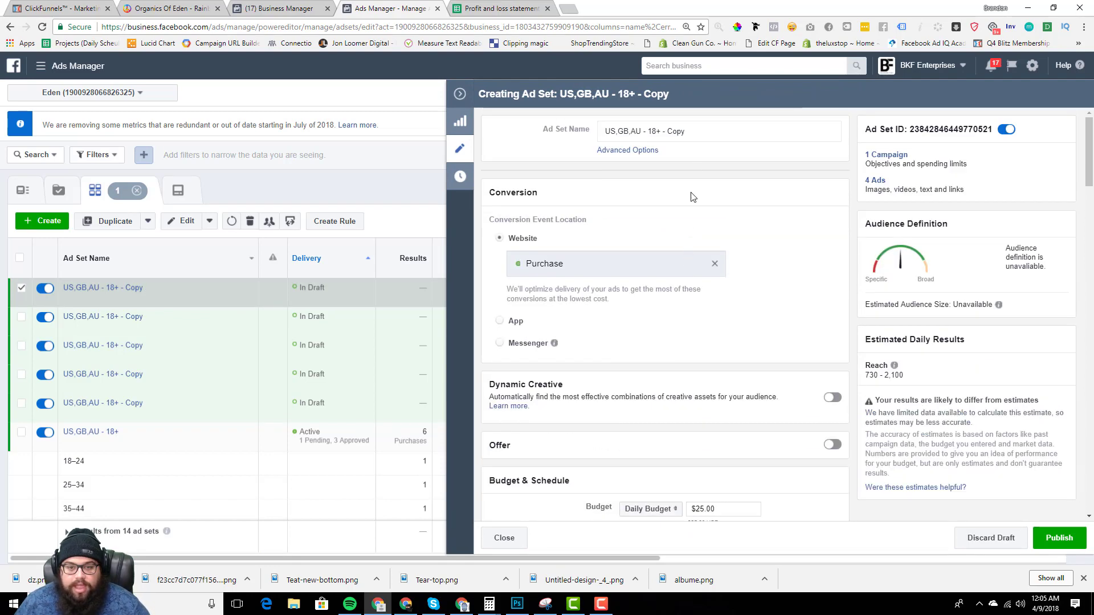
drag(696, 133, 576, 130)
key(ctrl+v)
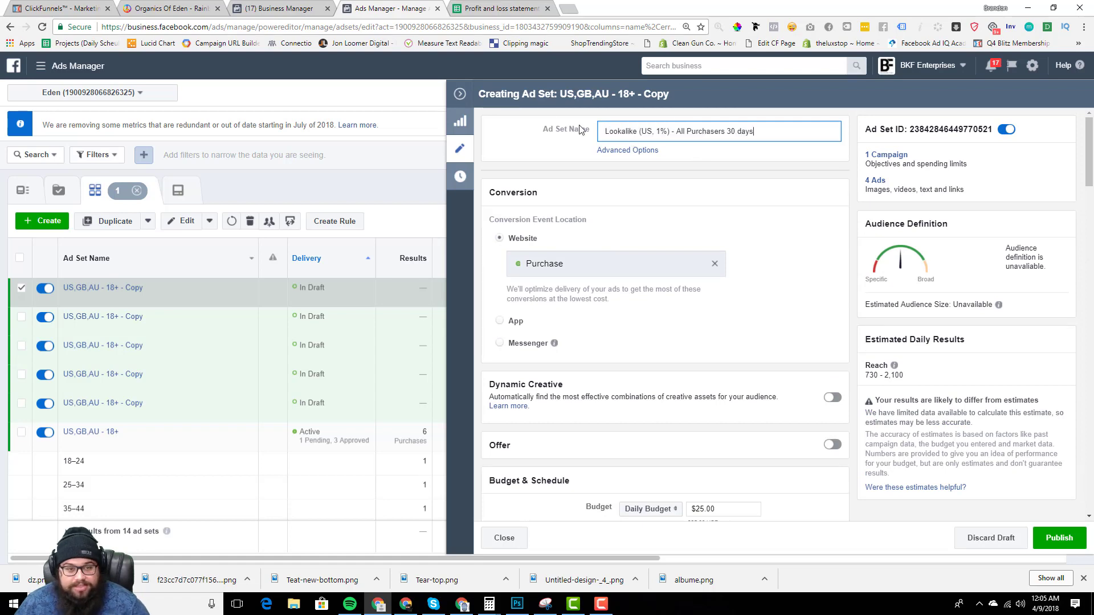
click(461, 92)
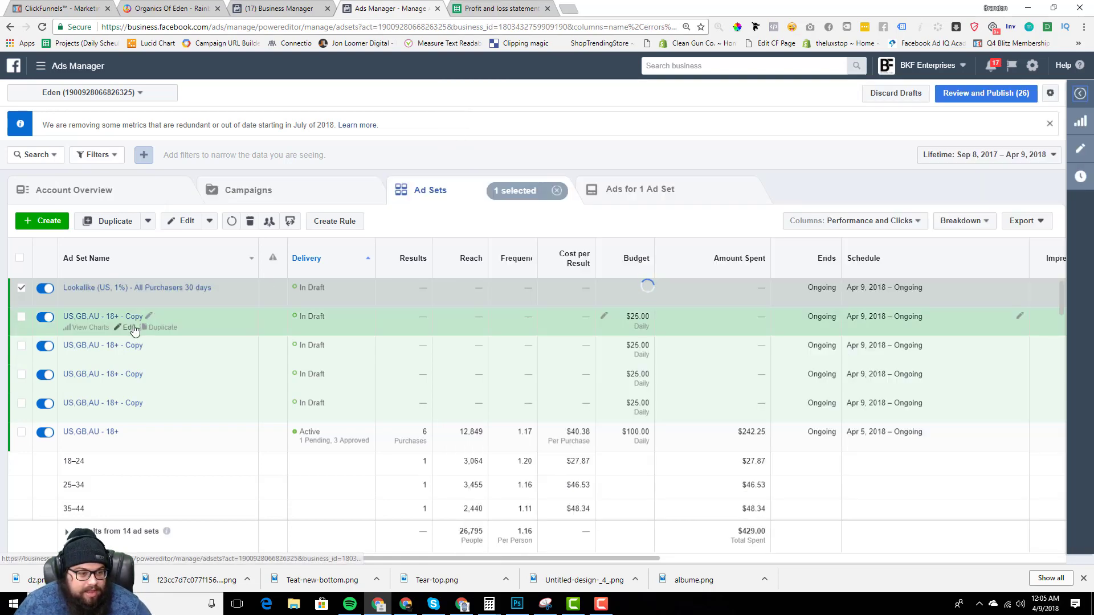
In the second copied ad set, replace the included All Purchasers 30 days lookalike with Lookalike (US, 1%) - 95% VV.
click(129, 328)
scroll(741, 342, down, 7)
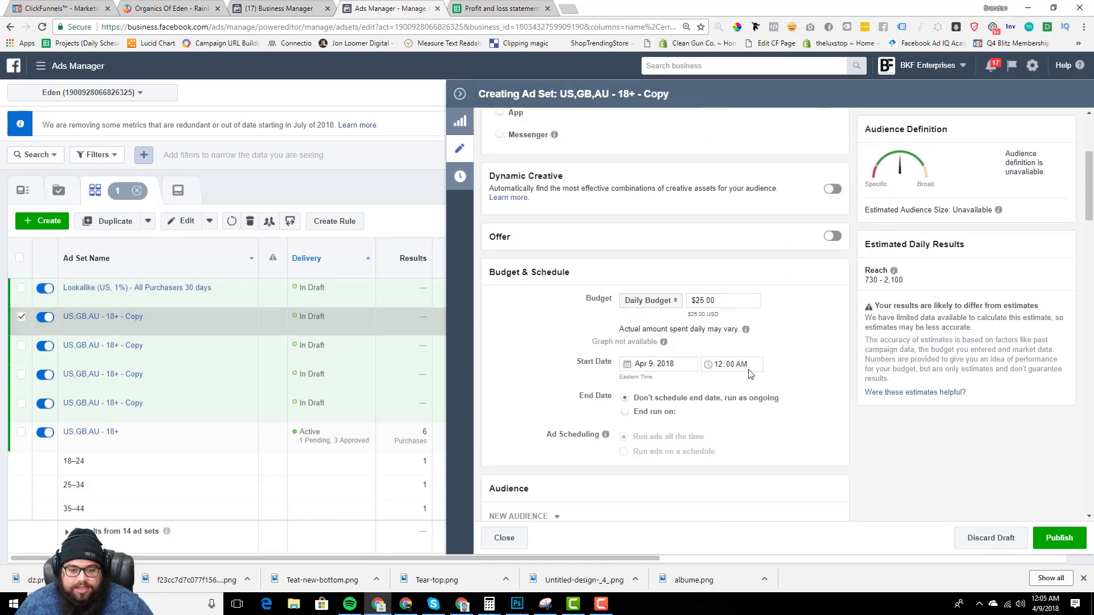
scroll(758, 376, down, 2)
click(828, 320)
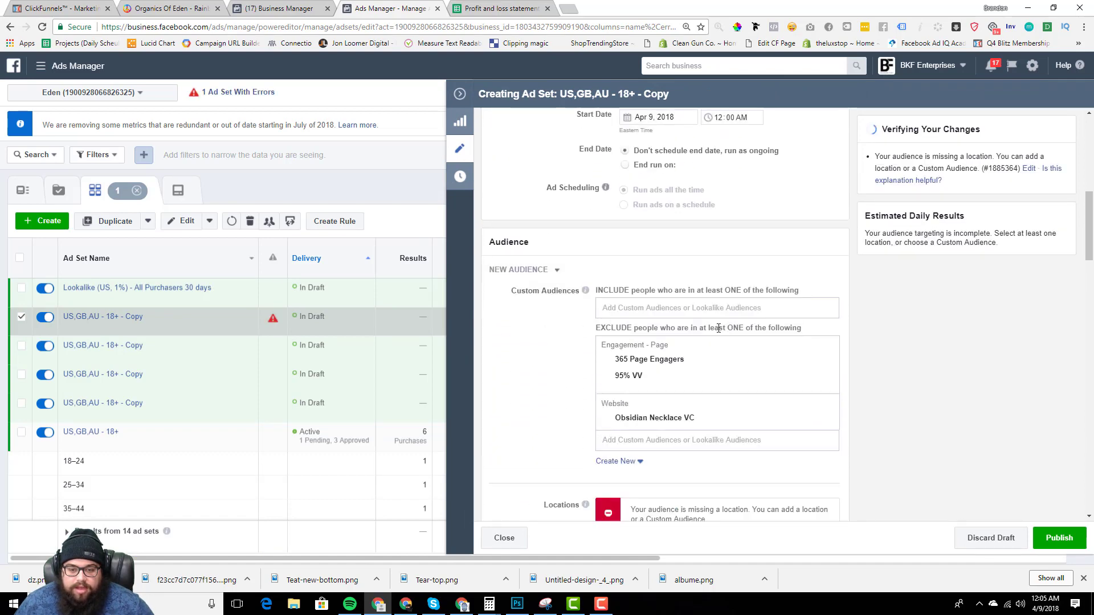
click(690, 309)
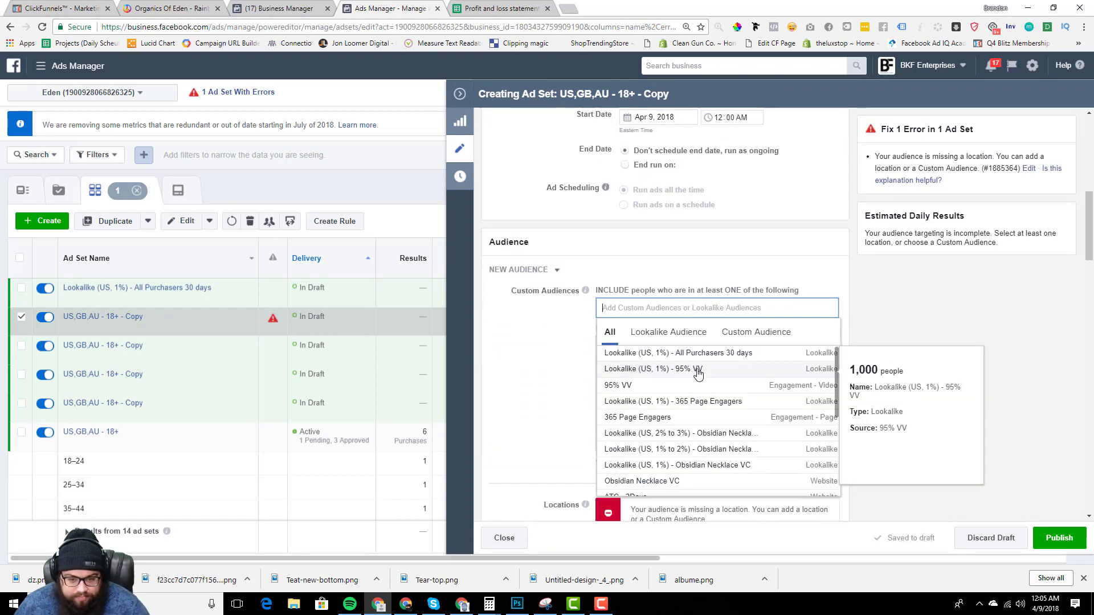
click(698, 373)
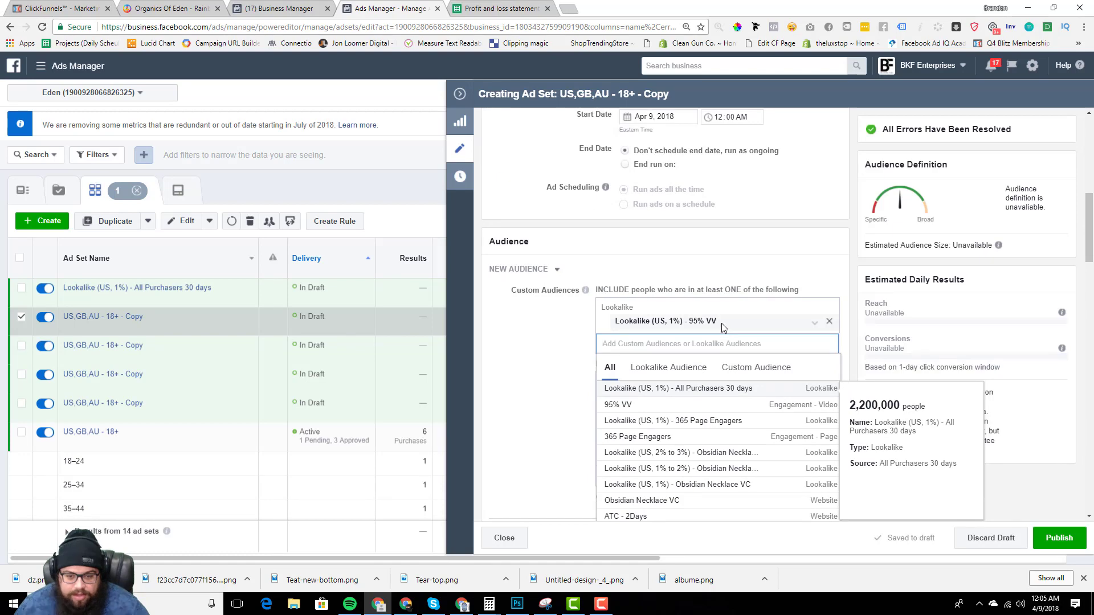
Rename this ad set to match its included audience, Lookalike (US, 1%) - 95% VV, and collapse the editor.
drag(720, 322, 617, 325)
key(ctrl+c)
click(569, 323)
scroll(576, 320, up, 10)
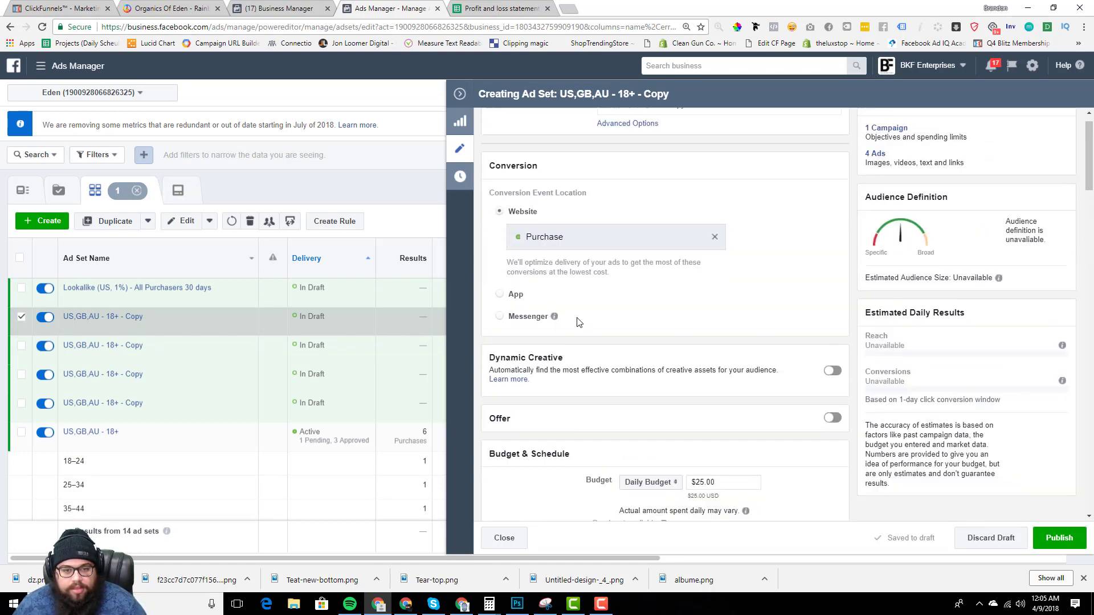
click(637, 132)
key(ctrl+a)
key(ctrl+v)
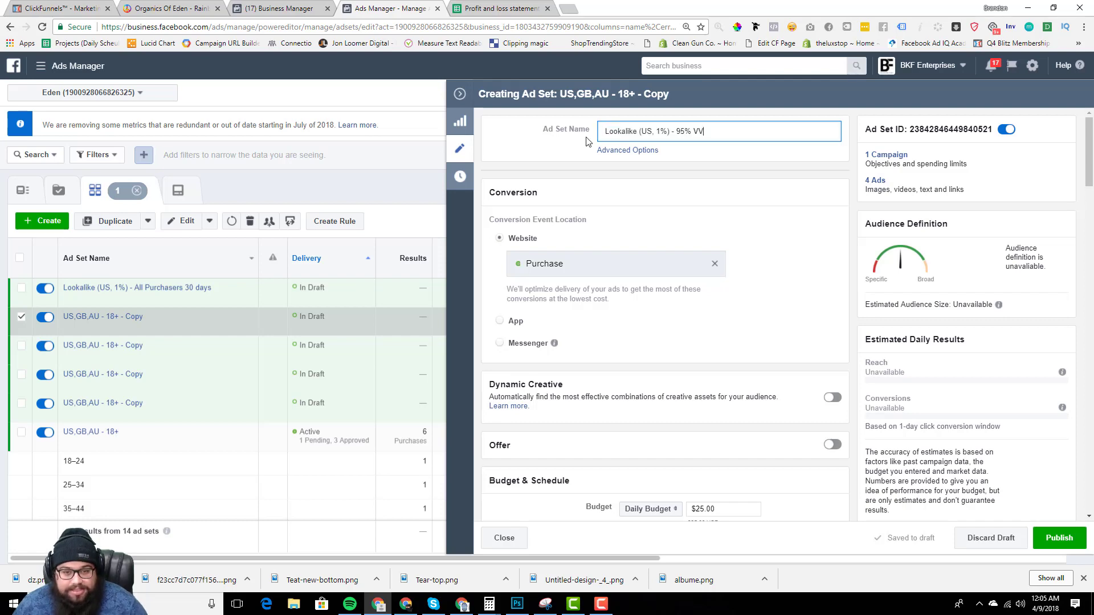
click(460, 95)
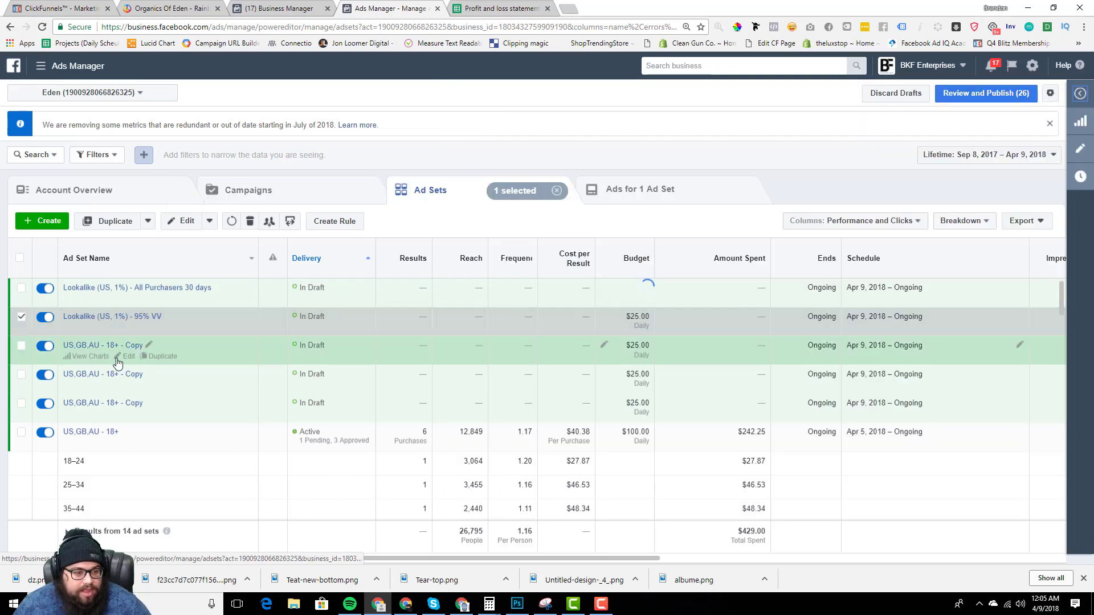
In the third copied ad set, replace the included lookalike with Lookalike (US, 1%) - Obsidian Necklace VC and collapse the editor.
click(127, 357)
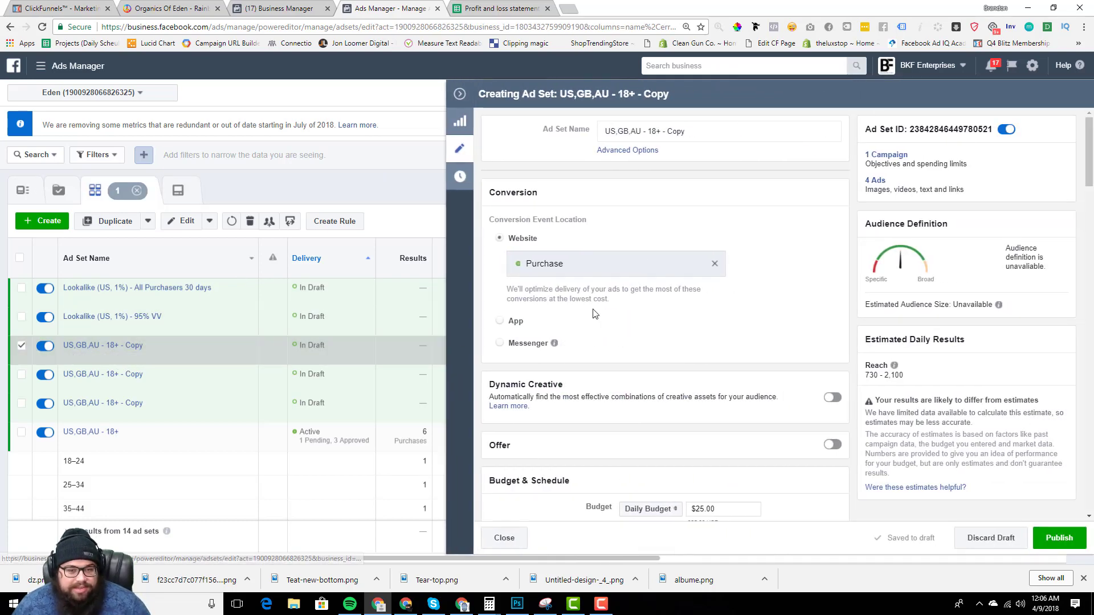
scroll(709, 325, down, 3)
scroll(709, 325, up, 2)
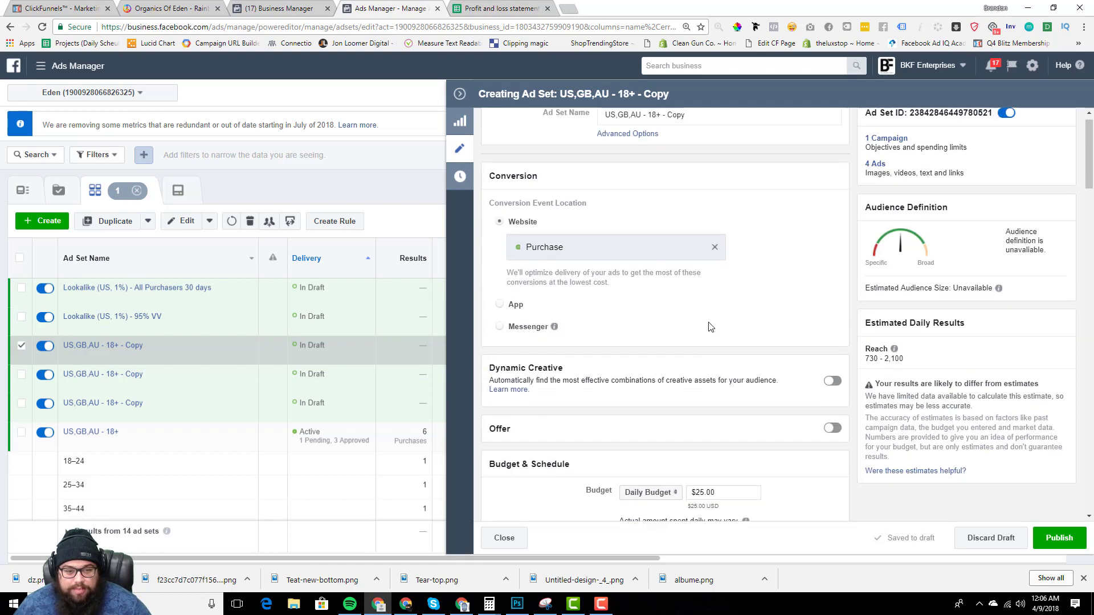
scroll(709, 326, down, 6)
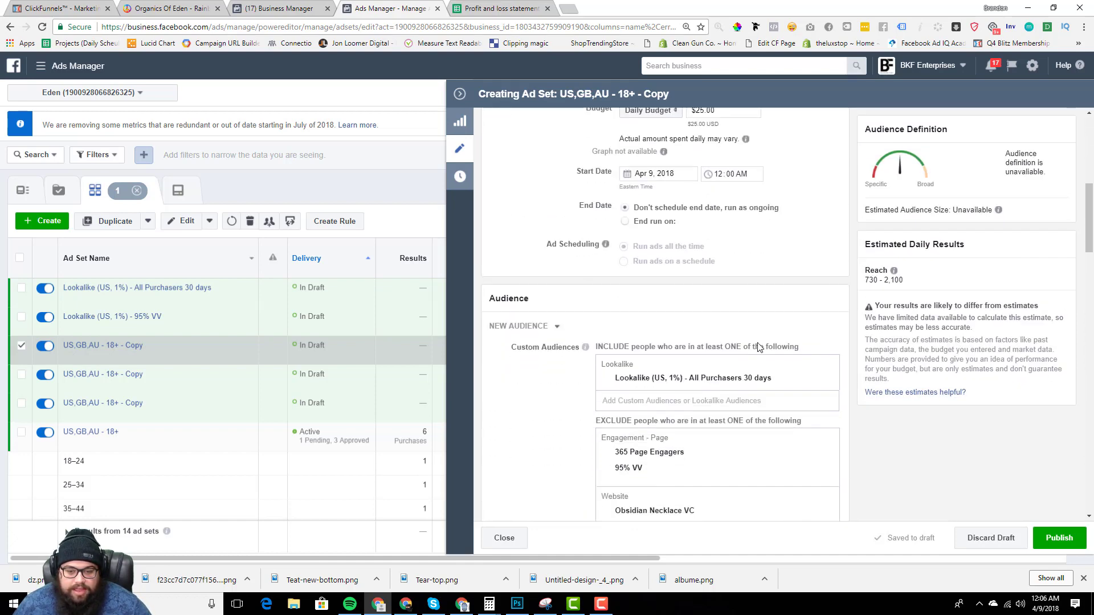
click(829, 379)
click(717, 352)
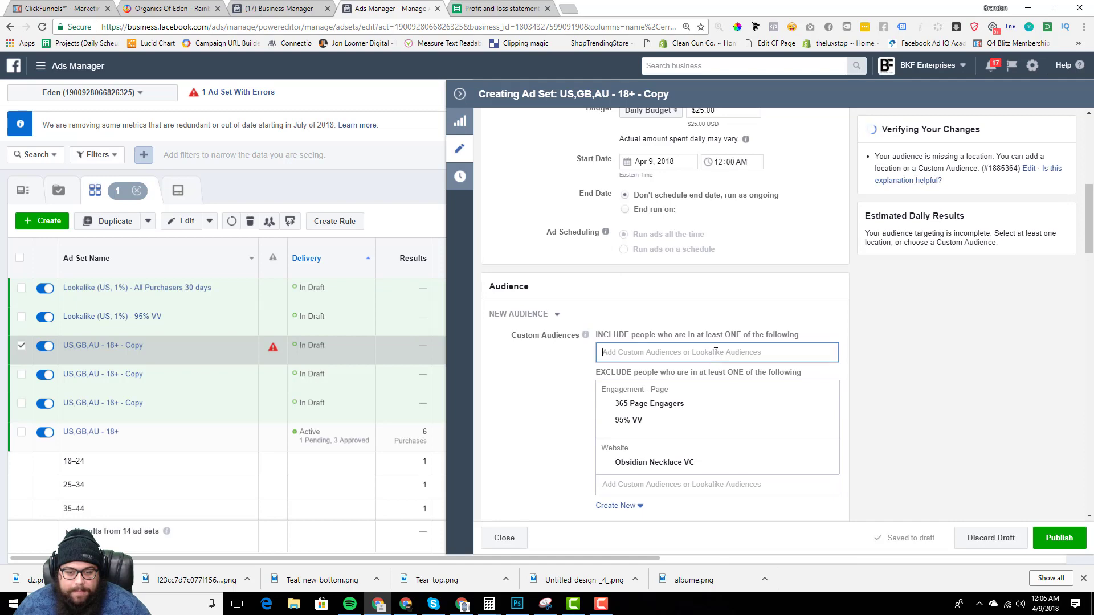
scroll(695, 409, down, 1)
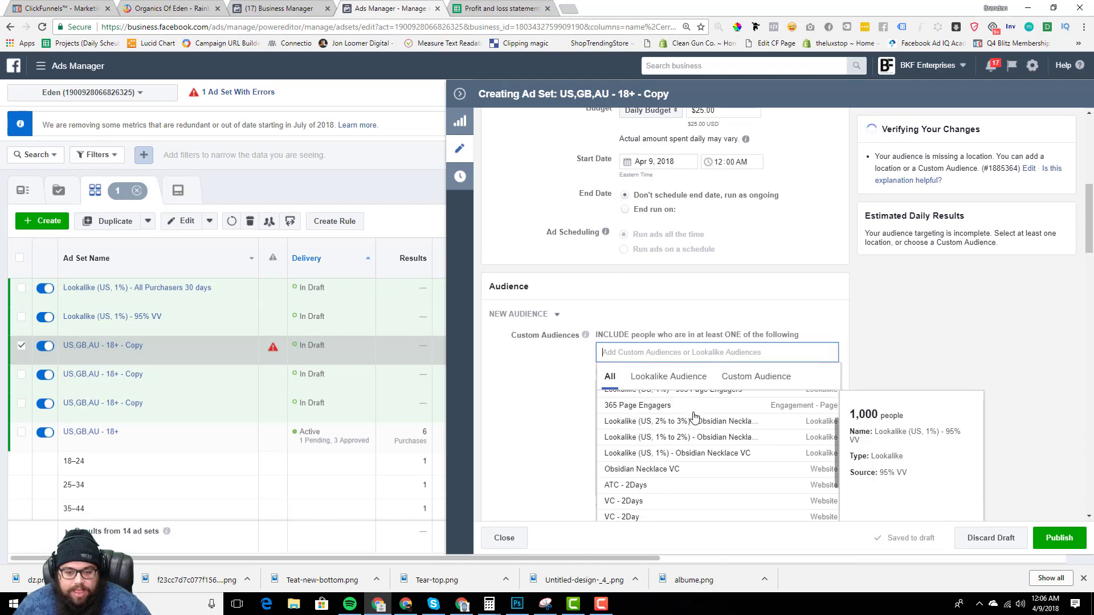
click(702, 453)
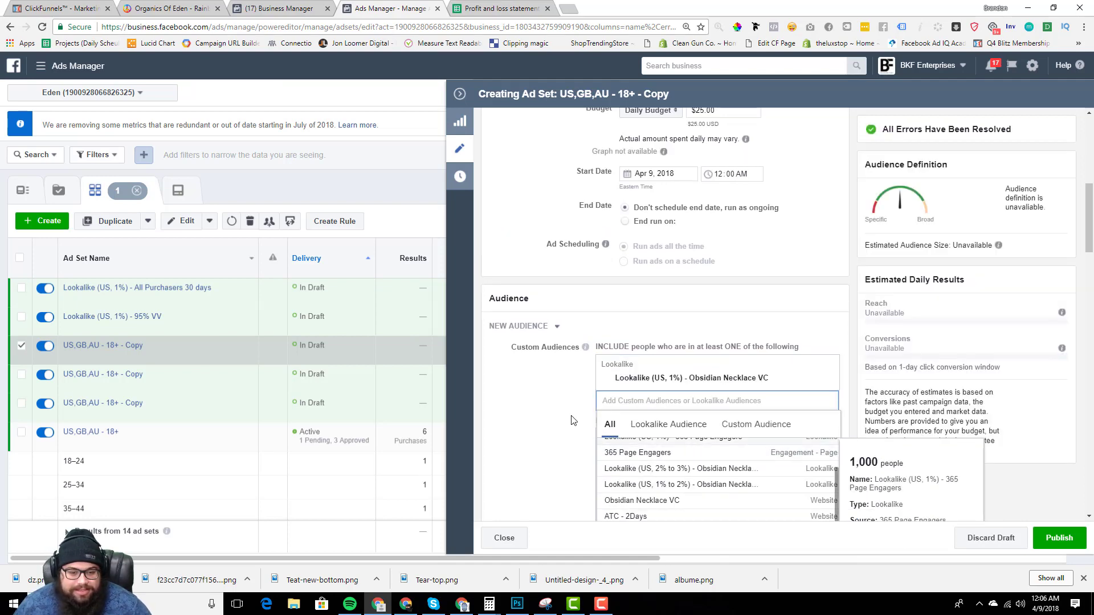
click(566, 420)
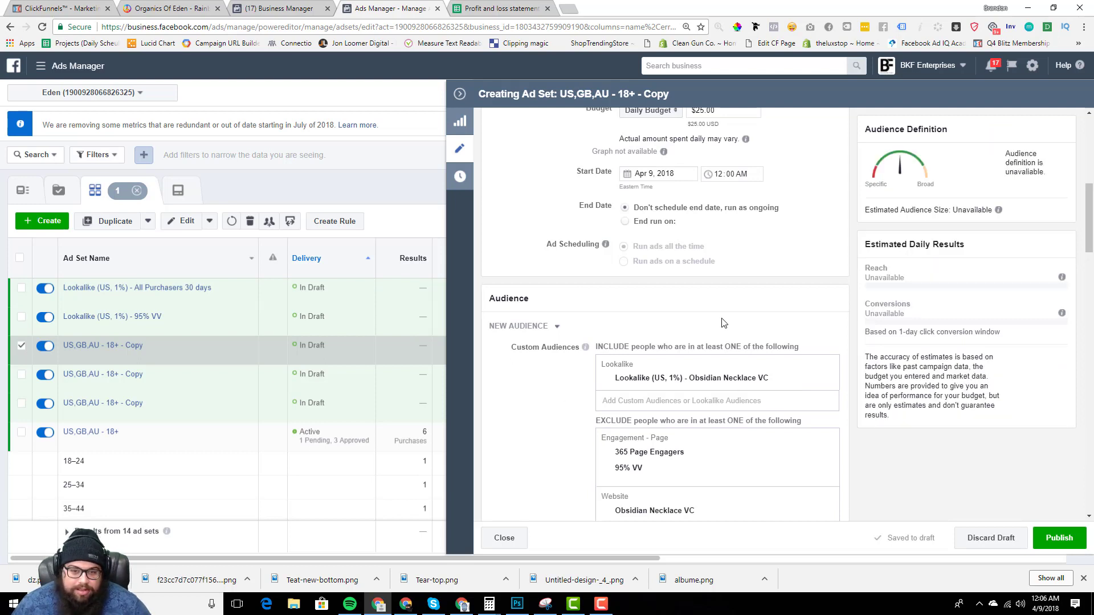
scroll(722, 323, up, 2)
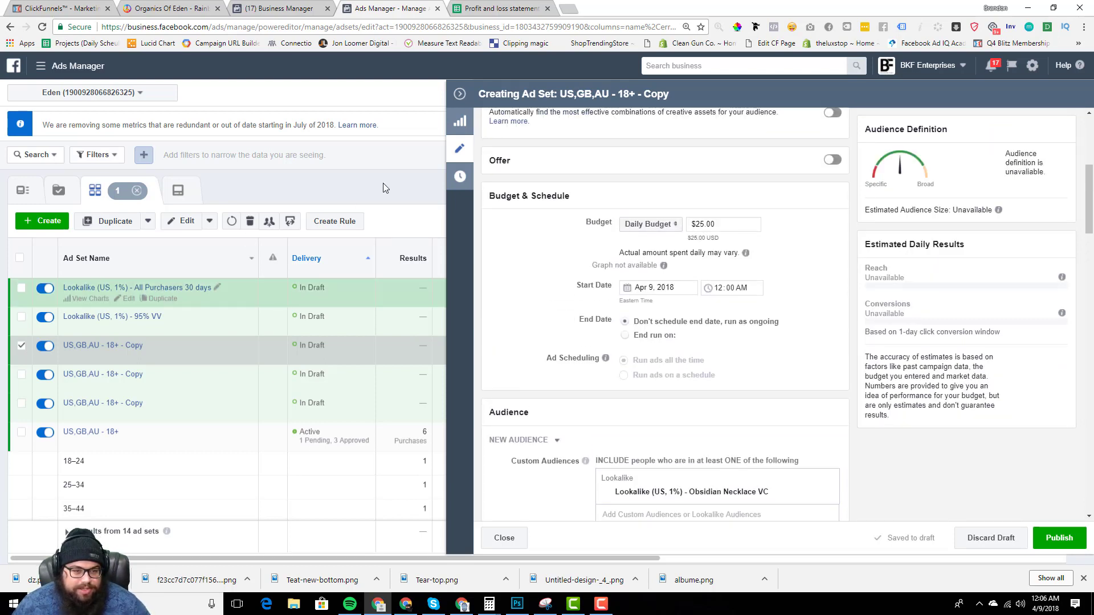
click(460, 94)
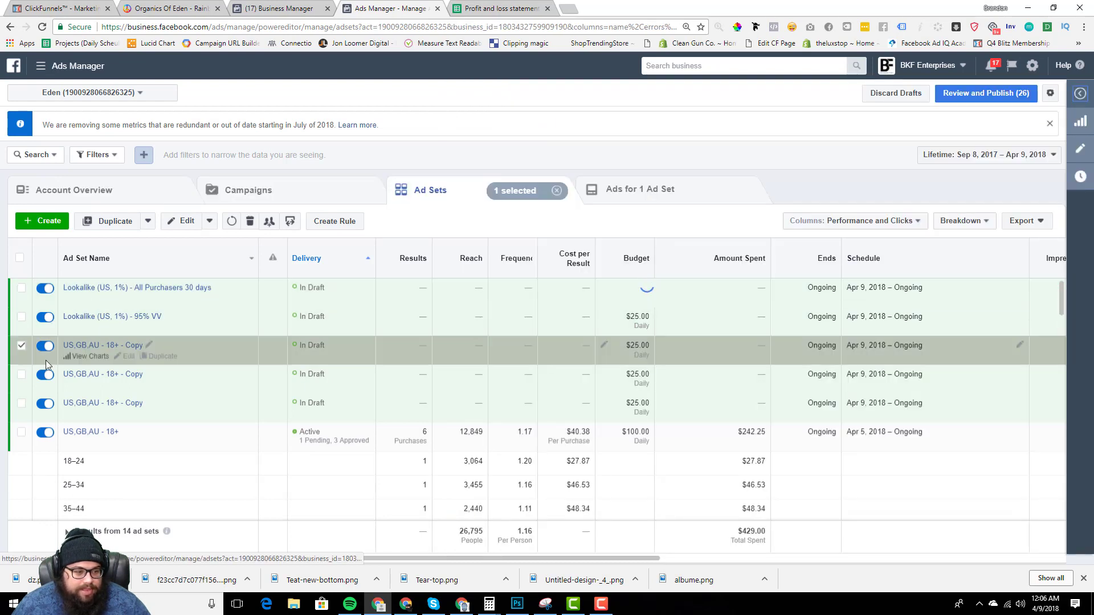
Delete the last two draft US,GB,AU - 18+ - Copy ad sets.
click(21, 346)
click(21, 375)
click(22, 403)
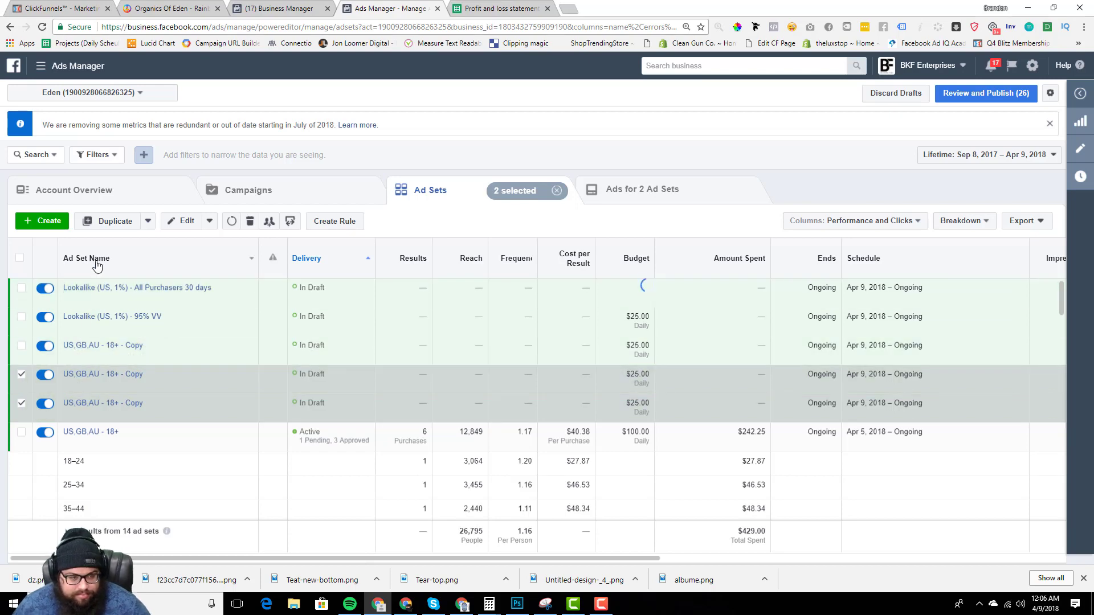
click(251, 222)
click(644, 271)
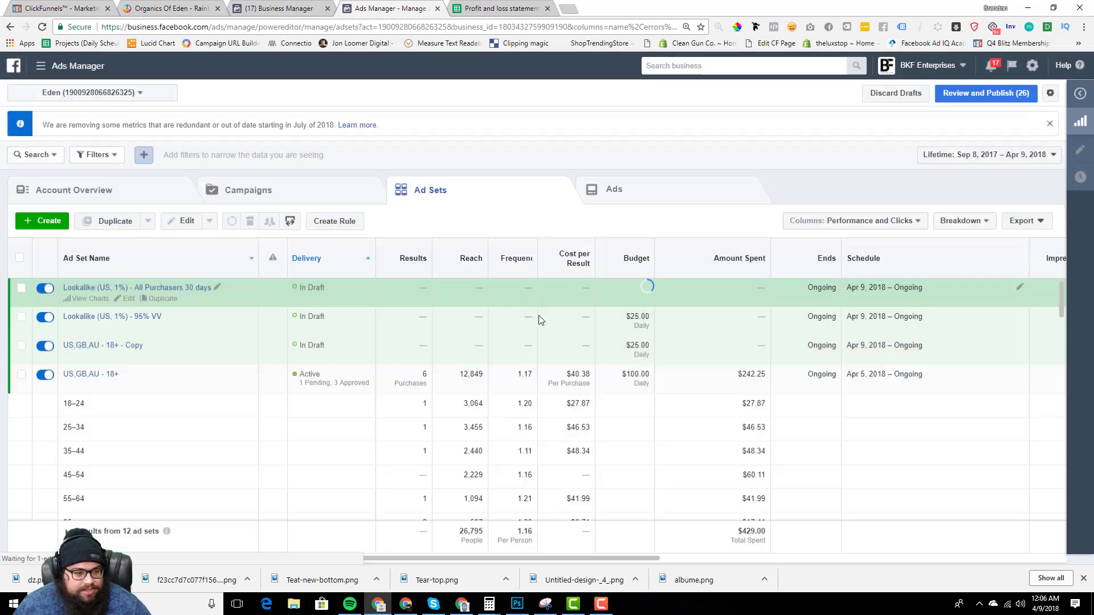
Open the third copied ad set for editing and copy the name of its included lookalike audience.
click(22, 345)
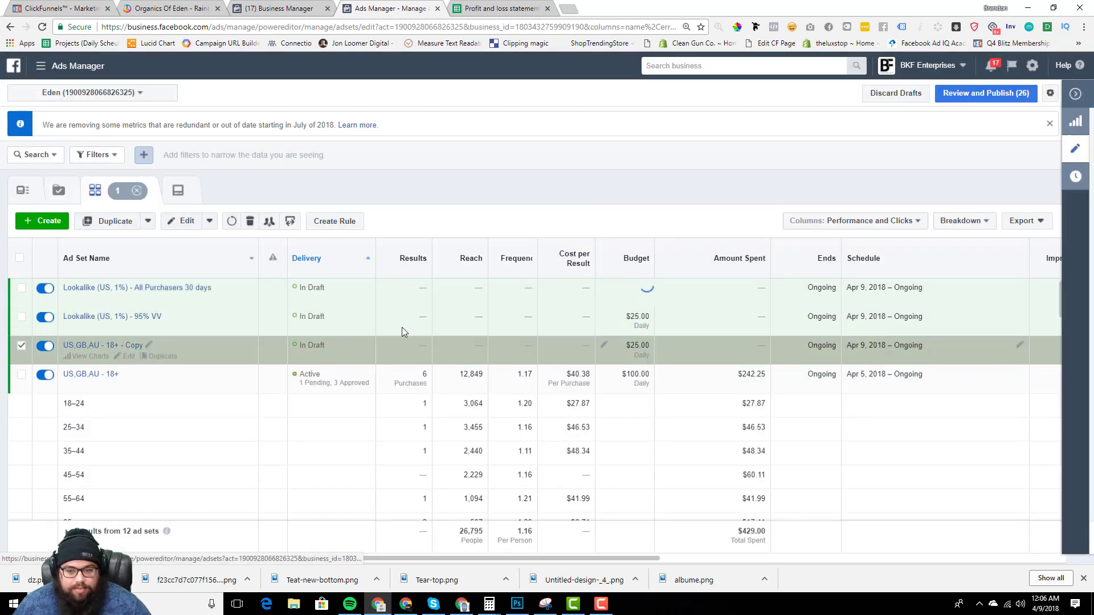
scroll(693, 388, down, 7)
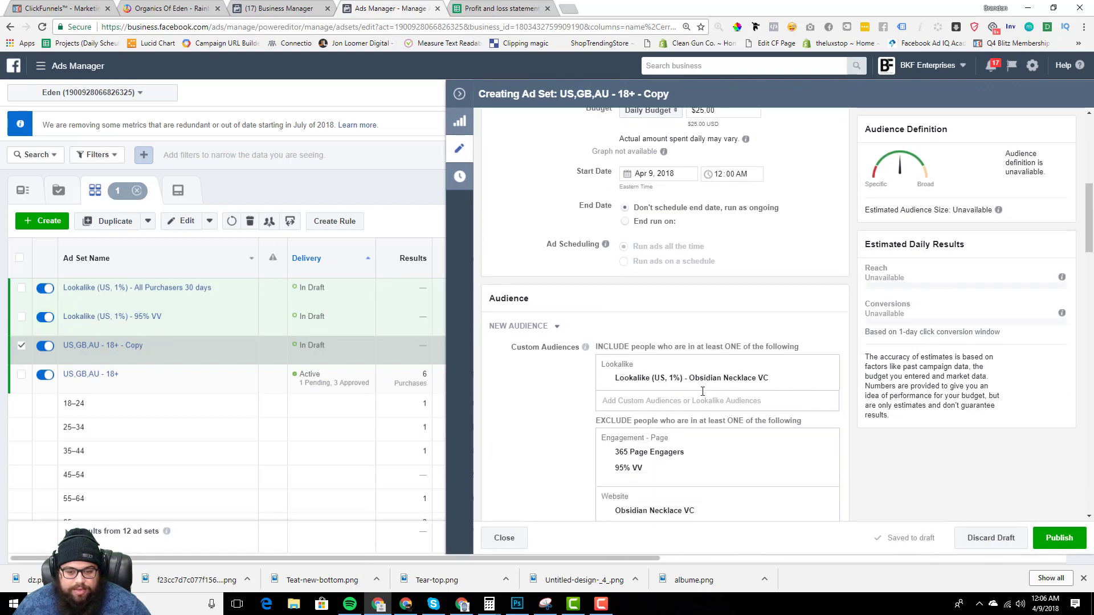
drag(771, 380, 615, 388)
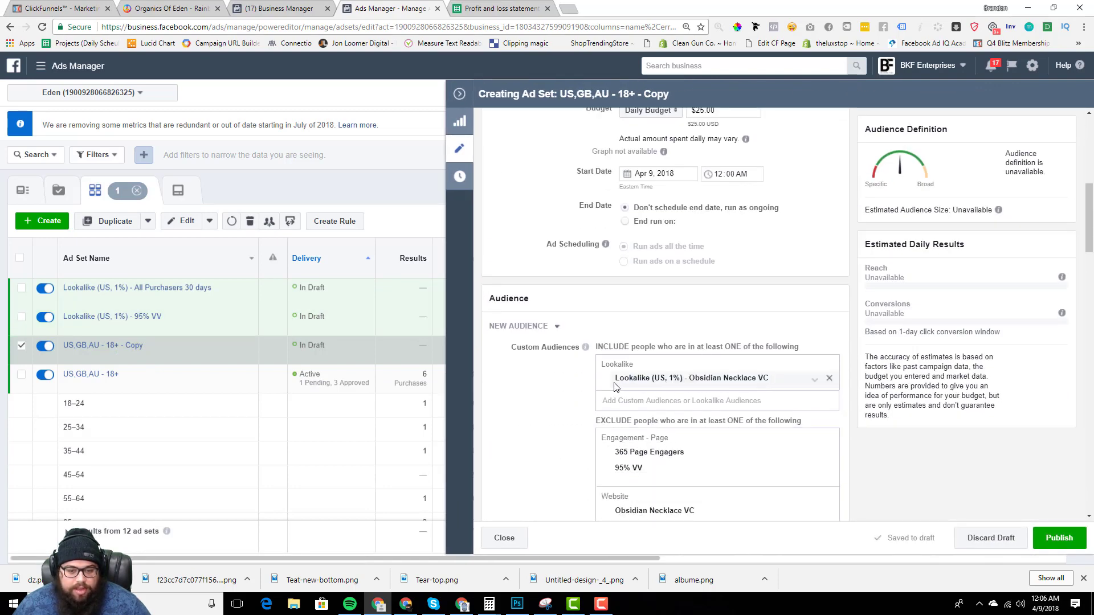
triple_click(616, 380)
key(ctrl+c)
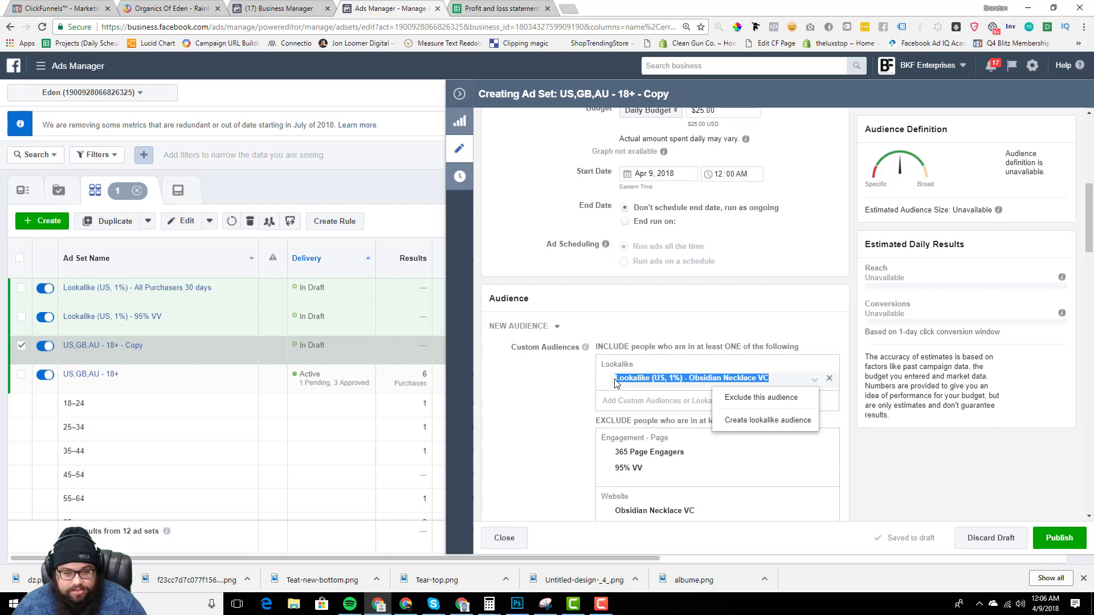
click(582, 383)
Rename this ad set Lookalike (US, 1%) - Obsidian Necklace VC, then collapse the editor and deselect the ad set.
scroll(676, 243, up, 7)
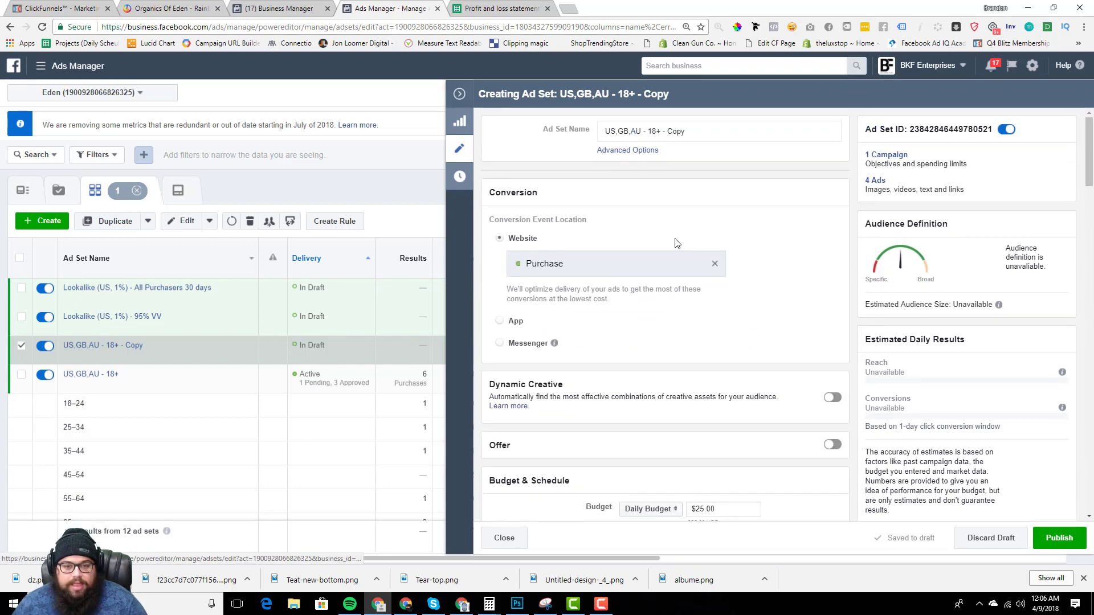
drag(686, 131, 609, 144)
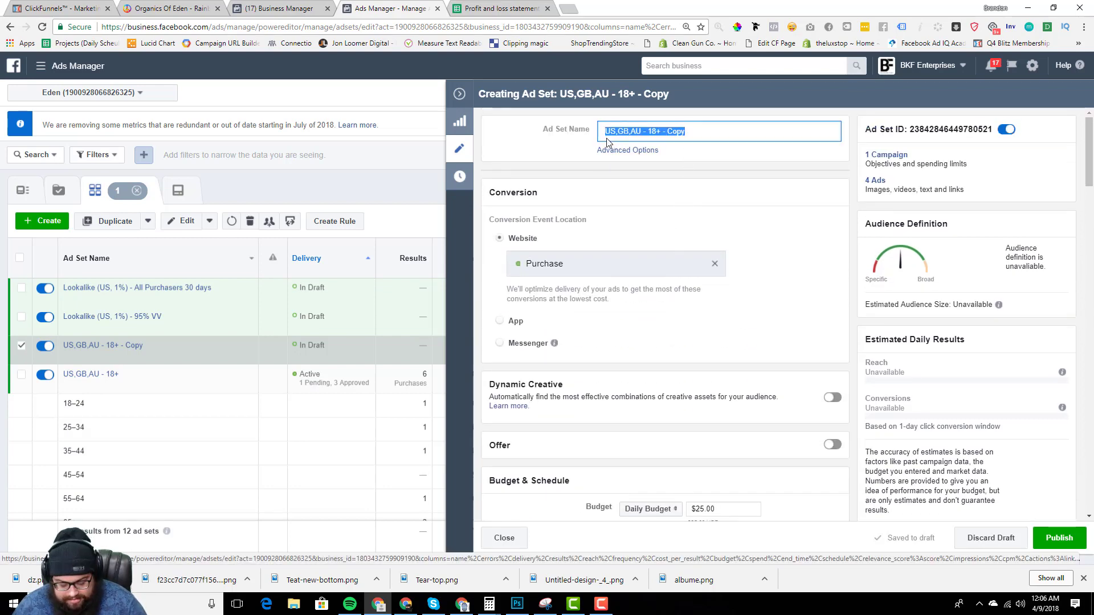
key(ctrl+v)
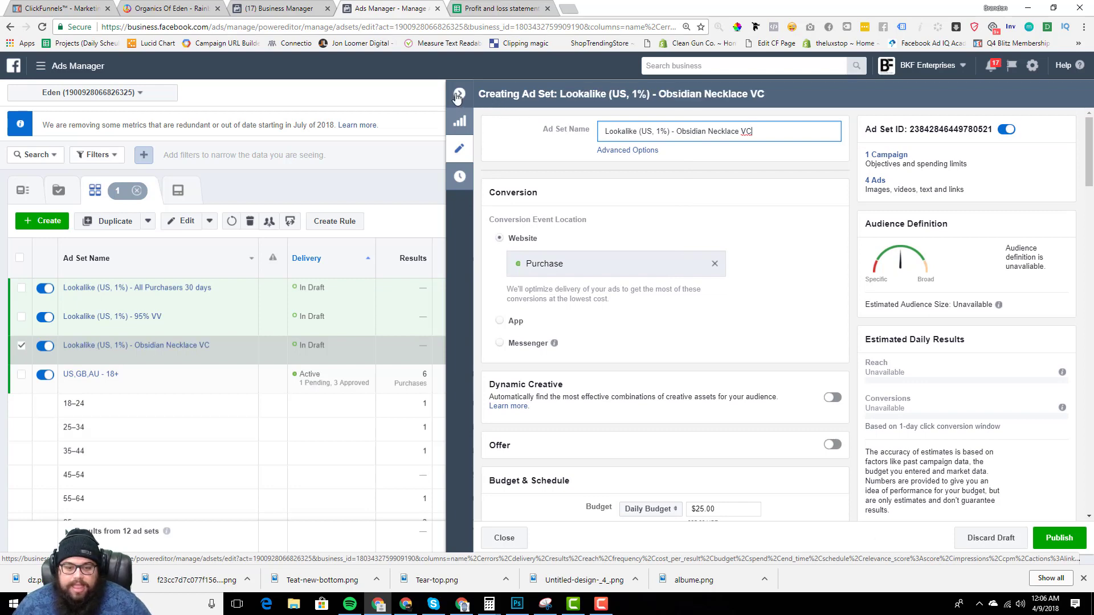
scroll(576, 294, down, 12)
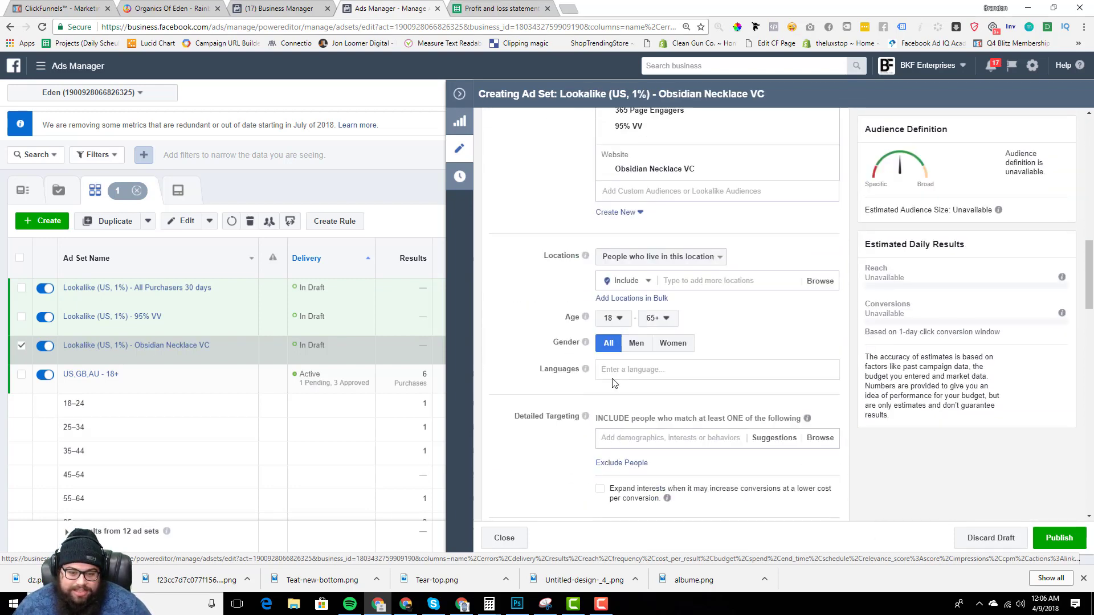
scroll(613, 383, down, 1)
scroll(614, 382, up, 1)
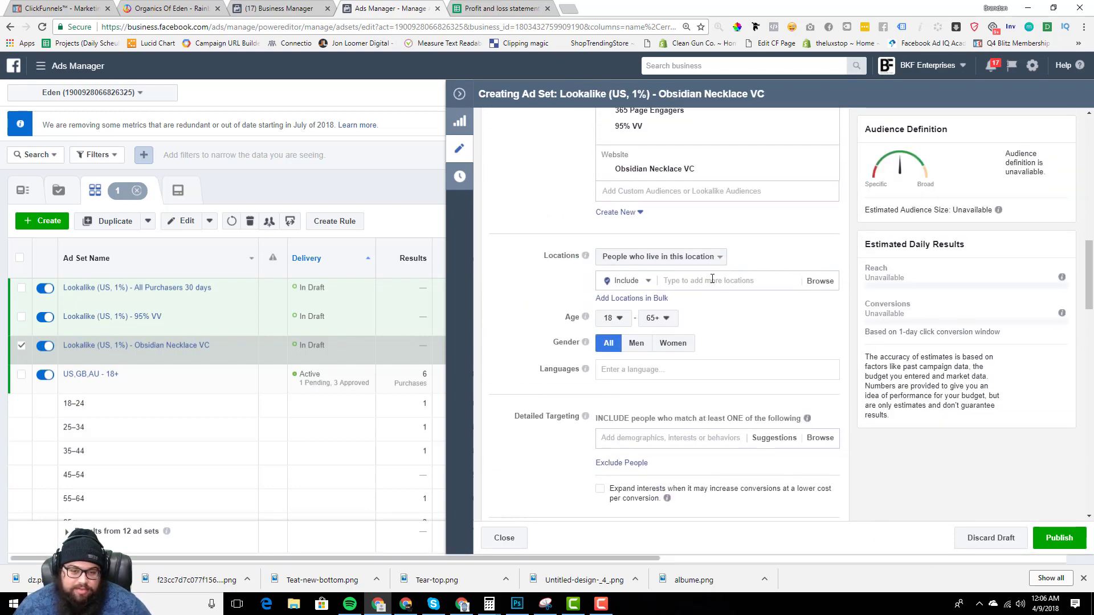
click(462, 94)
click(22, 346)
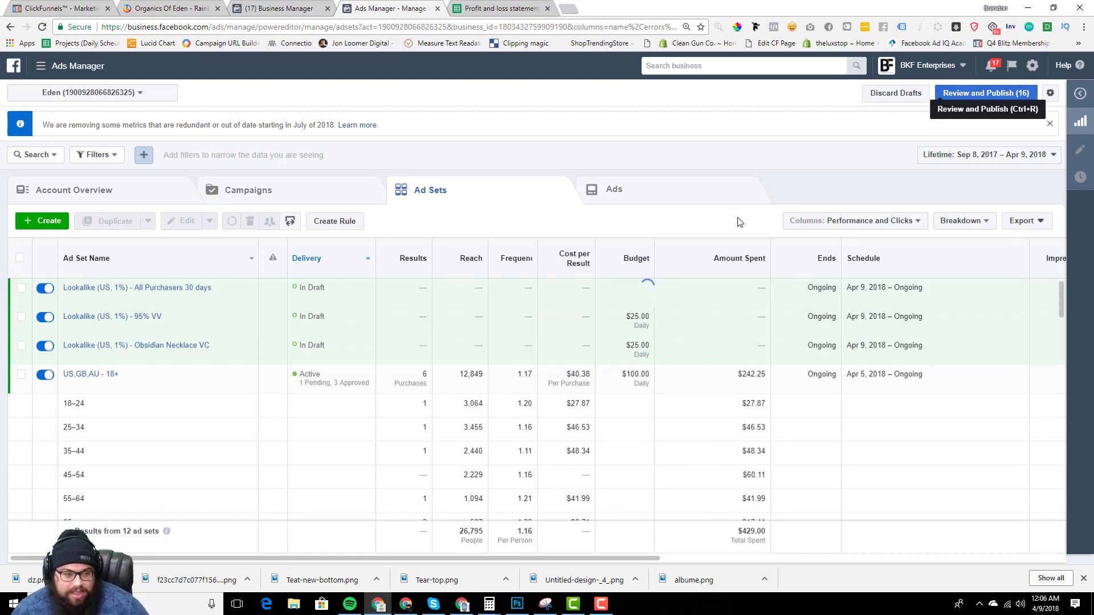
Set the daily budget of all three draft lookalike ad sets to $40.00 in one bulk edit and publish them.
click(21, 289)
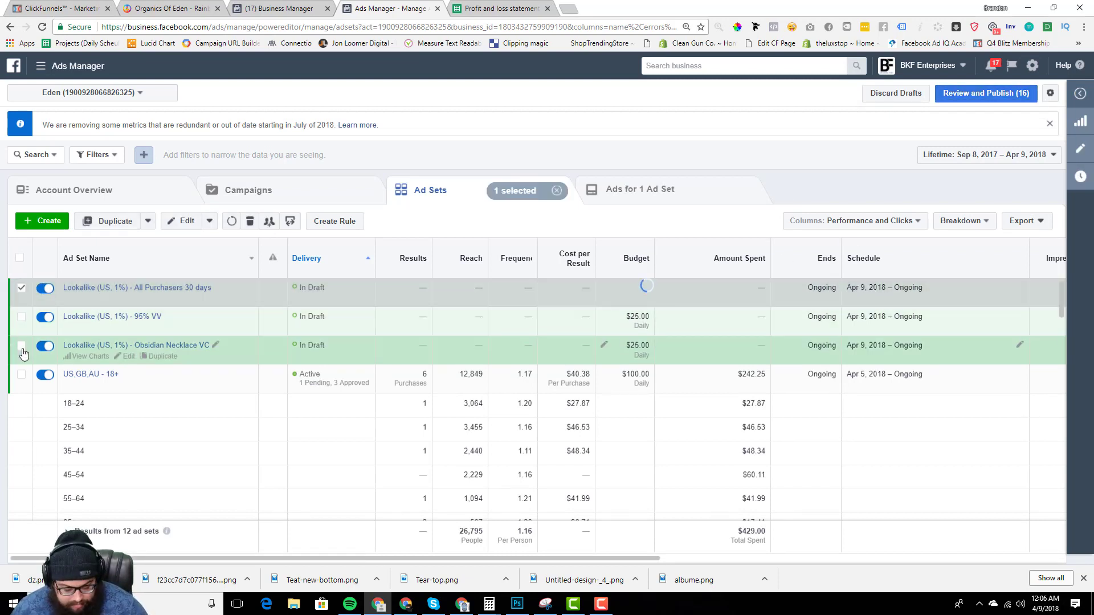
shift+click(21, 346)
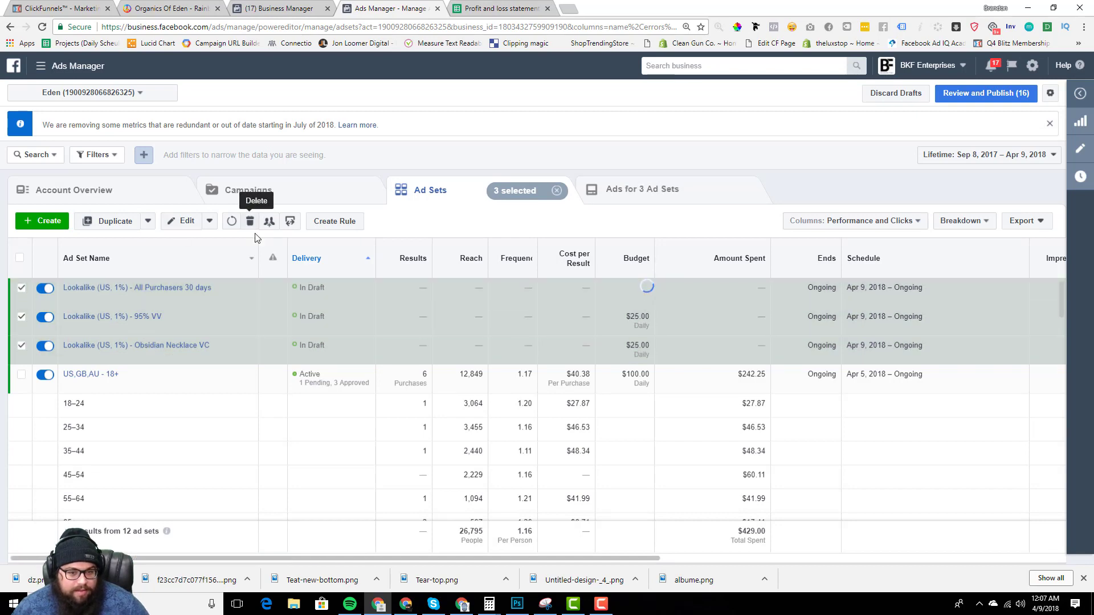
click(181, 222)
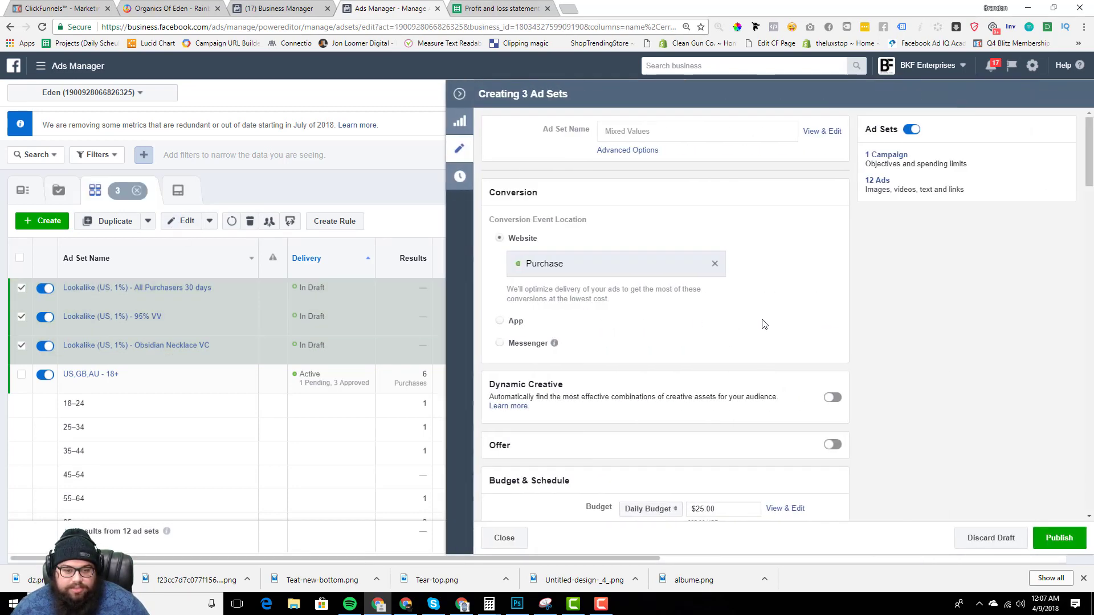
scroll(690, 347, down, 2)
drag(715, 338, 684, 341)
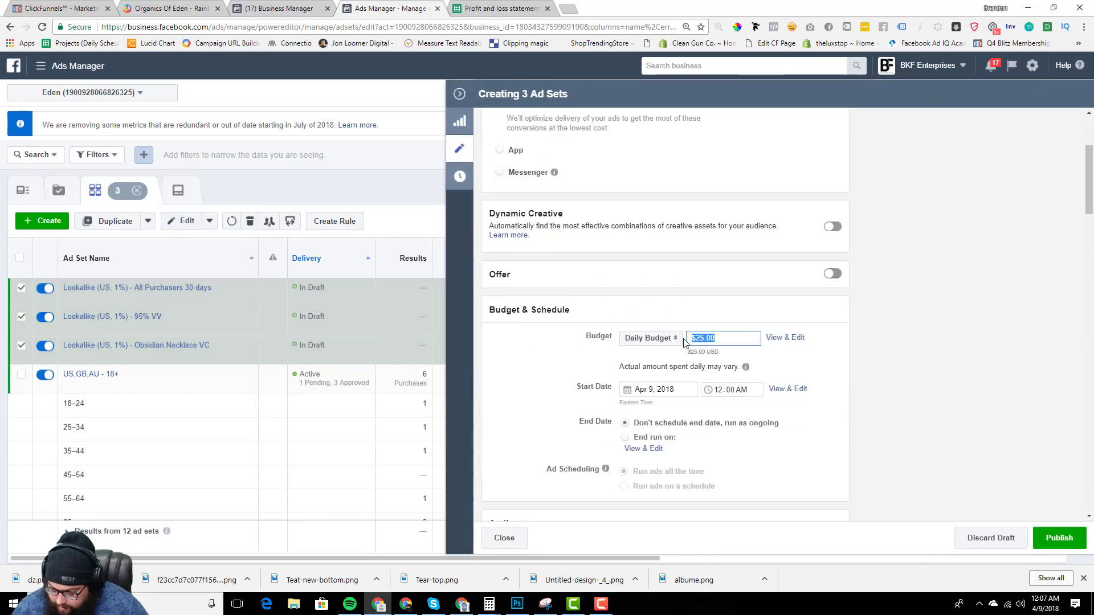
text(40.00)
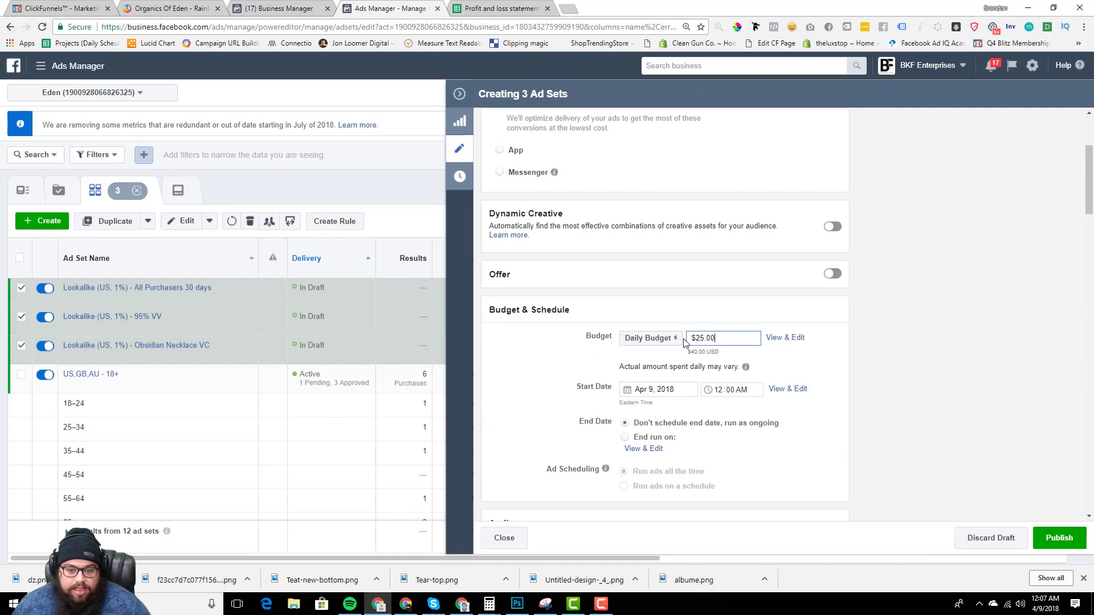
click(1057, 541)
While publishing runs, consult the with membership figure in the Profit and loss statement spreadsheet.
click(288, 9)
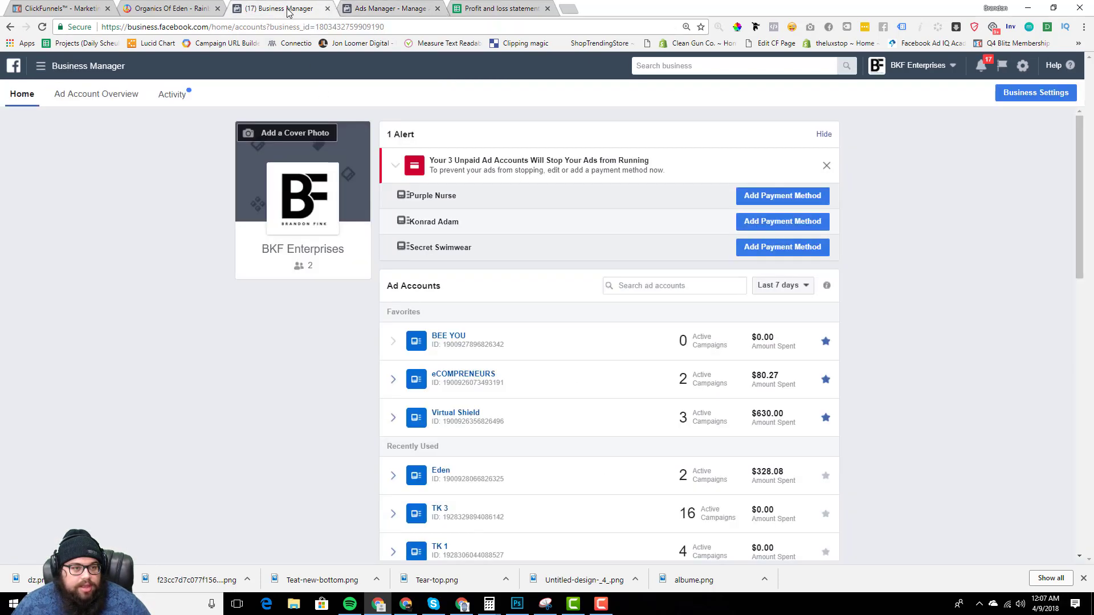
click(371, 10)
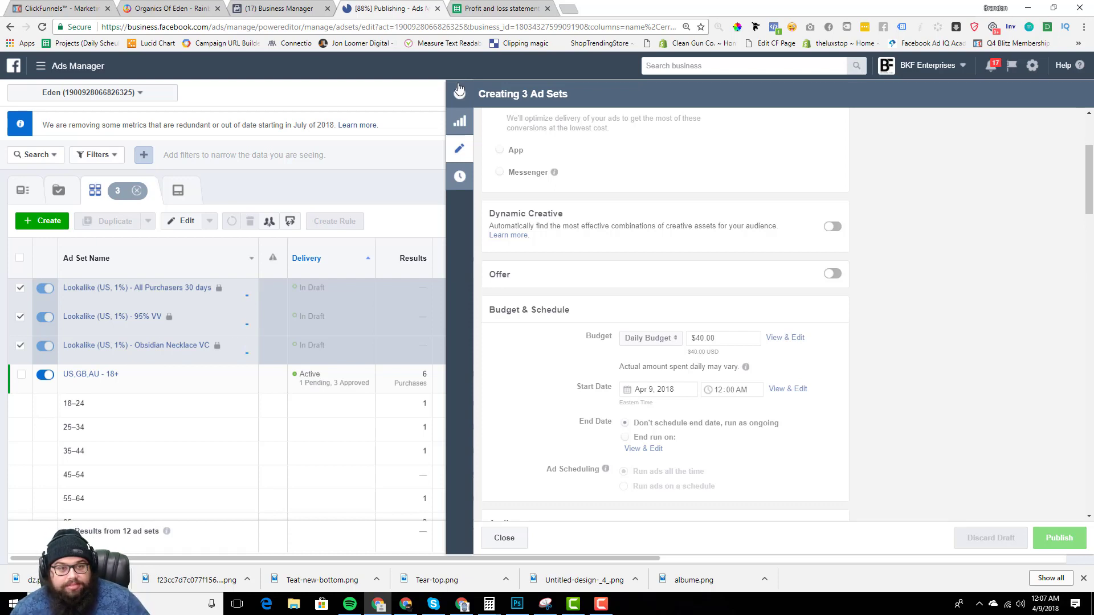
click(465, 7)
click(531, 255)
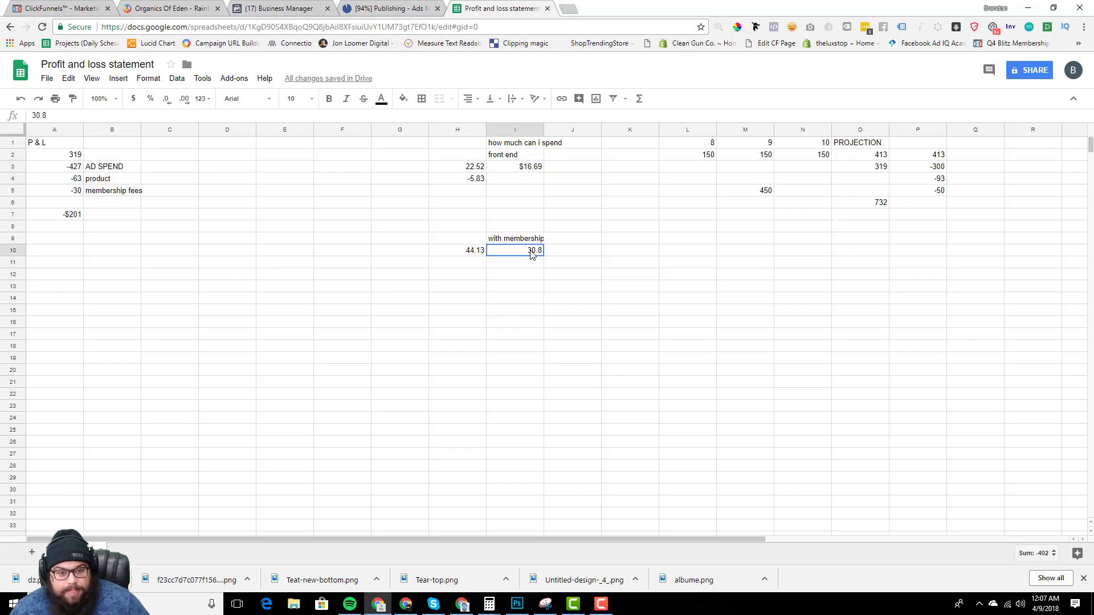
shift+click(590, 249)
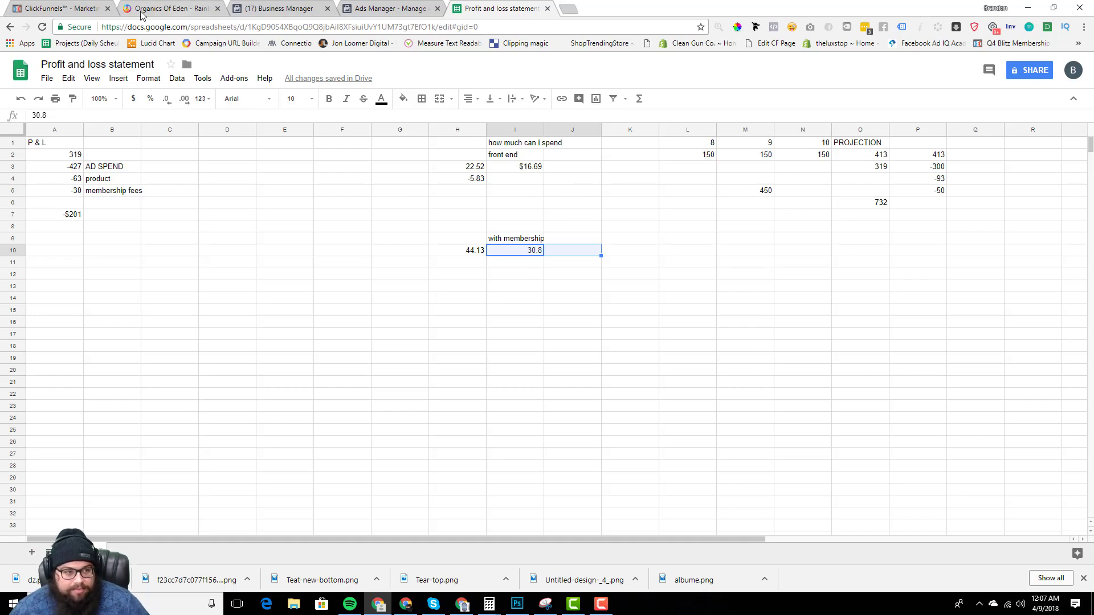
Return to Ads Manager, collapse the ad set editor and open the account's Audiences library.
click(54, 14)
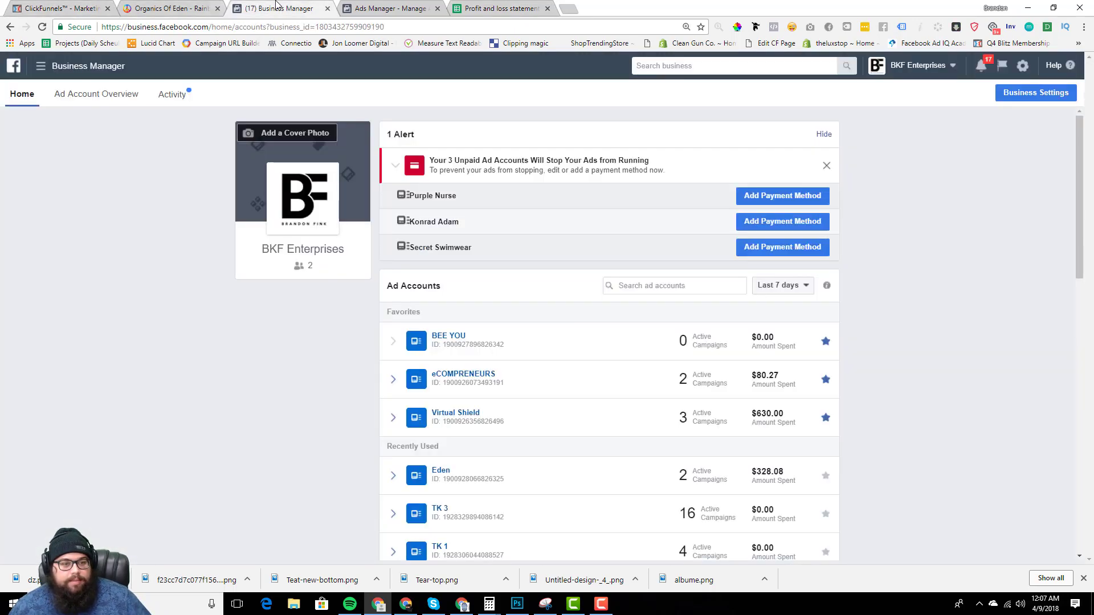
click(279, 9)
click(387, 9)
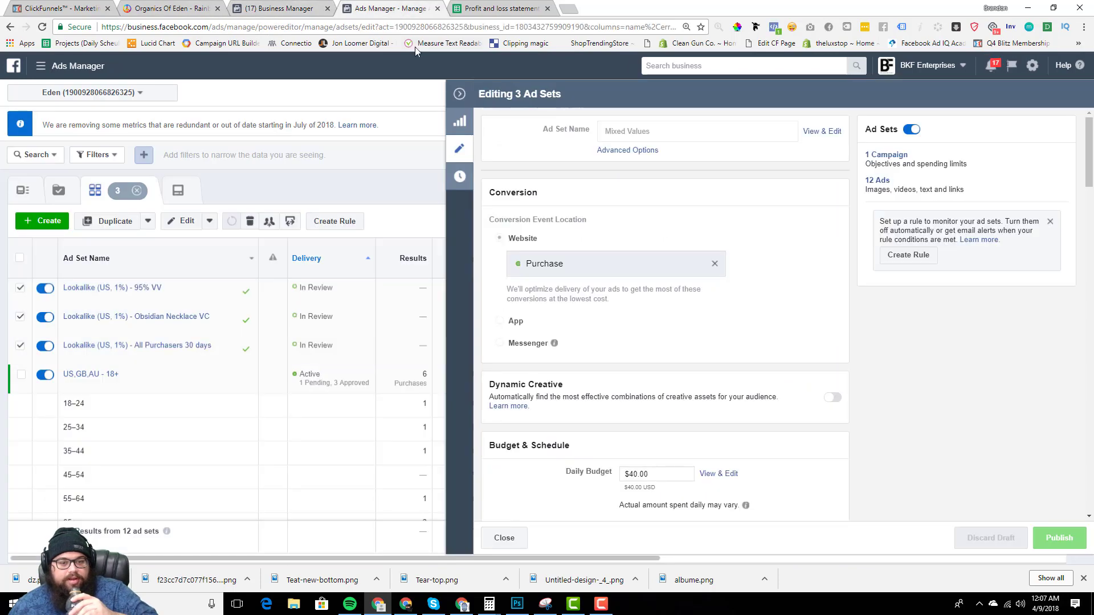
click(459, 94)
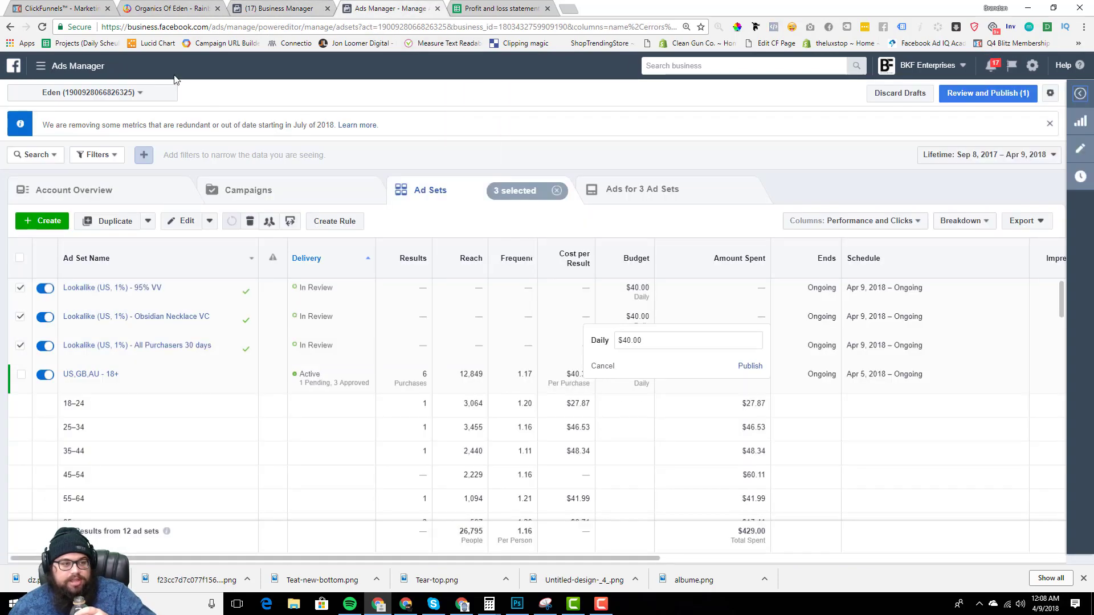
click(40, 65)
click(33, 134)
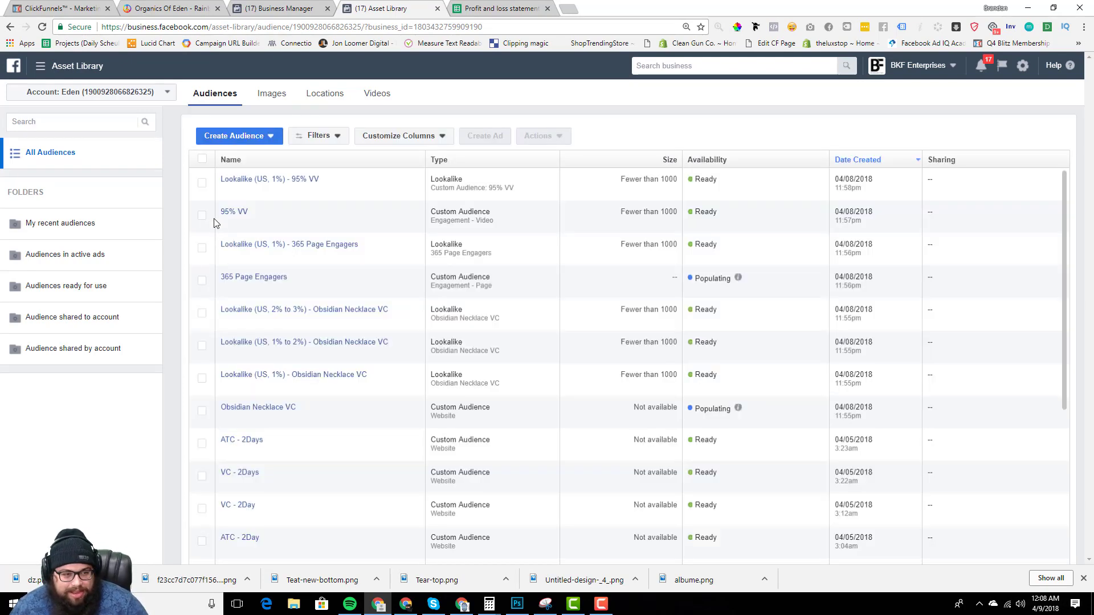
Start a lookalike audience from the 95% VV custom audience with Australia as its location.
click(202, 215)
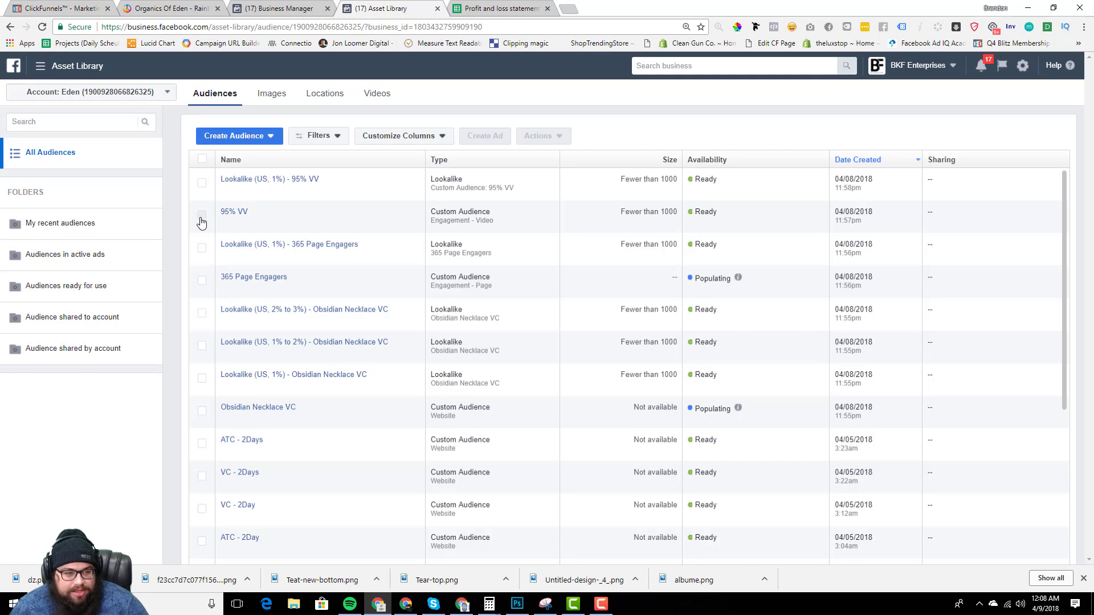
click(548, 138)
click(559, 160)
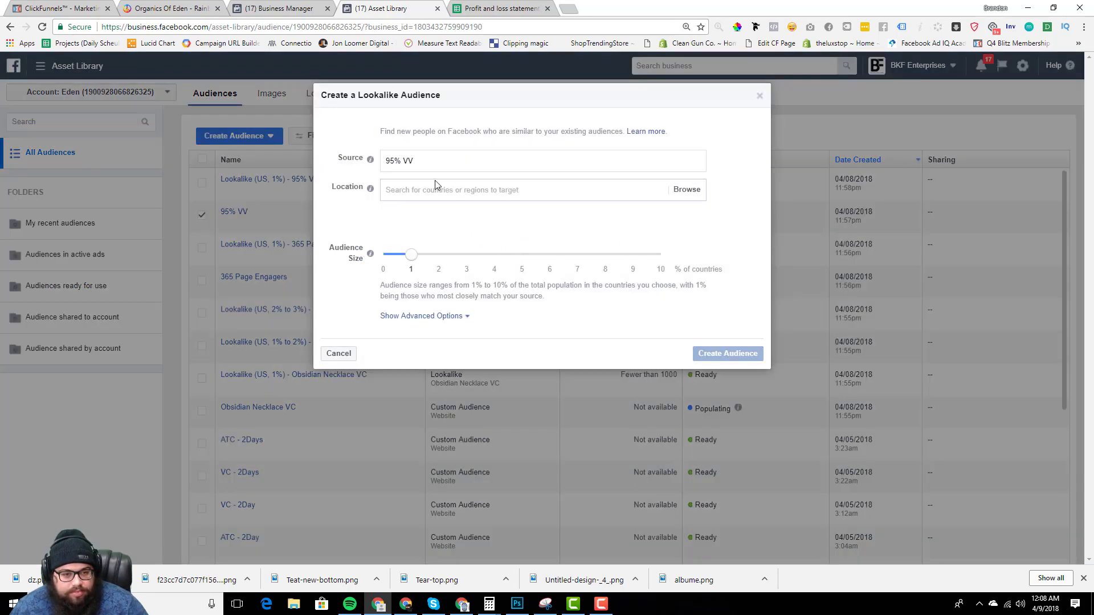
click(434, 190)
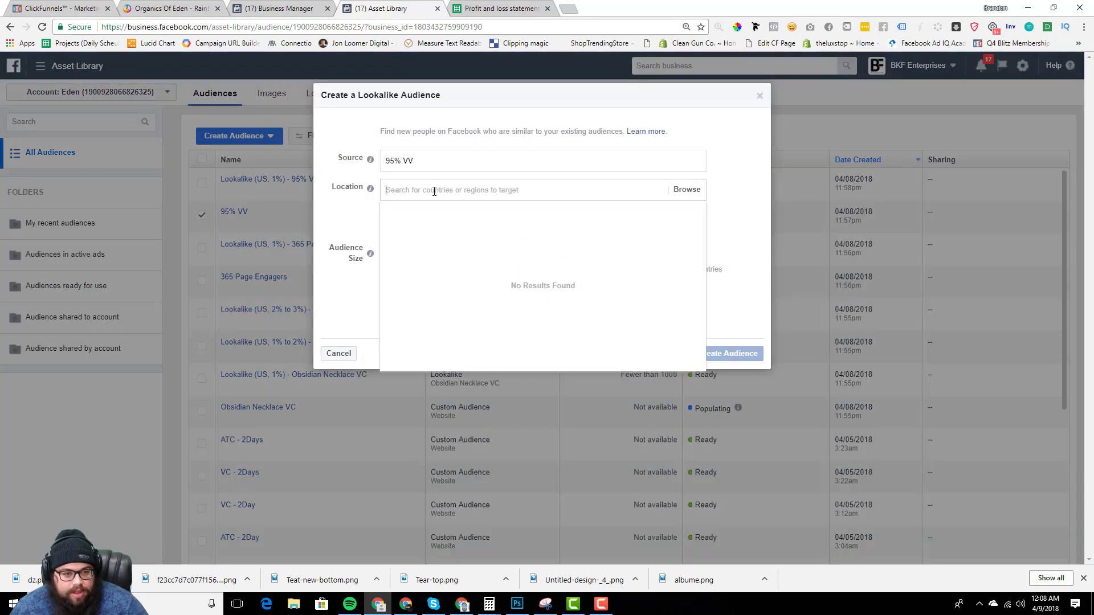
text(AUST)
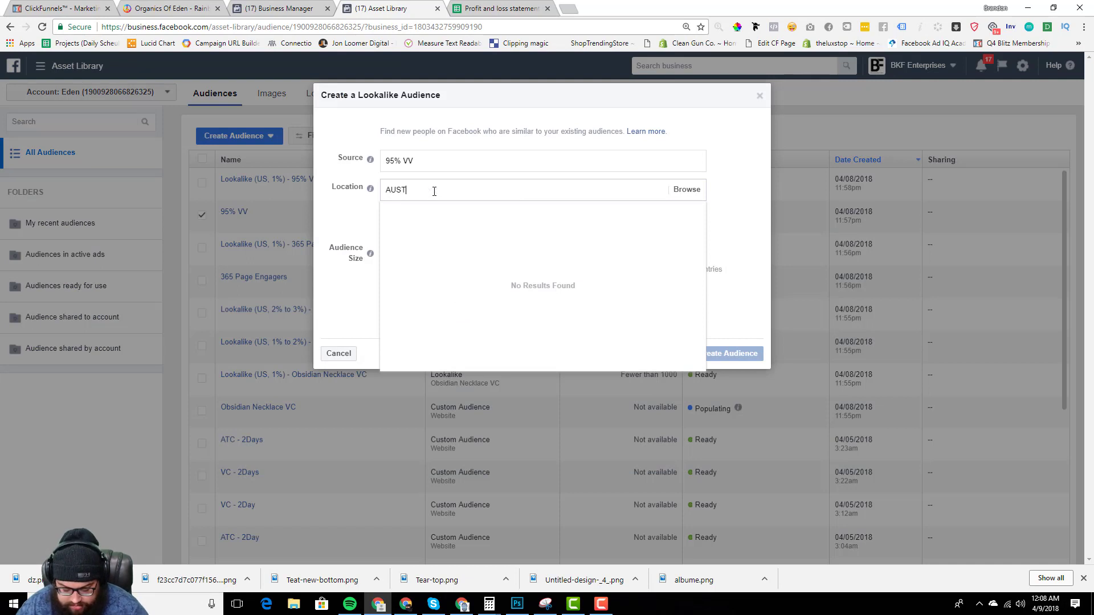
text(RALIA)
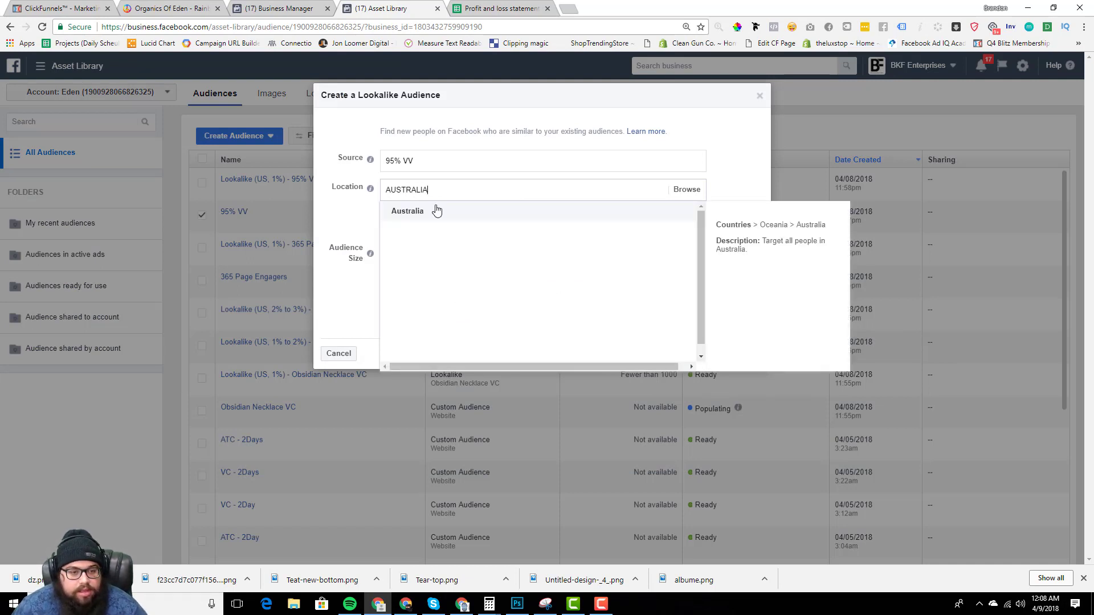
click(435, 210)
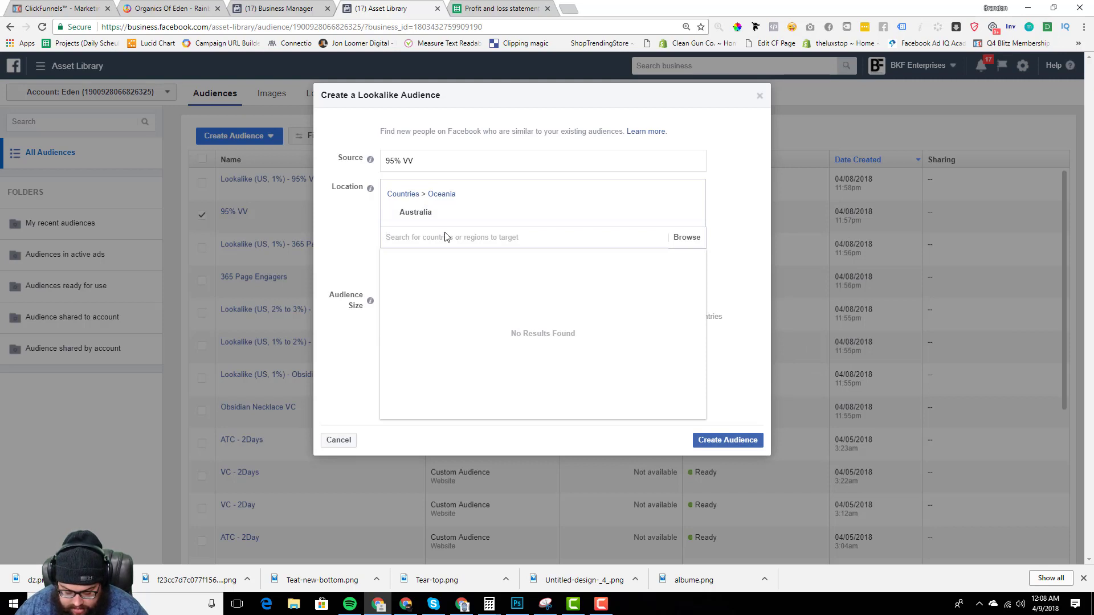
Add United Kingdom as a second location and try to create the 1% lookalike audience.
text(UNI)
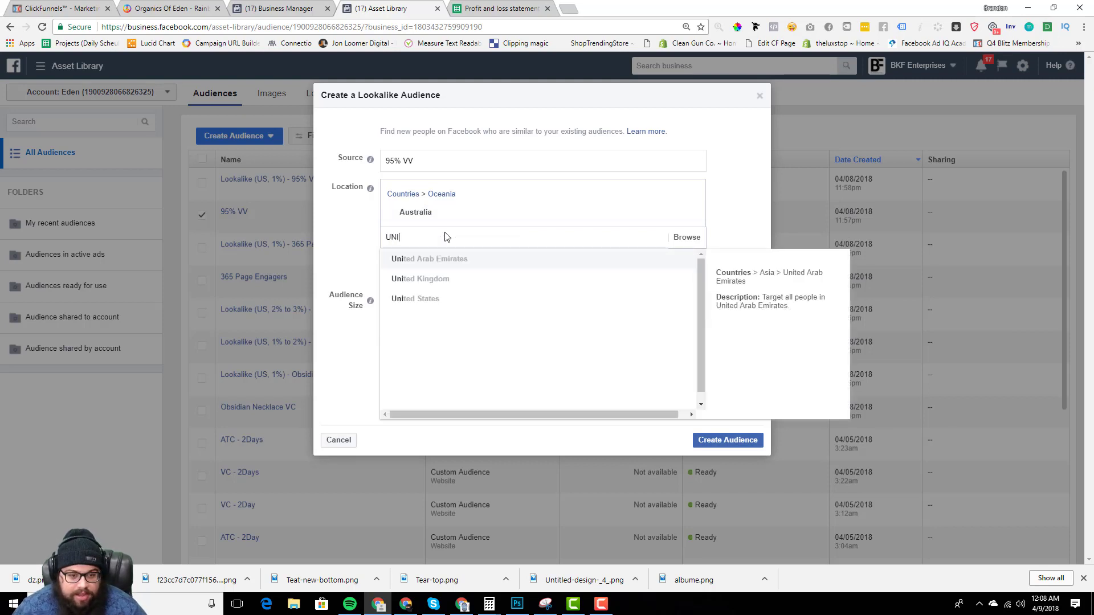
click(444, 279)
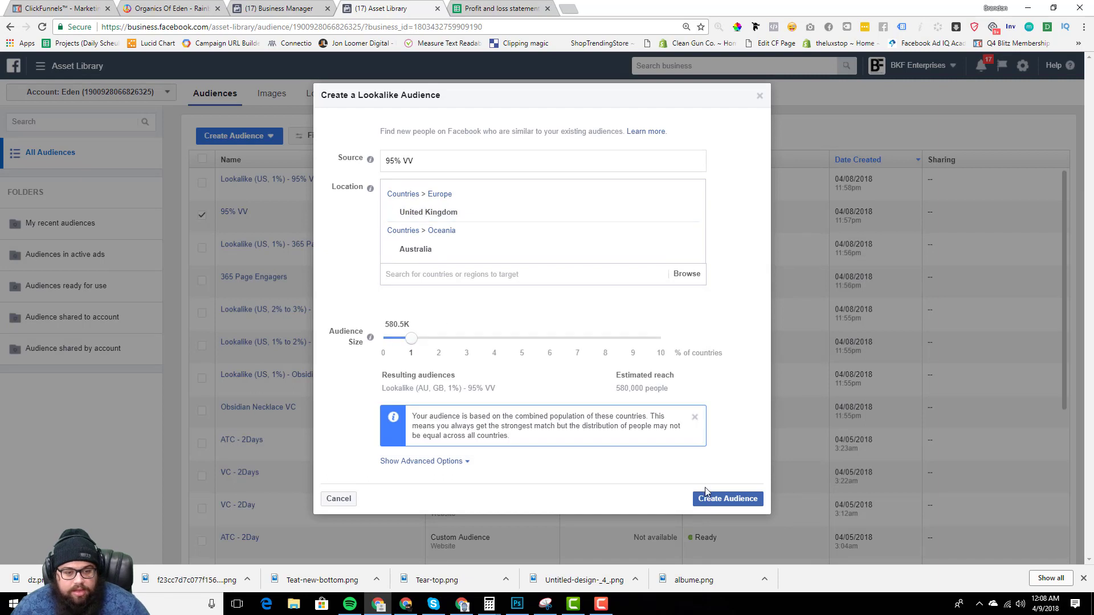
click(727, 499)
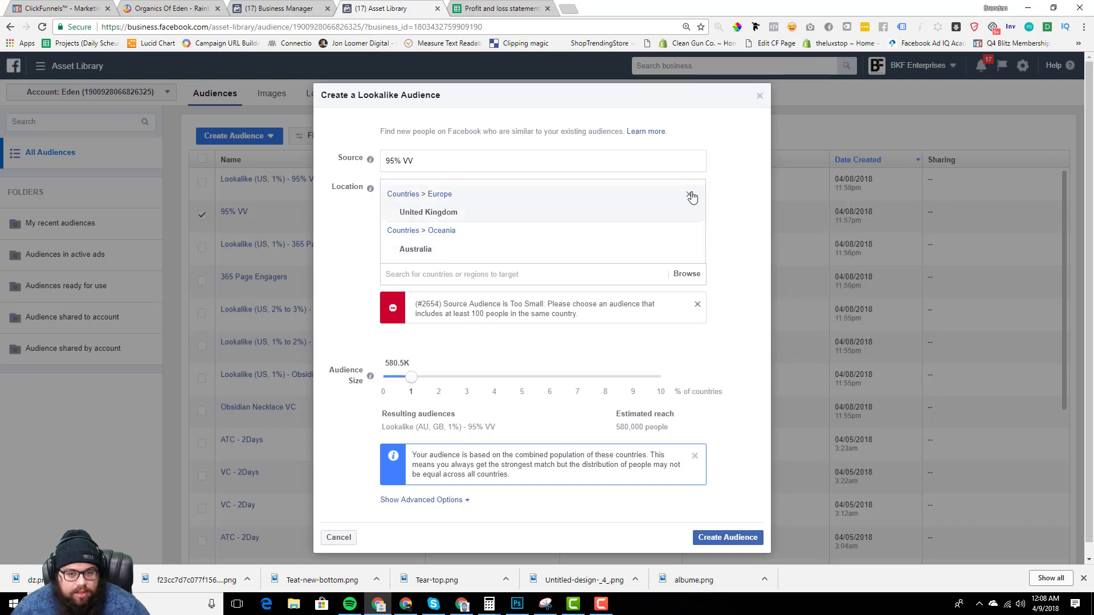
Remove United Kingdom from the lookalike's locations and set its audience size to 2%.
click(688, 195)
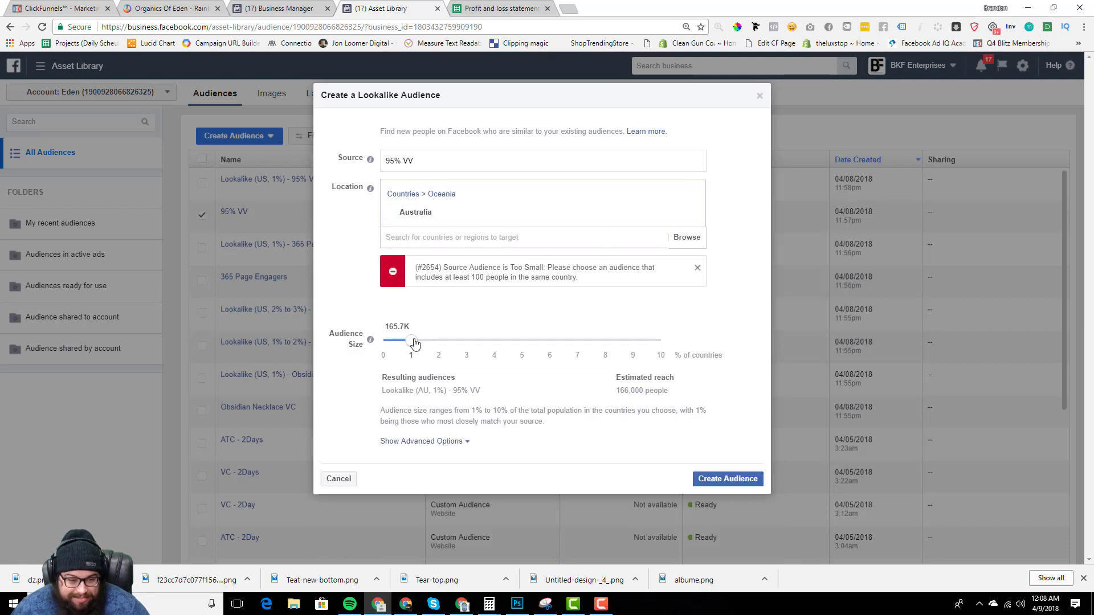
drag(413, 344, 439, 342)
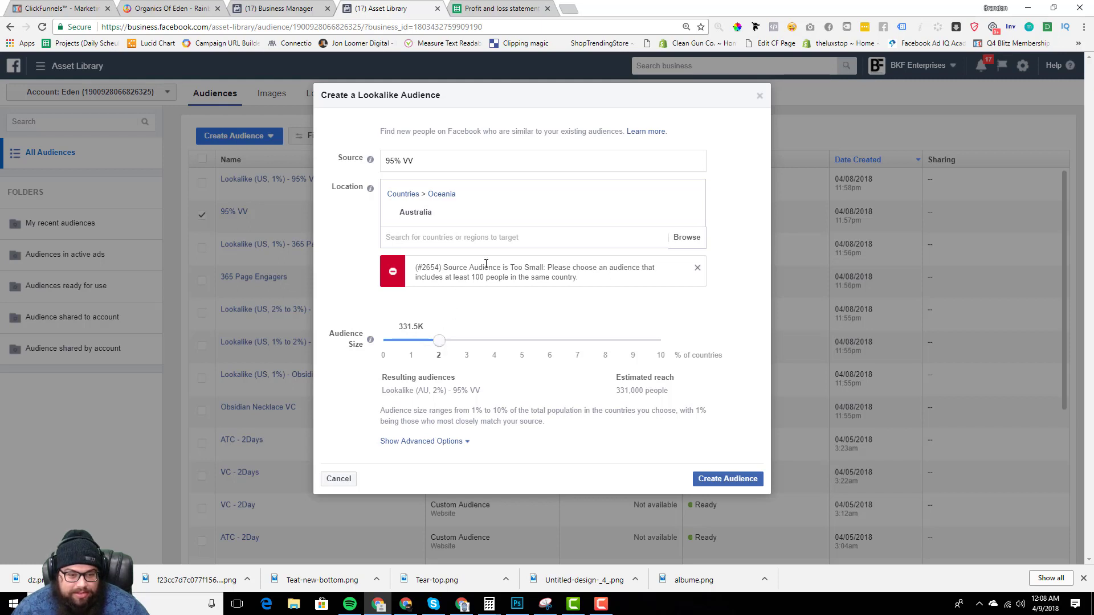
drag(465, 279, 514, 278)
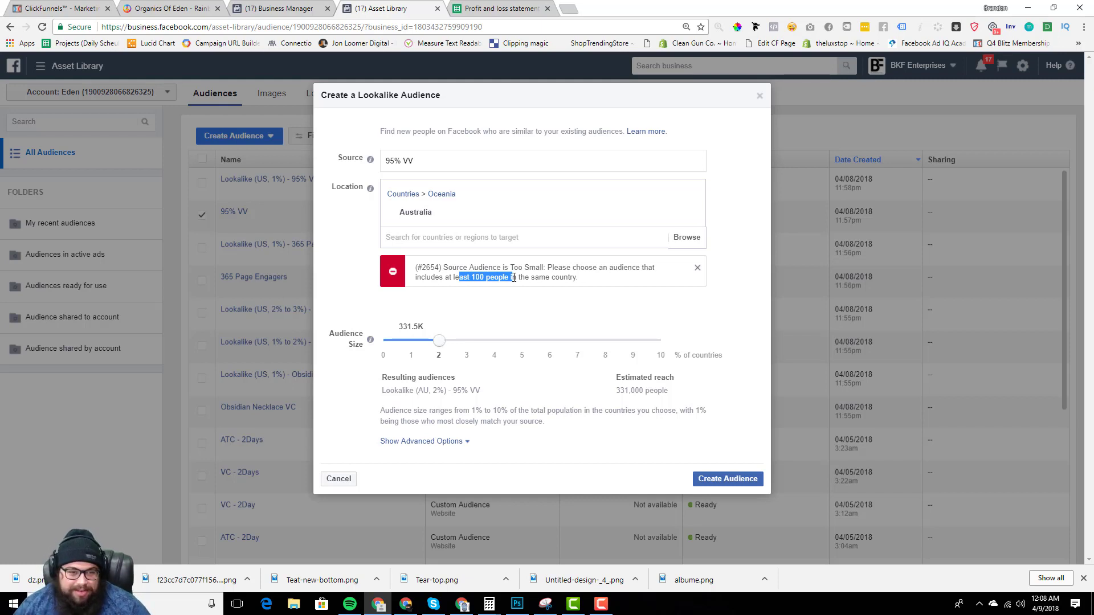
Create the 2% Australia lookalike audience from the 95% VV source.
drag(380, 131, 566, 157)
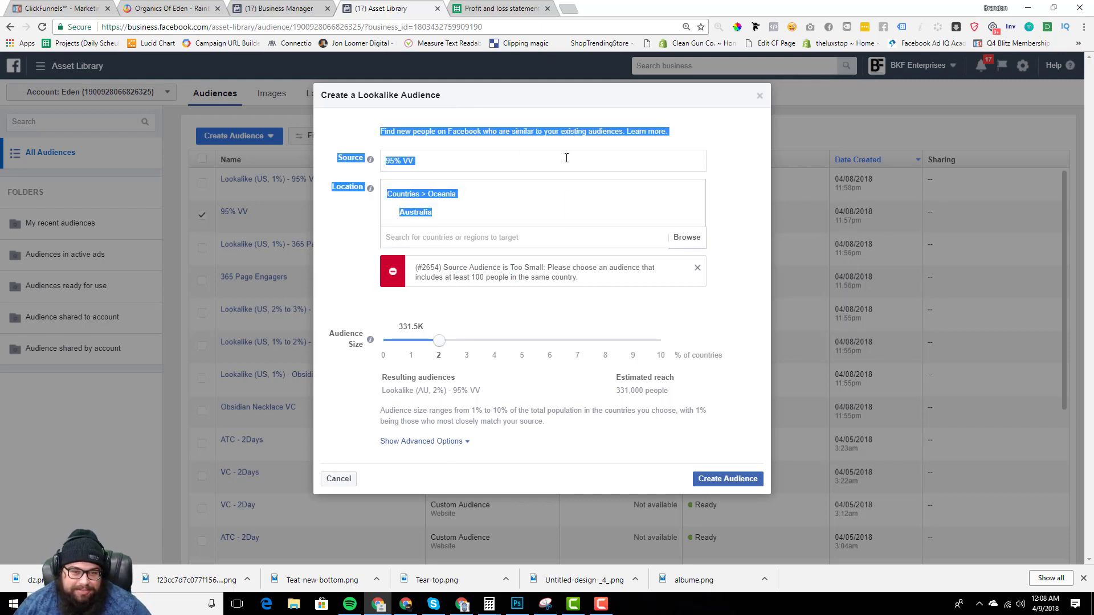
click(567, 150)
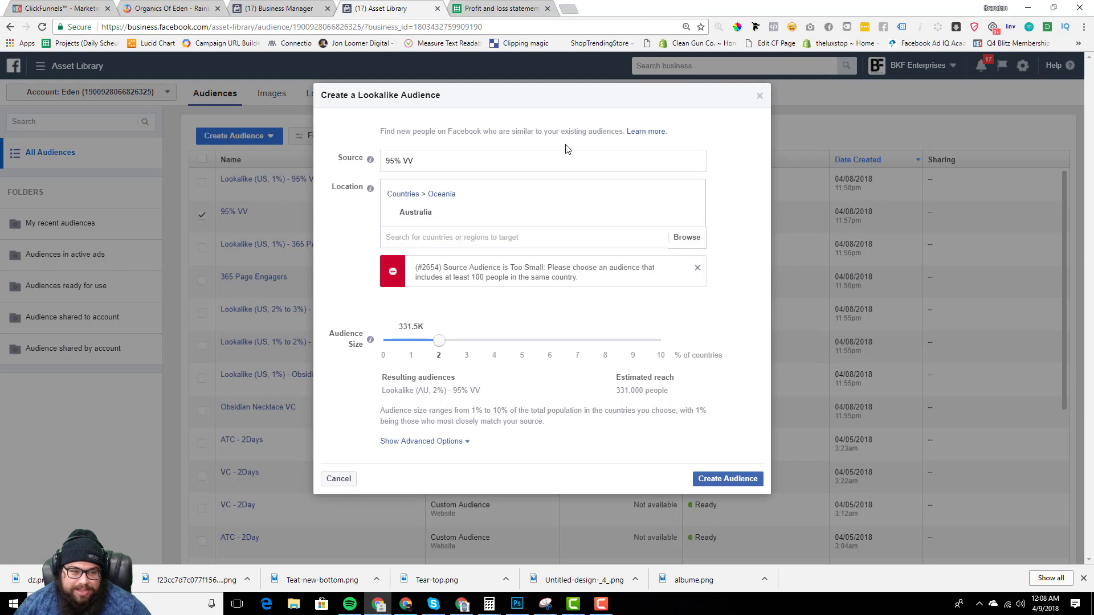
click(735, 480)
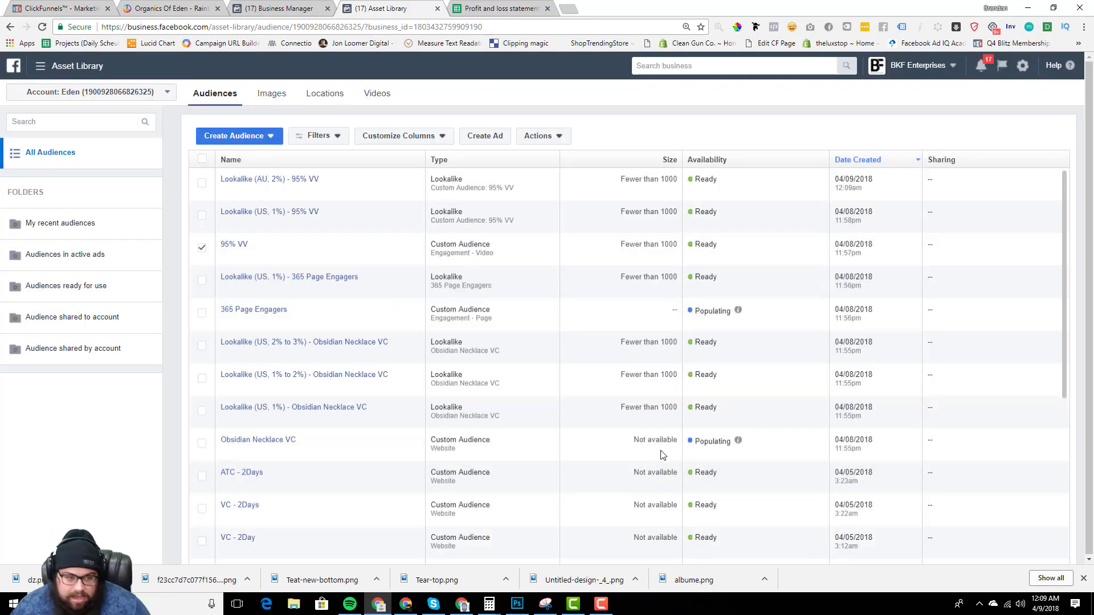
Create a 1% United Kingdom lookalike from the 95% VV audience and select Obsidian Necklace VC in the audience list.
mouse_move(317, 345)
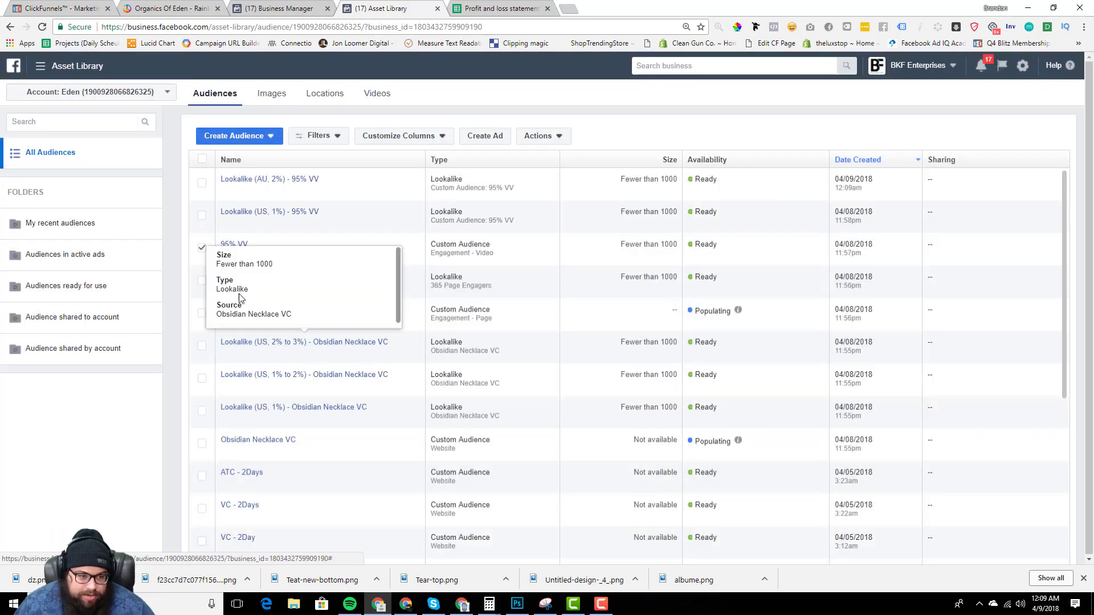
click(557, 136)
click(547, 156)
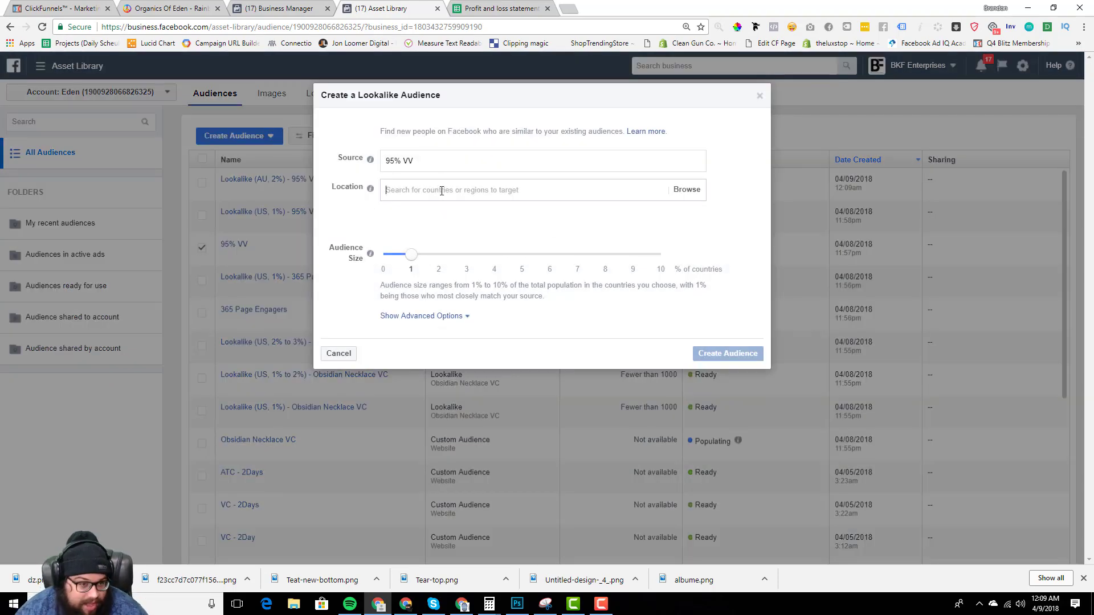
click(442, 191)
text(UNITED)
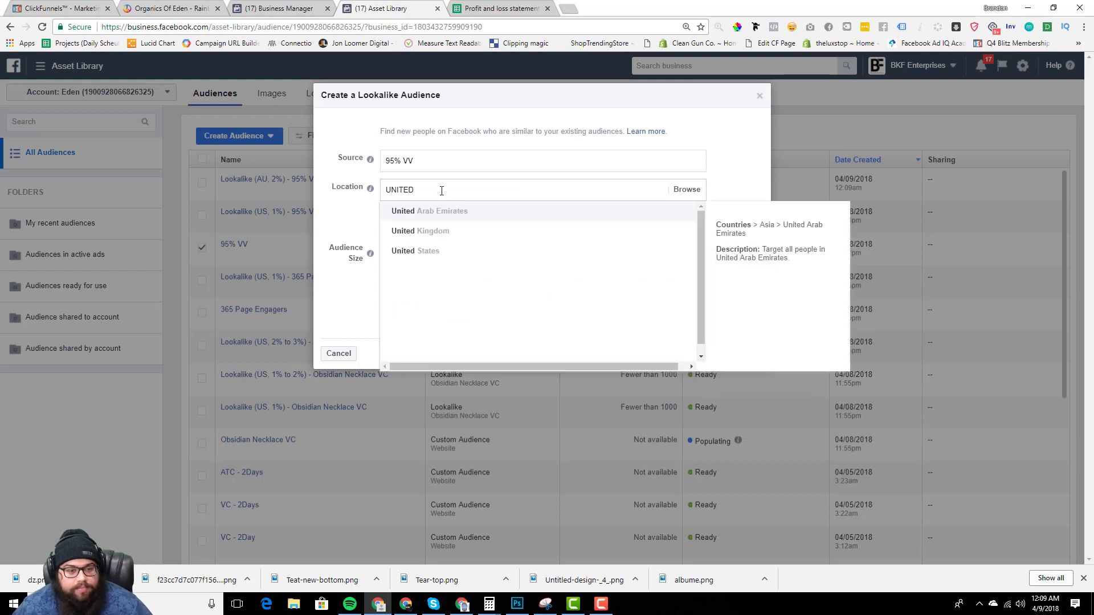
click(464, 231)
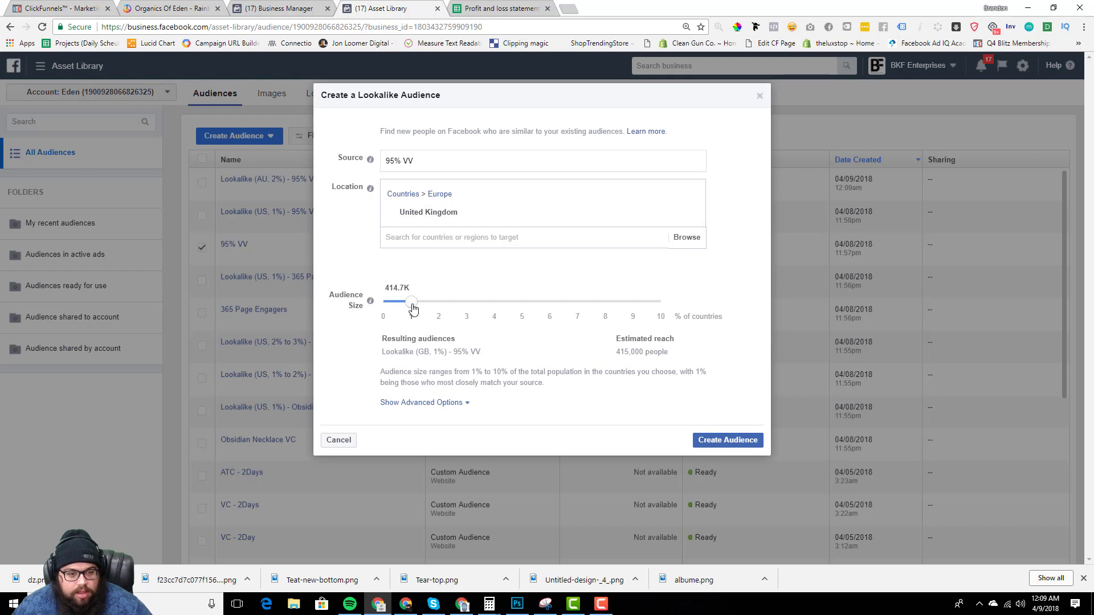
click(727, 443)
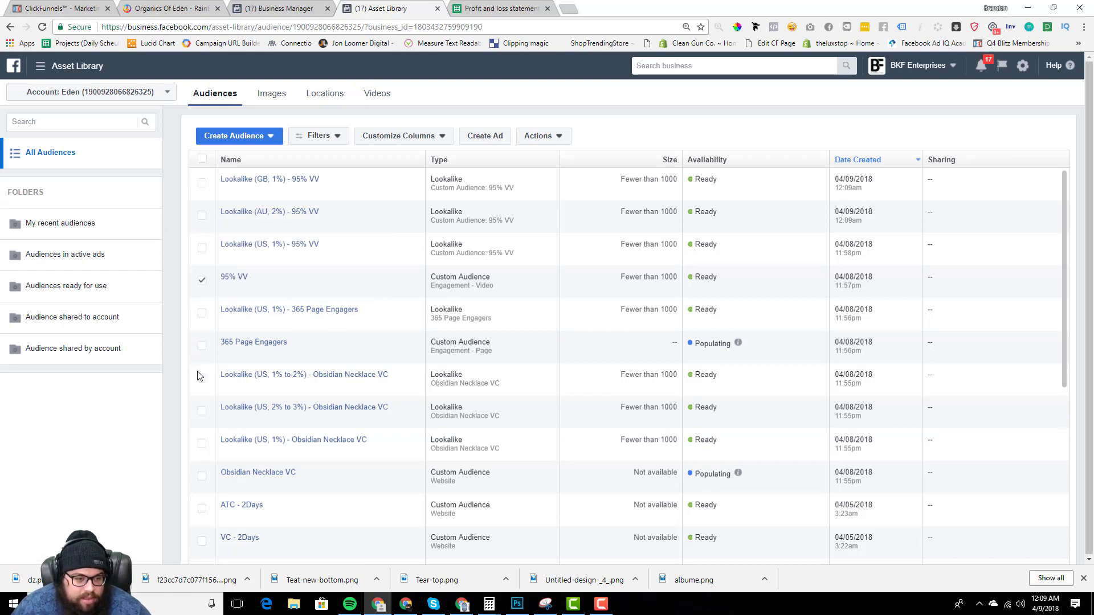
click(201, 477)
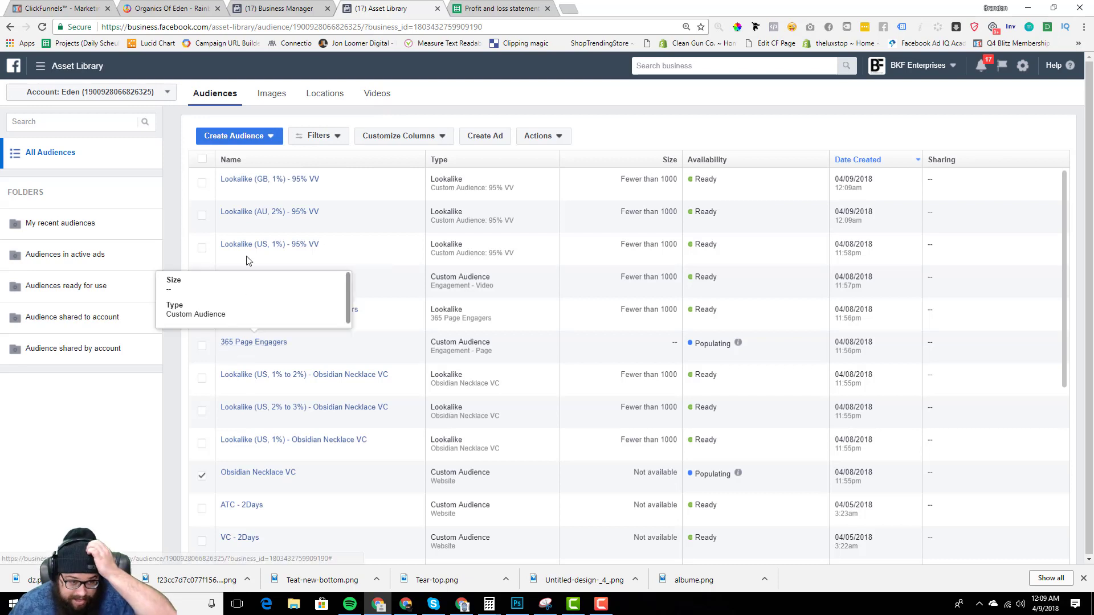
click(262, 135)
click(246, 157)
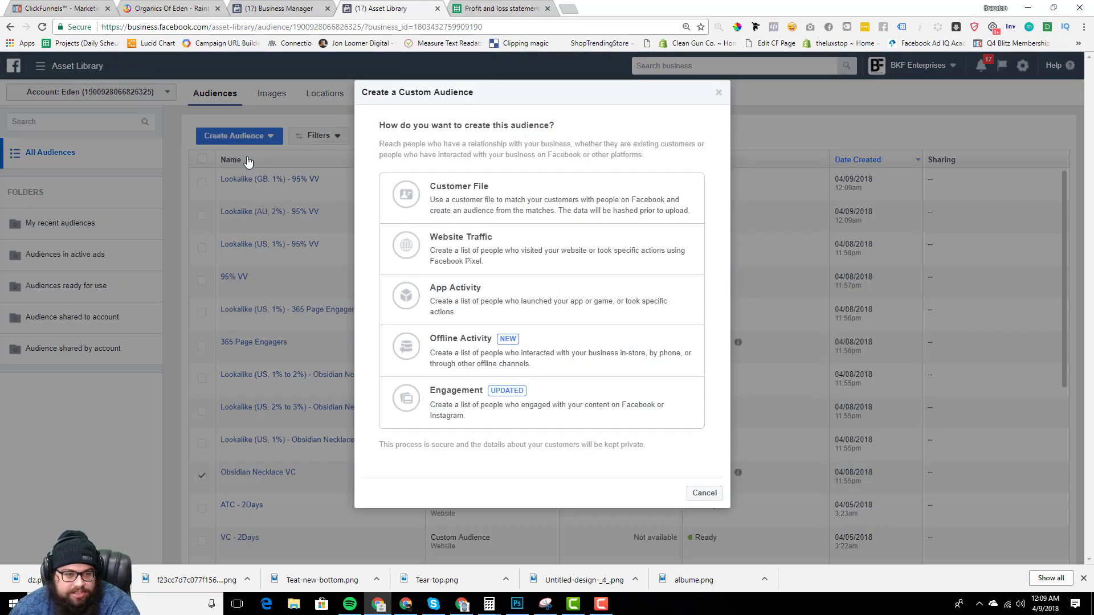
click(718, 93)
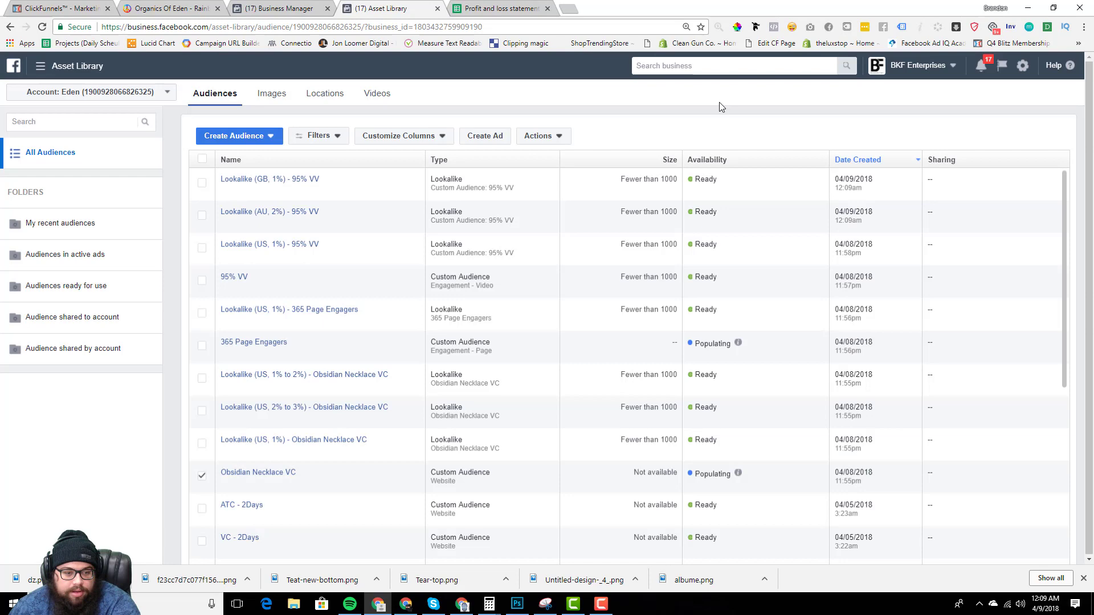
Create a 1% lookalike audience for the United Kingdom from the Obsidian Necklace VC custom audience.
click(559, 137)
click(550, 160)
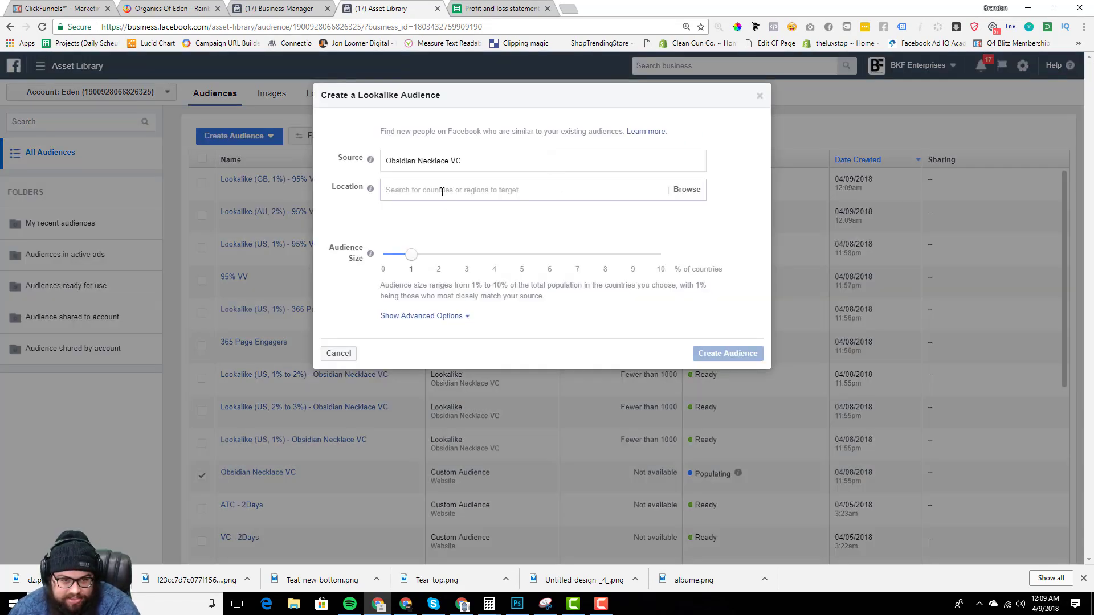
text(UNITED)
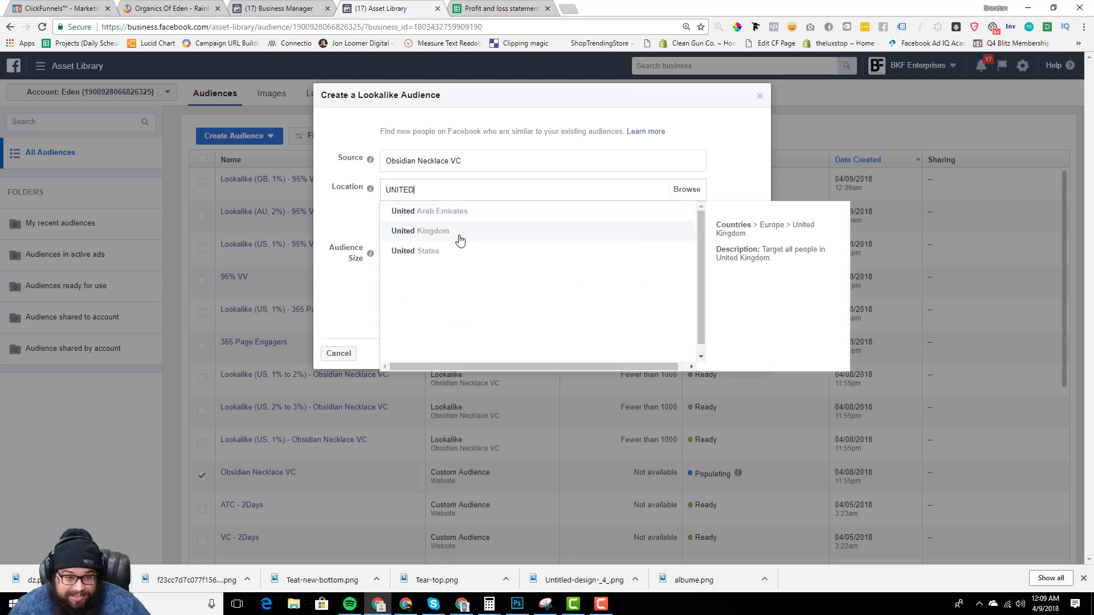
click(461, 239)
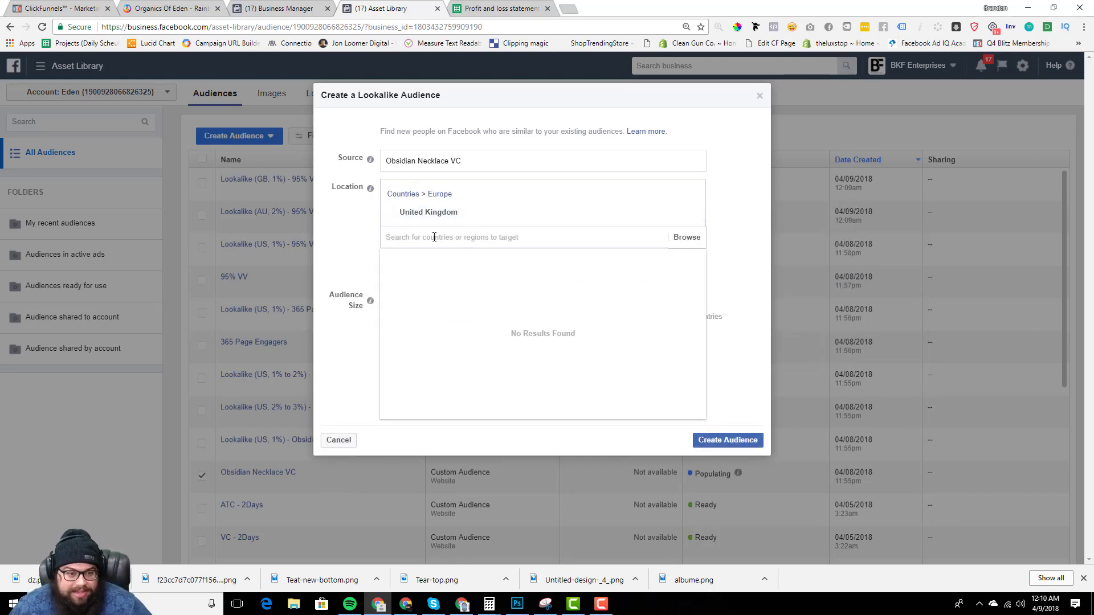
click(727, 440)
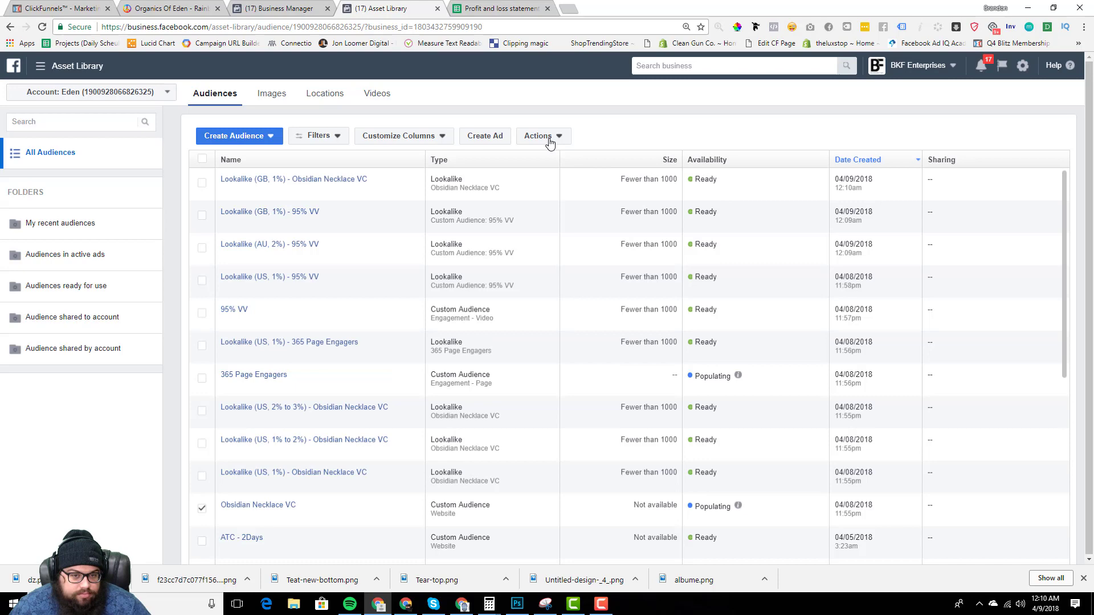
Create a 2% lookalike audience for Australia from the Obsidian Necklace VC custom audience.
click(544, 137)
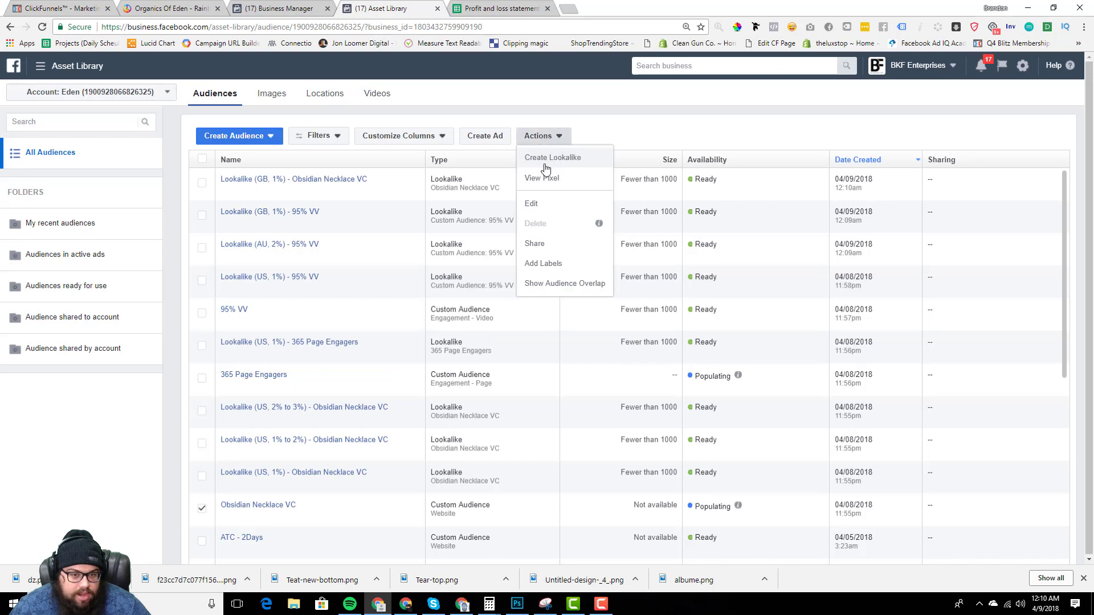
click(557, 159)
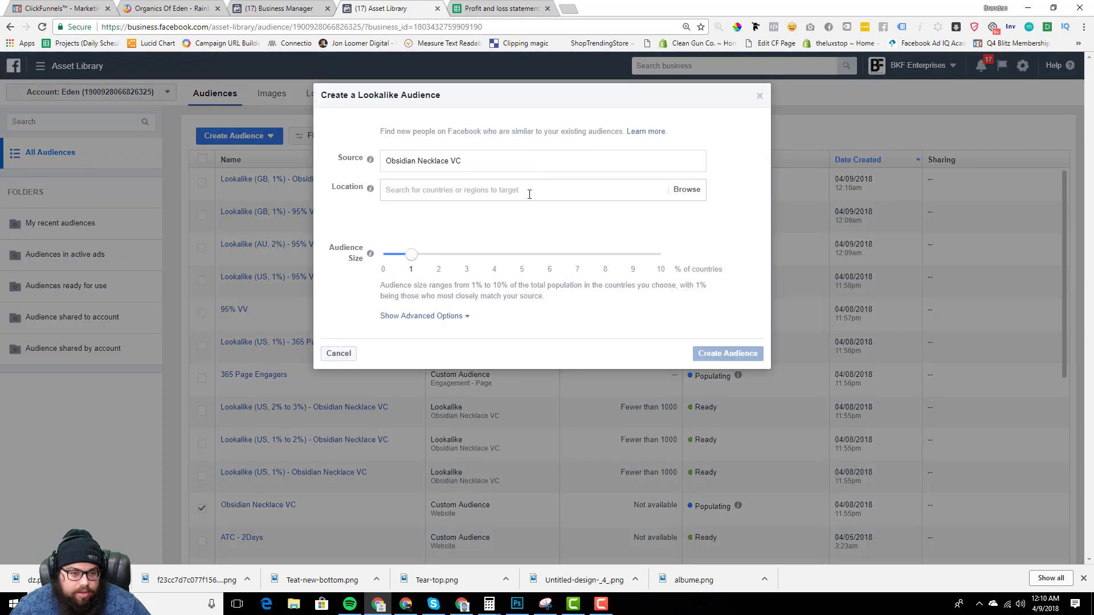
text(AUSTRA)
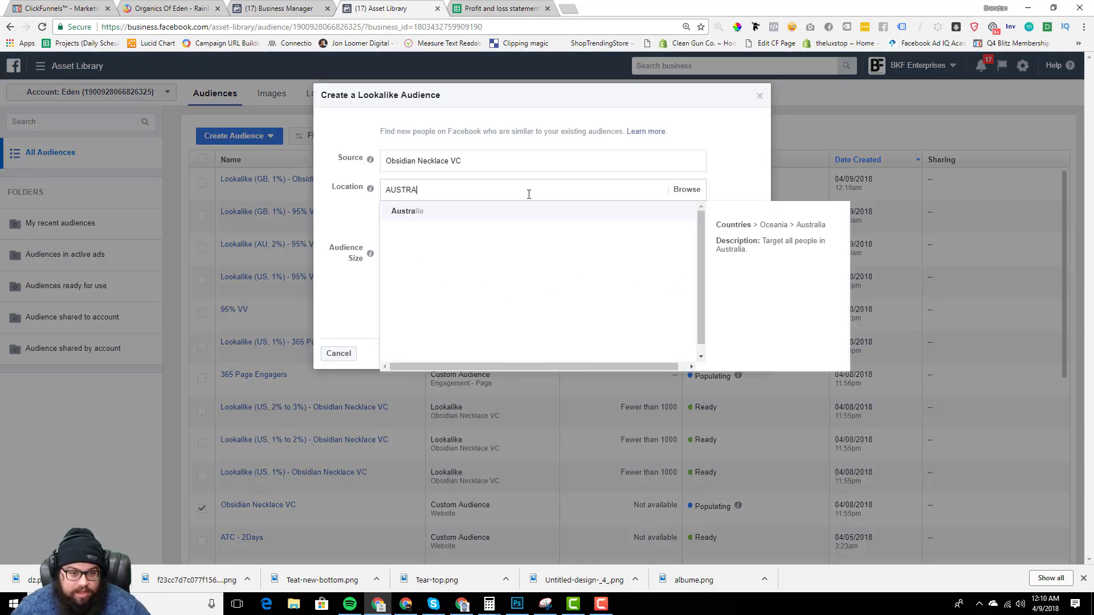
click(525, 213)
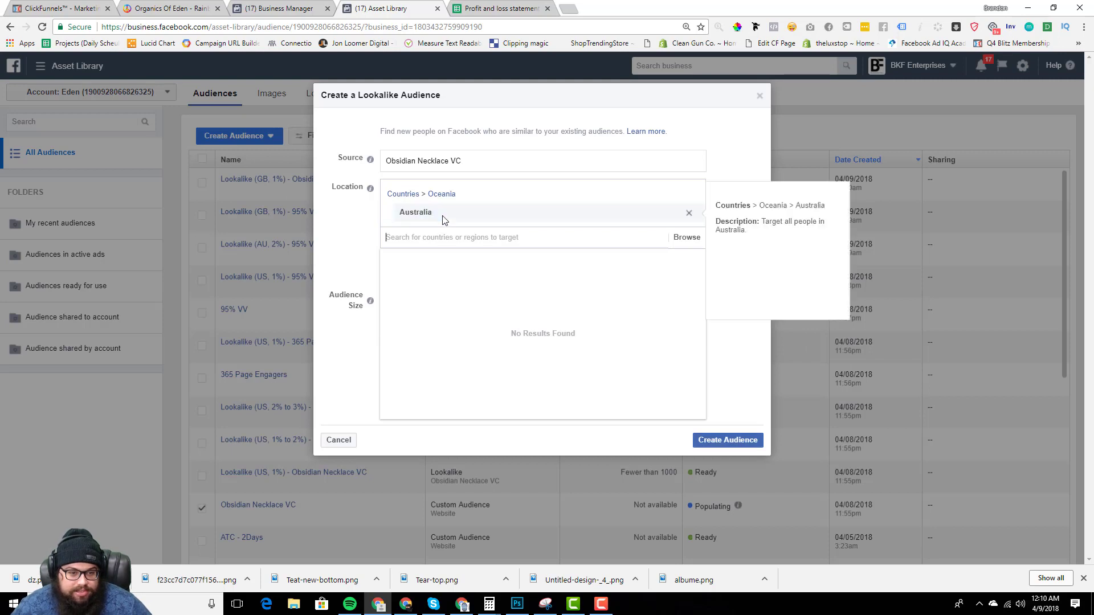
click(356, 242)
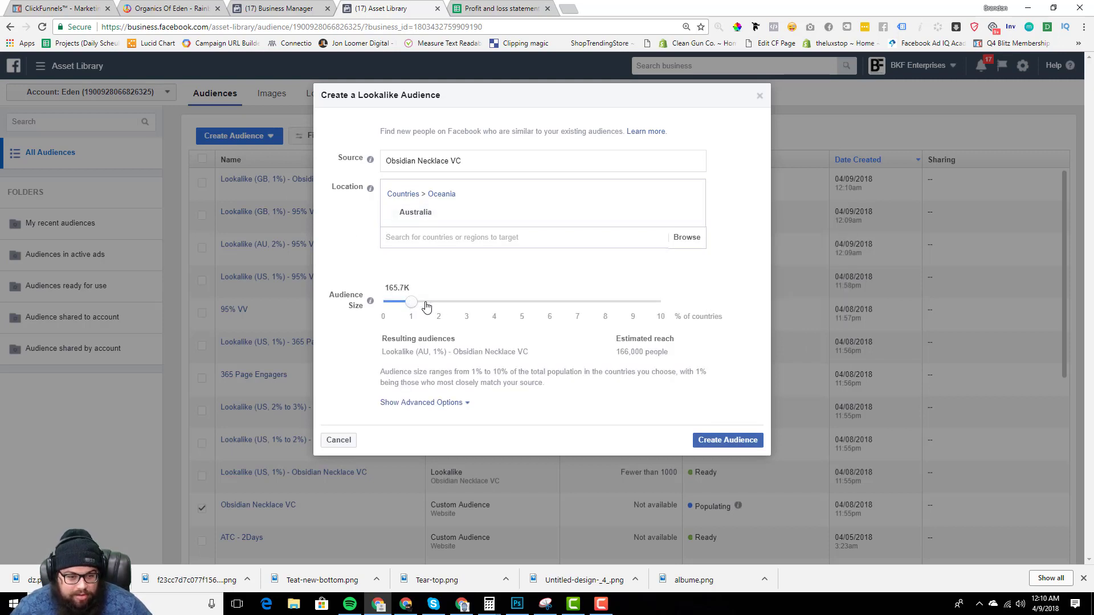
drag(418, 305, 438, 304)
click(743, 443)
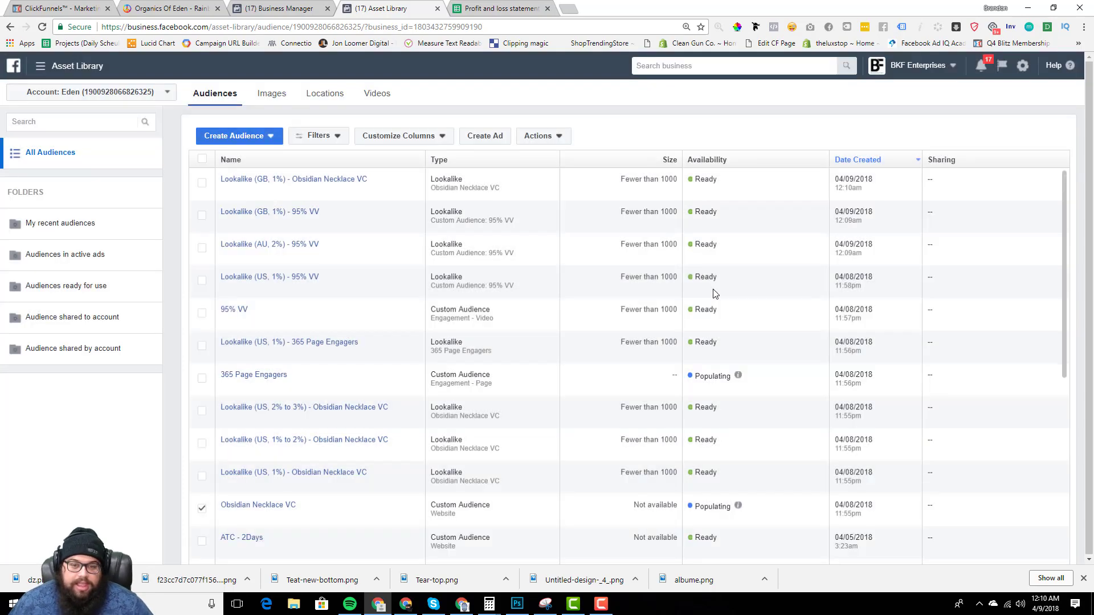
Switch from the Asset Library to Ads Manager and open the ad sets of the Instagram Story Purchases campaign.
click(287, 16)
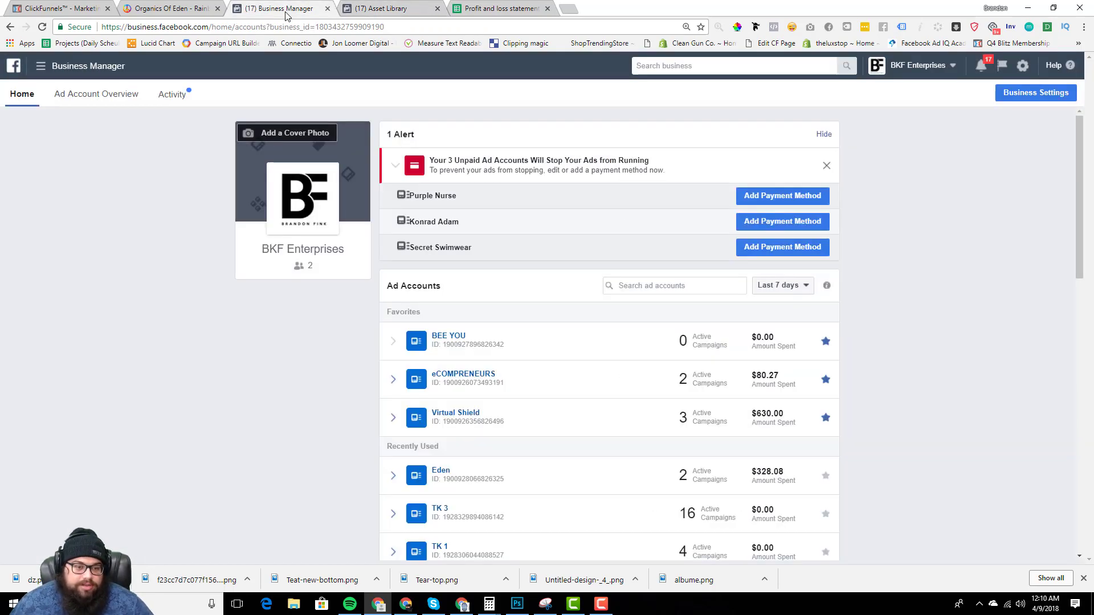
click(376, 8)
mouse_move(60, 66)
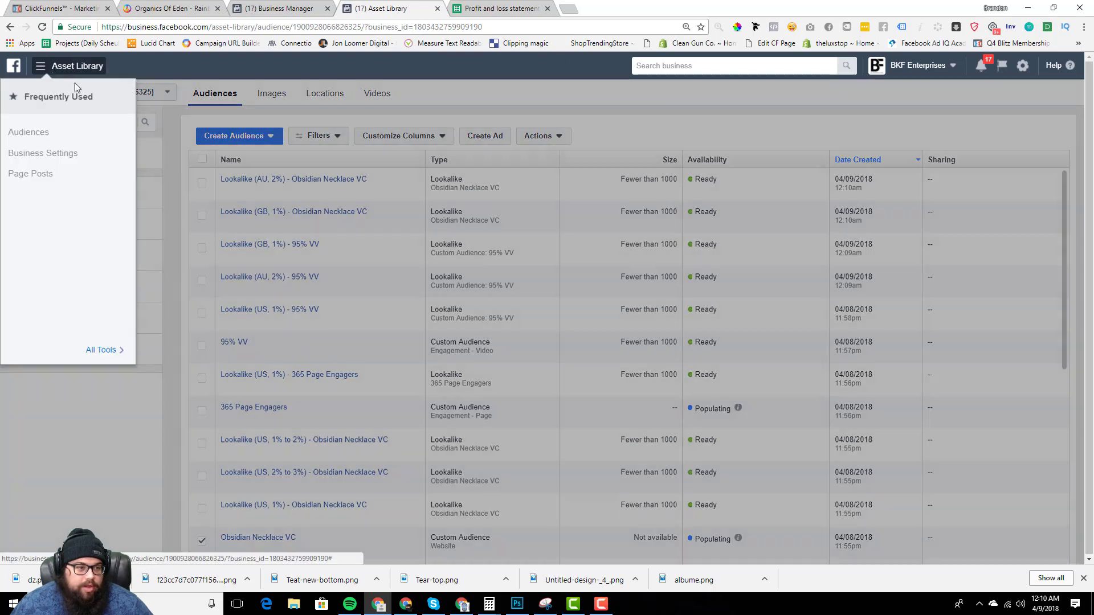
click(102, 350)
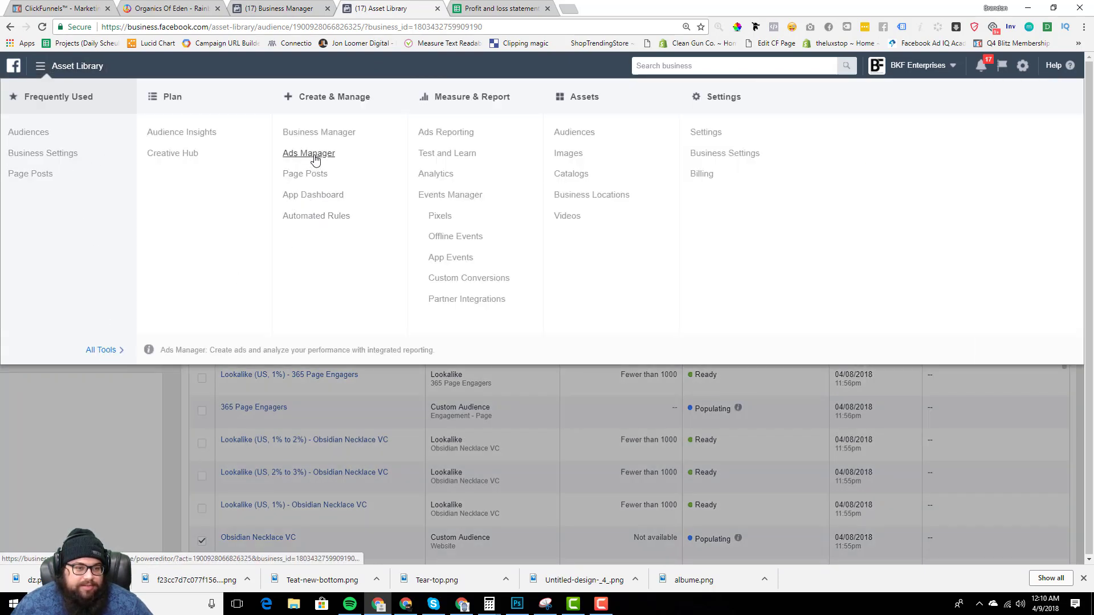
click(314, 156)
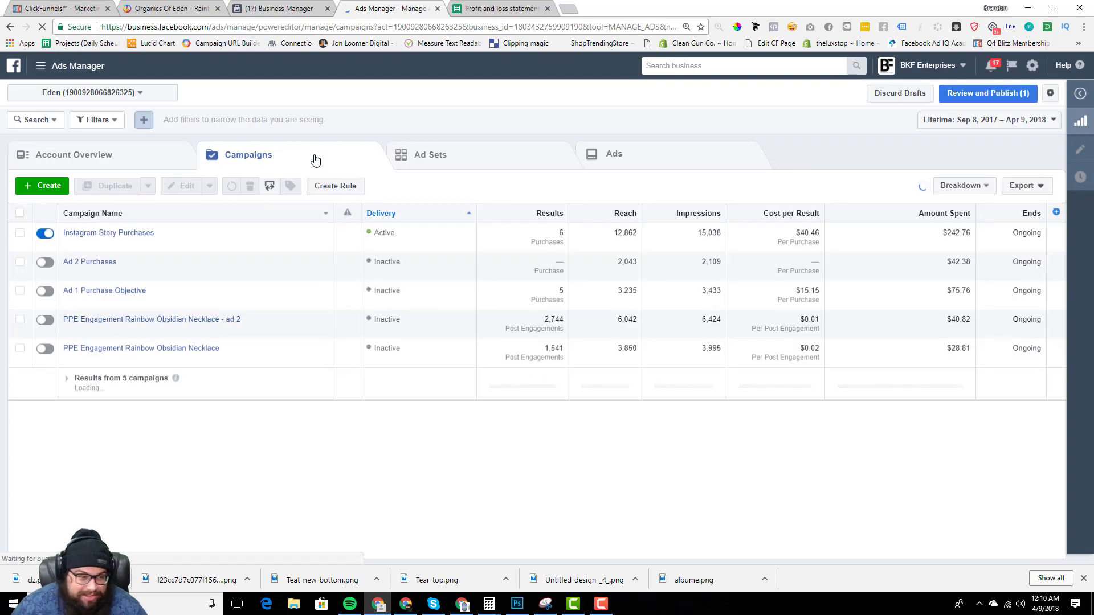
click(136, 236)
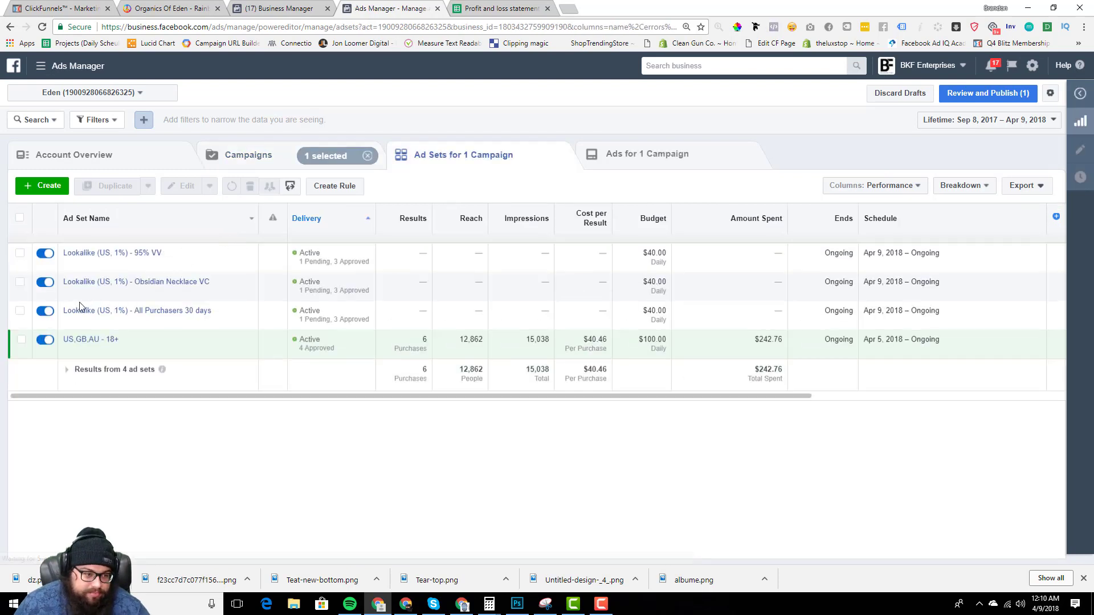
Duplicate the Lookalike (US, 1%) - 95% VV ad set into its original campaign with 4 copies.
click(23, 342)
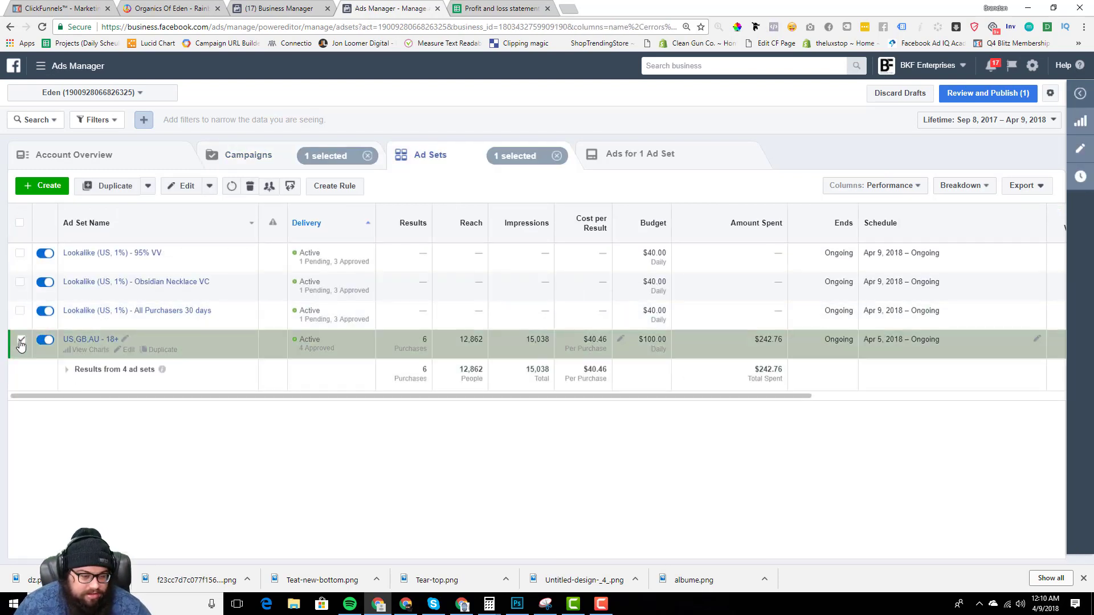
click(23, 342)
click(20, 253)
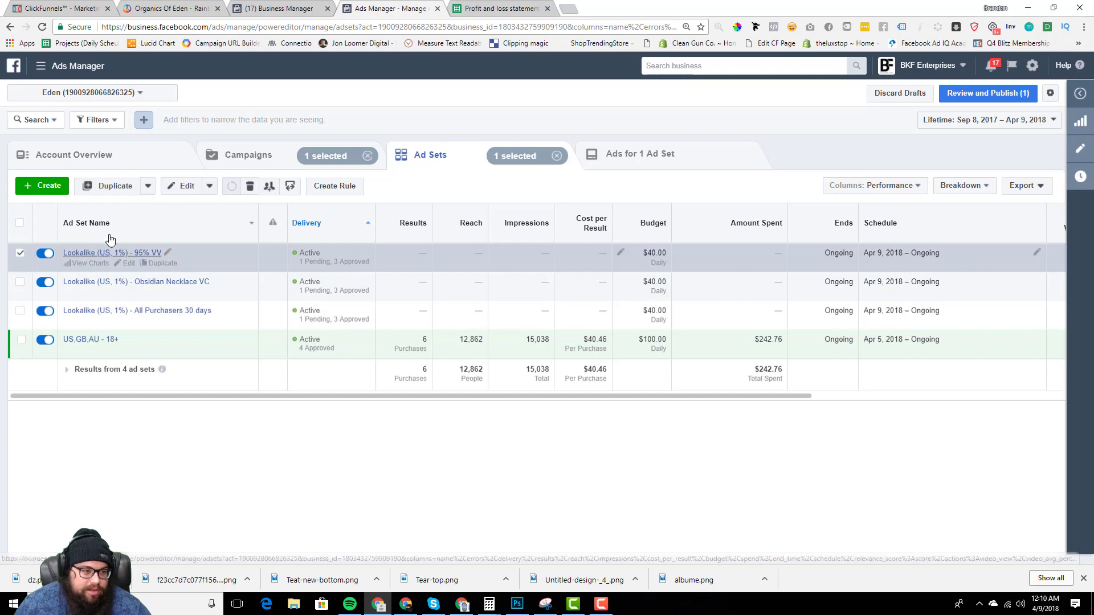
click(108, 185)
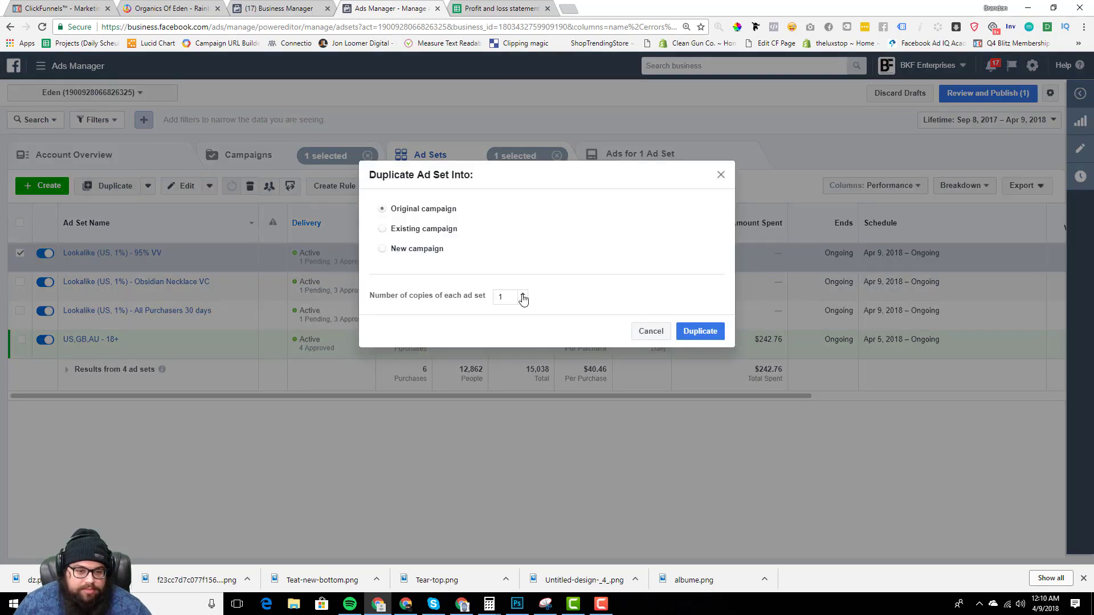
click(523, 300)
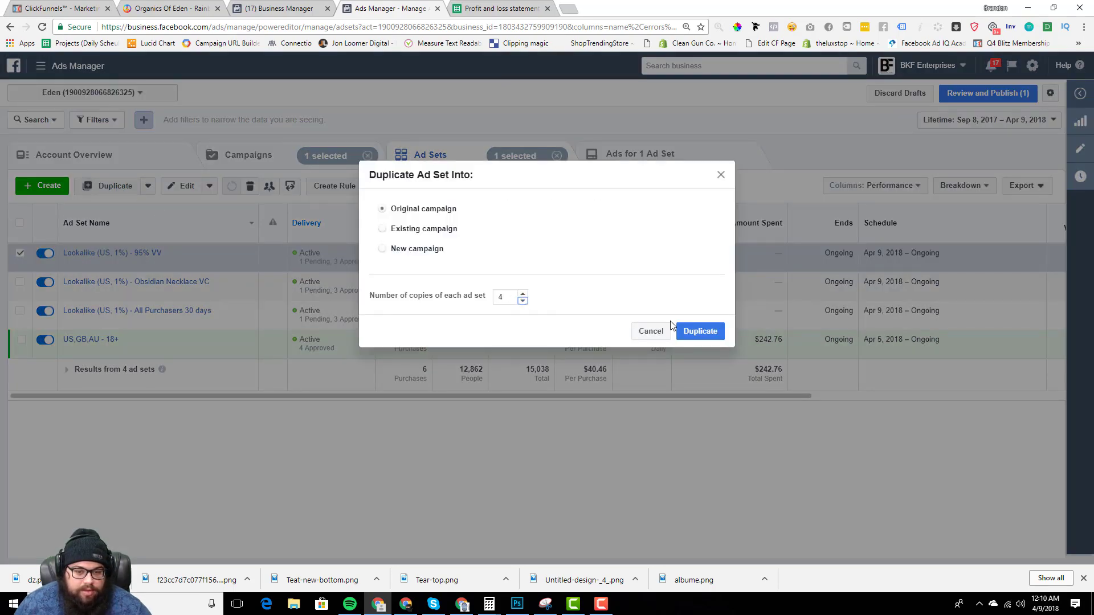
click(700, 331)
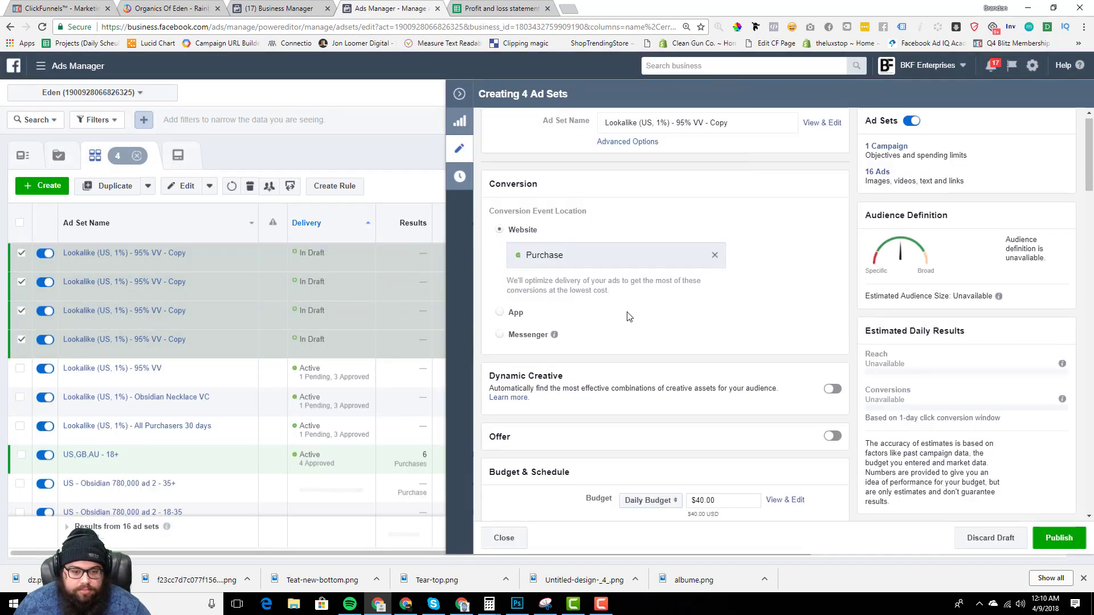
Leave only the first Lookalike (US, 1%) - 95% VV copy selected and open that draft ad set for editing.
scroll(627, 322, down, 3)
scroll(621, 345, up, 3)
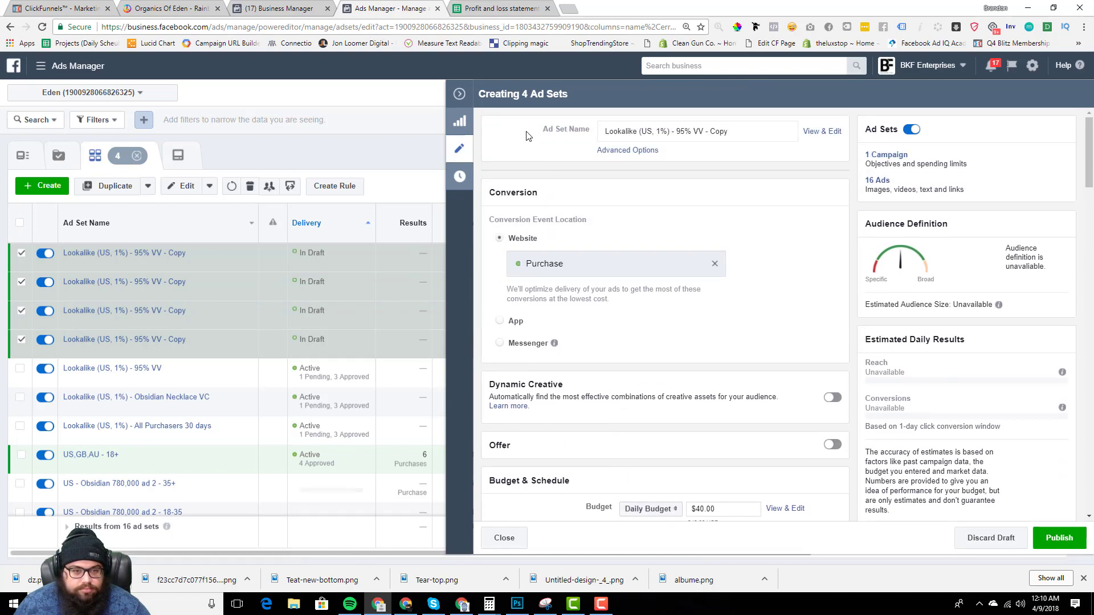
click(459, 94)
click(21, 339)
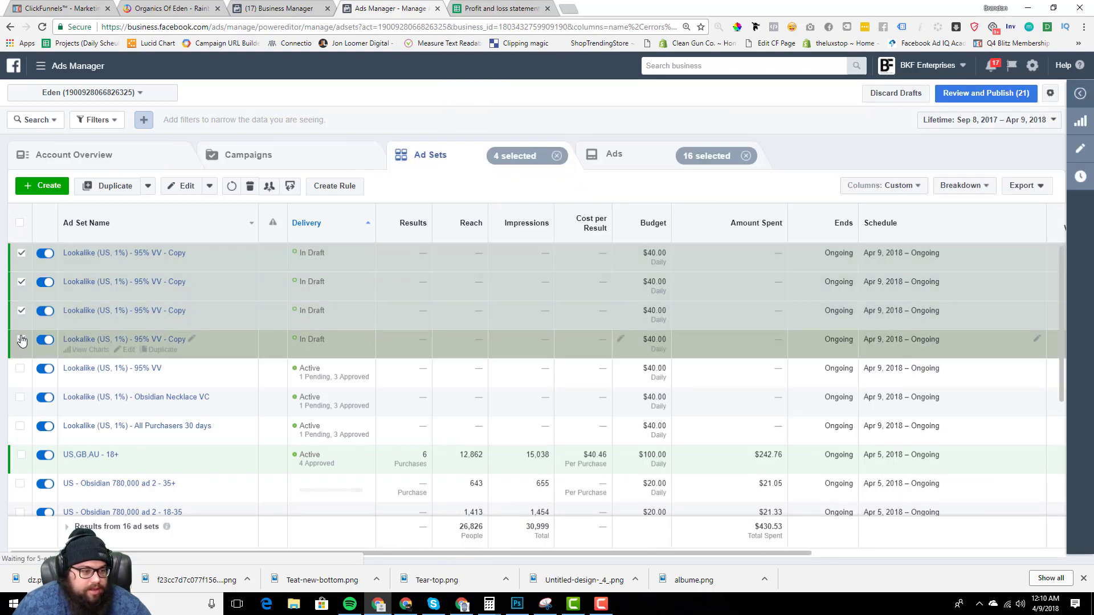
click(22, 312)
click(21, 282)
click(126, 263)
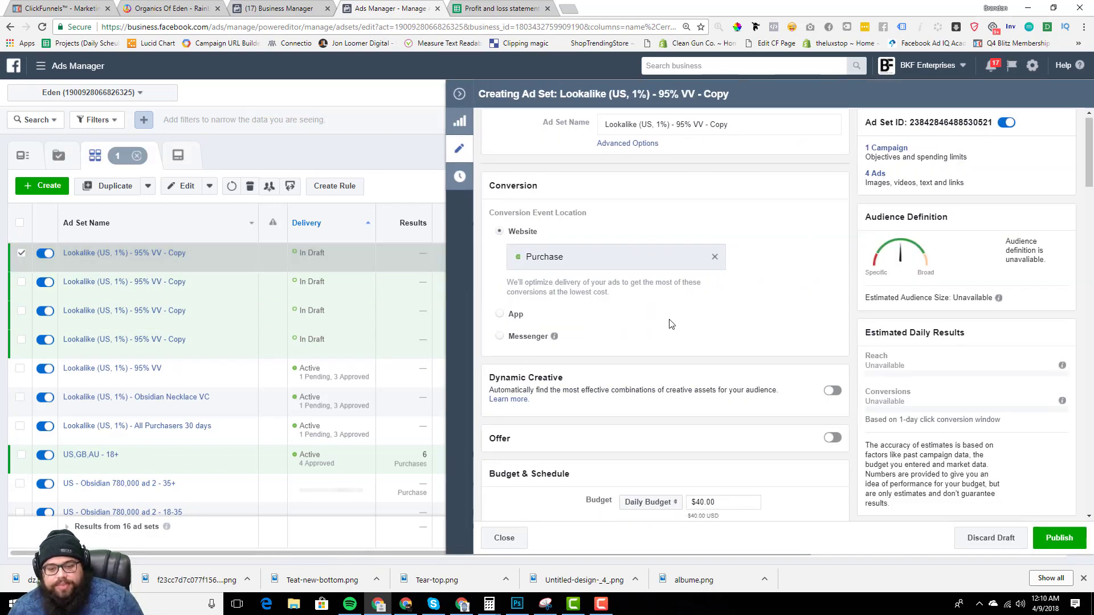
Replace the included audience of the first draft copy with Lookalike (GB, 1%) - Obsidian Necklace VC.
scroll(684, 330, down, 5)
scroll(703, 342, down, 4)
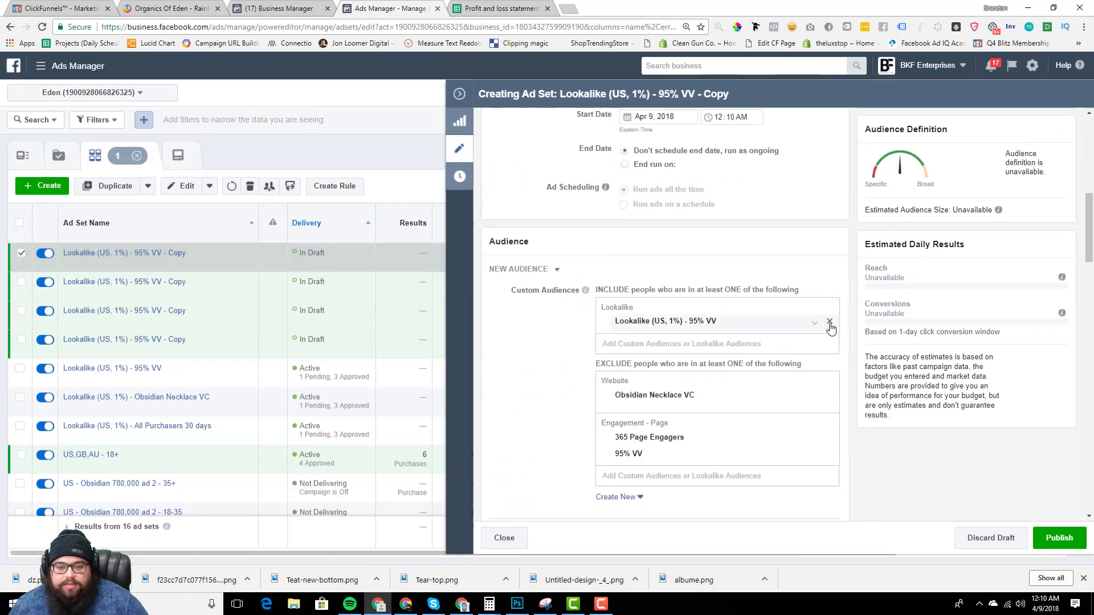
click(692, 312)
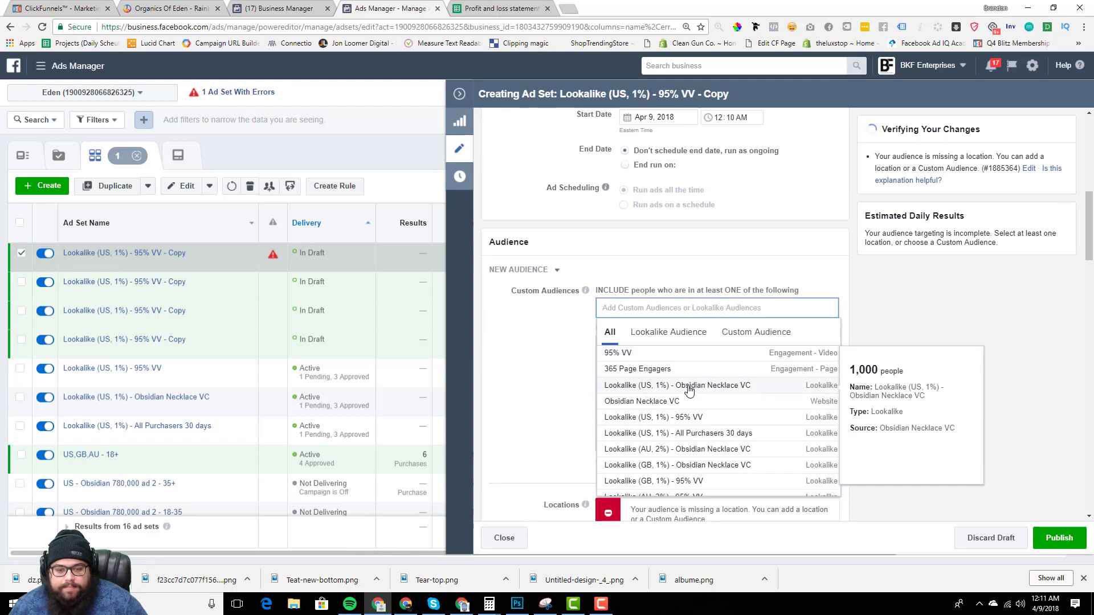
scroll(726, 433, down, 2)
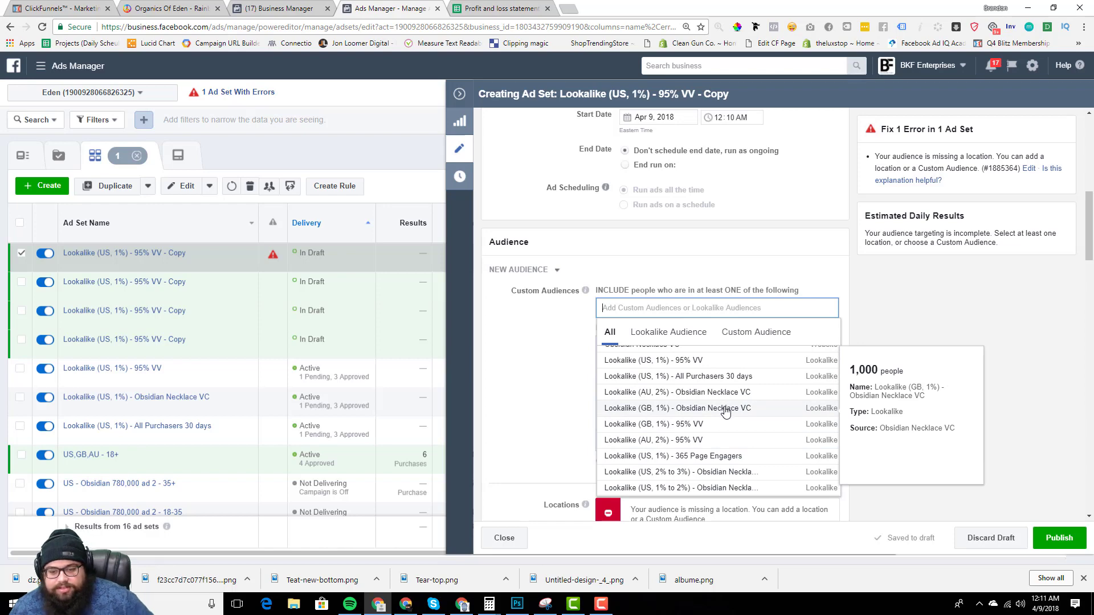
click(725, 409)
Rename the first draft ad set to match its included audience, Lookalike (GB, 1%) - Obsidian Necklace VC, and close its editor.
drag(773, 322, 617, 319)
key(ctrl+c)
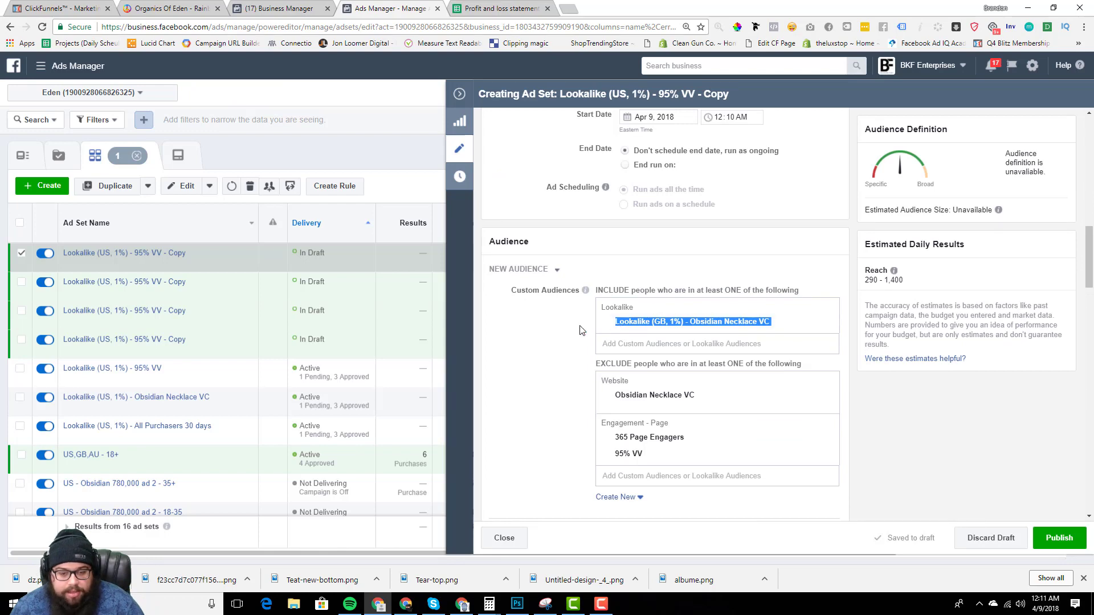
scroll(604, 324, up, 15)
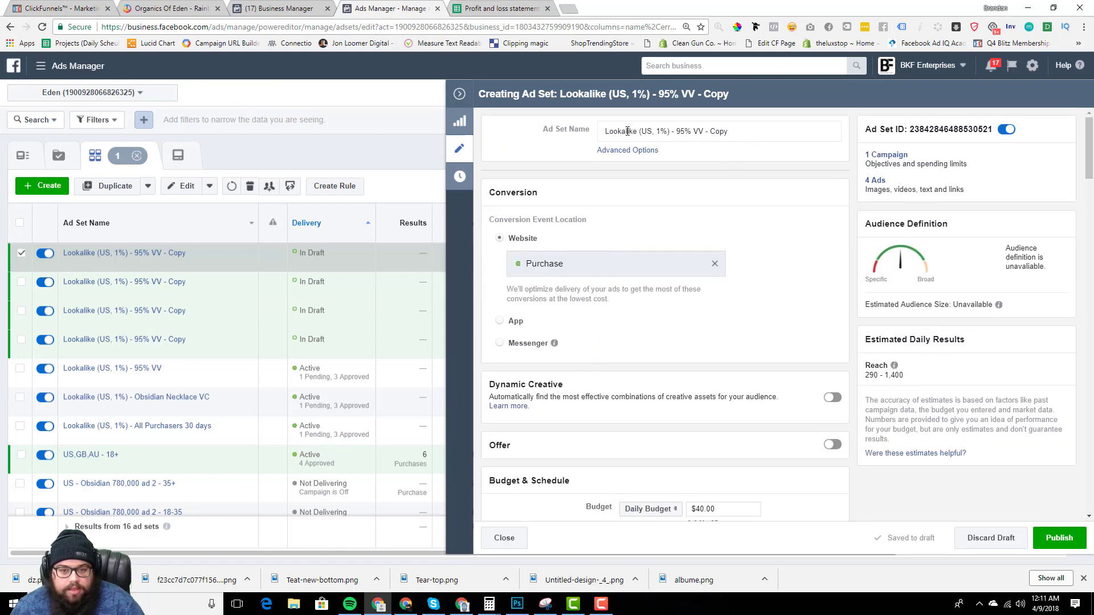
drag(737, 131, 594, 140)
key(ctrl+v)
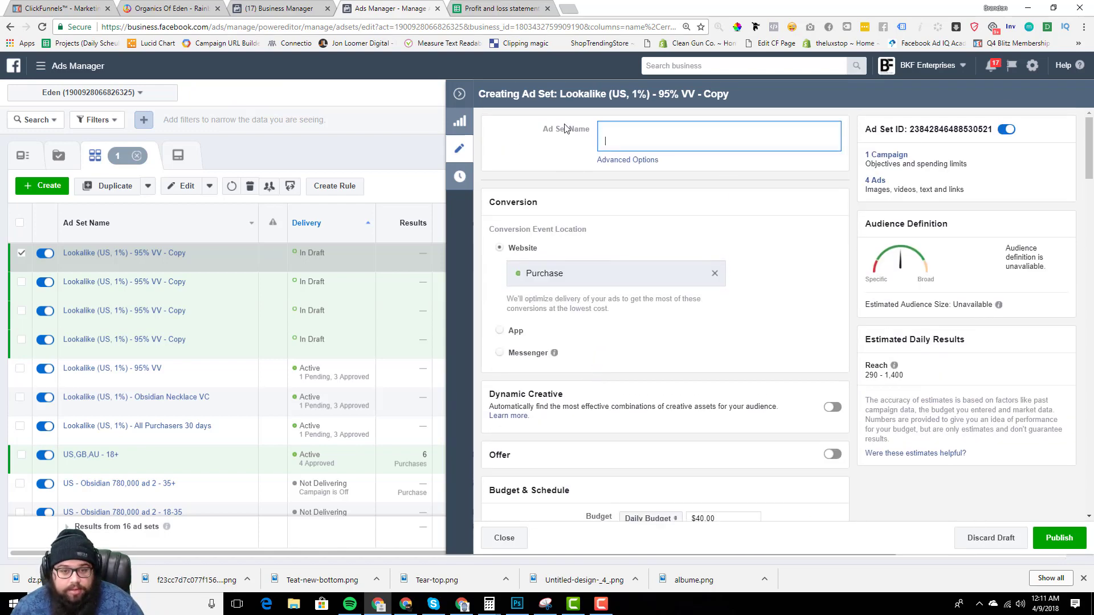
click(459, 93)
Open the second draft ad set and replace its included audience with Lookalike (GB, 1%) - 95% VV.
click(125, 293)
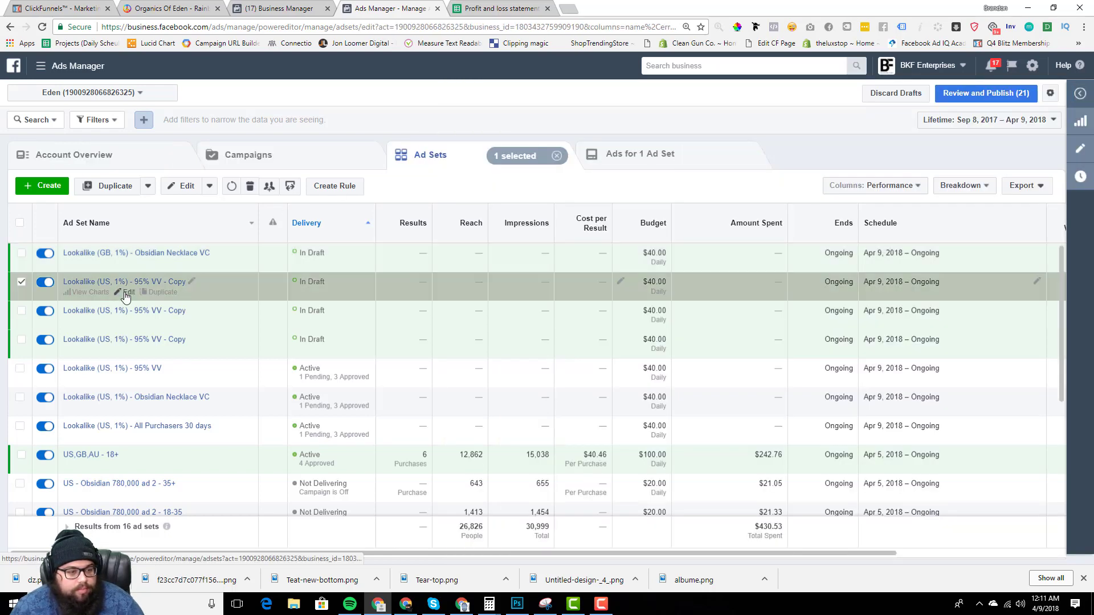
scroll(662, 262, down, 1)
scroll(662, 272, down, 3)
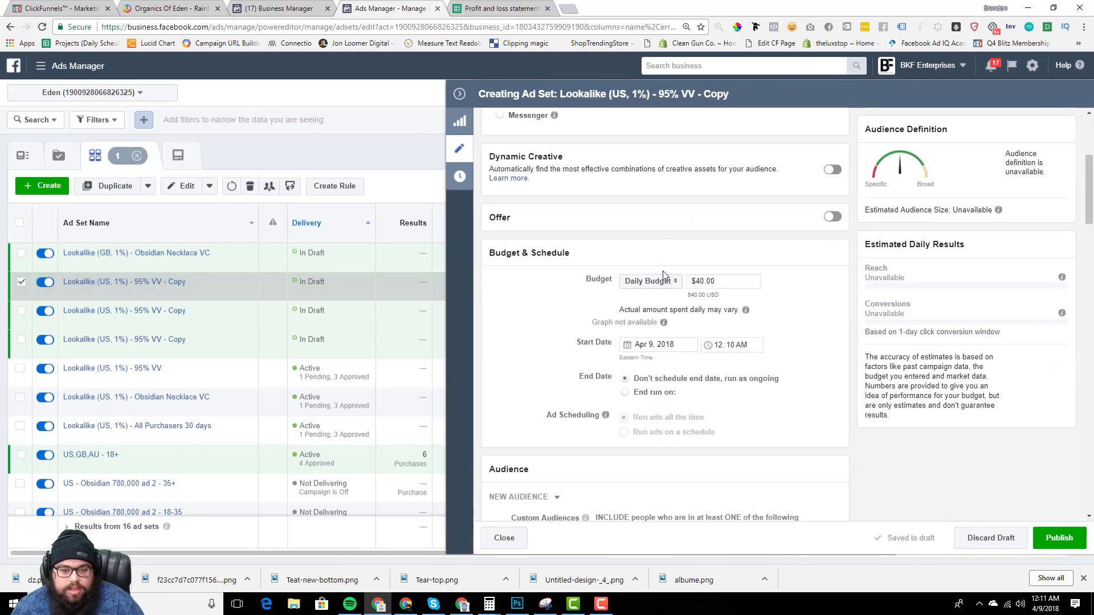
scroll(663, 271, up, 2)
scroll(662, 271, down, 5)
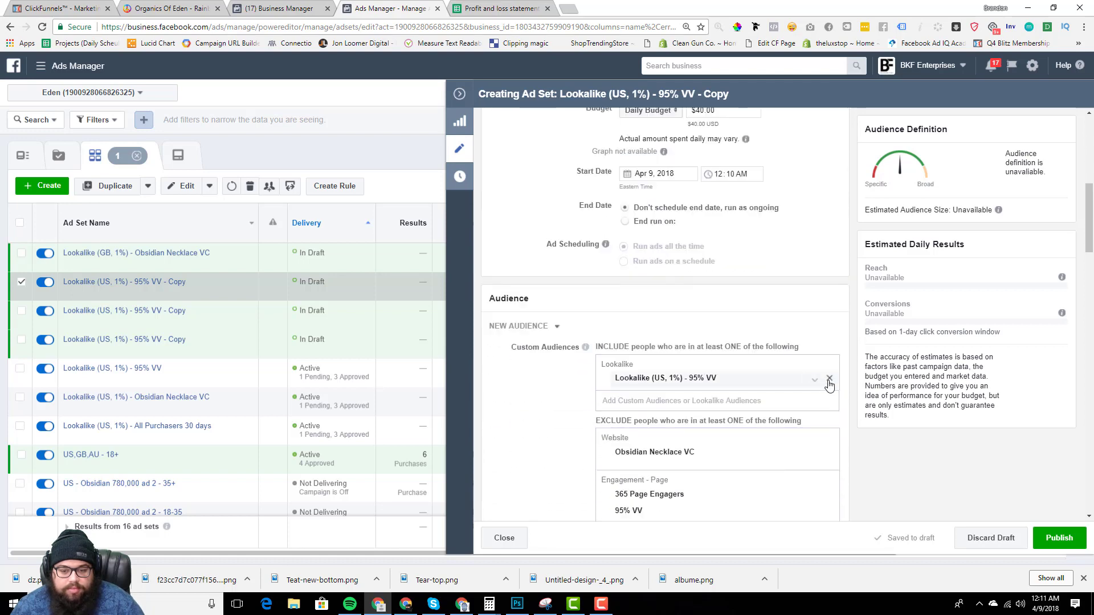
click(828, 384)
click(695, 352)
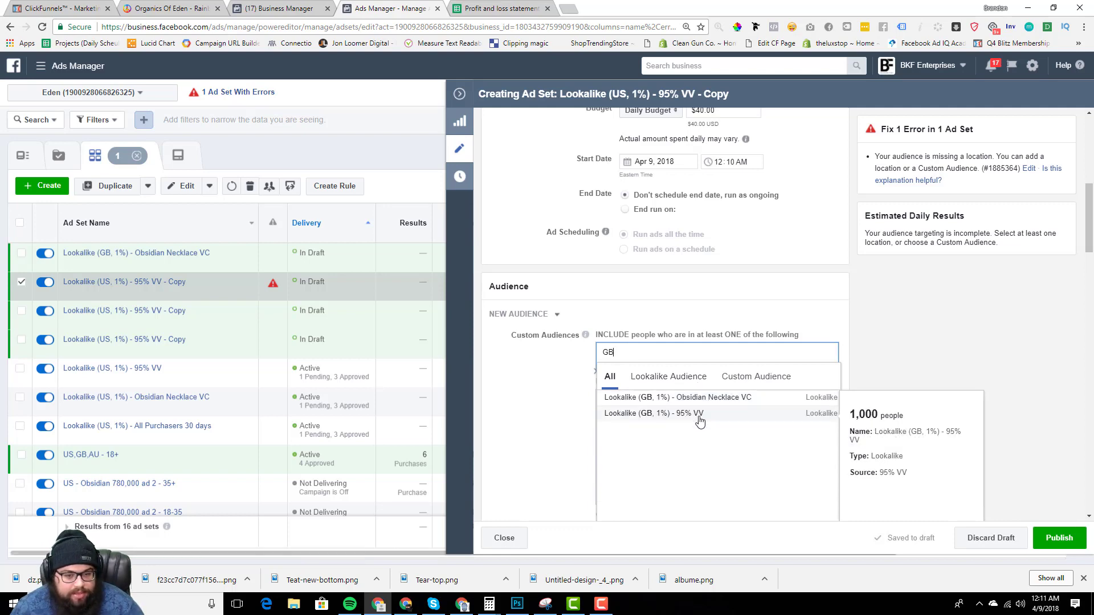
click(700, 415)
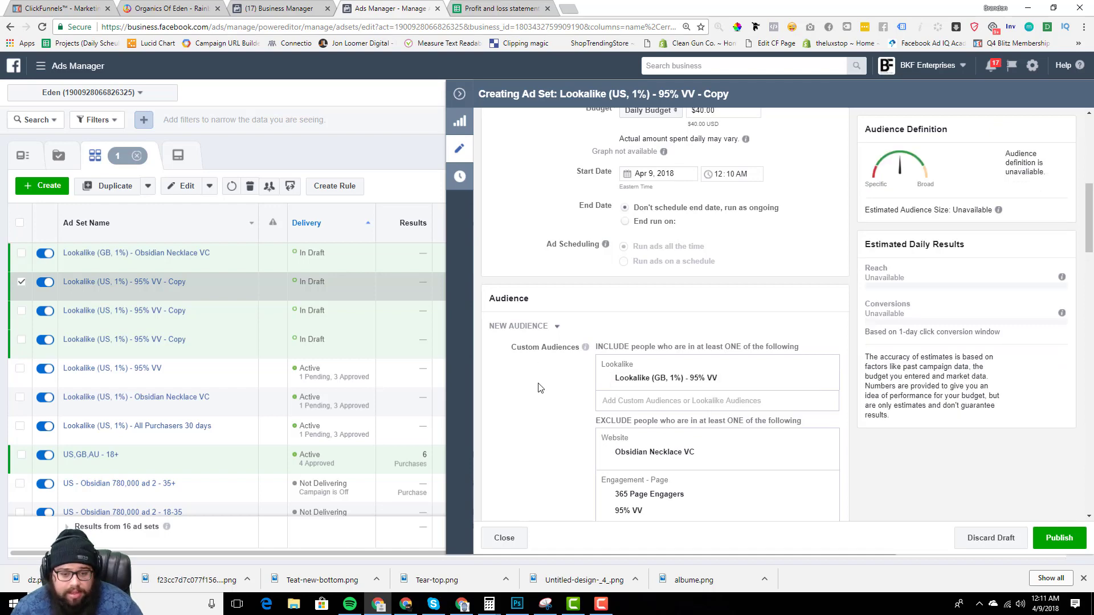
Rename the second draft ad set as Lookalike (GB, 1%) - 95% VV and close its editor.
scroll(576, 400, up, 6)
scroll(575, 400, up, 1)
drag(732, 132, 625, 138)
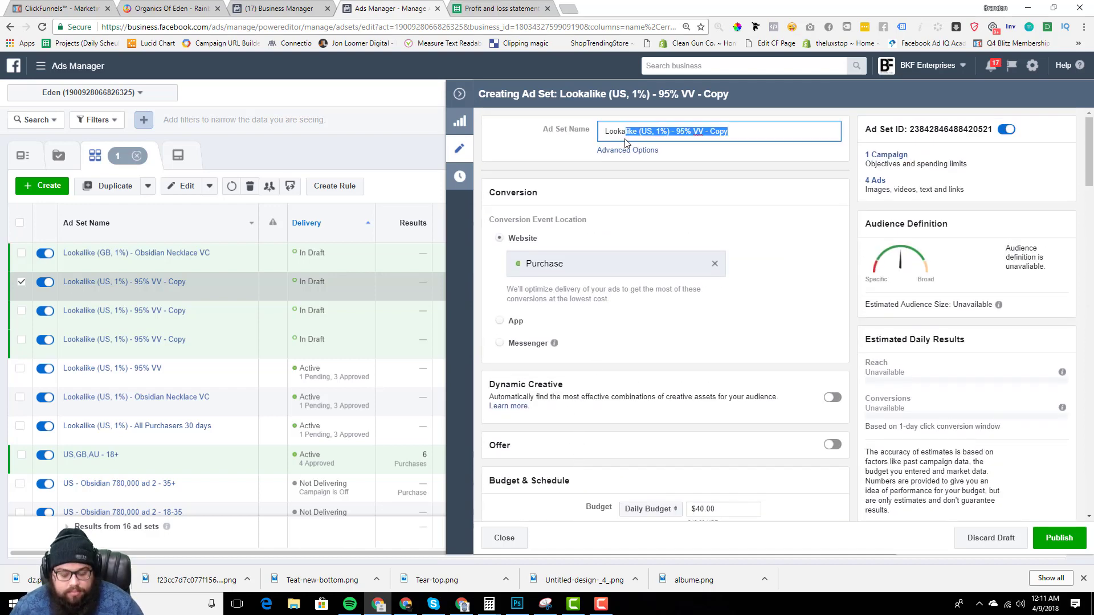
key(BackSpace)
key(BackSpace)
key(BackSpace)
key(BackSpace)
text(Lookalike (GB, 1%) - 95% VV)
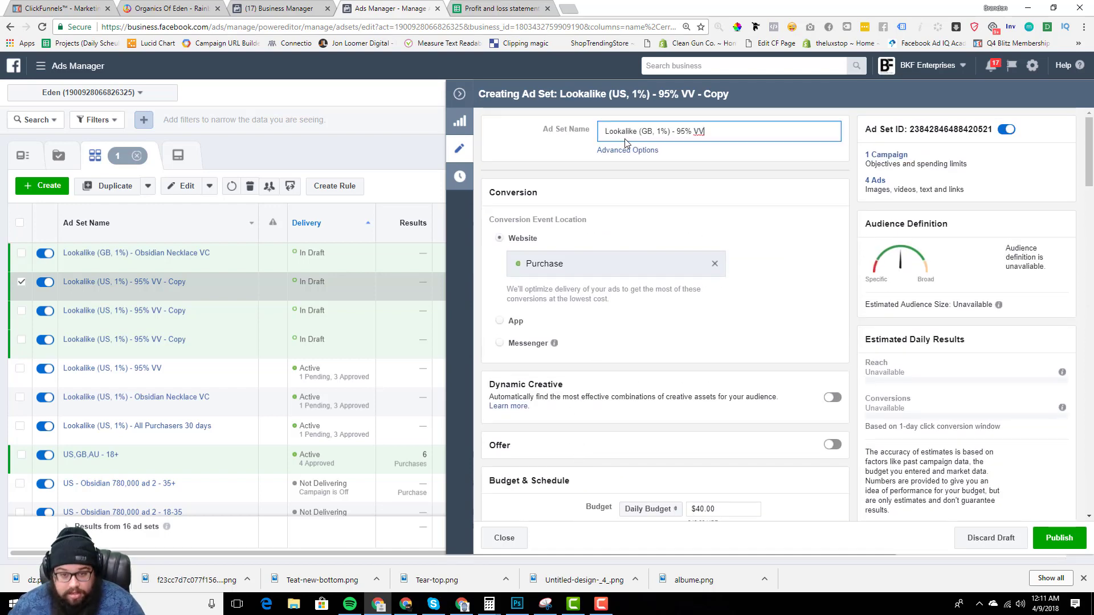
click(462, 95)
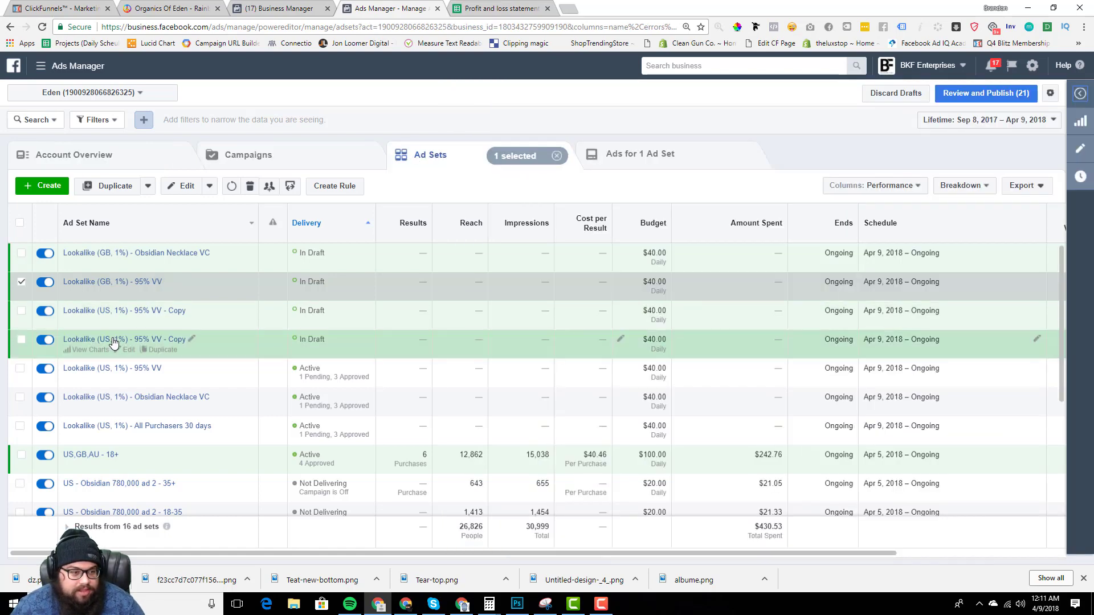
Open the third draft ad set and replace its included audience with Lookalike (AU, 2%) - Obsidian Necklace VC.
click(127, 322)
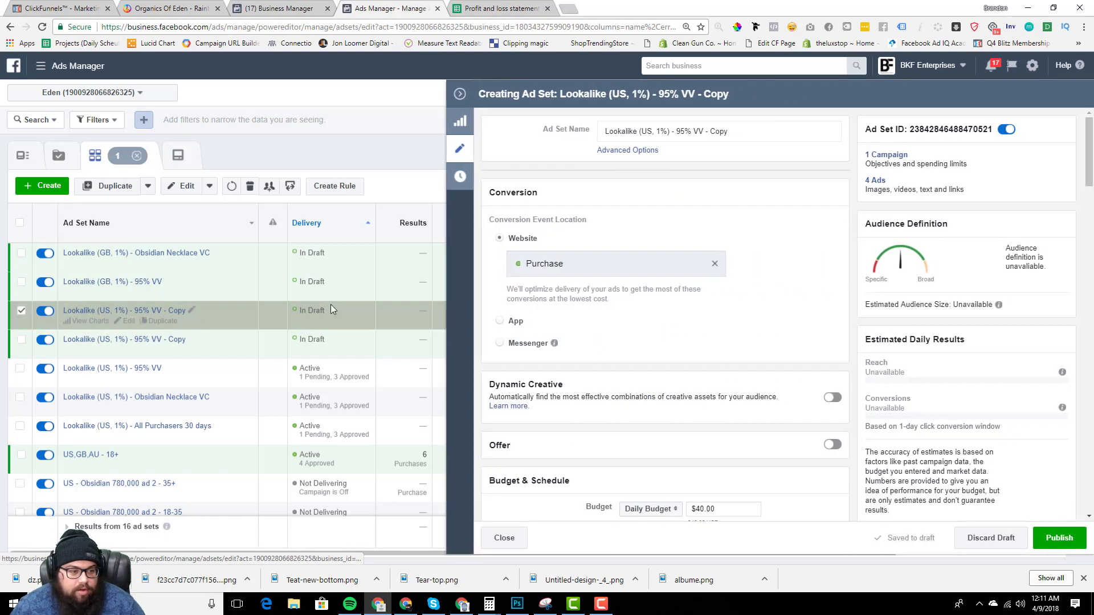
scroll(747, 260, down, 7)
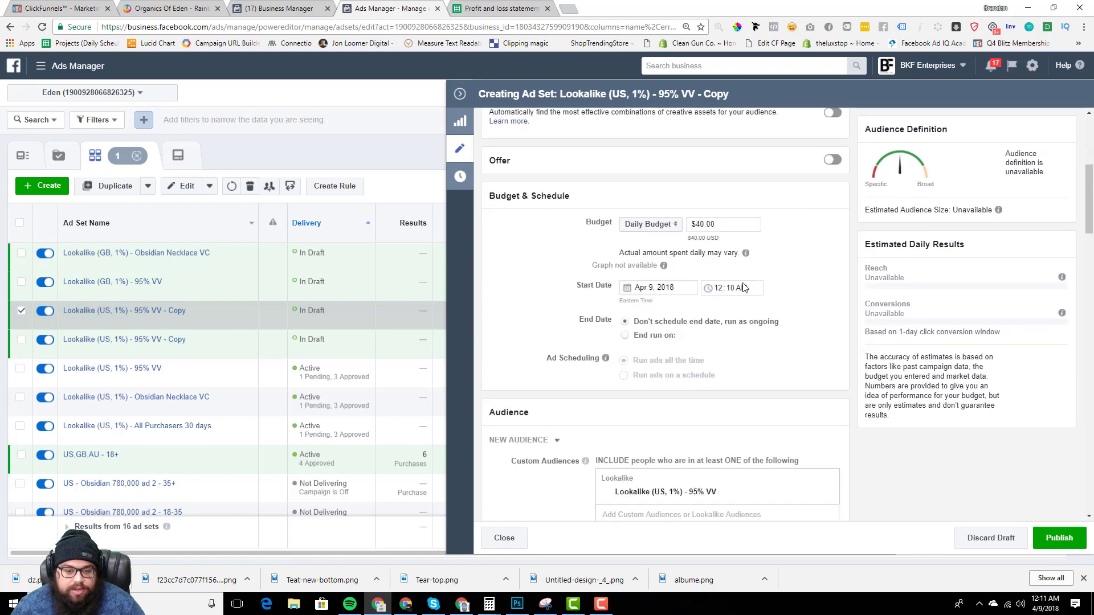
click(830, 381)
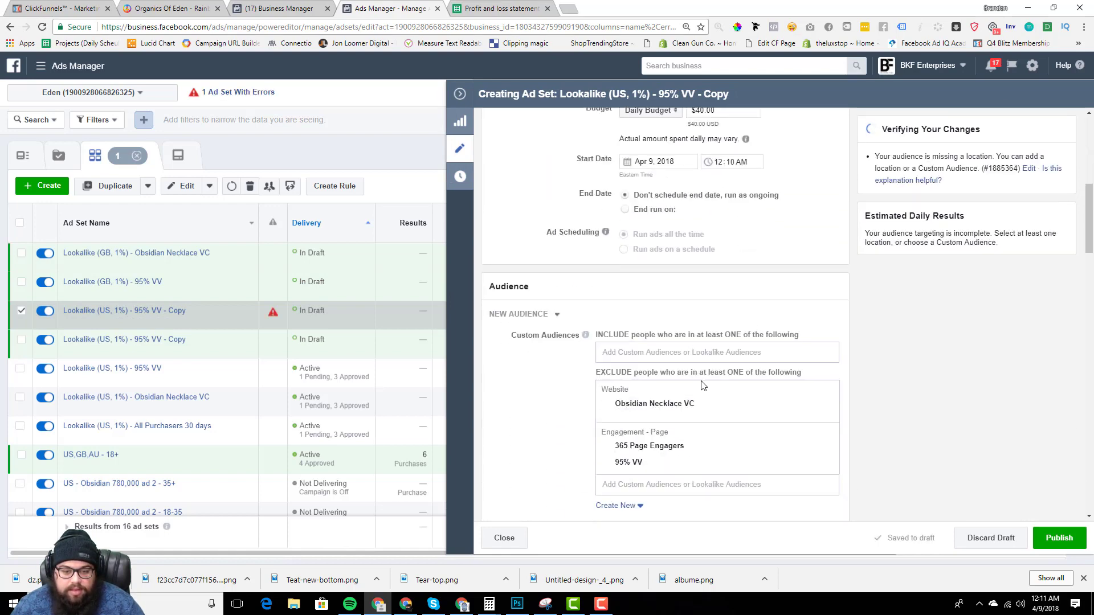
click(693, 352)
text(AU)
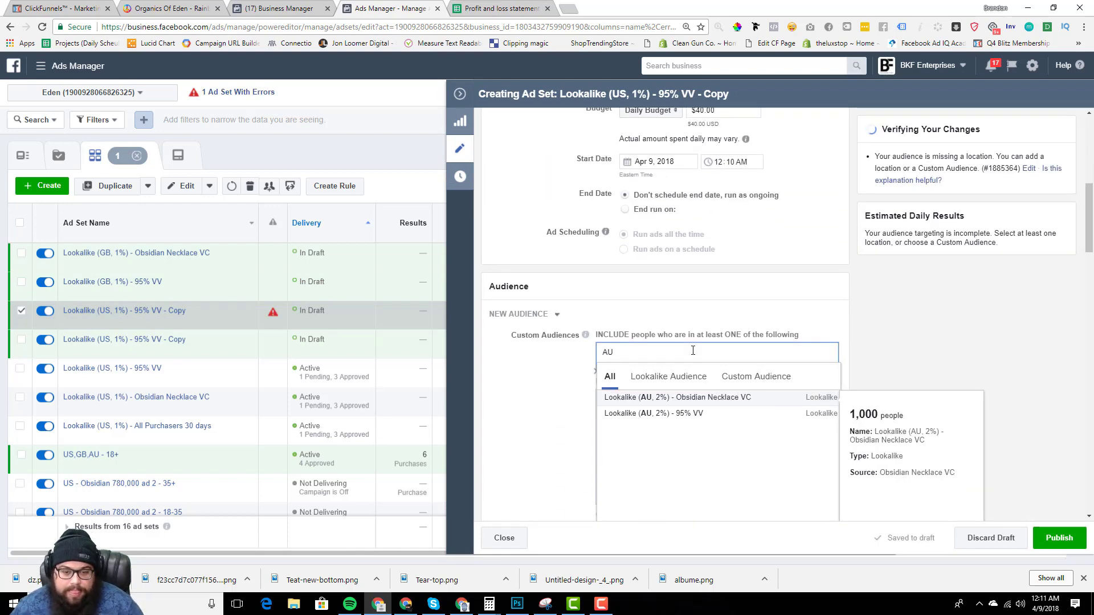
click(694, 402)
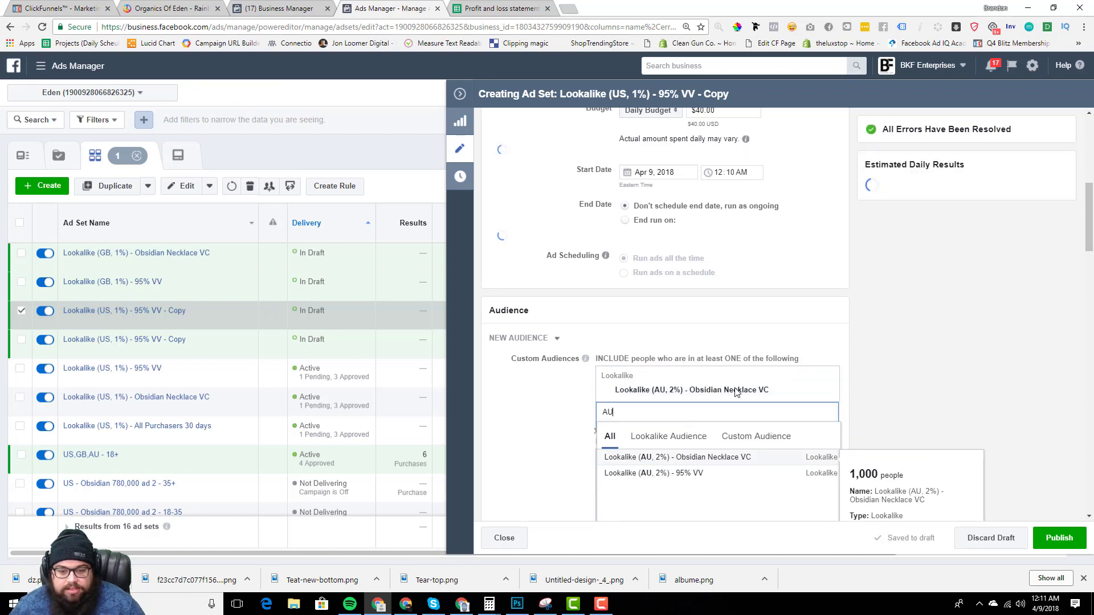
Rename the third draft ad set to match its included audience, Lookalike (AU, 2%) - Obsidian Necklace VC, and close its editor.
drag(769, 379, 616, 379)
key(ctrl+c)
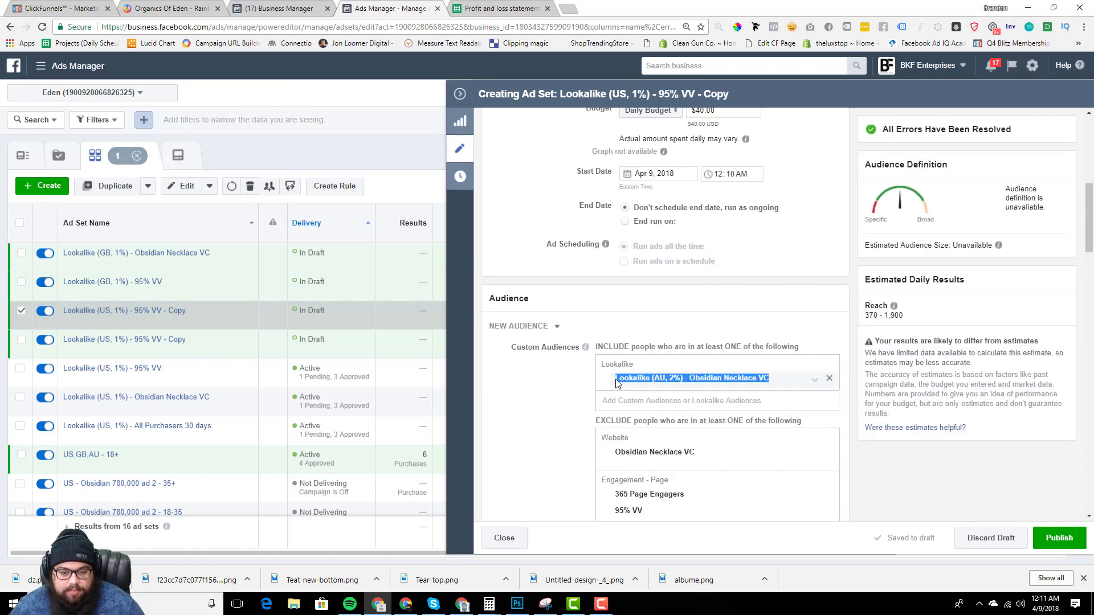
click(504, 375)
scroll(598, 342, up, 3)
scroll(599, 346, up, 4)
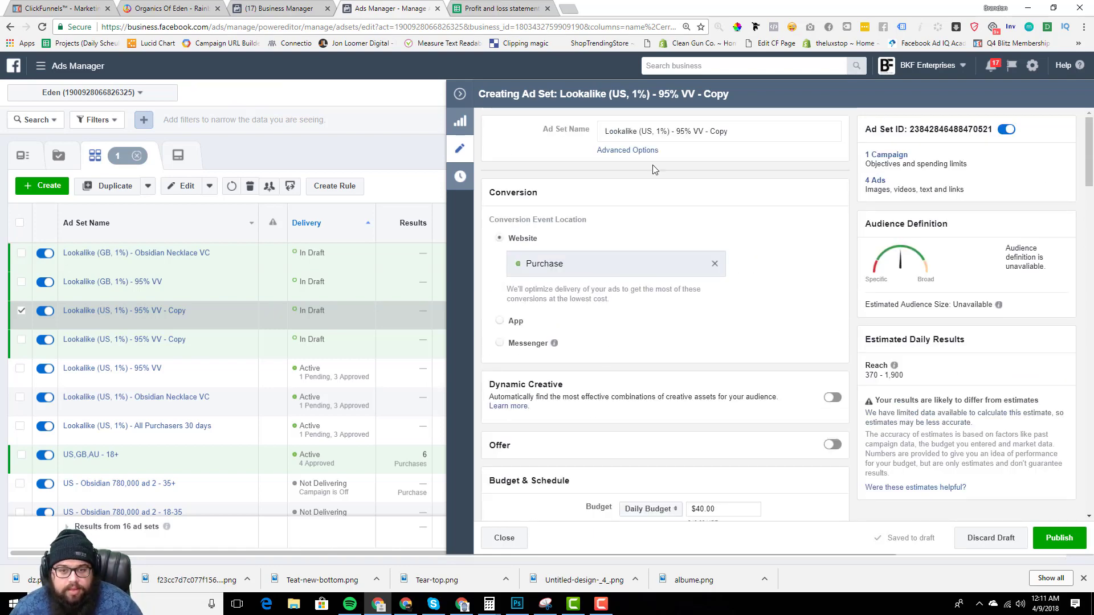
drag(735, 132, 579, 139)
key(ctrl+v)
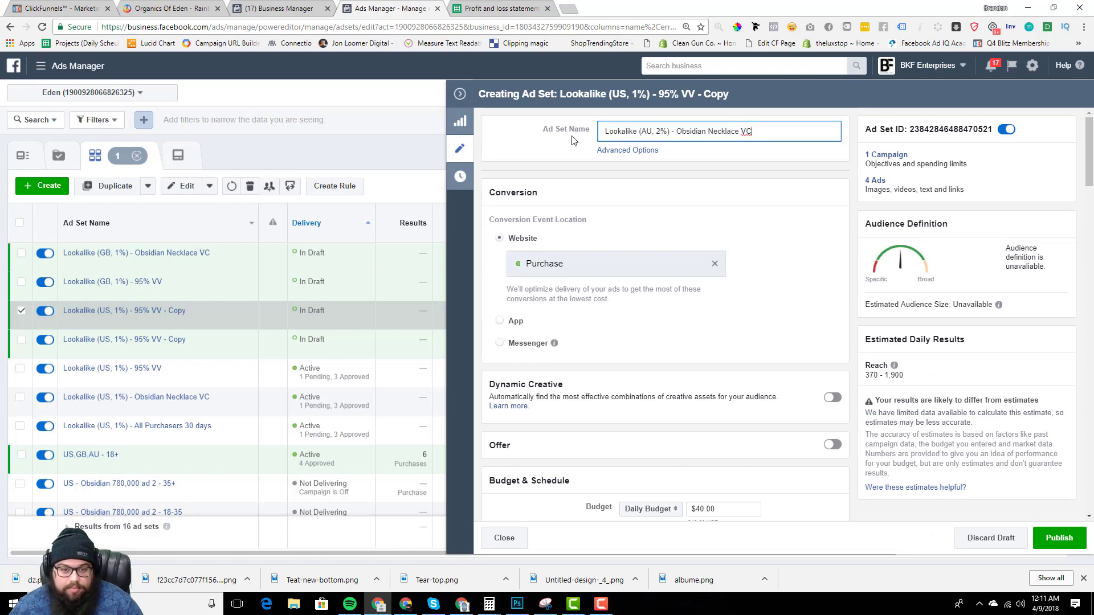
click(461, 95)
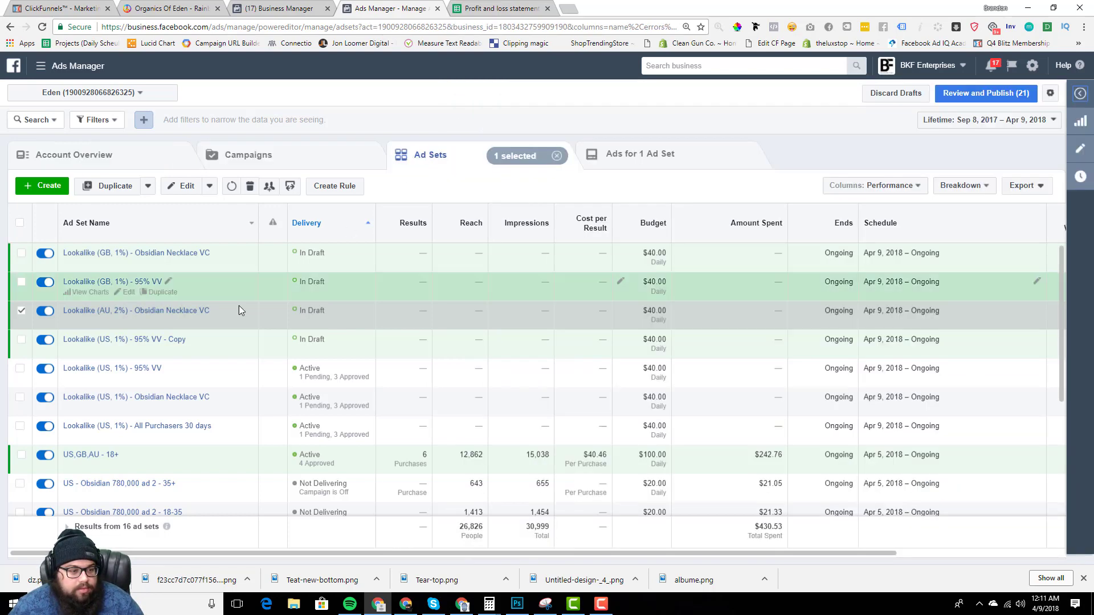
Open the last remaining US 95% VV draft copy and replace its included audience with Lookalike (AU, 2%) - 95% VV.
click(136, 344)
click(126, 350)
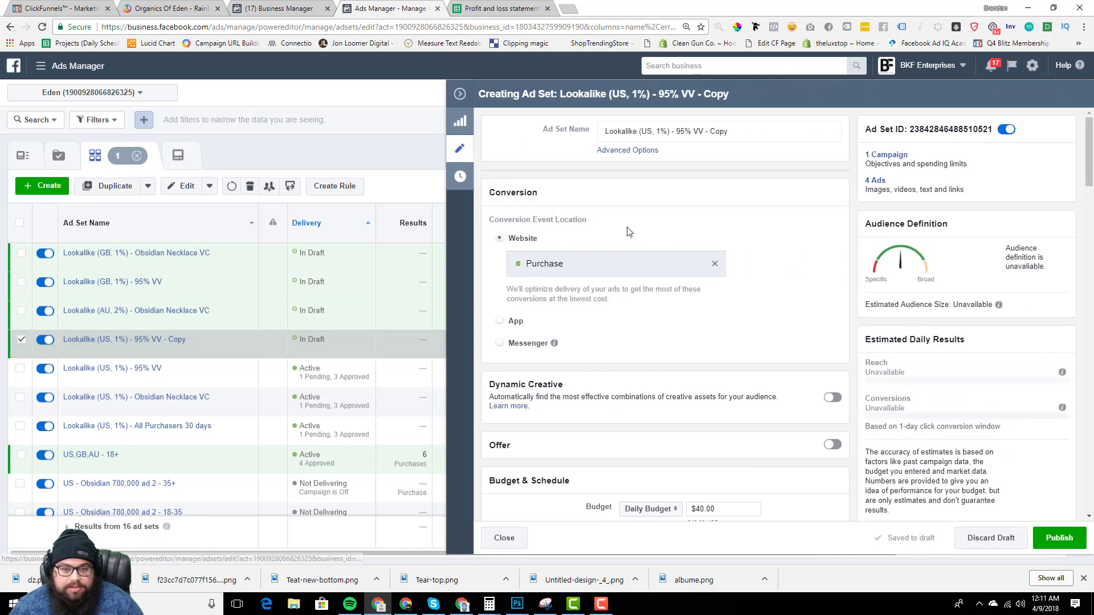
scroll(631, 231, down, 10)
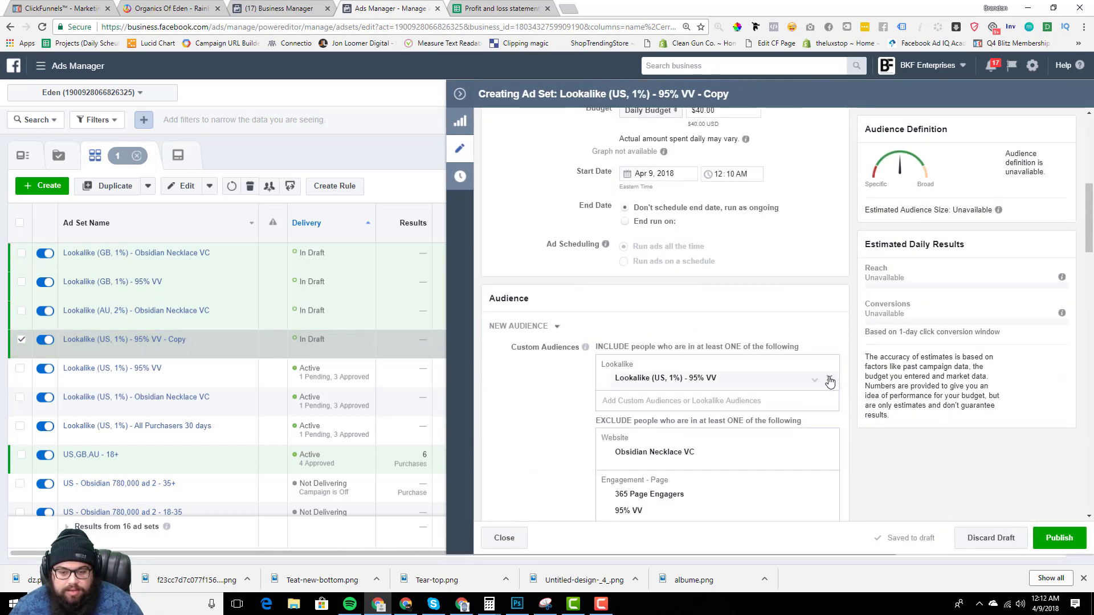
click(826, 378)
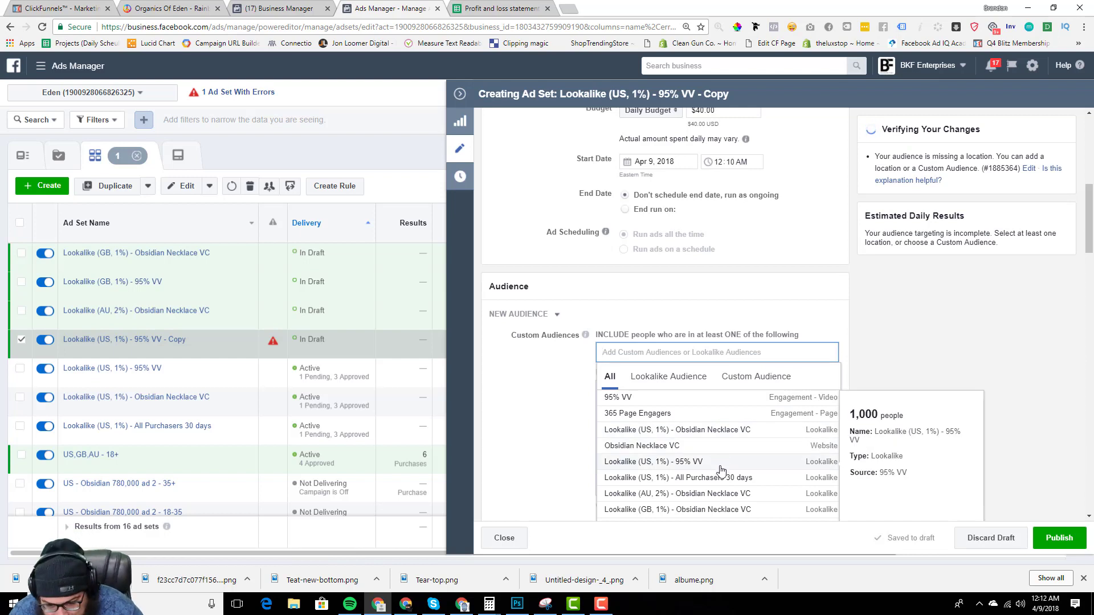
text(AU)
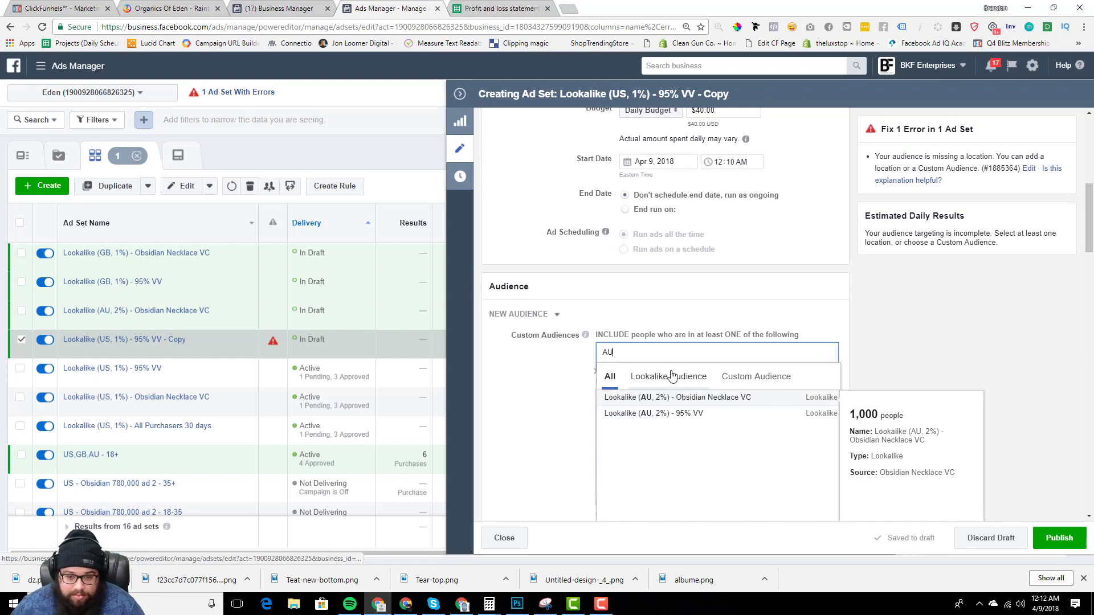
click(684, 413)
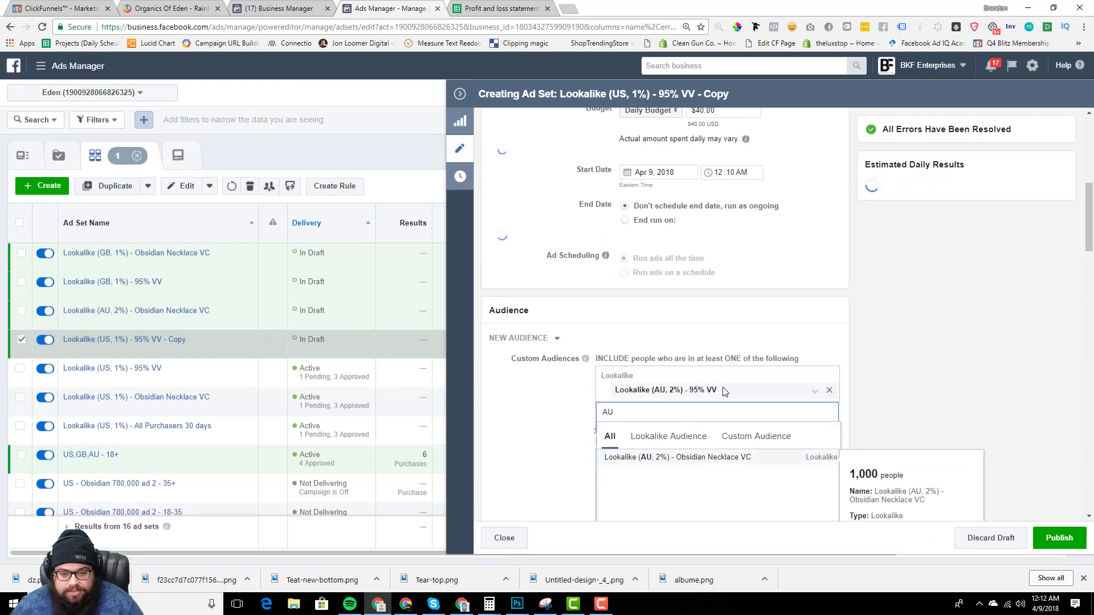
drag(721, 391, 614, 388)
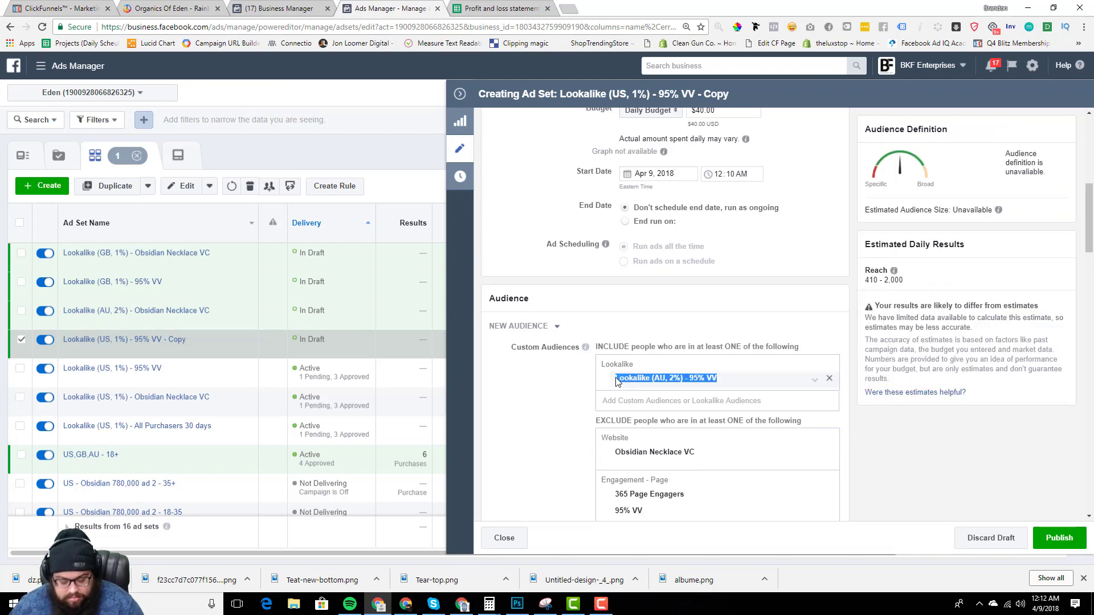
click(618, 381)
scroll(673, 257, up, 7)
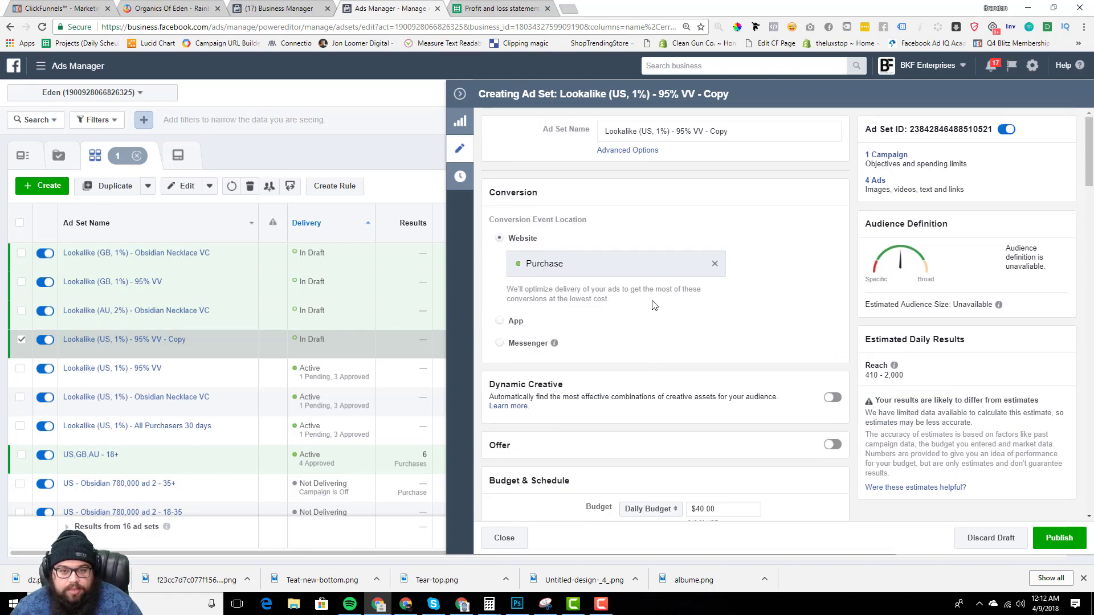
drag(731, 130, 533, 134)
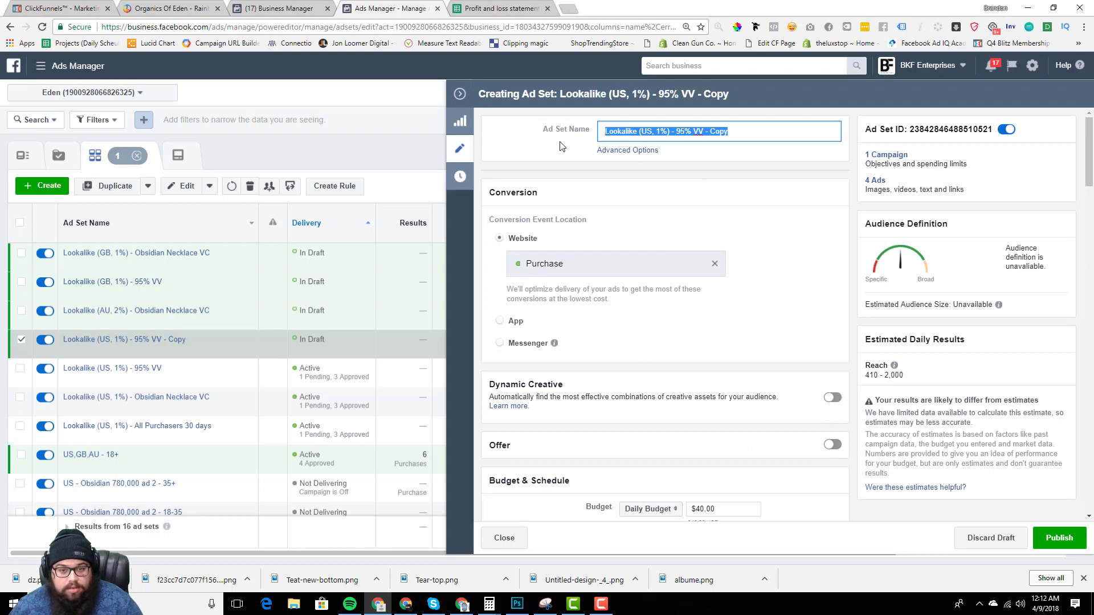
click(640, 224)
Copy the included audience's name and rename the fourth draft ad set as Lookalike (AU, 2%) - 95% VV.
scroll(640, 225, down, 8)
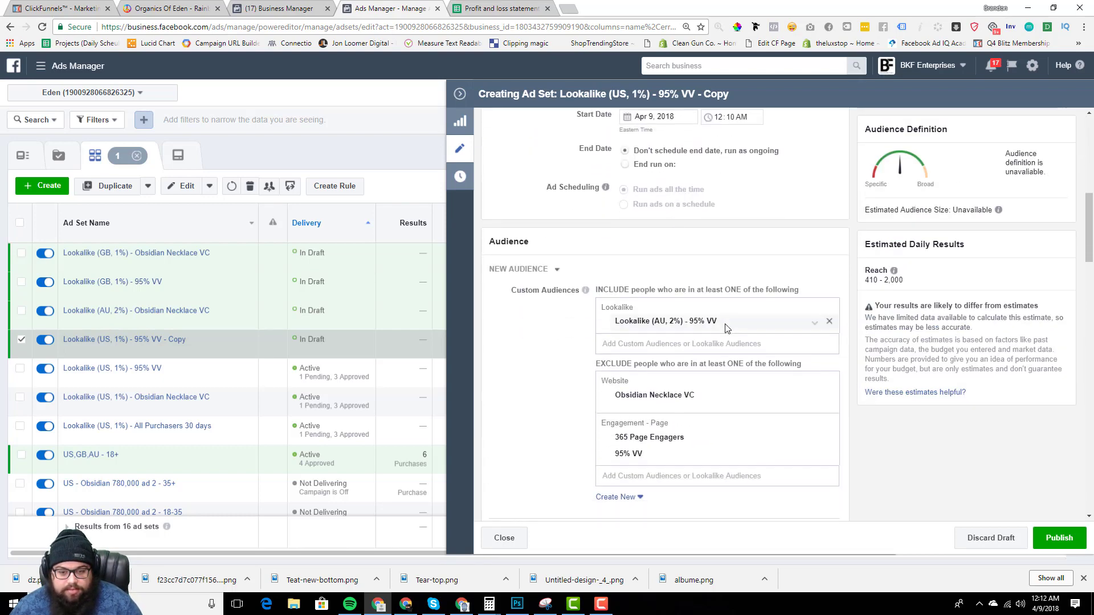
drag(721, 322, 617, 324)
key(ctrl+c)
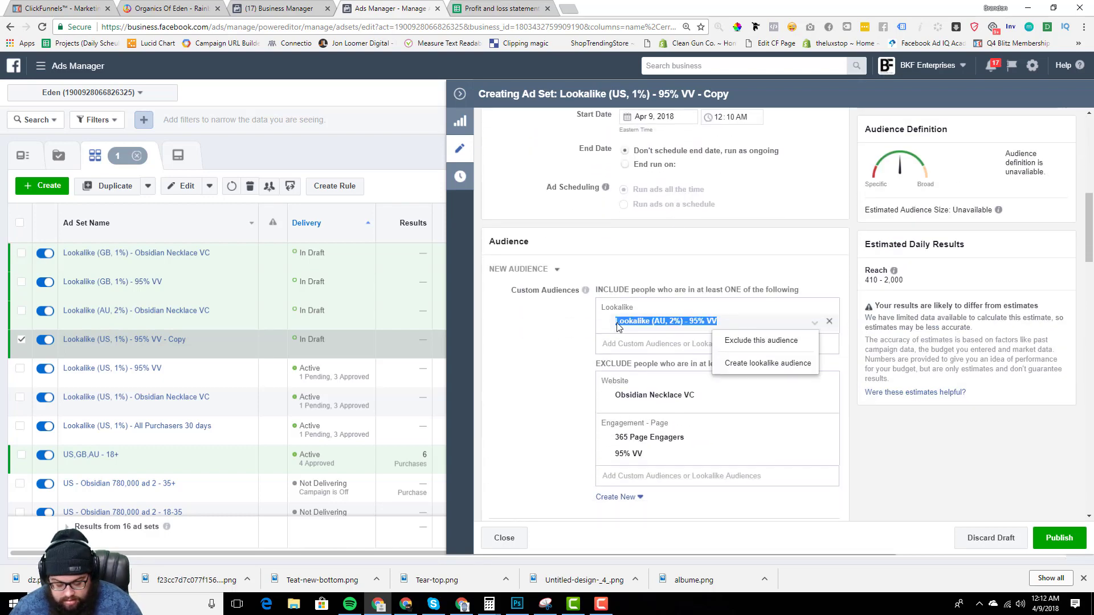
click(567, 331)
scroll(590, 319, up, 7)
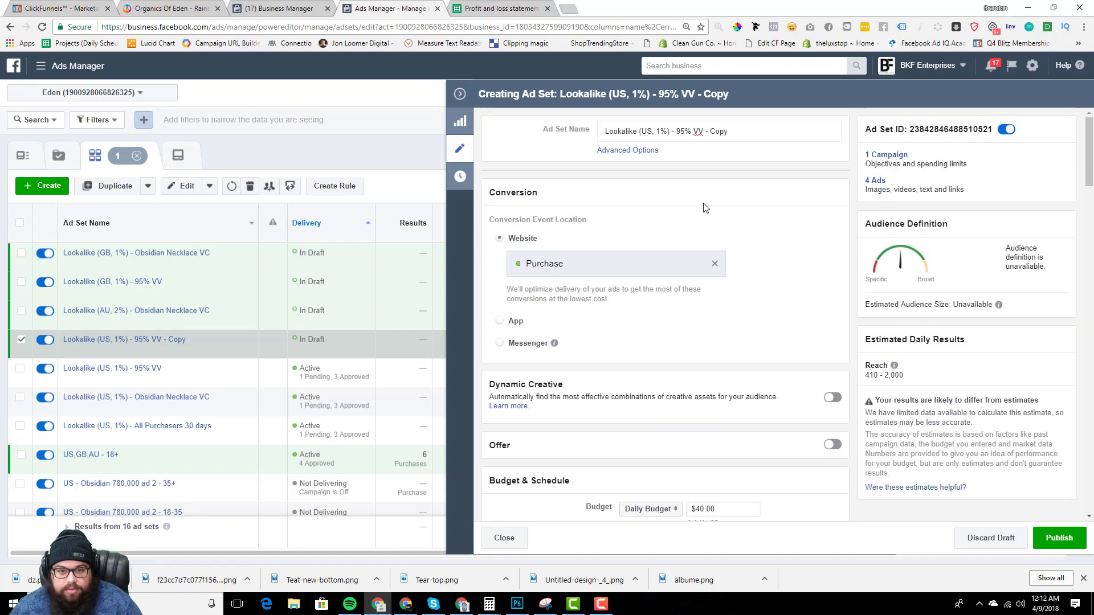
drag(737, 132, 606, 135)
key(ctrl+v)
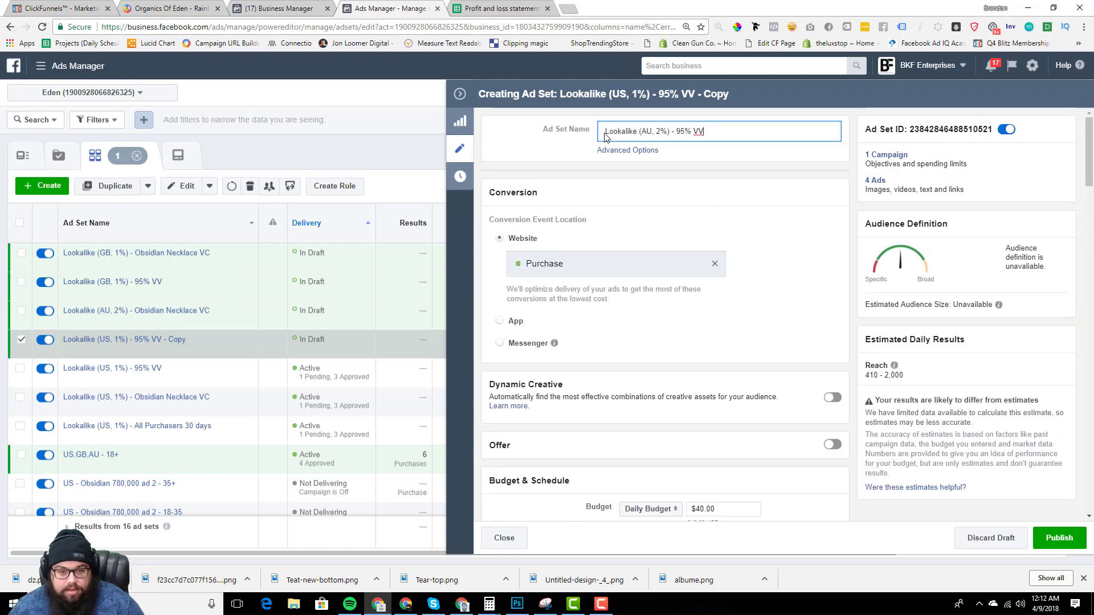
Close the fourth draft ad set's editor, clear its selection, and review and publish all pending draft items.
click(459, 94)
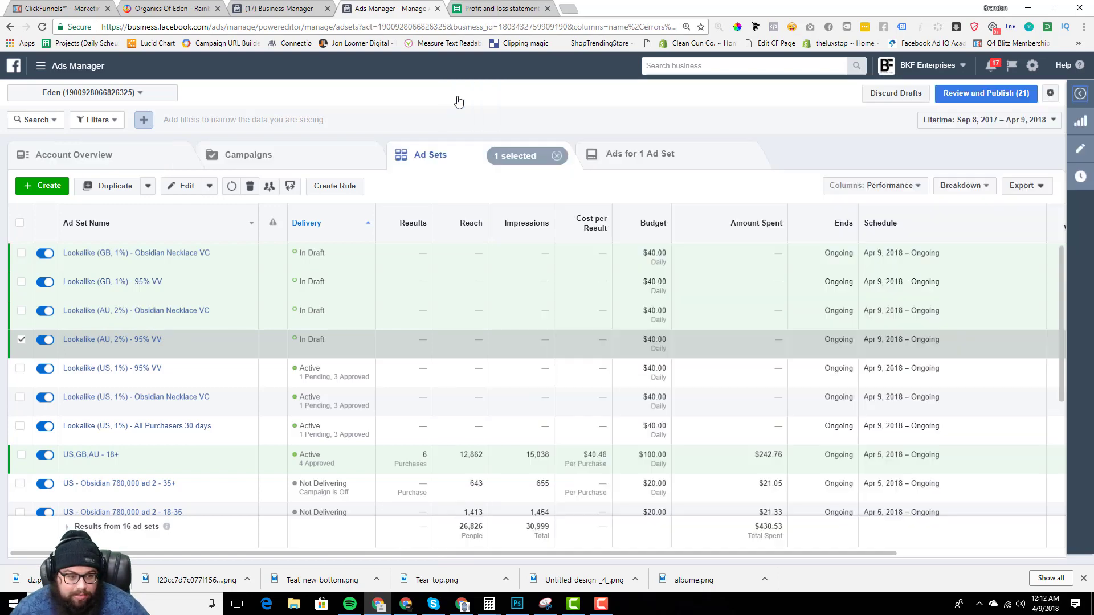
click(20, 342)
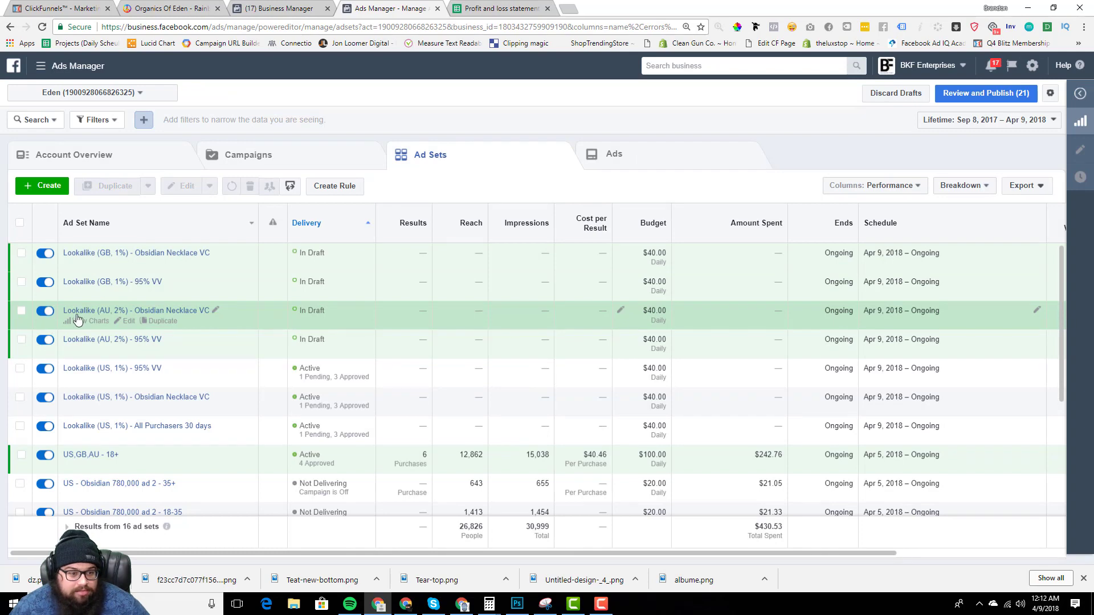
click(997, 92)
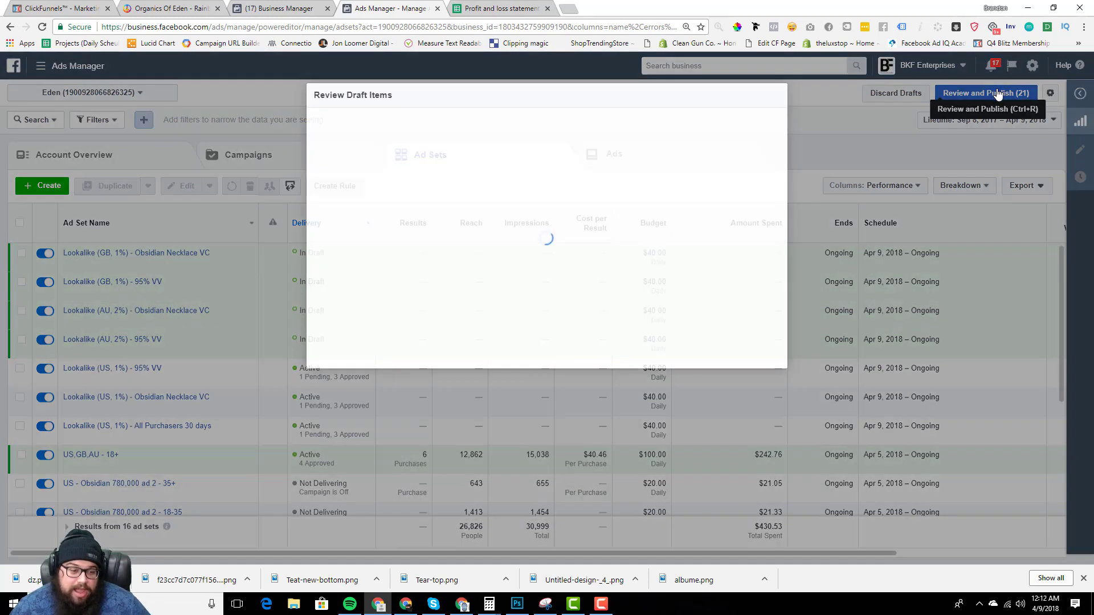
click(759, 354)
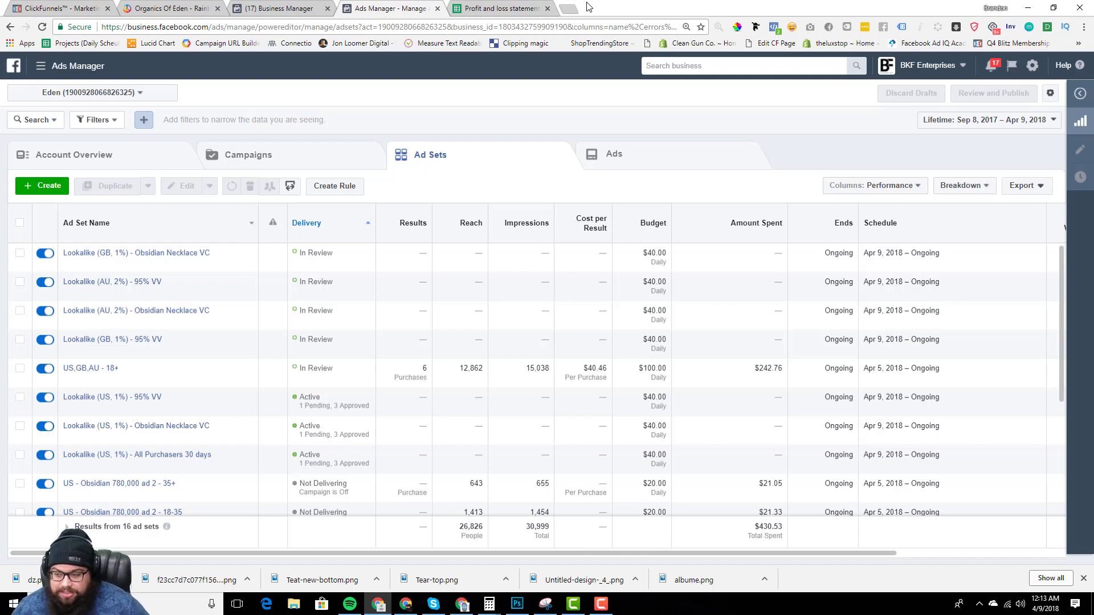
Switch to the other browser profile's ClickFunnels window and reload the funnel stats for Apr 8, 2018.
click(996, 8)
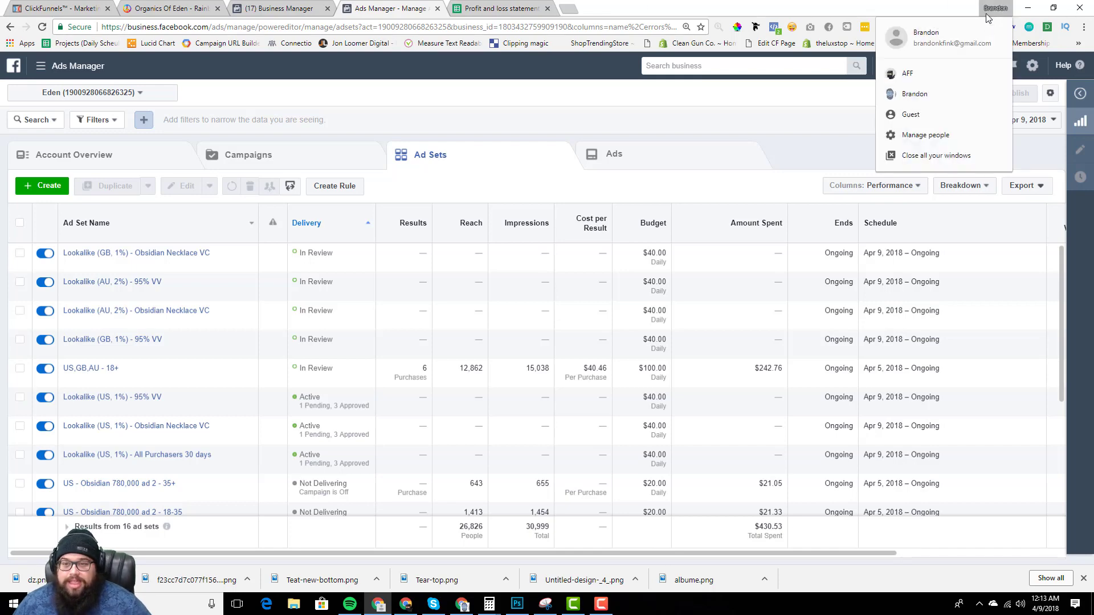
click(949, 94)
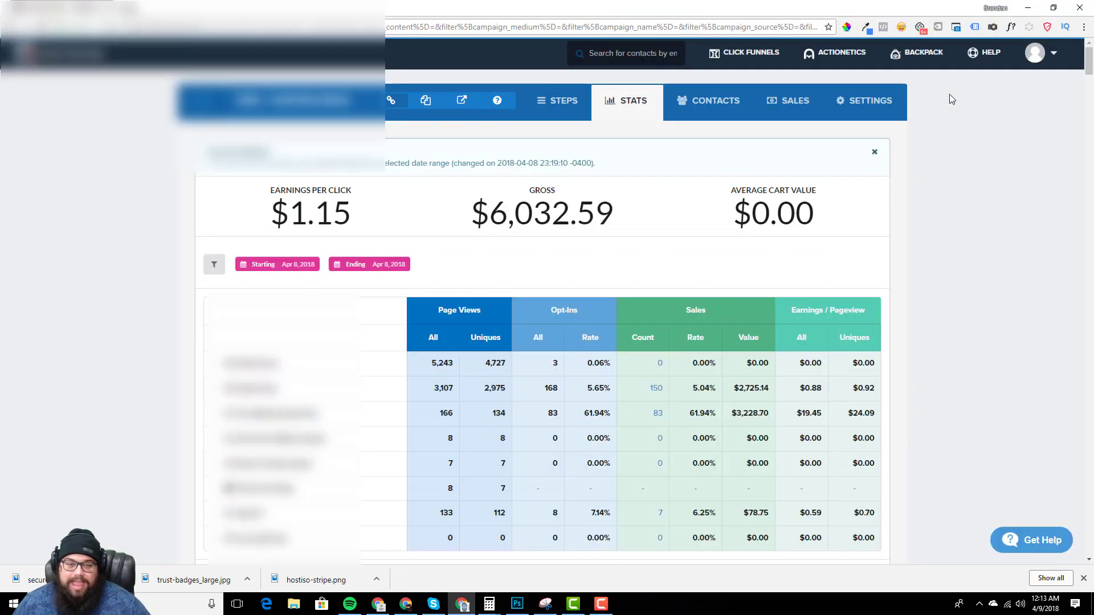
click(539, 32)
key(Return)
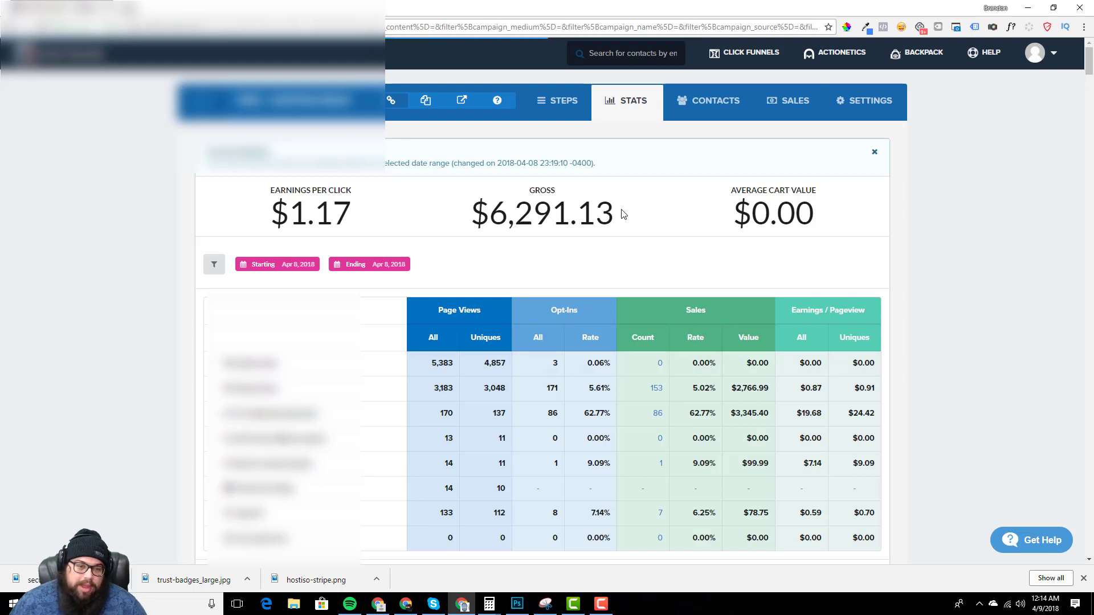
Examine the funnel's gross revenue, then compare unique page views and sales values across the individual funnel steps.
drag(621, 212, 480, 223)
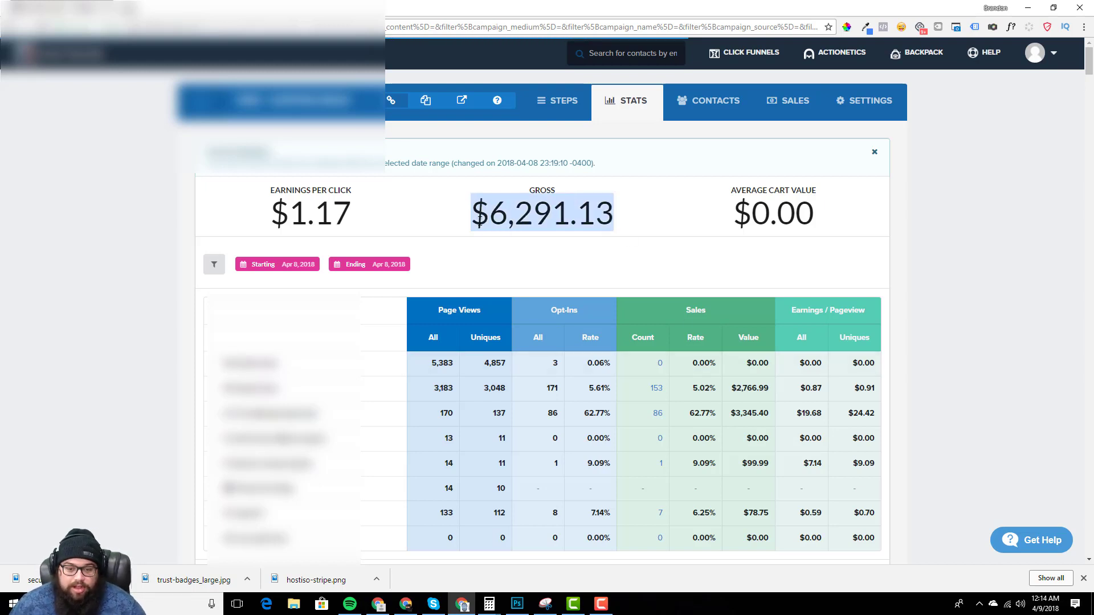
click(480, 223)
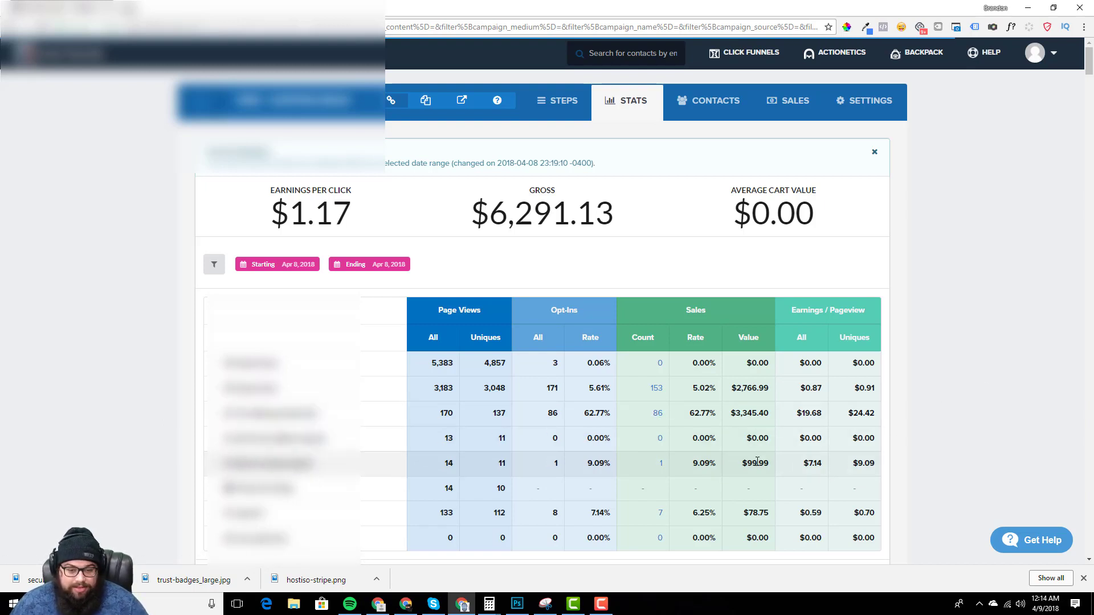
drag(741, 463, 774, 467)
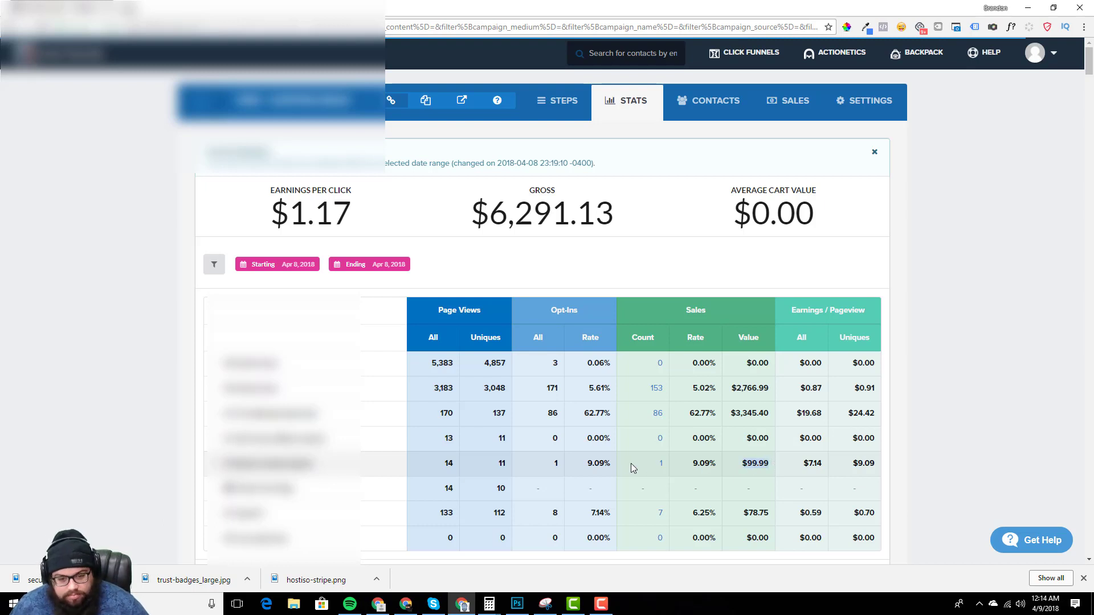
click(743, 463)
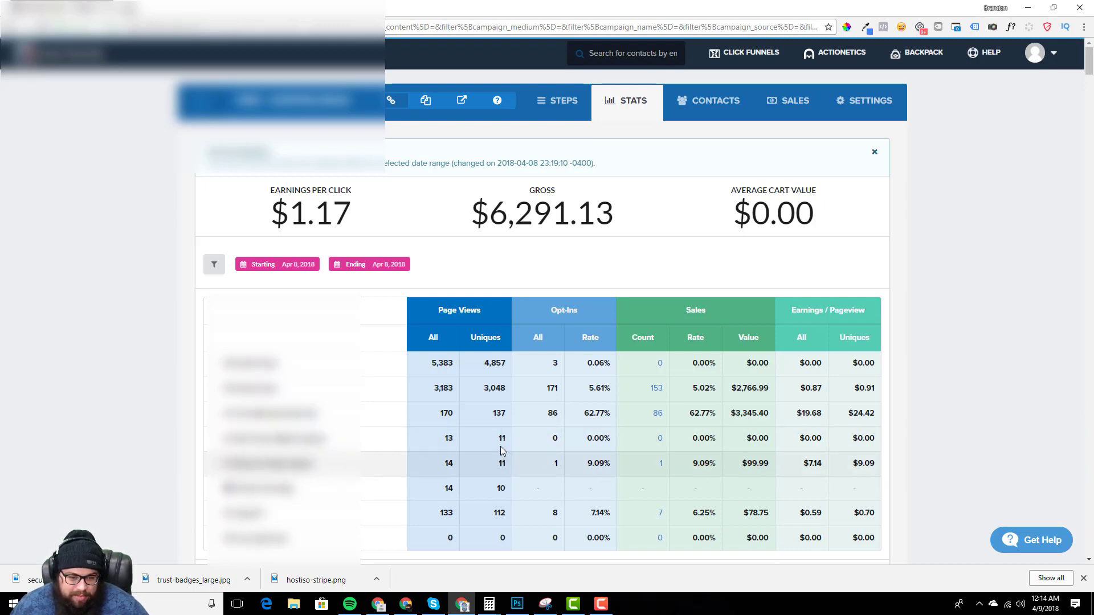
double_click(494, 414)
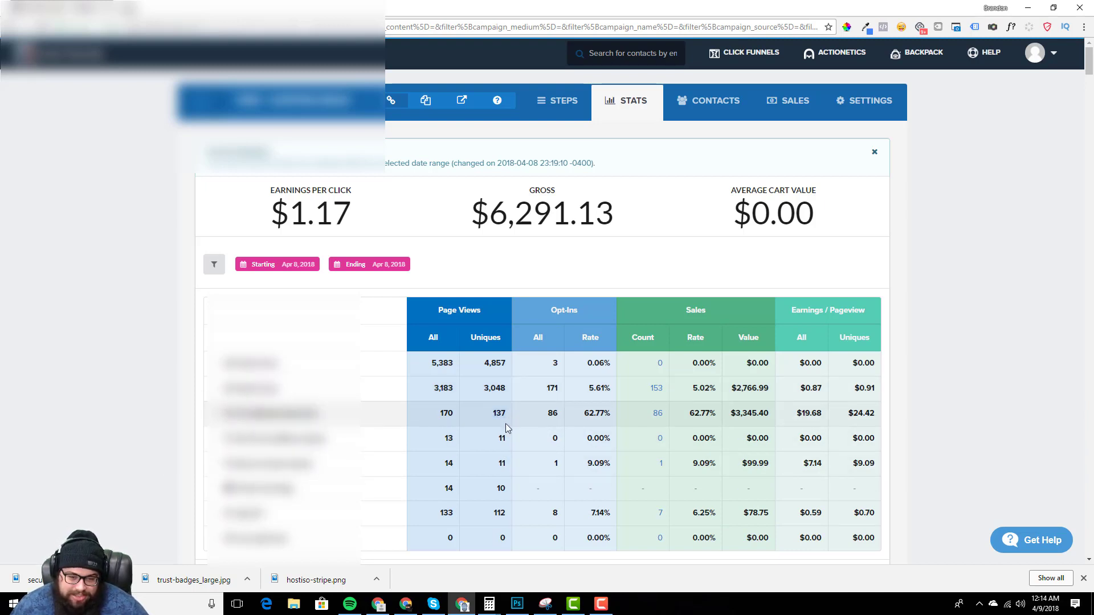
click(507, 515)
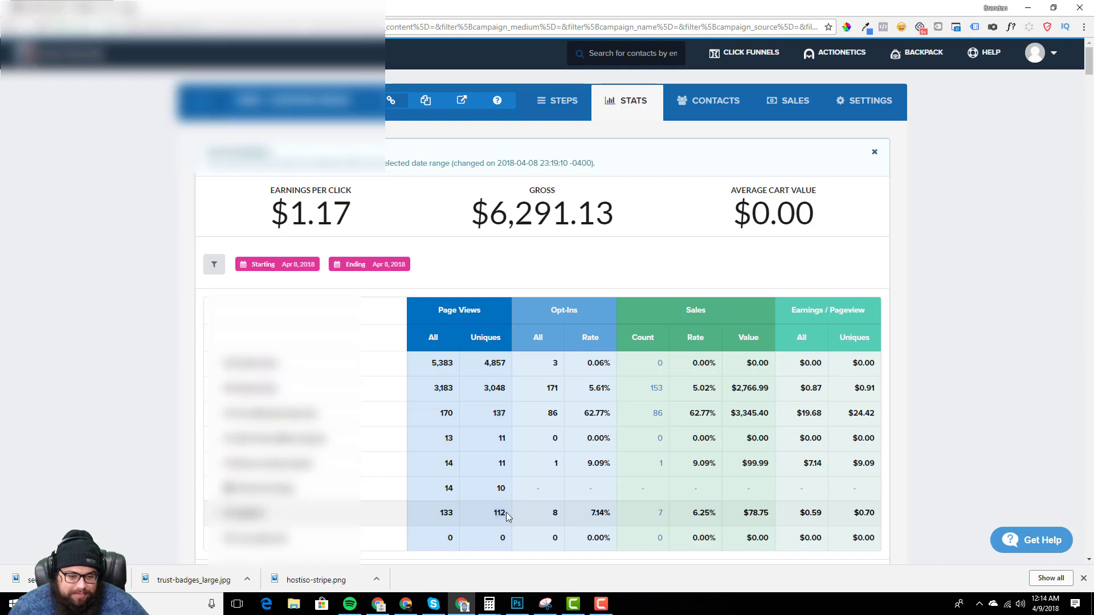
double_click(507, 515)
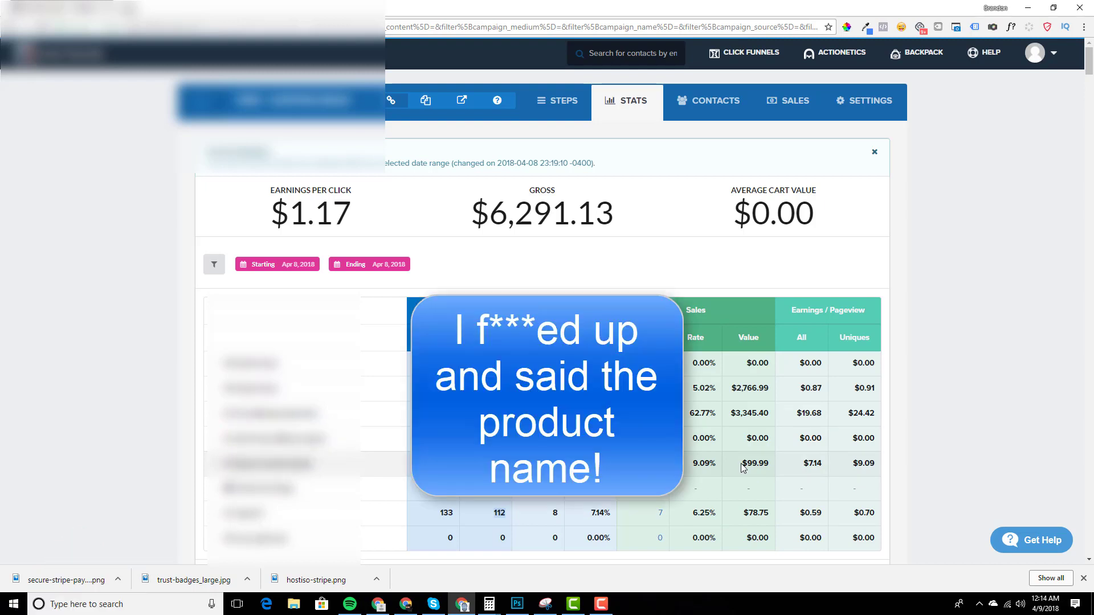
drag(742, 464, 769, 465)
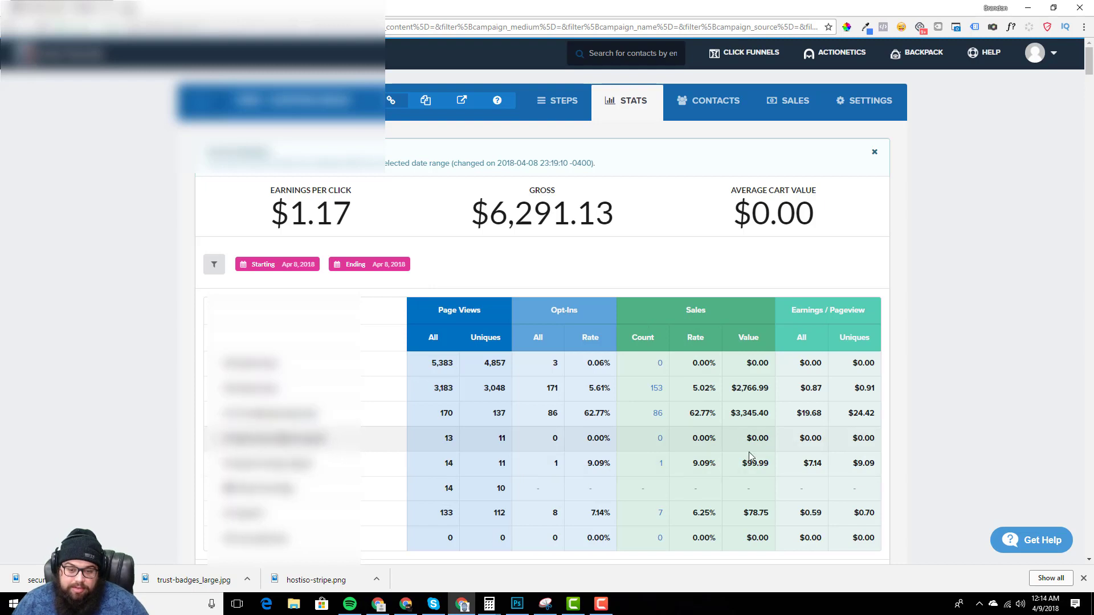
drag(743, 464, 771, 462)
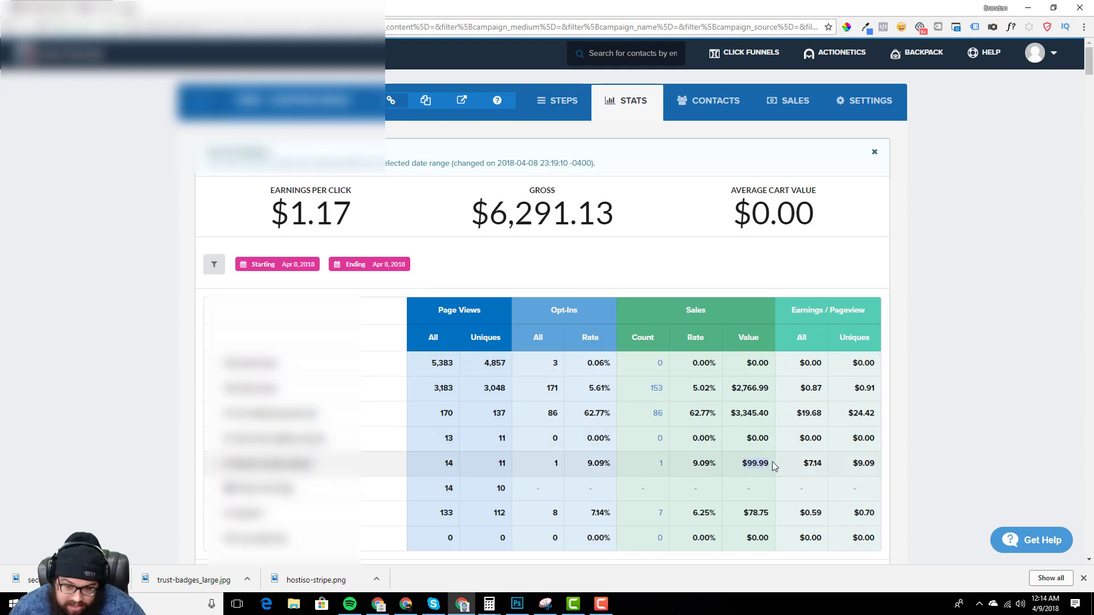
drag(772, 463, 747, 460)
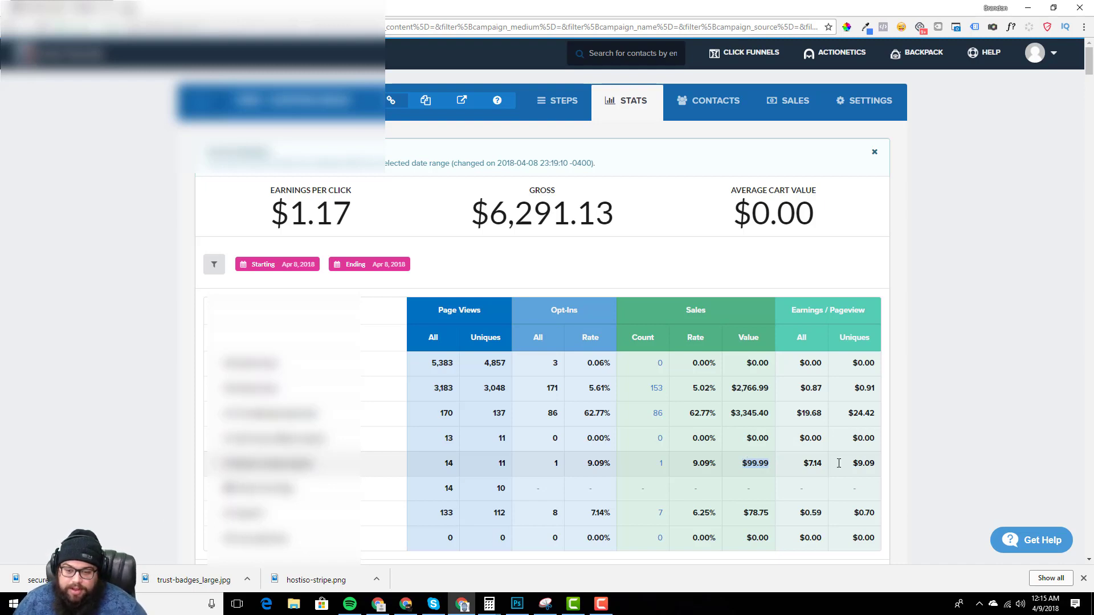
click(933, 450)
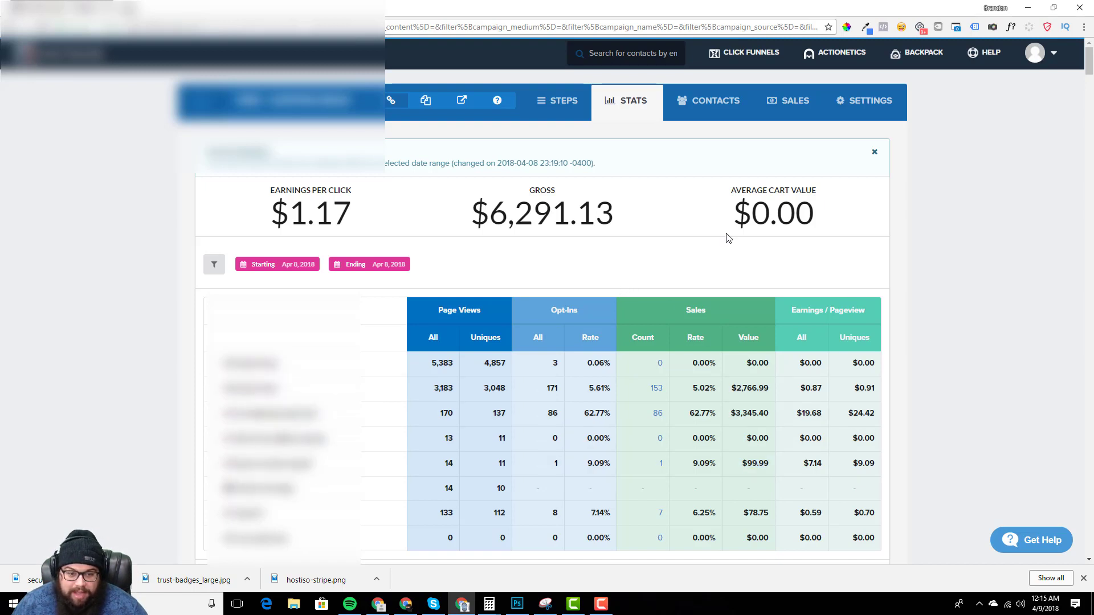
Examine the funnel's earnings per click figure in the stats summary.
drag(352, 214, 259, 216)
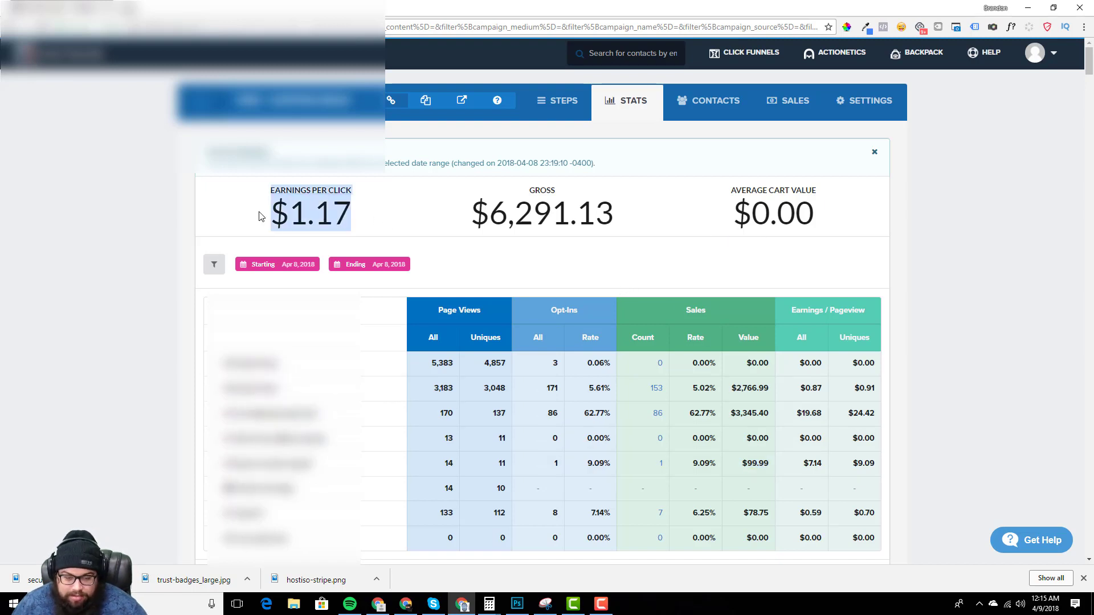
click(261, 216)
drag(365, 225, 271, 187)
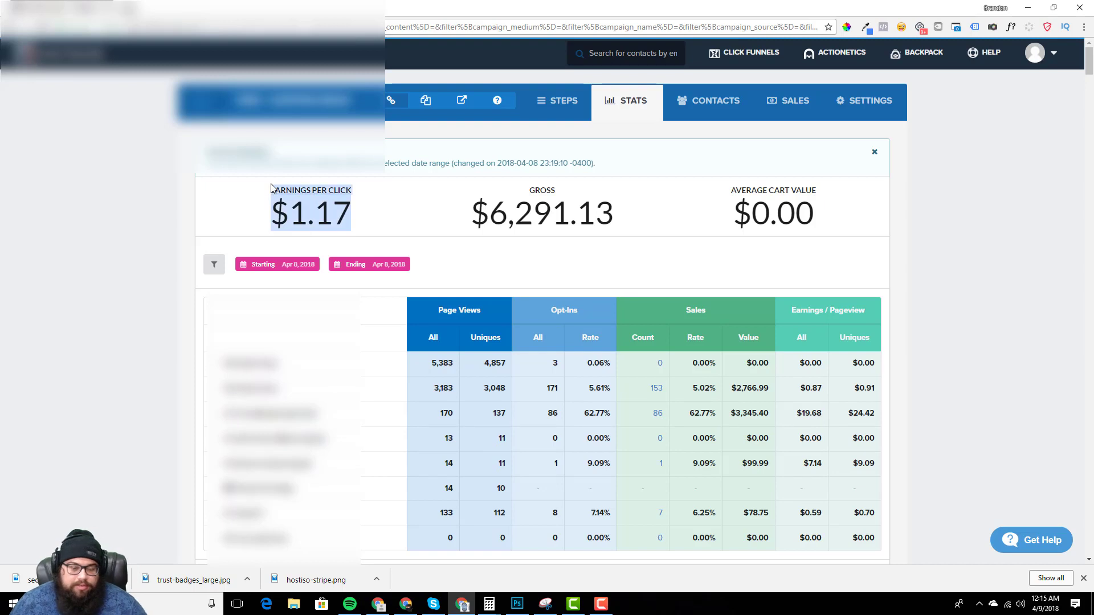
click(272, 188)
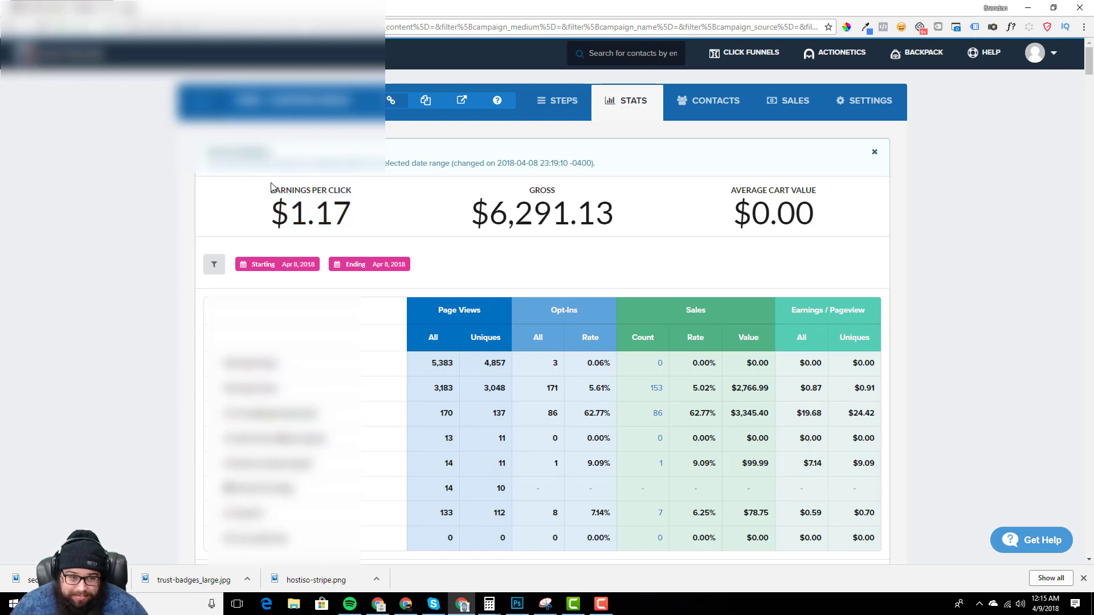
drag(272, 211, 365, 212)
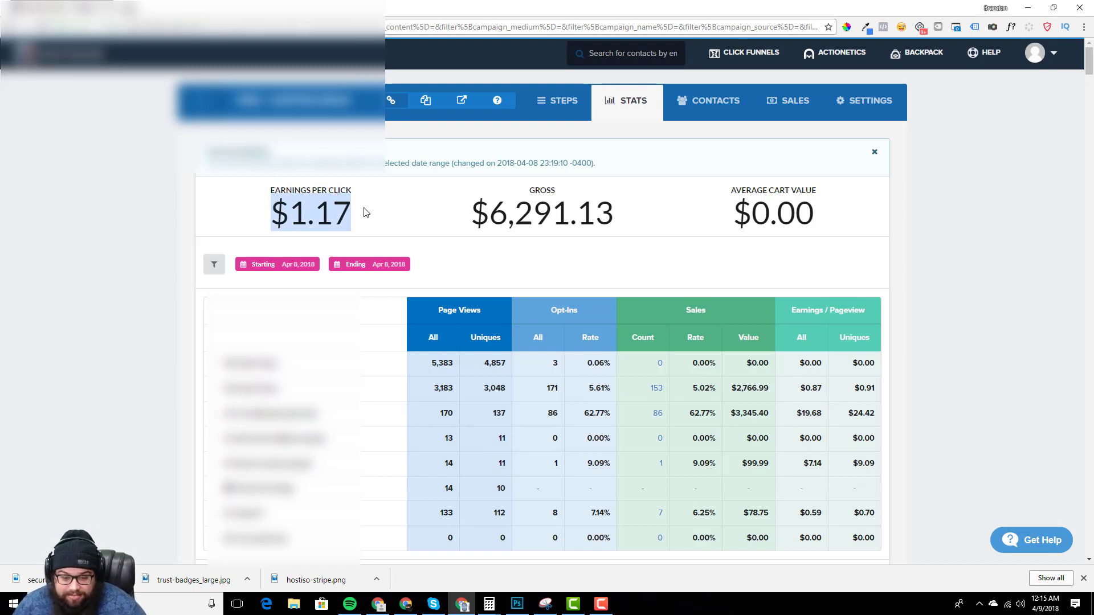